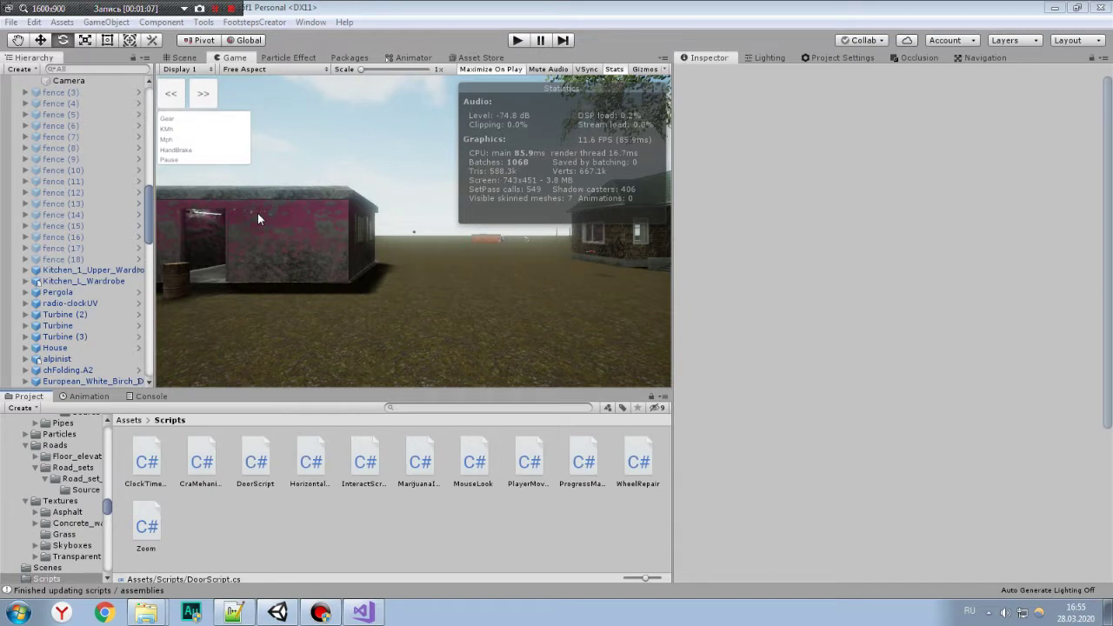
Switch to the Scene view and orbit and zoom out over the garage's surrounding props.
{"action": "left_click", "coordinate": [185, 57]}
{"action": "left_click_drag", "start_coordinate": [348, 287], "coordinate": [350, 340], "text": "alt"}
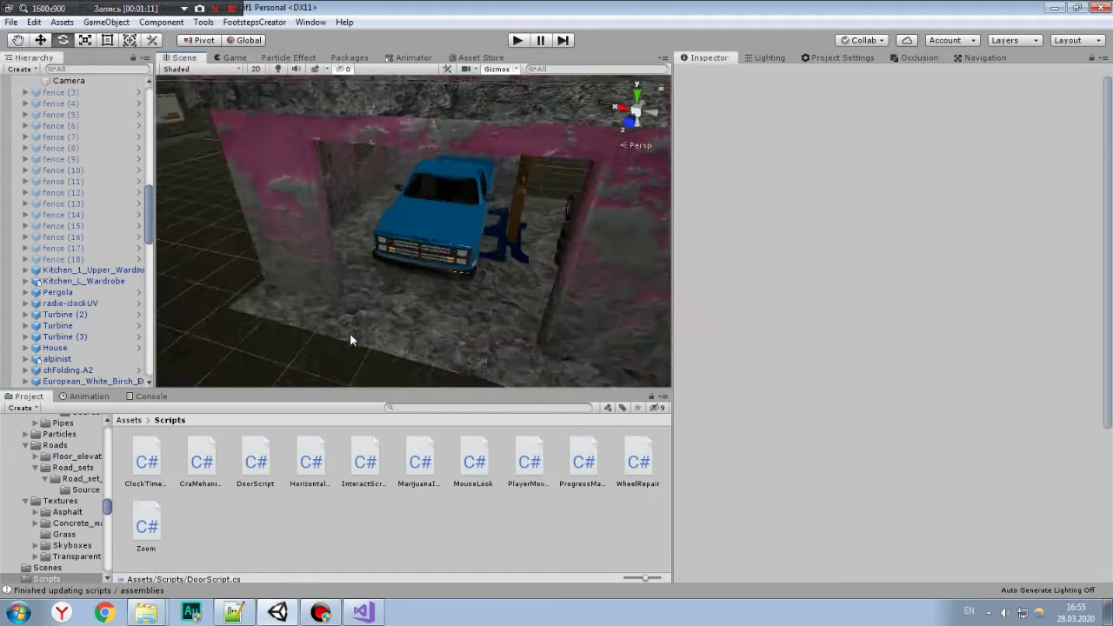
{"action": "scroll", "coordinate": [366, 296], "scroll_direction": "down", "scroll_amount": 5}
{"action": "middle_click_drag", "start_coordinate": [425, 240], "coordinate": [452, 231]}
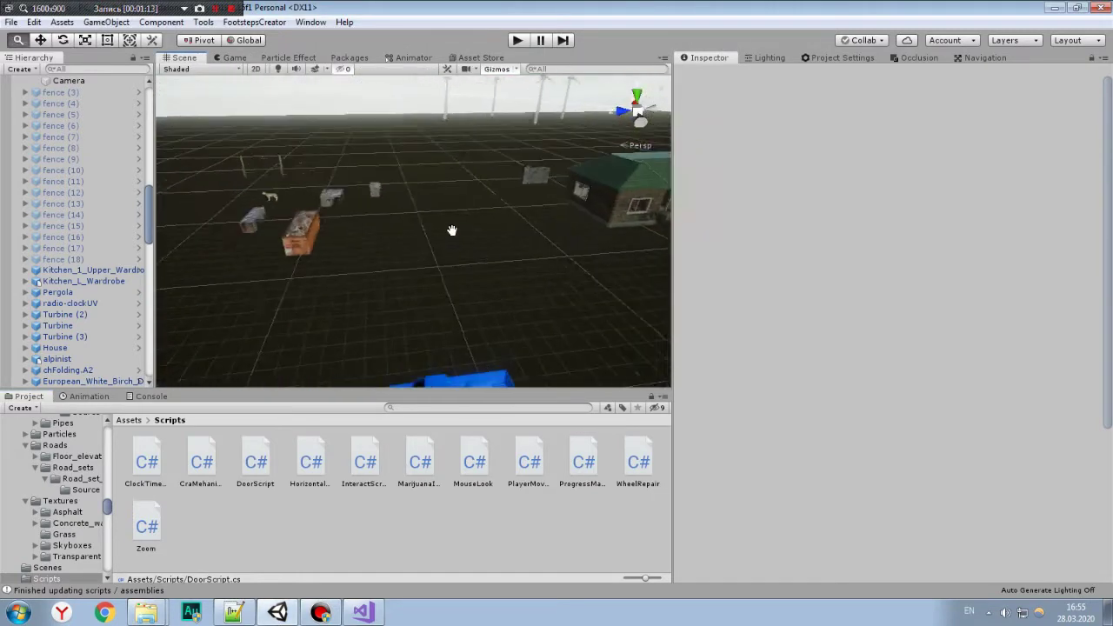
{"action": "mouse_move", "coordinate": [452, 231]}
{"action": "left_mouse_down", "text": "alt"}
{"action": "mouse_move", "coordinate": [367, 226]}
{"action": "mouse_move", "coordinate": [523, 314]}
{"action": "mouse_move", "coordinate": [427, 229]}
{"action": "left_mouse_up", "text": "alt"}
Deactivate the garbage dumpster and the wolf.
{"action": "left_click", "coordinate": [567, 223]}
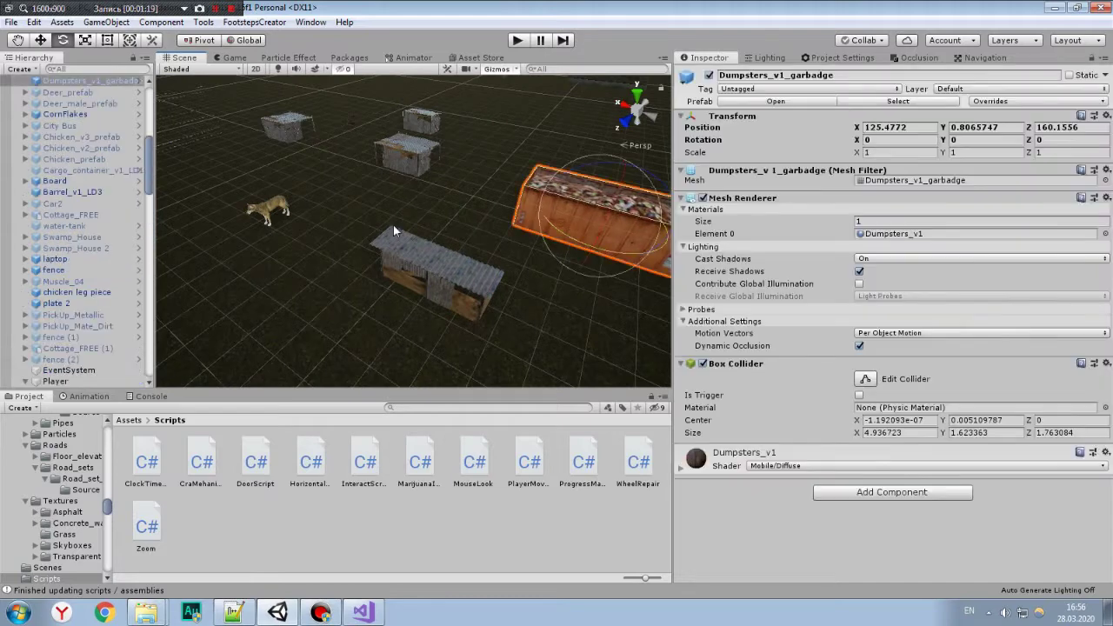
{"action": "left_click", "coordinate": [709, 76]}
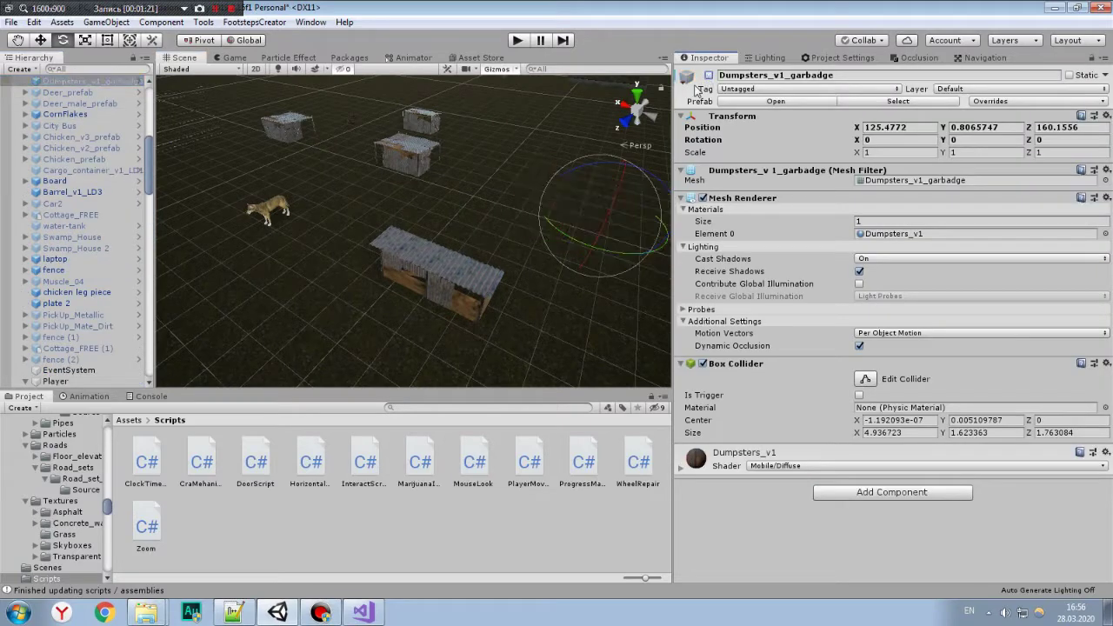
{"action": "left_click_drag", "start_coordinate": [409, 218], "coordinate": [318, 234], "text": "alt"}
{"action": "left_click", "coordinate": [323, 233]}
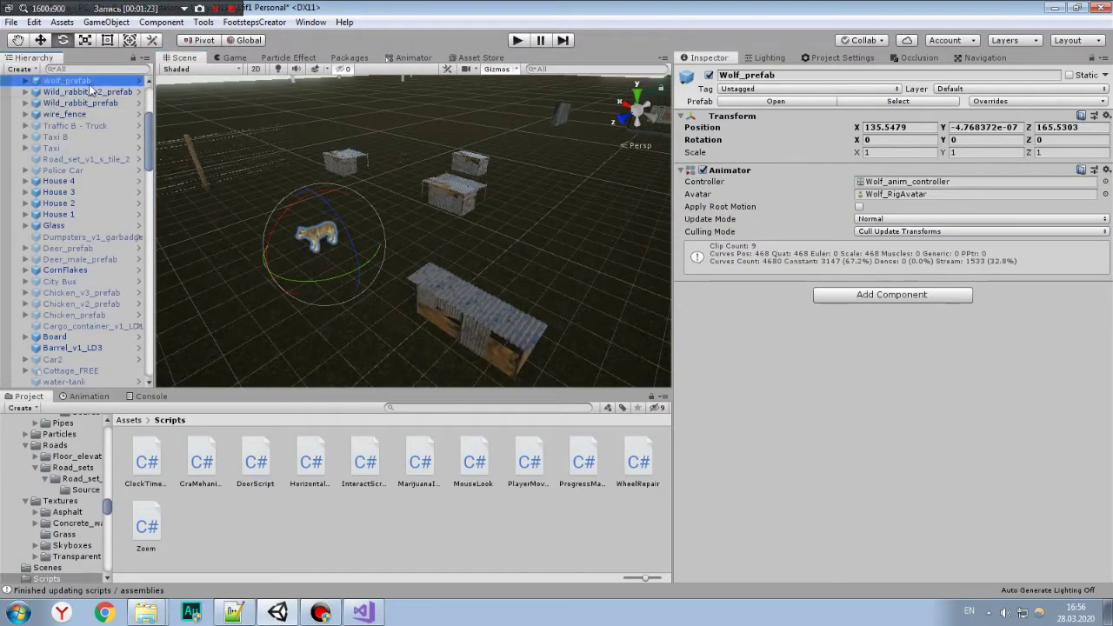
{"action": "left_click", "coordinate": [709, 76]}
Deactivate Houses 1 through 4 together, then the wire fence.
{"action": "left_click", "coordinate": [465, 296]}
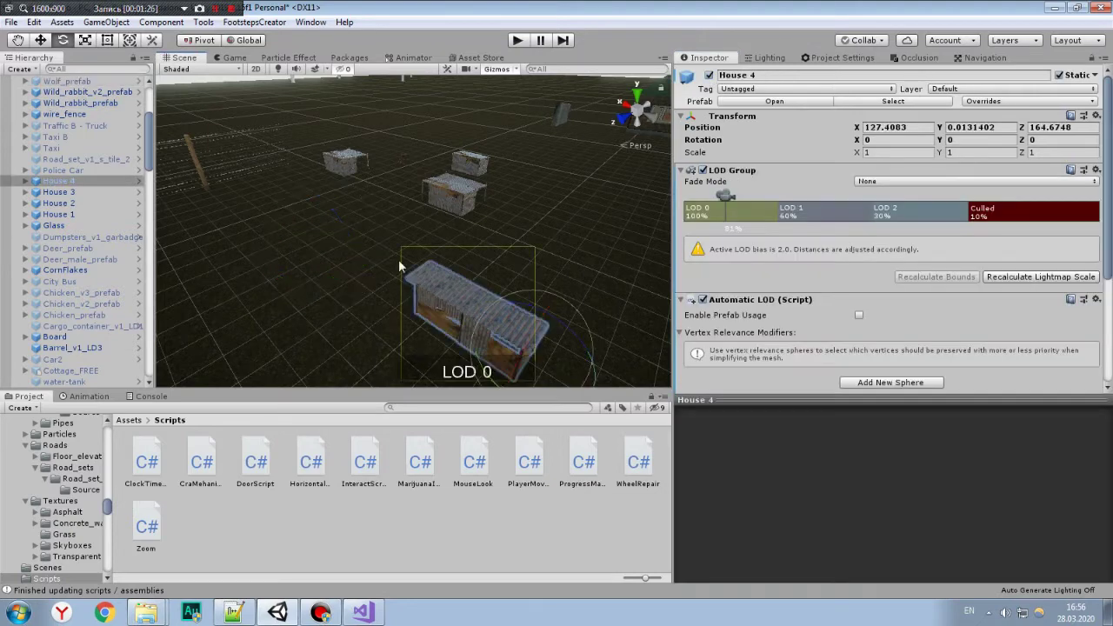
{"action": "left_click", "coordinate": [83, 214], "text": "shift"}
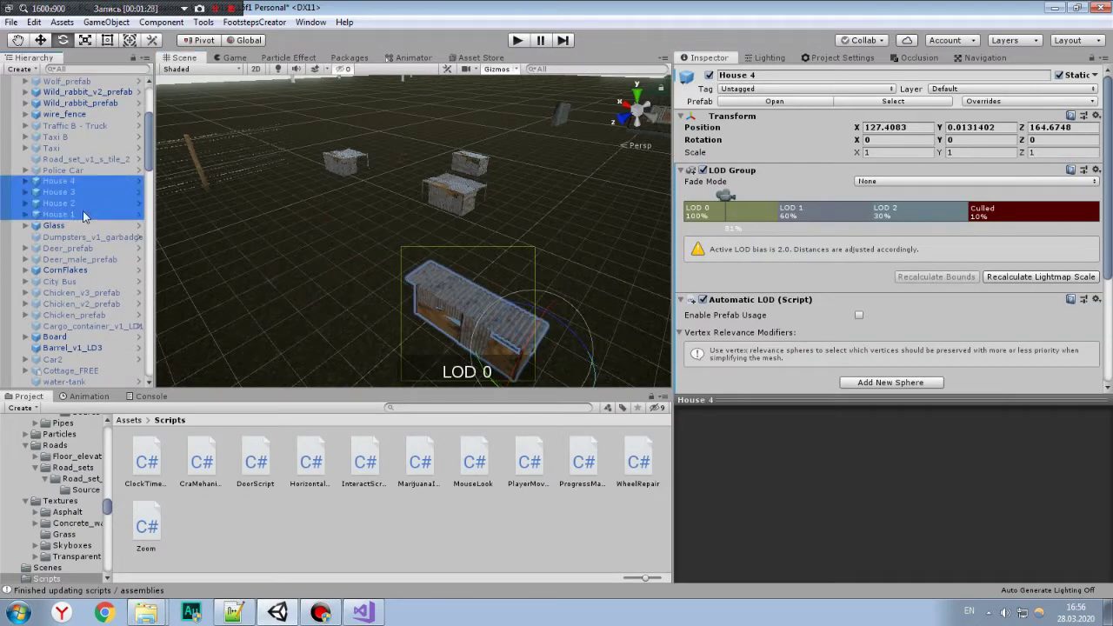
{"action": "left_click", "coordinate": [708, 76]}
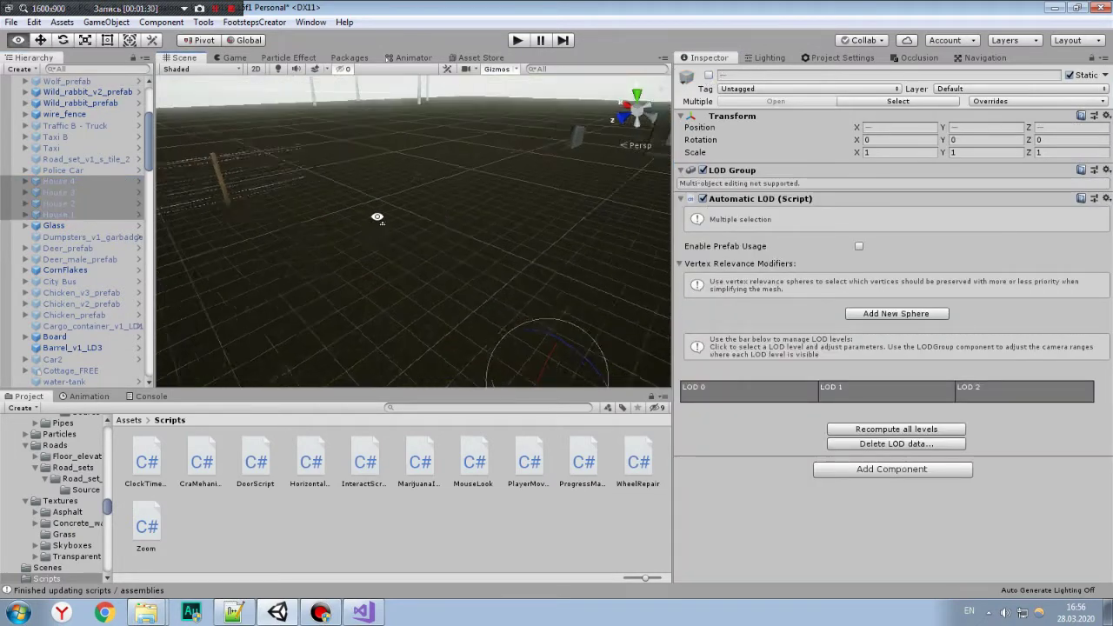
{"action": "right_click_drag", "start_coordinate": [372, 211], "coordinate": [404, 164]}
{"action": "left_click", "coordinate": [405, 163]}
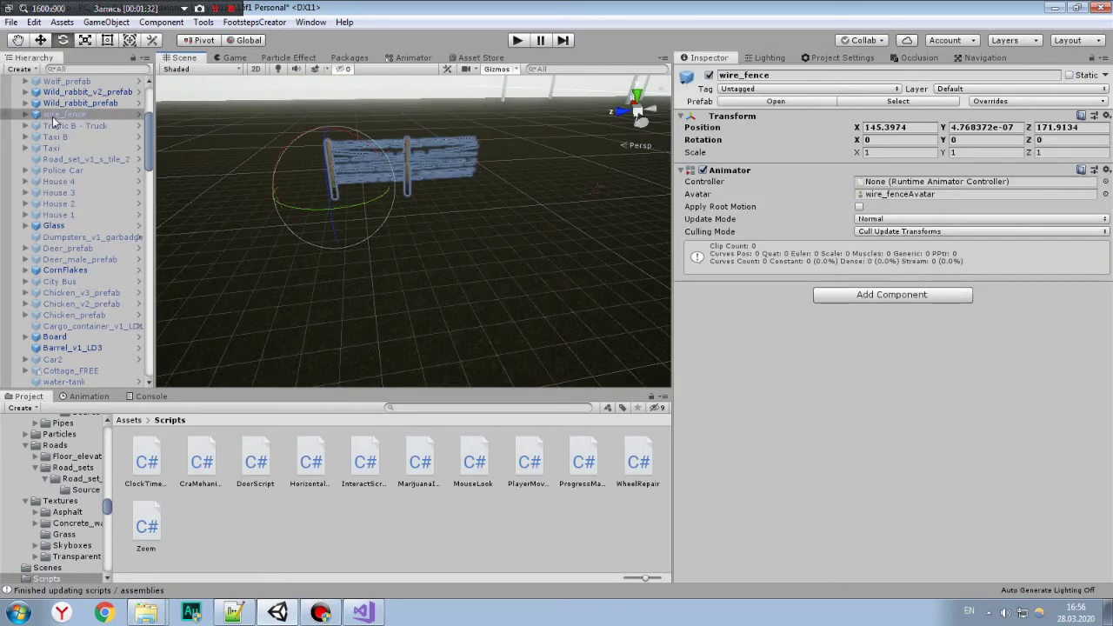
{"action": "left_click", "coordinate": [708, 76]}
Select both rabbits, including Wild_rabbit_v2_prefab, and deactivate them.
{"action": "right_click_drag", "start_coordinate": [349, 180], "coordinate": [421, 224]}
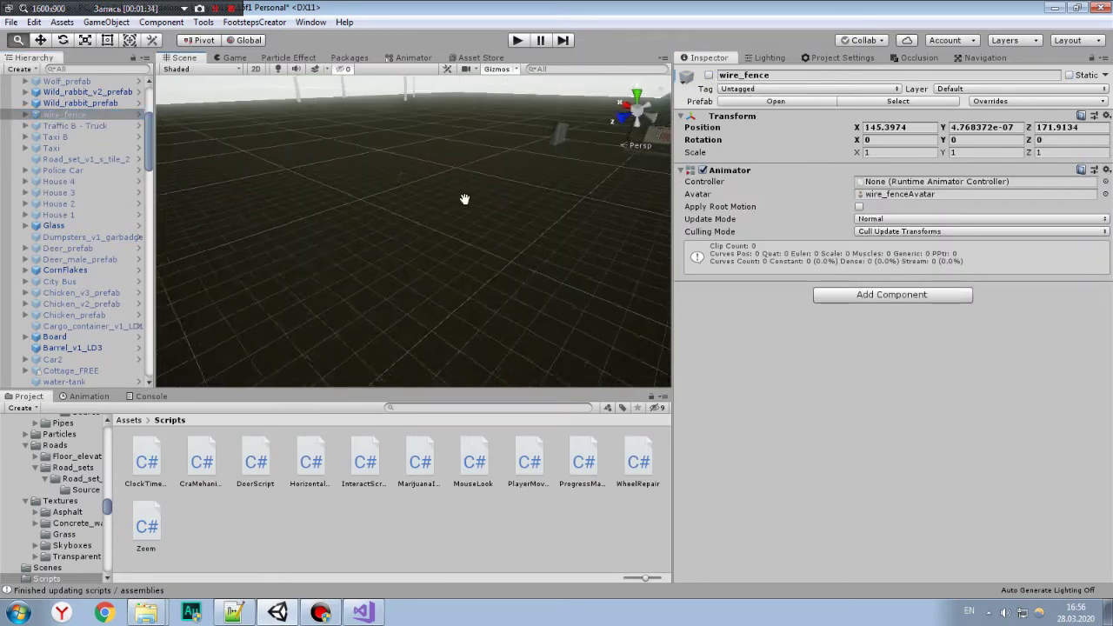
{"action": "left_click", "coordinate": [374, 188]}
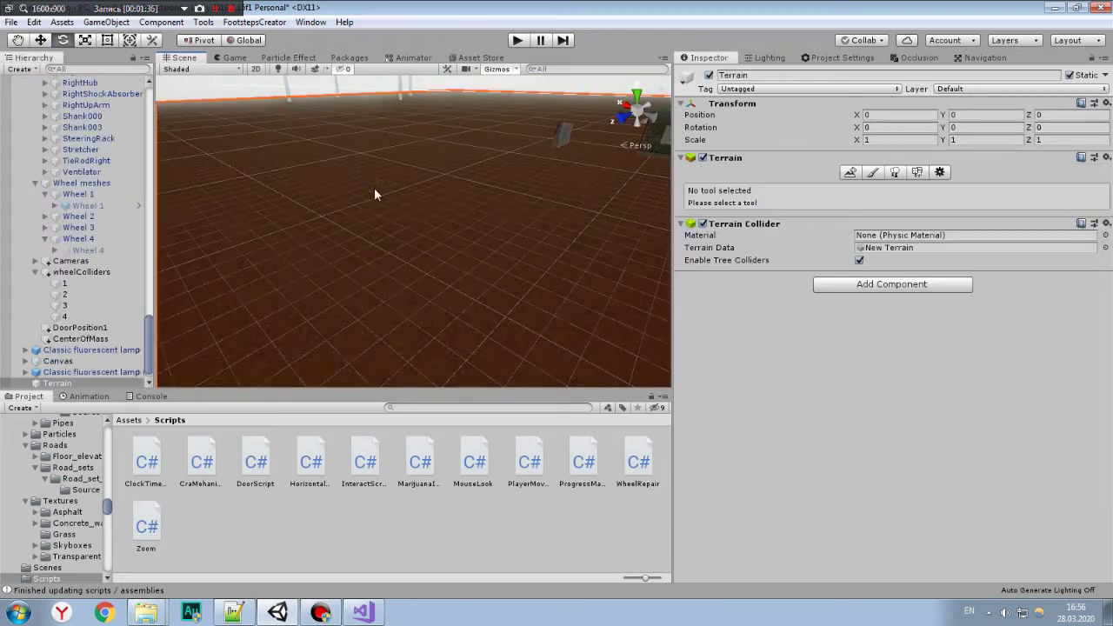
{"action": "left_click", "coordinate": [371, 189]}
{"action": "left_click", "coordinate": [113, 92], "text": "ctrl"}
{"action": "key", "text": "f"}
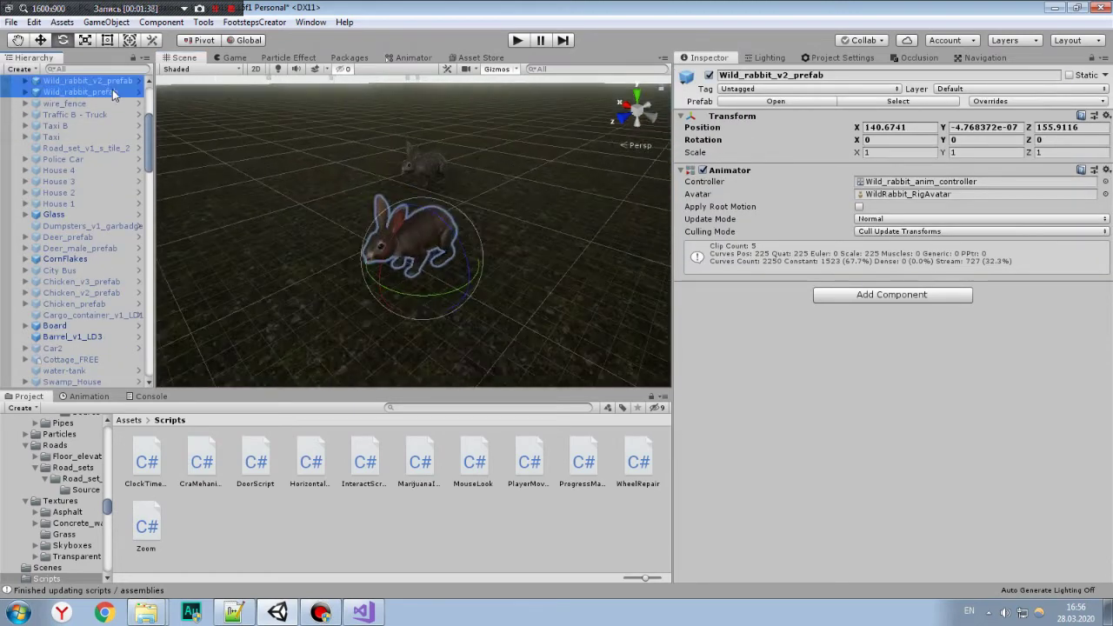
{"action": "left_click", "coordinate": [709, 76]}
Deactivate both pickup trucks, PickUp_Damaged and PickUp_Mate.
{"action": "left_click", "coordinate": [481, 327]}
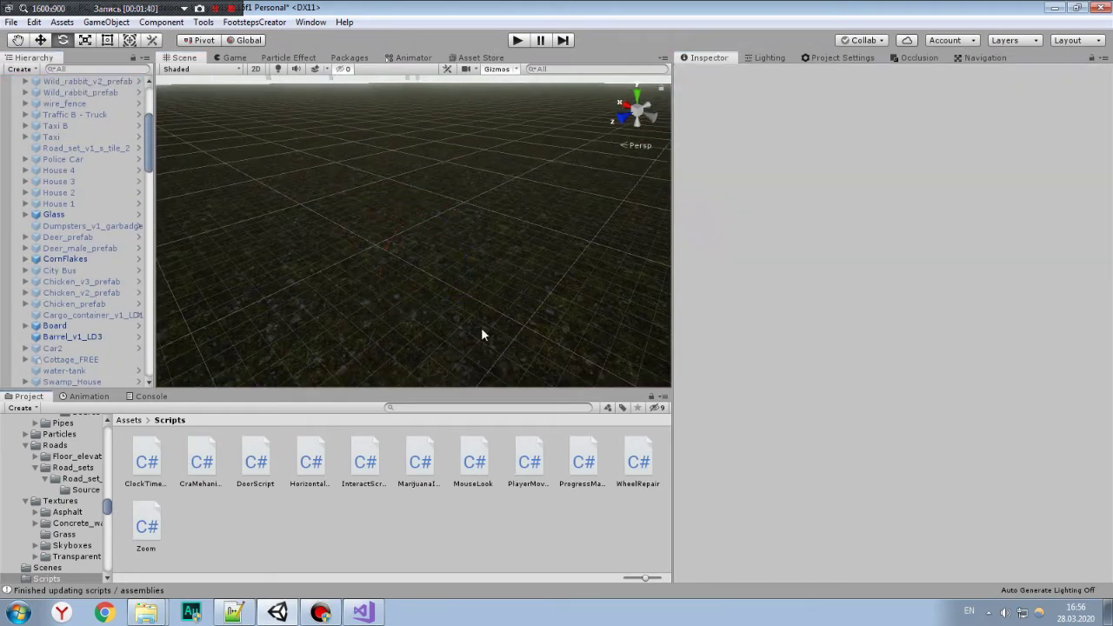
{"action": "mouse_move", "coordinate": [480, 327]}
{"action": "right_mouse_down"}
{"action": "mouse_move", "coordinate": [606, 209]}
{"action": "mouse_move", "coordinate": [445, 215]}
{"action": "mouse_move", "coordinate": [430, 199]}
{"action": "right_mouse_up"}
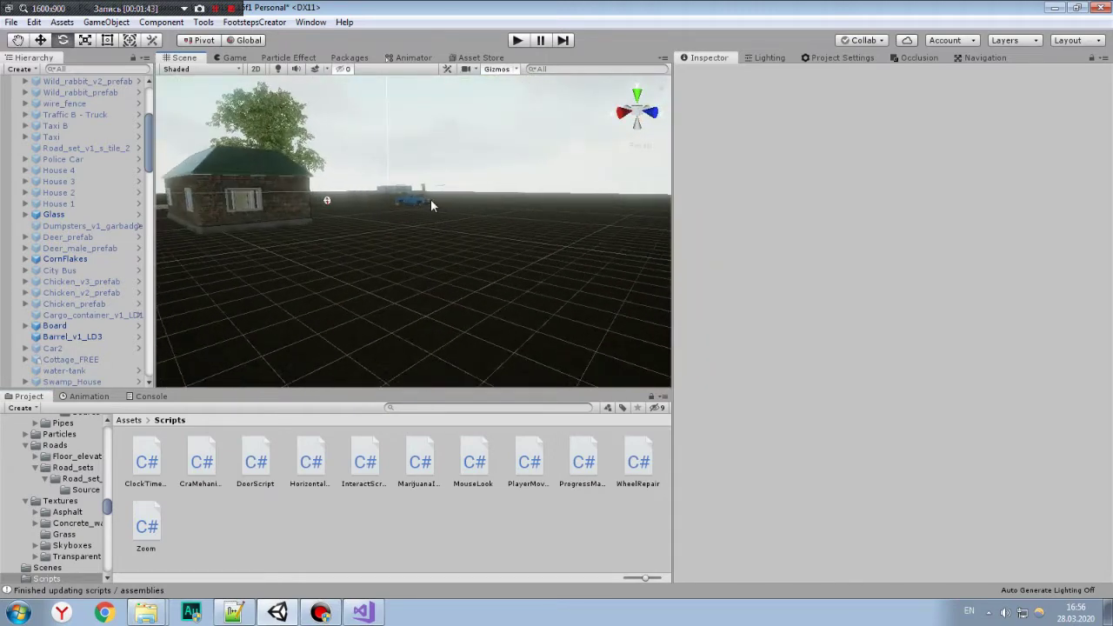
{"action": "left_click", "coordinate": [416, 199]}
{"action": "double_click", "coordinate": [78, 383]}
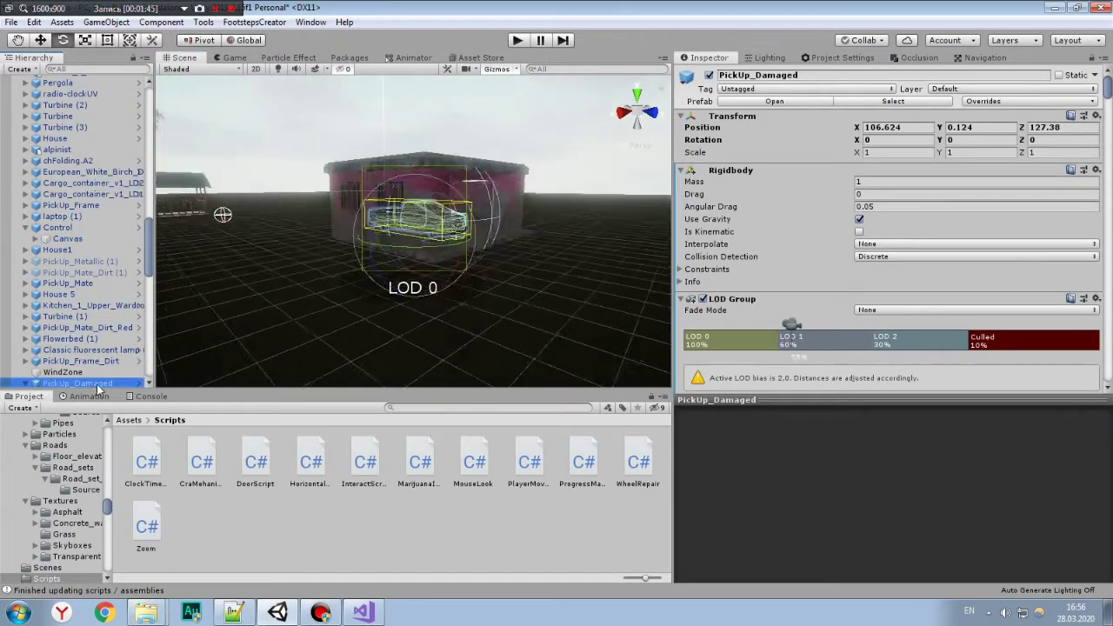
{"action": "mouse_move", "coordinate": [540, 186]}
{"action": "right_mouse_down"}
{"action": "mouse_move", "coordinate": [289, 201]}
{"action": "mouse_move", "coordinate": [425, 231]}
{"action": "mouse_move", "coordinate": [407, 177]}
{"action": "right_mouse_up"}
{"action": "left_click", "coordinate": [374, 226]}
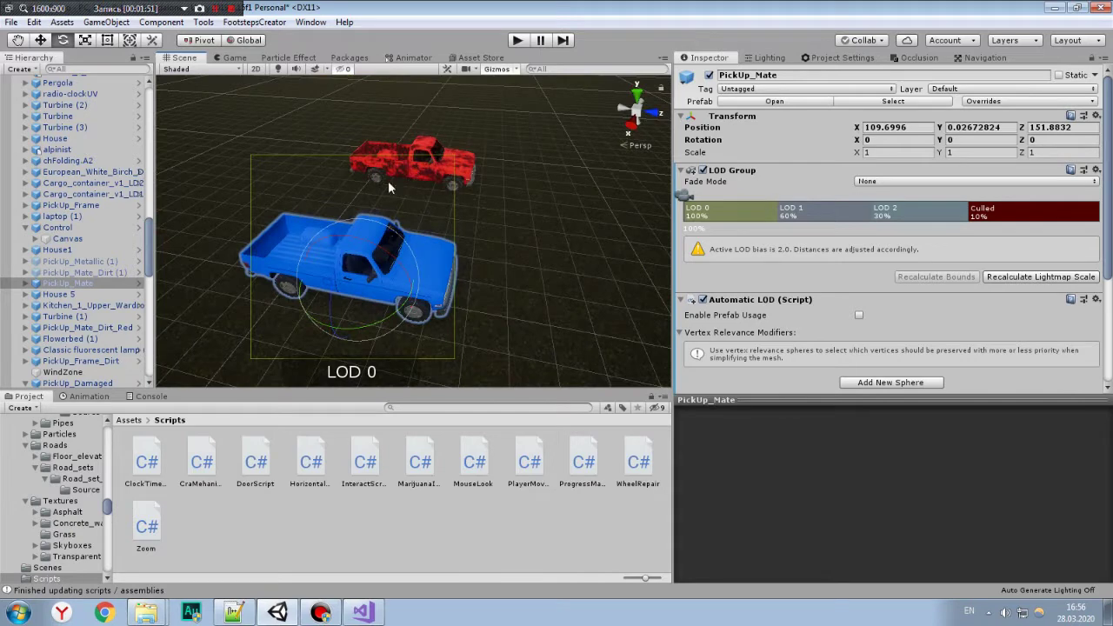
{"action": "left_click", "coordinate": [461, 167], "text": "ctrl"}
{"action": "left_click", "coordinate": [709, 76]}
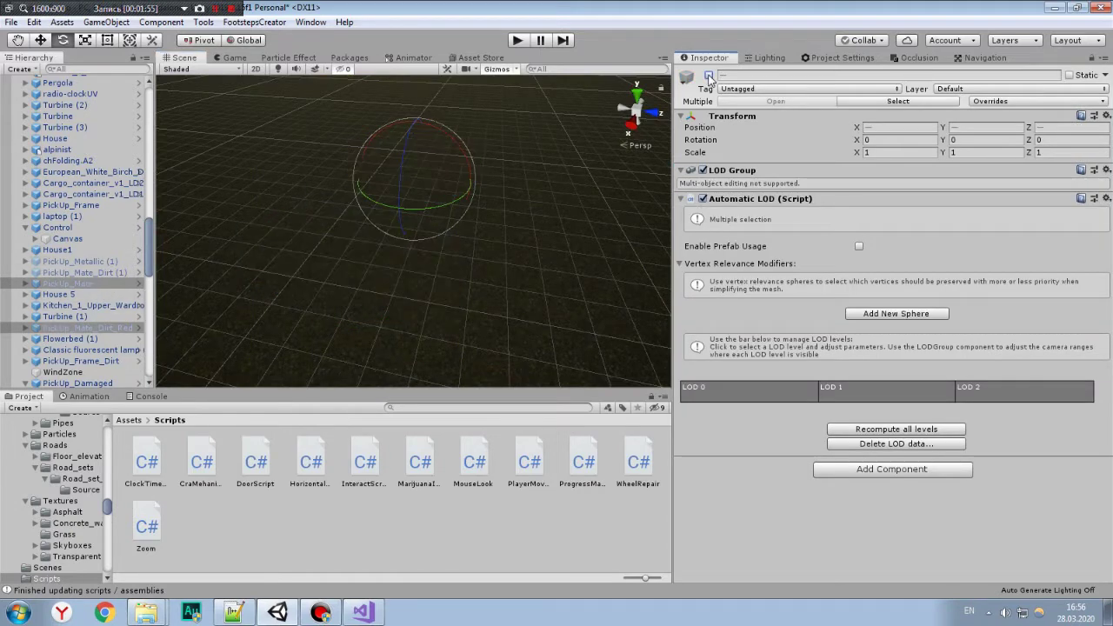
Frame House1 and look around the scene from a new angle.
{"action": "left_click", "coordinate": [426, 524]}
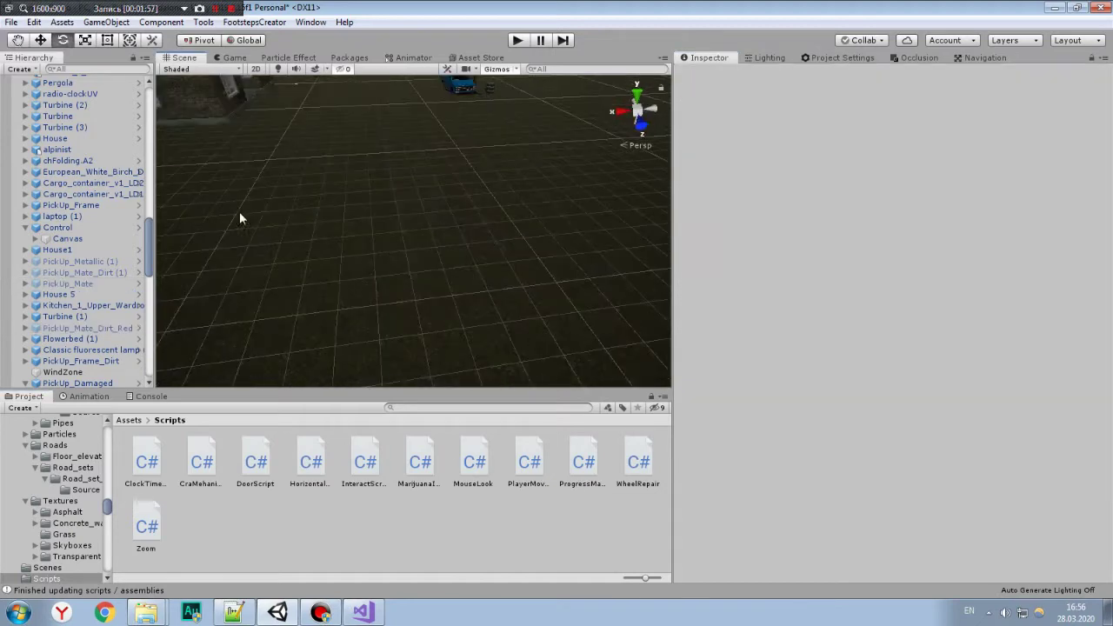
{"action": "right_click_drag", "start_coordinate": [239, 211], "coordinate": [557, 187]}
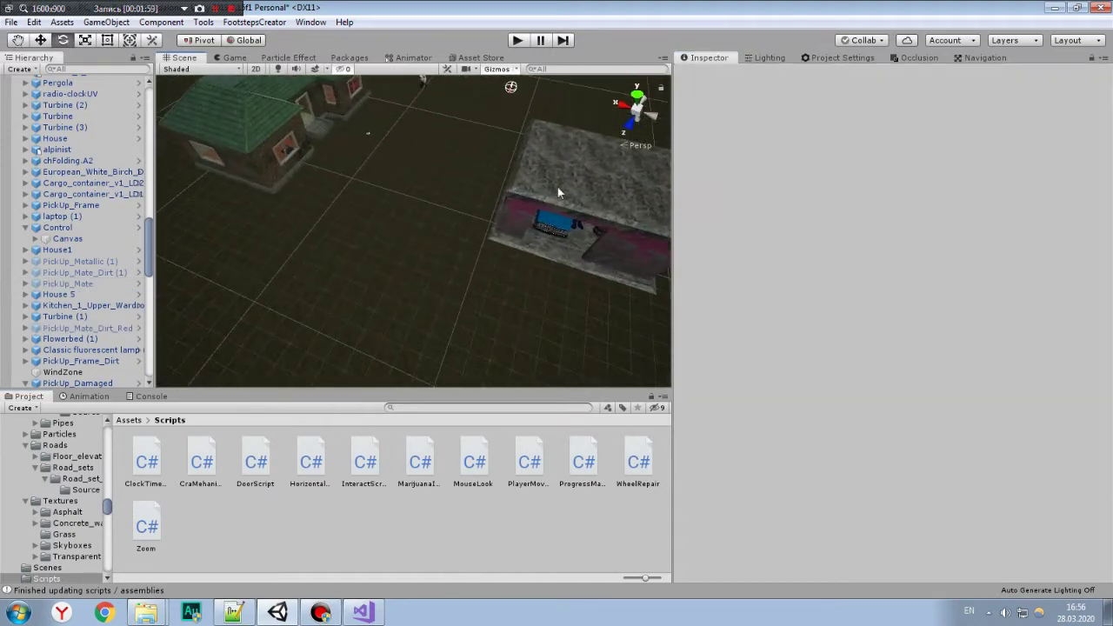
{"action": "left_click", "coordinate": [582, 173]}
{"action": "key", "text": "f"}
{"action": "mouse_move", "coordinate": [581, 173]}
{"action": "right_mouse_down"}
{"action": "mouse_move", "coordinate": [525, 160]}
{"action": "mouse_move", "coordinate": [310, 241]}
{"action": "mouse_move", "coordinate": [474, 188]}
{"action": "right_mouse_up"}
Deactivate both cargo containers, including Cargo_container_v1_LD1open, then orbit around the houses.
{"action": "left_click", "coordinate": [449, 192]}
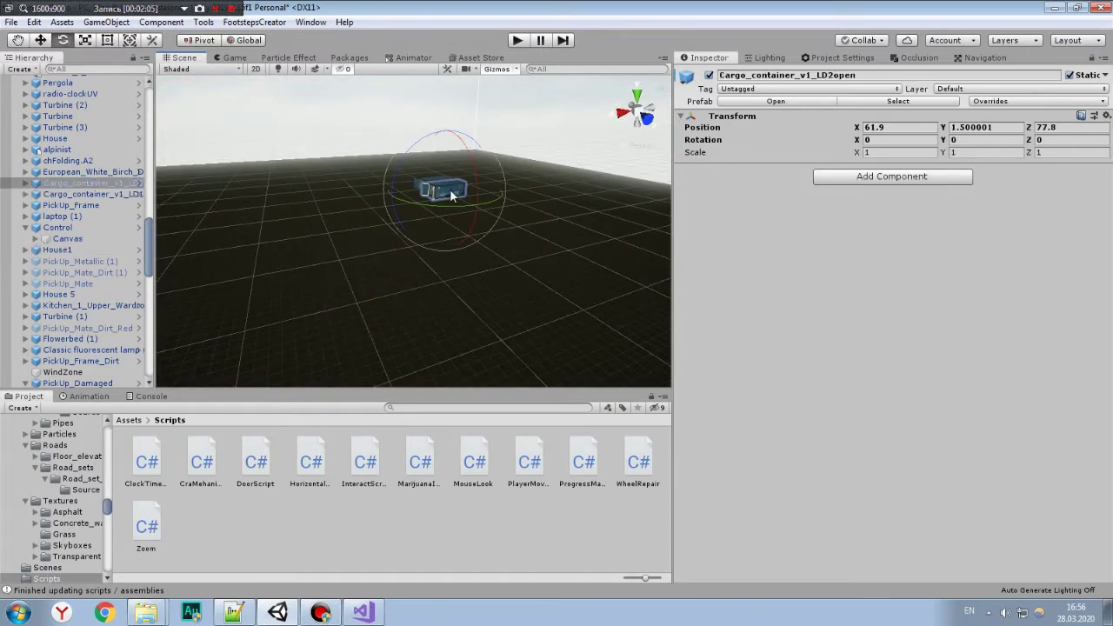
{"action": "left_click", "coordinate": [110, 183], "text": "ctrl"}
{"action": "left_click", "coordinate": [112, 194]}
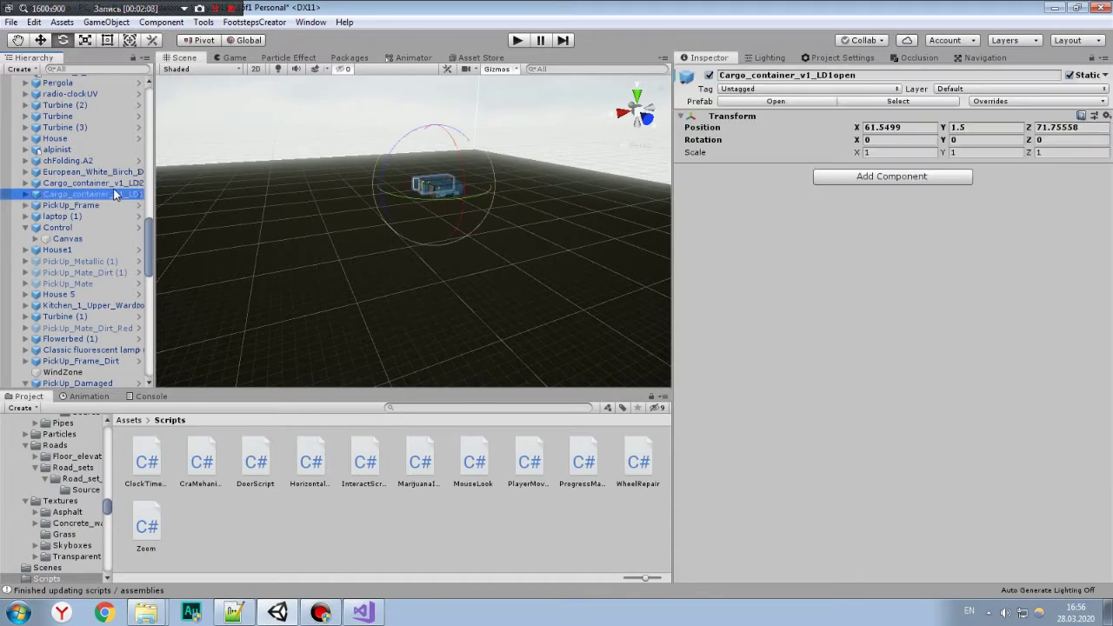
{"action": "left_click", "coordinate": [116, 183], "text": "ctrl"}
{"action": "left_click", "coordinate": [709, 75]}
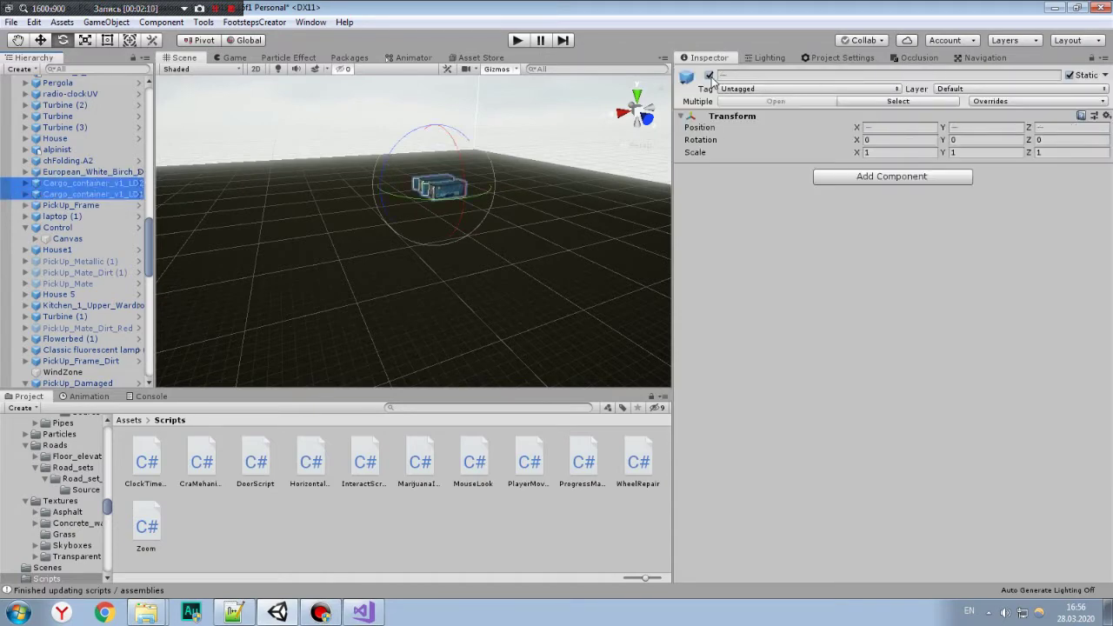
{"action": "right_click_drag", "start_coordinate": [586, 151], "coordinate": [487, 261]}
{"action": "left_click", "coordinate": [392, 546]}
{"action": "right_click_drag", "start_coordinate": [522, 321], "coordinate": [496, 264]}
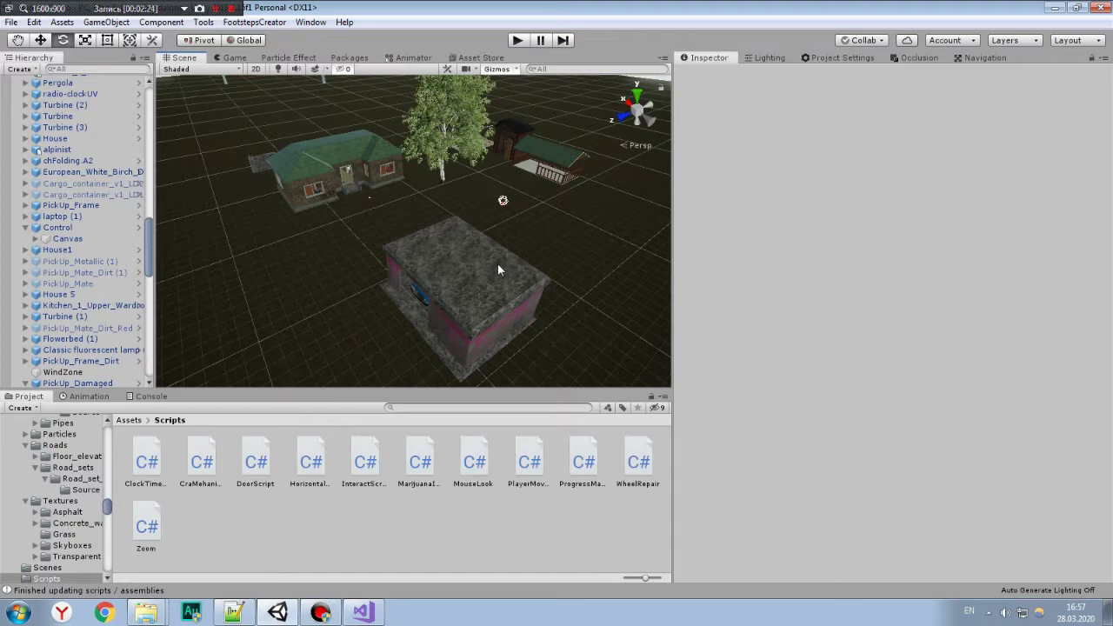
{"action": "mouse_move", "coordinate": [497, 270]}
{"action": "left_mouse_down", "text": "alt"}
{"action": "mouse_move", "coordinate": [487, 139]}
{"action": "mouse_move", "coordinate": [487, 163]}
{"action": "mouse_move", "coordinate": [515, 155]}
{"action": "mouse_move", "coordinate": [544, 244]}
{"action": "left_mouse_up", "text": "alt"}
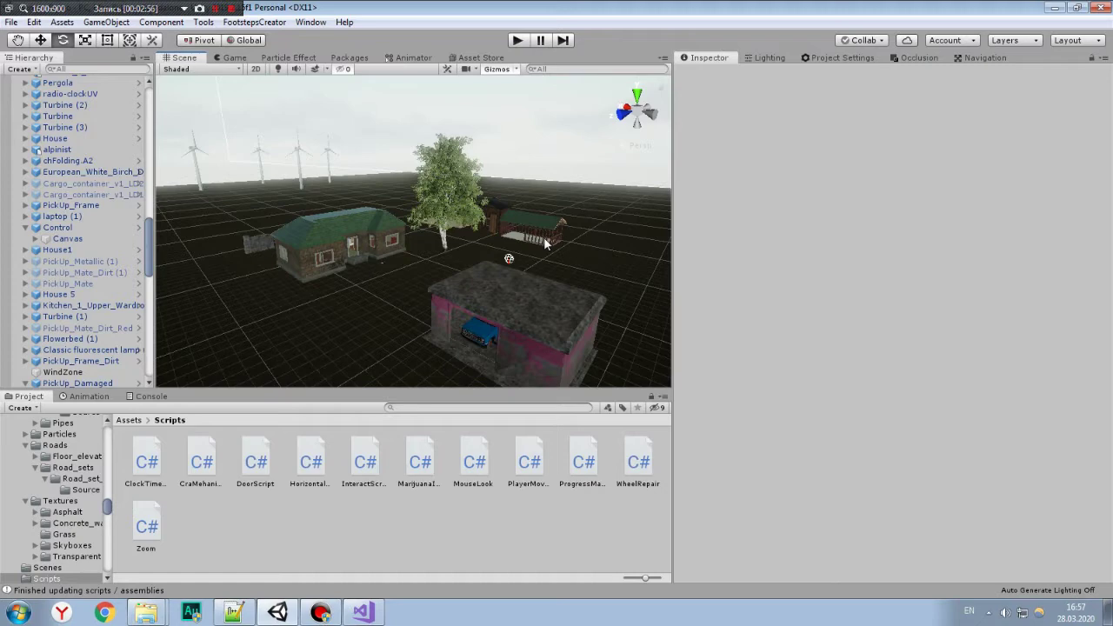
{"action": "middle_click_drag", "start_coordinate": [547, 244], "coordinate": [550, 233]}
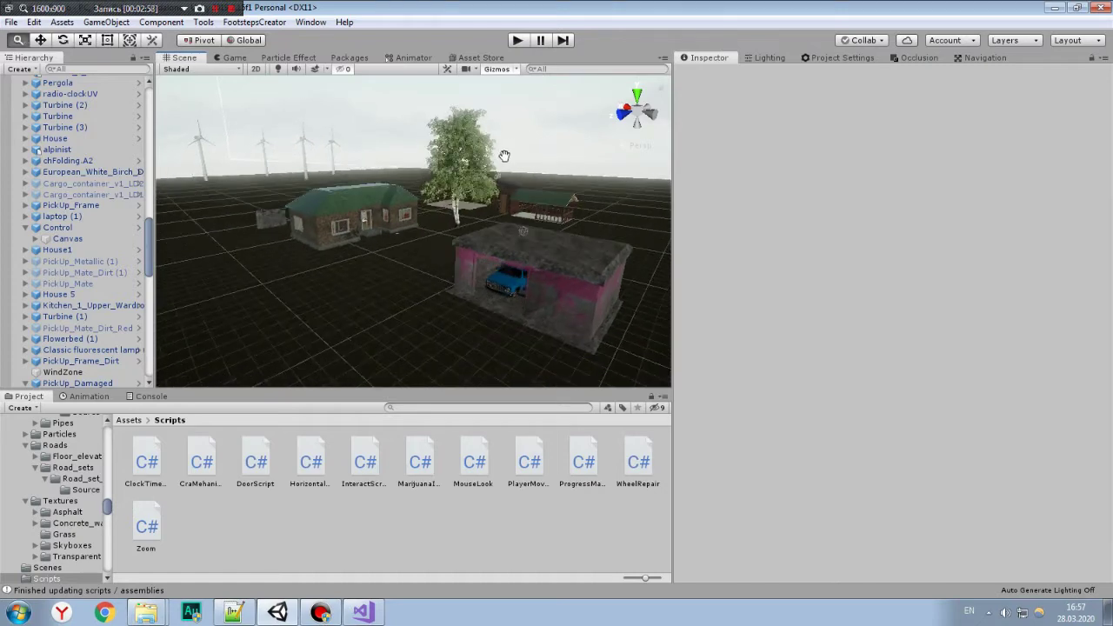
{"action": "right_click_drag", "start_coordinate": [549, 233], "coordinate": [612, 255]}
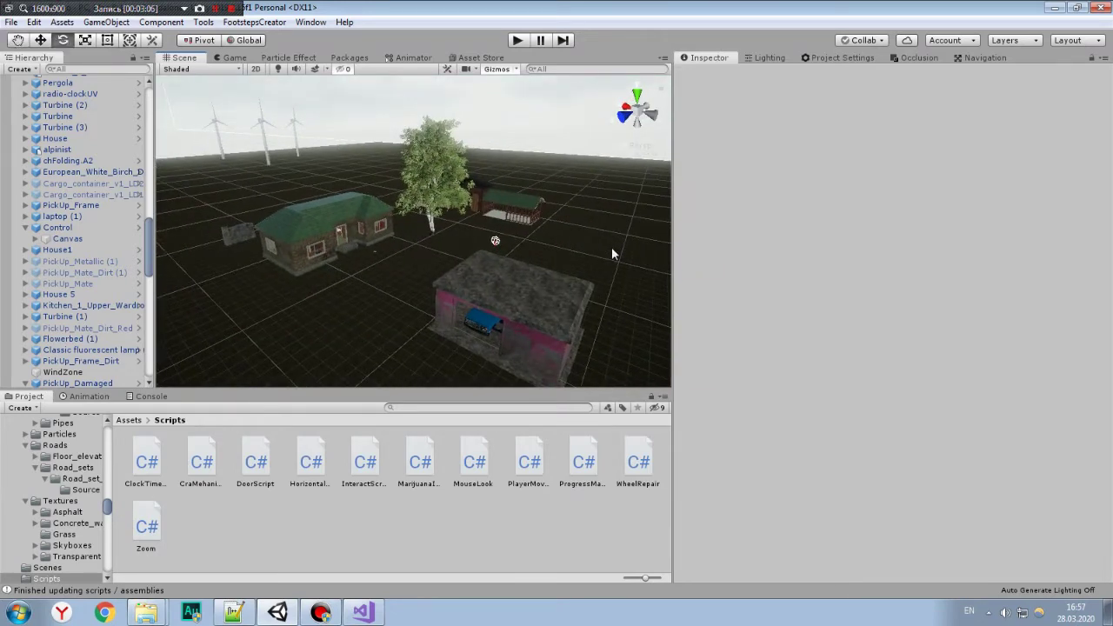
{"action": "mouse_move", "coordinate": [612, 254]}
{"action": "right_mouse_down"}
{"action": "mouse_move", "coordinate": [584, 230]}
{"action": "mouse_move", "coordinate": [462, 297]}
{"action": "mouse_move", "coordinate": [491, 300]}
{"action": "right_mouse_up"}
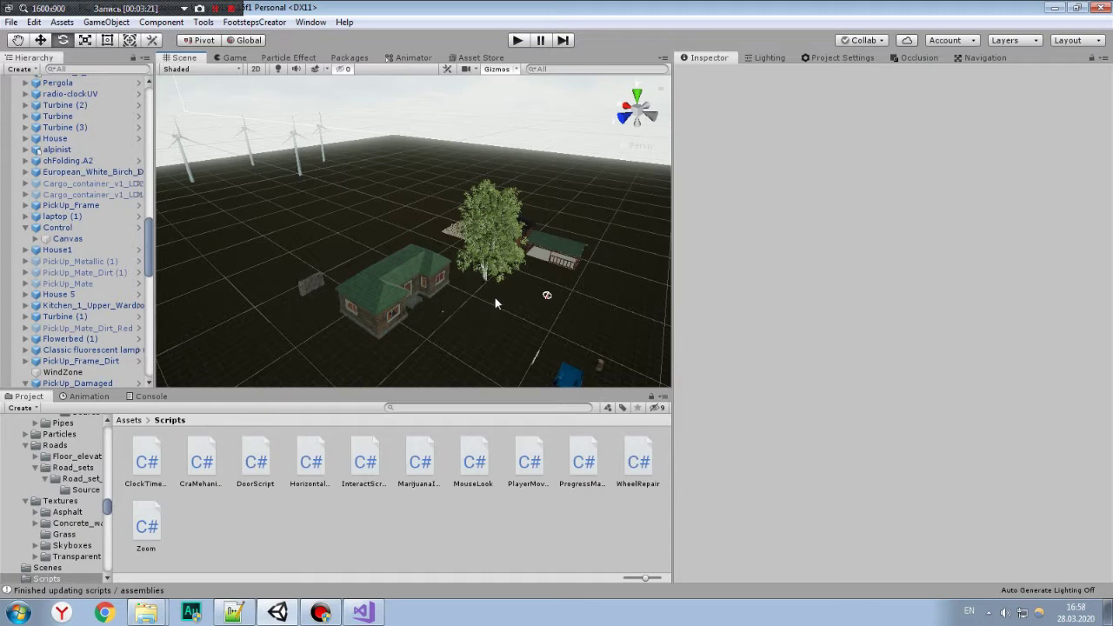
{"action": "left_click_drag", "start_coordinate": [495, 302], "coordinate": [436, 201], "text": "alt"}
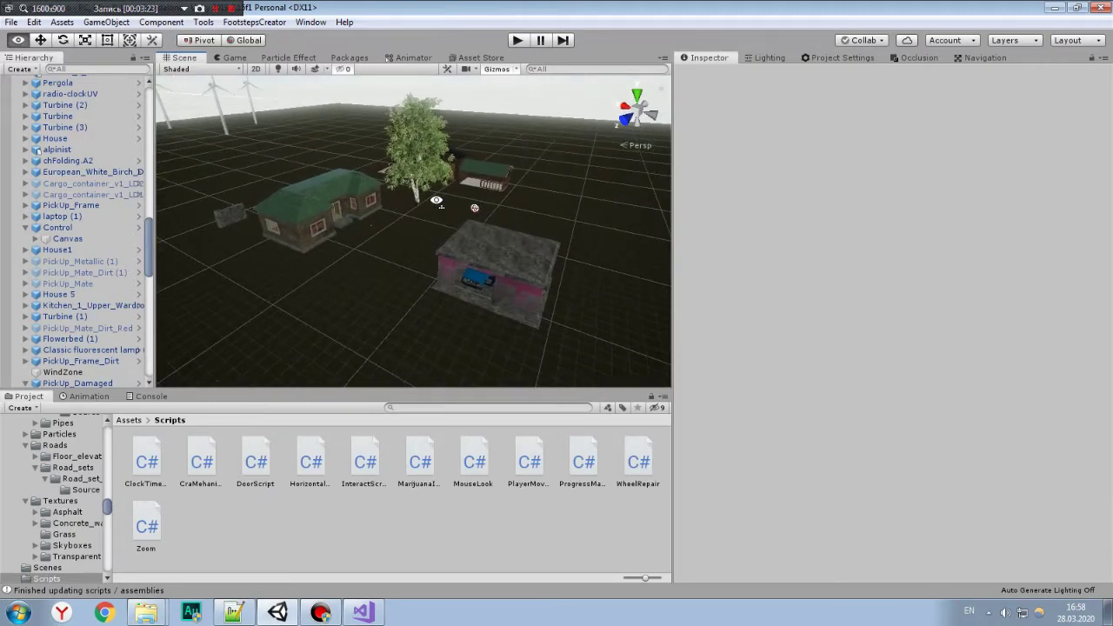
Switch to the rotate tool, then orbit and fly the camera toward the pink garage roof.
{"action": "key", "text": "e"}
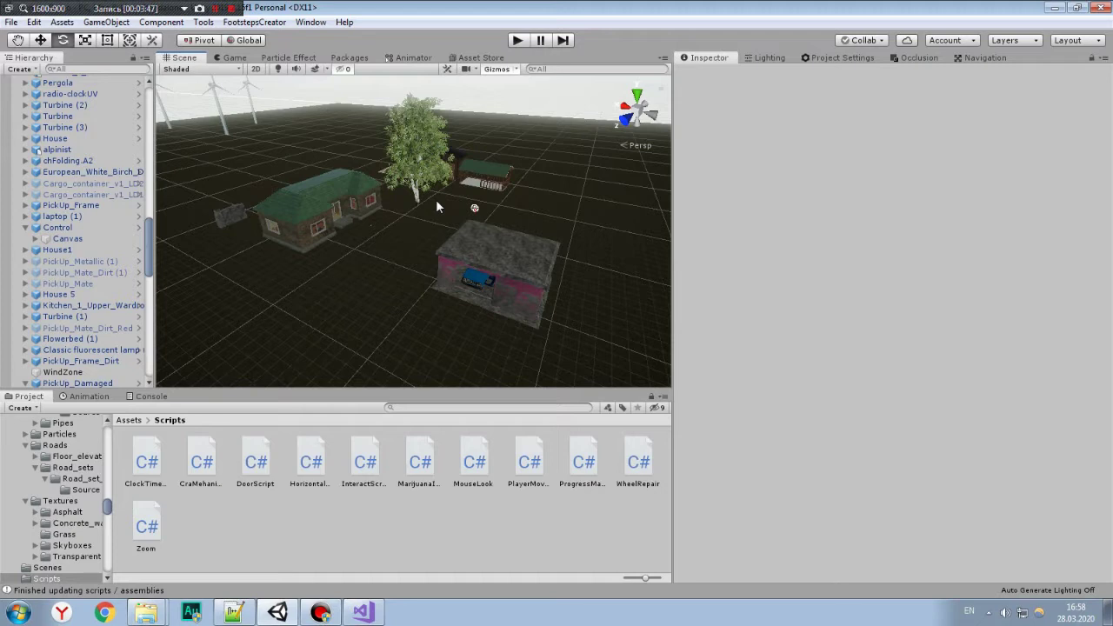
{"action": "middle_click_drag", "start_coordinate": [436, 200], "coordinate": [522, 241]}
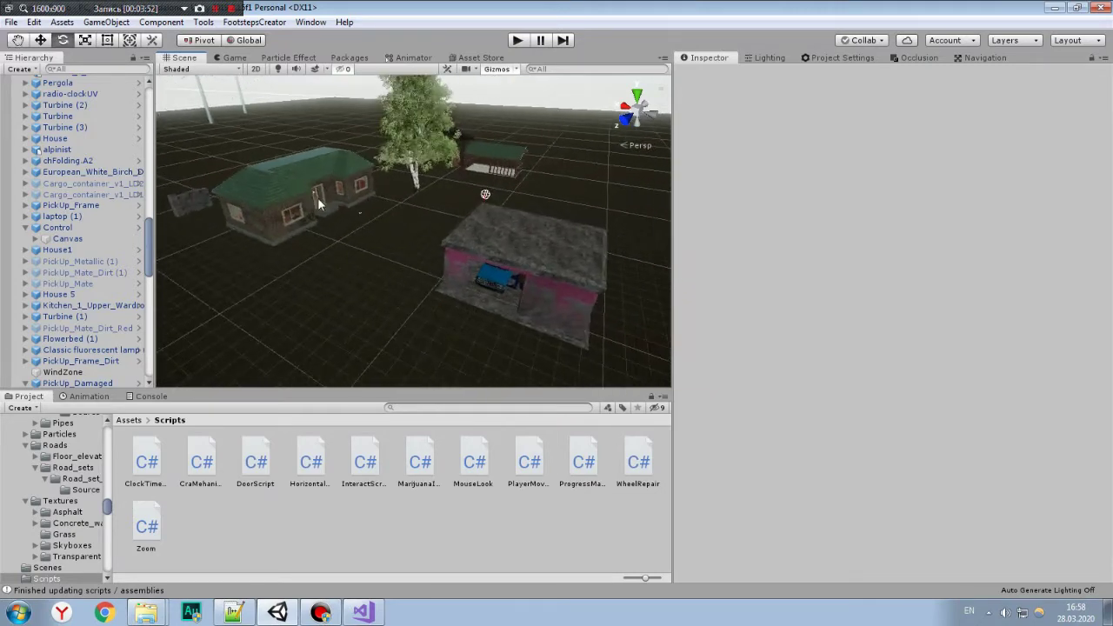
{"action": "scroll", "coordinate": [318, 197], "scroll_direction": "up", "scroll_amount": 5}
{"action": "left_click_drag", "start_coordinate": [338, 247], "coordinate": [383, 245], "text": "alt"}
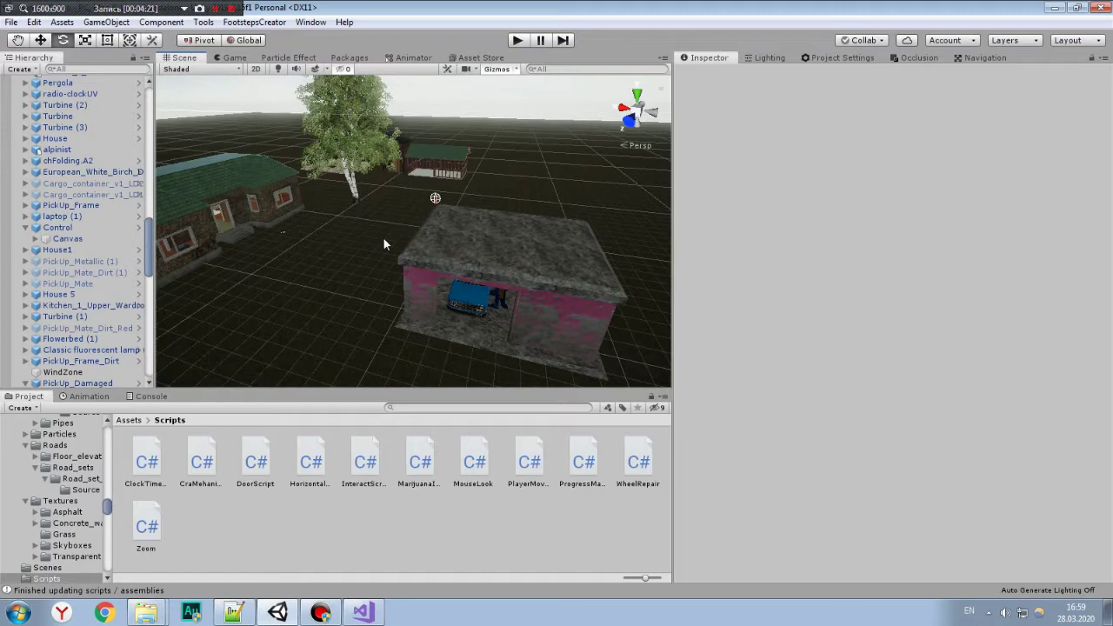
{"action": "key", "text": "w"}
{"action": "mouse_move", "coordinate": [383, 236]}
{"action": "right_mouse_down"}
{"action": "mouse_move", "coordinate": [390, 226]}
{"action": "mouse_move", "coordinate": [507, 250]}
{"action": "right_mouse_up"}
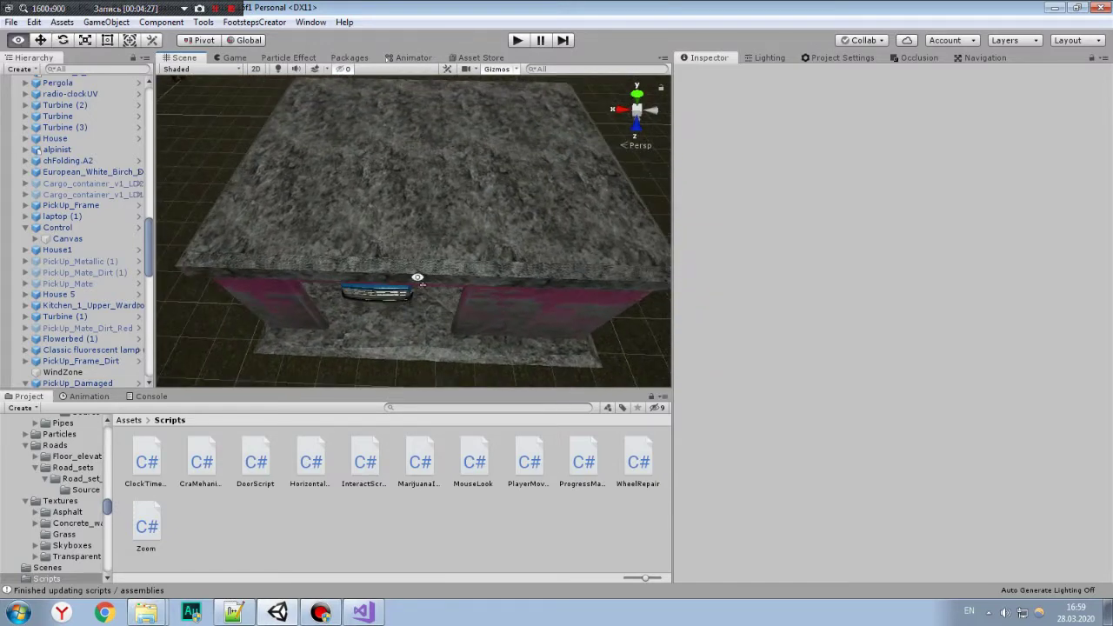
Select the garage House1 and scroll its Inspector to the Plank material.
{"action": "mouse_move", "coordinate": [508, 249]}
{"action": "right_mouse_down"}
{"action": "mouse_move", "coordinate": [427, 255]}
{"action": "mouse_move", "coordinate": [459, 236]}
{"action": "right_mouse_up"}
{"action": "left_click", "coordinate": [427, 255]}
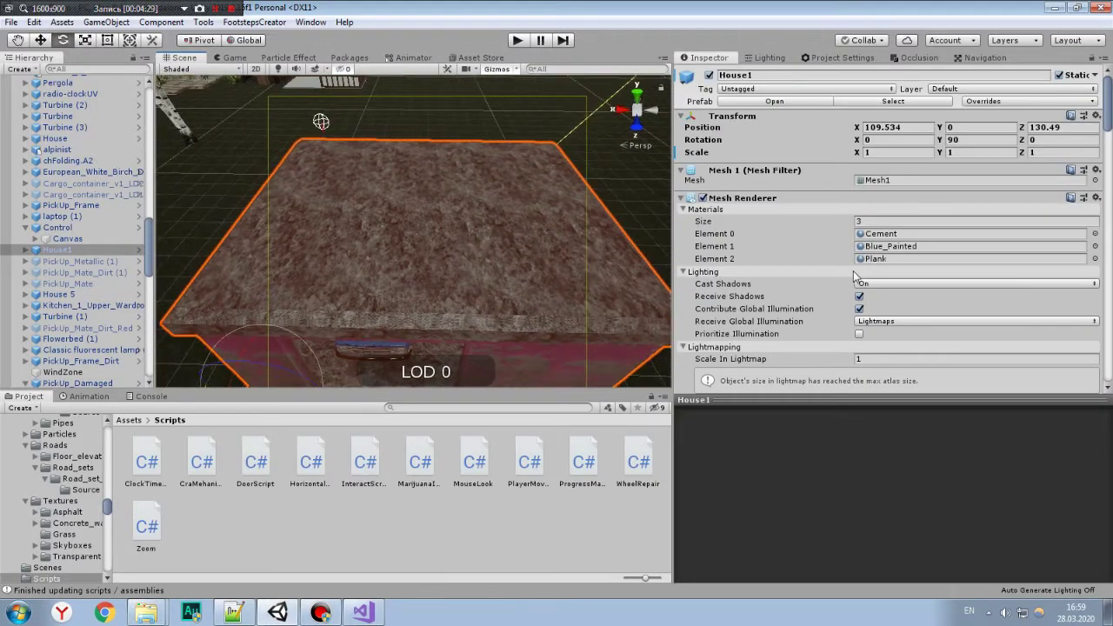
{"action": "scroll", "coordinate": [899, 251], "scroll_direction": "down", "scroll_amount": 10}
{"action": "scroll", "coordinate": [898, 251], "scroll_direction": "down", "scroll_amount": 5}
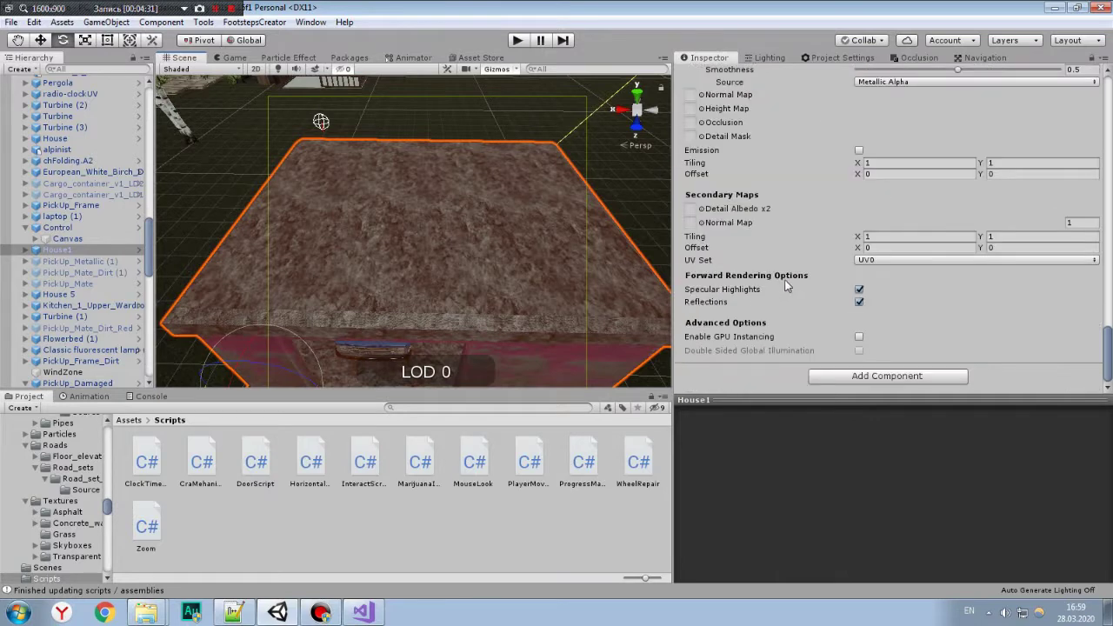
{"action": "scroll", "coordinate": [504, 125], "scroll_direction": "up", "scroll_amount": 2}
{"action": "scroll", "coordinate": [505, 124], "scroll_direction": "up", "scroll_amount": 3}
{"action": "scroll", "coordinate": [502, 173], "scroll_direction": "up", "scroll_amount": 3}
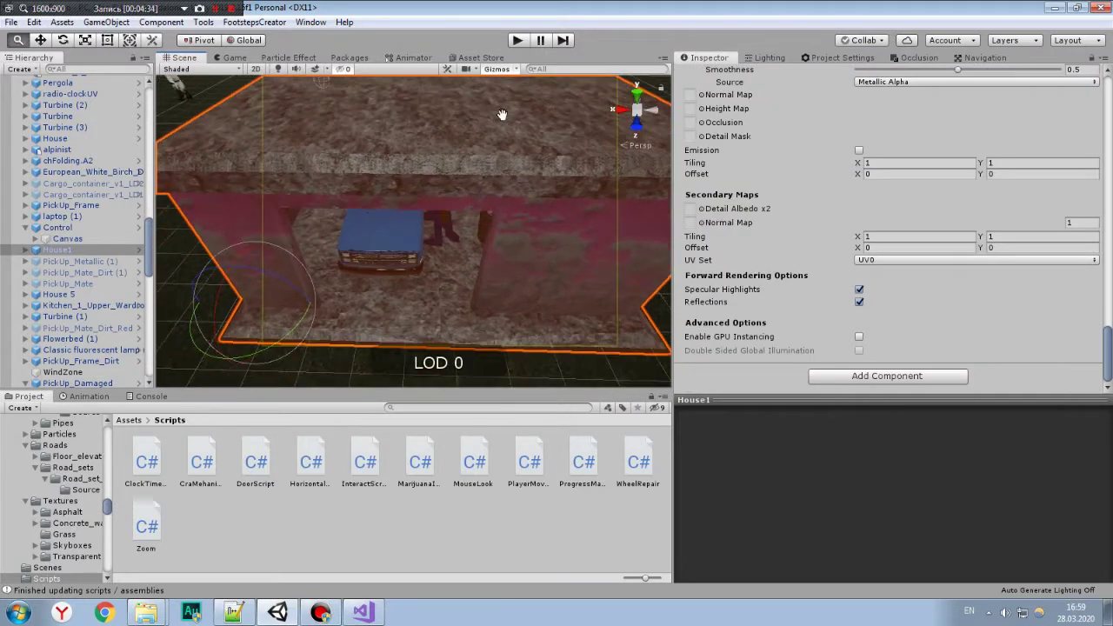
{"action": "scroll", "coordinate": [500, 169], "scroll_direction": "up", "scroll_amount": 3}
{"action": "scroll", "coordinate": [498, 165], "scroll_direction": "up", "scroll_amount": 2}
{"action": "scroll", "coordinate": [470, 226], "scroll_direction": "down", "scroll_amount": 3}
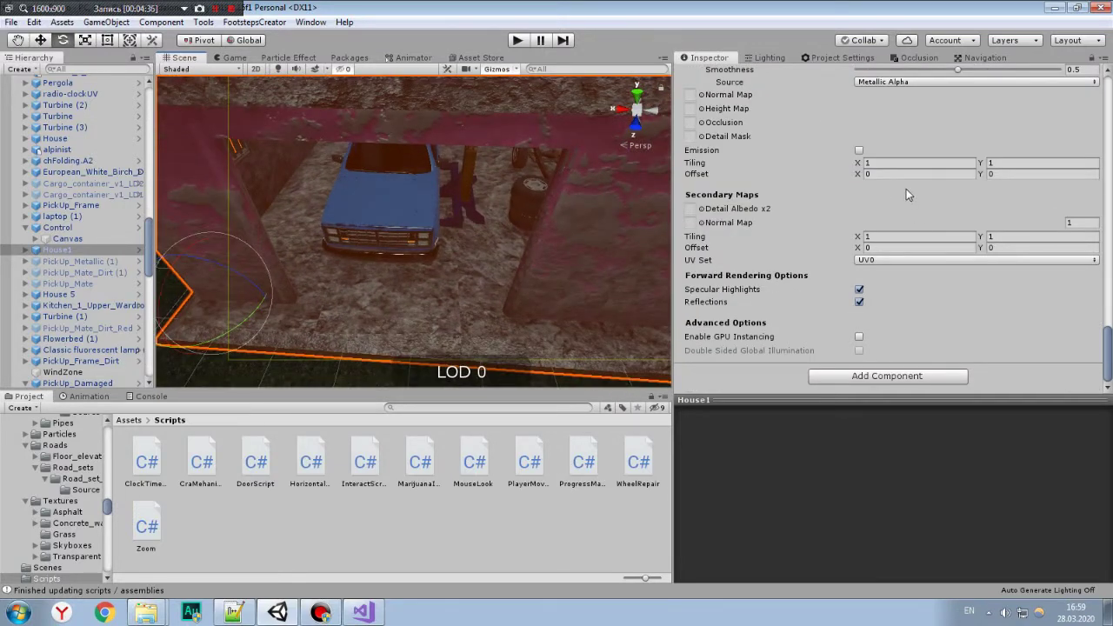
Set the Plank material's tiling to 8 × 8, then undo it back to 1.
{"action": "left_click", "coordinate": [899, 162]}
{"action": "type", "text": "8"}
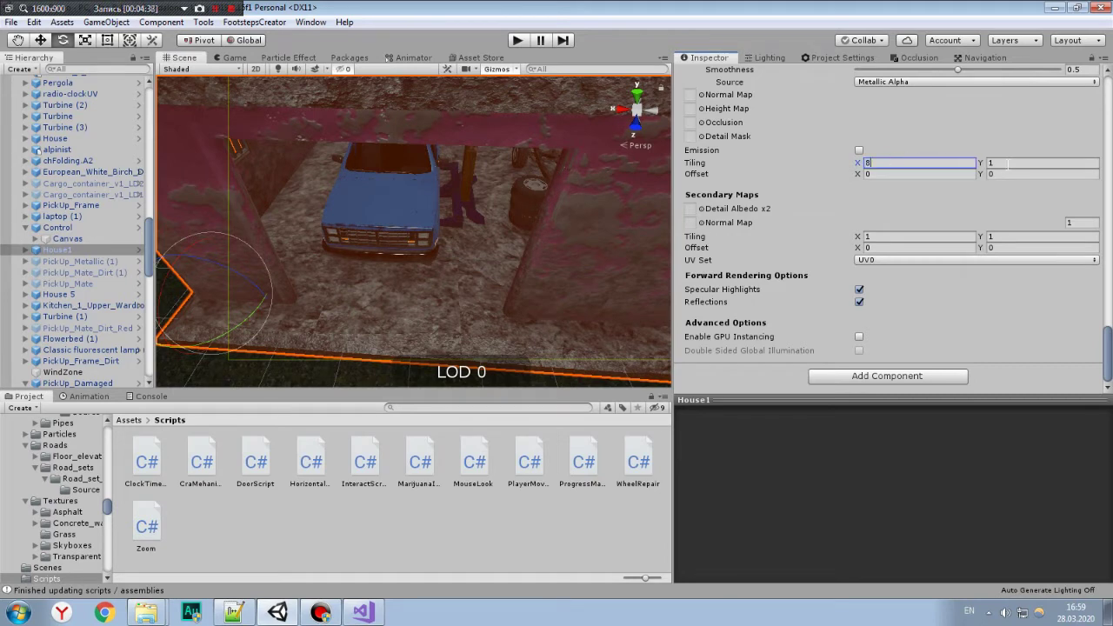
{"action": "left_click", "coordinate": [1021, 163]}
{"action": "type", "text": "8"}
{"action": "key", "text": "ctrl+z"}
Deselect the garage and orbit out to a lower view of the whole building.
{"action": "left_click_drag", "start_coordinate": [374, 217], "coordinate": [500, 213], "text": "alt"}
{"action": "scroll", "coordinate": [729, 223], "scroll_direction": "up", "scroll_amount": 5}
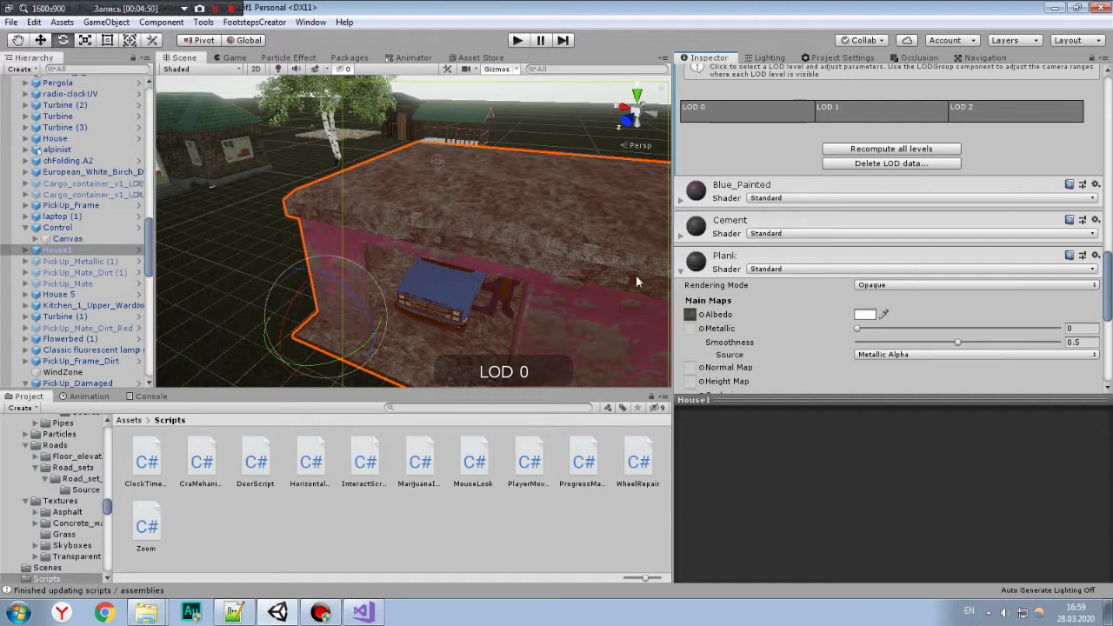
{"action": "left_click", "coordinate": [546, 186]}
{"action": "mouse_move", "coordinate": [546, 186]}
{"action": "left_mouse_down", "text": "alt"}
{"action": "mouse_move", "coordinate": [570, 198]}
{"action": "mouse_move", "coordinate": [524, 159]}
{"action": "mouse_move", "coordinate": [498, 189]}
{"action": "left_mouse_up", "text": "alt"}
{"action": "scroll", "coordinate": [570, 198], "scroll_direction": "down", "scroll_amount": 3}
{"action": "scroll", "coordinate": [569, 197], "scroll_direction": "down", "scroll_amount": 3}
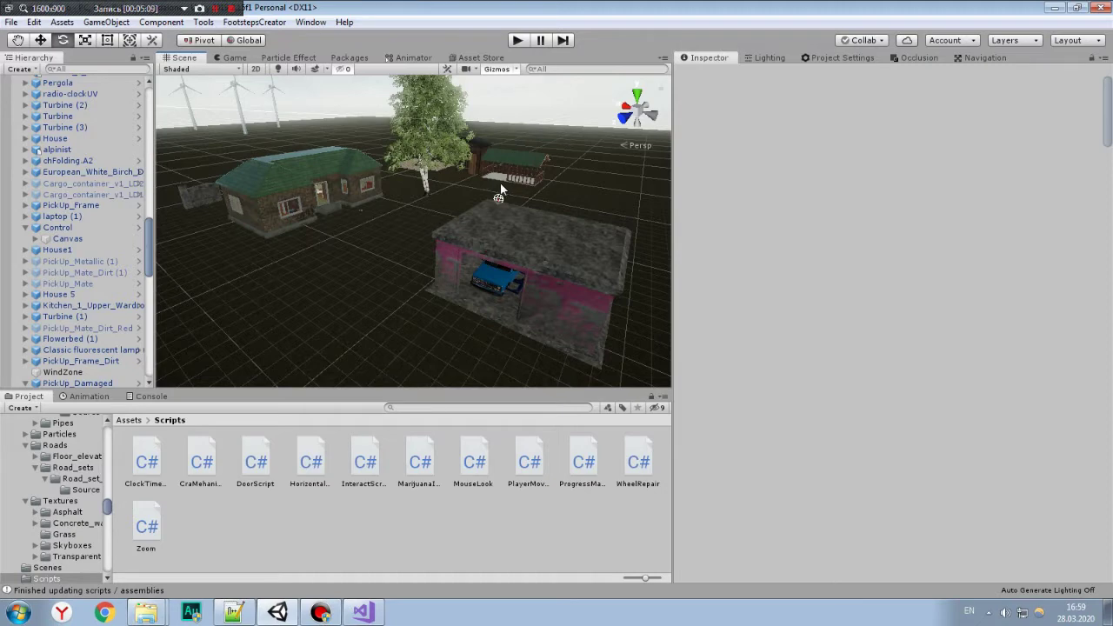
{"action": "left_click_drag", "start_coordinate": [498, 189], "coordinate": [480, 289], "text": "alt"}
{"action": "left_click_drag", "start_coordinate": [494, 224], "coordinate": [516, 234], "text": "alt"}
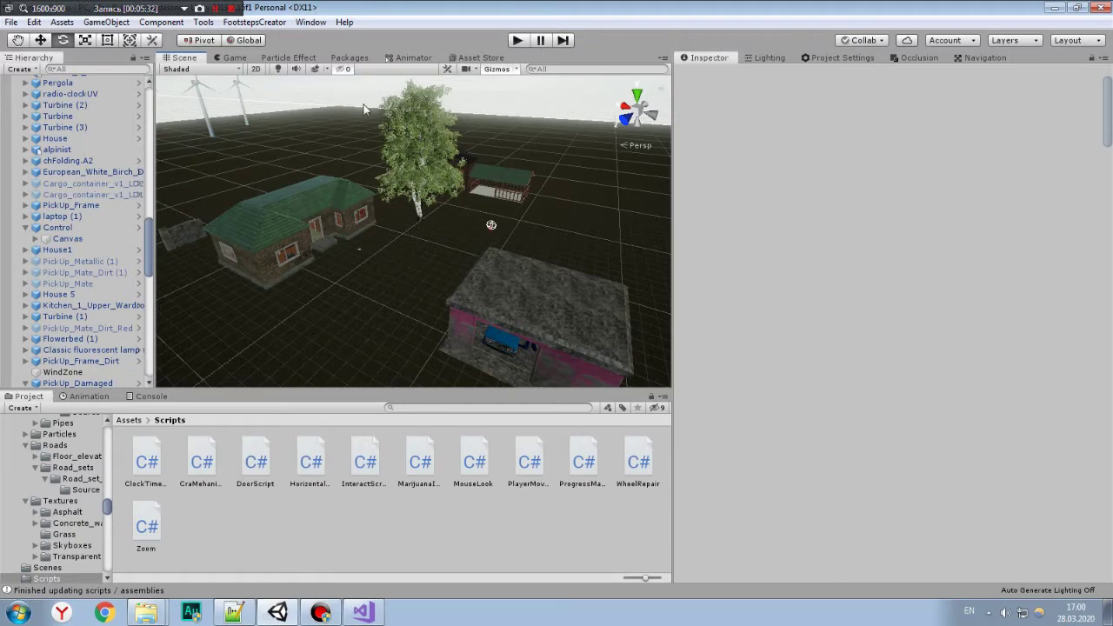
{"action": "left_click_drag", "start_coordinate": [365, 107], "coordinate": [357, 148], "text": "alt"}
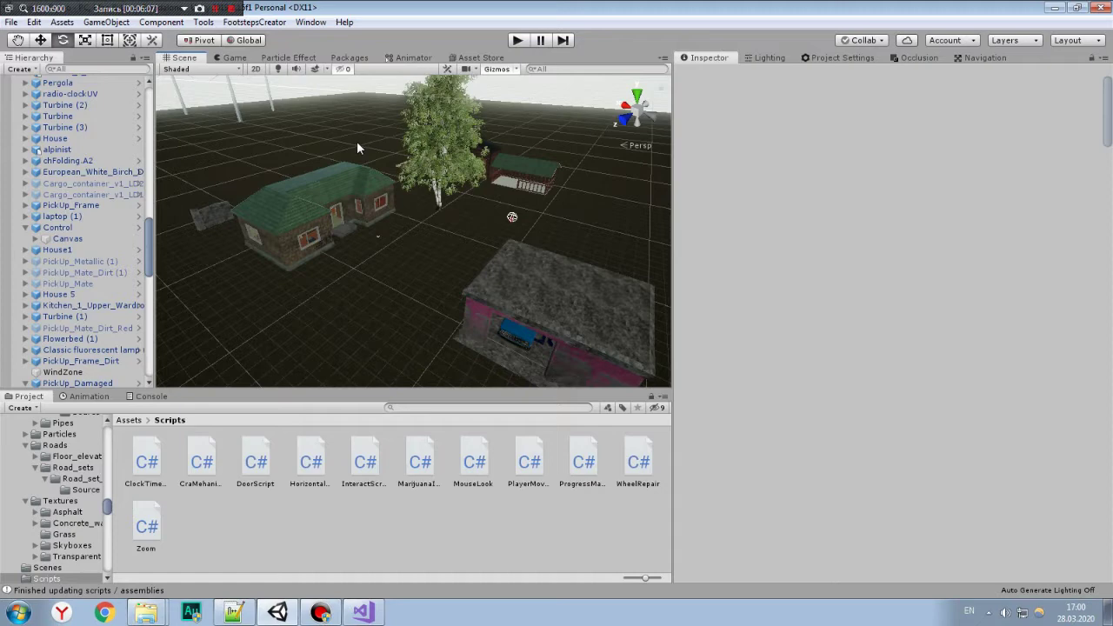
Orbit and zoom the view around the houses, closing in on the pink garage.
{"action": "mouse_move", "coordinate": [369, 137]}
{"action": "right_mouse_down"}
{"action": "mouse_move", "coordinate": [413, 191]}
{"action": "mouse_move", "coordinate": [535, 223]}
{"action": "right_mouse_up"}
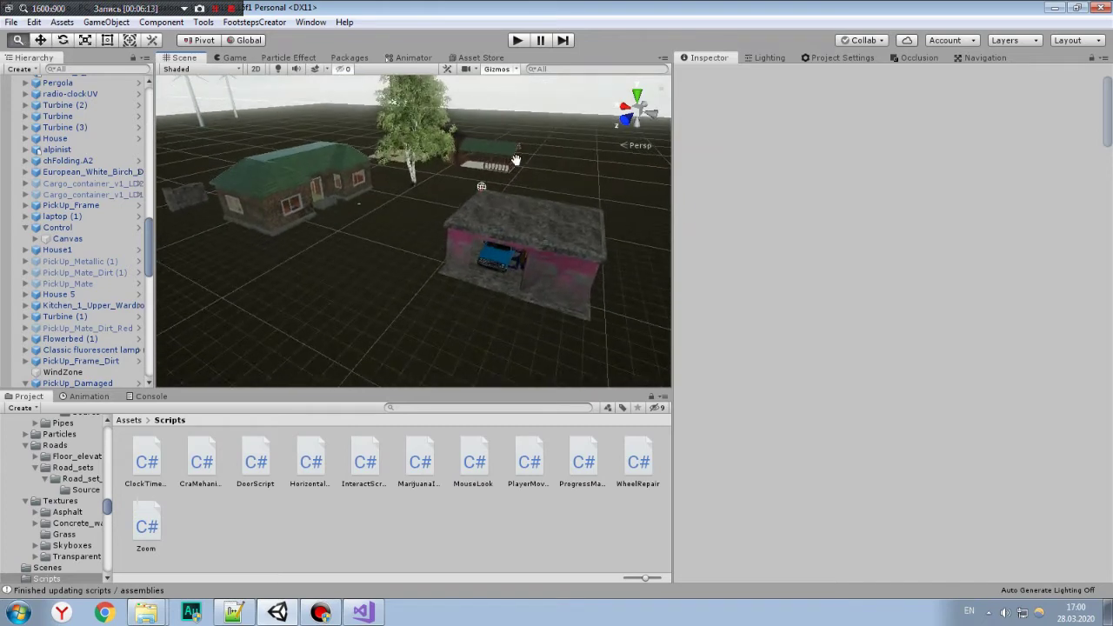
{"action": "mouse_move", "coordinate": [536, 223]}
{"action": "right_mouse_down"}
{"action": "mouse_move", "coordinate": [513, 209]}
{"action": "mouse_move", "coordinate": [519, 244]}
{"action": "mouse_move", "coordinate": [530, 225]}
{"action": "right_mouse_up"}
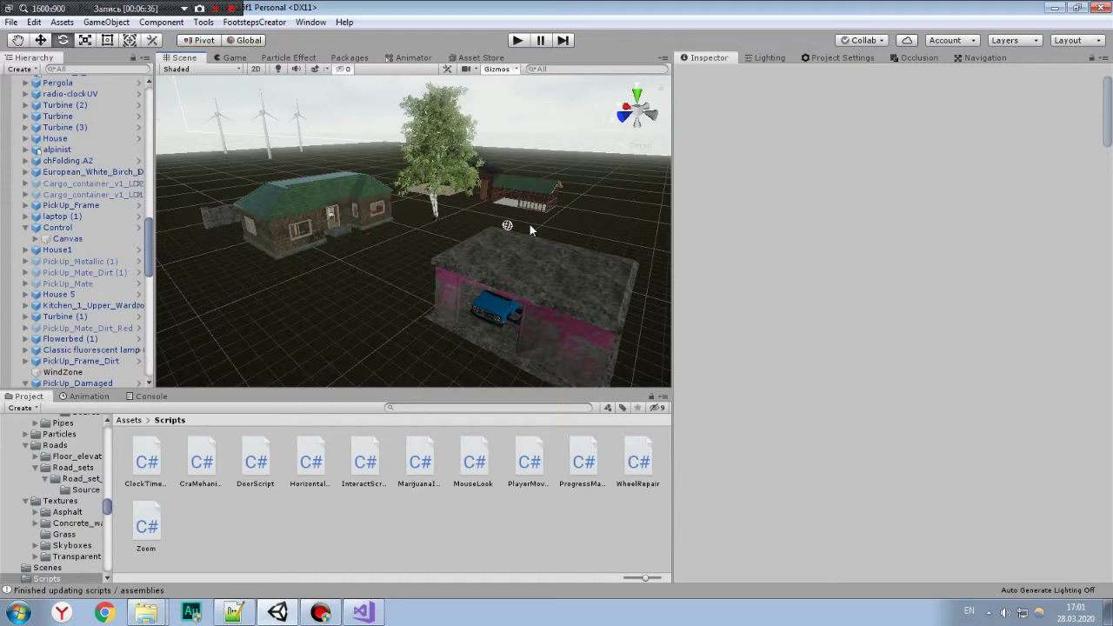
{"action": "left_click_drag", "start_coordinate": [529, 225], "coordinate": [267, 203], "text": "alt"}
{"action": "middle_click_drag", "start_coordinate": [221, 202], "coordinate": [528, 310]}
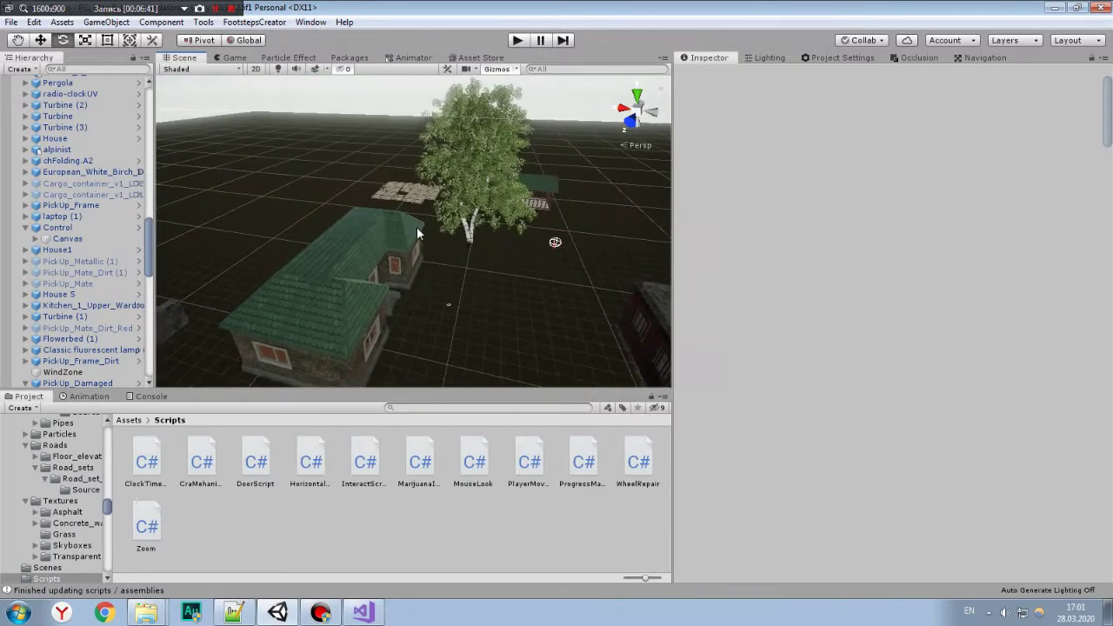
{"action": "scroll", "coordinate": [416, 226], "scroll_direction": "up", "scroll_amount": 5}
{"action": "mouse_move", "coordinate": [425, 220]}
{"action": "right_mouse_down"}
{"action": "mouse_move", "coordinate": [513, 242]}
{"action": "mouse_move", "coordinate": [458, 210]}
{"action": "right_mouse_up"}
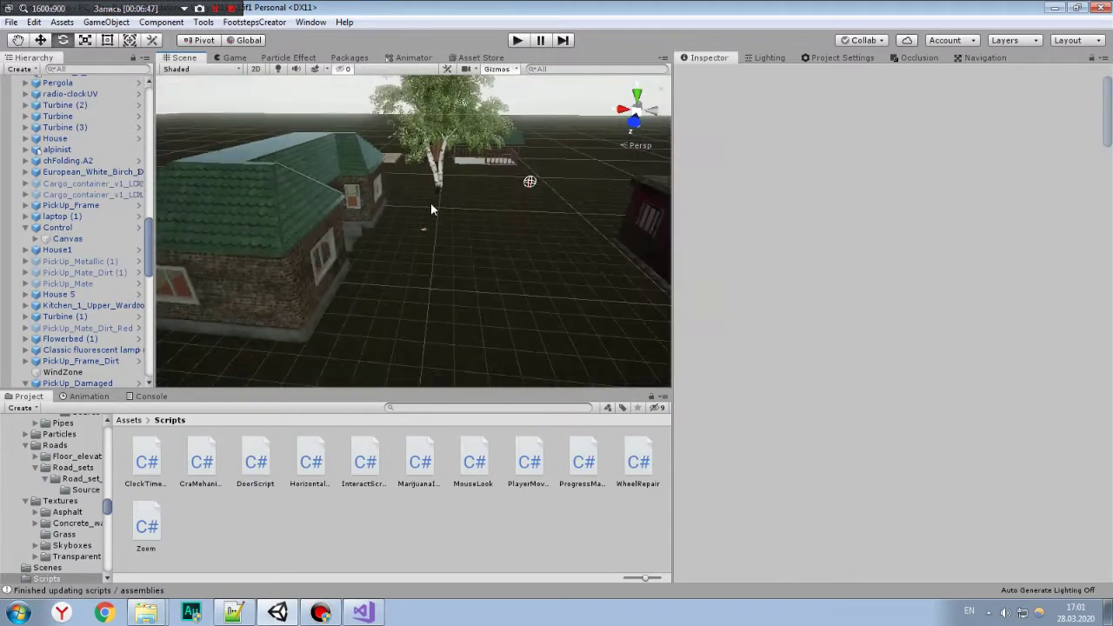
{"action": "mouse_move", "coordinate": [459, 210]}
{"action": "right_mouse_down"}
{"action": "mouse_move", "coordinate": [489, 218]}
{"action": "mouse_move", "coordinate": [474, 192]}
{"action": "right_mouse_up"}
{"action": "scroll", "coordinate": [474, 191], "scroll_direction": "up", "scroll_amount": 2}
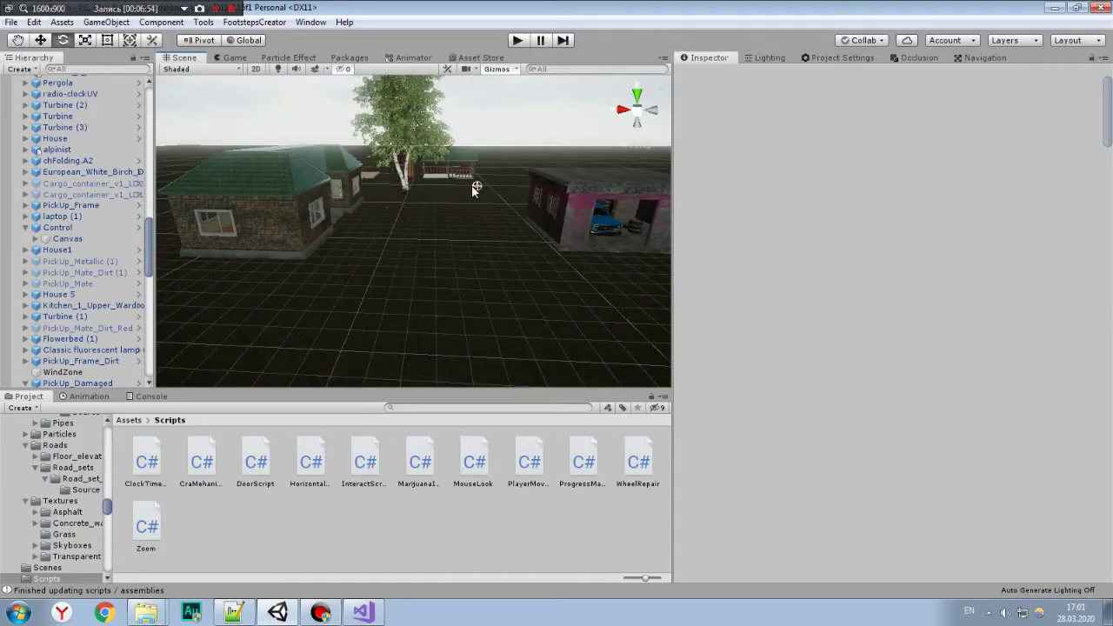
{"action": "right_click_drag", "start_coordinate": [471, 184], "coordinate": [447, 180]}
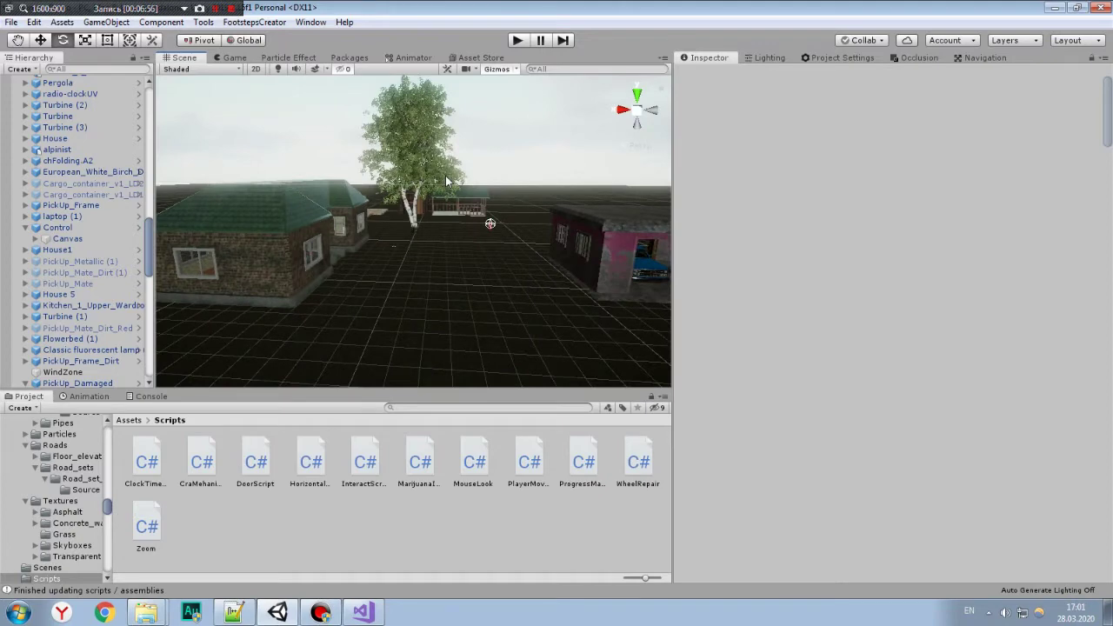
{"action": "scroll", "coordinate": [446, 180], "scroll_direction": "up", "scroll_amount": 3}
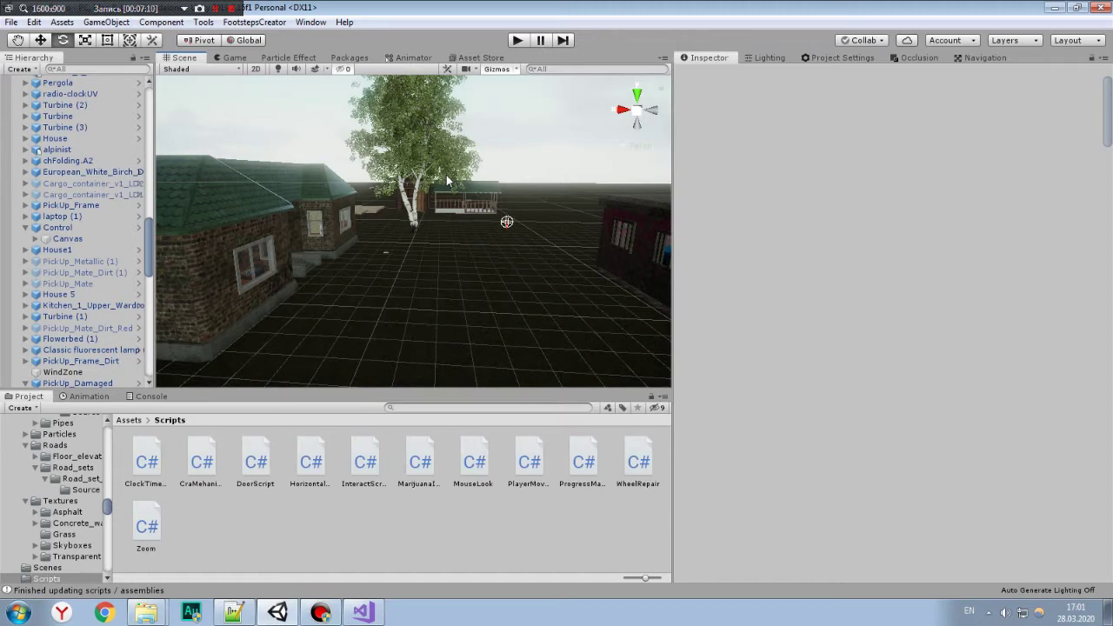
{"action": "right_click_drag", "start_coordinate": [447, 180], "coordinate": [458, 258]}
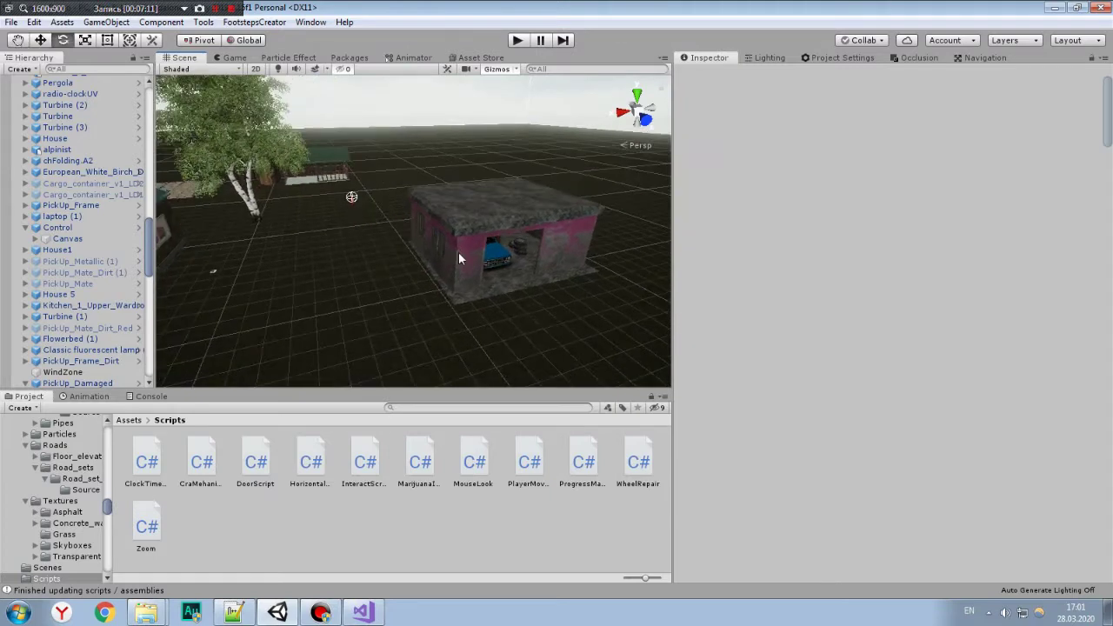
{"action": "mouse_move", "coordinate": [472, 243]}
{"action": "right_mouse_down"}
{"action": "mouse_move", "coordinate": [363, 204]}
{"action": "mouse_move", "coordinate": [360, 233]}
{"action": "mouse_move", "coordinate": [461, 310]}
{"action": "mouse_move", "coordinate": [492, 261]}
{"action": "right_mouse_up"}
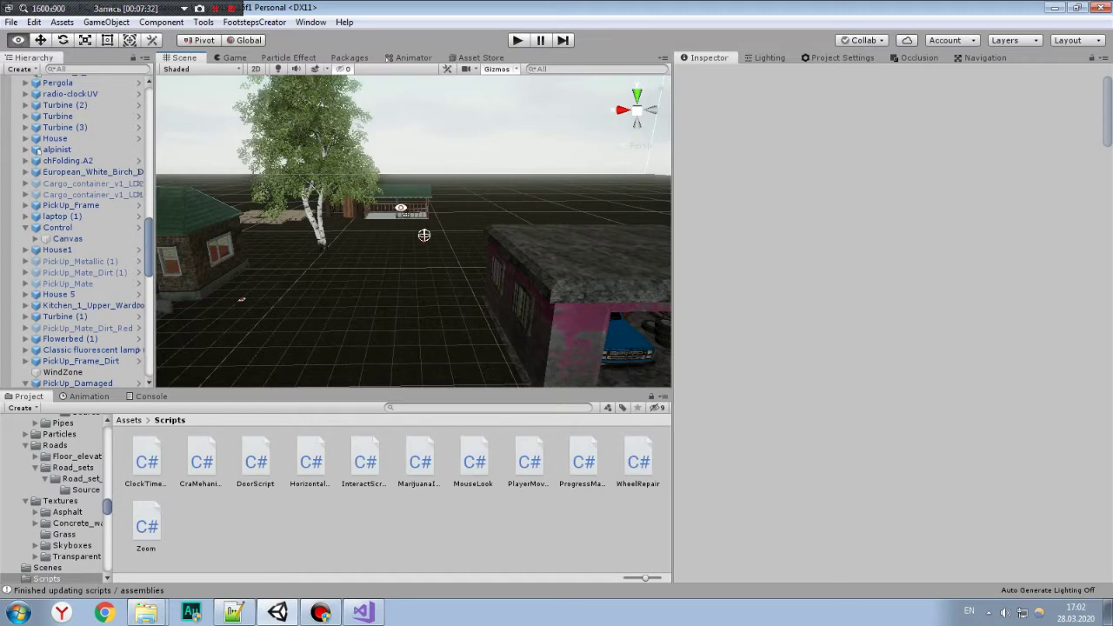
{"action": "left_click_drag", "start_coordinate": [492, 254], "coordinate": [474, 245], "text": "alt"}
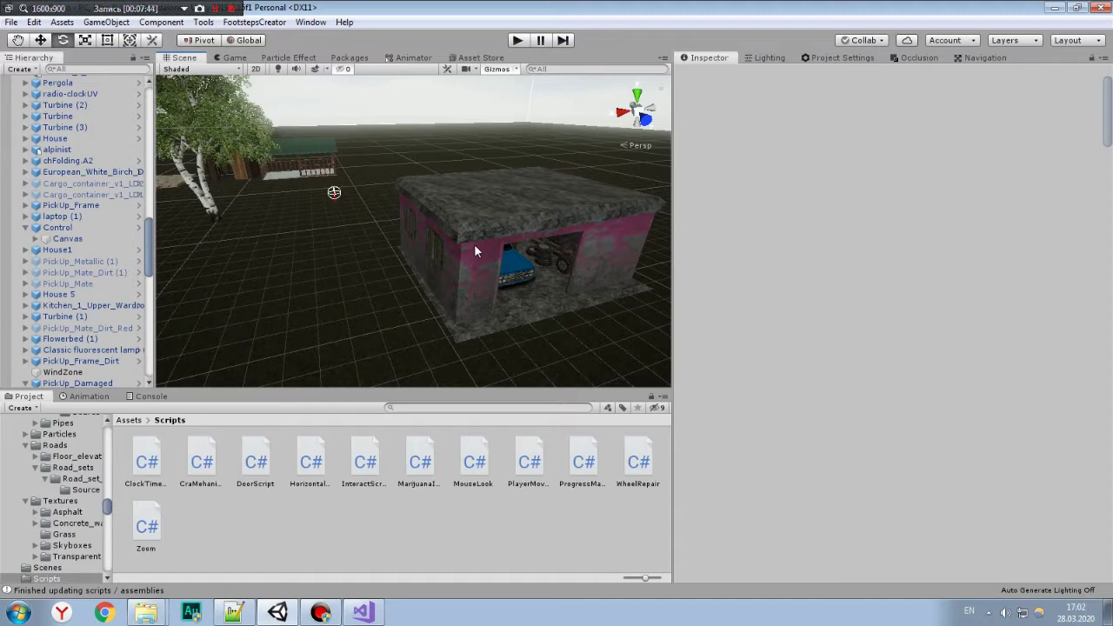
Re-frame the houses, garage and blue truck from a lower angle showing the horizon.
{"action": "mouse_move", "coordinate": [475, 243]}
{"action": "right_mouse_down"}
{"action": "mouse_move", "coordinate": [418, 229]}
{"action": "mouse_move", "coordinate": [510, 161]}
{"action": "right_mouse_up"}
{"action": "scroll", "coordinate": [418, 229], "scroll_direction": "up", "scroll_amount": 5}
{"action": "right_click_drag", "start_coordinate": [306, 184], "coordinate": [495, 174]}
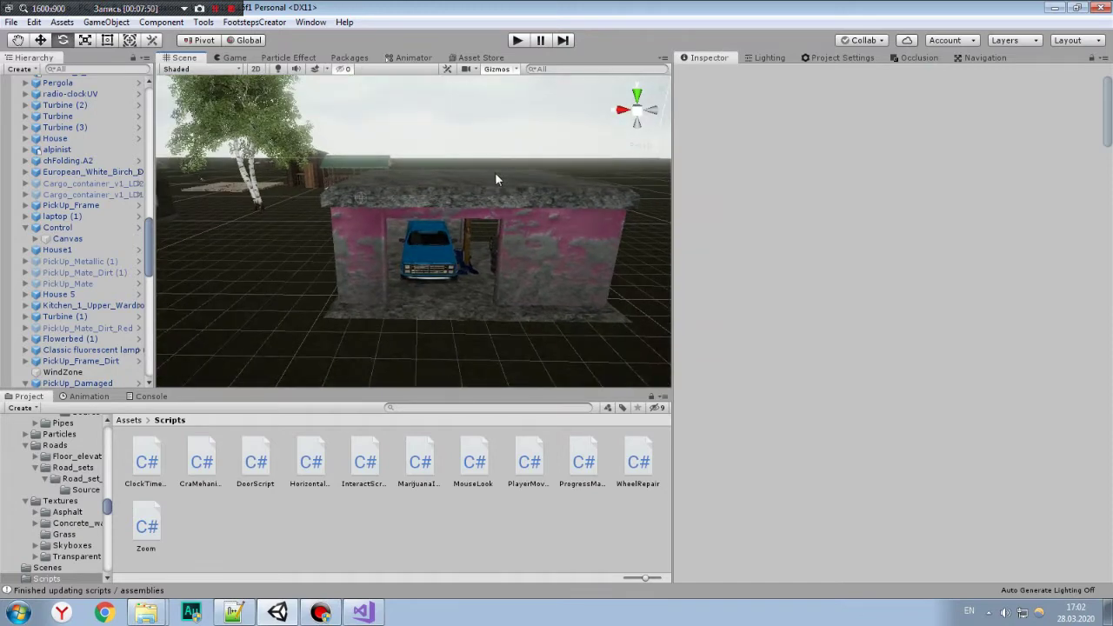
{"action": "mouse_move", "coordinate": [400, 228]}
{"action": "right_mouse_down"}
{"action": "mouse_move", "coordinate": [369, 222]}
{"action": "mouse_move", "coordinate": [379, 184]}
{"action": "right_mouse_up"}
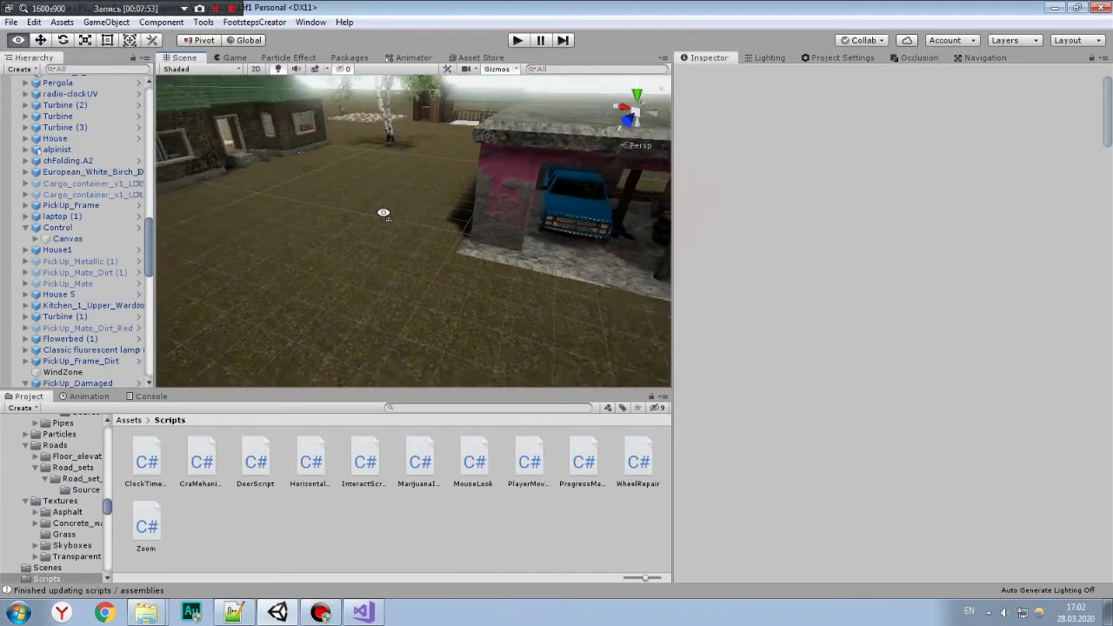
{"action": "scroll", "coordinate": [379, 183], "scroll_direction": "down", "scroll_amount": 3}
{"action": "scroll", "coordinate": [386, 265], "scroll_direction": "down", "scroll_amount": 3}
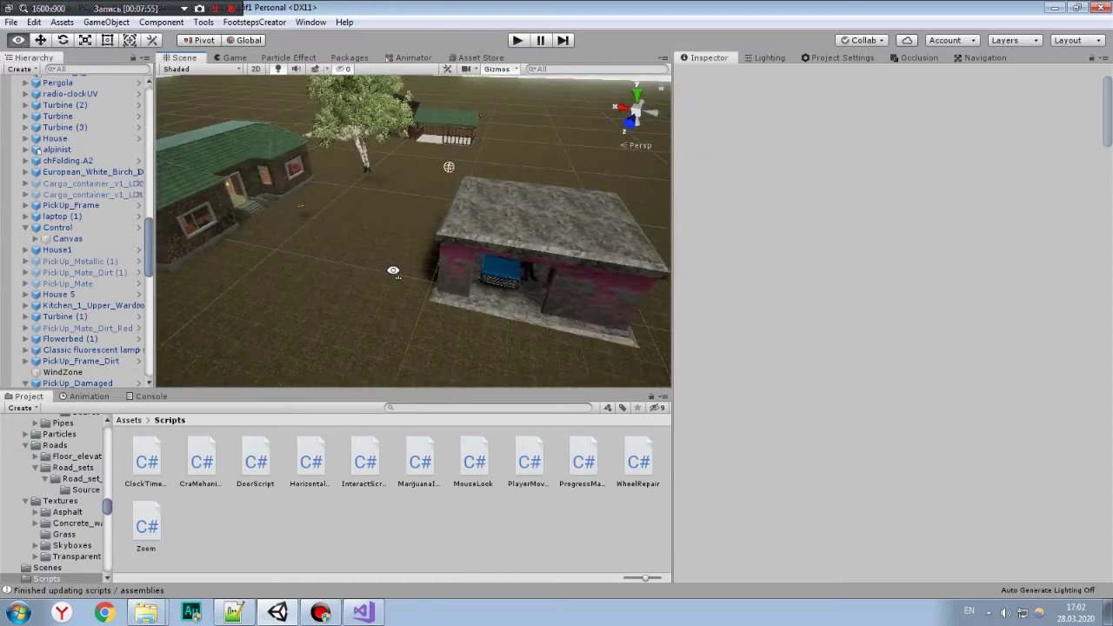
{"action": "scroll", "coordinate": [404, 276], "scroll_direction": "down", "scroll_amount": 2}
{"action": "middle_click_drag", "start_coordinate": [404, 276], "coordinate": [478, 254]}
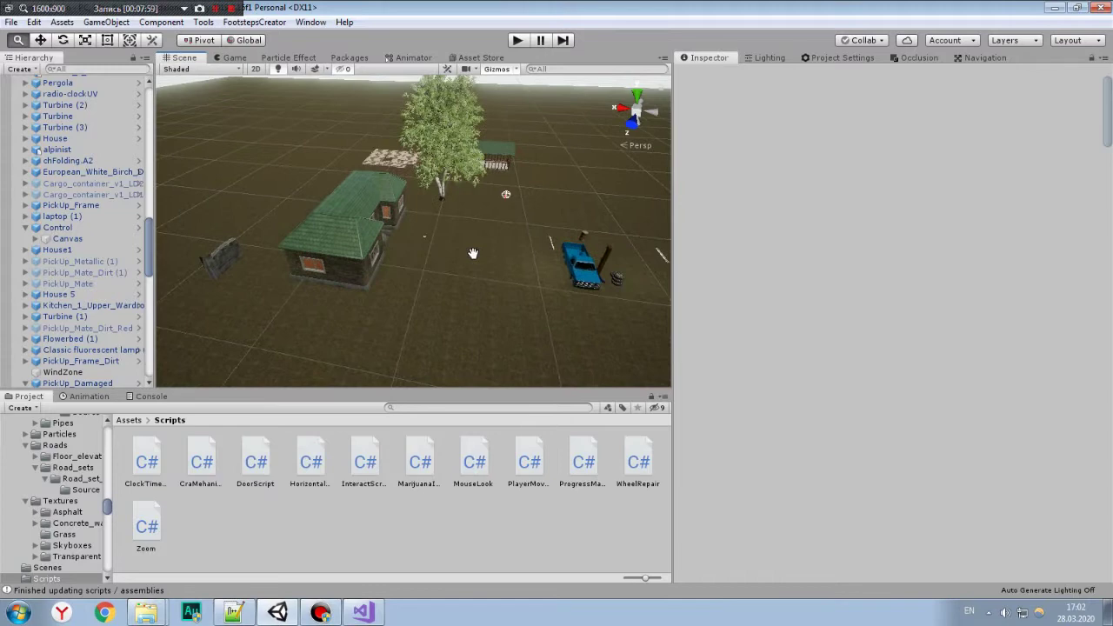
{"action": "scroll", "coordinate": [434, 248], "scroll_direction": "up", "scroll_amount": 3}
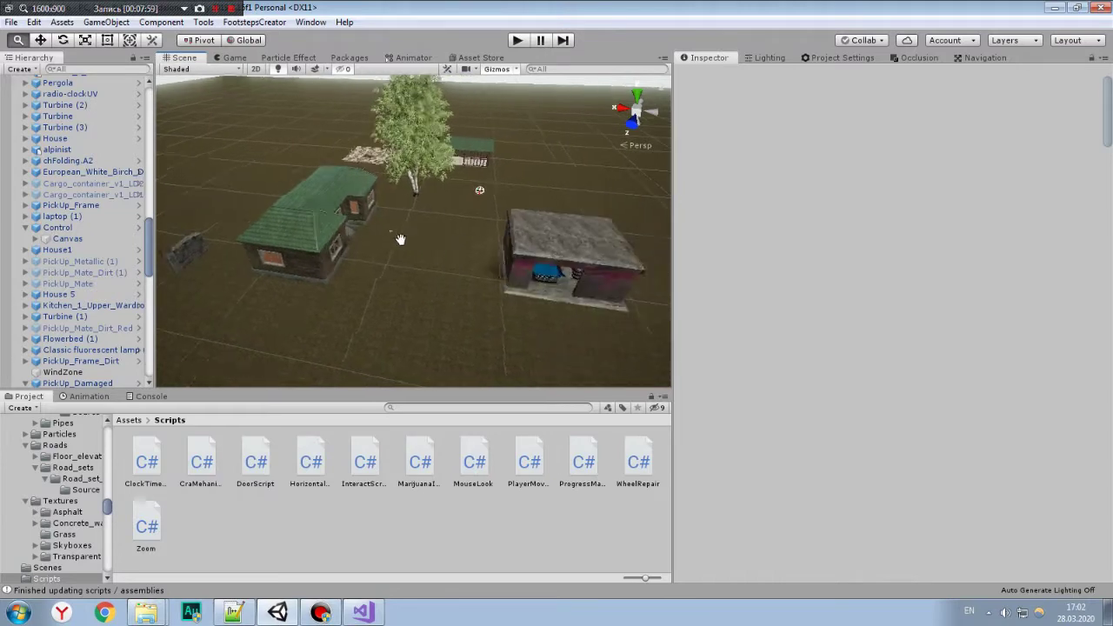
{"action": "middle_click_drag", "start_coordinate": [392, 238], "coordinate": [343, 223]}
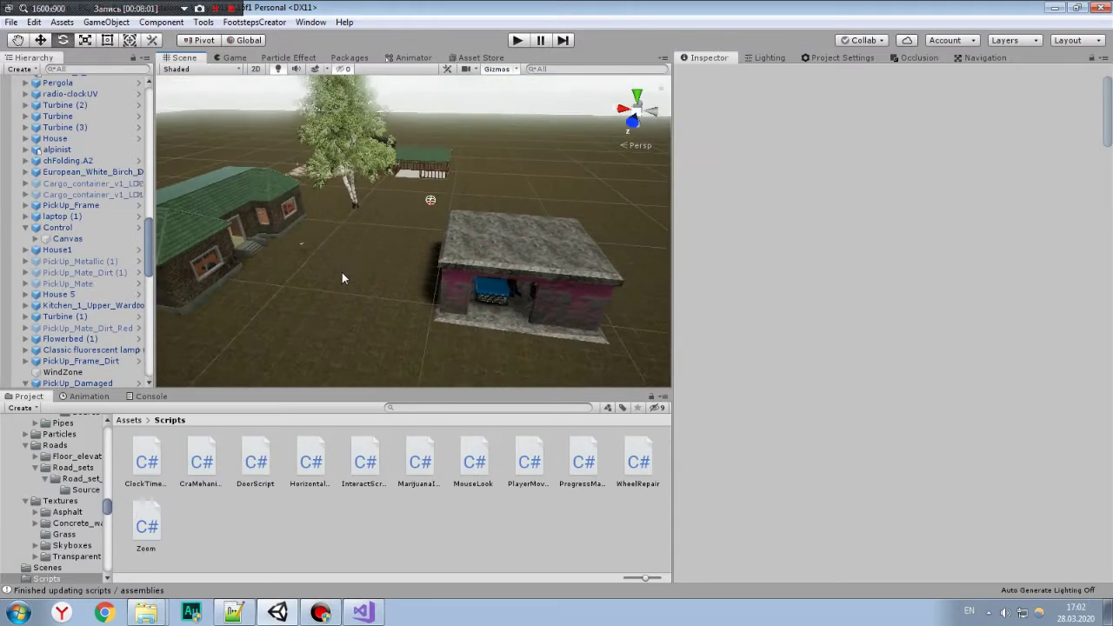
{"action": "mouse_move", "coordinate": [342, 223]}
{"action": "right_mouse_down"}
{"action": "mouse_move", "coordinate": [343, 249]}
{"action": "mouse_move", "coordinate": [583, 255]}
{"action": "mouse_move", "coordinate": [325, 250]}
{"action": "right_mouse_up"}
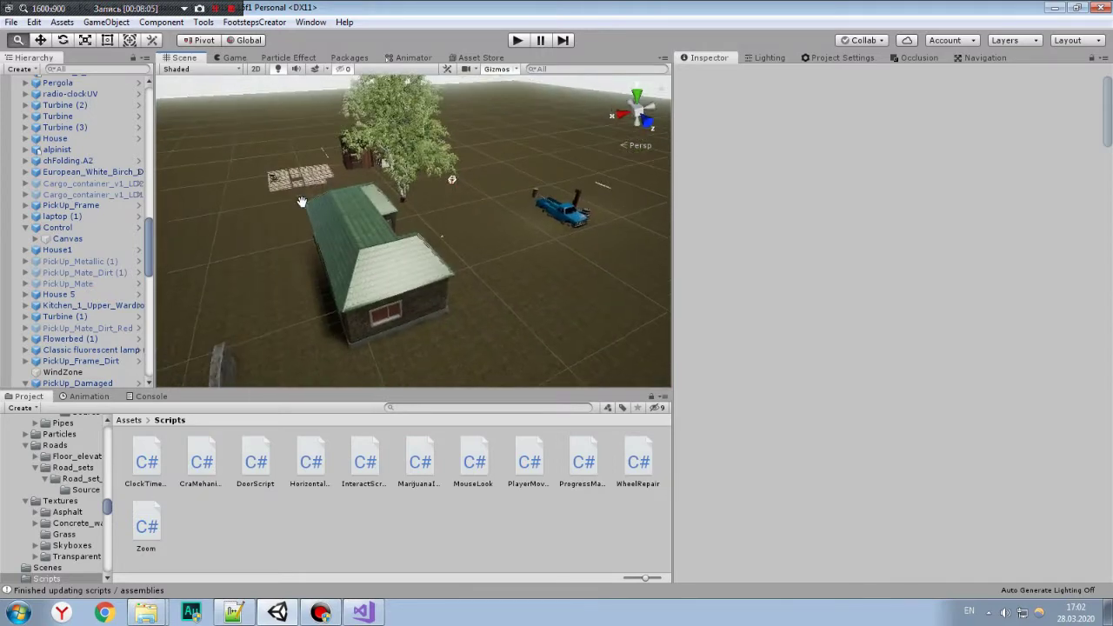
{"action": "scroll", "coordinate": [340, 244], "scroll_direction": "up", "scroll_amount": 6}
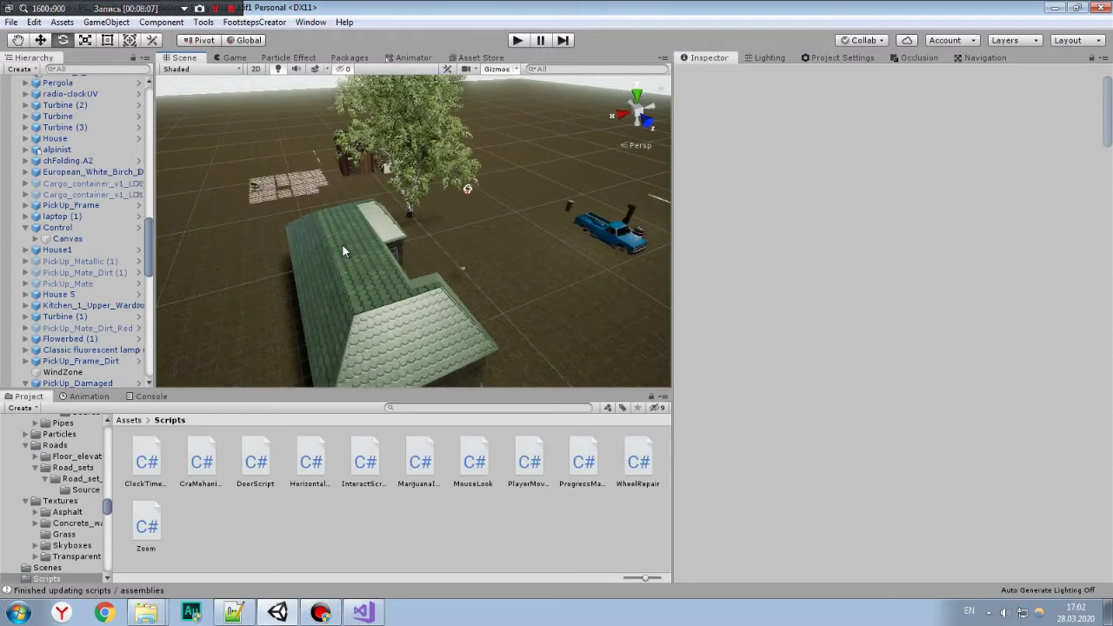
{"action": "right_click_drag", "start_coordinate": [402, 231], "coordinate": [345, 253]}
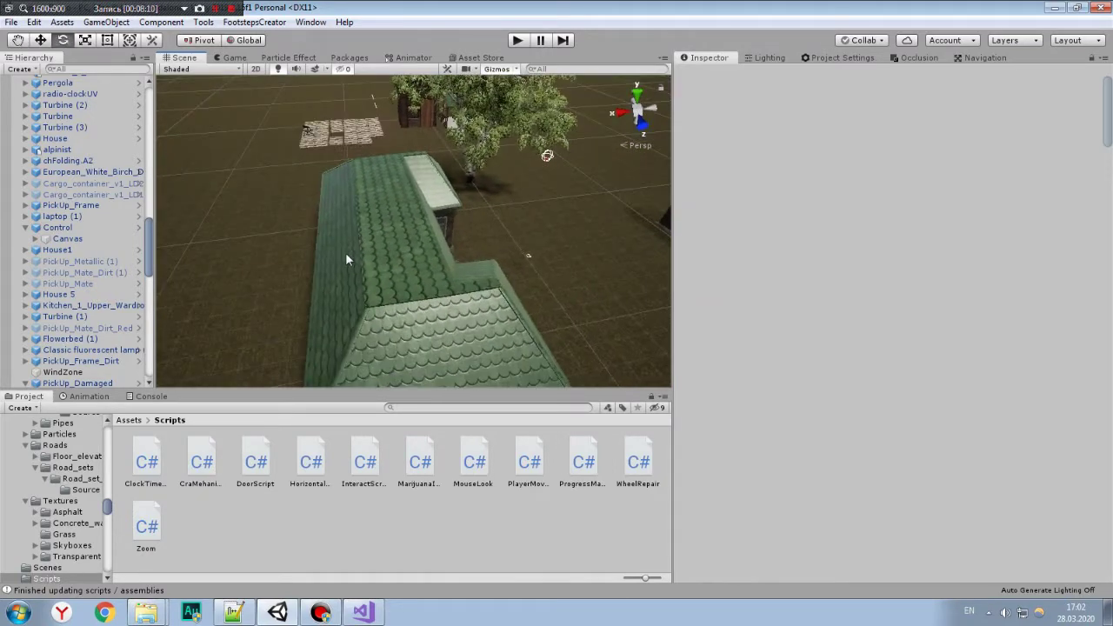
Delete the stray characters at the end of InteractScript.cs line 26, then go back to Unity.
{"action": "left_click", "coordinate": [351, 612]}
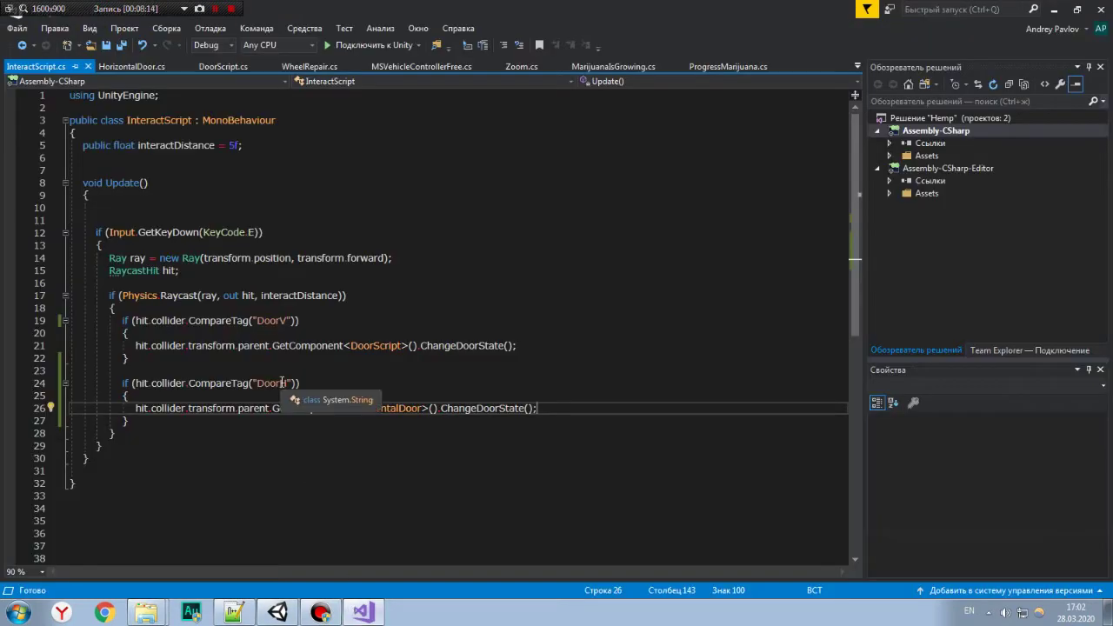
{"action": "type", "text": "jkgkhljglhkj"}
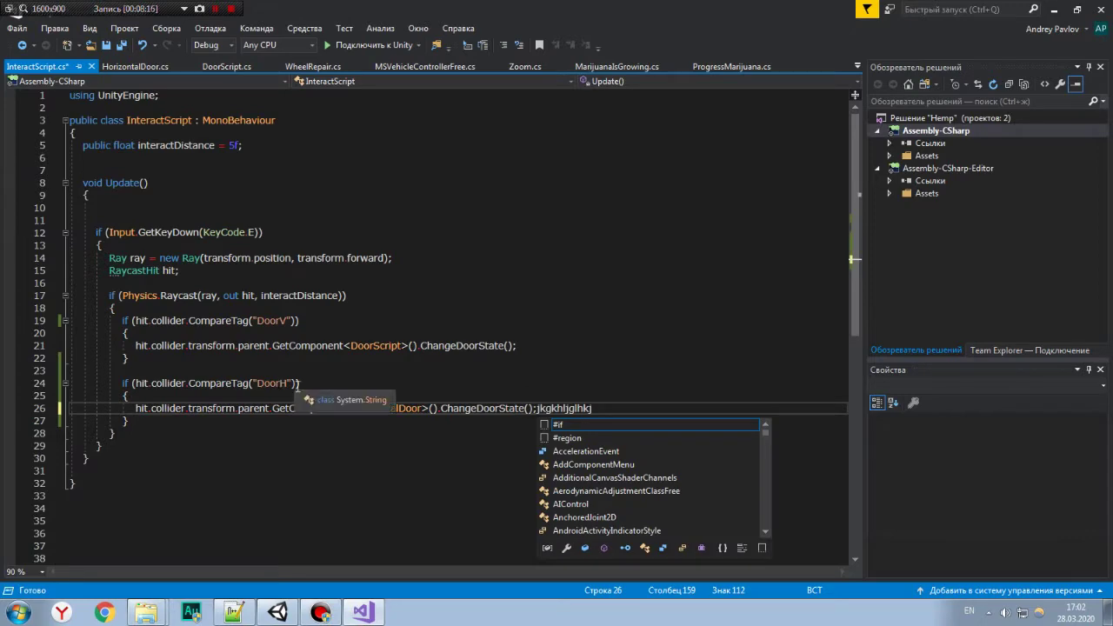
{"action": "left_click_drag", "start_coordinate": [610, 411], "coordinate": [562, 406]}
{"action": "key", "text": "BackSpace"}
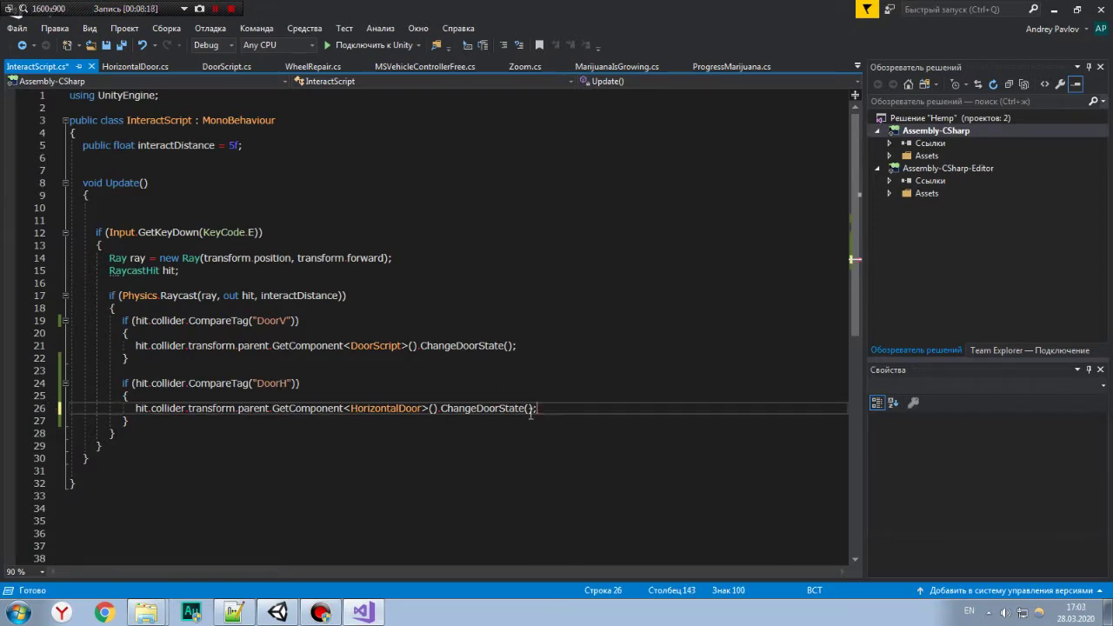
{"action": "left_click", "coordinate": [278, 614]}
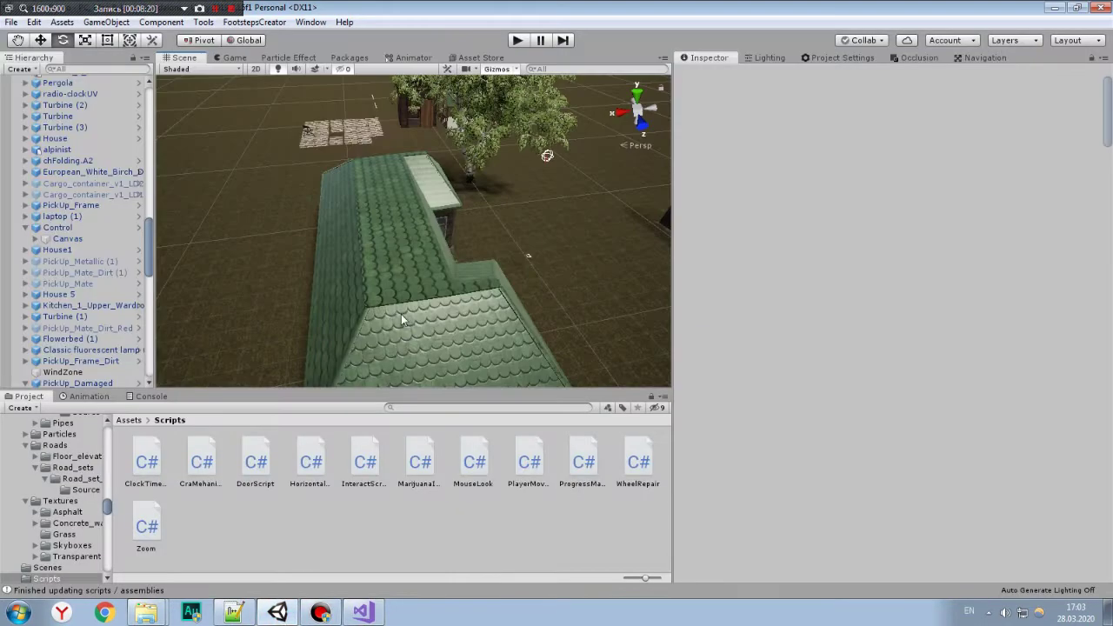
Fly into the garage to view the blue truck, then orbit back out toward the fence beside the house.
{"action": "mouse_move", "coordinate": [400, 319]}
{"action": "left_mouse_down", "text": "alt"}
{"action": "mouse_move", "coordinate": [522, 255]}
{"action": "mouse_move", "coordinate": [486, 221]}
{"action": "left_mouse_up", "text": "alt"}
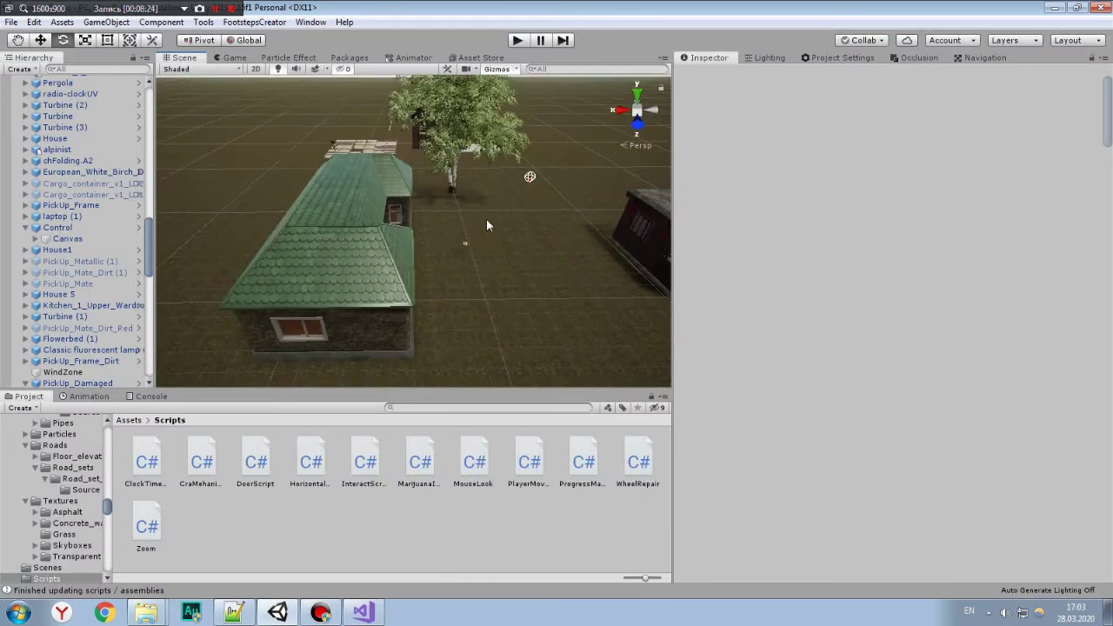
{"action": "key", "text": "Right"}
{"action": "key", "text": "Right"}
{"action": "key", "text": "Right"}
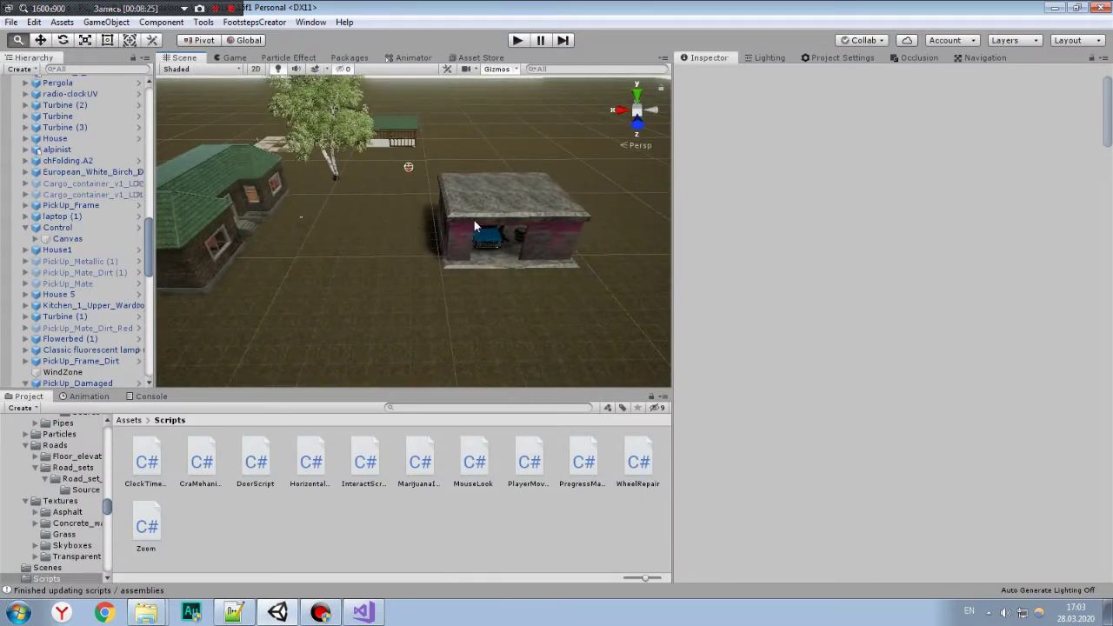
{"action": "key", "text": "Up"}
{"action": "key", "text": "Up"}
{"action": "key", "text": "Up"}
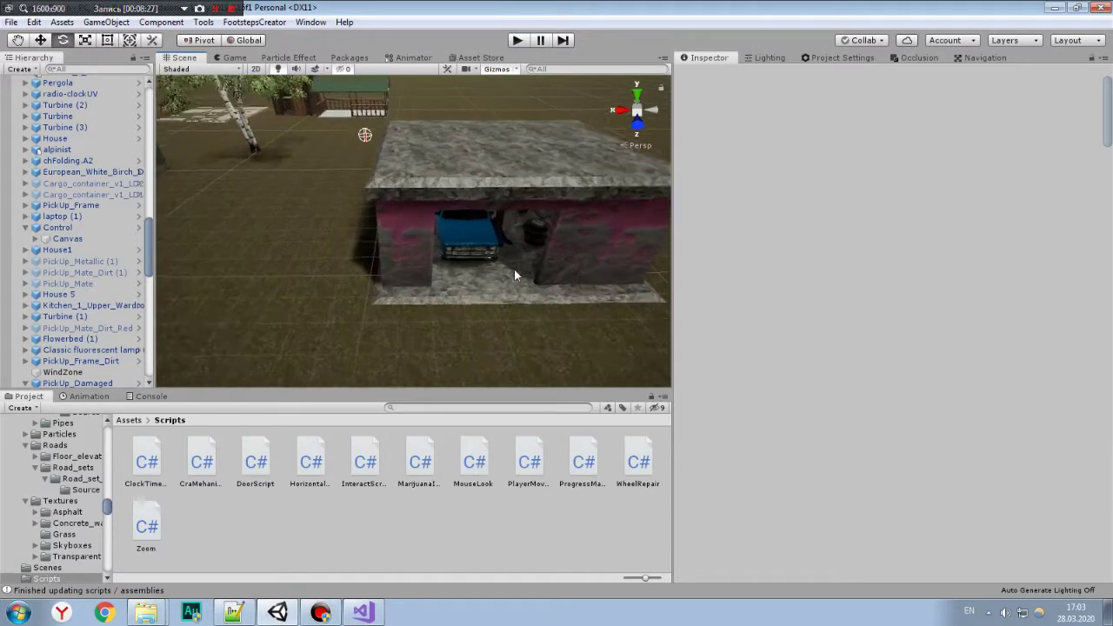
{"action": "key", "text": "Up"}
{"action": "key", "text": "Up"}
{"action": "key", "text": "Up"}
{"action": "key", "text": "Up"}
{"action": "key", "text": "Up"}
{"action": "mouse_move", "coordinate": [515, 269]}
{"action": "left_mouse_down", "text": "alt"}
{"action": "mouse_move", "coordinate": [507, 247]}
{"action": "mouse_move", "coordinate": [396, 214]}
{"action": "left_mouse_up", "text": "alt"}
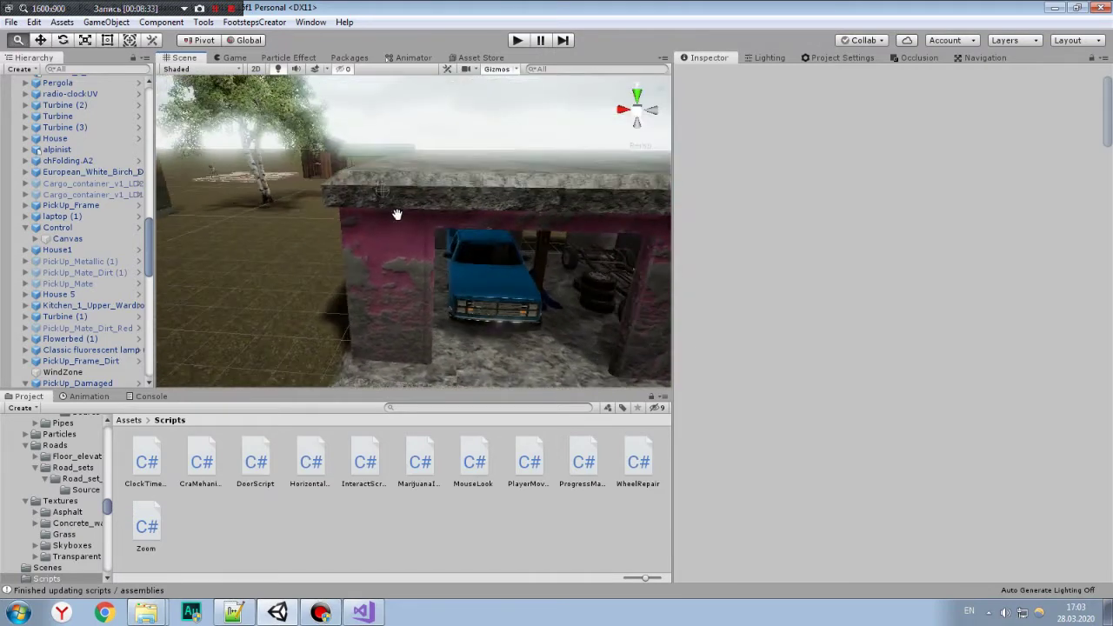
{"action": "middle_click_drag", "start_coordinate": [397, 214], "coordinate": [547, 253]}
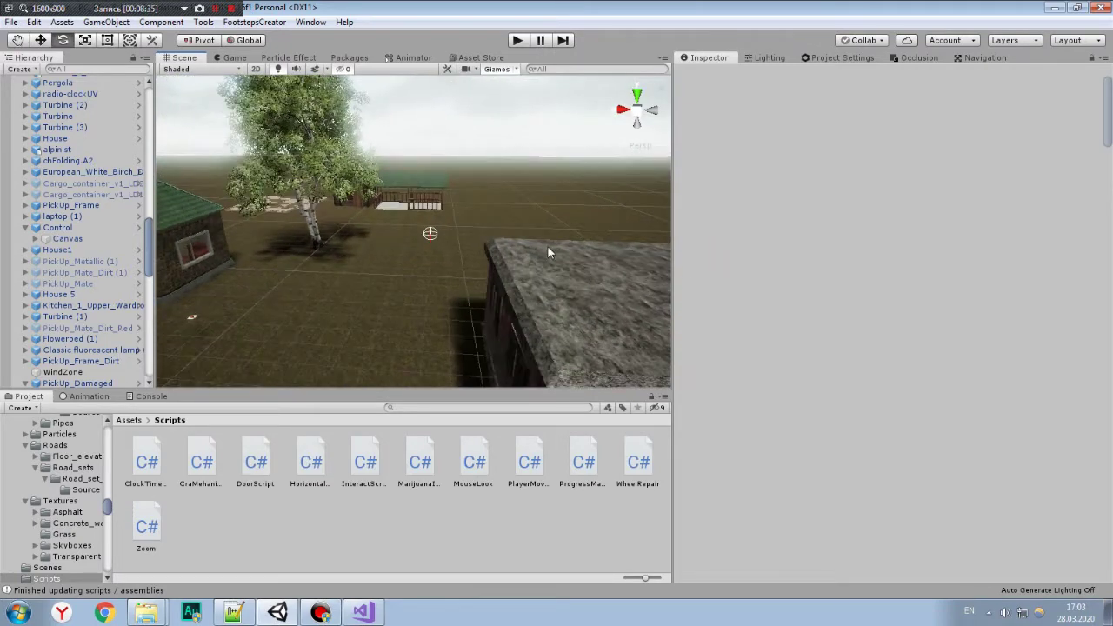
{"action": "left_click_drag", "start_coordinate": [548, 252], "coordinate": [454, 258], "text": "alt"}
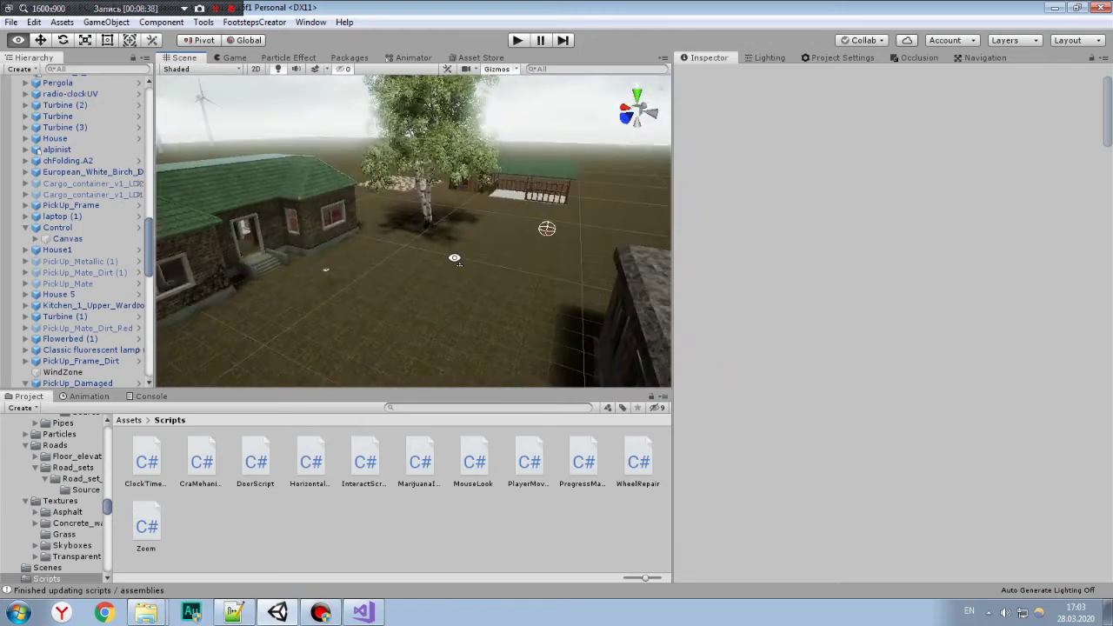
{"action": "left_click_drag", "start_coordinate": [454, 259], "coordinate": [453, 267], "text": "alt"}
{"action": "right_click_drag", "start_coordinate": [453, 267], "coordinate": [402, 304], "text": "alt"}
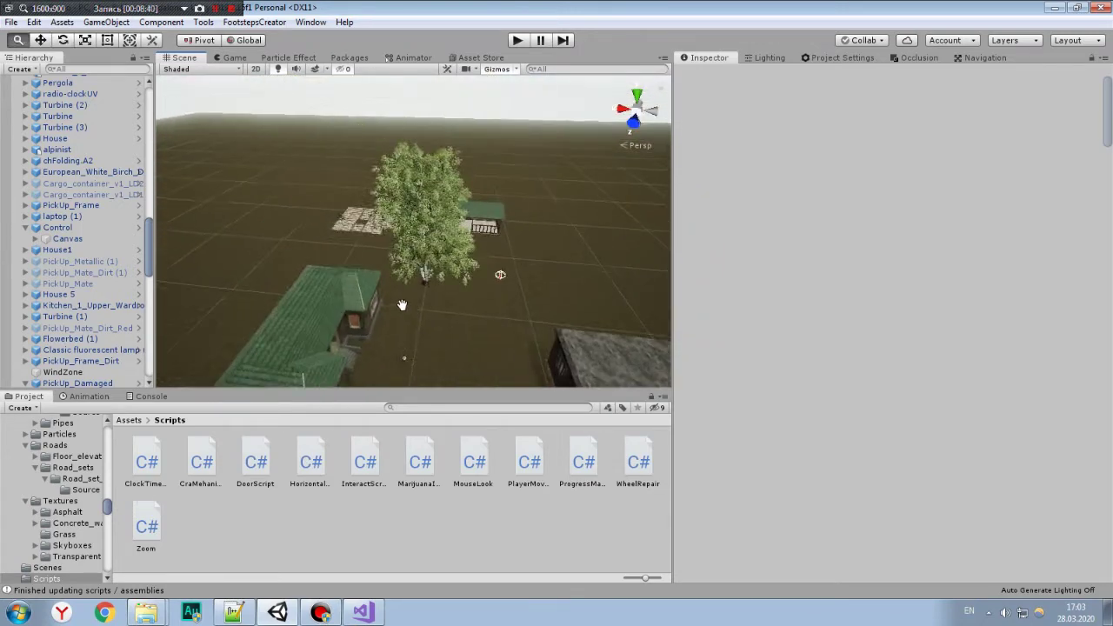
{"action": "mouse_move", "coordinate": [402, 304]}
{"action": "middle_mouse_down"}
{"action": "mouse_move", "coordinate": [565, 340]}
{"action": "mouse_move", "coordinate": [595, 229]}
{"action": "mouse_move", "coordinate": [515, 160]}
{"action": "mouse_move", "coordinate": [300, 151]}
{"action": "middle_mouse_up"}
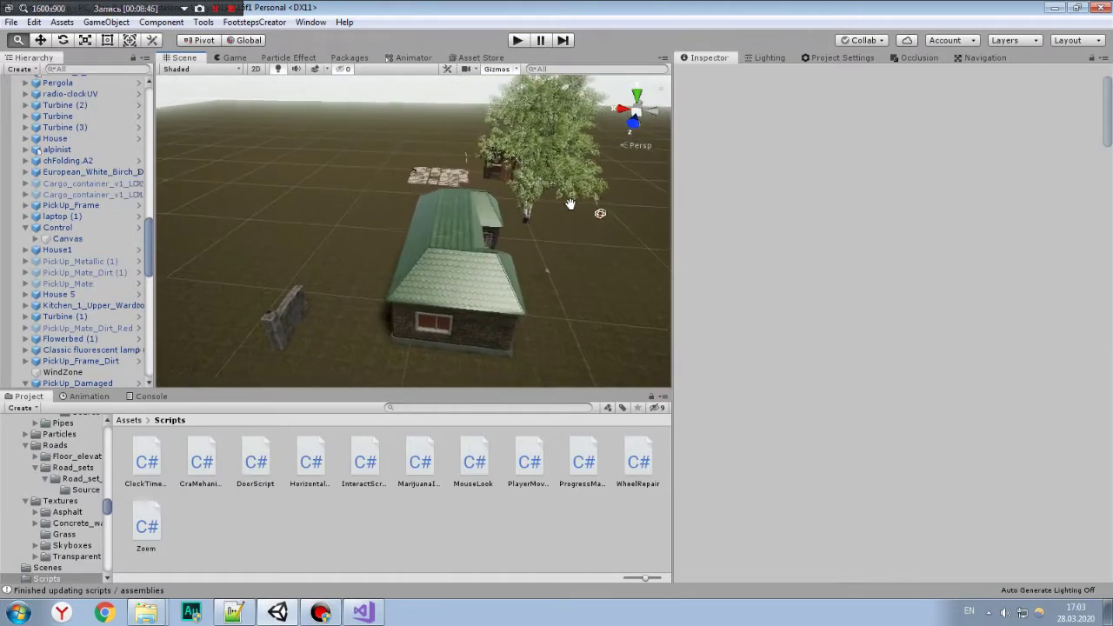
{"action": "mouse_move", "coordinate": [301, 151]}
{"action": "left_mouse_down", "text": "alt"}
{"action": "mouse_move", "coordinate": [209, 205]}
{"action": "mouse_move", "coordinate": [358, 272]}
{"action": "left_mouse_up", "text": "alt"}
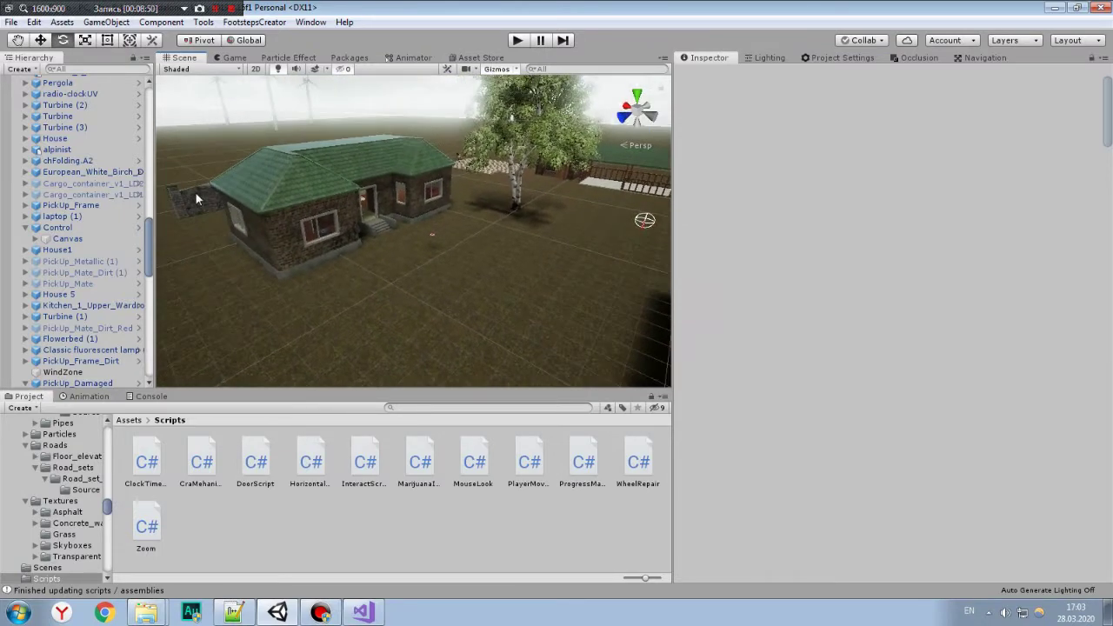
Select the fence and drag it along X from 137.64 to about 133.53 beside the house wall.
{"action": "left_click", "coordinate": [358, 272]}
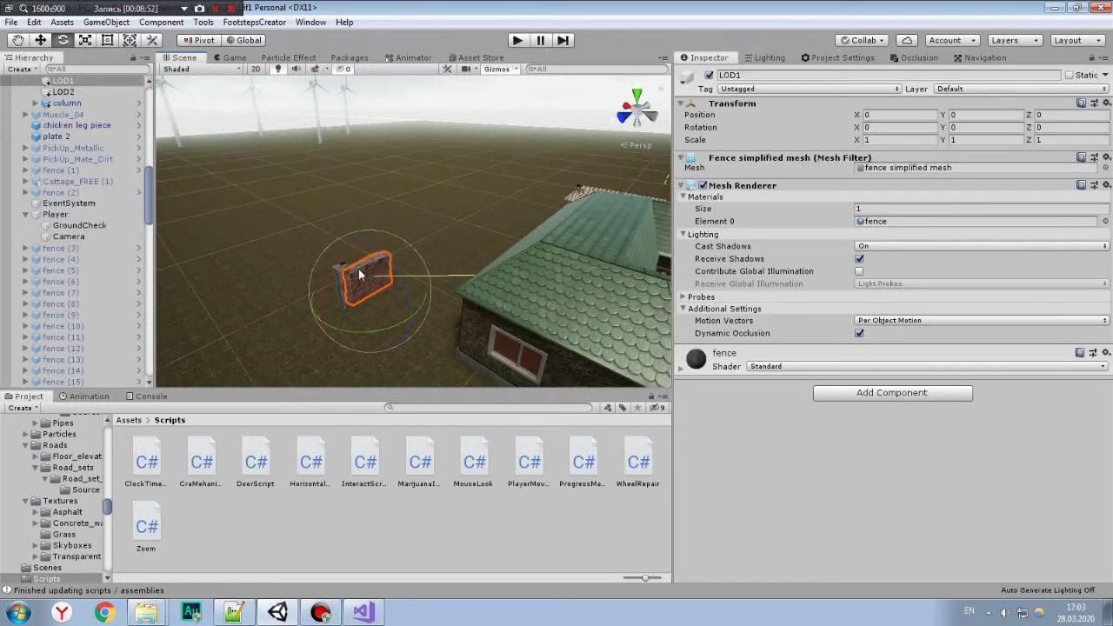
{"action": "scroll", "coordinate": [91, 92], "scroll_direction": "up", "scroll_amount": 2}
{"action": "left_click", "coordinate": [74, 142]}
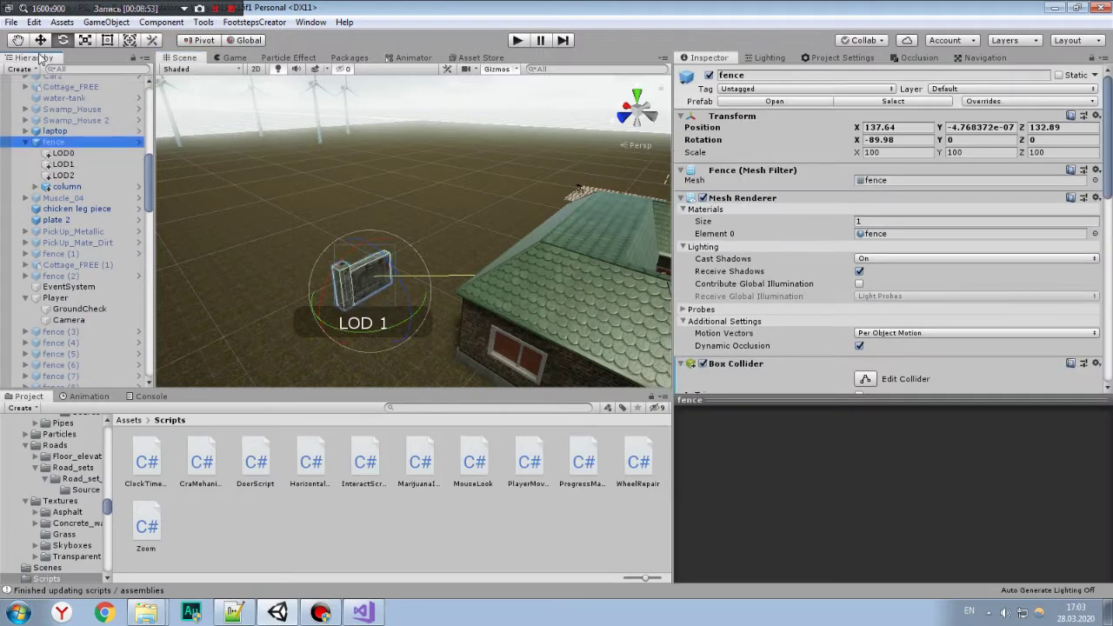
{"action": "scroll", "coordinate": [475, 251], "scroll_direction": "down", "scroll_amount": 3}
{"action": "scroll", "coordinate": [476, 251], "scroll_direction": "down", "scroll_amount": 2}
{"action": "scroll", "coordinate": [476, 252], "scroll_direction": "up", "scroll_amount": 2}
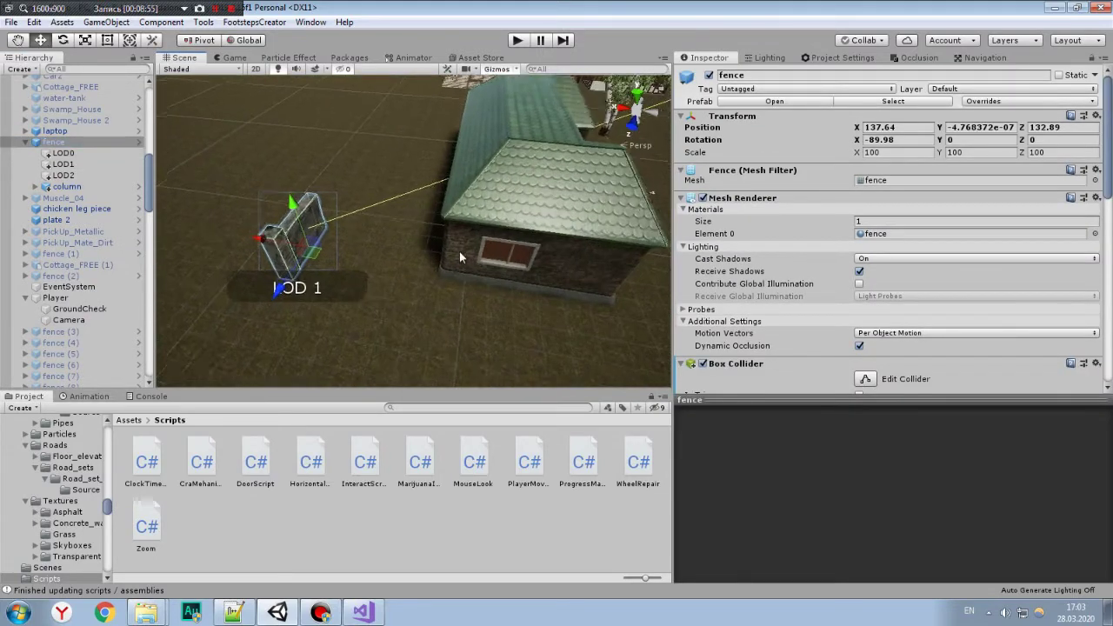
{"action": "mouse_move", "coordinate": [261, 236]}
{"action": "left_mouse_down"}
{"action": "mouse_move", "coordinate": [353, 272]}
{"action": "mouse_move", "coordinate": [507, 226]}
{"action": "left_mouse_up"}
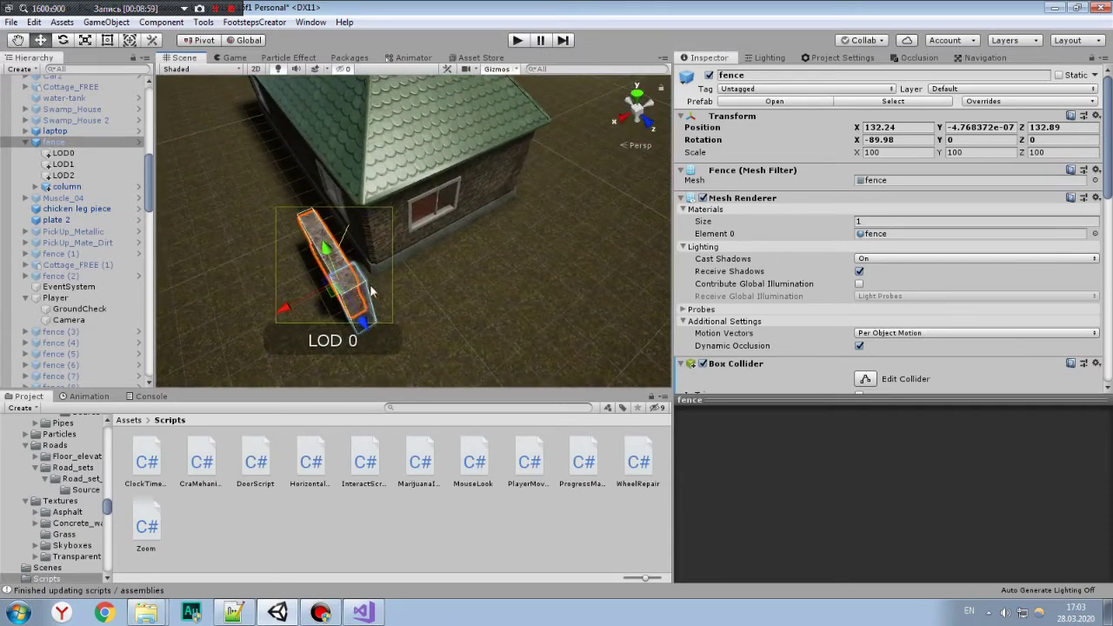
{"action": "left_click_drag", "start_coordinate": [285, 311], "coordinate": [259, 330]}
{"action": "left_click_drag", "start_coordinate": [483, 368], "coordinate": [449, 521], "text": "alt"}
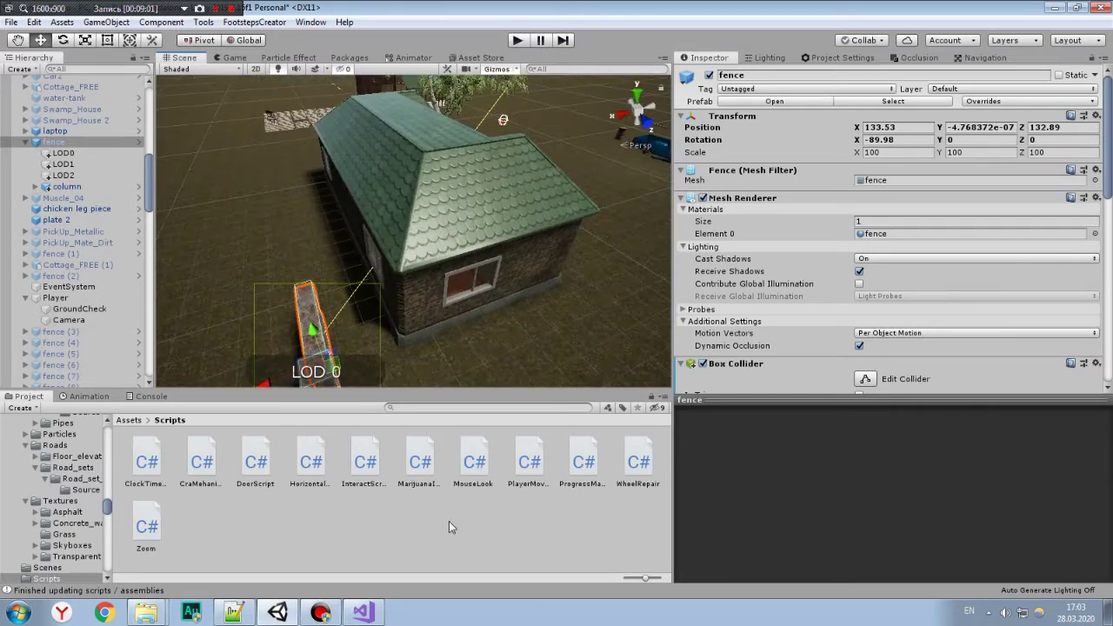
{"action": "left_click", "coordinate": [449, 521]}
Orbit to view the garage, return the Project browser to Assets, and reselect the collapsed fence.
{"action": "left_click_drag", "start_coordinate": [516, 231], "coordinate": [432, 240], "text": "alt"}
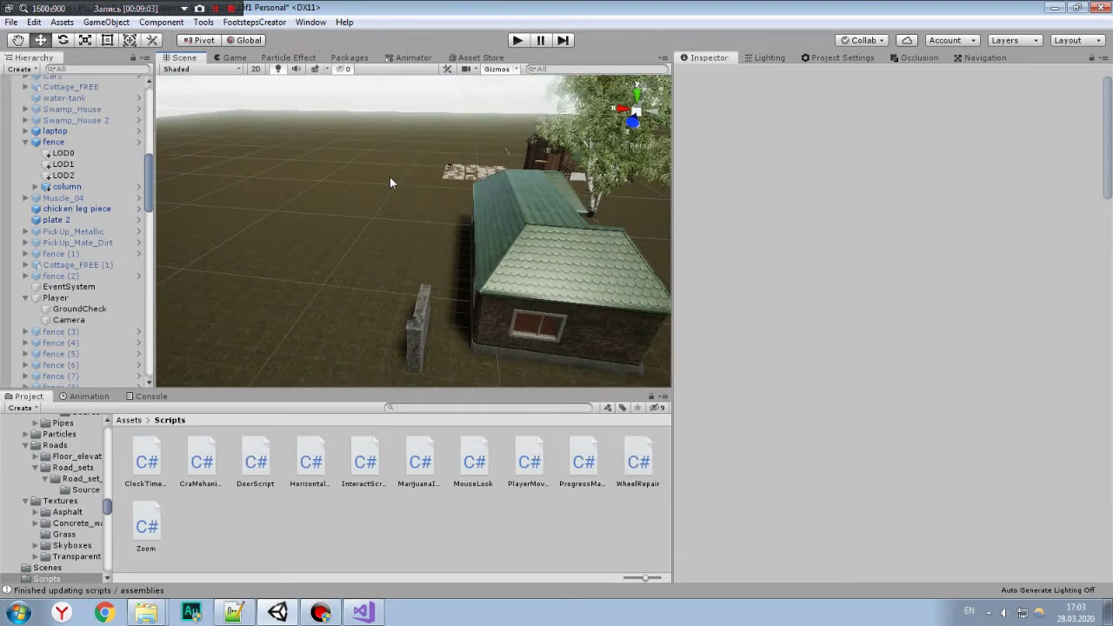
{"action": "middle_click_drag", "start_coordinate": [432, 240], "coordinate": [303, 197]}
{"action": "scroll", "coordinate": [303, 197], "scroll_direction": "up", "scroll_amount": 5}
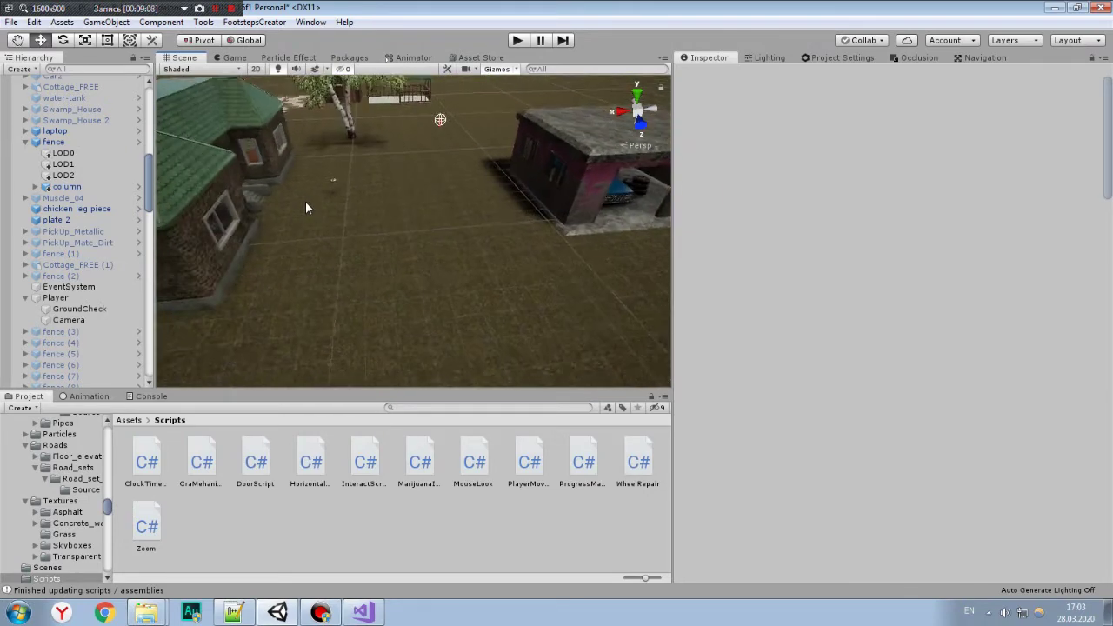
{"action": "left_click_drag", "start_coordinate": [439, 302], "coordinate": [198, 374], "text": "alt"}
{"action": "left_click", "coordinate": [142, 421]}
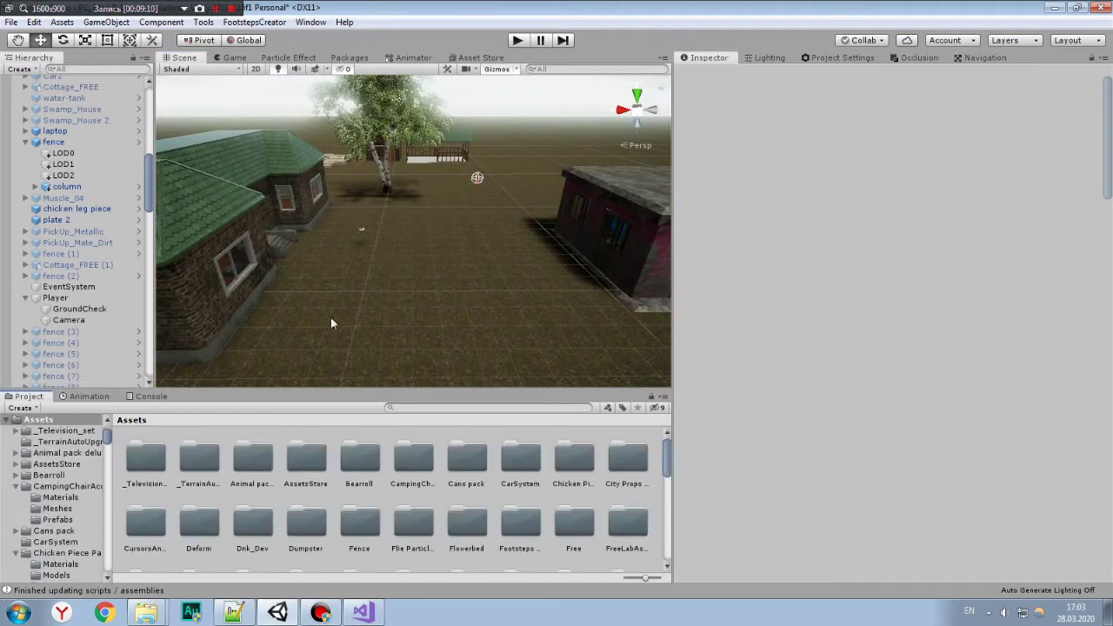
{"action": "left_click_drag", "start_coordinate": [330, 318], "coordinate": [278, 313], "text": "alt"}
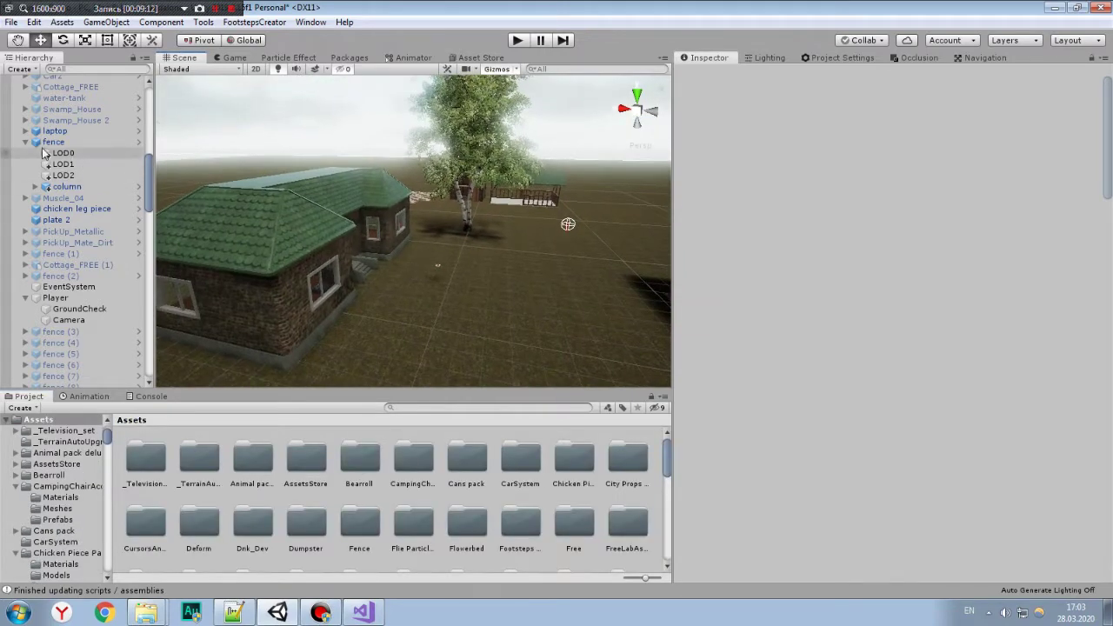
{"action": "left_click", "coordinate": [25, 142]}
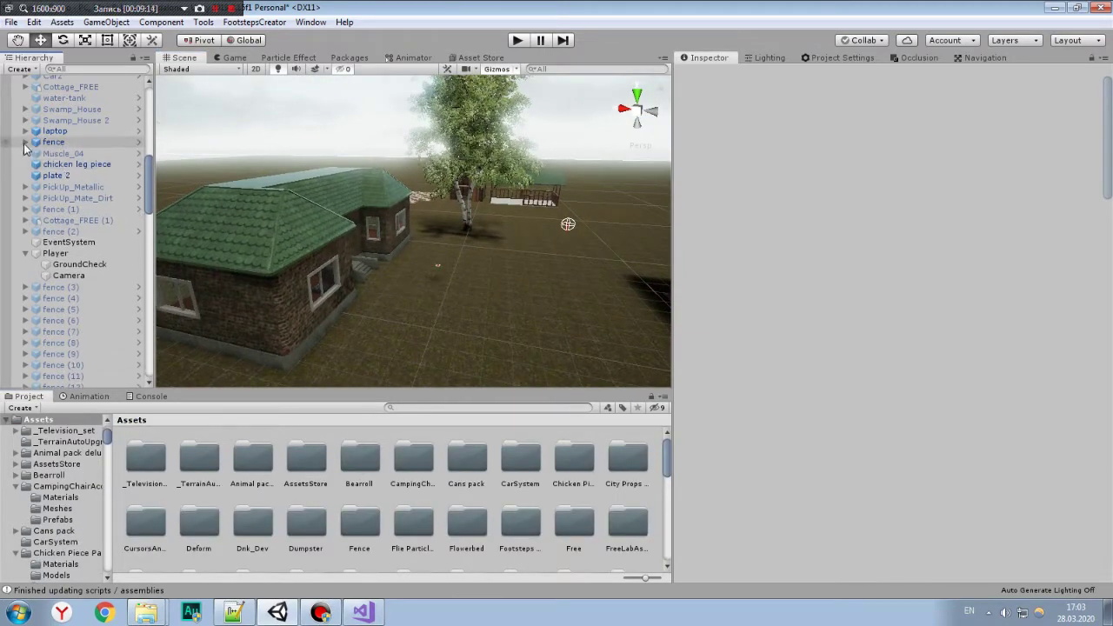
{"action": "left_click", "coordinate": [48, 143]}
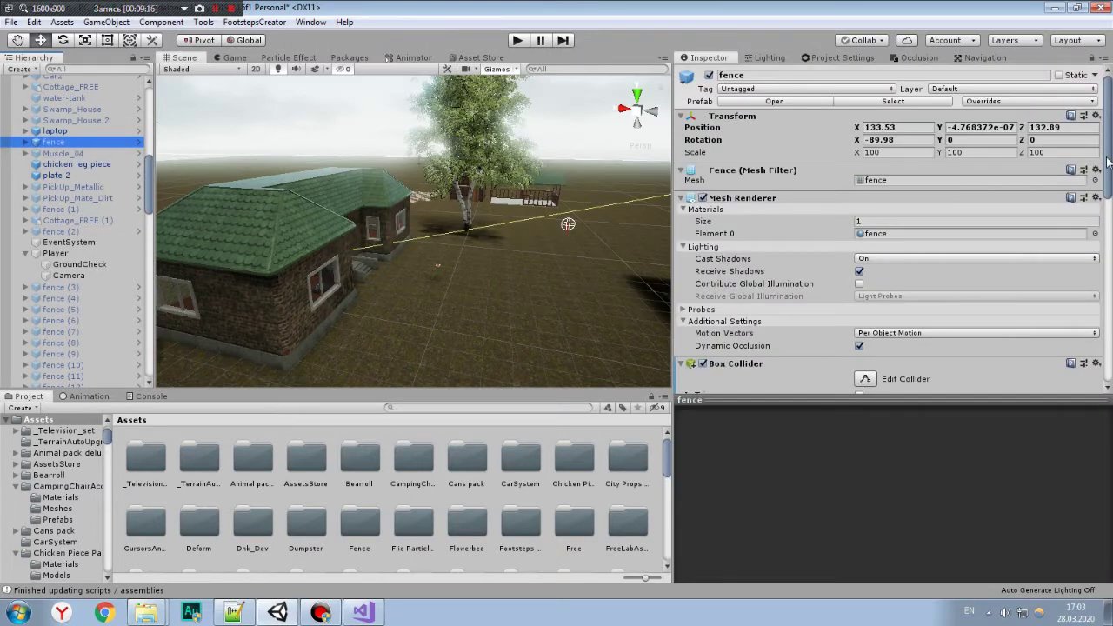
{"action": "left_click_drag", "start_coordinate": [1108, 163], "coordinate": [1108, 359]}
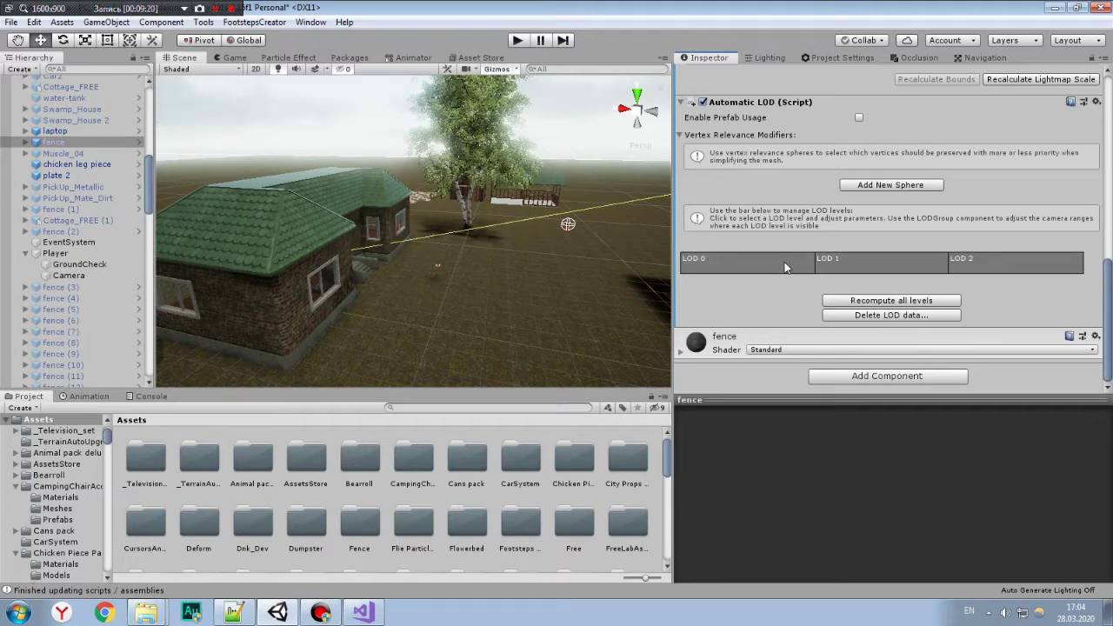
{"action": "left_click", "coordinate": [784, 262]}
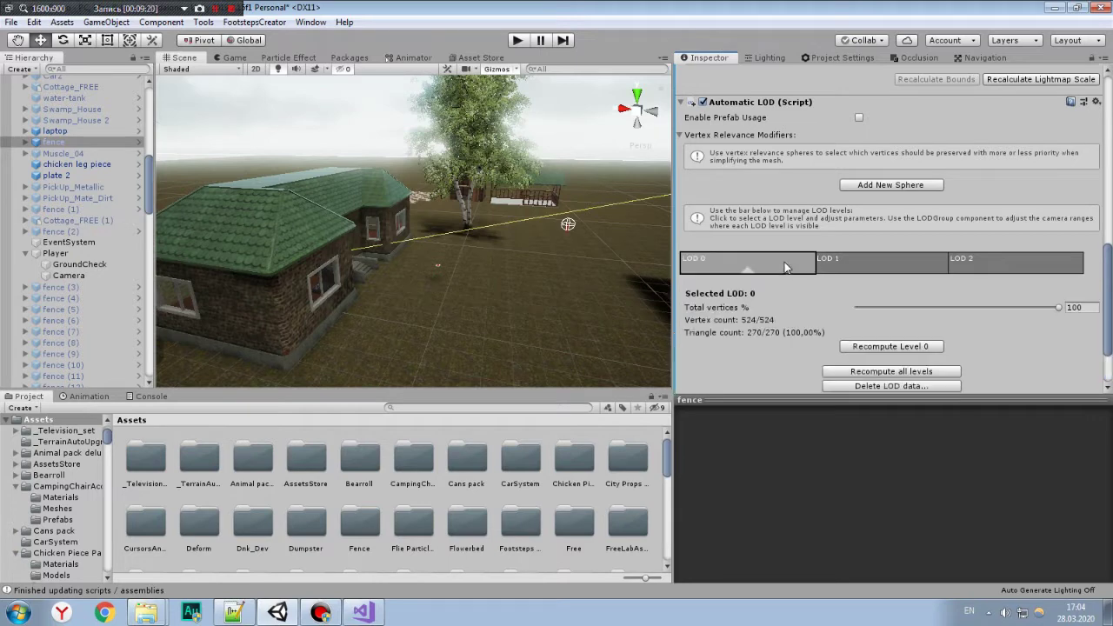
{"action": "left_click", "coordinate": [74, 165]}
{"action": "left_click", "coordinate": [57, 131]}
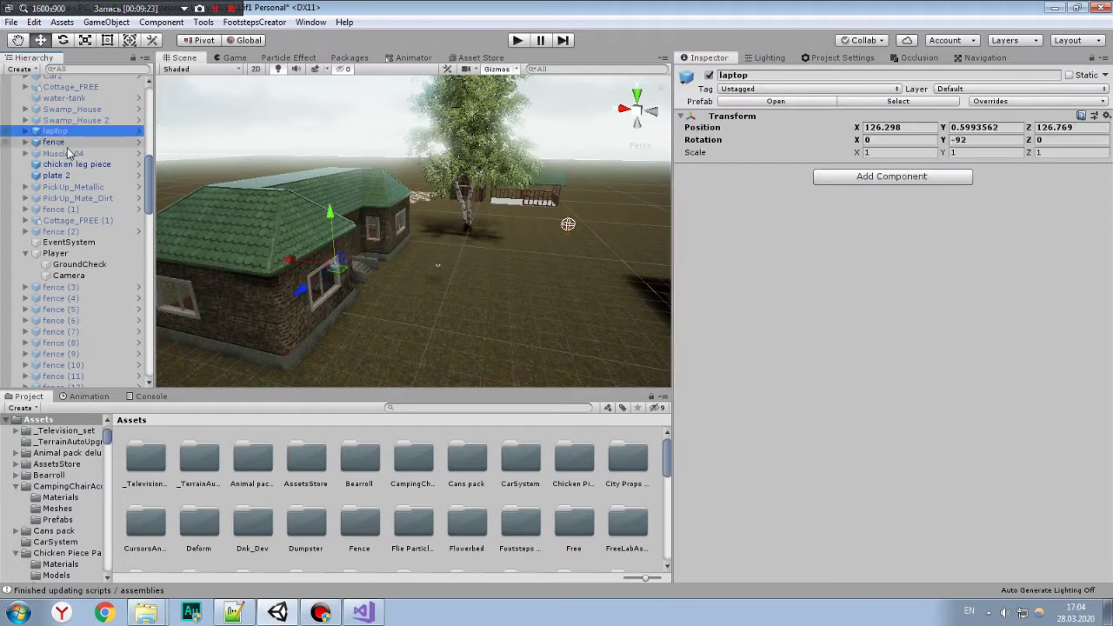
{"action": "left_click", "coordinate": [72, 143]}
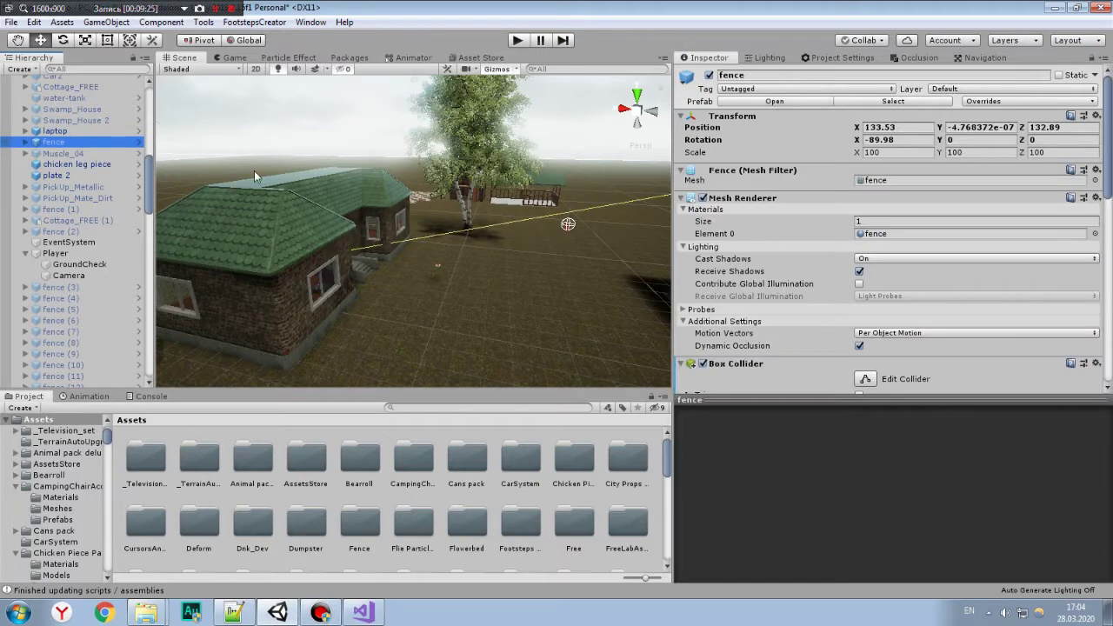
{"action": "mouse_move", "coordinate": [254, 177]}
{"action": "left_mouse_down", "text": "alt"}
{"action": "mouse_move", "coordinate": [411, 253]}
{"action": "mouse_move", "coordinate": [609, 283]}
{"action": "left_mouse_up", "text": "alt"}
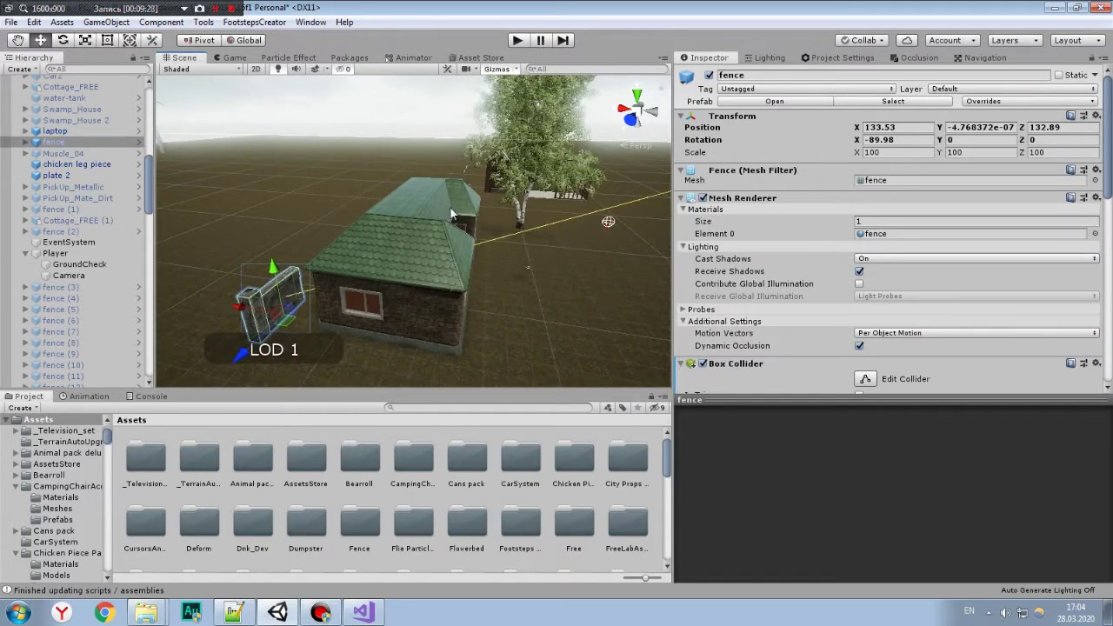
{"action": "left_click_drag", "start_coordinate": [452, 215], "coordinate": [556, 253]}
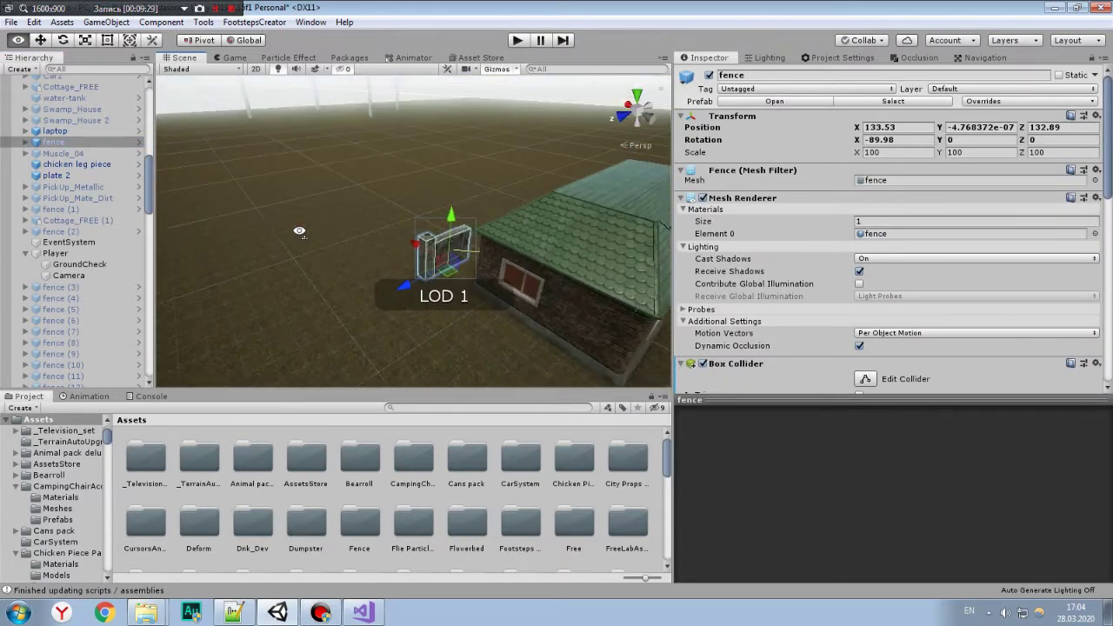
{"action": "double_click", "coordinate": [54, 141]}
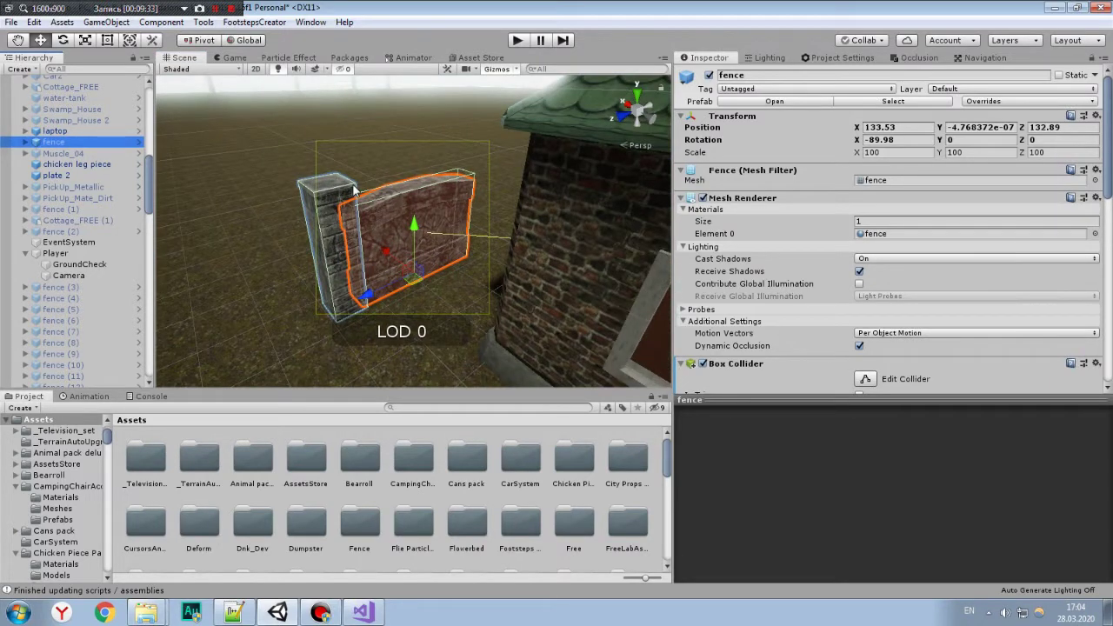
{"action": "left_click", "coordinate": [94, 142]}
{"action": "scroll", "coordinate": [780, 233], "scroll_direction": "down", "scroll_amount": 5}
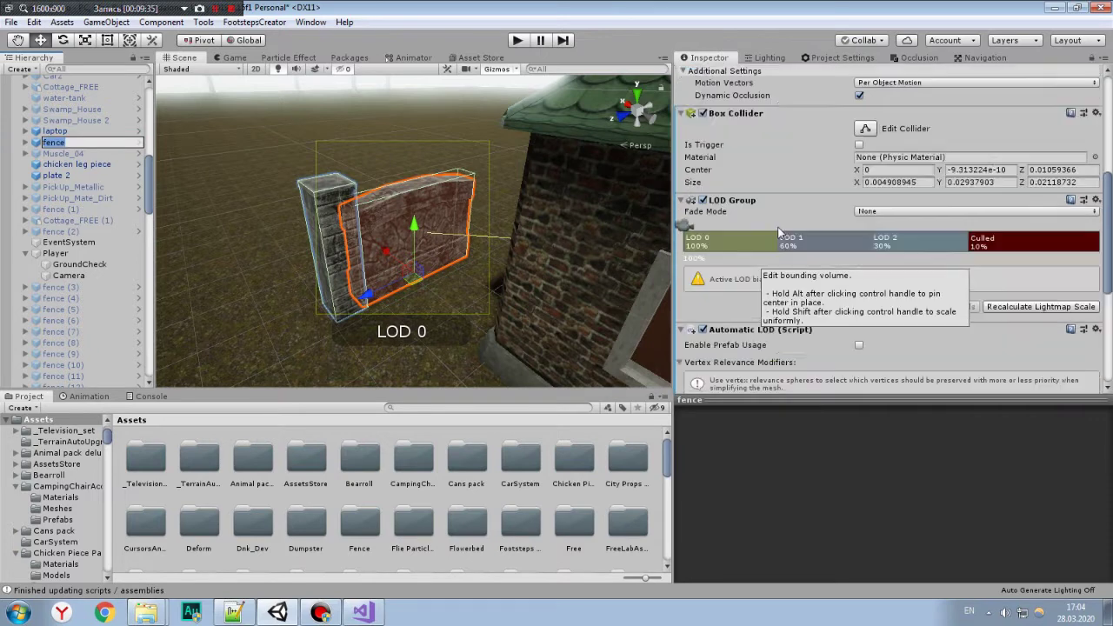
{"action": "scroll", "coordinate": [800, 231], "scroll_direction": "down", "scroll_amount": 3}
{"action": "left_click_drag", "start_coordinate": [1110, 251], "coordinate": [1109, 294]}
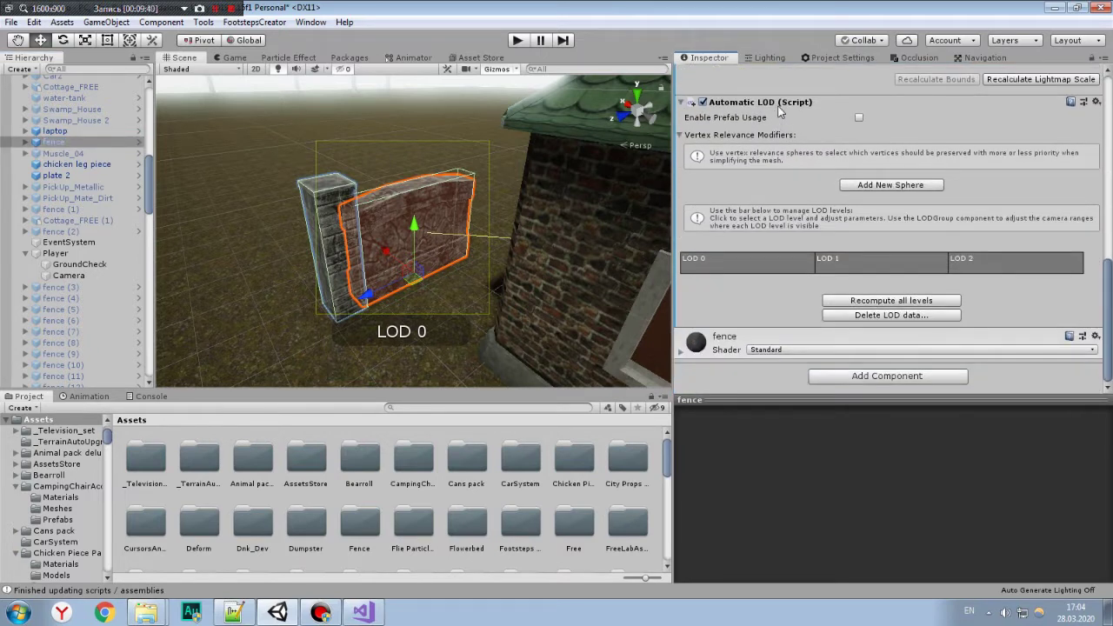
{"action": "left_click", "coordinate": [827, 268]}
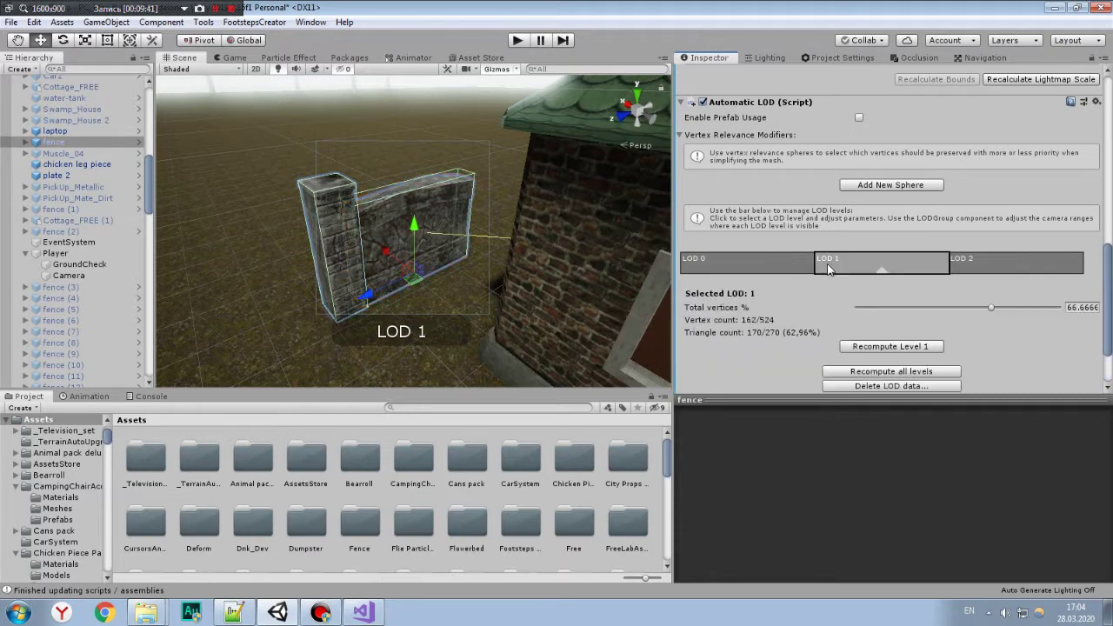
{"action": "left_click", "coordinate": [984, 267]}
{"action": "left_click", "coordinate": [878, 259]}
{"action": "left_click", "coordinate": [763, 268]}
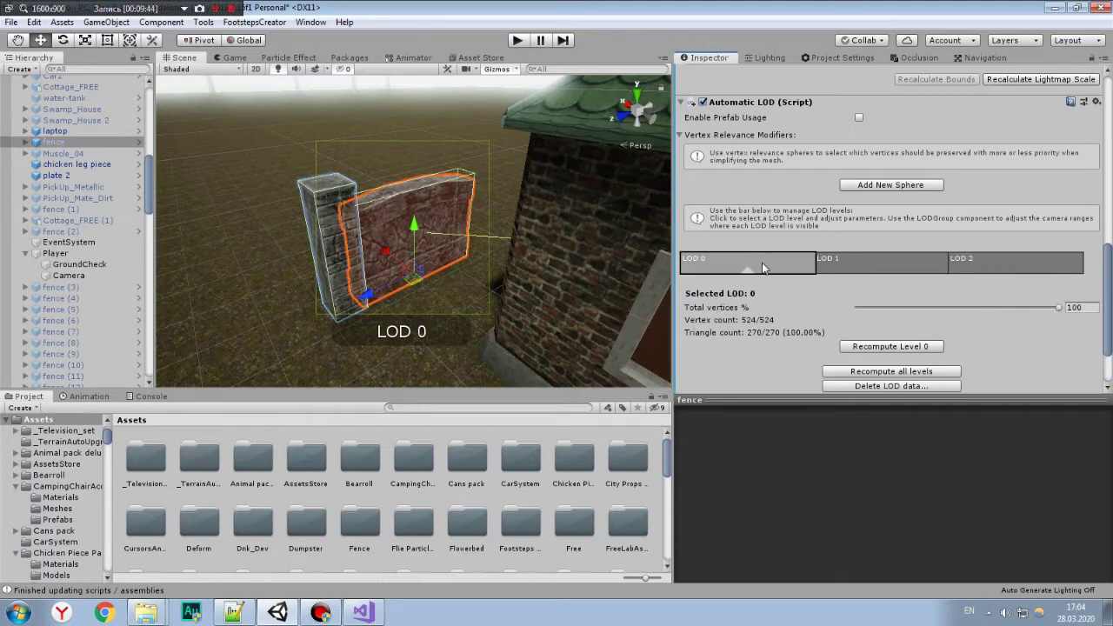
{"action": "left_click", "coordinate": [848, 272]}
{"action": "left_click", "coordinate": [998, 268]}
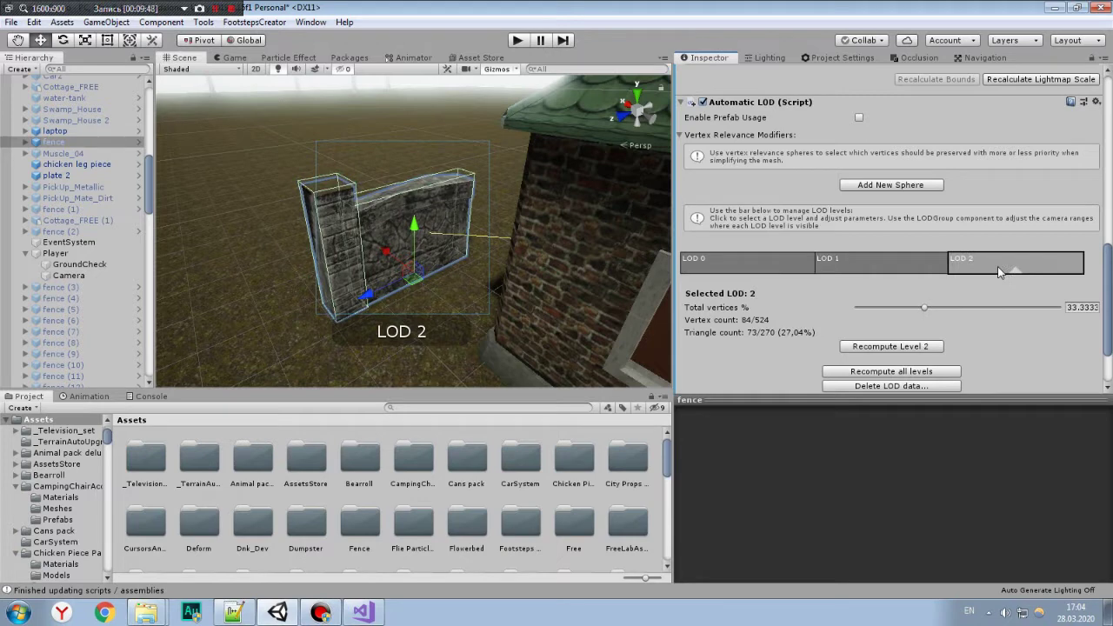
{"action": "left_click", "coordinate": [655, 469]}
{"action": "scroll", "coordinate": [424, 292], "scroll_direction": "up", "scroll_amount": 3}
{"action": "right_click_drag", "start_coordinate": [421, 298], "coordinate": [353, 254]}
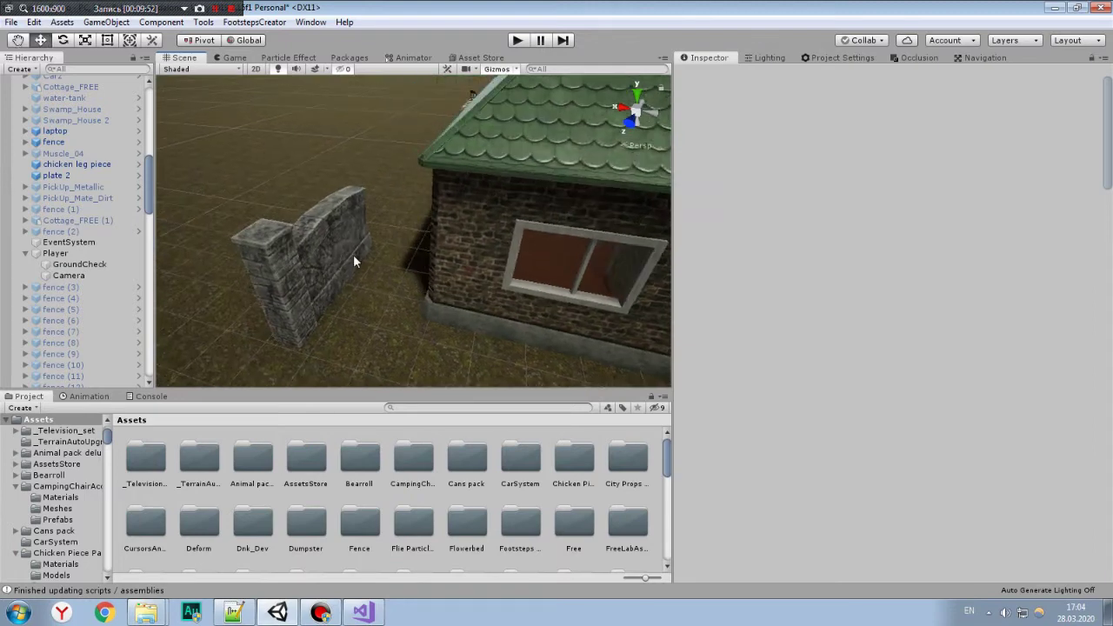
{"action": "left_click", "coordinate": [353, 254]}
{"action": "left_click_drag", "start_coordinate": [1109, 141], "coordinate": [1110, 346]}
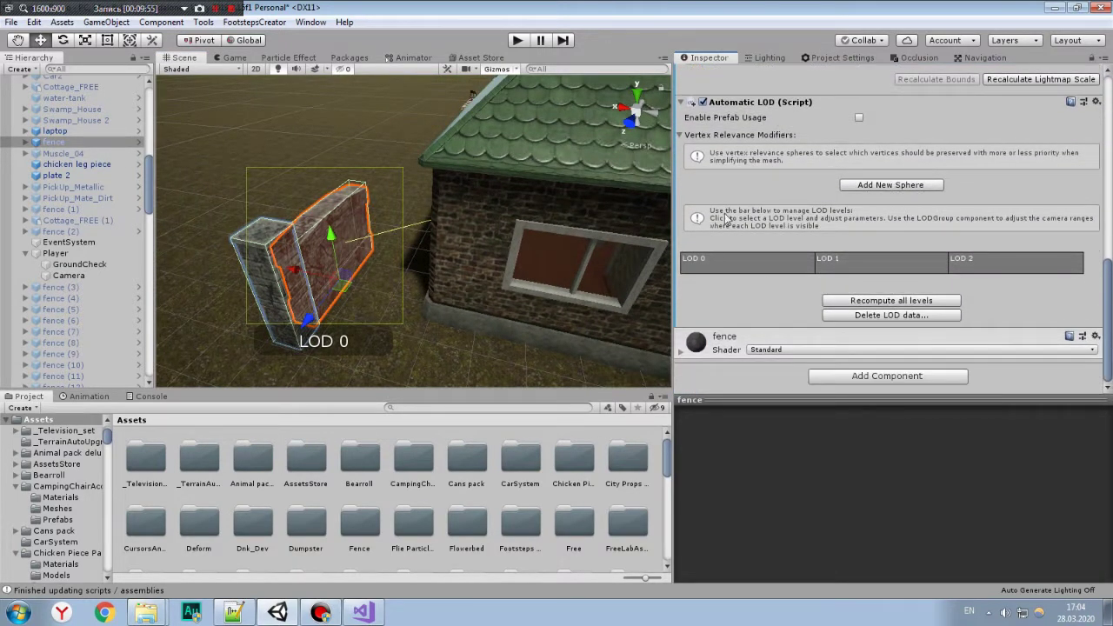
{"action": "left_click", "coordinate": [715, 261]}
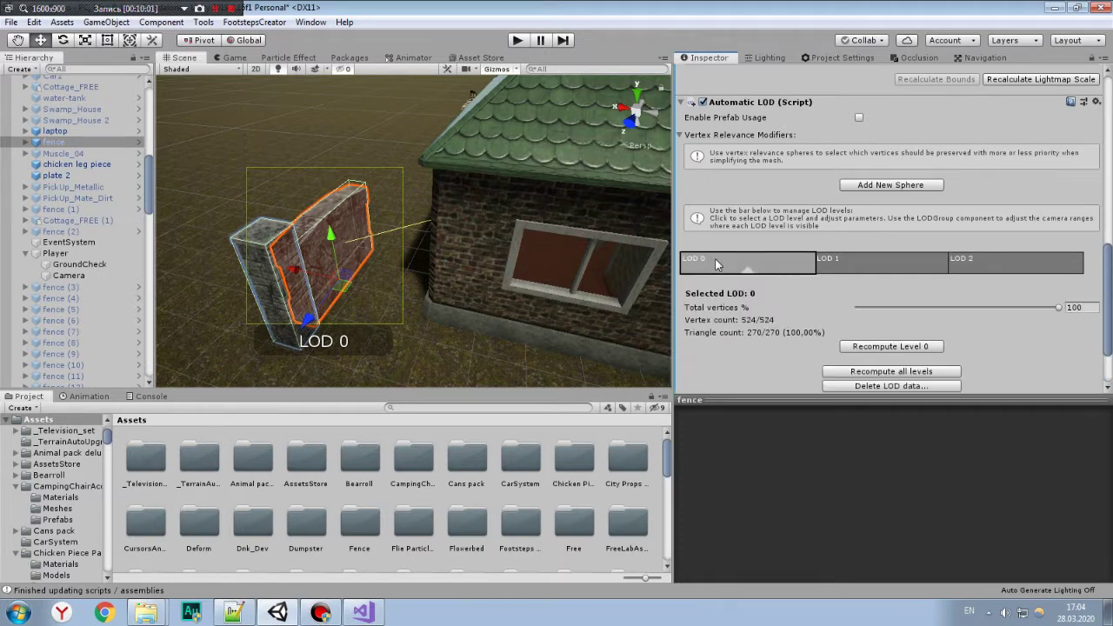
{"action": "left_click", "coordinate": [866, 270]}
{"action": "left_click", "coordinate": [982, 267]}
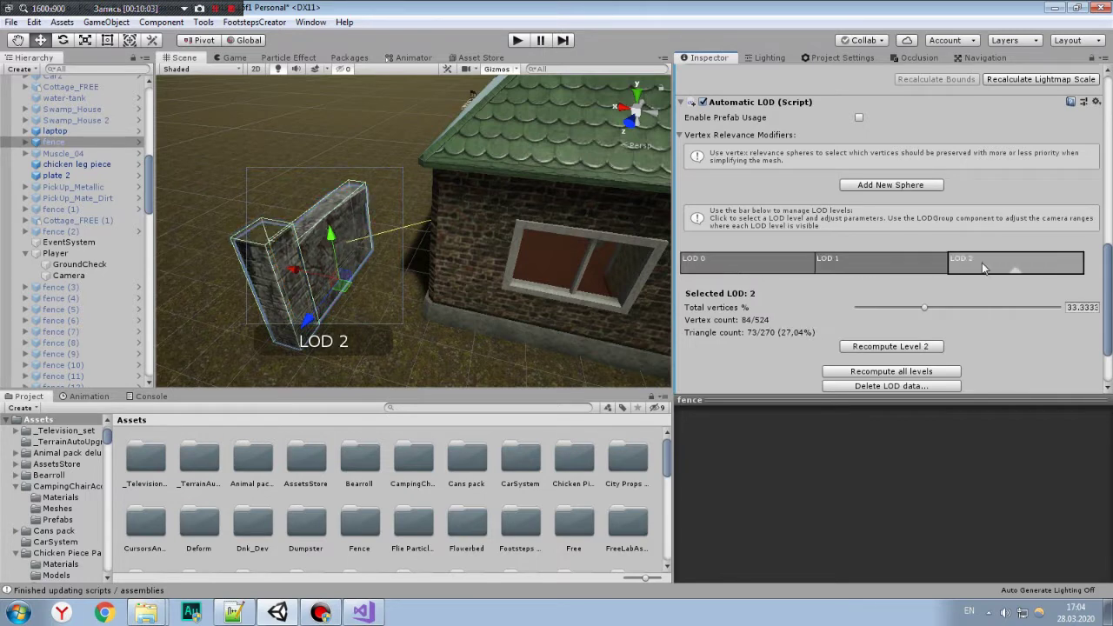
Select and frame the whole fence object via its column piece.
{"action": "left_click", "coordinate": [658, 454]}
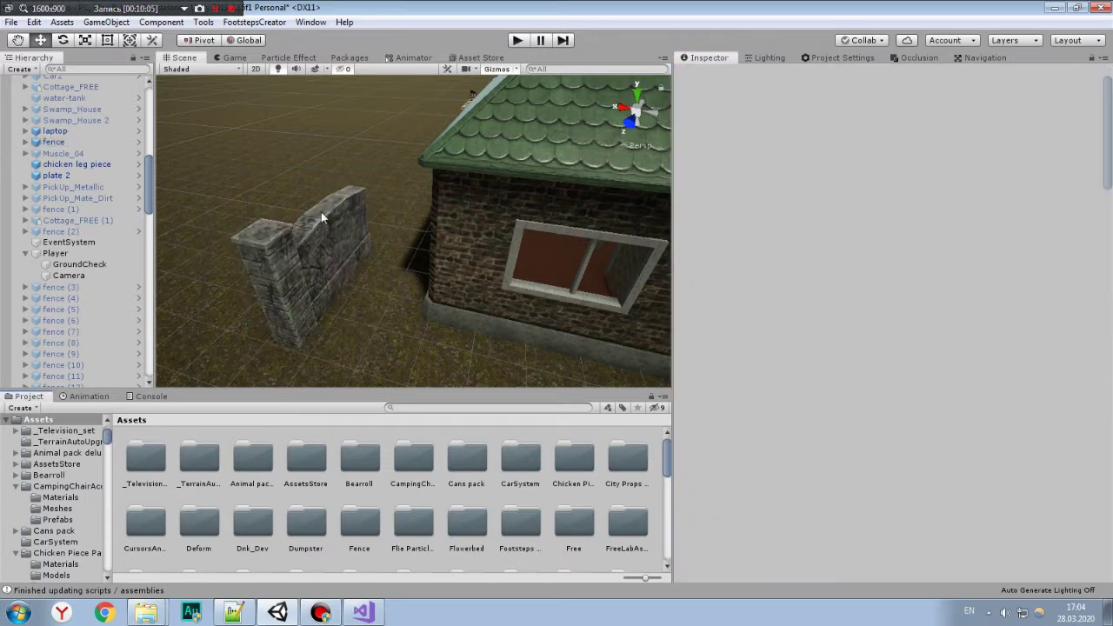
{"action": "mouse_move", "coordinate": [409, 226]}
{"action": "left_mouse_down", "text": "alt"}
{"action": "mouse_move", "coordinate": [461, 179]}
{"action": "mouse_move", "coordinate": [201, 343]}
{"action": "mouse_move", "coordinate": [285, 303]}
{"action": "mouse_move", "coordinate": [261, 248]}
{"action": "left_mouse_up", "text": "alt"}
{"action": "left_click", "coordinate": [286, 309]}
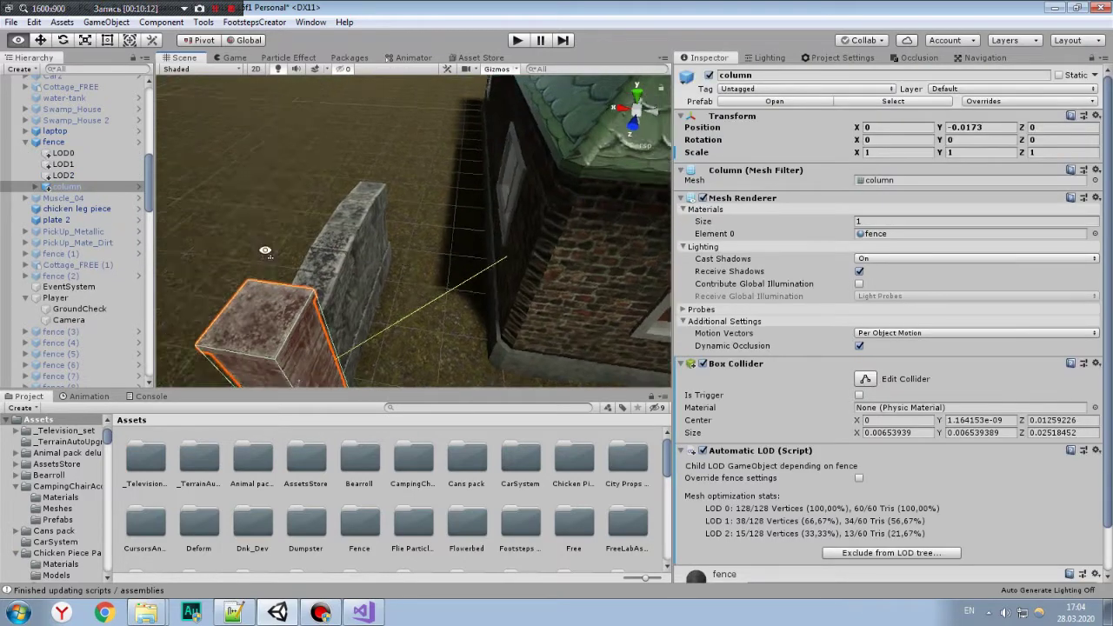
{"action": "double_click", "coordinate": [74, 141]}
{"action": "scroll", "coordinate": [910, 235], "scroll_direction": "down", "scroll_amount": 10}
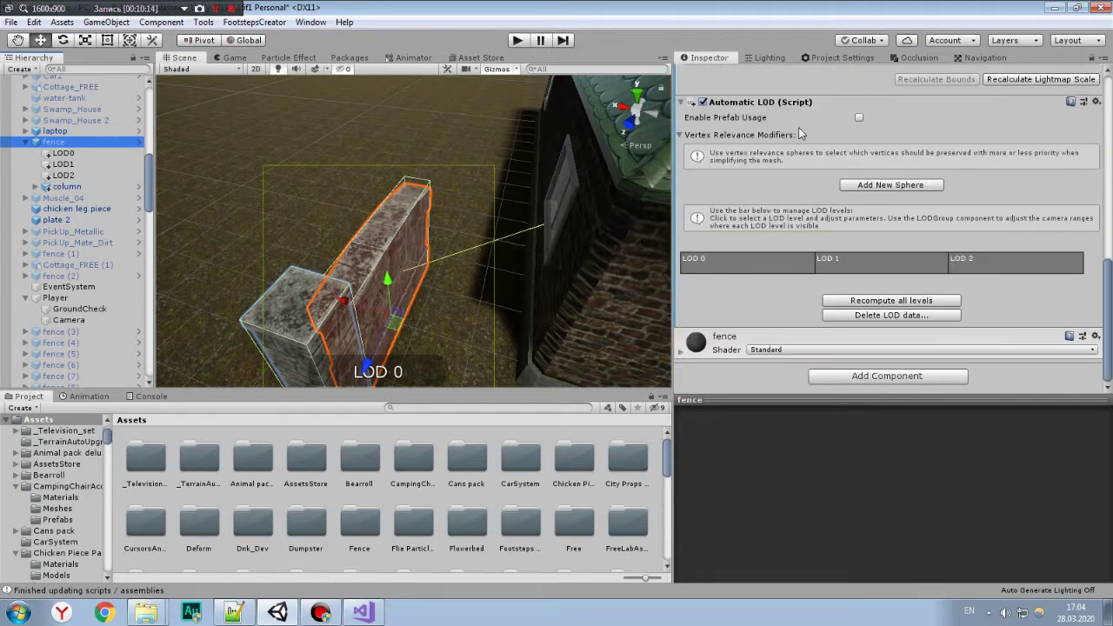
Delete the fence's LOD data through the Add Component 'LOD' search and confirm.
{"action": "left_click", "coordinate": [905, 377]}
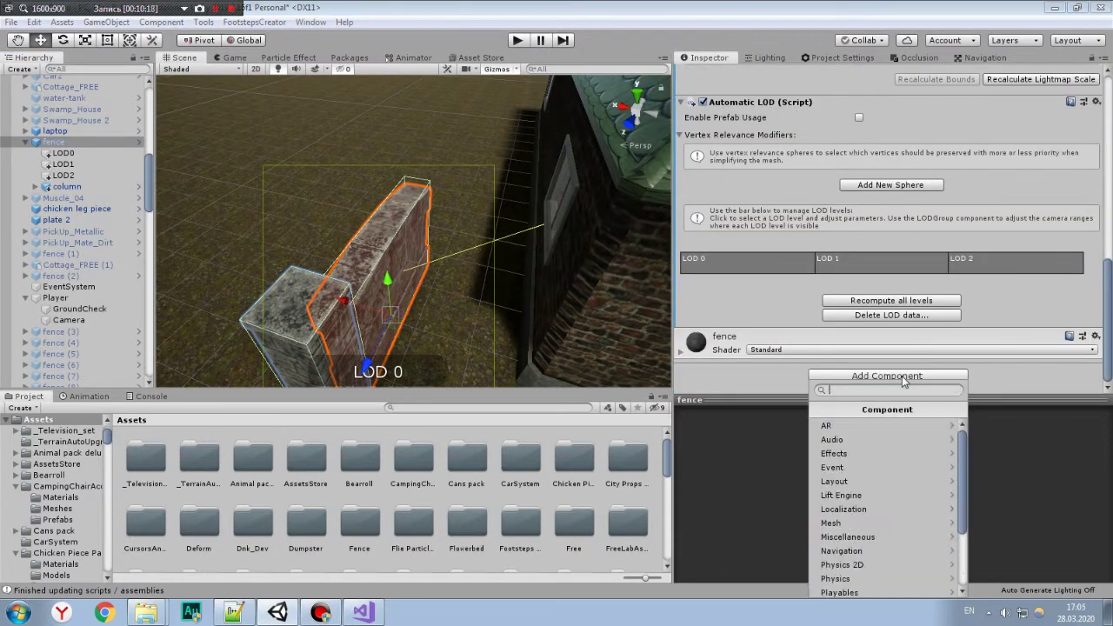
{"action": "type", "text": "LOD"}
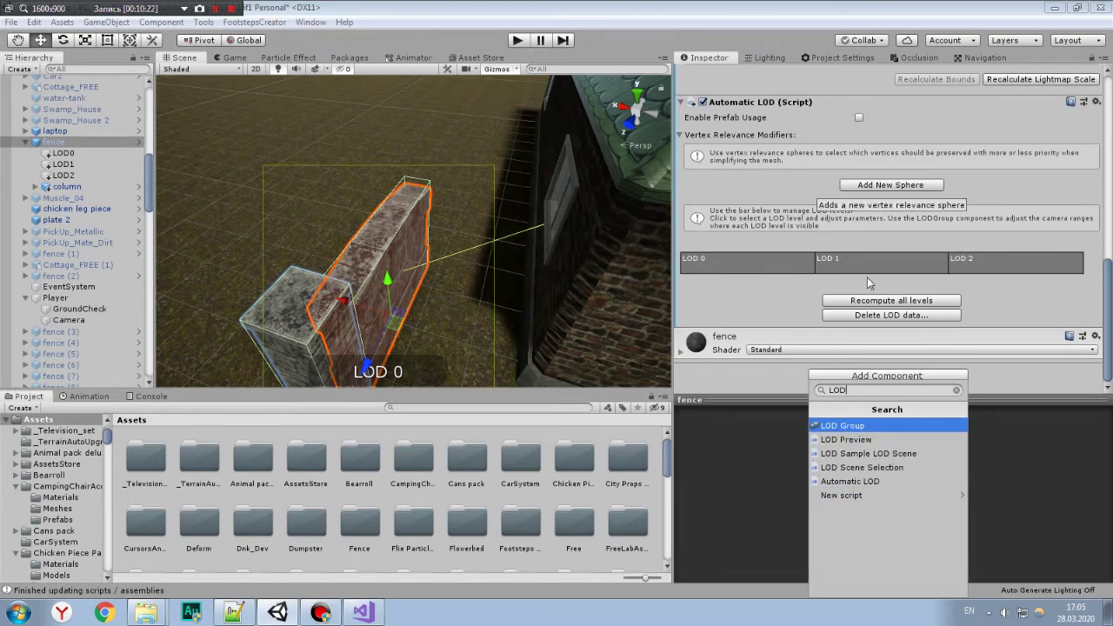
{"action": "left_click", "coordinate": [892, 315]}
{"action": "left_click", "coordinate": [611, 328]}
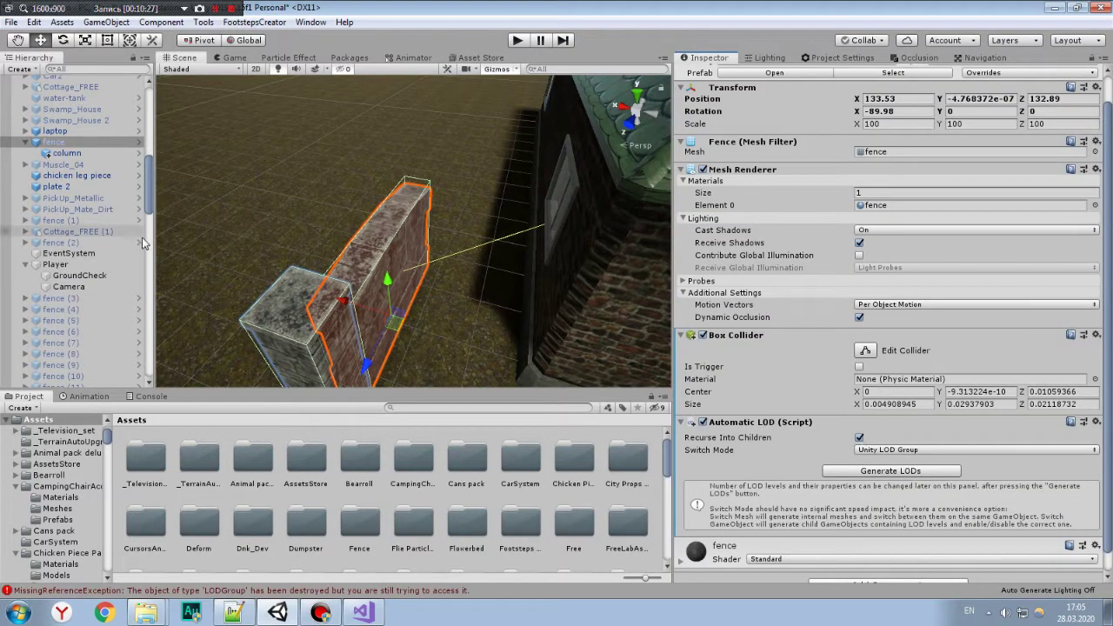
Keep Recurse Into Children enabled for the fence's Automatic LOD with the parent fence selected.
{"action": "left_click", "coordinate": [859, 439]}
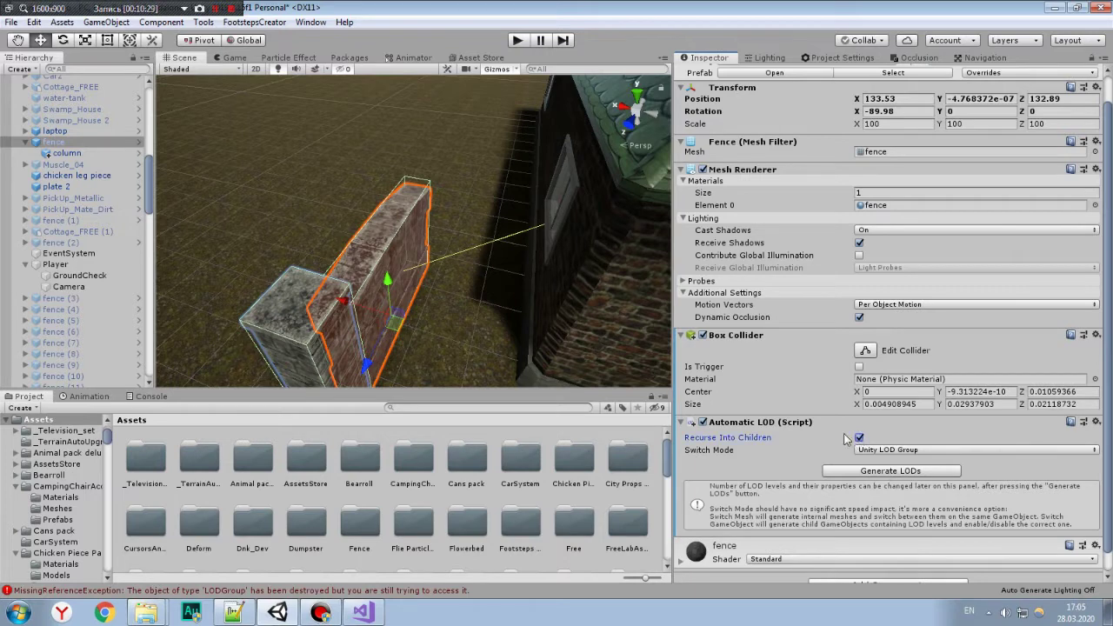
{"action": "left_click", "coordinate": [85, 153]}
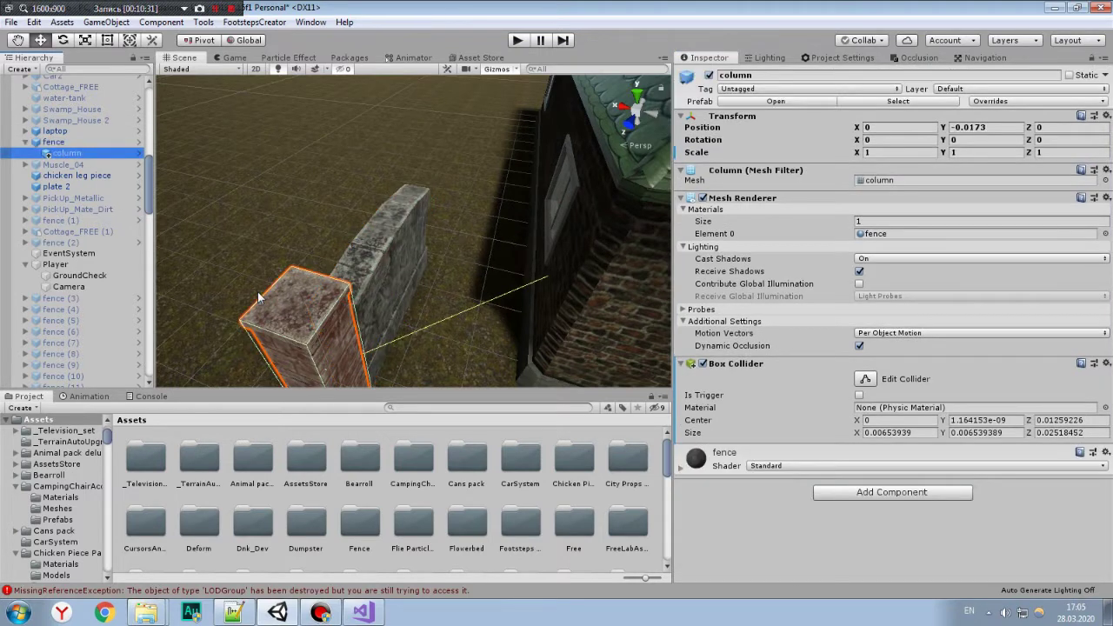
{"action": "left_click", "coordinate": [54, 142]}
{"action": "scroll", "coordinate": [954, 483], "scroll_direction": "down", "scroll_amount": 2}
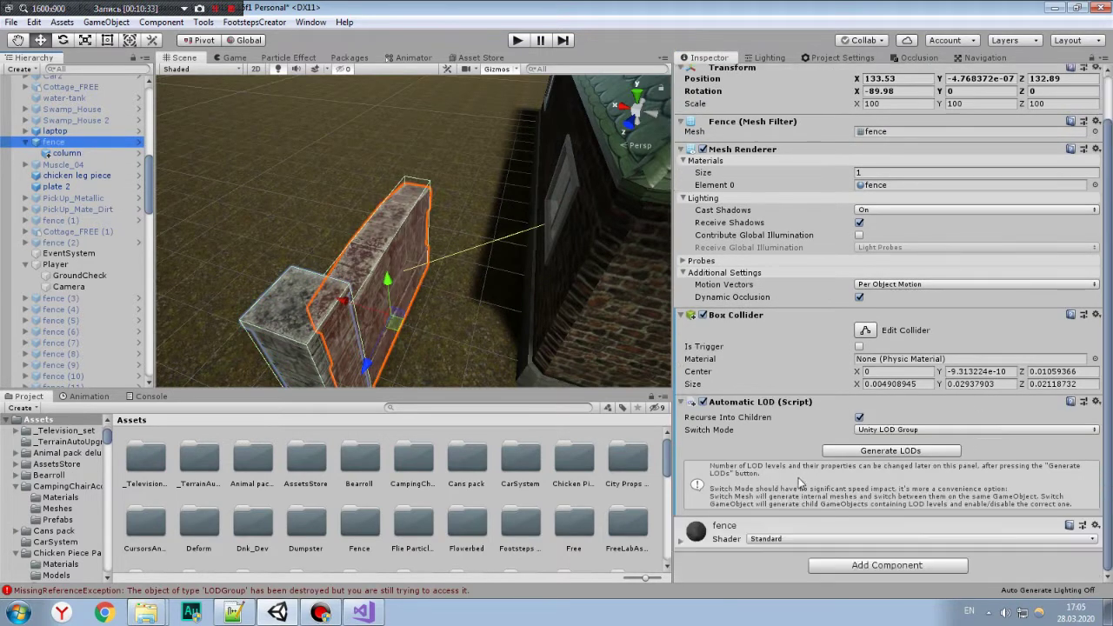
Set Switch Mode to Unity LOD Group and generate the fence's LOD0–LOD2 levels.
{"action": "left_click", "coordinate": [880, 430]}
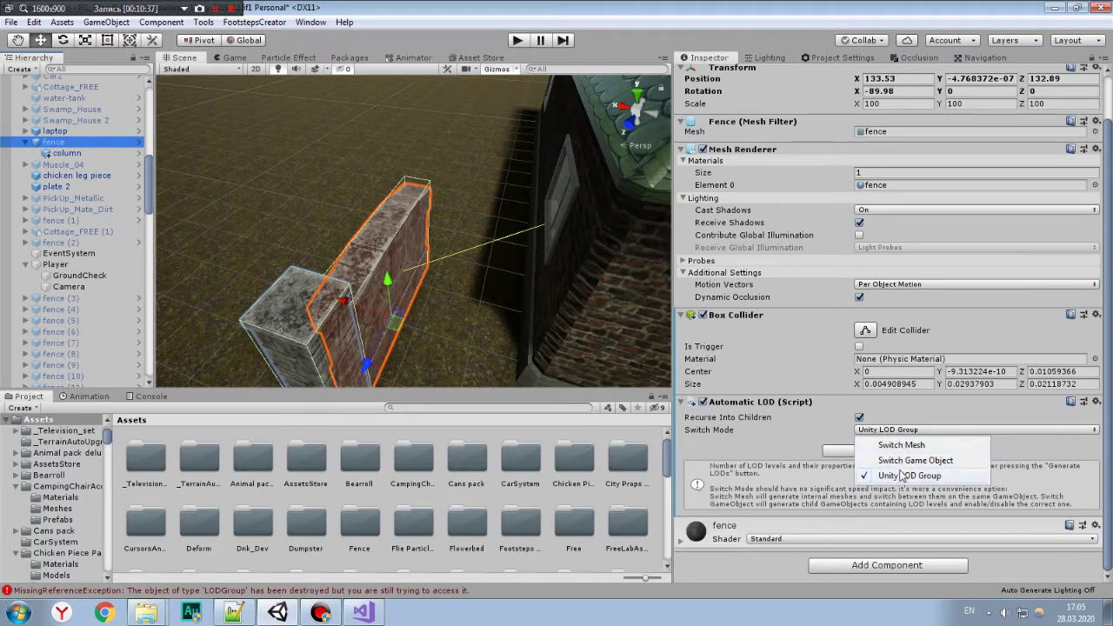
{"action": "left_click", "coordinate": [901, 445]}
{"action": "left_click", "coordinate": [905, 442]}
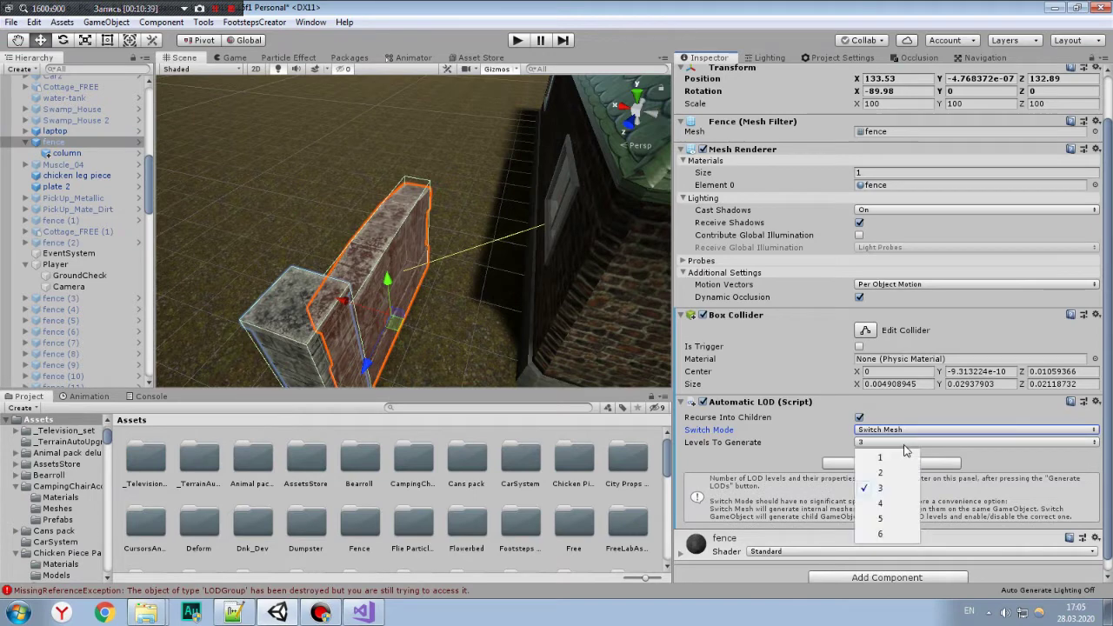
{"action": "left_click", "coordinate": [904, 431]}
{"action": "left_click", "coordinate": [904, 429]}
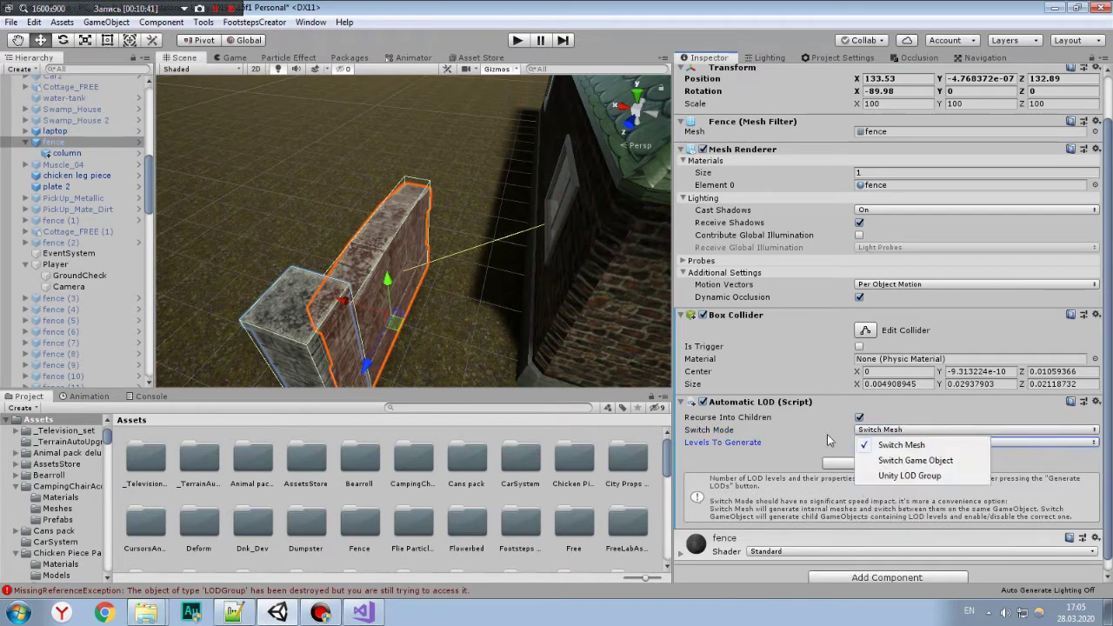
{"action": "left_click", "coordinate": [920, 476]}
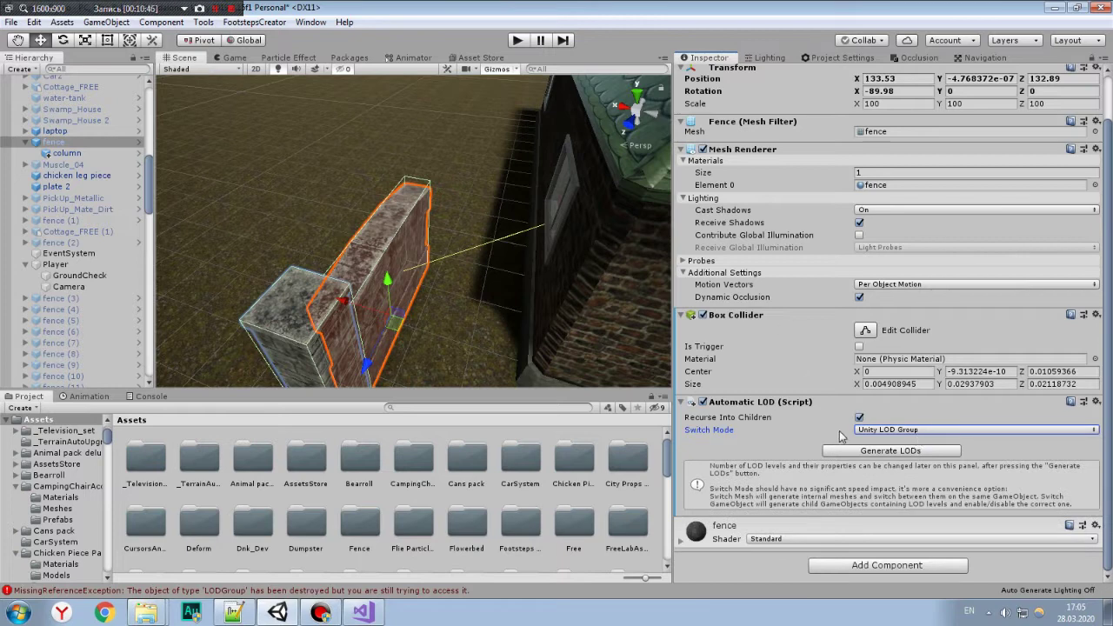
{"action": "left_click", "coordinate": [896, 429]}
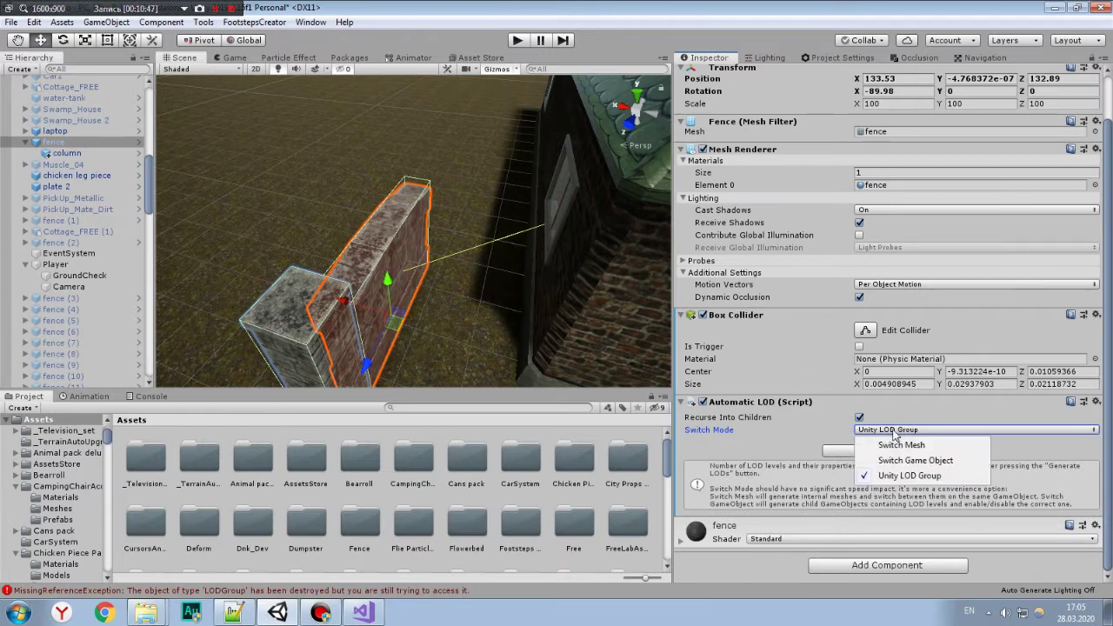
{"action": "left_click", "coordinate": [909, 480]}
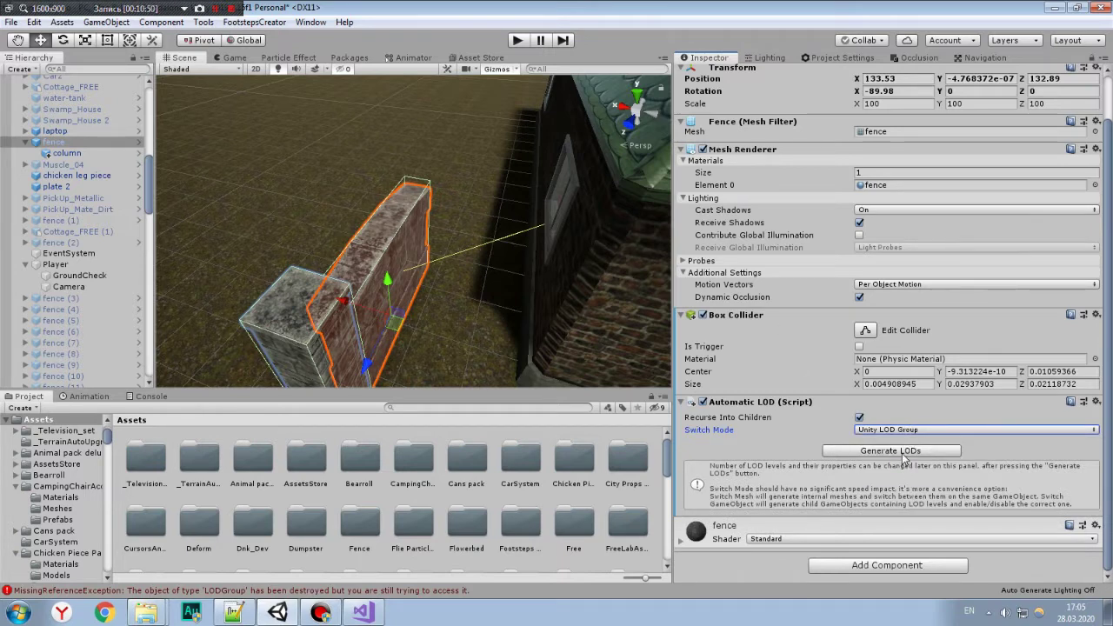
{"action": "scroll", "coordinate": [902, 457], "scroll_direction": "up", "scroll_amount": 2}
{"action": "scroll", "coordinate": [905, 444], "scroll_direction": "down", "scroll_amount": 2}
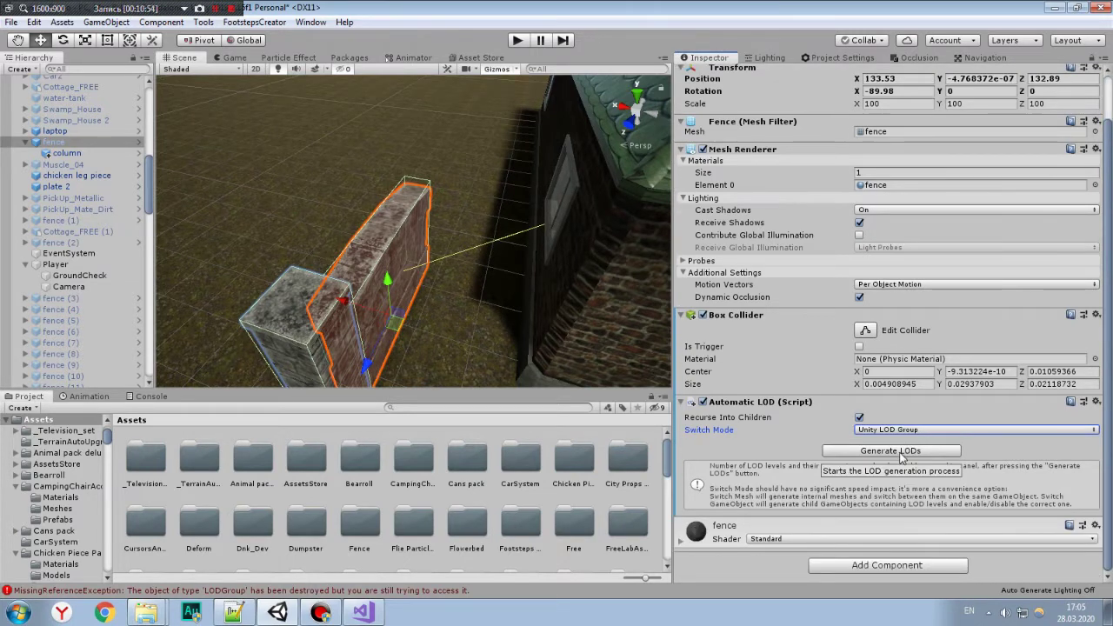
{"action": "left_click", "coordinate": [896, 450]}
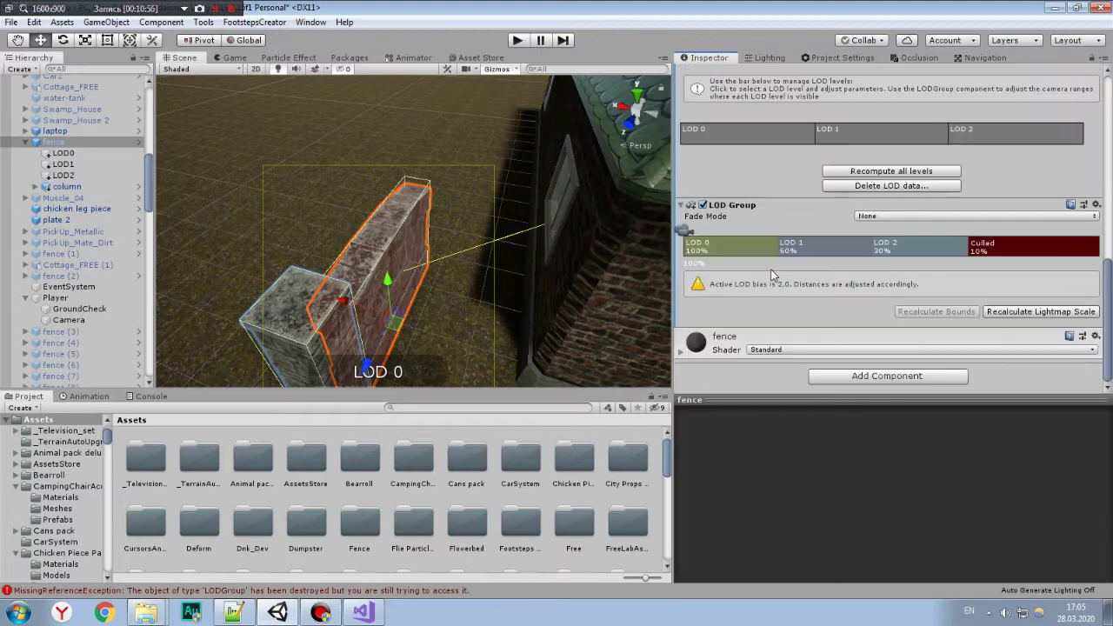
Orbit around the fence and select its LOD 2 level.
{"action": "left_click_drag", "start_coordinate": [774, 243], "coordinate": [738, 231]}
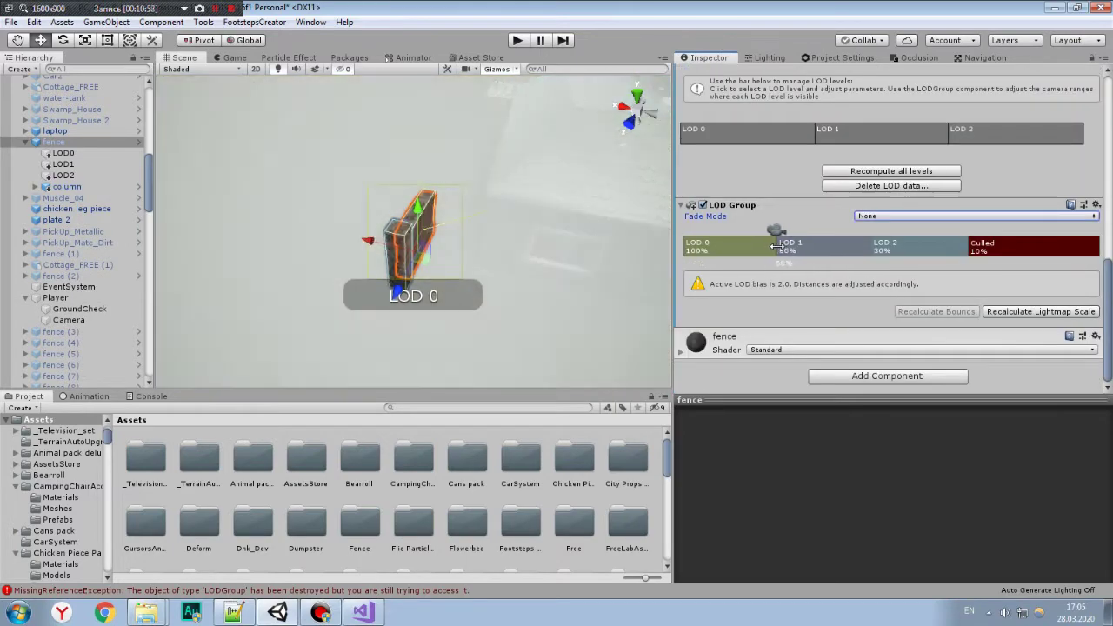
{"action": "scroll", "coordinate": [406, 233], "scroll_direction": "up", "scroll_amount": 3}
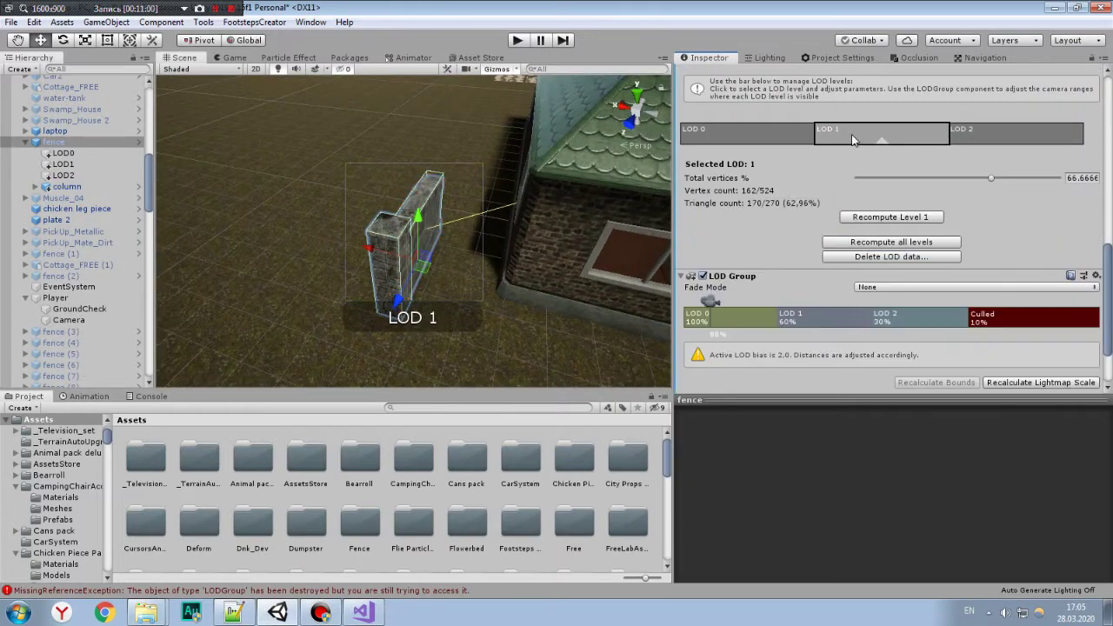
{"action": "scroll", "coordinate": [481, 134], "scroll_direction": "up", "scroll_amount": 3}
{"action": "left_click_drag", "start_coordinate": [549, 251], "coordinate": [453, 229], "text": "alt"}
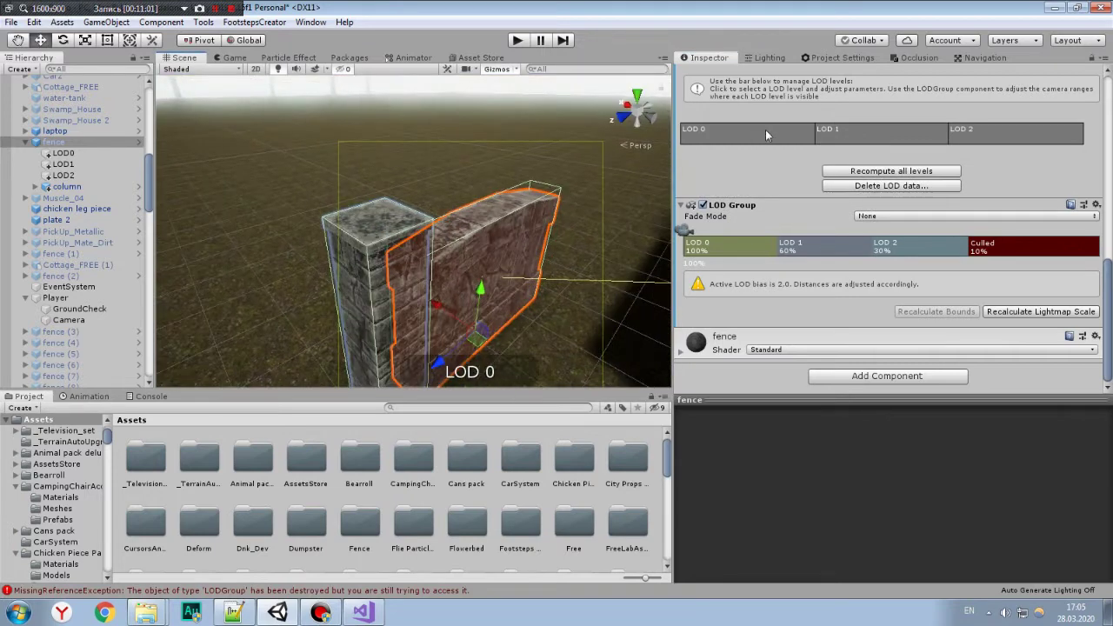
{"action": "left_click", "coordinate": [874, 132]}
{"action": "left_click", "coordinate": [982, 138]}
Set LOD 2 Total vertices % to 50, after trying 45, and recompute Level 2.
{"action": "left_click", "coordinate": [1083, 177]}
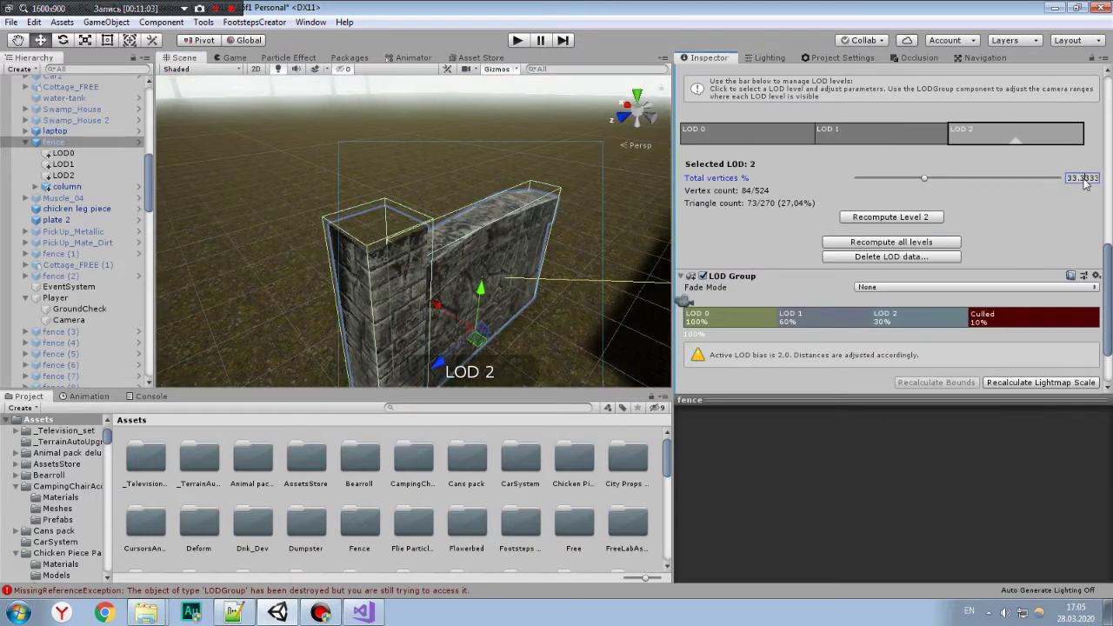
{"action": "type", "text": "45"}
{"action": "left_click", "coordinate": [913, 217]}
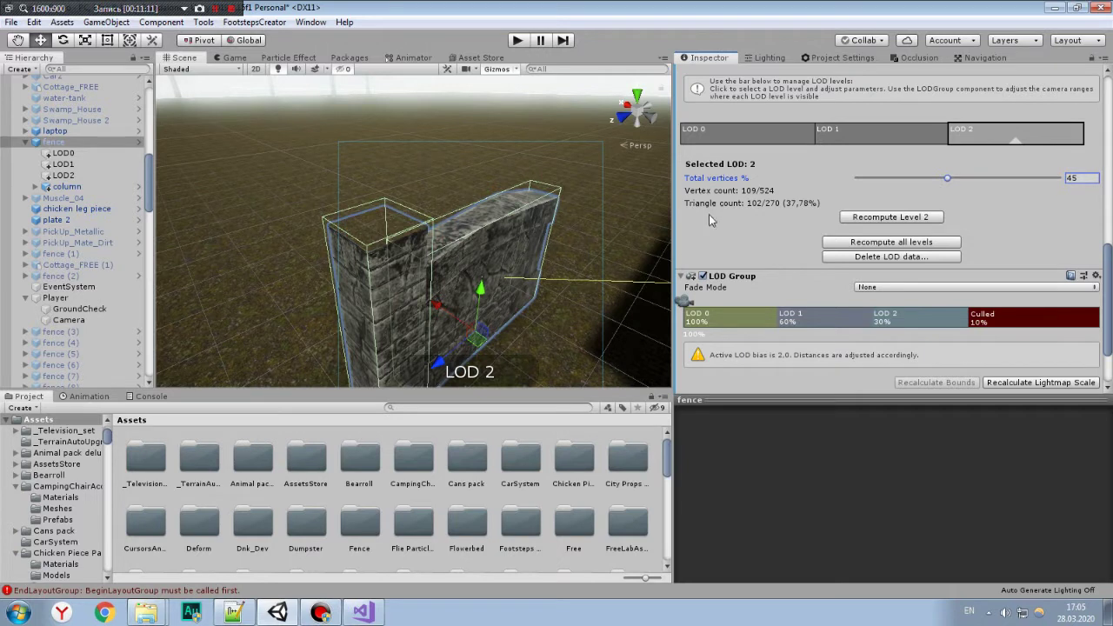
{"action": "left_click_drag", "start_coordinate": [1081, 185], "coordinate": [1065, 180]}
{"action": "type", "text": "50"}
{"action": "left_click", "coordinate": [873, 217]}
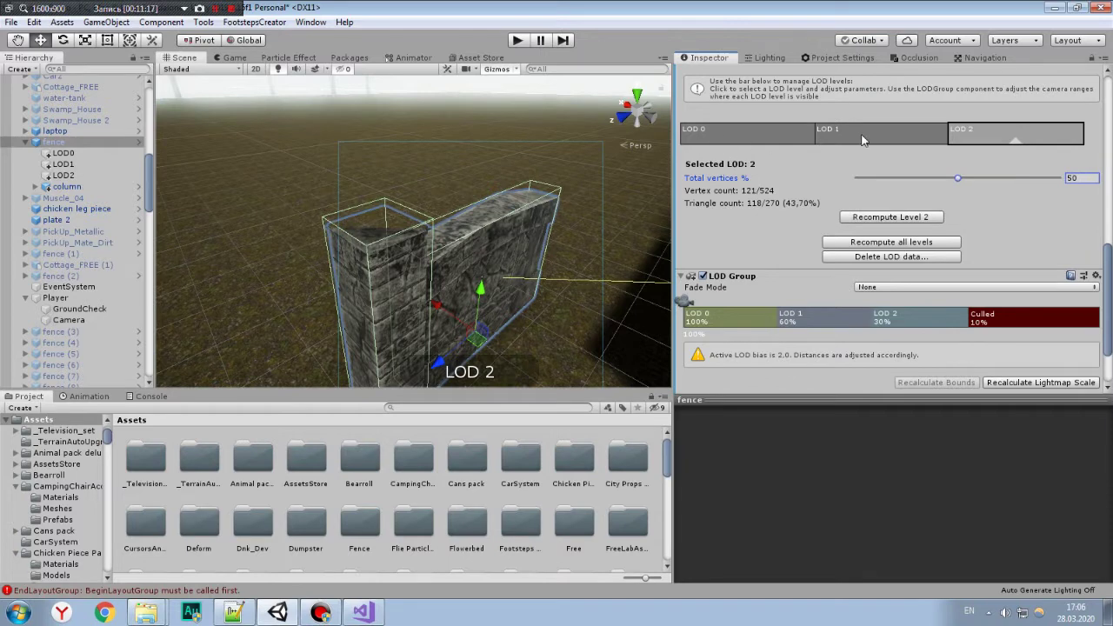
{"action": "scroll", "coordinate": [940, 167], "scroll_direction": "up", "scroll_amount": 5}
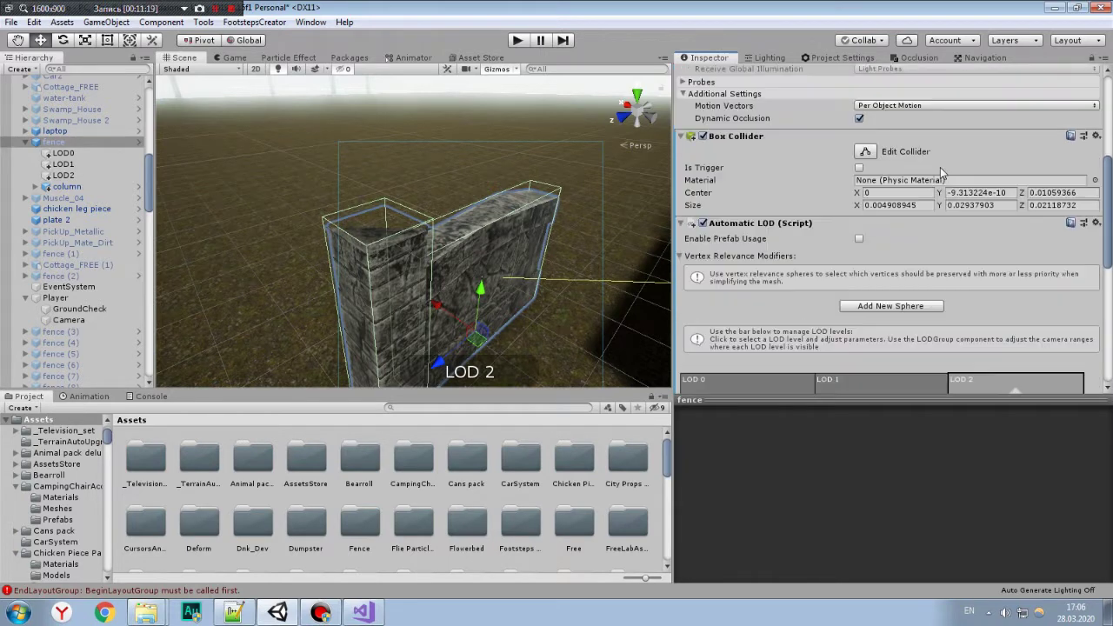
{"action": "scroll", "coordinate": [926, 200], "scroll_direction": "down", "scroll_amount": 3}
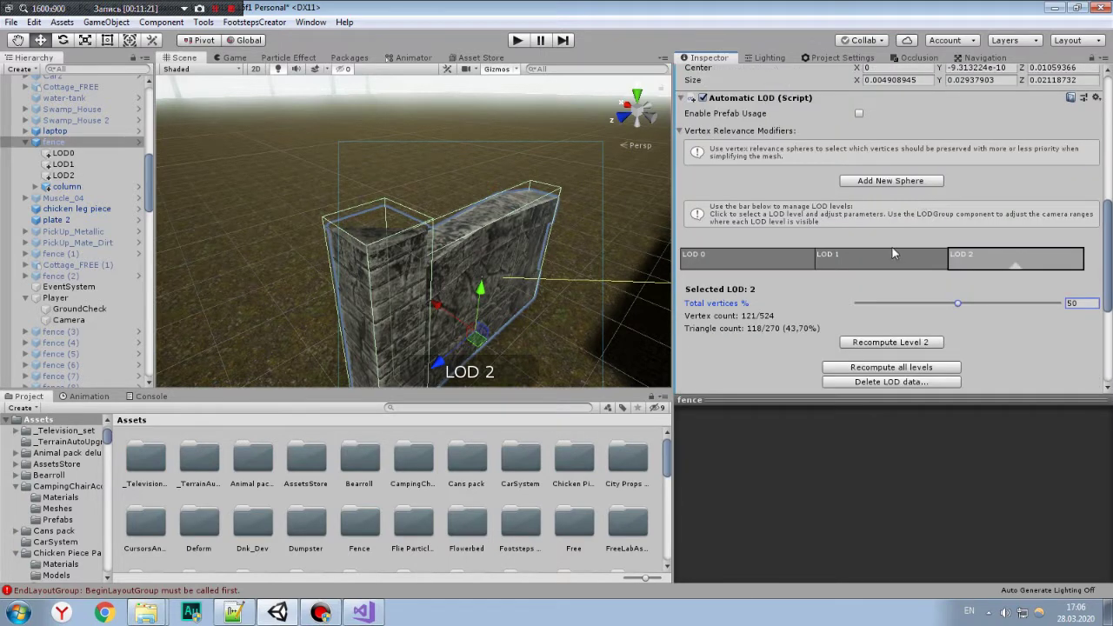
{"action": "scroll", "coordinate": [893, 252], "scroll_direction": "down", "scroll_amount": 3}
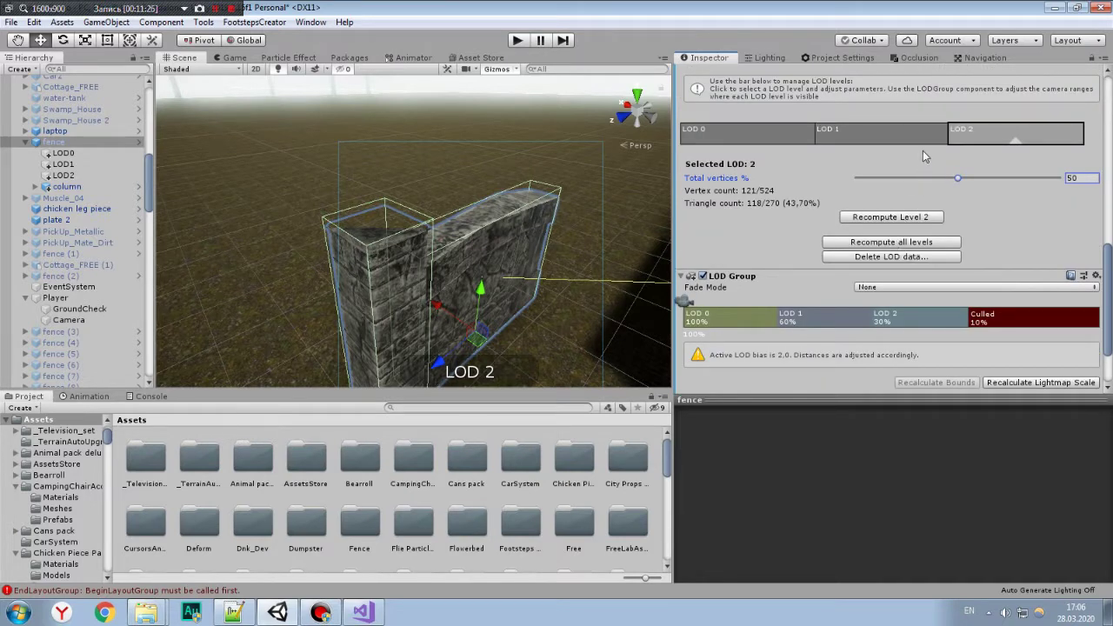
{"action": "scroll", "coordinate": [1017, 290], "scroll_direction": "up", "scroll_amount": 4}
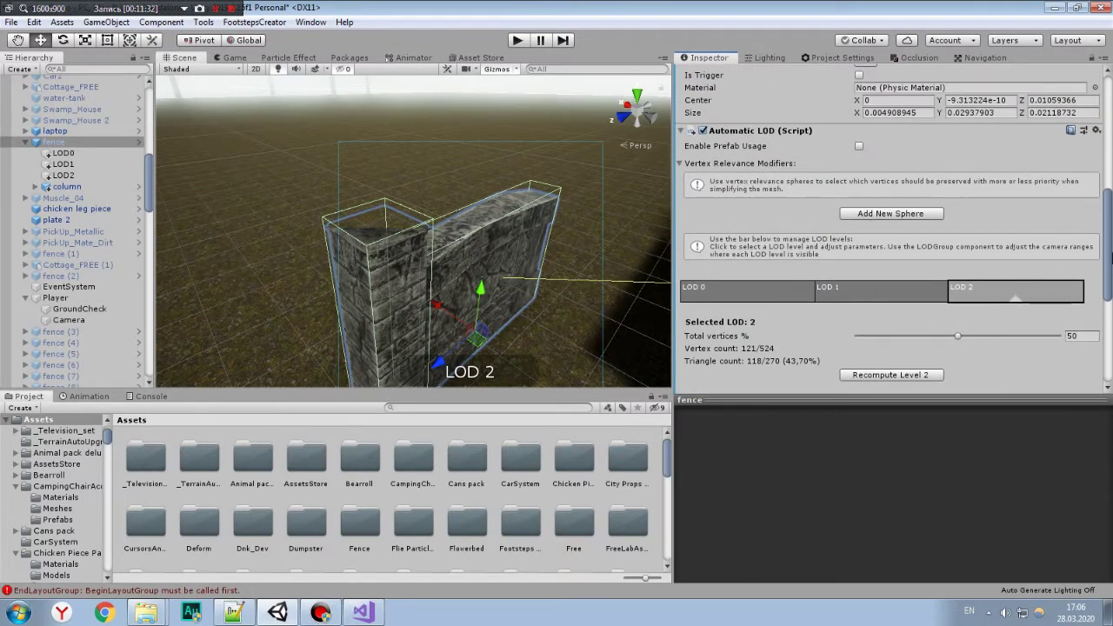
Preview the fence's LOD 0 renderers and scroll through the Automatic LOD settings.
{"action": "scroll", "coordinate": [799, 251], "scroll_direction": "down", "scroll_amount": 5}
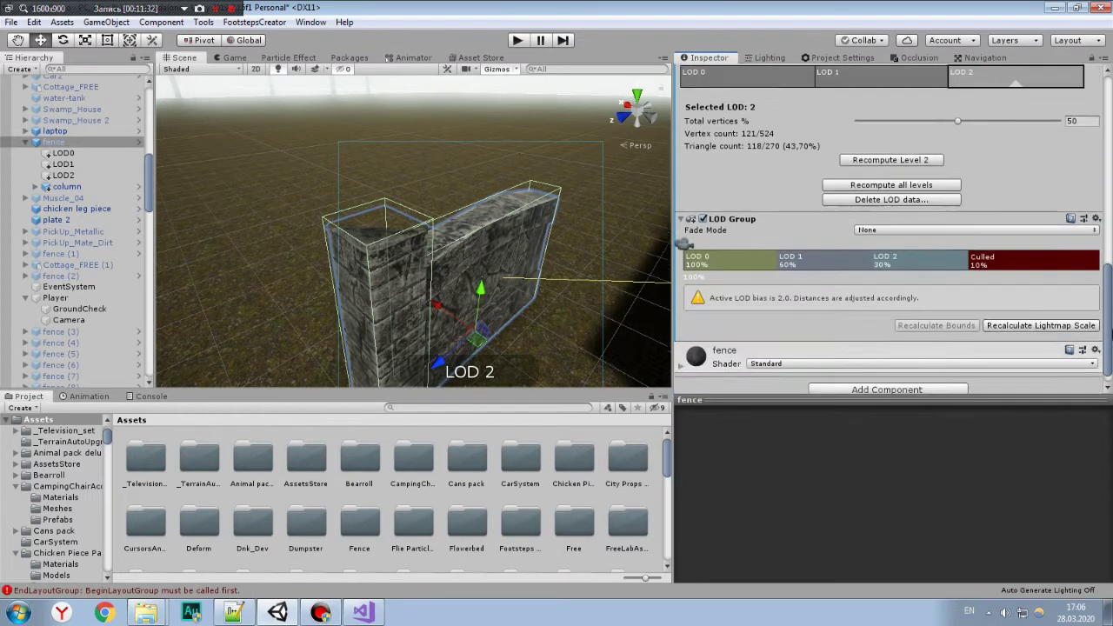
{"action": "left_click", "coordinate": [772, 258]}
{"action": "scroll", "coordinate": [965, 270], "scroll_direction": "up", "scroll_amount": 4}
{"action": "scroll", "coordinate": [916, 228], "scroll_direction": "up", "scroll_amount": 1}
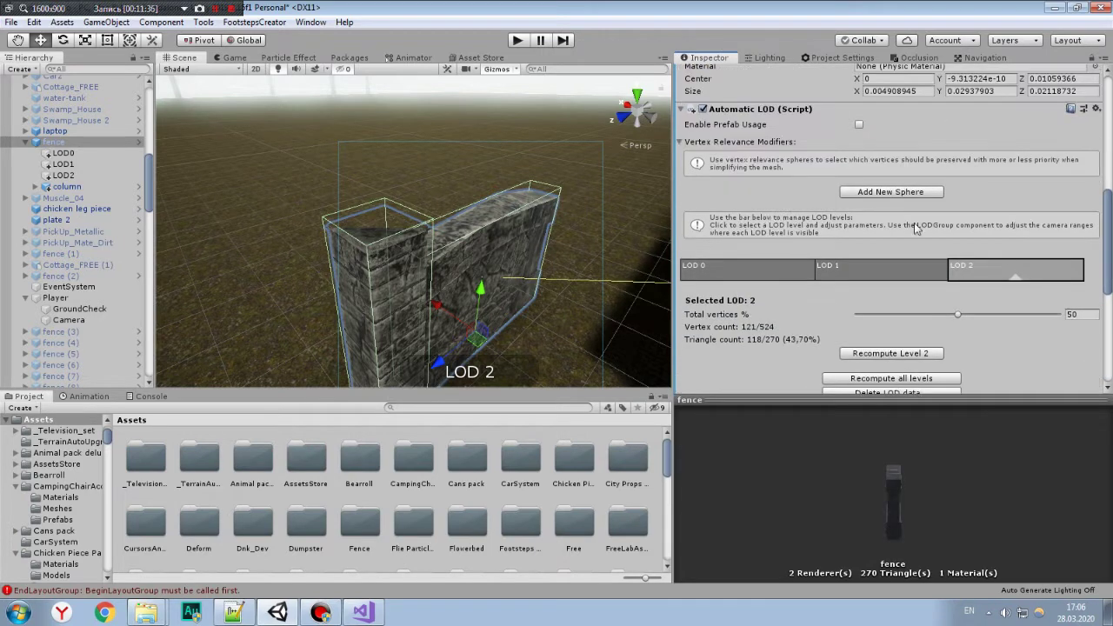
{"action": "scroll", "coordinate": [890, 226], "scroll_direction": "down", "scroll_amount": 1}
{"action": "left_click_drag", "start_coordinate": [1109, 224], "coordinate": [1110, 251]}
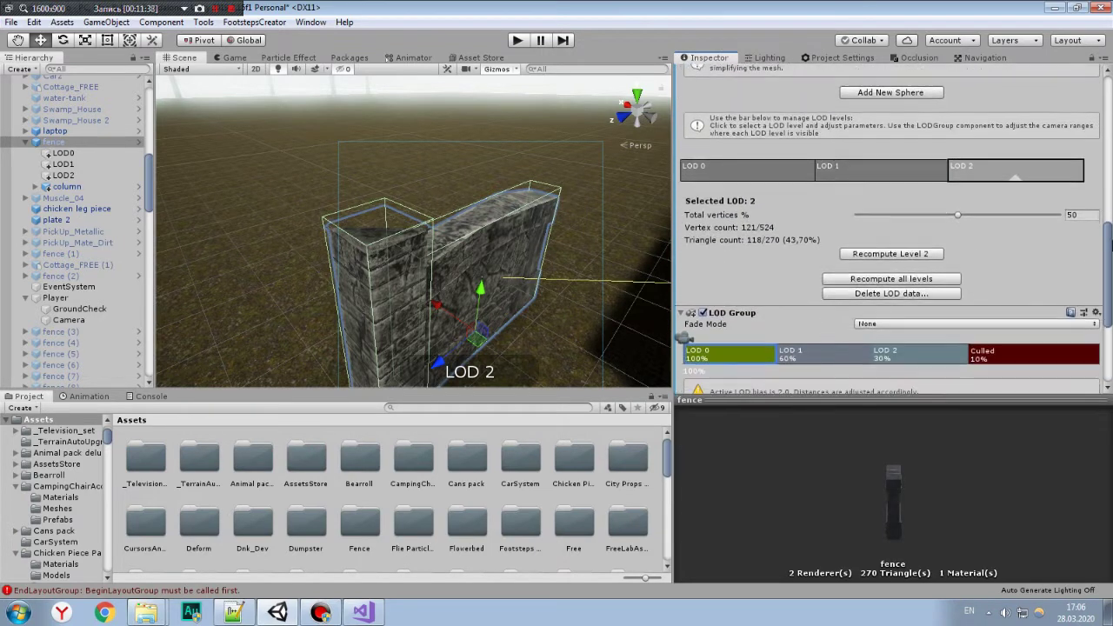
{"action": "scroll", "coordinate": [841, 195], "scroll_direction": "down", "scroll_amount": 2}
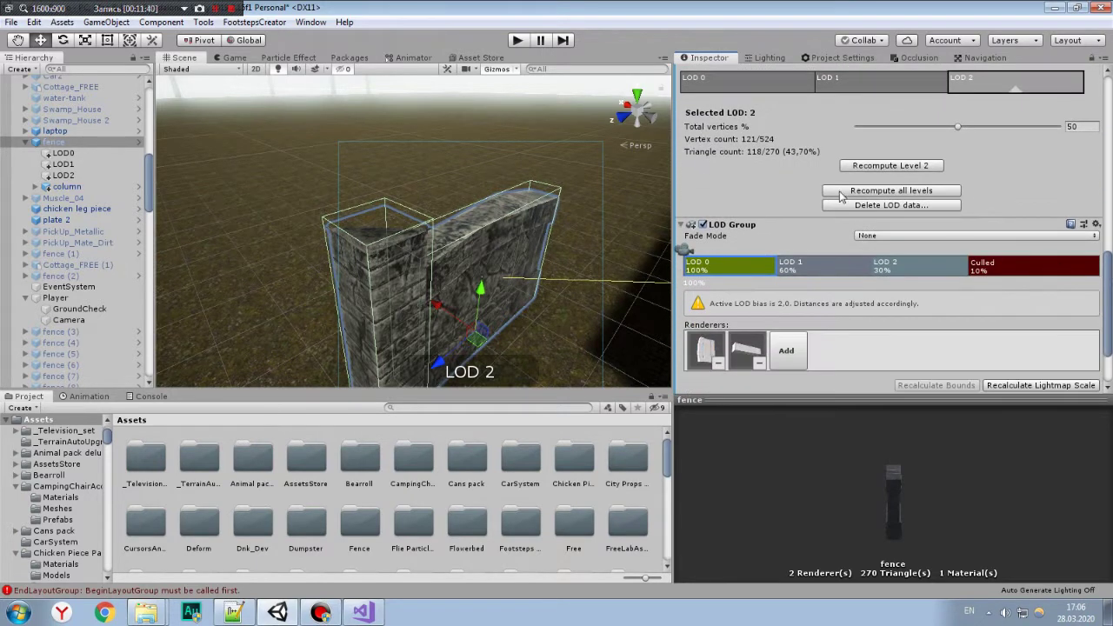
{"action": "scroll", "coordinate": [952, 284], "scroll_direction": "up", "scroll_amount": 1}
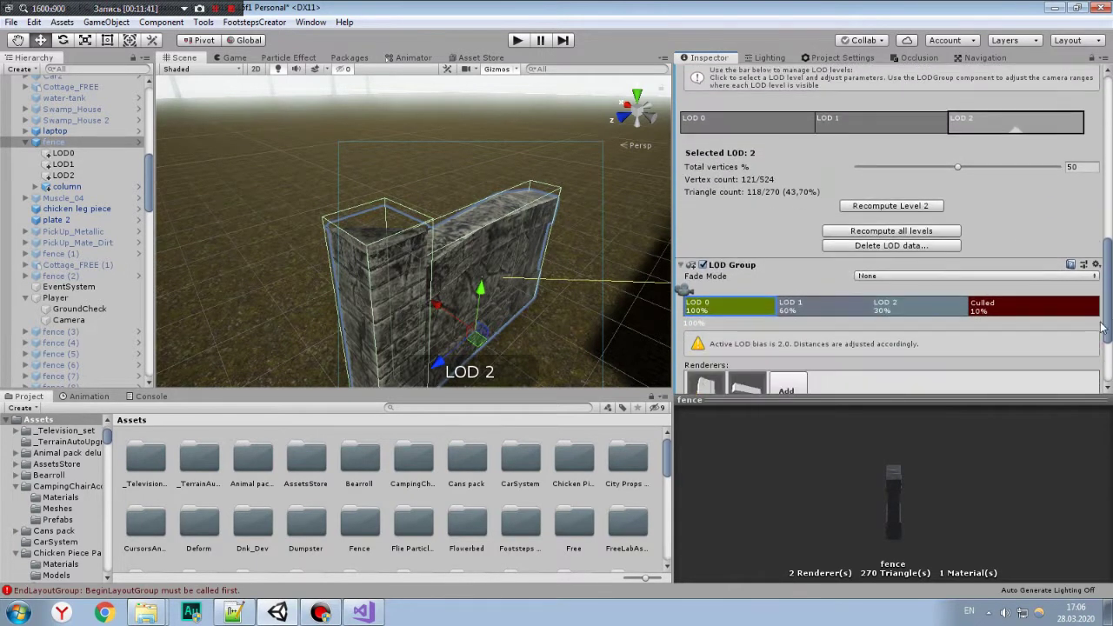
{"action": "left_click_drag", "start_coordinate": [1109, 341], "coordinate": [1109, 297]}
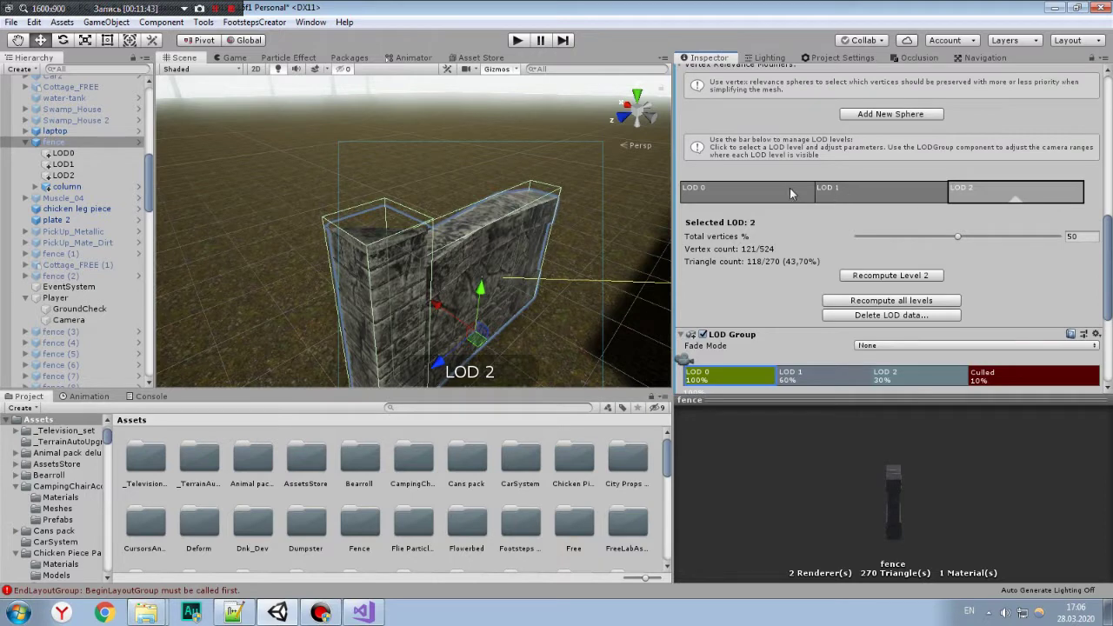
Compare the fence's LOD 0, LOD 1 and LOD 2 meshes in the LOD bar.
{"action": "left_click", "coordinate": [789, 190]}
{"action": "left_click", "coordinate": [966, 192]}
{"action": "left_click", "coordinate": [756, 193]}
{"action": "left_click", "coordinate": [841, 196]}
{"action": "left_click", "coordinate": [992, 202]}
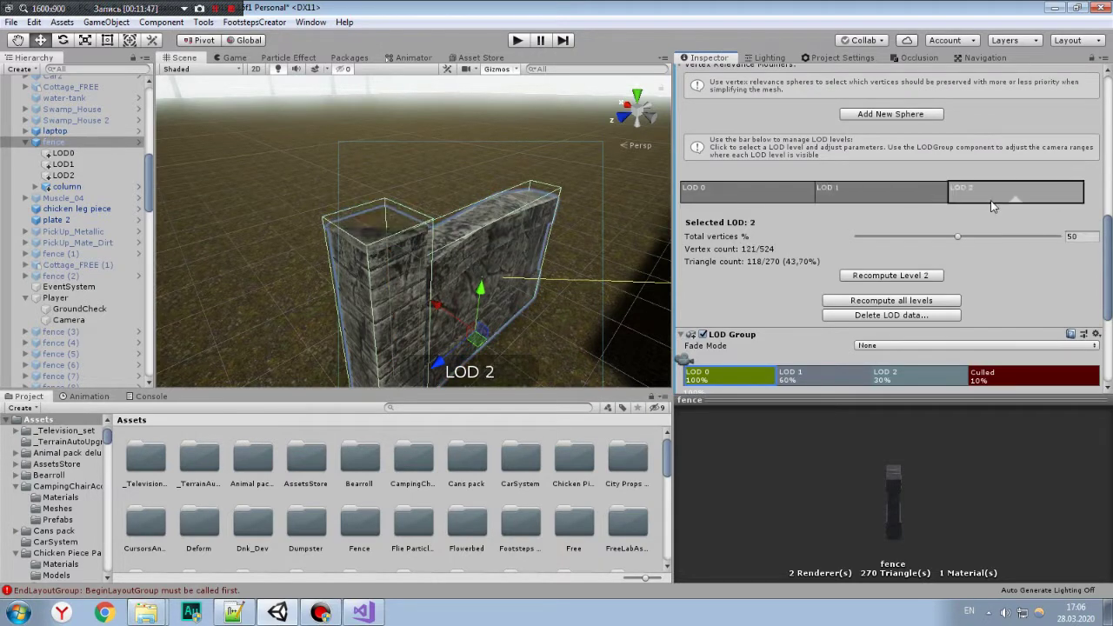
{"action": "left_click", "coordinate": [900, 200]}
{"action": "left_click", "coordinate": [755, 199]}
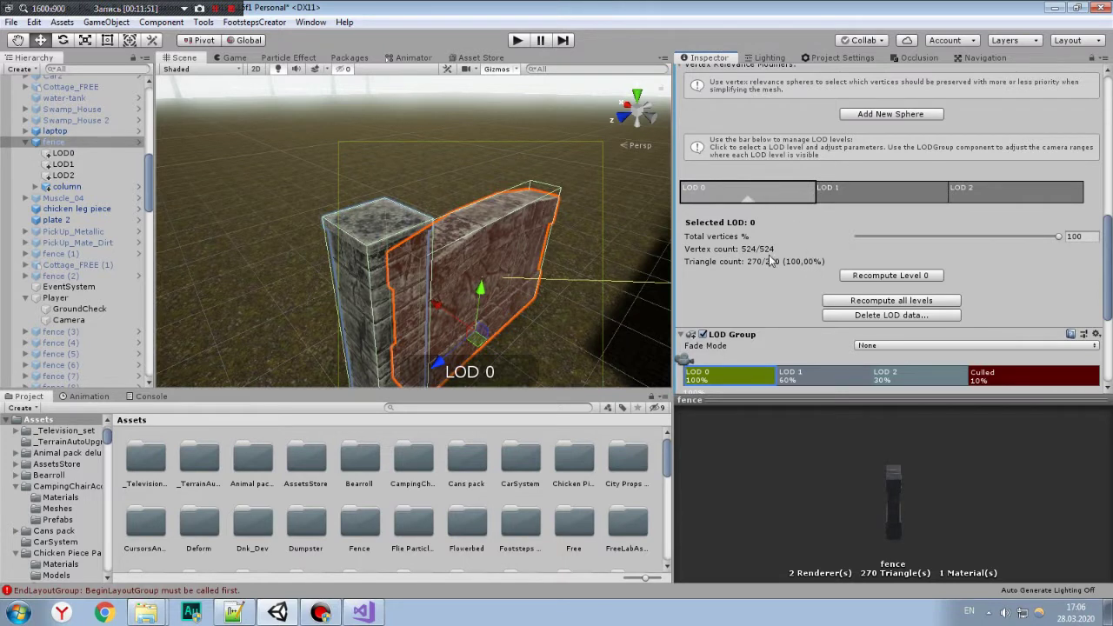
{"action": "left_click", "coordinate": [867, 193]}
{"action": "left_click", "coordinate": [1005, 193]}
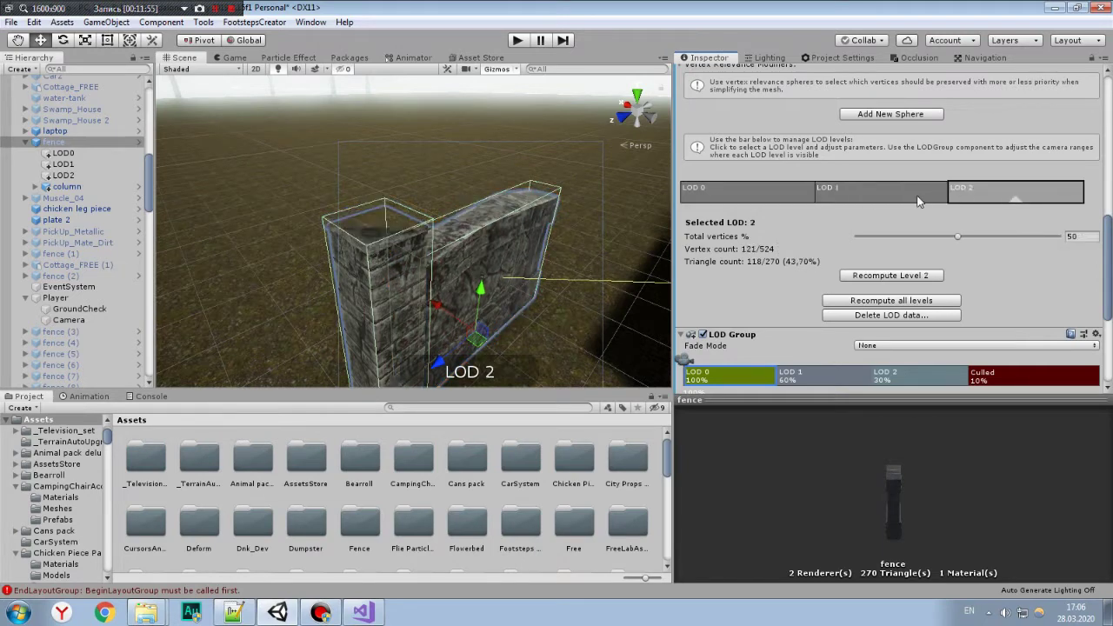
{"action": "left_click", "coordinate": [920, 201]}
{"action": "left_click", "coordinate": [1000, 200]}
Set LOD 2 Total vertices % to 55 and recompute Level 2.
{"action": "left_click", "coordinate": [1078, 236]}
{"action": "left_click", "coordinate": [1074, 238]}
{"action": "type", "text": "55"}
{"action": "left_click", "coordinate": [854, 277]}
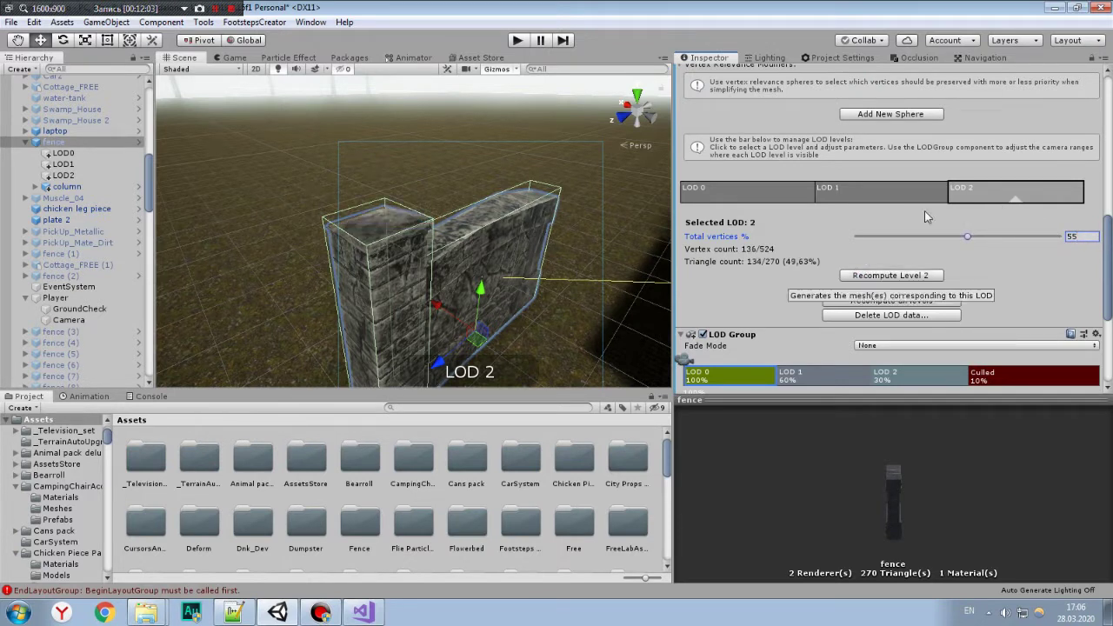
{"action": "left_click", "coordinate": [908, 199]}
{"action": "left_click", "coordinate": [740, 189]}
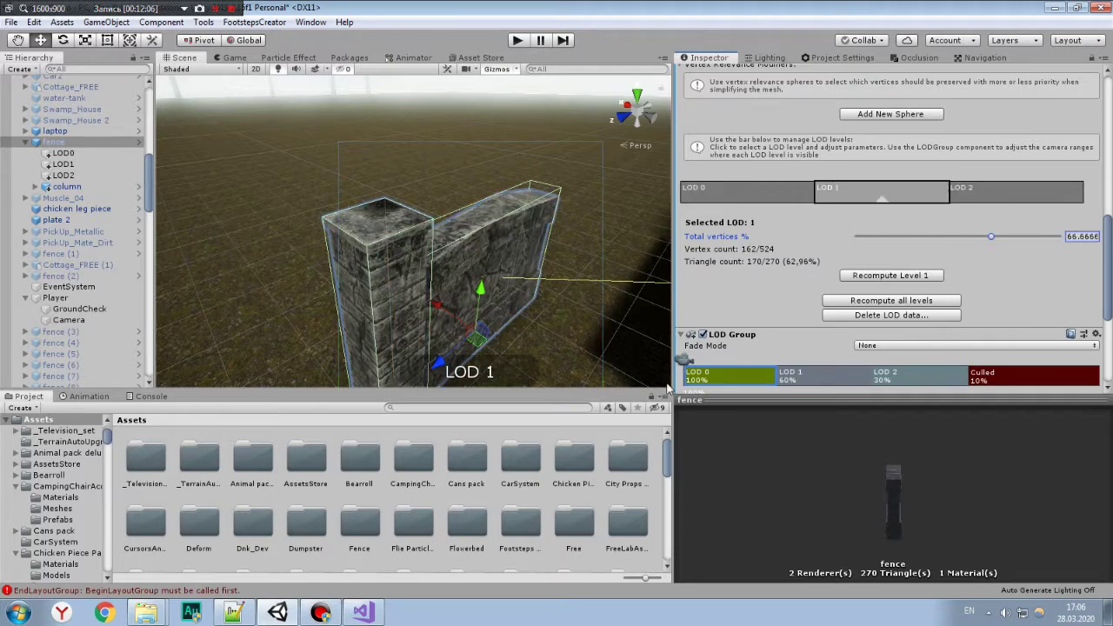
{"action": "left_click_drag", "start_coordinate": [687, 359], "coordinate": [933, 288]}
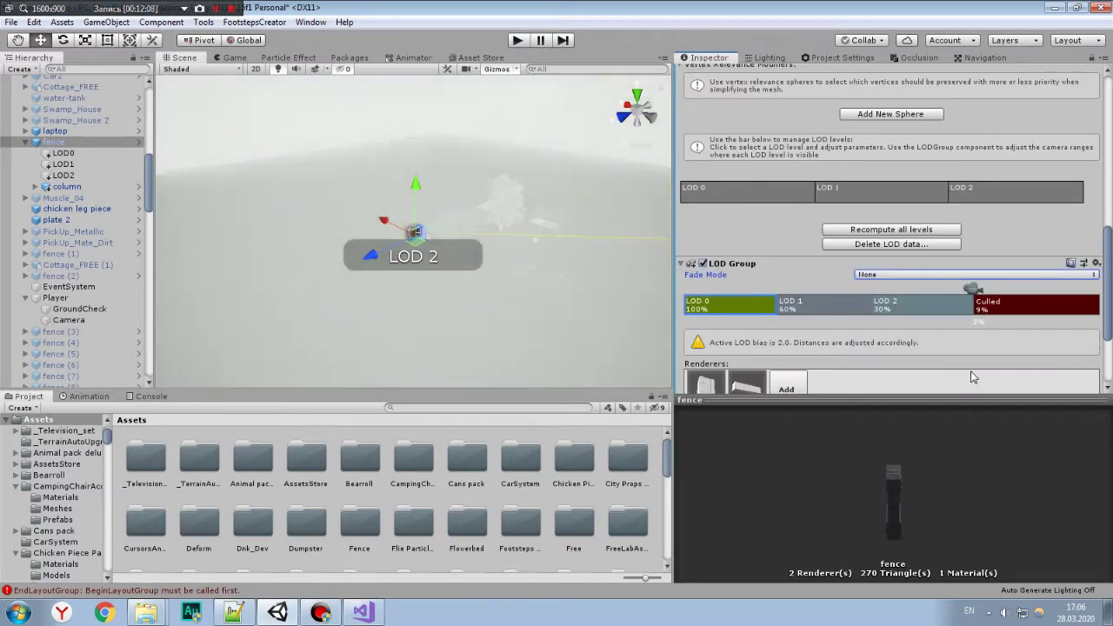
{"action": "scroll", "coordinate": [807, 277], "scroll_direction": "up", "scroll_amount": 10}
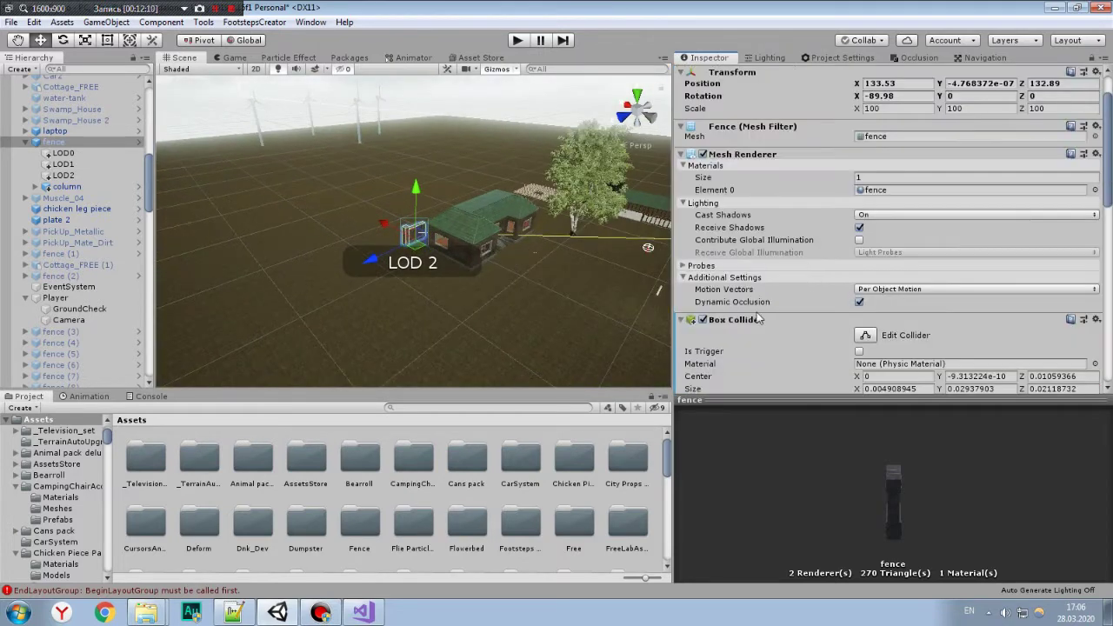
{"action": "scroll", "coordinate": [807, 276], "scroll_direction": "down", "scroll_amount": 4}
{"action": "scroll", "coordinate": [807, 276], "scroll_direction": "down", "scroll_amount": 3}
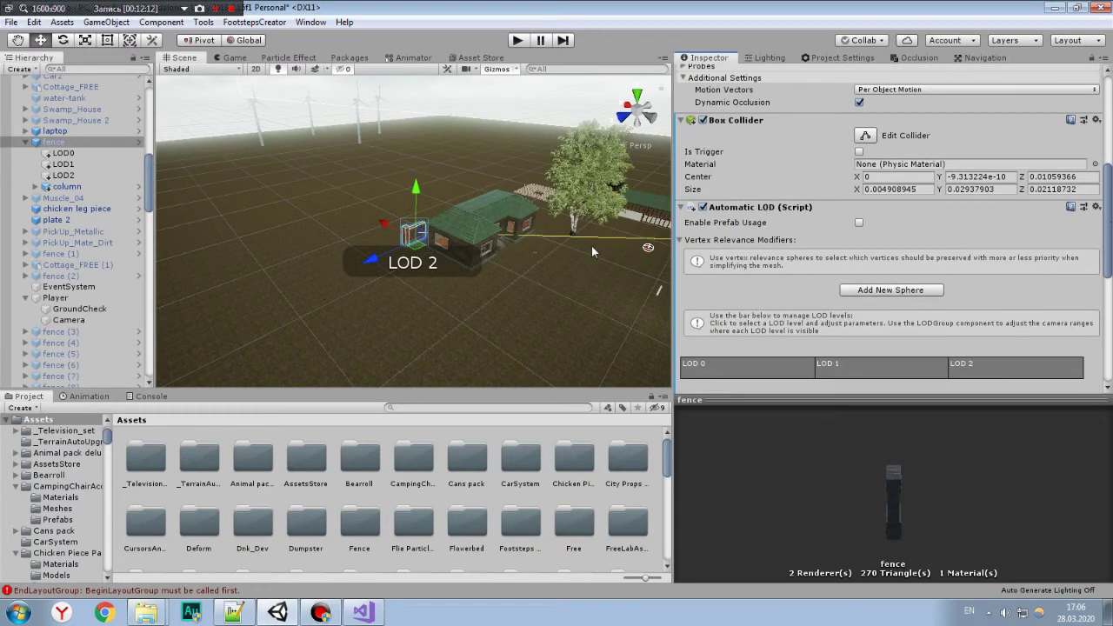
{"action": "scroll", "coordinate": [406, 236], "scroll_direction": "up", "scroll_amount": 3}
{"action": "scroll", "coordinate": [405, 236], "scroll_direction": "up", "scroll_amount": 3}
{"action": "scroll", "coordinate": [410, 224], "scroll_direction": "up", "scroll_amount": 3}
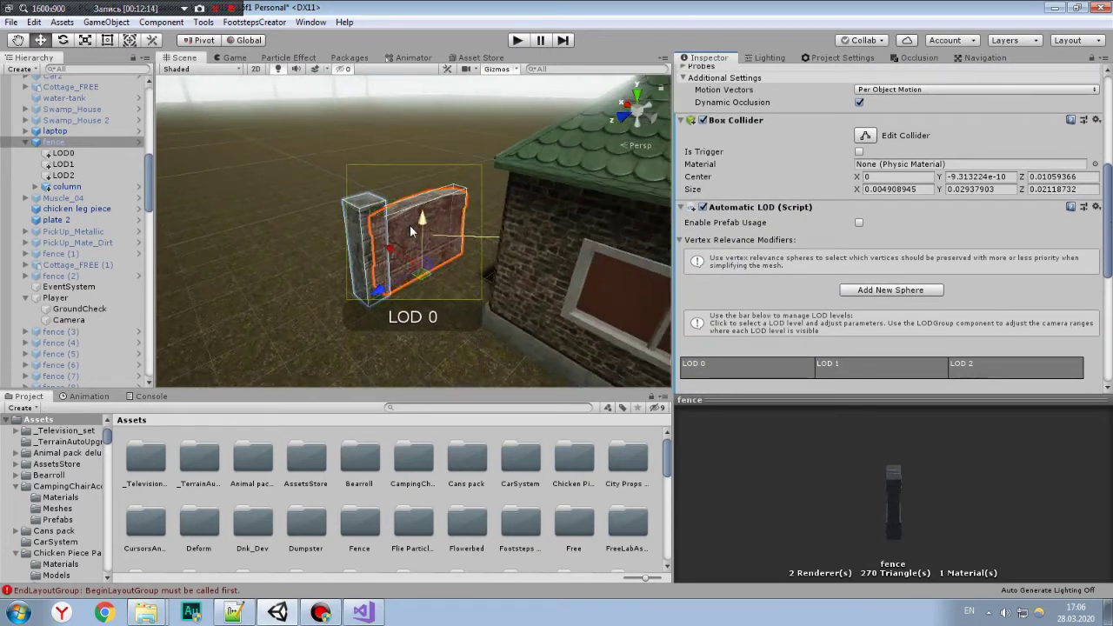
{"action": "left_click", "coordinate": [63, 163]}
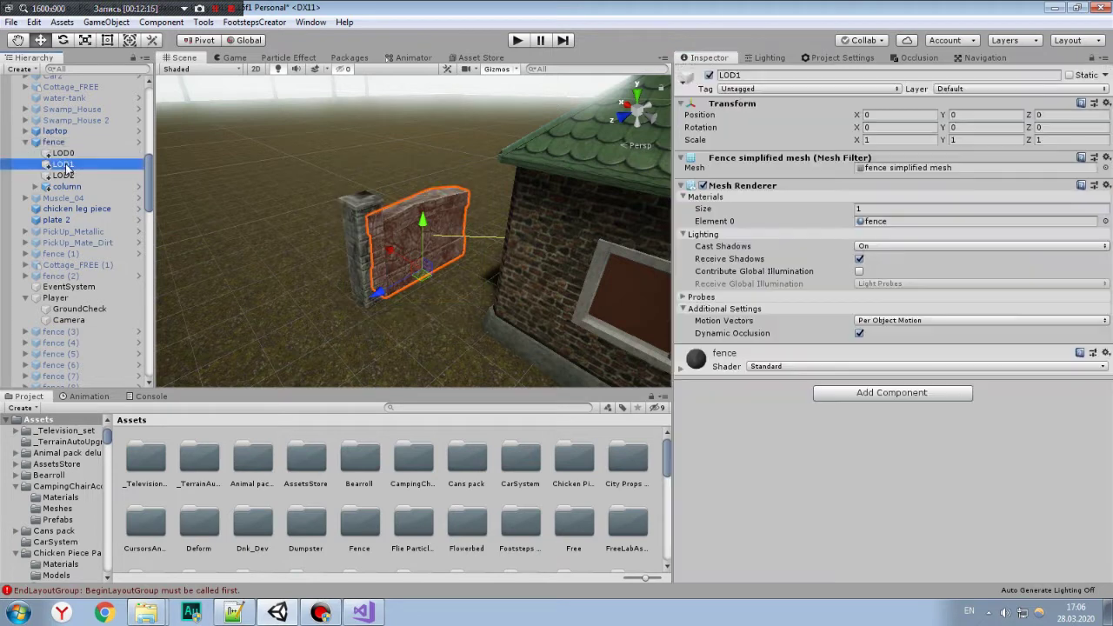
{"action": "left_click", "coordinate": [62, 175]}
{"action": "left_click", "coordinate": [52, 141]}
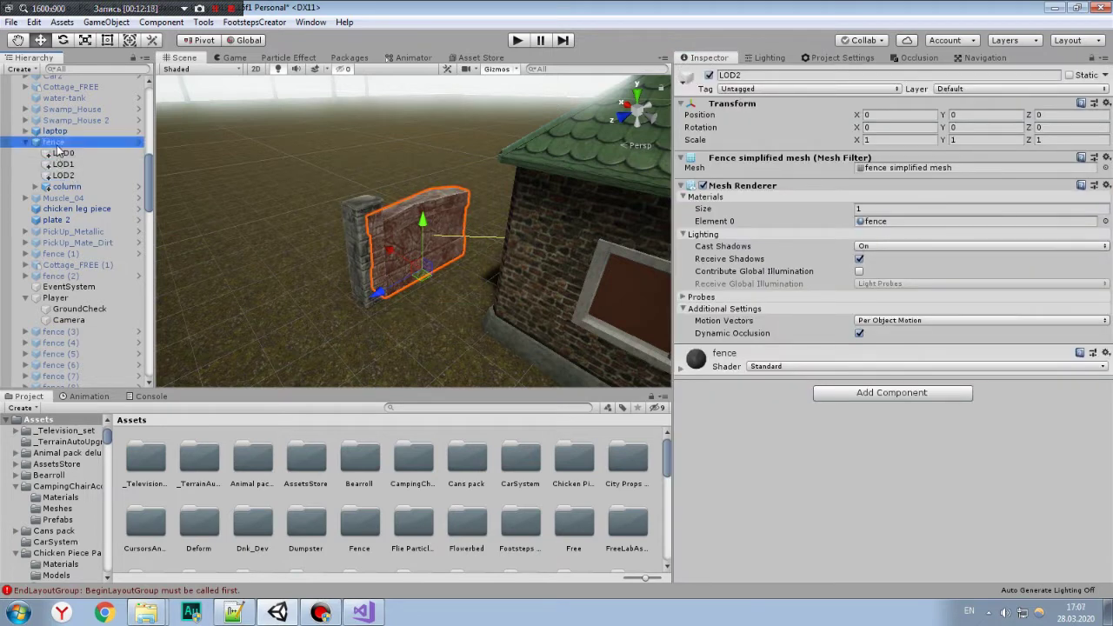
{"action": "left_click_drag", "start_coordinate": [1110, 169], "coordinate": [1111, 314]}
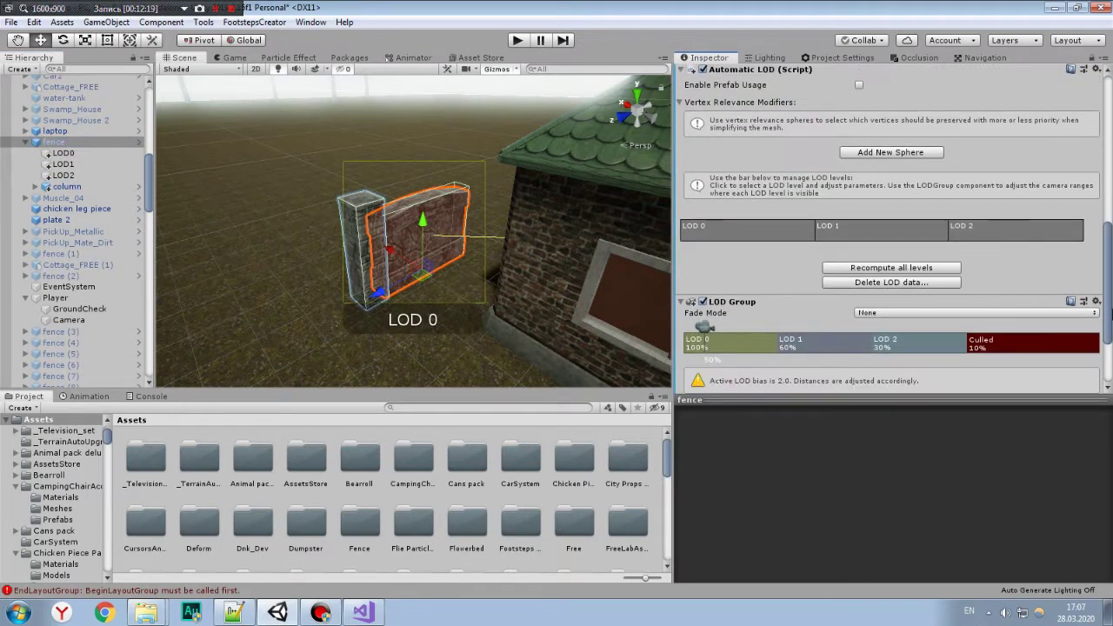
{"action": "left_click", "coordinate": [856, 85]}
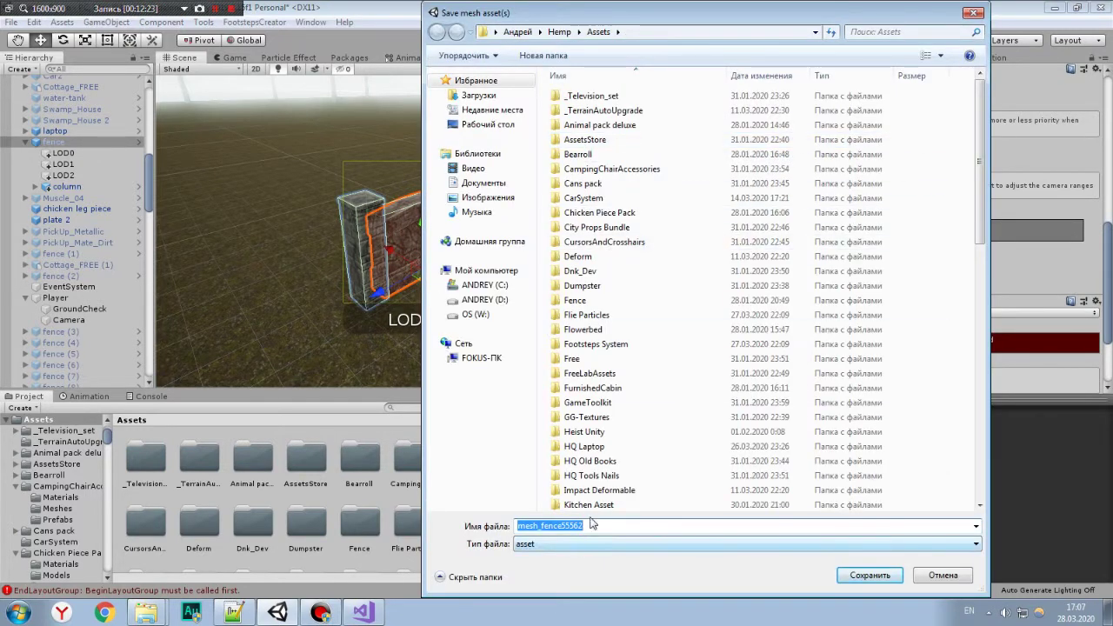
Edit the mesh asset file name, then dismiss the Save mesh asset(s) prompt without saving.
{"action": "left_click", "coordinate": [539, 527]}
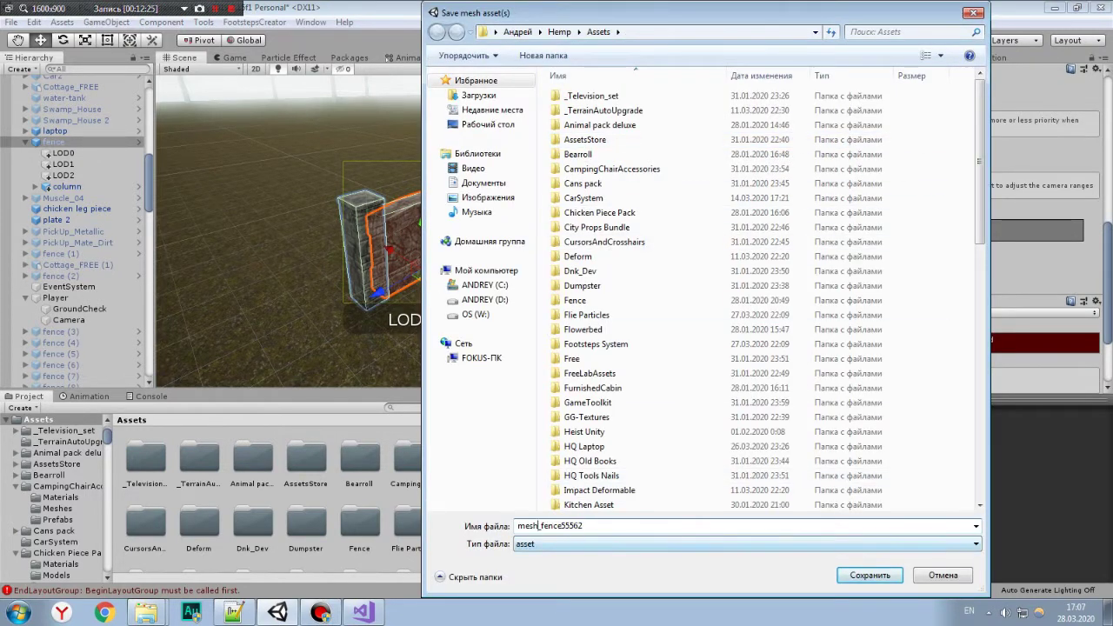
{"action": "double_click", "coordinate": [539, 526]}
{"action": "left_click", "coordinate": [584, 527]}
{"action": "left_click", "coordinate": [973, 12]}
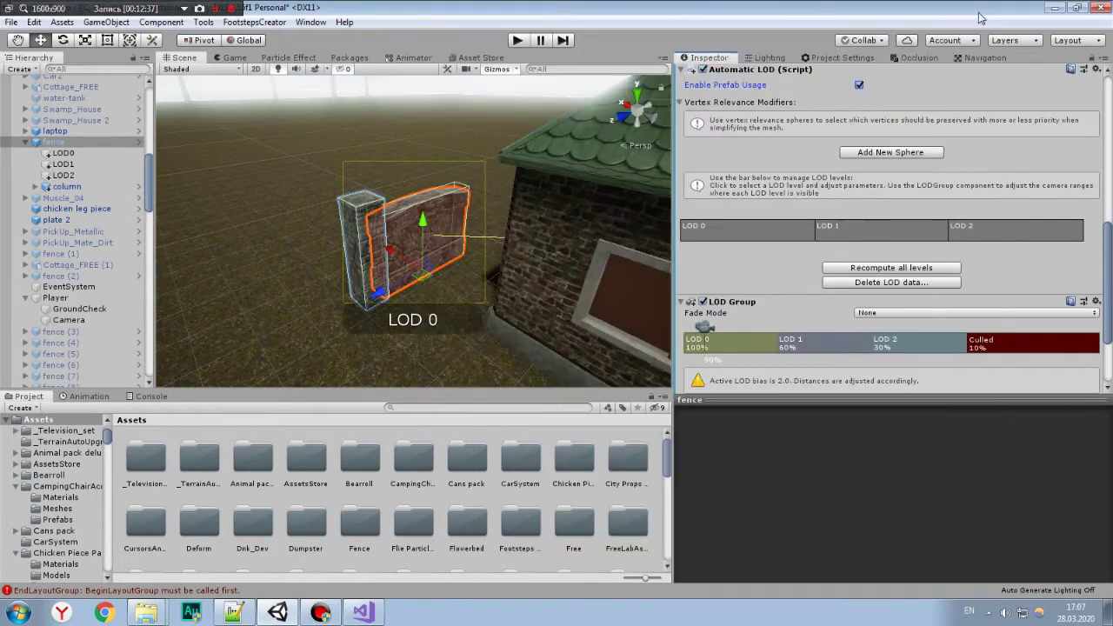
Navigate to the Pergola and slide it along X toward the shed.
{"action": "left_click", "coordinate": [644, 459]}
{"action": "left_click", "coordinate": [521, 261]}
{"action": "right_click_drag", "start_coordinate": [522, 261], "coordinate": [584, 267]}
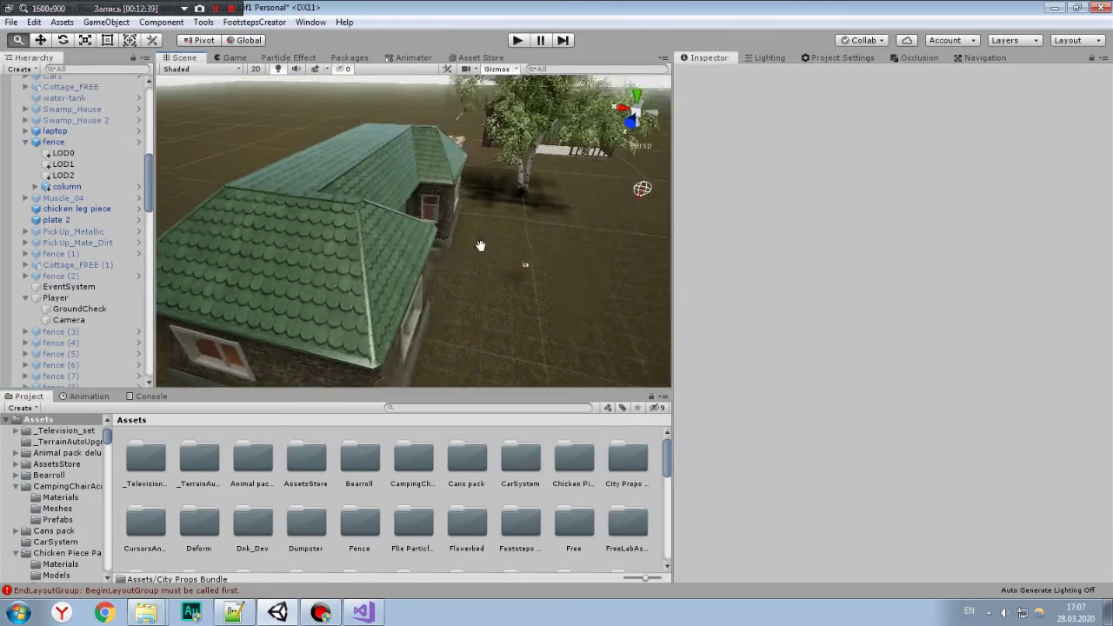
{"action": "left_click_drag", "start_coordinate": [584, 267], "coordinate": [255, 168]}
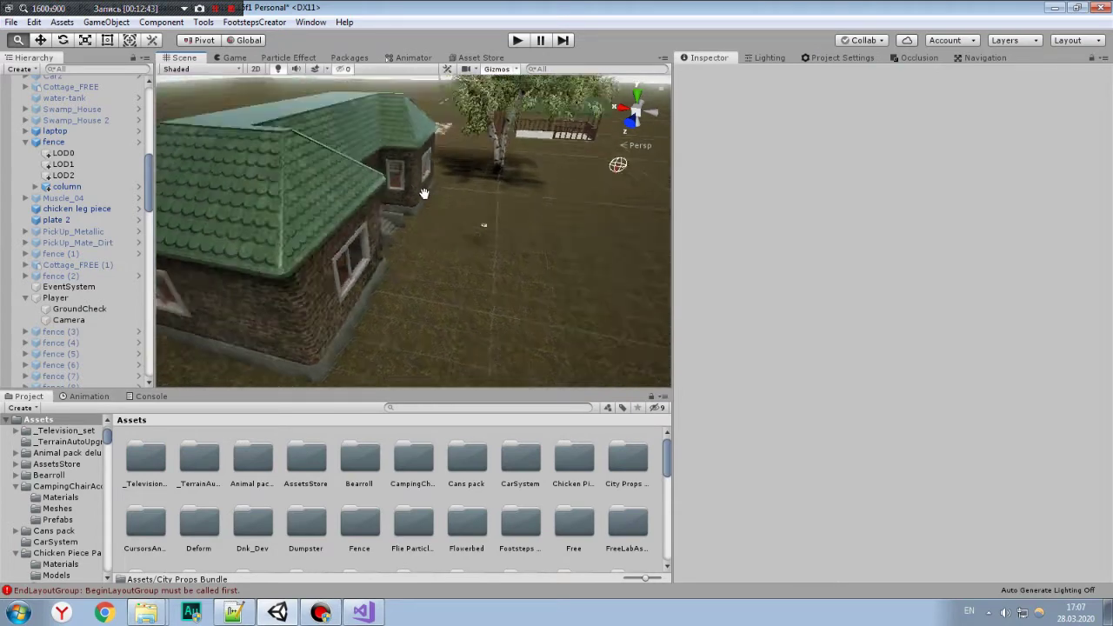
{"action": "mouse_move", "coordinate": [255, 168]}
{"action": "middle_mouse_down"}
{"action": "mouse_move", "coordinate": [597, 220]}
{"action": "mouse_move", "coordinate": [498, 219]}
{"action": "mouse_move", "coordinate": [240, 300]}
{"action": "middle_mouse_up"}
{"action": "scroll", "coordinate": [498, 219], "scroll_direction": "up", "scroll_amount": 3}
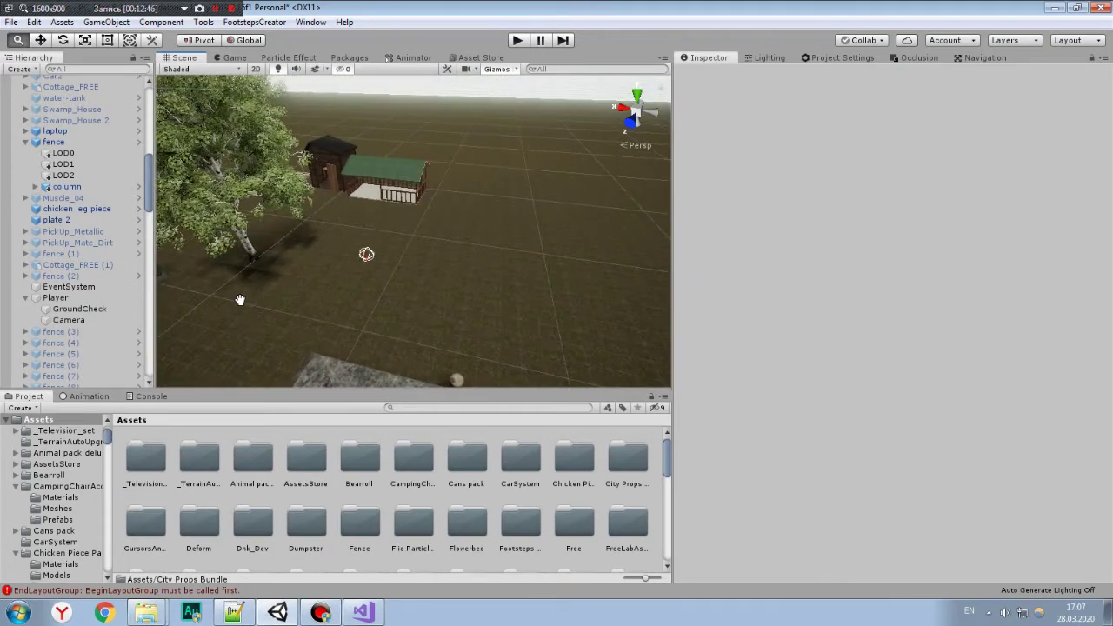
{"action": "left_click", "coordinate": [407, 180]}
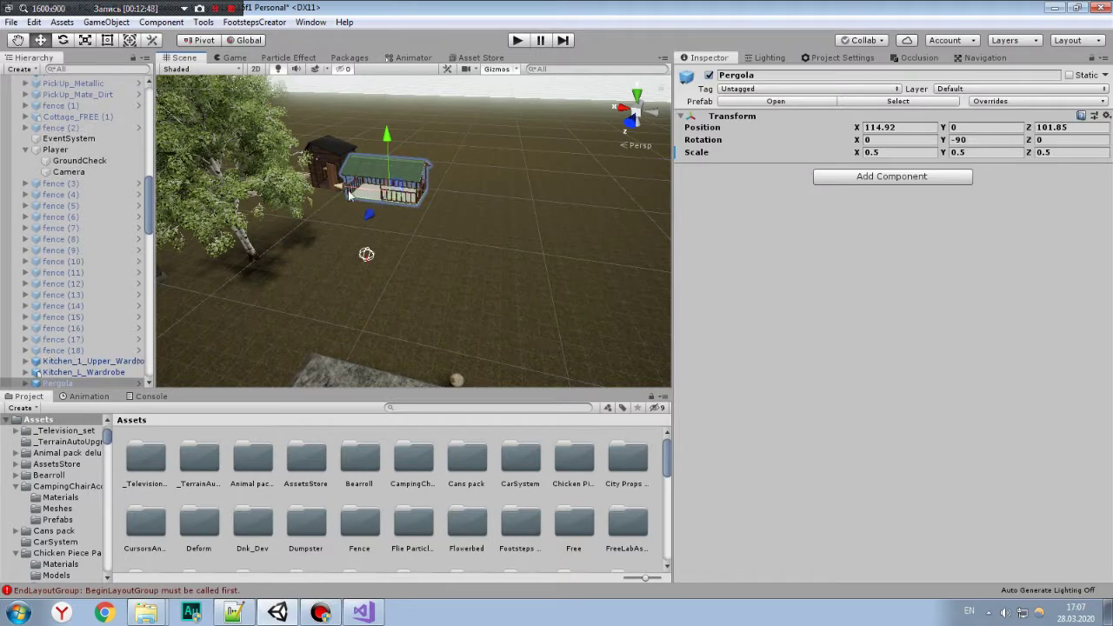
{"action": "left_click_drag", "start_coordinate": [352, 181], "coordinate": [369, 185]}
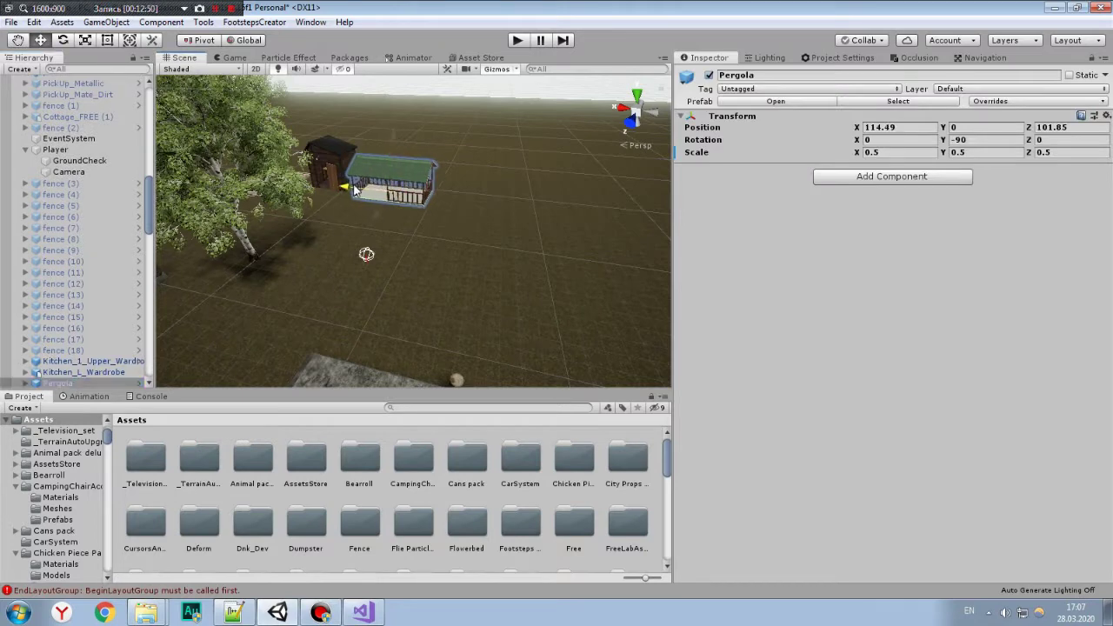
{"action": "middle_click_drag", "start_coordinate": [509, 348], "coordinate": [535, 373]}
{"action": "left_click", "coordinate": [368, 195]}
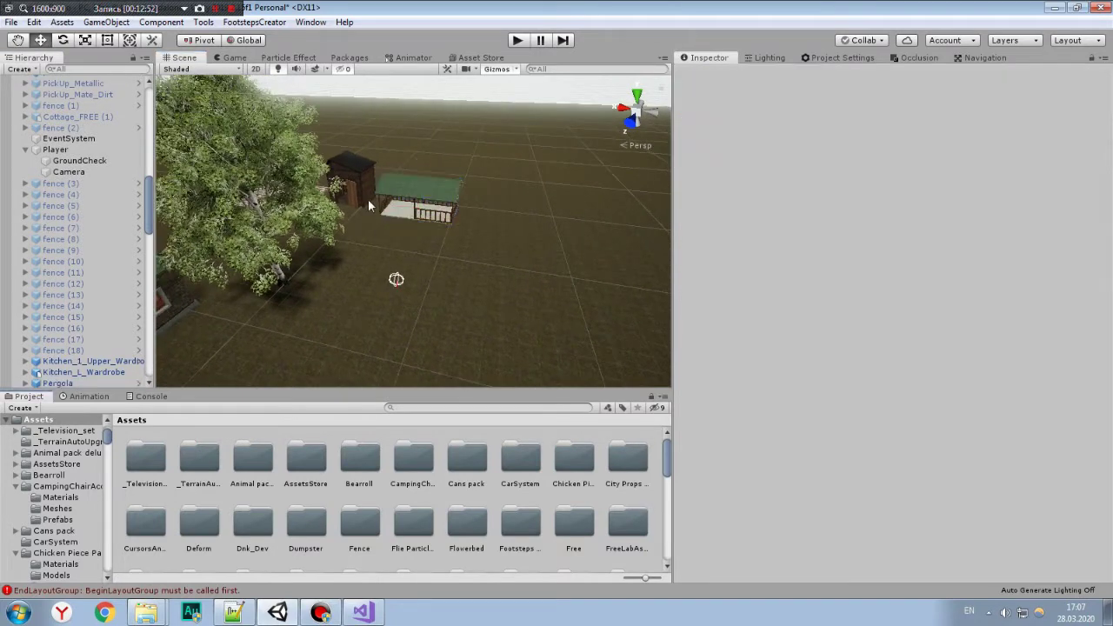
{"action": "left_click", "coordinate": [522, 318]}
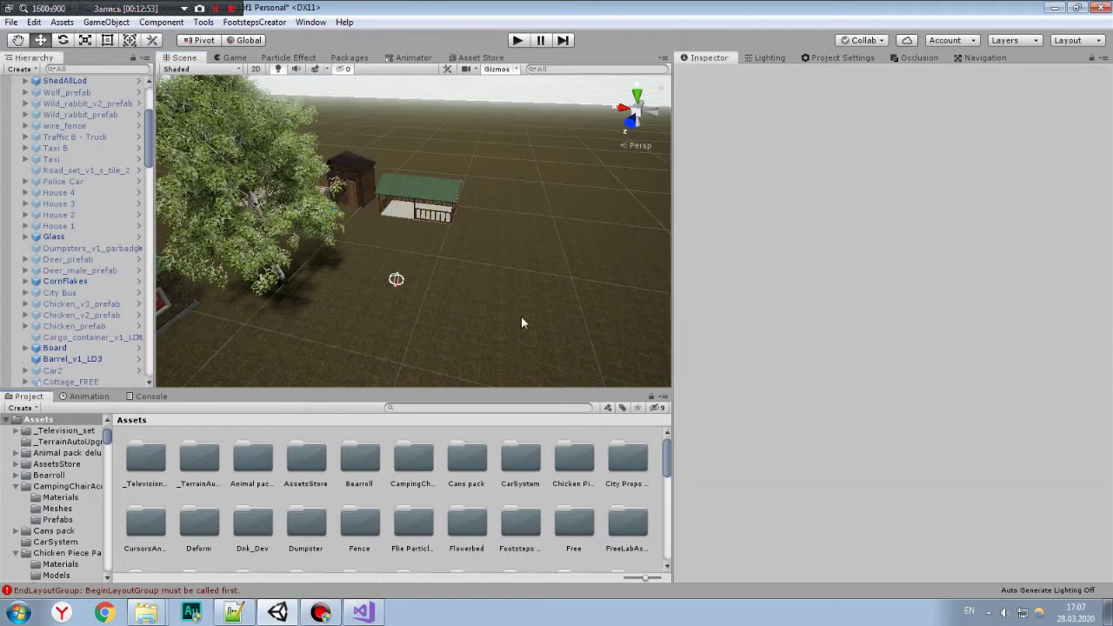
{"action": "left_click", "coordinate": [409, 194]}
Fly the camera under the pergola roof and select the Cube.014 roof beam.
{"action": "middle_click_drag", "start_coordinate": [540, 245], "coordinate": [633, 264]}
{"action": "left_click", "coordinate": [641, 437]}
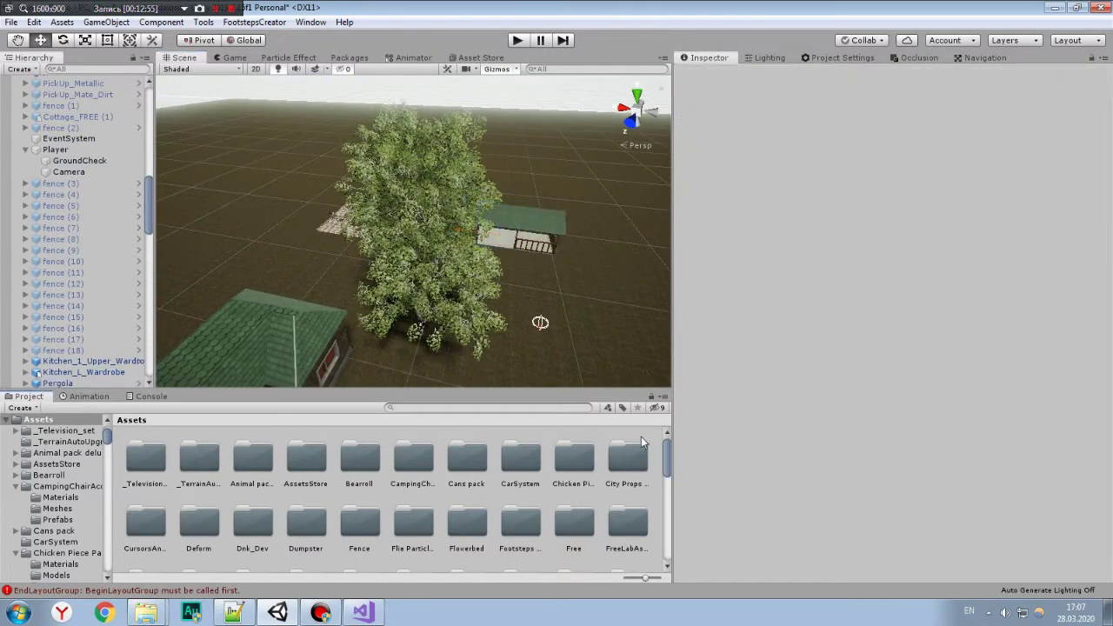
{"action": "mouse_move", "coordinate": [429, 201]}
{"action": "middle_mouse_down"}
{"action": "mouse_move", "coordinate": [337, 168]}
{"action": "mouse_move", "coordinate": [277, 259]}
{"action": "mouse_move", "coordinate": [261, 253]}
{"action": "middle_mouse_up"}
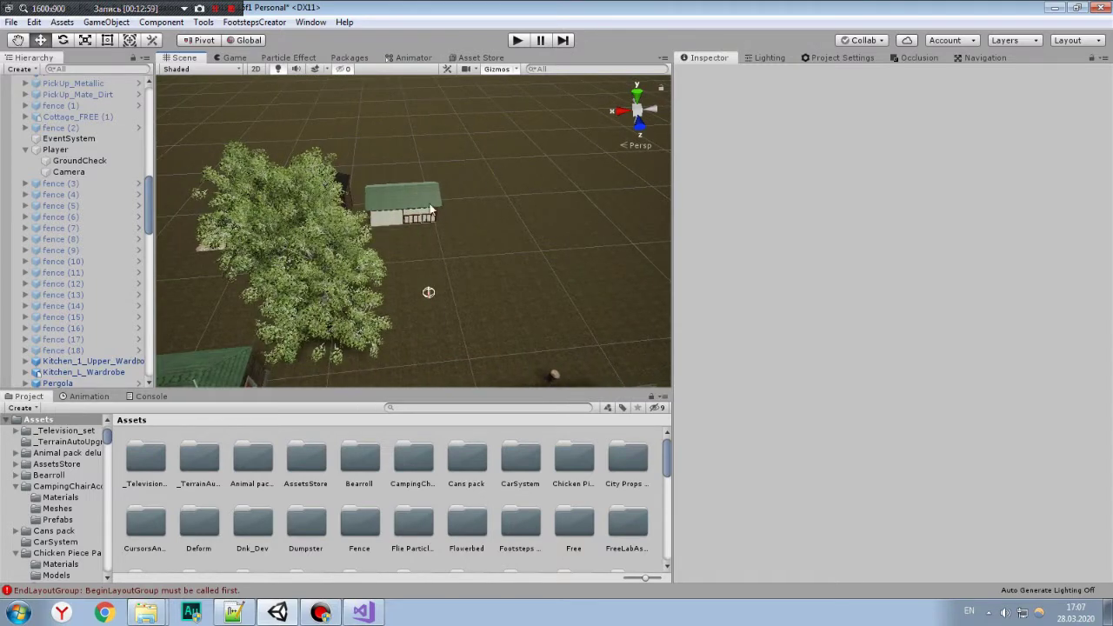
{"action": "scroll", "coordinate": [387, 203], "scroll_direction": "up", "scroll_amount": 3}
{"action": "scroll", "coordinate": [387, 204], "scroll_direction": "up", "scroll_amount": 3}
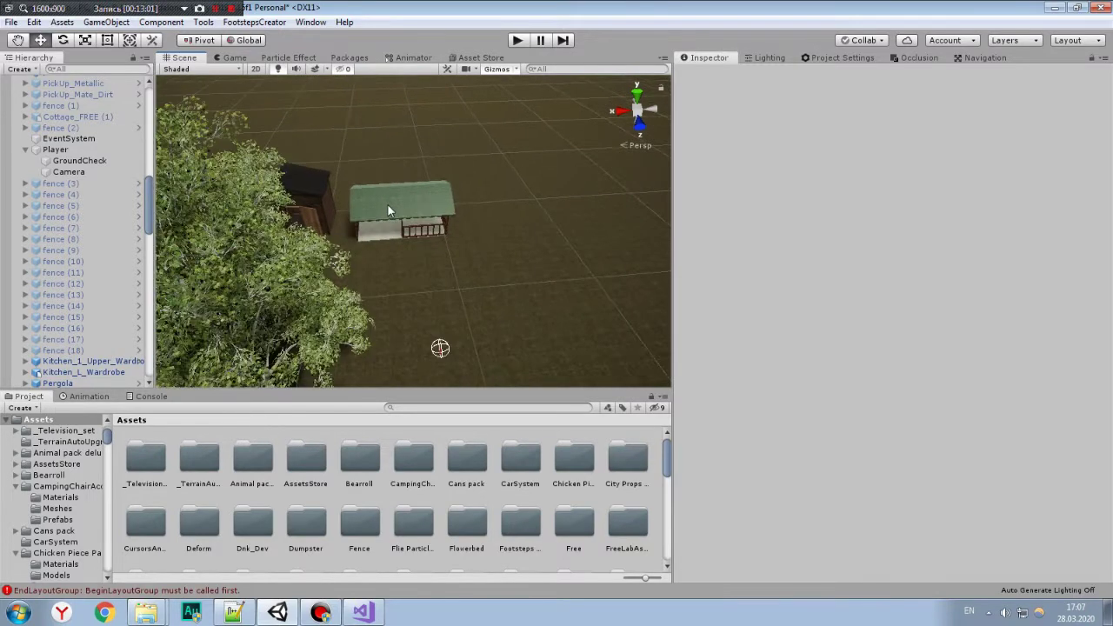
{"action": "scroll", "coordinate": [365, 228], "scroll_direction": "up", "scroll_amount": 3}
{"action": "scroll", "coordinate": [368, 228], "scroll_direction": "up", "scroll_amount": 2}
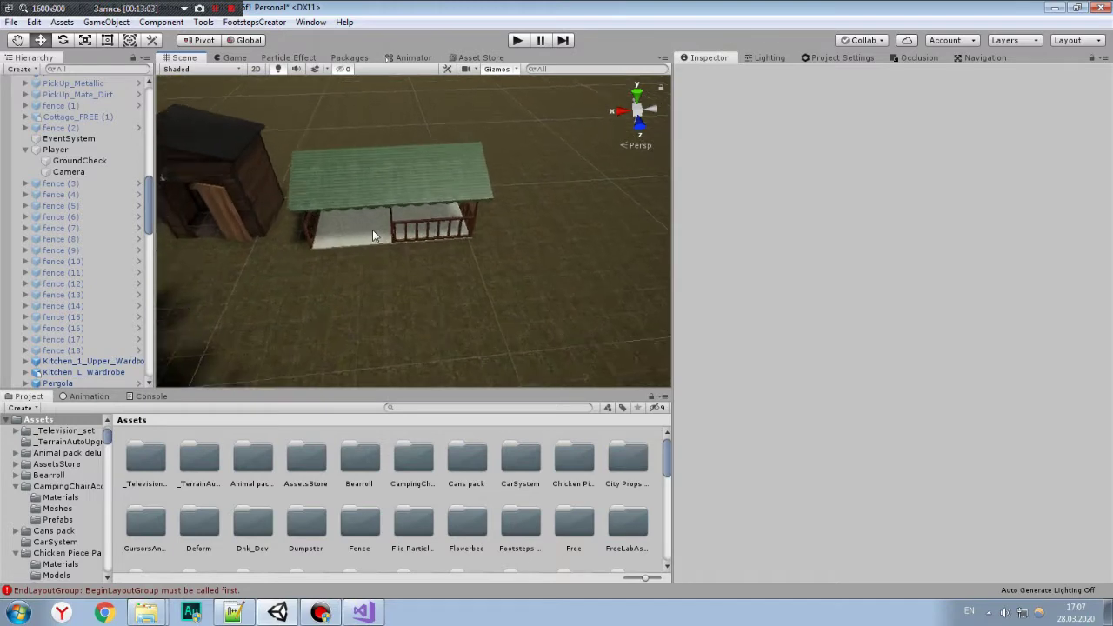
{"action": "scroll", "coordinate": [373, 229], "scroll_direction": "up", "scroll_amount": 2}
{"action": "scroll", "coordinate": [374, 233], "scroll_direction": "up", "scroll_amount": 3}
{"action": "mouse_move", "coordinate": [375, 233]}
{"action": "right_mouse_down"}
{"action": "mouse_move", "coordinate": [364, 149]}
{"action": "mouse_move", "coordinate": [498, 178]}
{"action": "mouse_move", "coordinate": [392, 174]}
{"action": "mouse_move", "coordinate": [391, 99]}
{"action": "mouse_move", "coordinate": [442, 183]}
{"action": "mouse_move", "coordinate": [405, 179]}
{"action": "right_mouse_up"}
{"action": "mouse_move", "coordinate": [487, 144]}
{"action": "right_mouse_down"}
{"action": "mouse_move", "coordinate": [300, 141]}
{"action": "mouse_move", "coordinate": [478, 180]}
{"action": "right_mouse_up"}
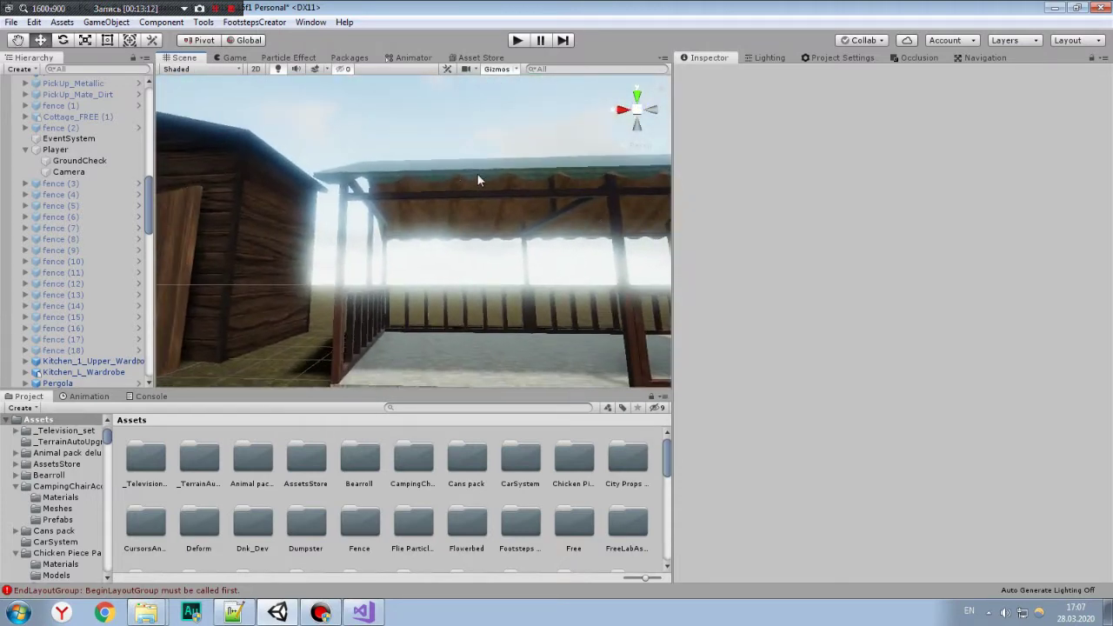
{"action": "left_click", "coordinate": [549, 214]}
{"action": "left_click", "coordinate": [551, 216]}
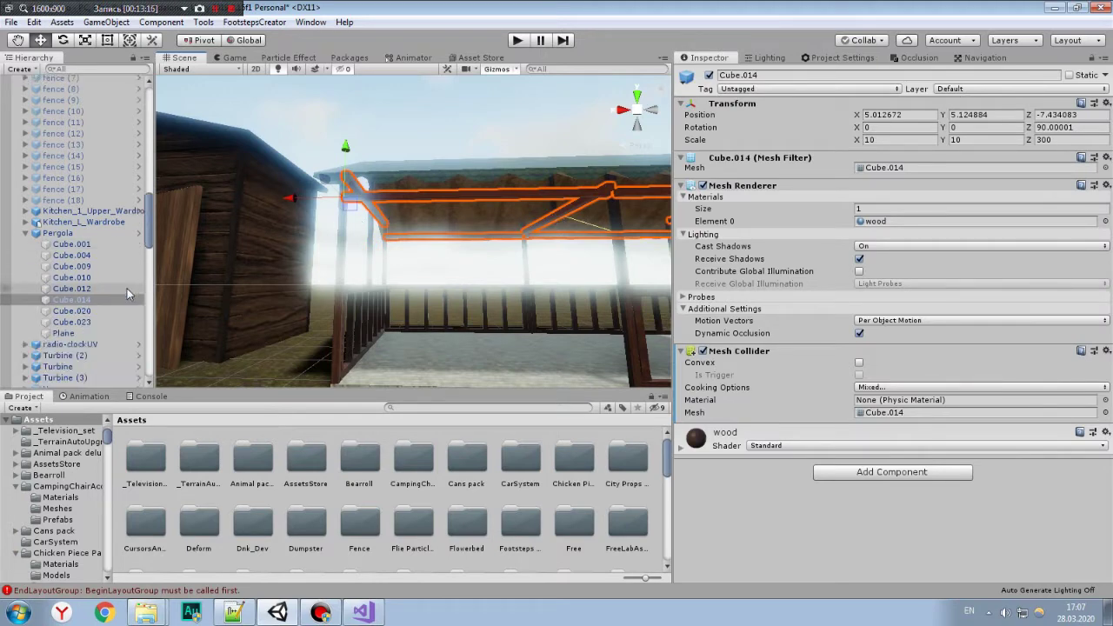
{"action": "left_click", "coordinate": [657, 469]}
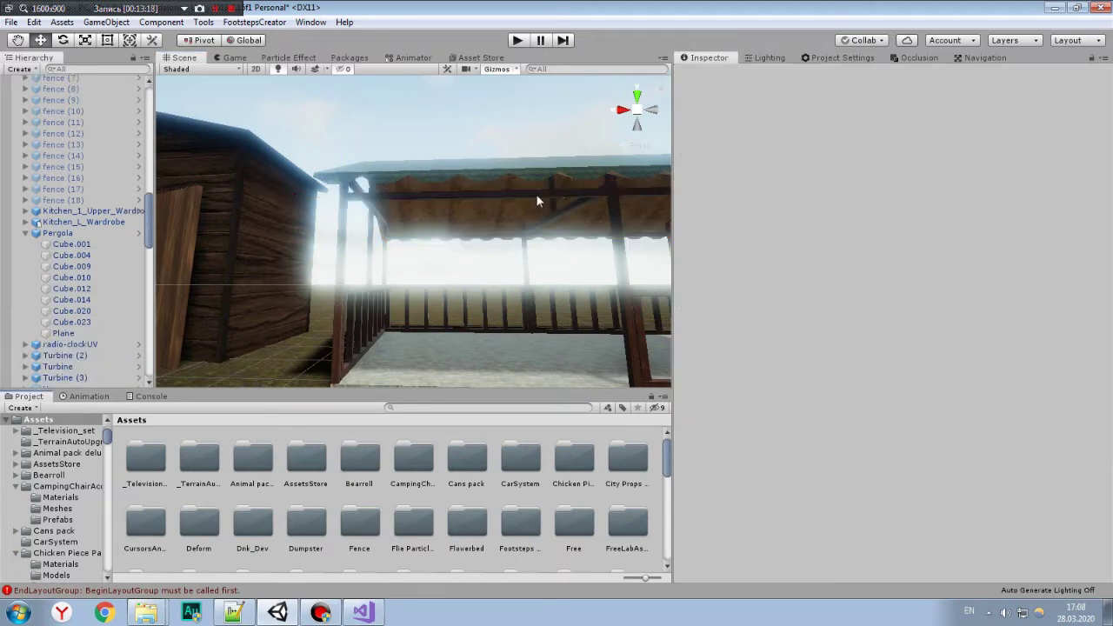
{"action": "right_click_drag", "start_coordinate": [537, 197], "coordinate": [534, 258]}
{"action": "left_click", "coordinate": [525, 230]}
{"action": "key", "text": "f"}
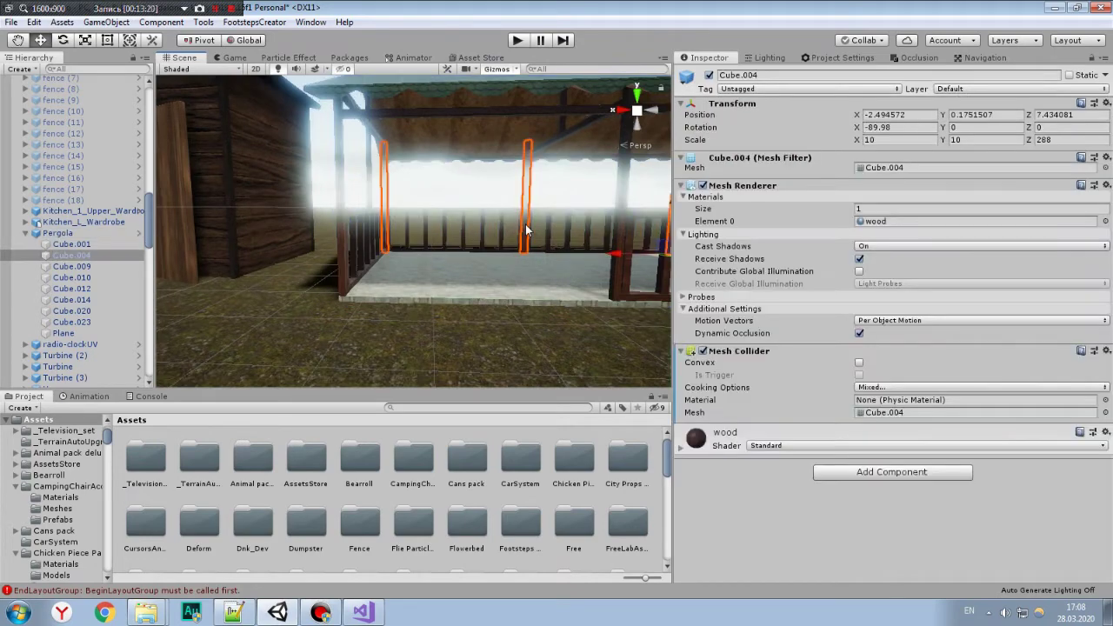
{"action": "mouse_move", "coordinate": [525, 224]}
{"action": "middle_mouse_down"}
{"action": "mouse_move", "coordinate": [482, 238]}
{"action": "mouse_move", "coordinate": [554, 242]}
{"action": "middle_mouse_up"}
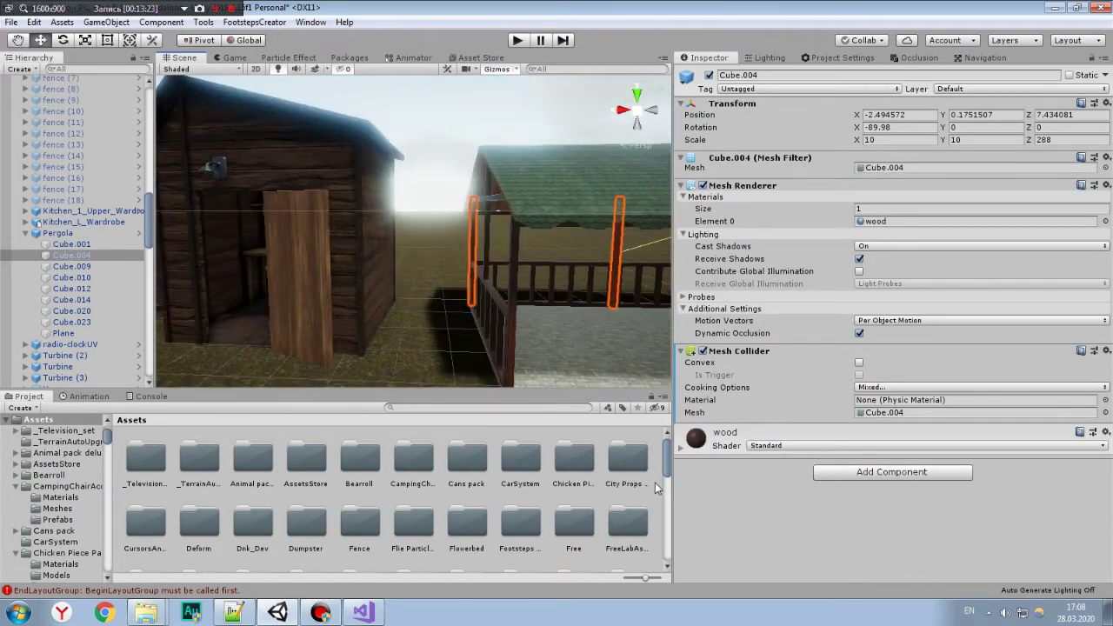
{"action": "left_click", "coordinate": [655, 482]}
{"action": "mouse_move", "coordinate": [358, 250]}
{"action": "right_mouse_down"}
{"action": "mouse_move", "coordinate": [511, 249]}
{"action": "mouse_move", "coordinate": [527, 266]}
{"action": "right_mouse_up"}
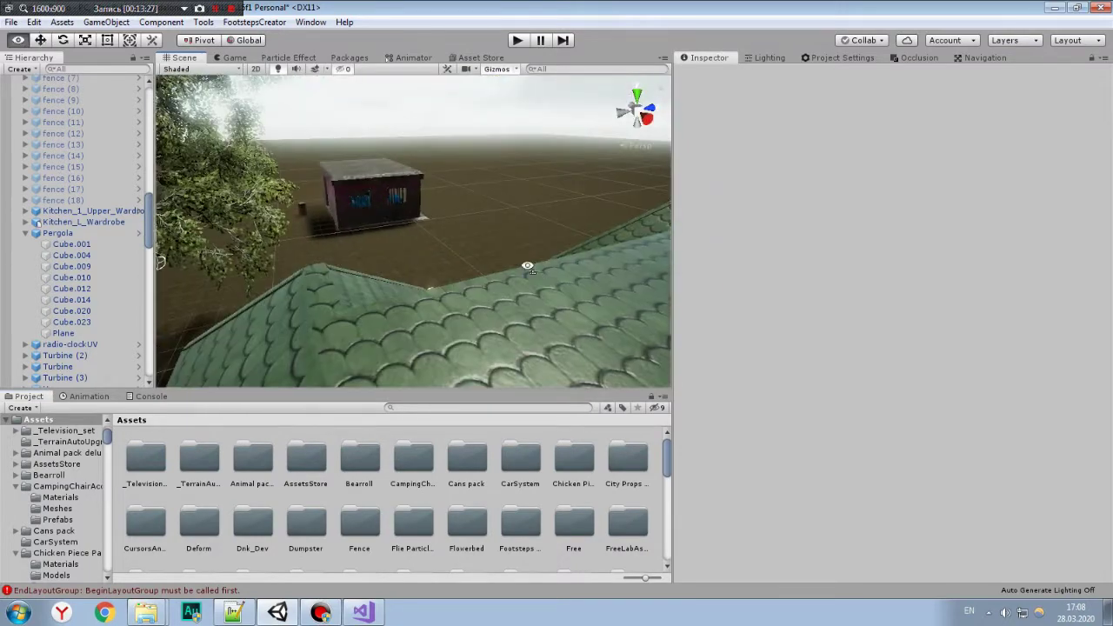
{"action": "mouse_move", "coordinate": [527, 266]}
{"action": "right_mouse_down"}
{"action": "mouse_move", "coordinate": [427, 258]}
{"action": "mouse_move", "coordinate": [412, 293]}
{"action": "right_mouse_up"}
{"action": "left_click", "coordinate": [402, 232]}
Select the roof object крыша and open its крыша 1 material settings.
{"action": "left_click", "coordinate": [413, 293]}
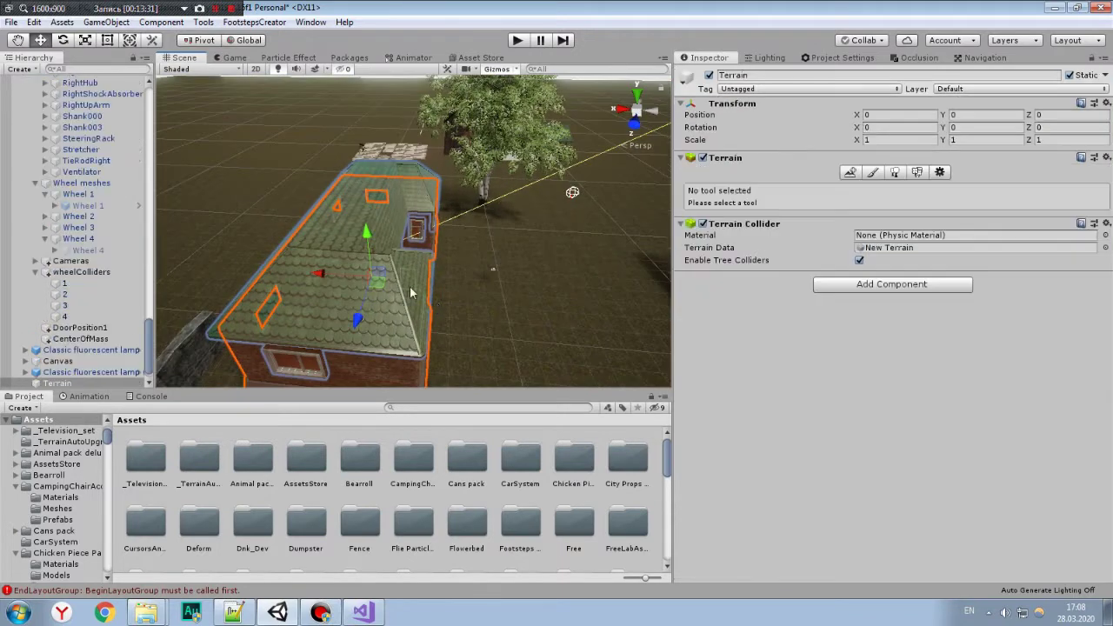
{"action": "left_click", "coordinate": [409, 291]}
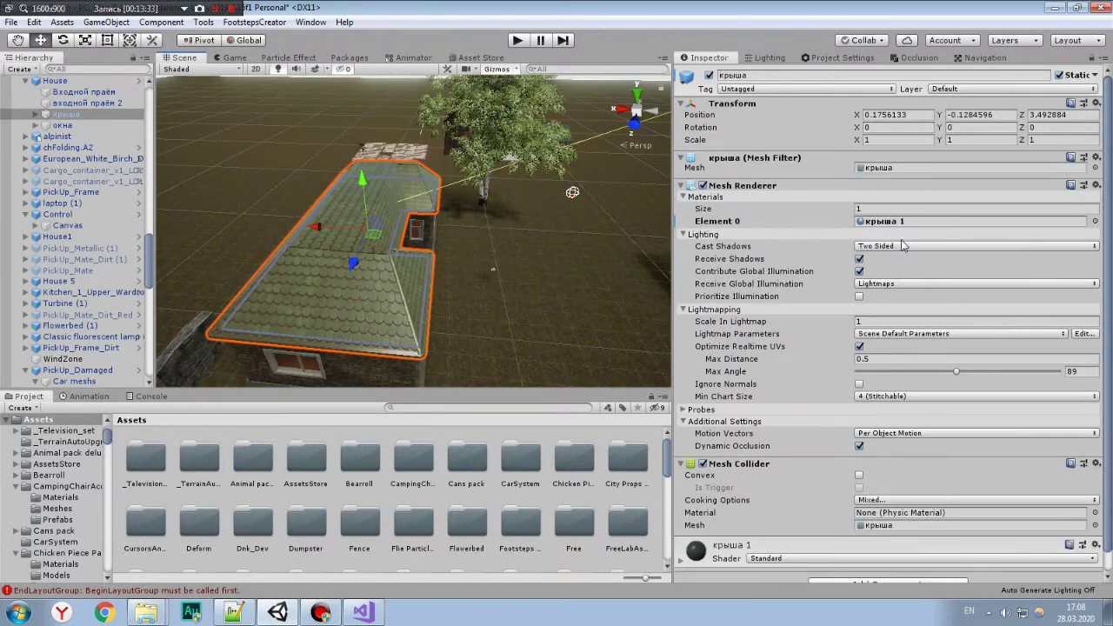
{"action": "left_click", "coordinate": [904, 221]}
{"action": "left_click", "coordinate": [244, 481]}
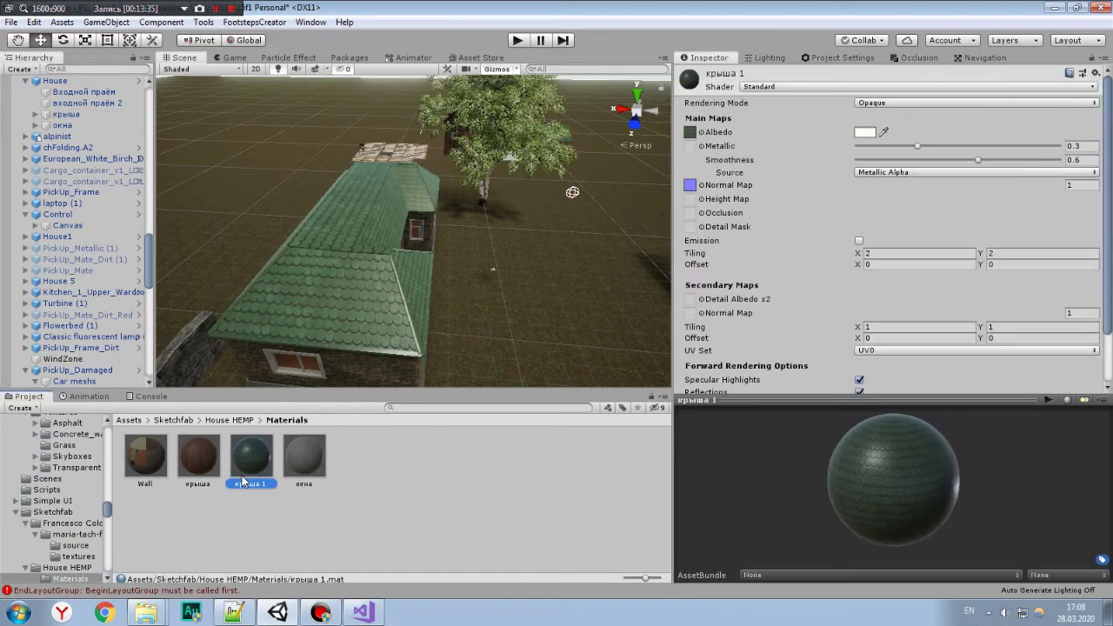
Select the house and open its Wall material settings.
{"action": "mouse_move", "coordinate": [348, 322]}
{"action": "left_mouse_down", "text": "alt"}
{"action": "mouse_move", "coordinate": [451, 314]}
{"action": "mouse_move", "coordinate": [405, 293]}
{"action": "left_mouse_up", "text": "alt"}
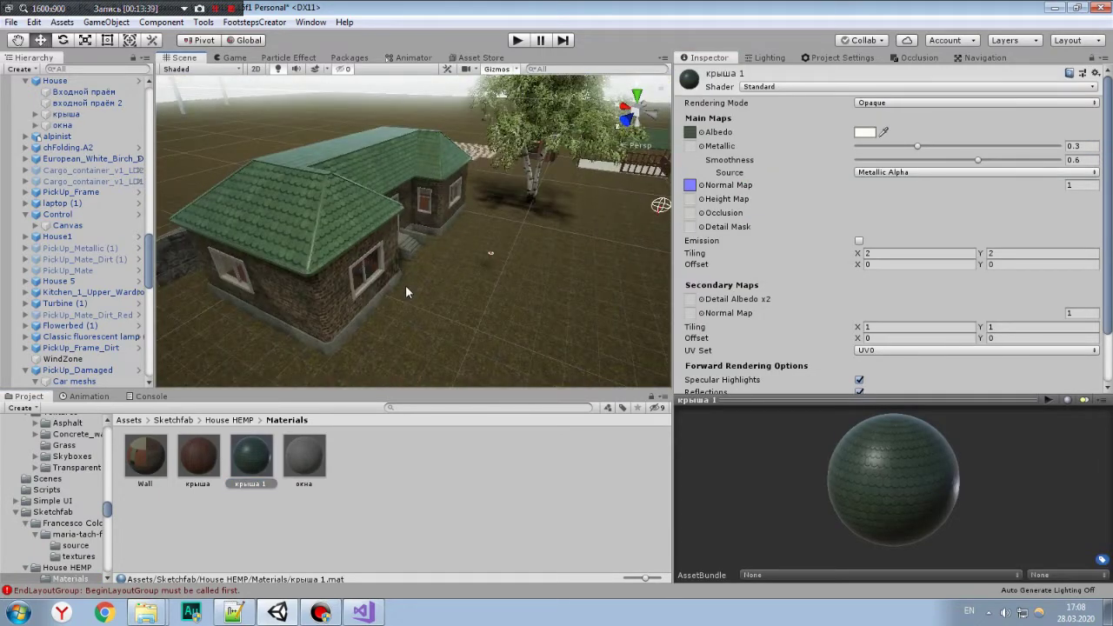
{"action": "left_click", "coordinate": [316, 237]}
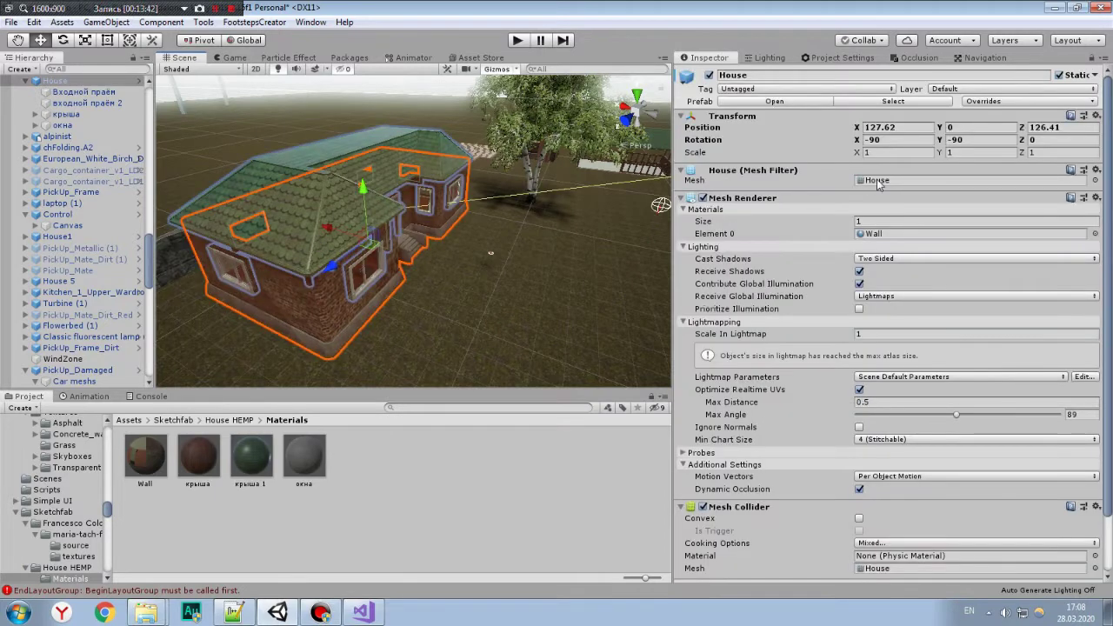
{"action": "left_click", "coordinate": [877, 235]}
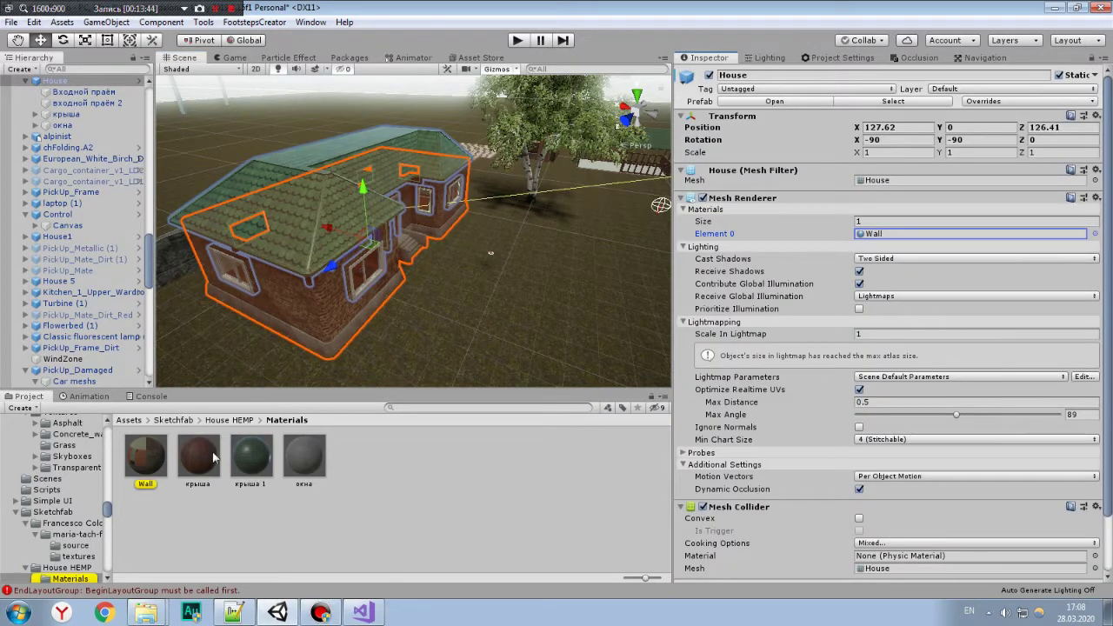
{"action": "left_click", "coordinate": [146, 461]}
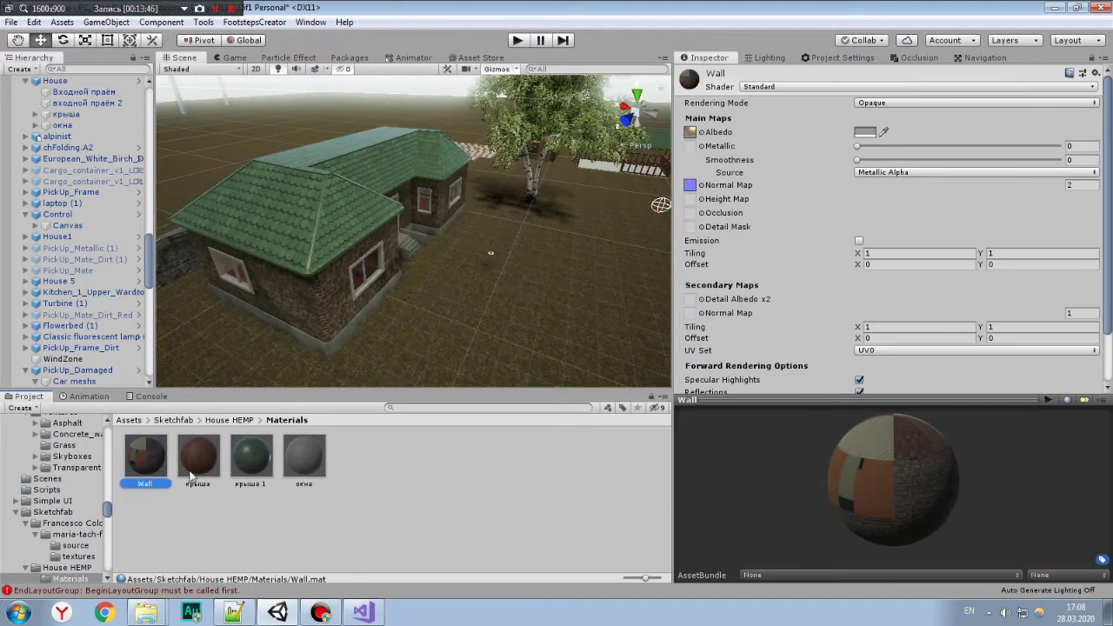
Open the house's textures folder and apply the крыша texture as the roof's albedo.
{"action": "left_click", "coordinate": [253, 470]}
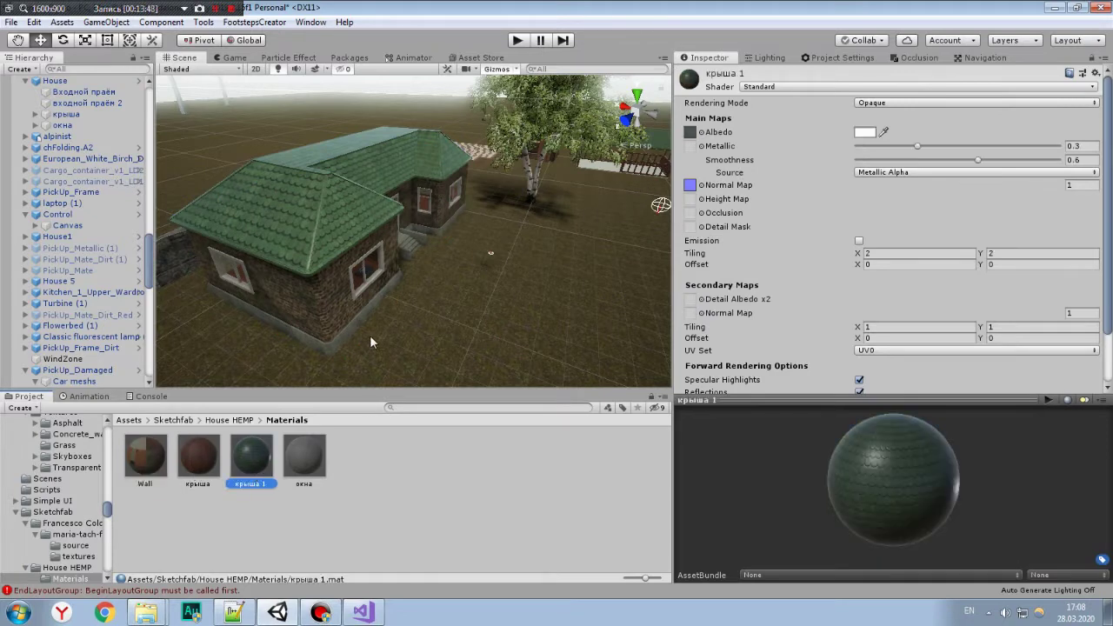
{"action": "left_click", "coordinate": [230, 420]}
{"action": "double_click", "coordinate": [252, 456]}
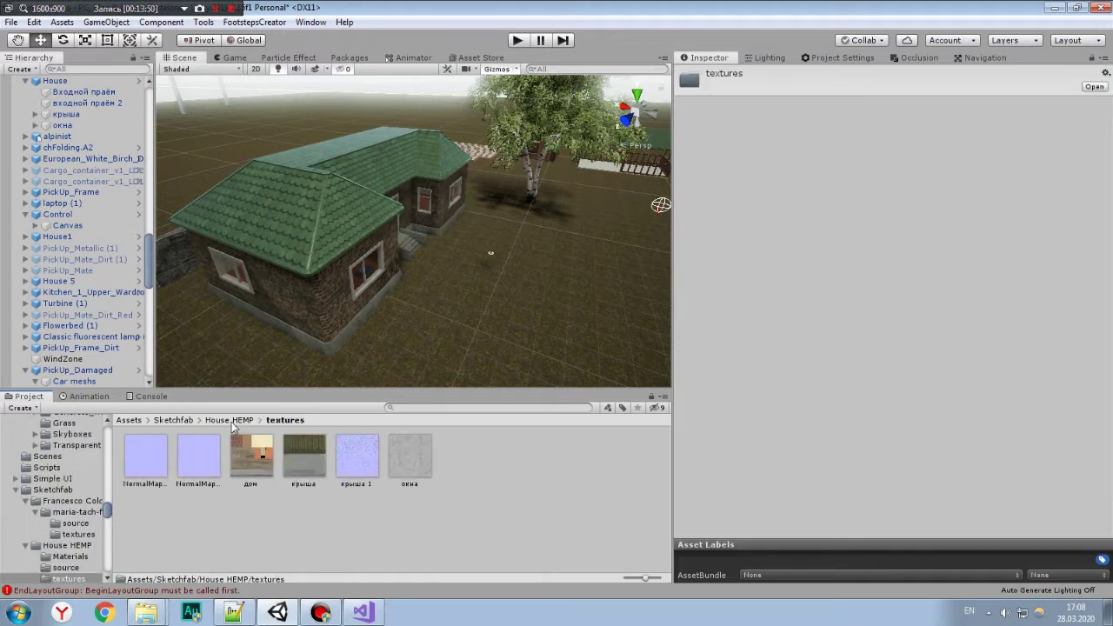
{"action": "left_click", "coordinate": [295, 196]}
{"action": "left_click", "coordinate": [307, 194]}
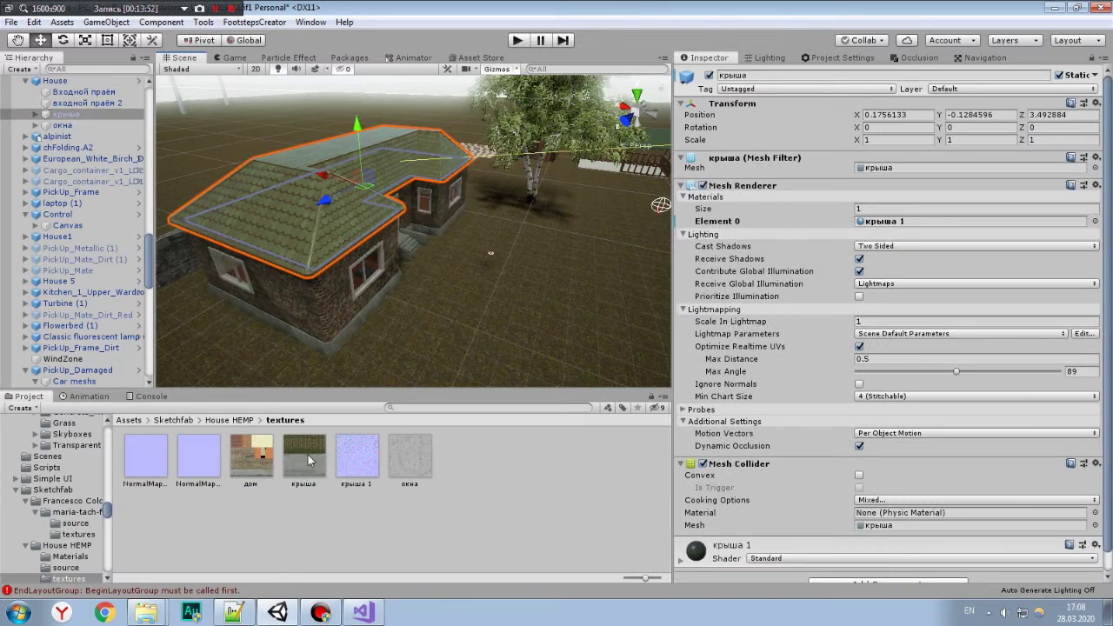
{"action": "scroll", "coordinate": [714, 554], "scroll_direction": "down", "scroll_amount": 5}
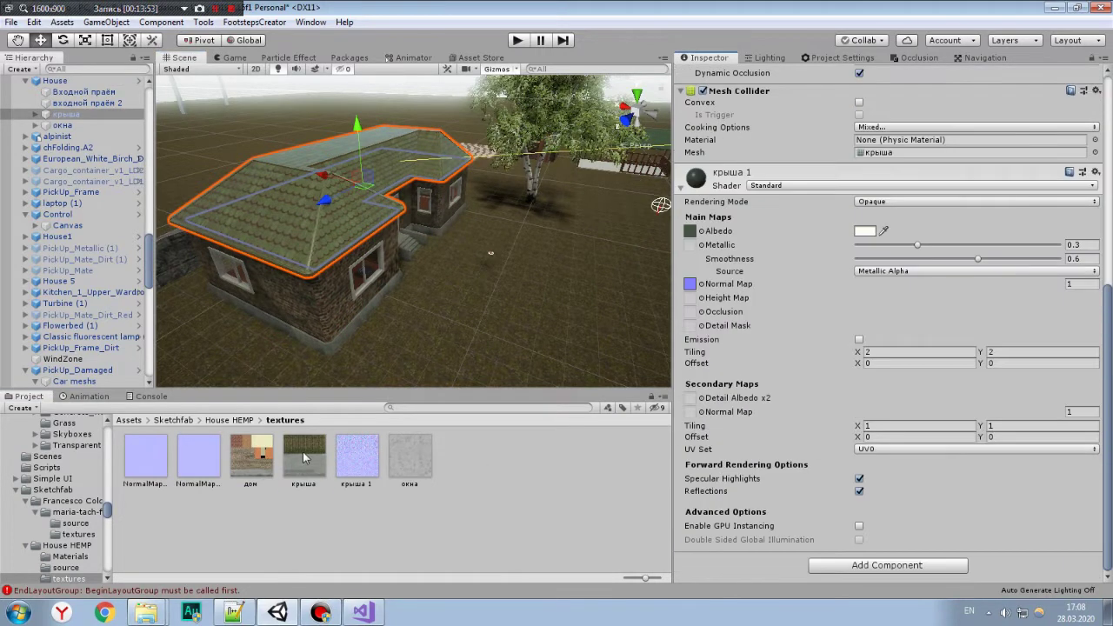
{"action": "left_click_drag", "start_coordinate": [304, 458], "coordinate": [691, 230]}
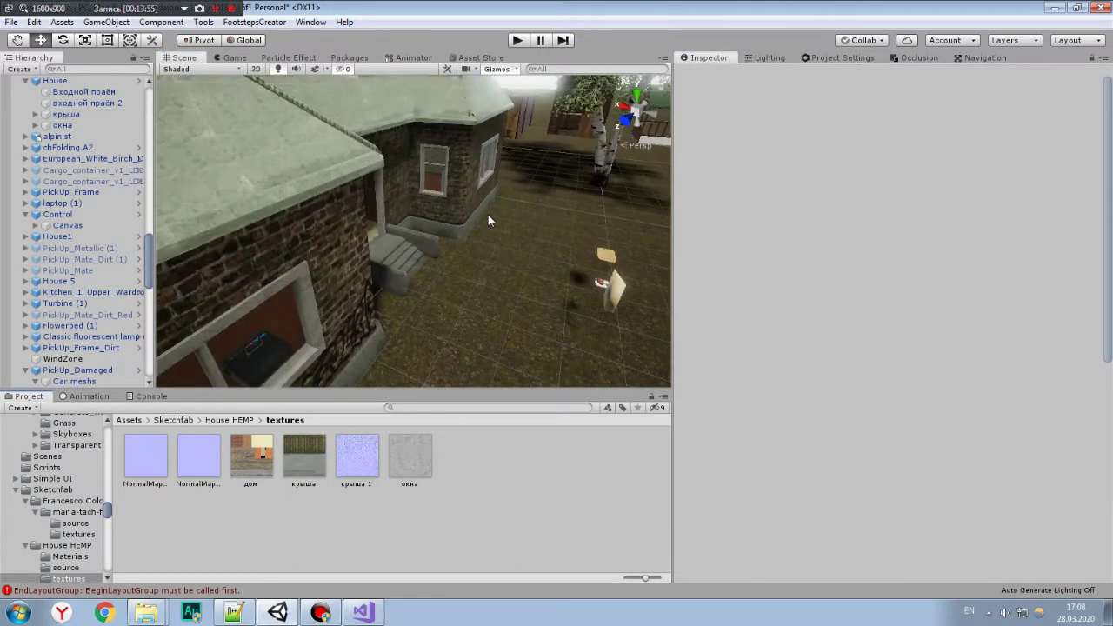
{"action": "scroll", "coordinate": [487, 220], "scroll_direction": "down", "scroll_amount": 5}
Reselect the roof and edit the крыша 1 material's tiling X and Y values.
{"action": "left_click_drag", "start_coordinate": [487, 220], "coordinate": [451, 197], "text": "alt"}
{"action": "left_click", "coordinate": [451, 198]}
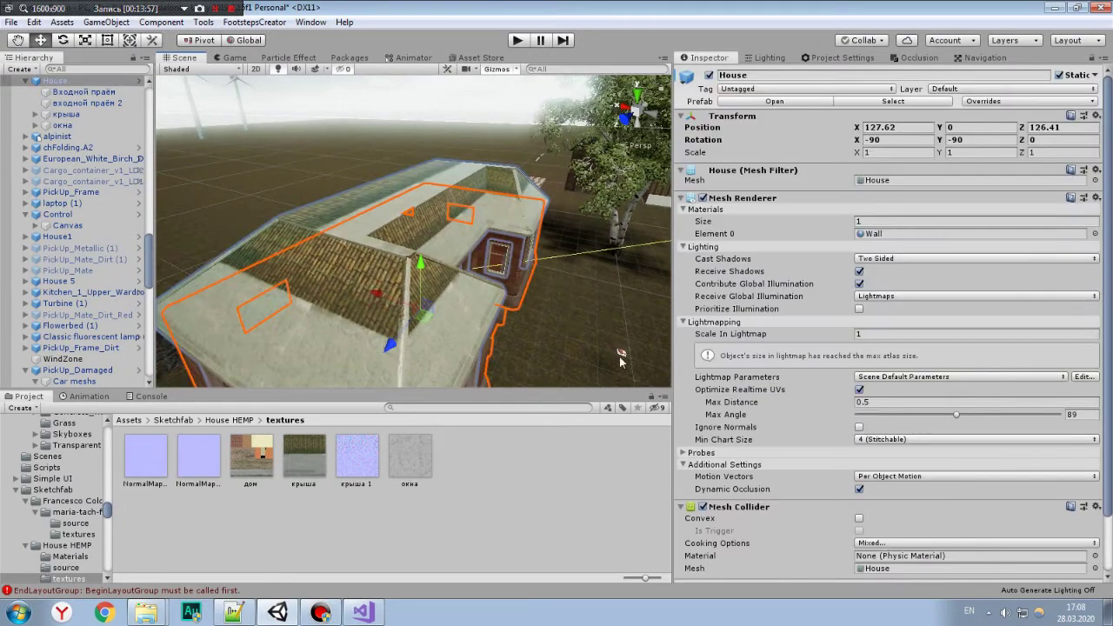
{"action": "left_click", "coordinate": [476, 310]}
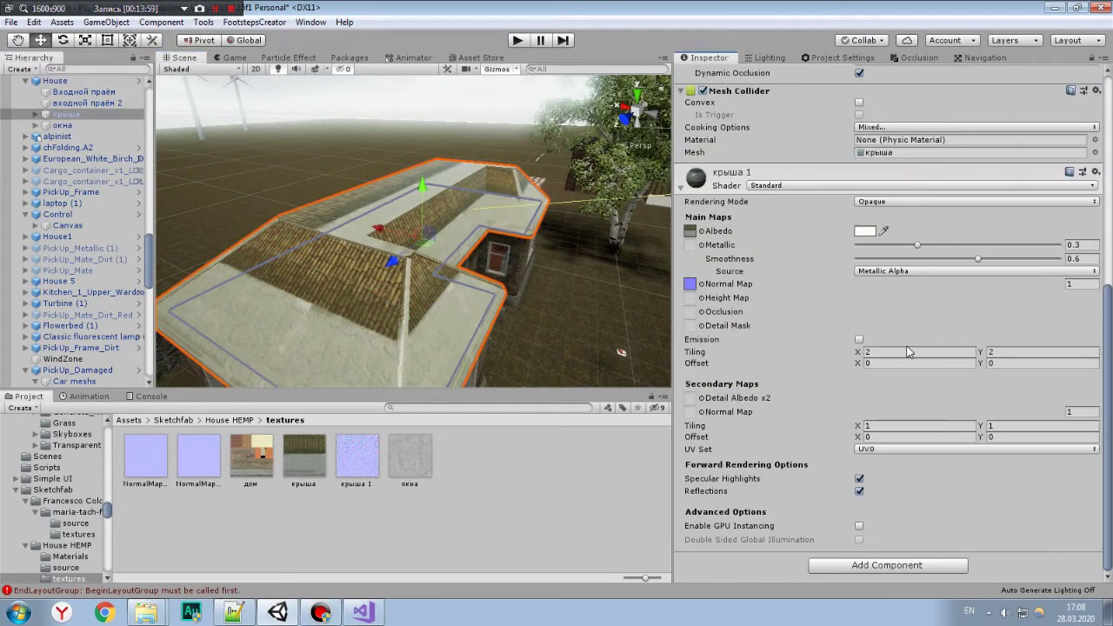
{"action": "left_click", "coordinate": [913, 351]}
{"action": "type", "text": "1"}
{"action": "key", "text": "Tab"}
{"action": "type", "text": "1"}
Deselect to check the retiled roof, then reselect it and pull back to view the whole house.
{"action": "left_click", "coordinate": [628, 471]}
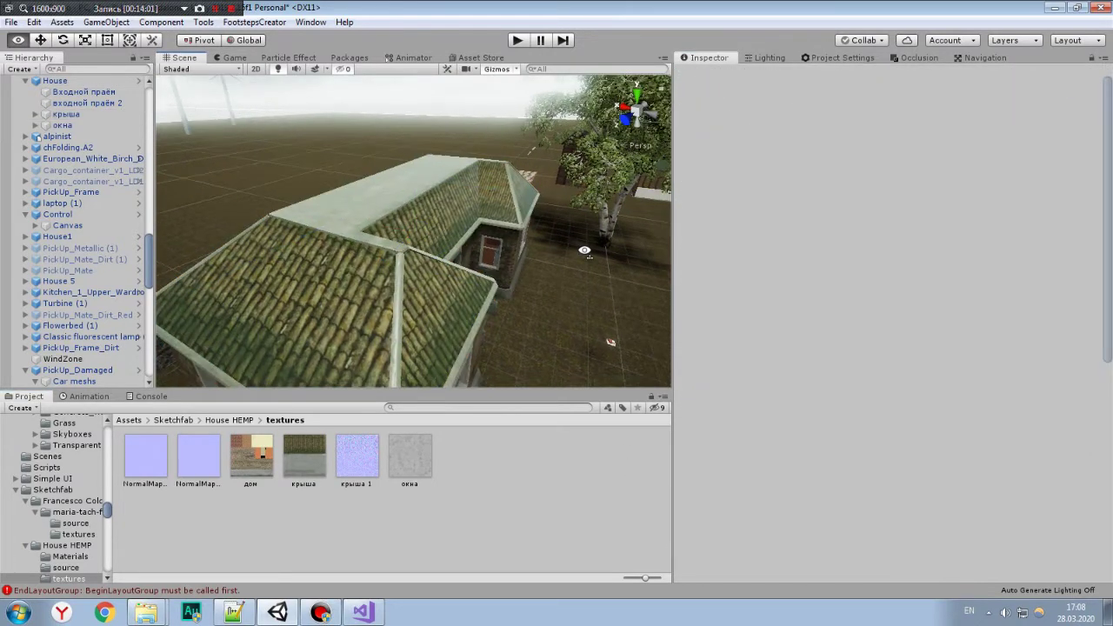
{"action": "scroll", "coordinate": [457, 261], "scroll_direction": "up", "scroll_amount": 5}
{"action": "scroll", "coordinate": [457, 261], "scroll_direction": "down", "scroll_amount": 3}
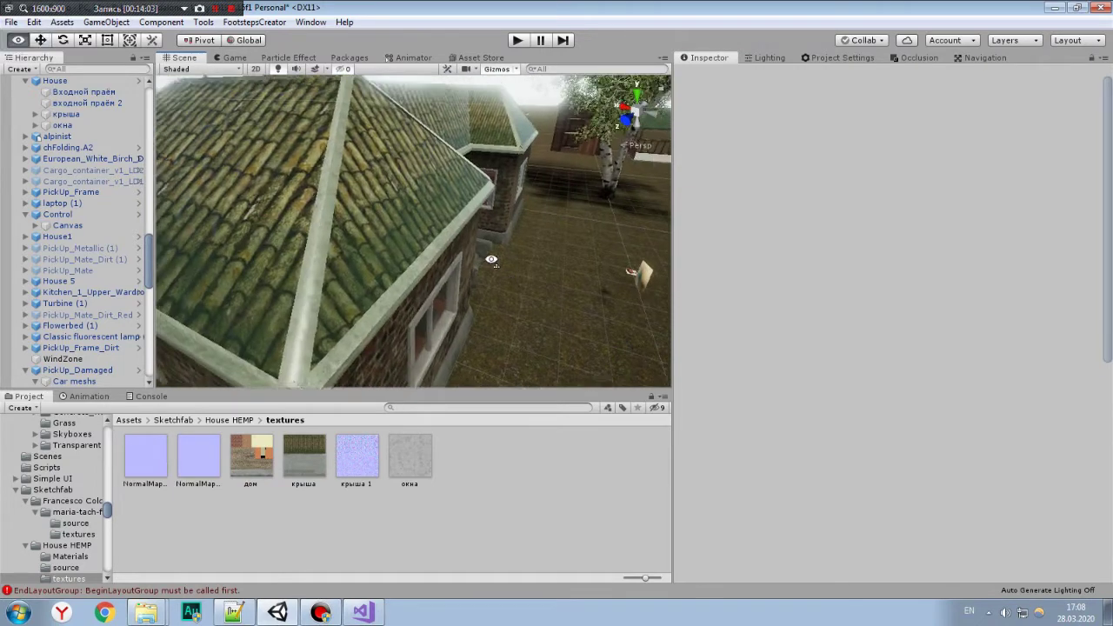
{"action": "scroll", "coordinate": [460, 235], "scroll_direction": "down", "scroll_amount": 3}
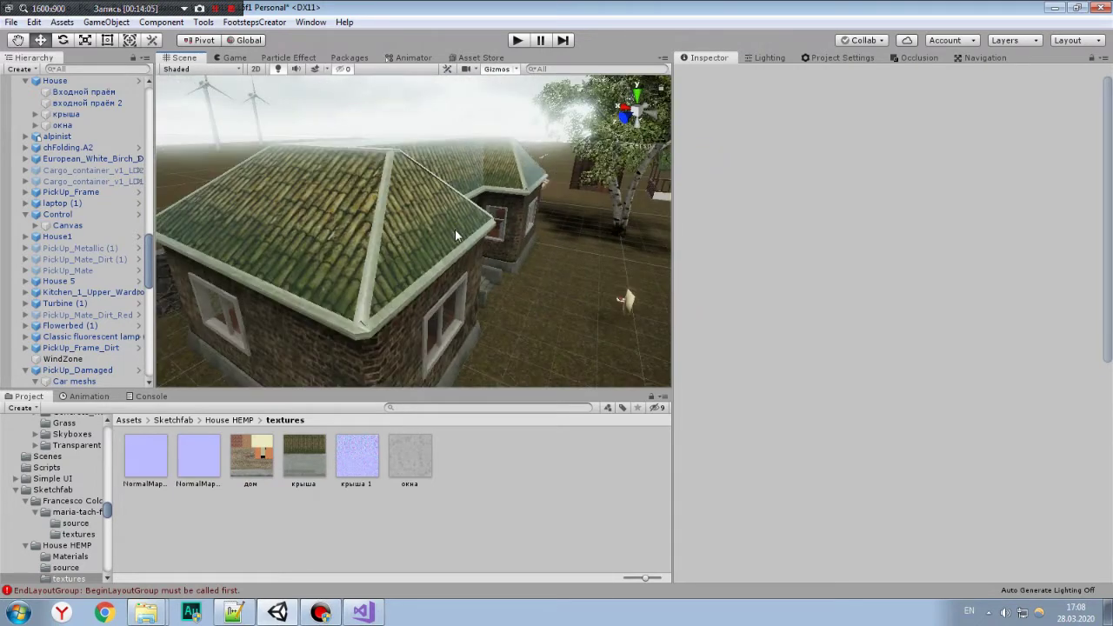
{"action": "scroll", "coordinate": [455, 230], "scroll_direction": "up", "scroll_amount": 3}
{"action": "scroll", "coordinate": [439, 230], "scroll_direction": "up", "scroll_amount": 1}
{"action": "left_click", "coordinate": [439, 229]}
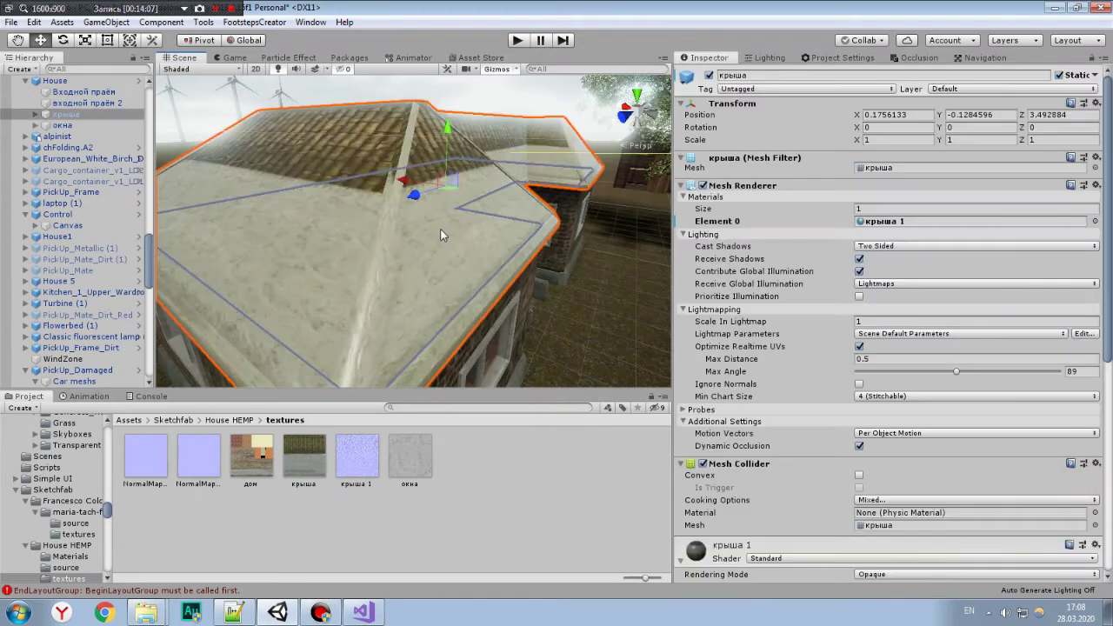
{"action": "left_click", "coordinate": [447, 226]}
{"action": "left_click", "coordinate": [450, 225]}
{"action": "left_click", "coordinate": [450, 225]}
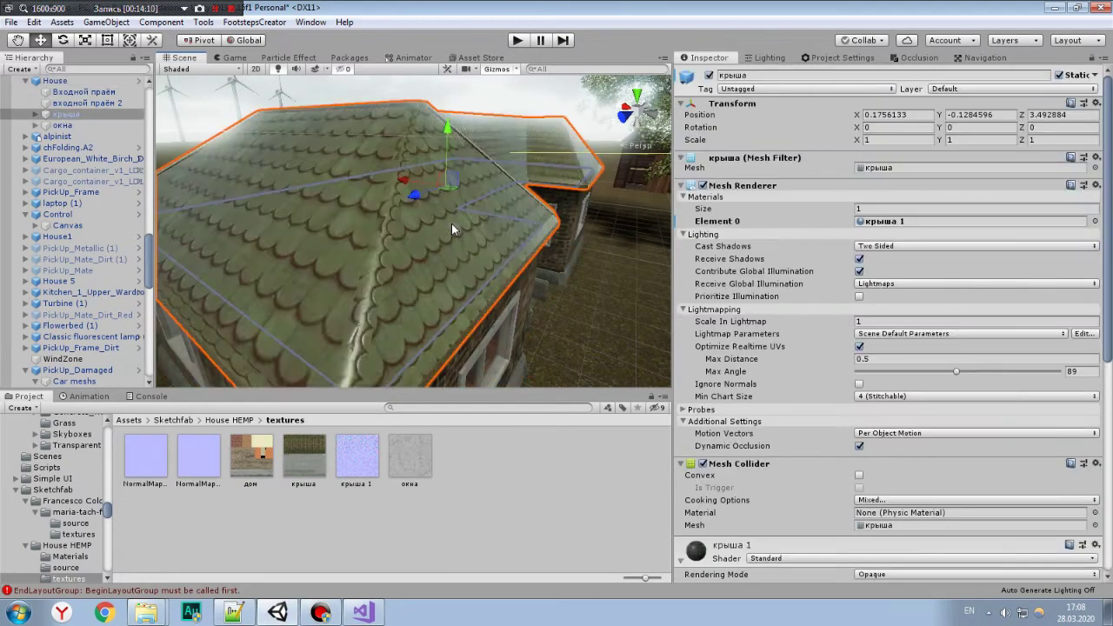
{"action": "right_click_drag", "start_coordinate": [451, 223], "coordinate": [488, 239], "text": "alt"}
Fly the Scene view toward the garage and select House1.
{"action": "key", "text": "Right"}
{"action": "key", "text": "Up"}
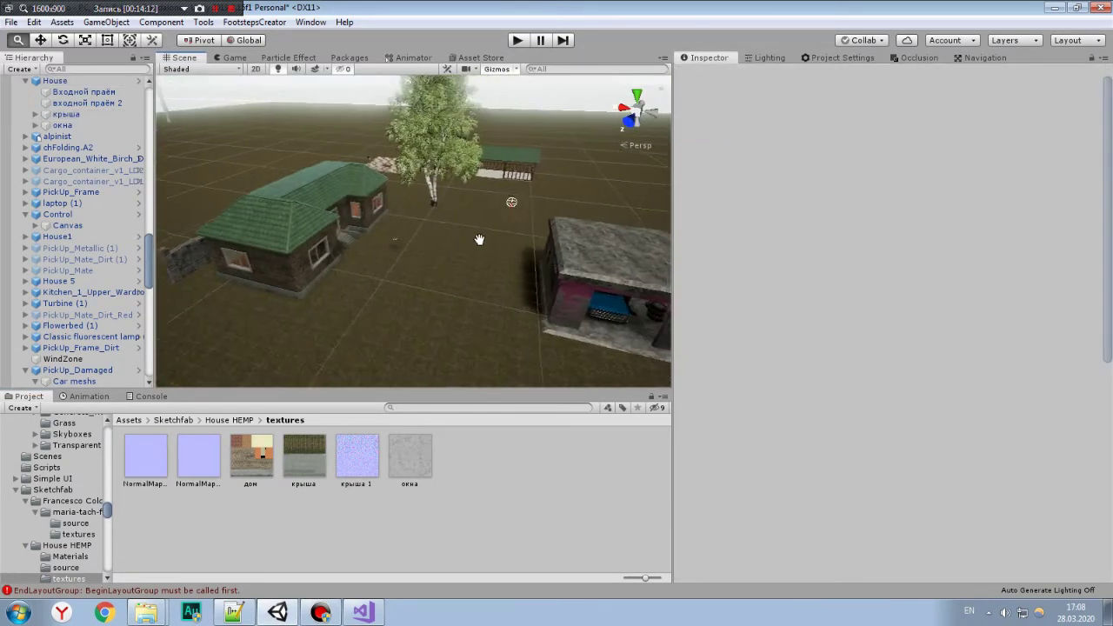
{"action": "scroll", "coordinate": [428, 223], "scroll_direction": "up", "scroll_amount": 3}
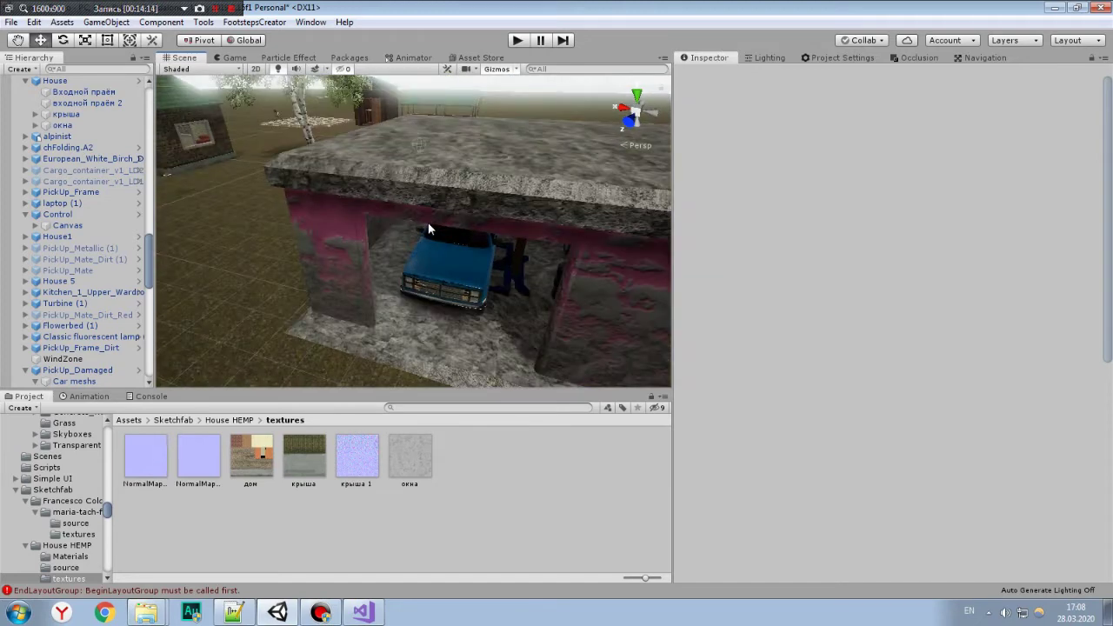
{"action": "scroll", "coordinate": [509, 234], "scroll_direction": "up", "scroll_amount": 2}
{"action": "left_click", "coordinate": [510, 234]}
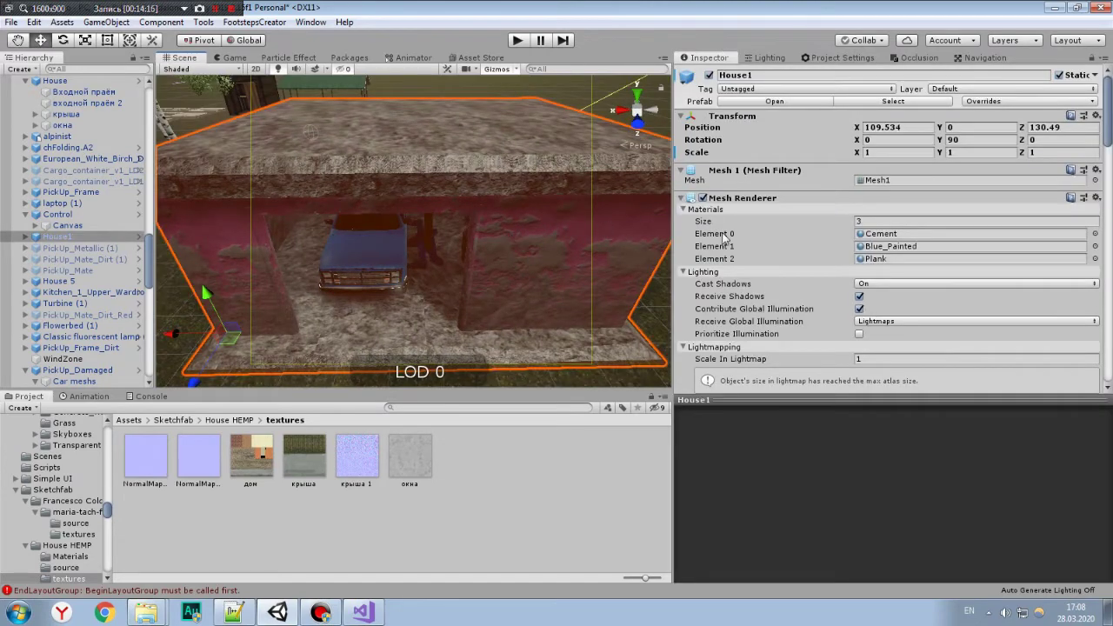
Try new Plank material tiling and emission, then leave Plank at 1 by 1 and collapse it.
{"action": "scroll", "coordinate": [707, 212], "scroll_direction": "down", "scroll_amount": 5}
{"action": "scroll", "coordinate": [707, 212], "scroll_direction": "down", "scroll_amount": 5}
{"action": "scroll", "coordinate": [707, 212], "scroll_direction": "up", "scroll_amount": 4}
{"action": "scroll", "coordinate": [707, 212], "scroll_direction": "down", "scroll_amount": 3}
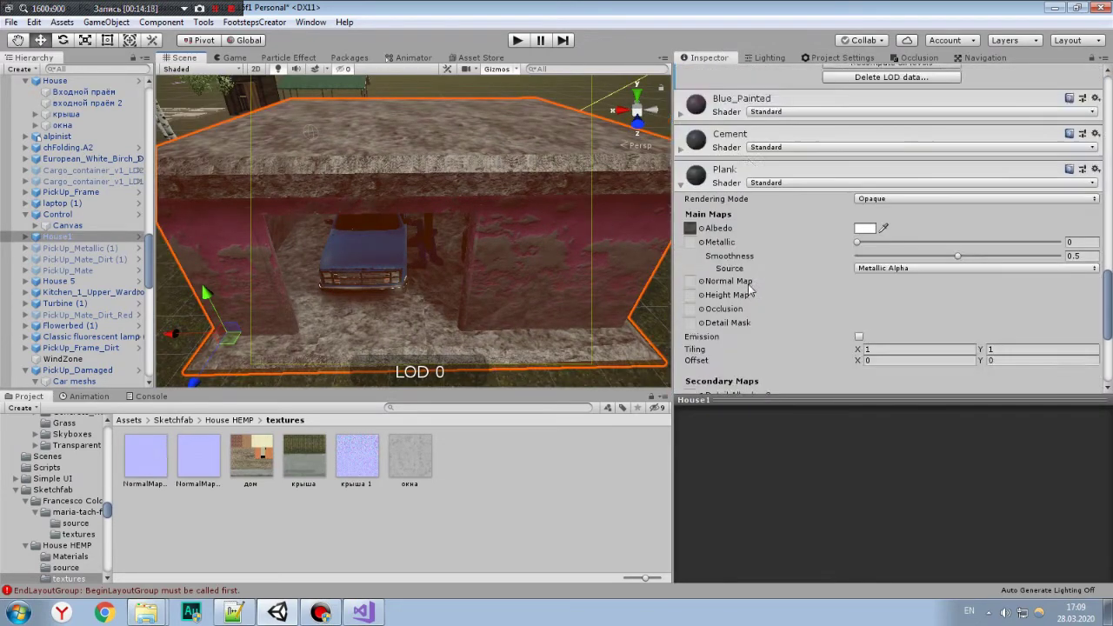
{"action": "scroll", "coordinate": [707, 212], "scroll_direction": "down", "scroll_amount": 2}
{"action": "left_click", "coordinate": [879, 223]}
{"action": "type", "text": "5"}
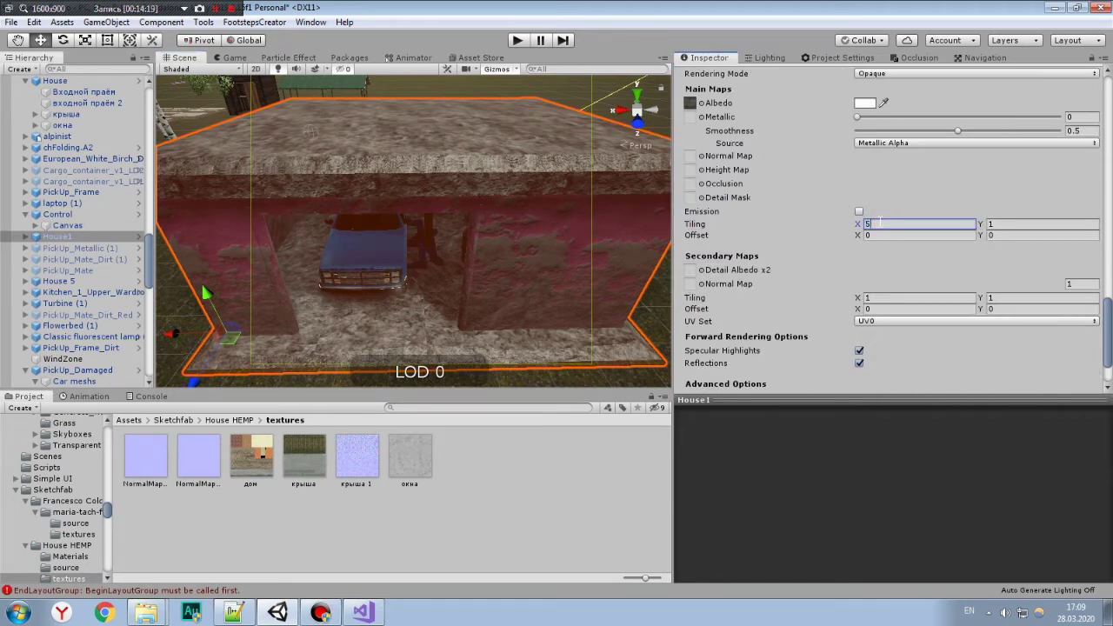
{"action": "left_click", "coordinate": [1002, 225]}
{"action": "type", "text": "5"}
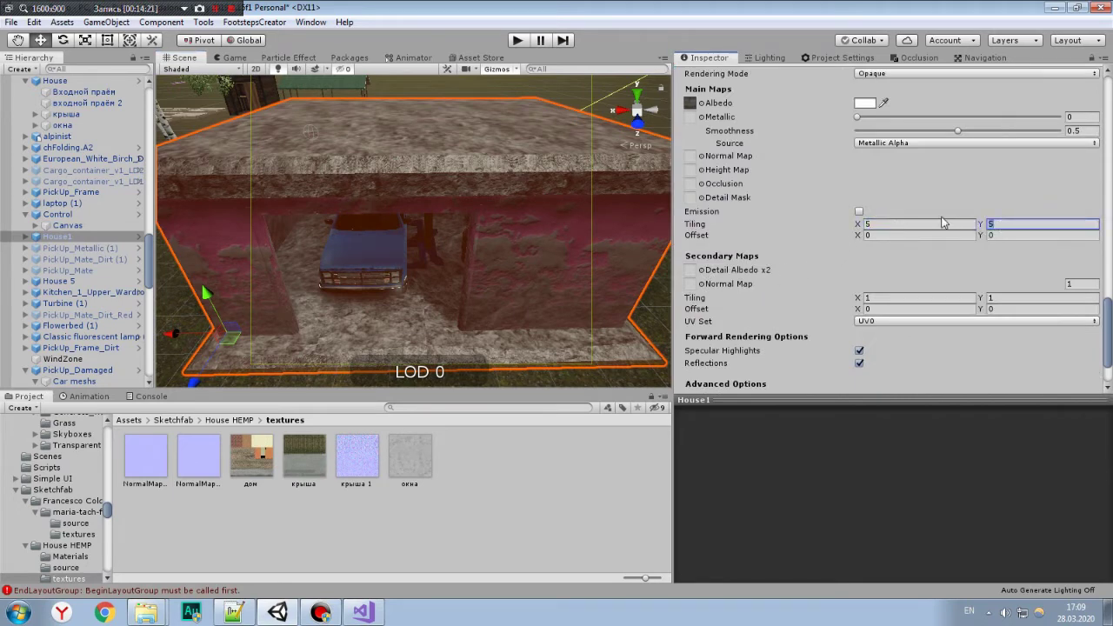
{"action": "left_click", "coordinate": [927, 212]}
{"action": "left_click", "coordinate": [859, 212]}
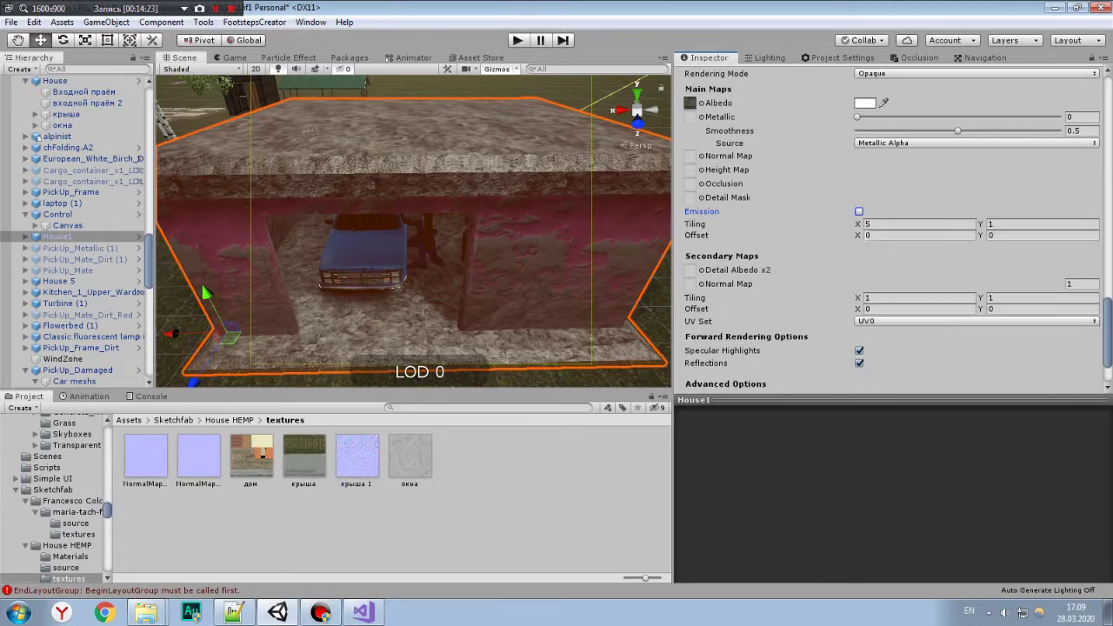
{"action": "left_click", "coordinate": [877, 228]}
{"action": "scroll", "coordinate": [746, 100], "scroll_direction": "up", "scroll_amount": 3}
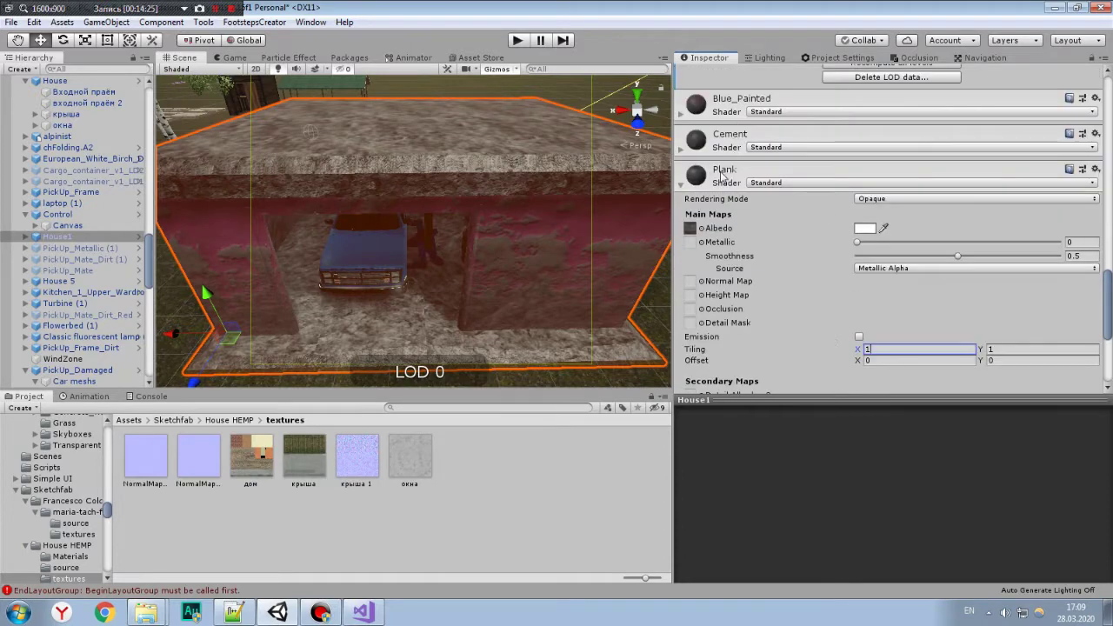
{"action": "left_click", "coordinate": [727, 167]}
Expand the Cement material and set its Tiling X and Y to 2.
{"action": "left_click", "coordinate": [731, 313]}
{"action": "scroll", "coordinate": [810, 263], "scroll_direction": "down", "scroll_amount": 3}
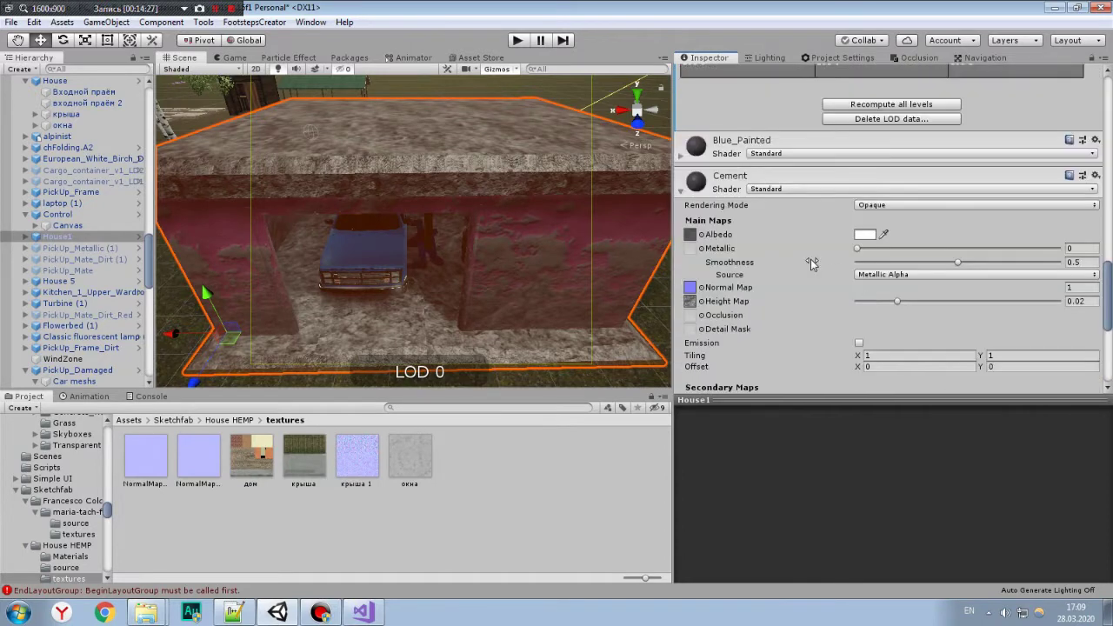
{"action": "left_click", "coordinate": [905, 356]}
{"action": "type", "text": "4"}
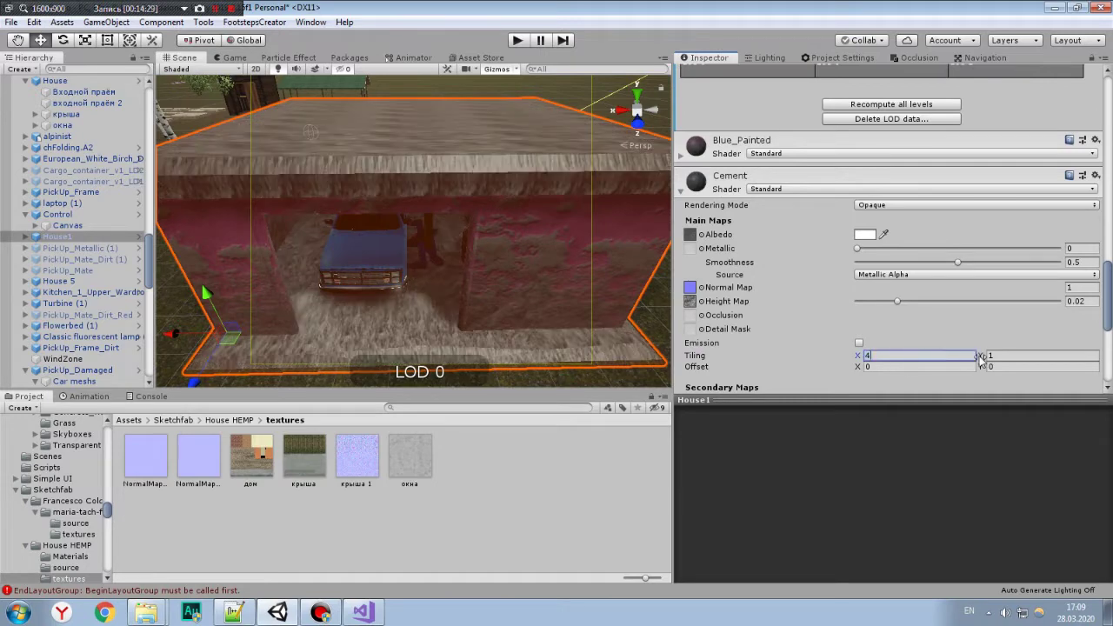
{"action": "left_click", "coordinate": [1008, 356]}
{"action": "type", "text": "4"}
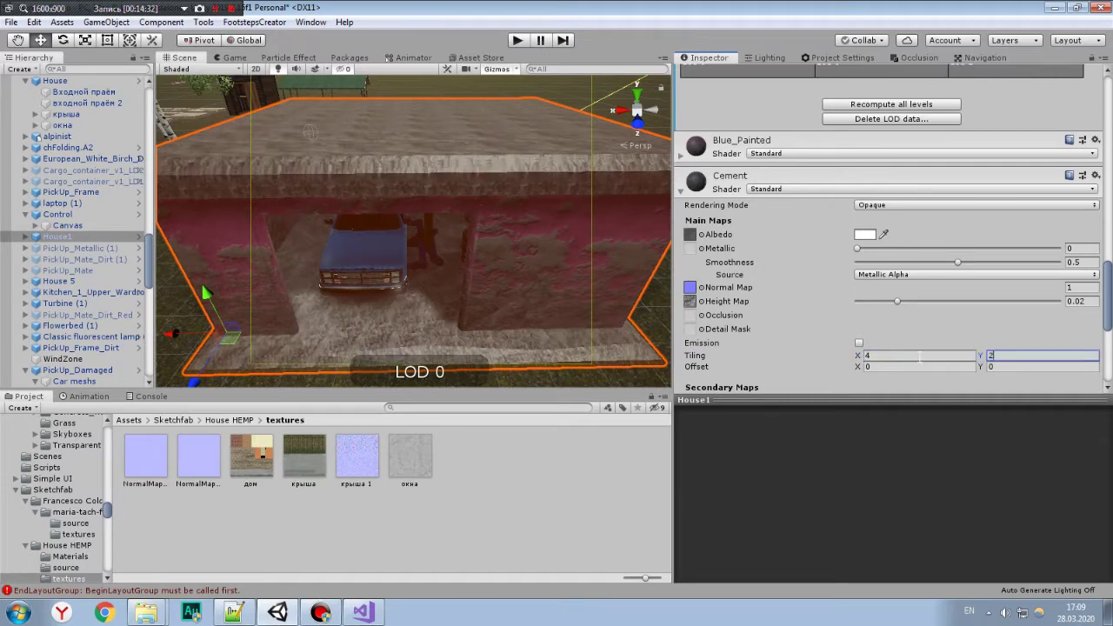
Orbit the view to inspect the floor texture, the truck and the pink wall.
{"action": "mouse_move", "coordinate": [543, 190]}
{"action": "right_mouse_down"}
{"action": "mouse_move", "coordinate": [522, 248]}
{"action": "mouse_move", "coordinate": [454, 290]}
{"action": "right_mouse_up"}
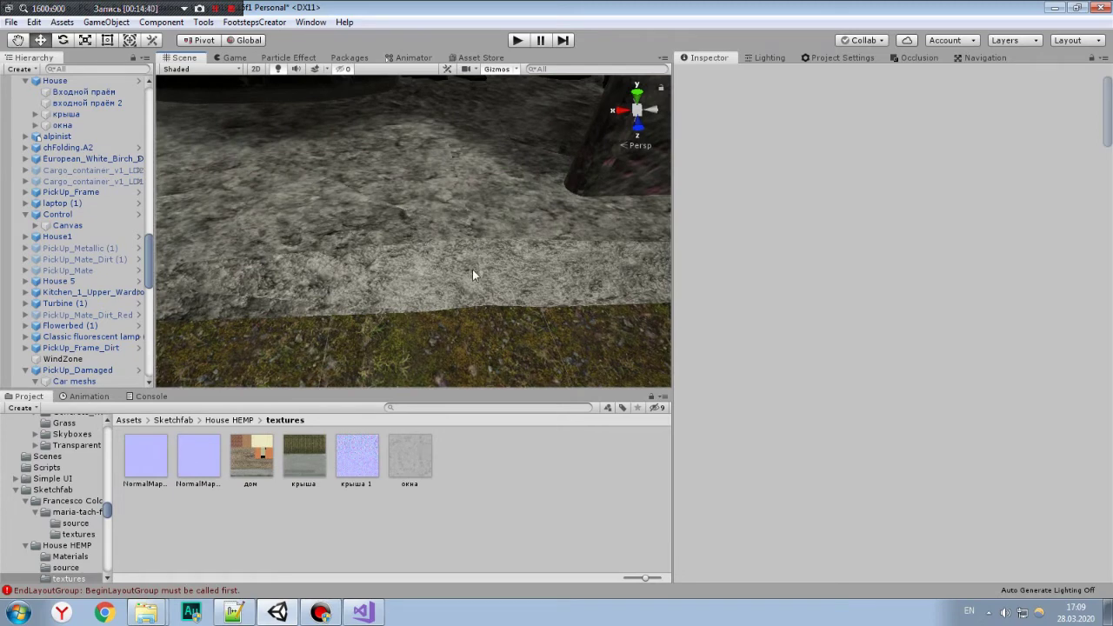
{"action": "right_click_drag", "start_coordinate": [482, 248], "coordinate": [452, 189]}
{"action": "scroll", "coordinate": [453, 189], "scroll_direction": "down", "scroll_amount": 10}
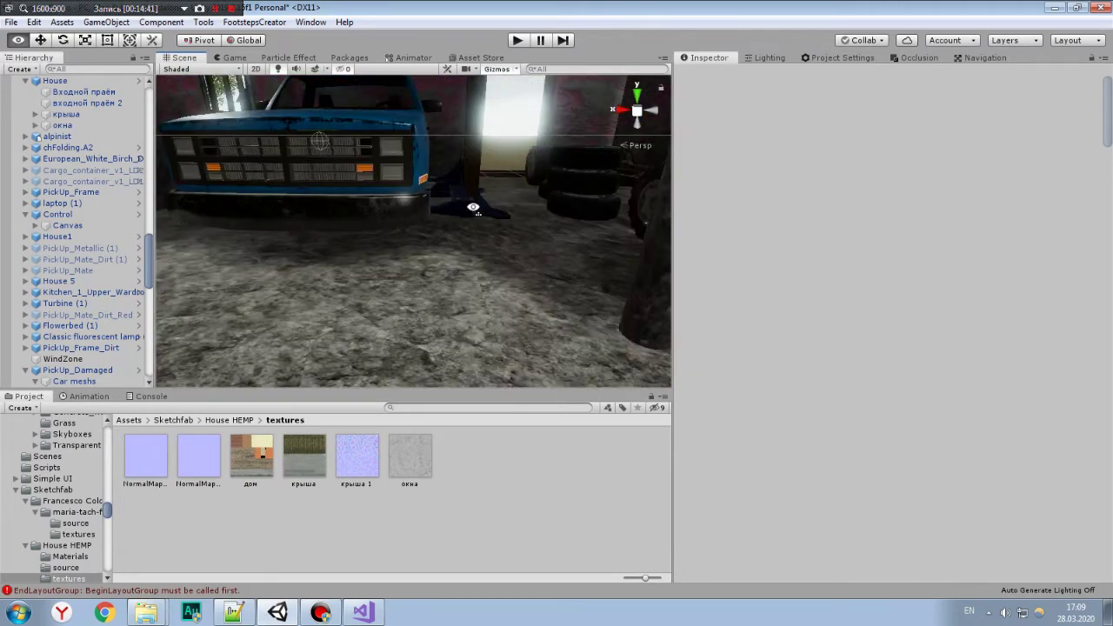
{"action": "right_click_drag", "start_coordinate": [475, 253], "coordinate": [469, 233]}
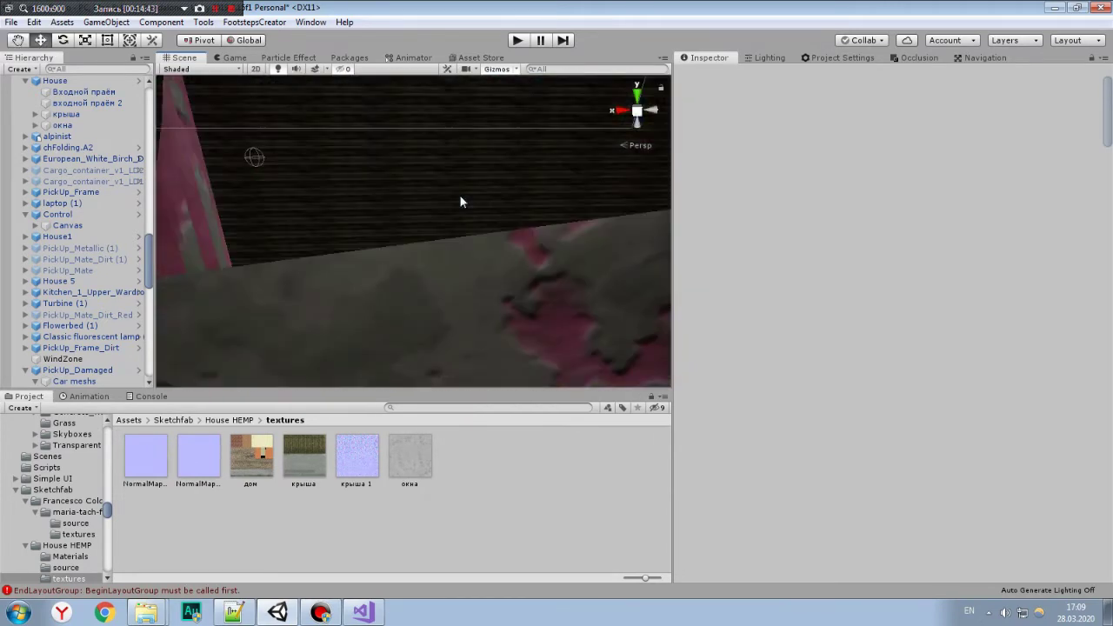
Select the garage House1 and scroll the Inspector down to its Blue_Painted material.
{"action": "left_click", "coordinate": [469, 234]}
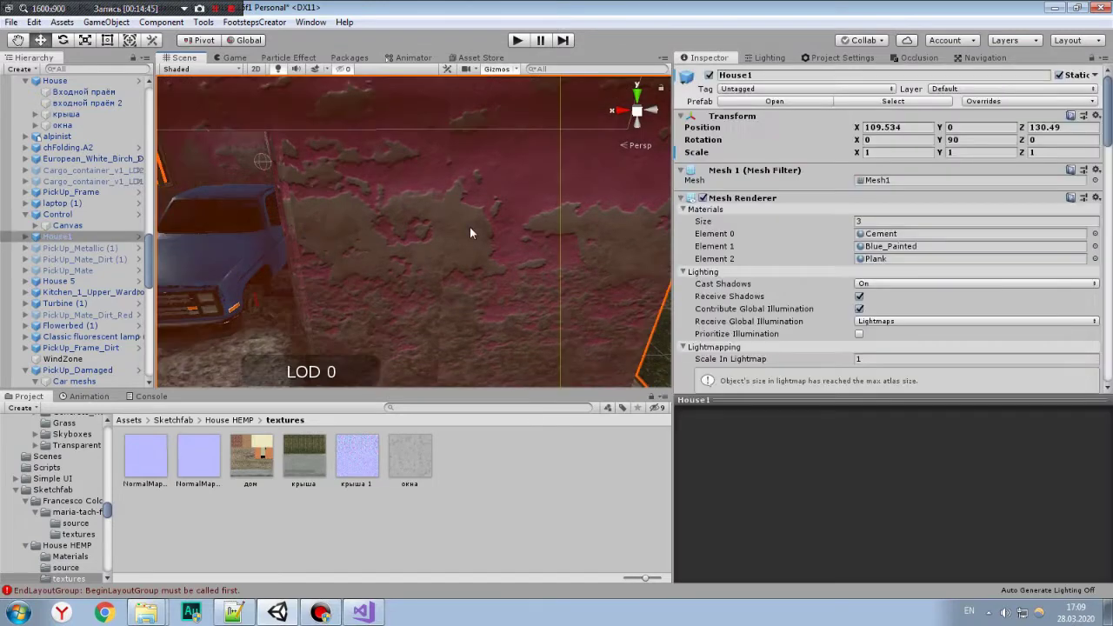
{"action": "scroll", "coordinate": [885, 247], "scroll_direction": "down", "scroll_amount": 10}
{"action": "scroll", "coordinate": [697, 318], "scroll_direction": "down", "scroll_amount": 5}
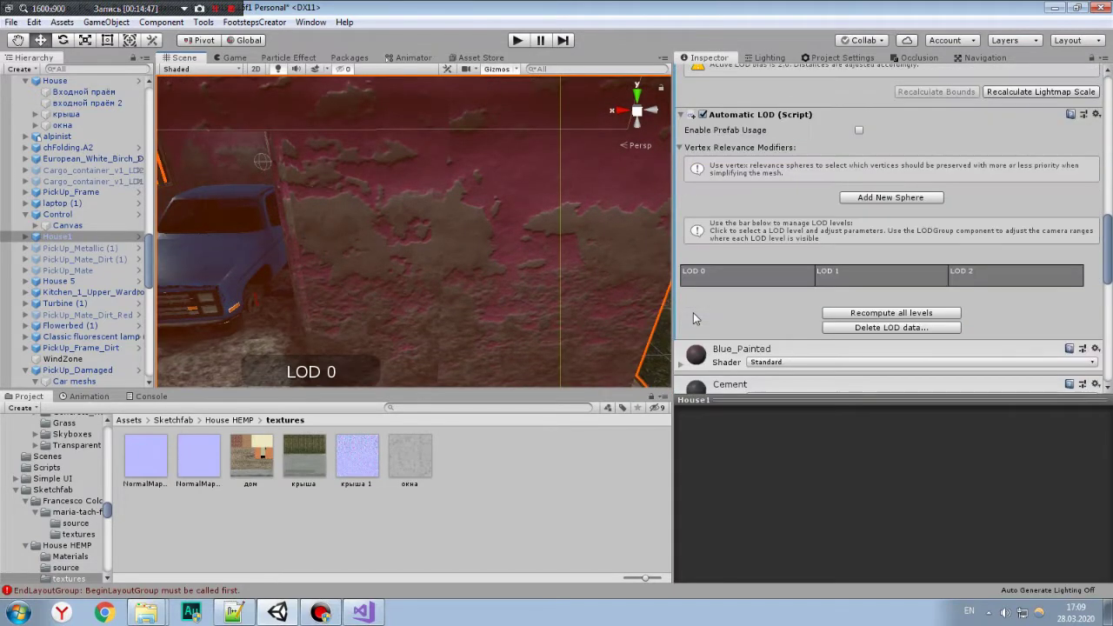
{"action": "scroll", "coordinate": [714, 286], "scroll_direction": "down", "scroll_amount": 4}
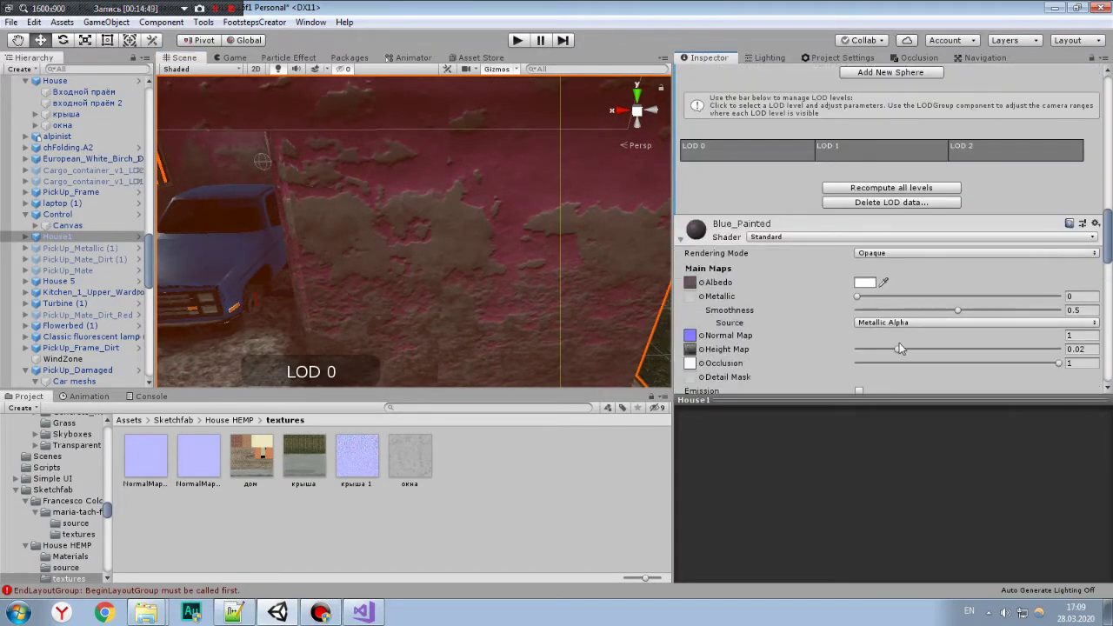
{"action": "scroll", "coordinate": [900, 348], "scroll_direction": "down", "scroll_amount": 3}
Try several Blue_Painted tiling values, settle on X 1.5 and Y 1, then deselect and zoom out.
{"action": "left_click", "coordinate": [886, 279]}
{"action": "type", "text": "5"}
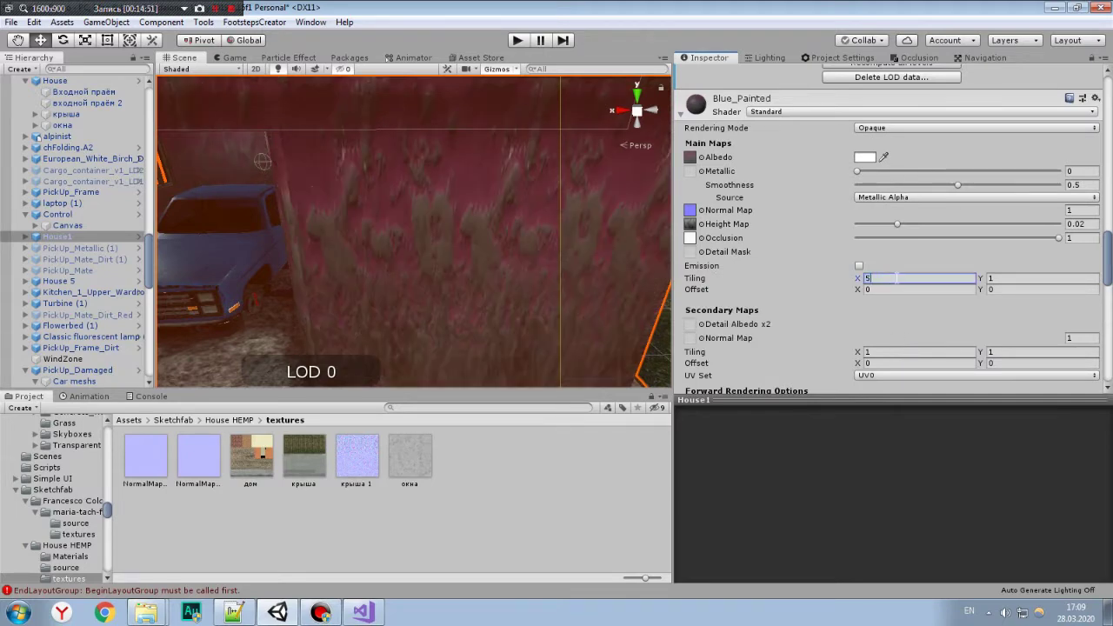
{"action": "left_click", "coordinate": [1002, 279]}
{"action": "type", "text": "52"}
{"action": "left_click", "coordinate": [944, 279]}
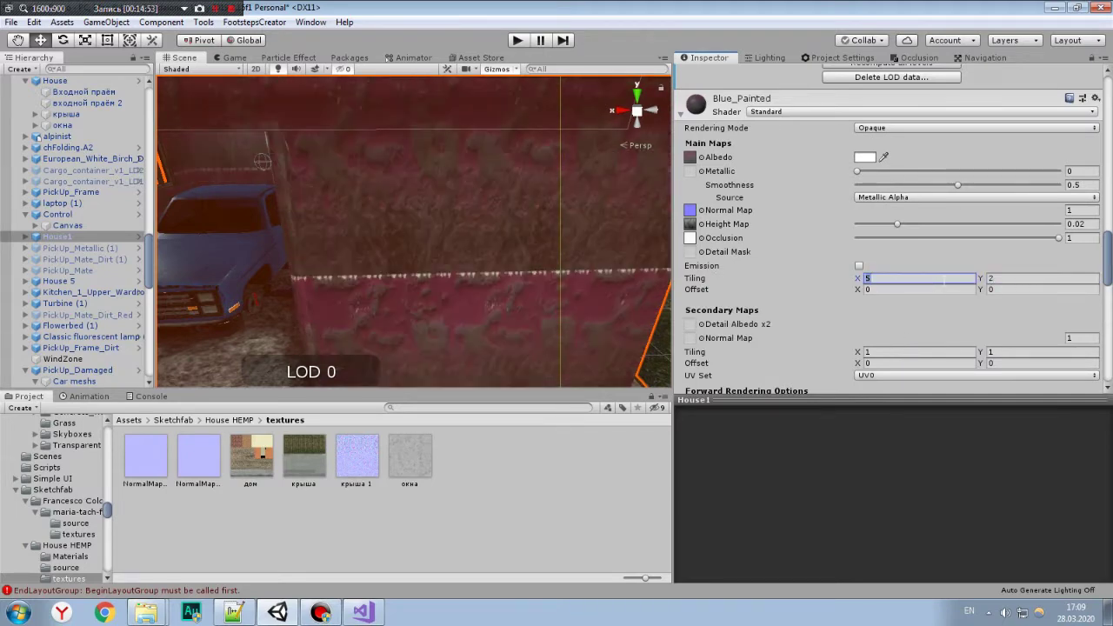
{"action": "type", "text": "21.54"}
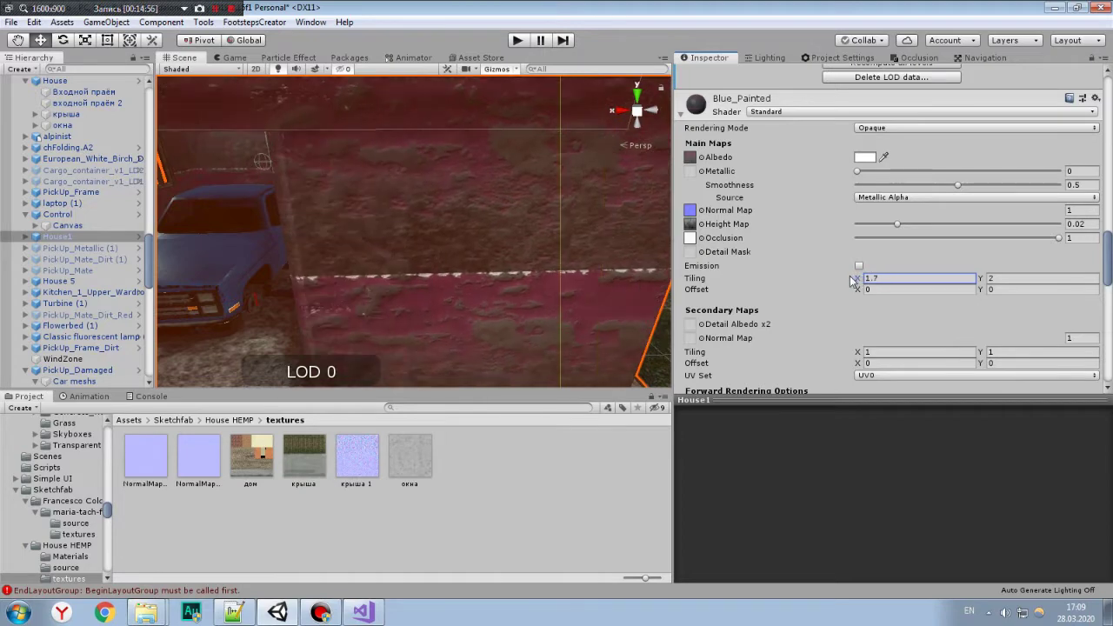
{"action": "type", "text": "1"}
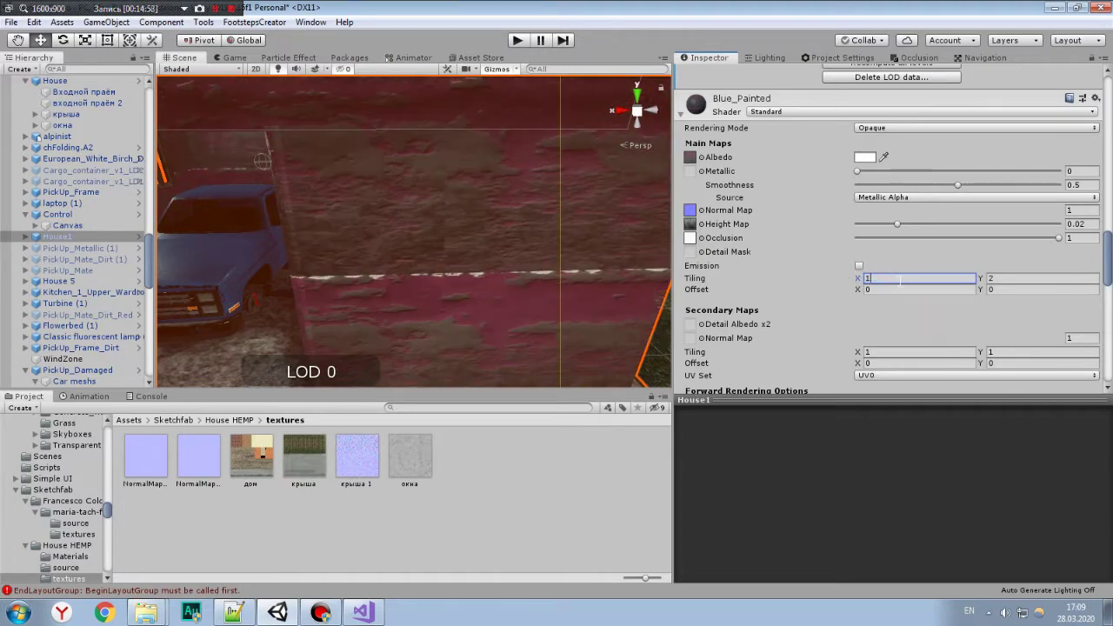
{"action": "key", "text": "Tab"}
{"action": "type", "text": "1"}
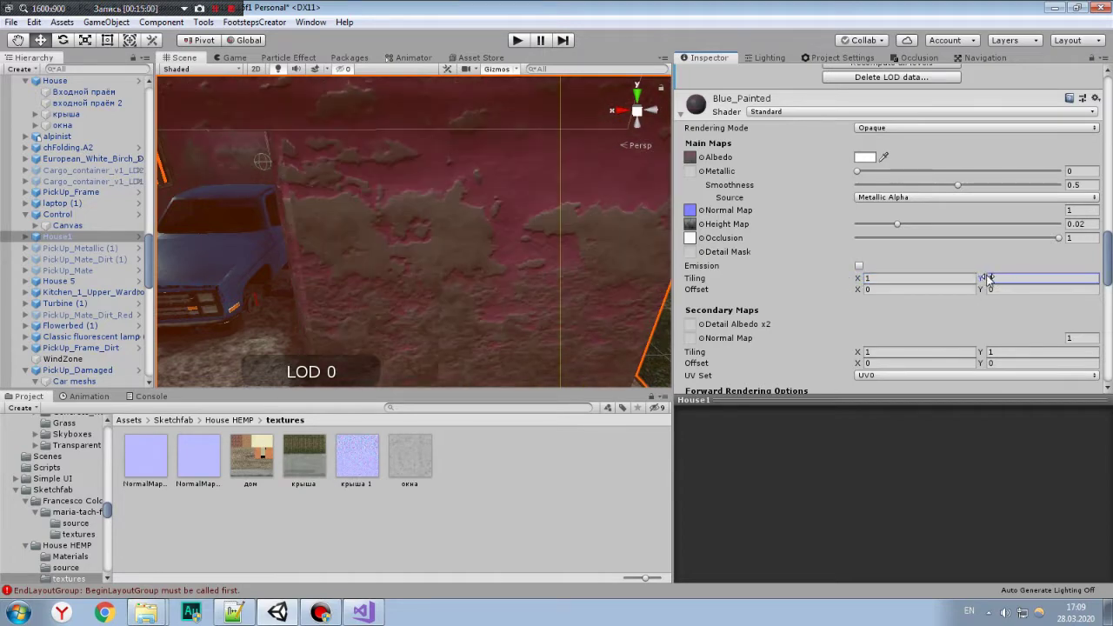
{"action": "type", "text": ".21"}
{"action": "key", "text": "BackSpace"}
{"action": "key", "text": "BackSpace"}
{"action": "key", "text": "BackSpace"}
{"action": "left_click", "coordinate": [897, 276]}
{"action": "type", "text": "2"}
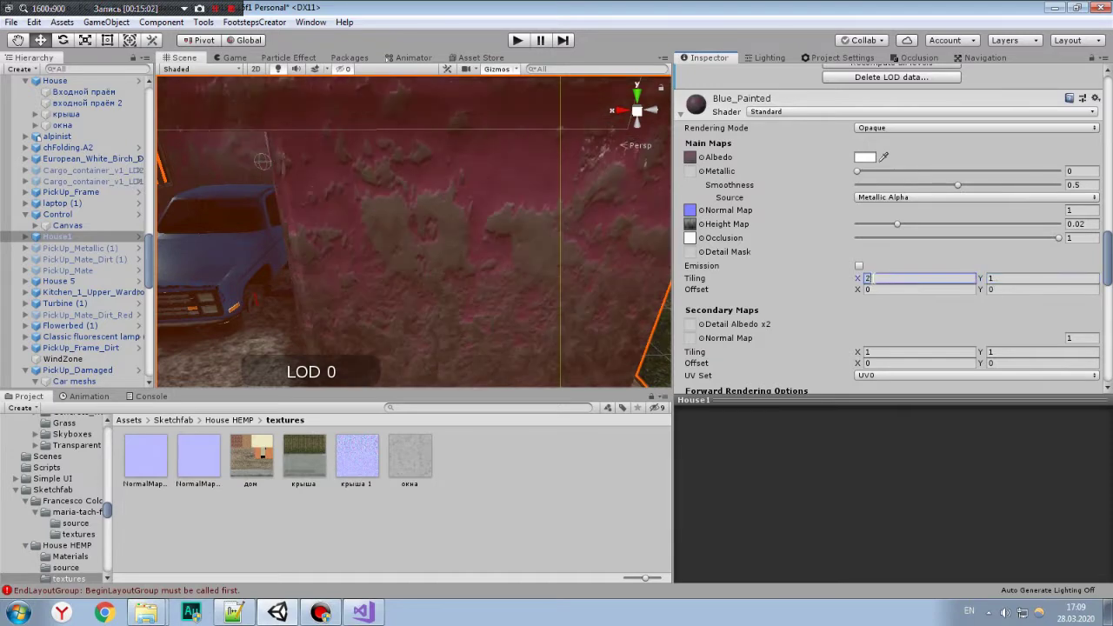
{"action": "type", "text": "5"}
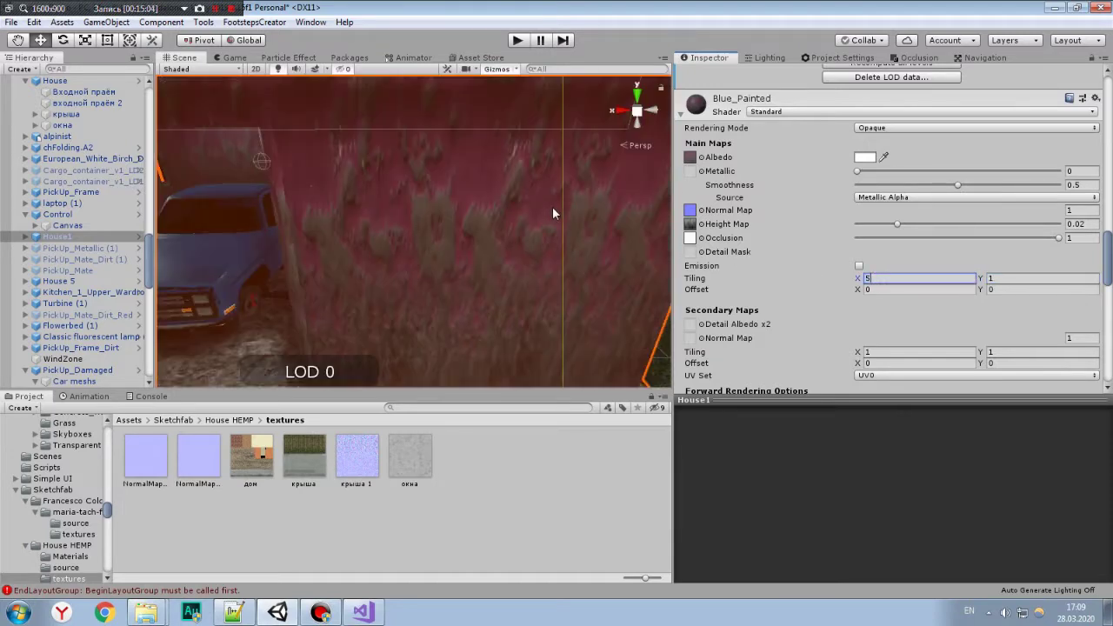
{"action": "type", "text": "1"}
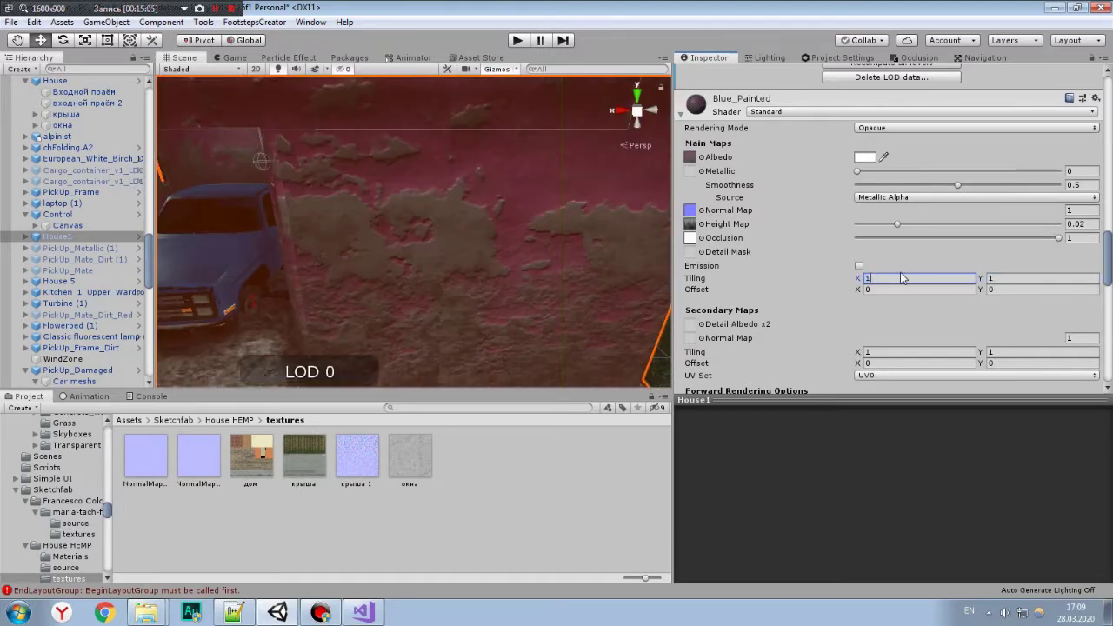
{"action": "type", "text": ".5"}
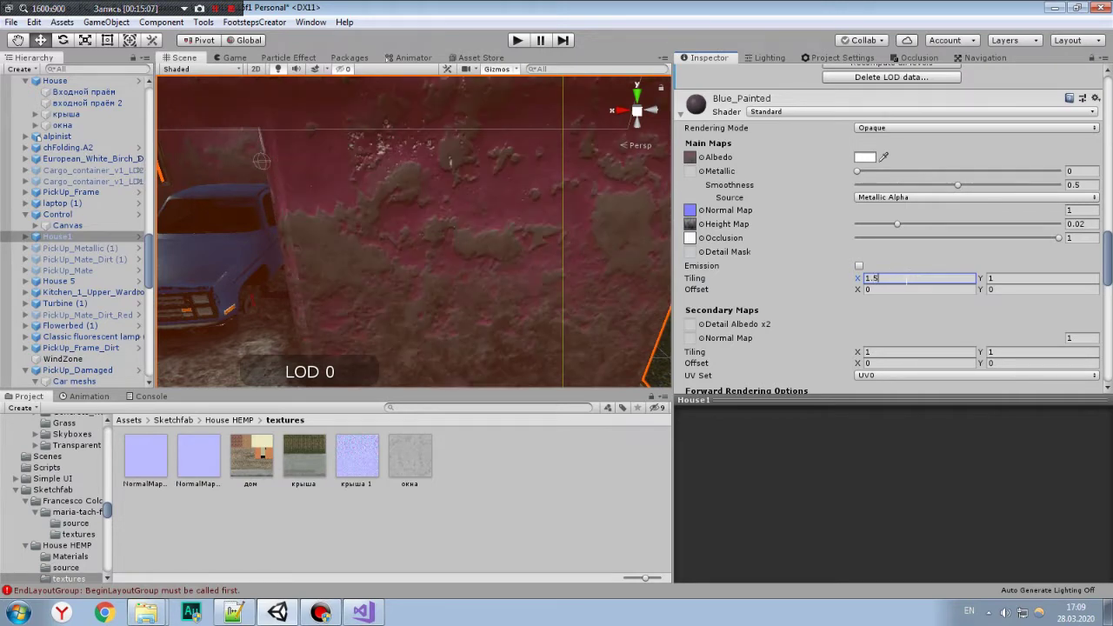
{"action": "left_click", "coordinate": [499, 245]}
{"action": "scroll", "coordinate": [498, 245], "scroll_direction": "down", "scroll_amount": 5}
{"action": "scroll", "coordinate": [526, 257], "scroll_direction": "down", "scroll_amount": 5}
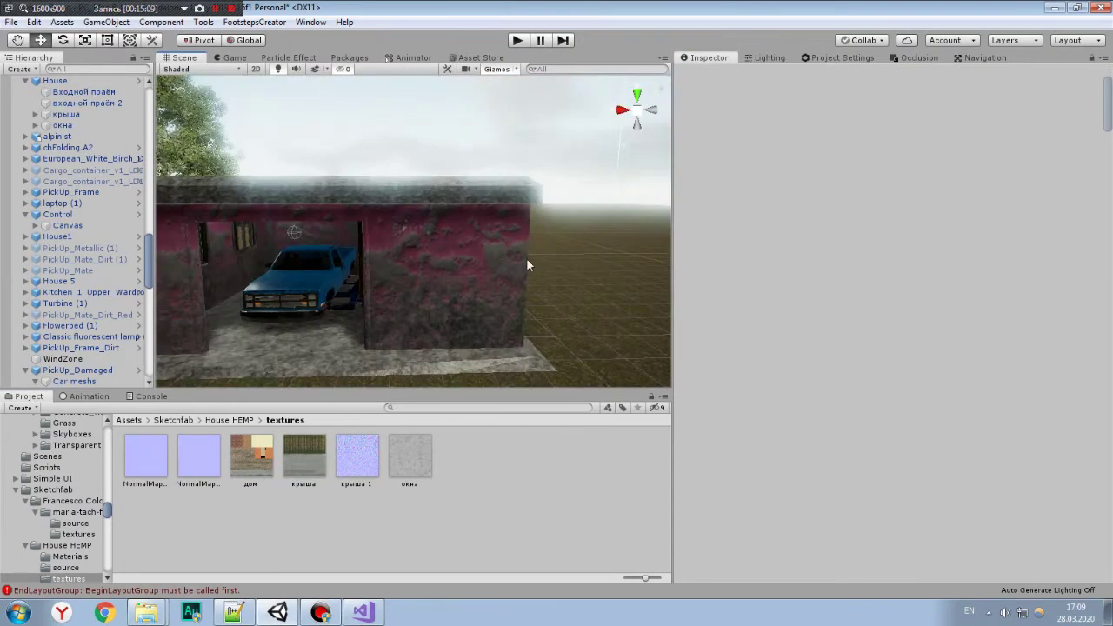
{"action": "left_click_drag", "start_coordinate": [526, 258], "coordinate": [553, 275], "text": "alt"}
{"action": "scroll", "coordinate": [553, 275], "scroll_direction": "up", "scroll_amount": 10}
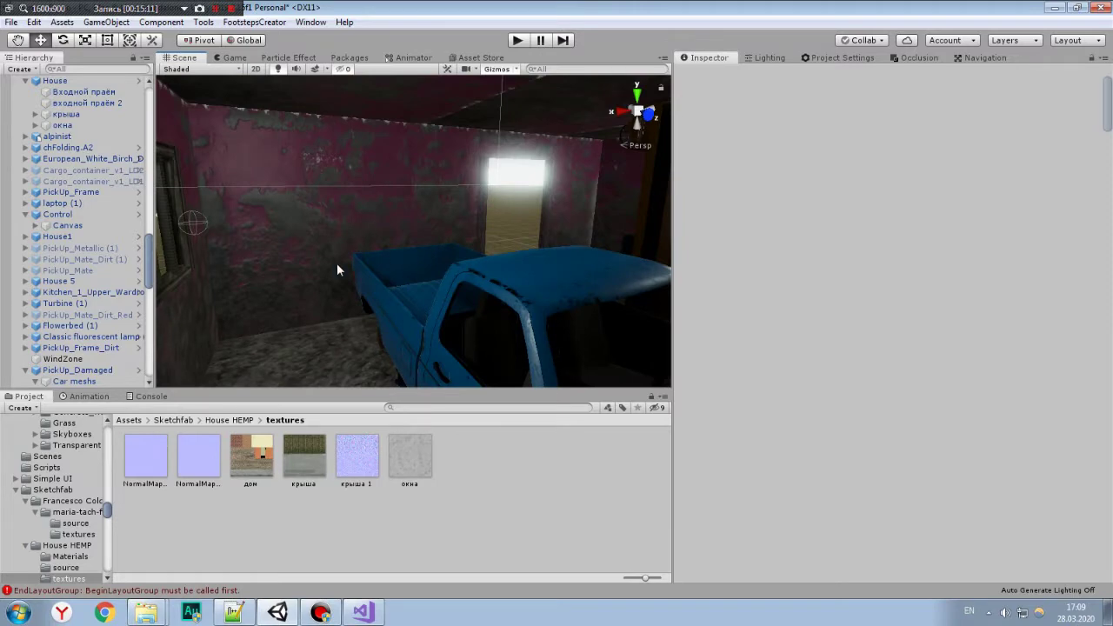
{"action": "mouse_move", "coordinate": [337, 270]}
{"action": "left_mouse_down", "text": "alt"}
{"action": "mouse_move", "coordinate": [525, 267]}
{"action": "mouse_move", "coordinate": [310, 232]}
{"action": "left_mouse_up", "text": "alt"}
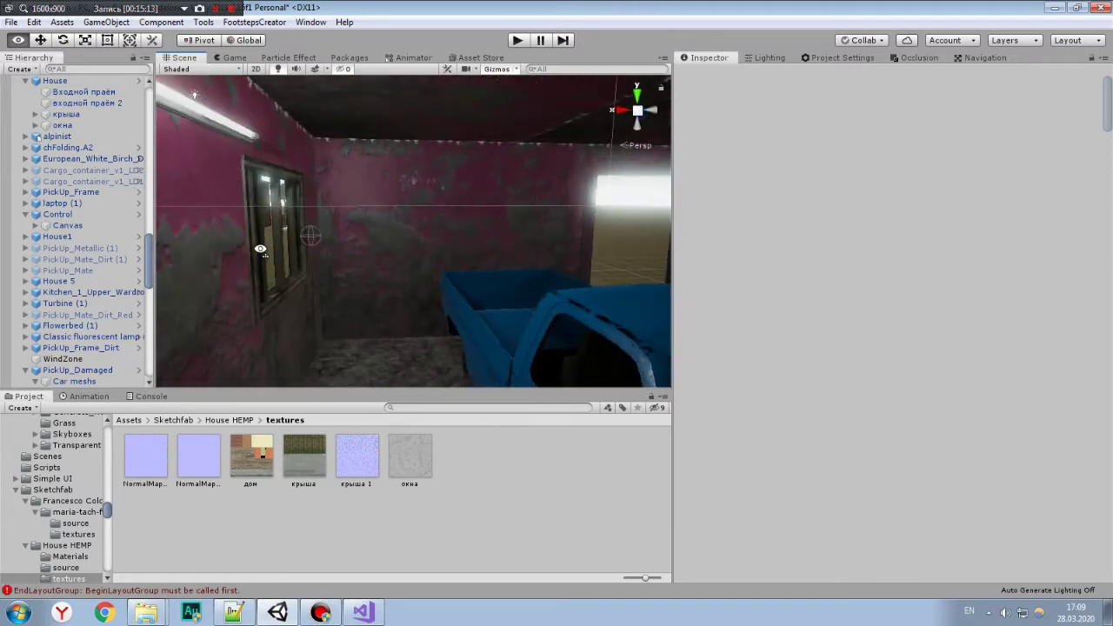
{"action": "left_click", "coordinate": [329, 221]}
{"action": "scroll", "coordinate": [913, 247], "scroll_direction": "down", "scroll_amount": 5}
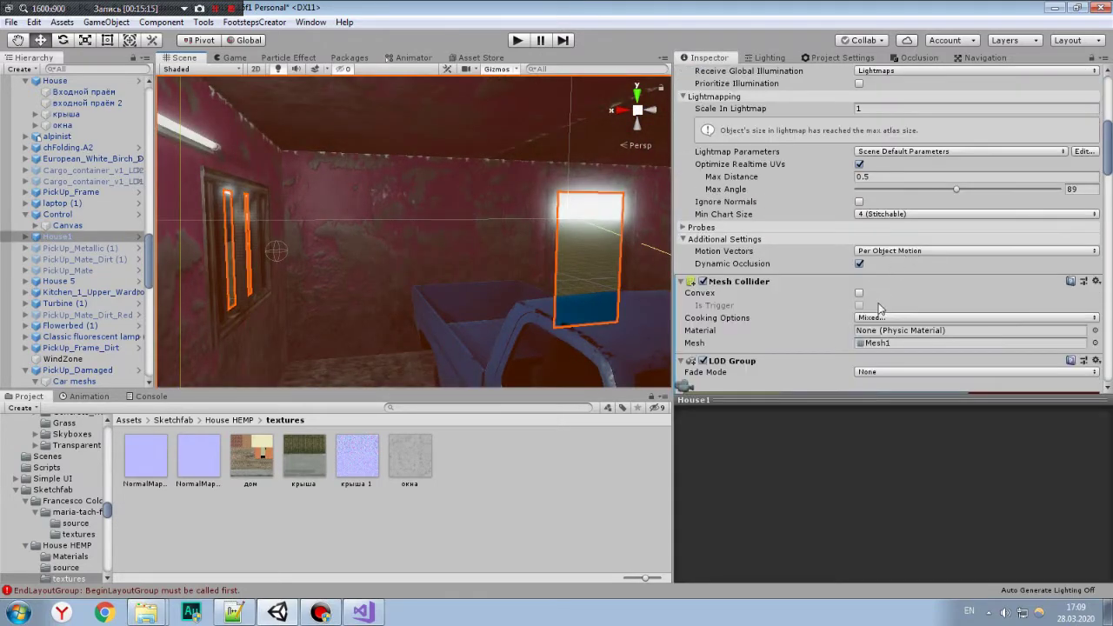
{"action": "scroll", "coordinate": [878, 302], "scroll_direction": "down", "scroll_amount": 5}
{"action": "scroll", "coordinate": [884, 278], "scroll_direction": "down", "scroll_amount": 3}
{"action": "scroll", "coordinate": [884, 283], "scroll_direction": "down", "scroll_amount": 3}
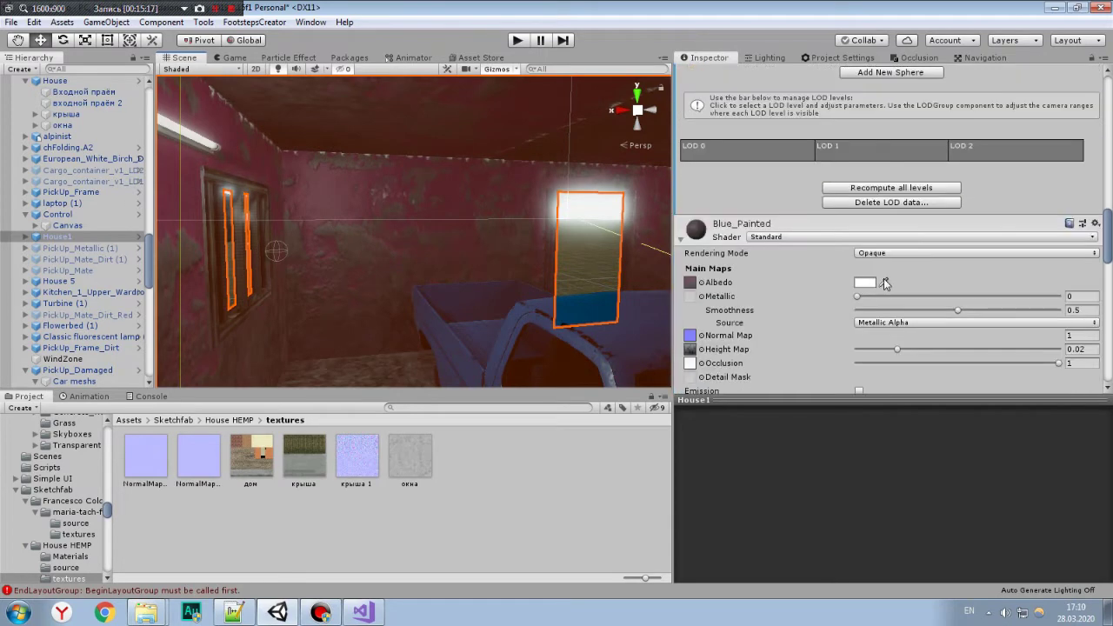
{"action": "scroll", "coordinate": [896, 281], "scroll_direction": "down", "scroll_amount": 3}
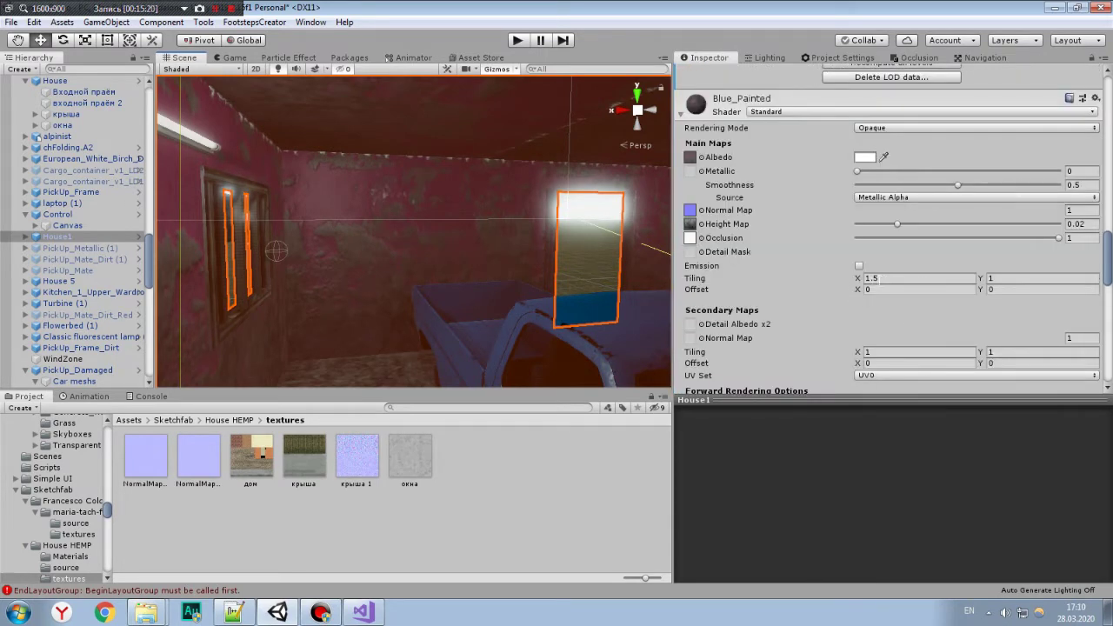
{"action": "left_click", "coordinate": [539, 289]}
{"action": "scroll", "coordinate": [460, 299], "scroll_direction": "down", "scroll_amount": 5}
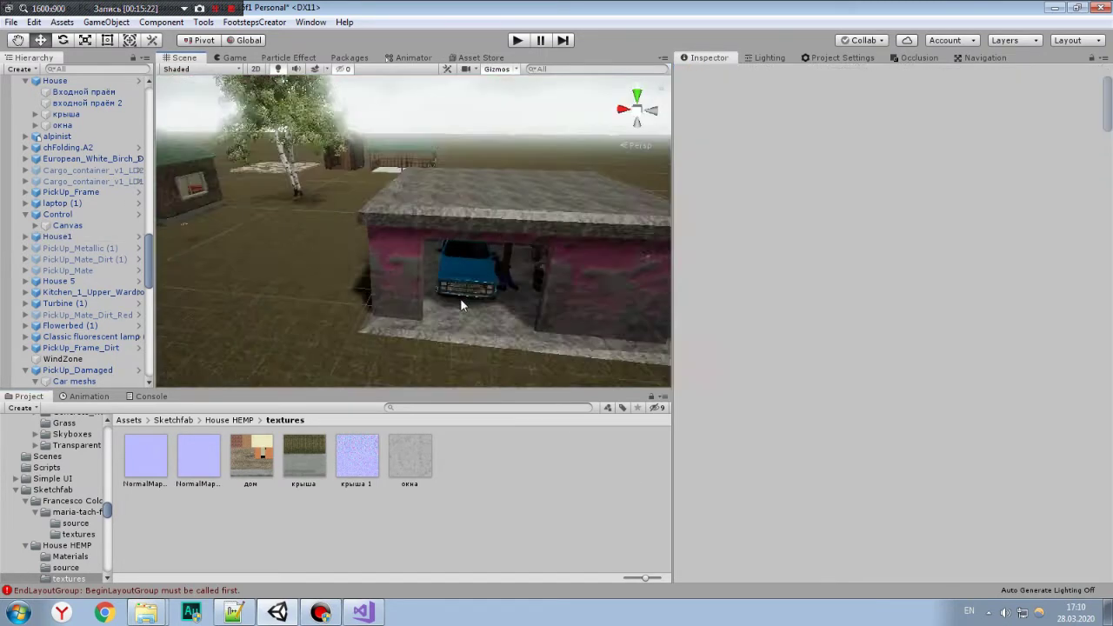
{"action": "scroll", "coordinate": [460, 299], "scroll_direction": "down", "scroll_amount": 3}
{"action": "mouse_move", "coordinate": [478, 183]}
{"action": "right_mouse_down"}
{"action": "mouse_move", "coordinate": [273, 181]}
{"action": "mouse_move", "coordinate": [404, 187]}
{"action": "right_mouse_up"}
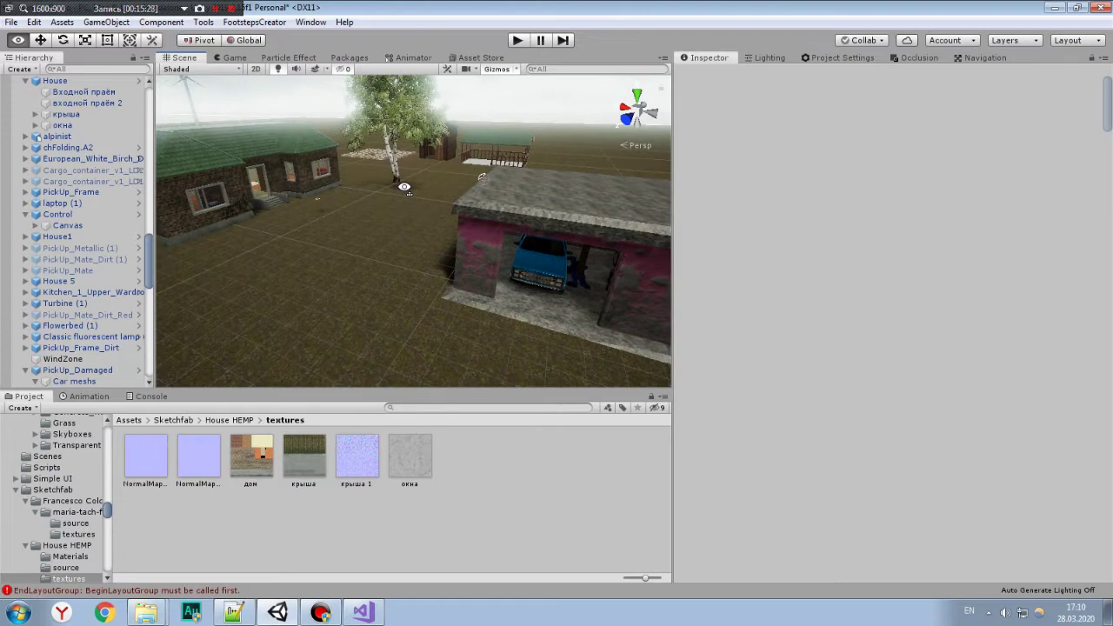
{"action": "mouse_move", "coordinate": [405, 187]}
{"action": "right_mouse_down"}
{"action": "mouse_move", "coordinate": [484, 226]}
{"action": "mouse_move", "coordinate": [482, 194]}
{"action": "mouse_move", "coordinate": [453, 182]}
{"action": "mouse_move", "coordinate": [462, 185]}
{"action": "right_mouse_up"}
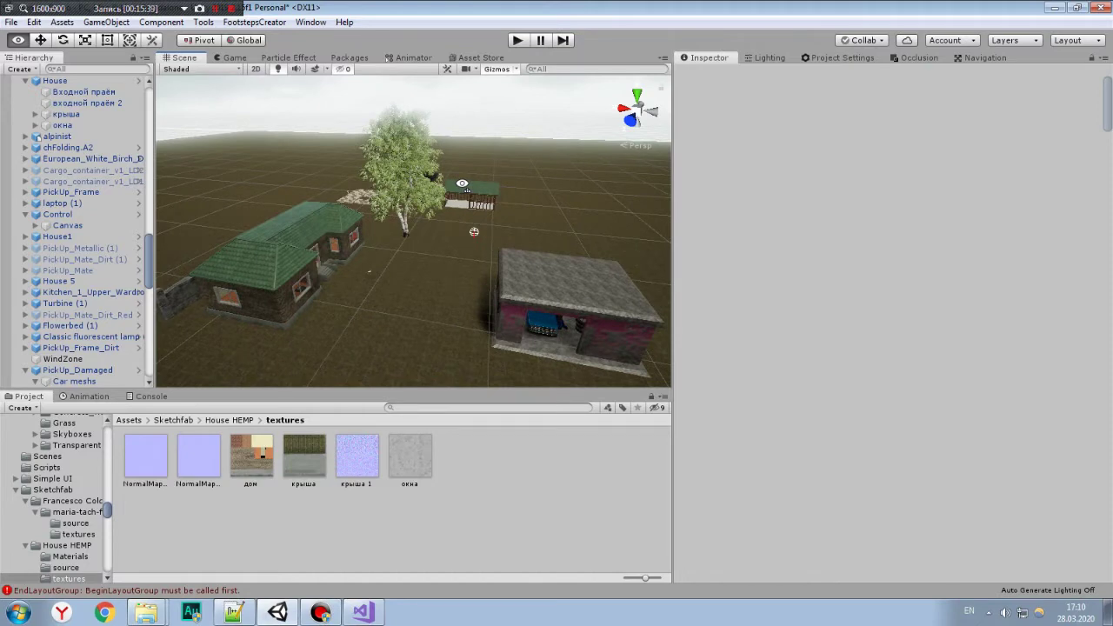
{"action": "right_click_drag", "start_coordinate": [462, 184], "coordinate": [462, 182]}
{"action": "scroll", "coordinate": [462, 182], "scroll_direction": "down", "scroll_amount": 3}
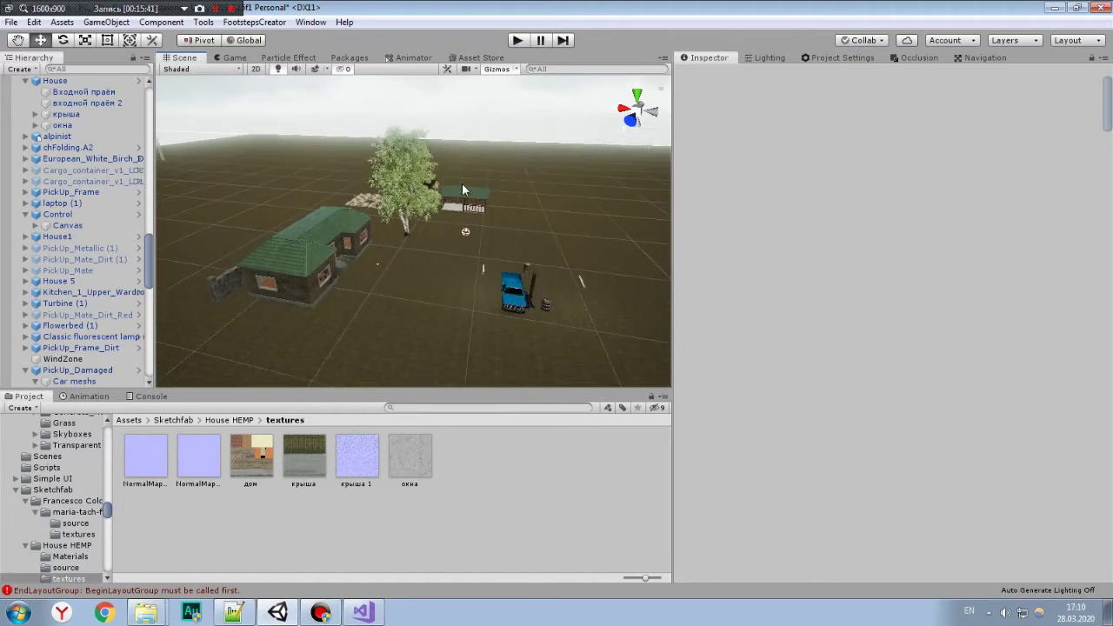
{"action": "scroll", "coordinate": [461, 183], "scroll_direction": "down", "scroll_amount": 3}
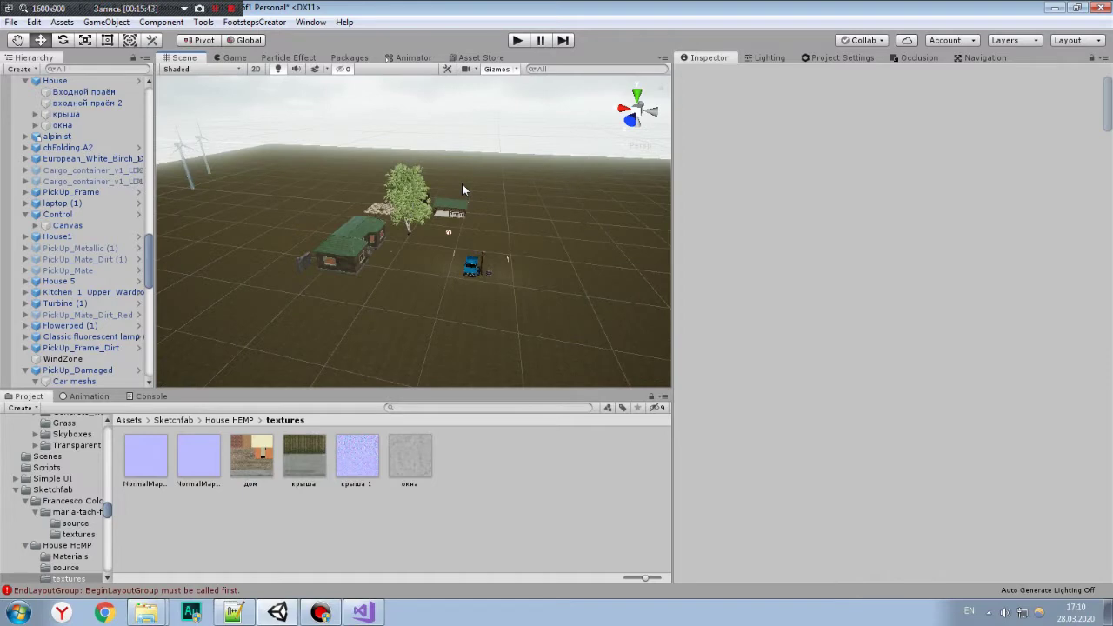
{"action": "mouse_move", "coordinate": [462, 183]}
{"action": "right_mouse_down"}
{"action": "mouse_move", "coordinate": [298, 186]}
{"action": "mouse_move", "coordinate": [489, 251]}
{"action": "right_mouse_up"}
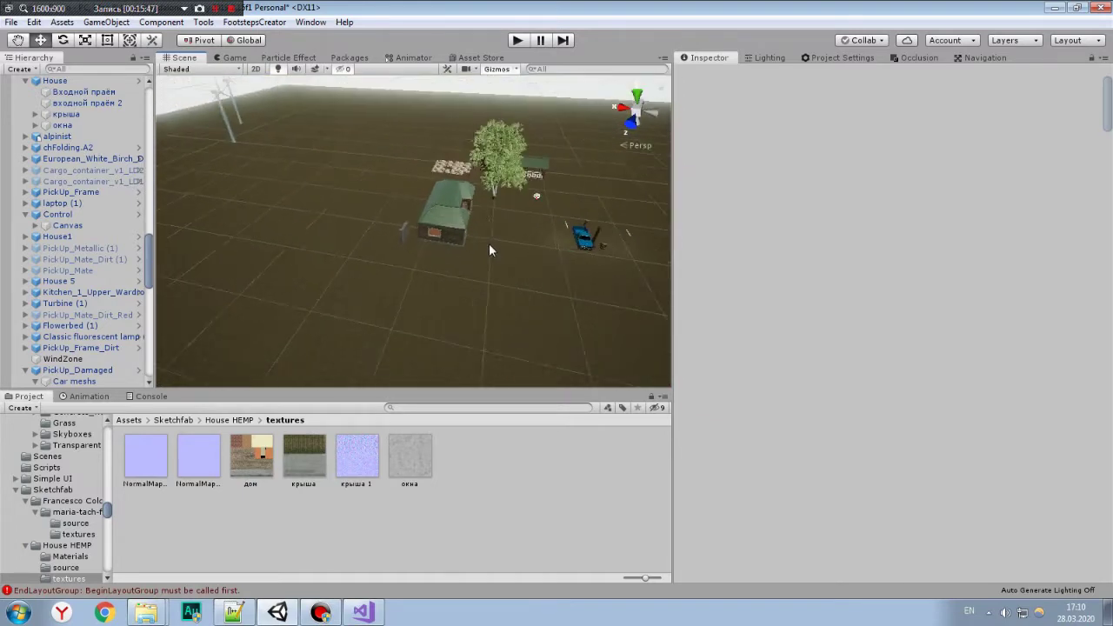
{"action": "middle_click_drag", "start_coordinate": [489, 250], "coordinate": [551, 292]}
{"action": "left_click", "coordinate": [403, 180]}
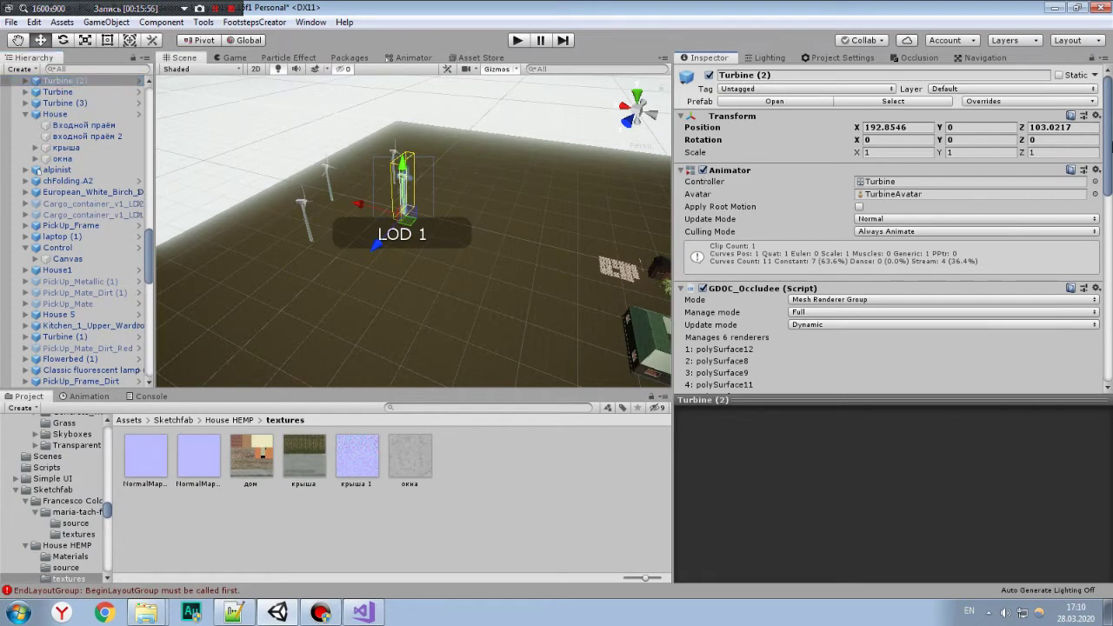
{"action": "left_click_drag", "start_coordinate": [1106, 154], "coordinate": [1110, 357]}
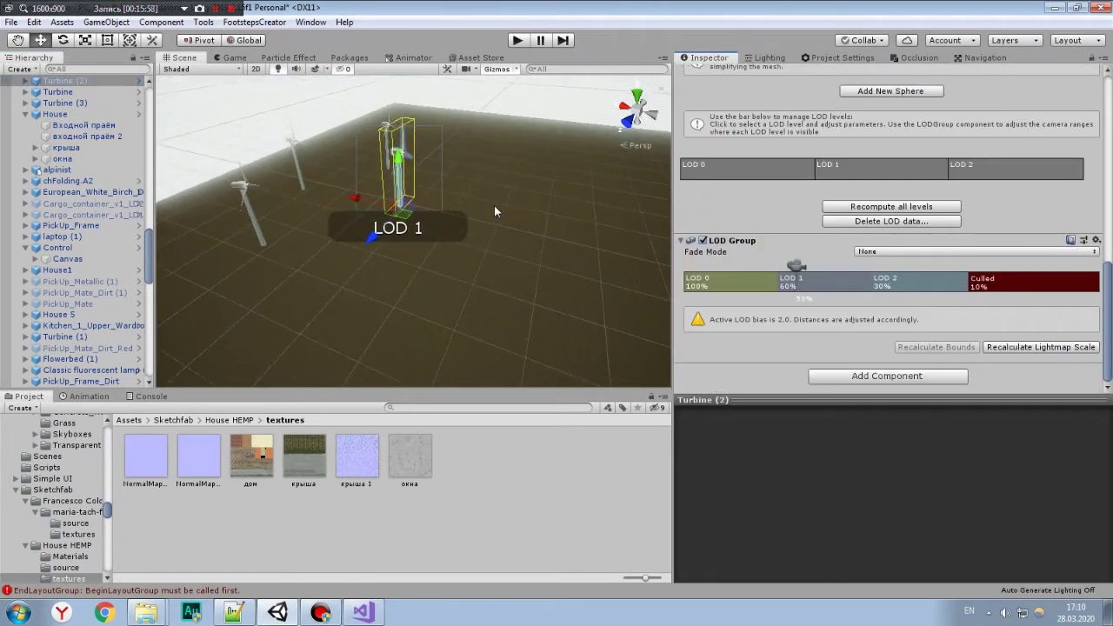
{"action": "mouse_move", "coordinate": [494, 205]}
{"action": "left_mouse_down", "text": "alt"}
{"action": "mouse_move", "coordinate": [274, 240]}
{"action": "mouse_move", "coordinate": [393, 196]}
{"action": "mouse_move", "coordinate": [370, 195]}
{"action": "left_mouse_up", "text": "alt"}
{"action": "scroll", "coordinate": [274, 239], "scroll_direction": "up", "scroll_amount": 3}
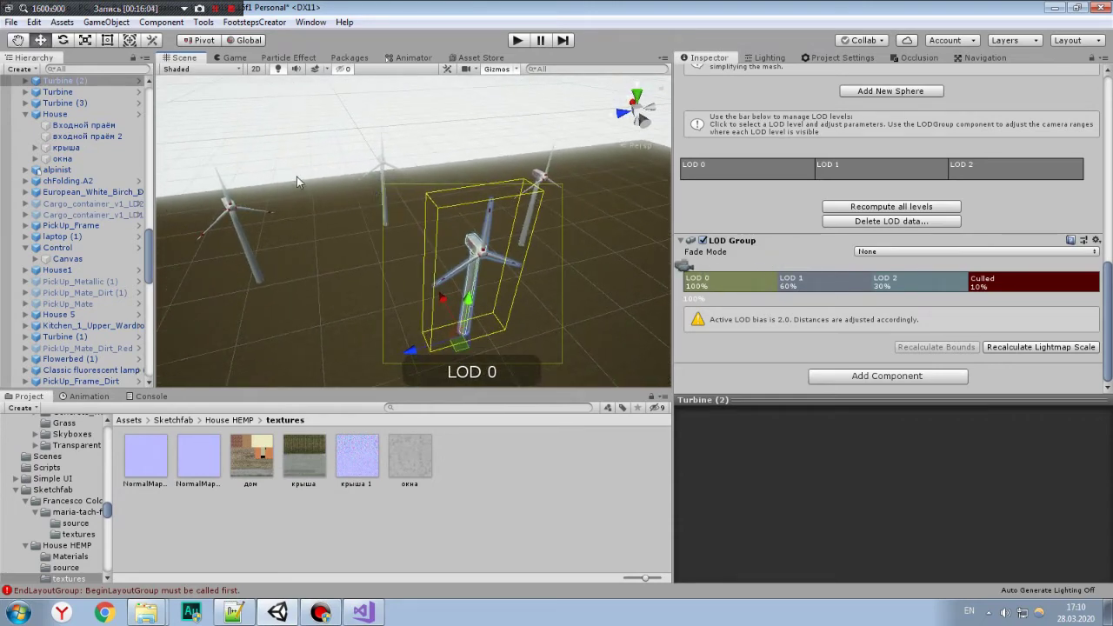
{"action": "left_click_drag", "start_coordinate": [297, 176], "coordinate": [487, 187], "text": "alt"}
{"action": "left_click", "coordinate": [489, 185]}
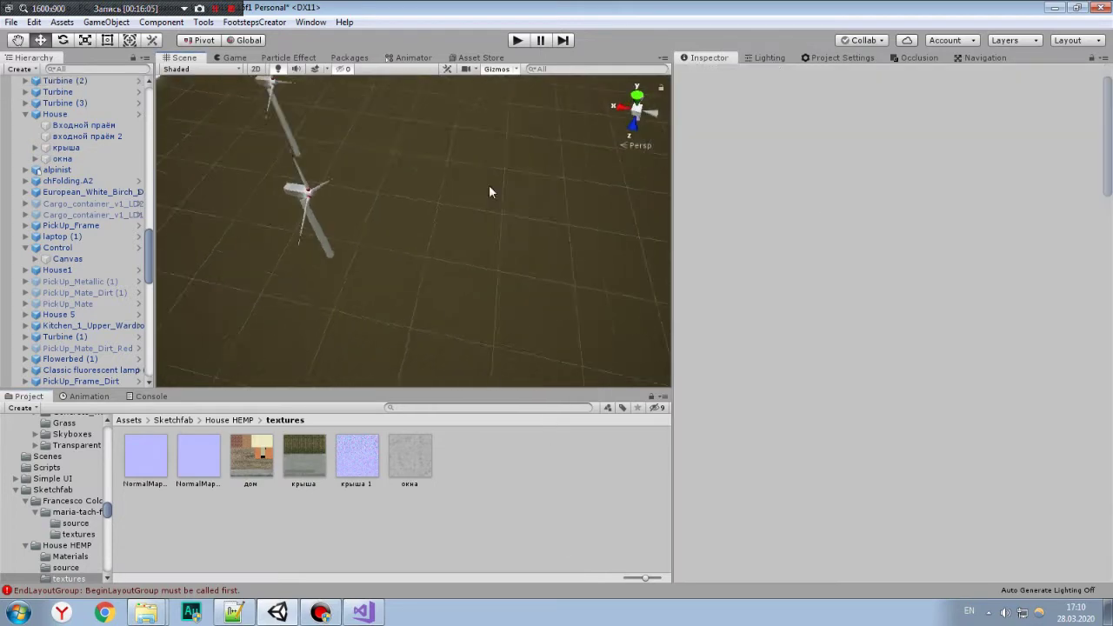
{"action": "middle_click_drag", "start_coordinate": [489, 191], "coordinate": [394, 257]}
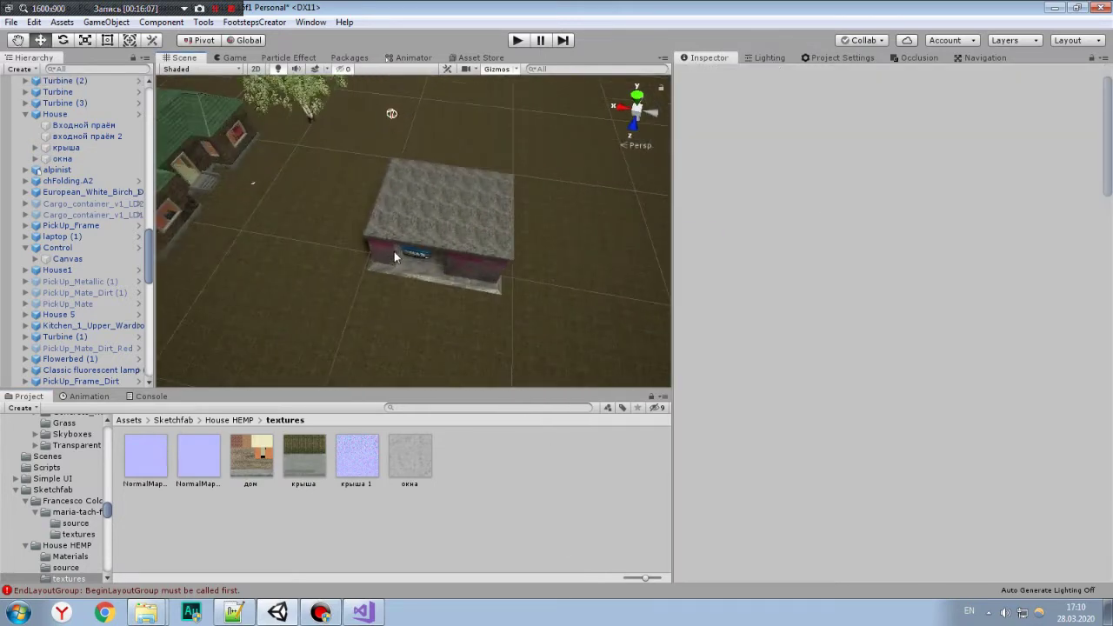
{"action": "left_click_drag", "start_coordinate": [394, 251], "coordinate": [269, 170], "text": "alt"}
{"action": "right_click_drag", "start_coordinate": [269, 169], "coordinate": [411, 338], "text": "alt"}
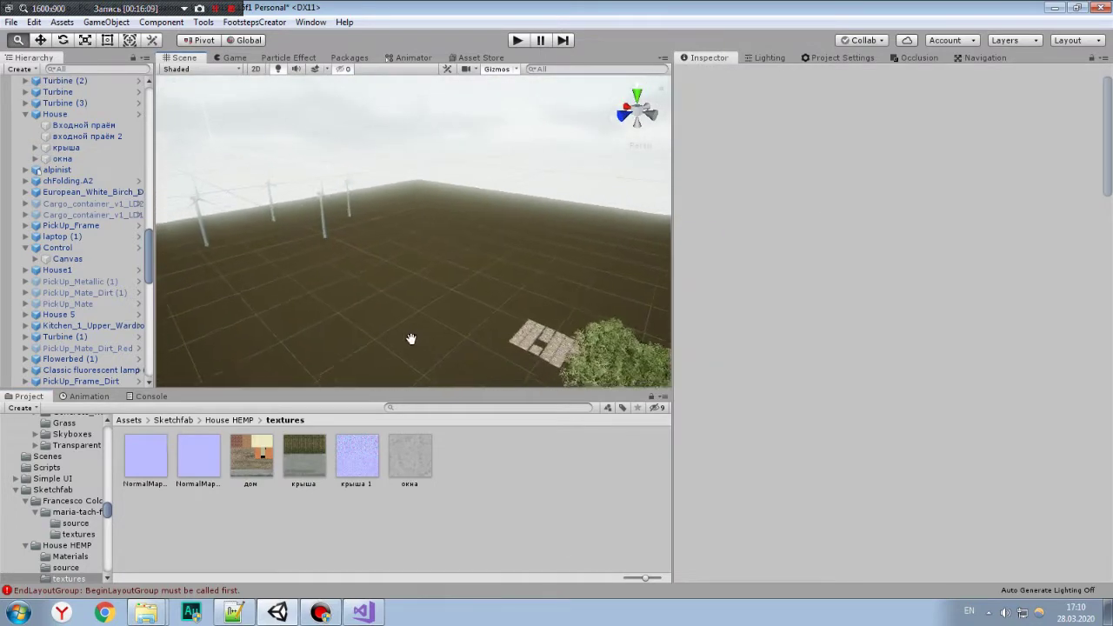
{"action": "middle_click_drag", "start_coordinate": [412, 338], "coordinate": [501, 381]}
Check the Console, then show the top-level Assets folder in the Project window.
{"action": "left_click", "coordinate": [131, 421]}
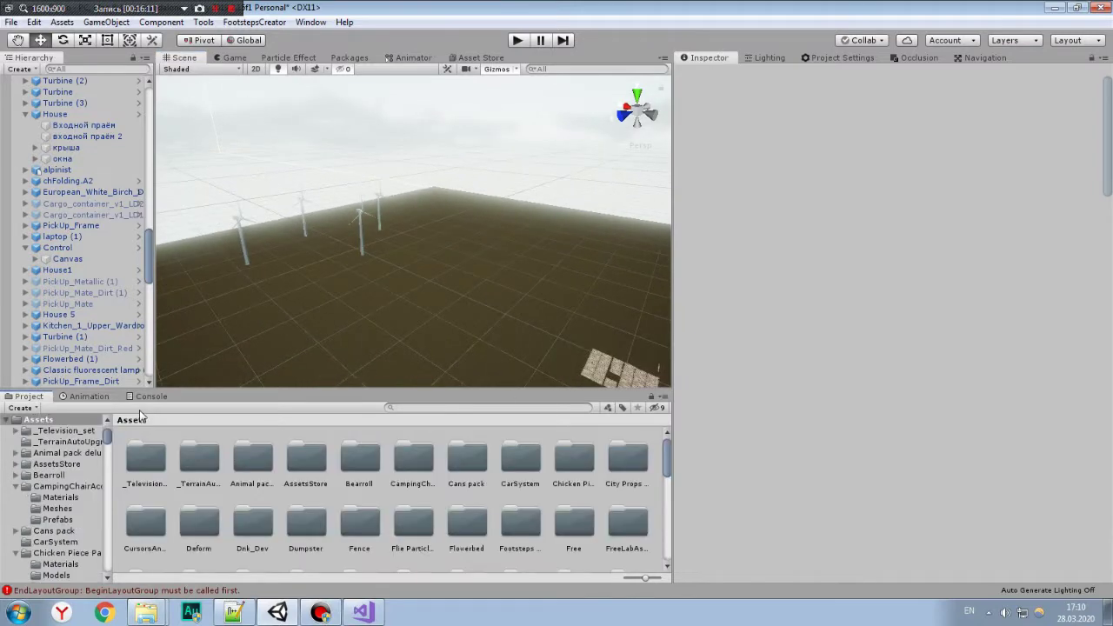
{"action": "left_click", "coordinate": [162, 398]}
{"action": "left_click", "coordinate": [25, 397]}
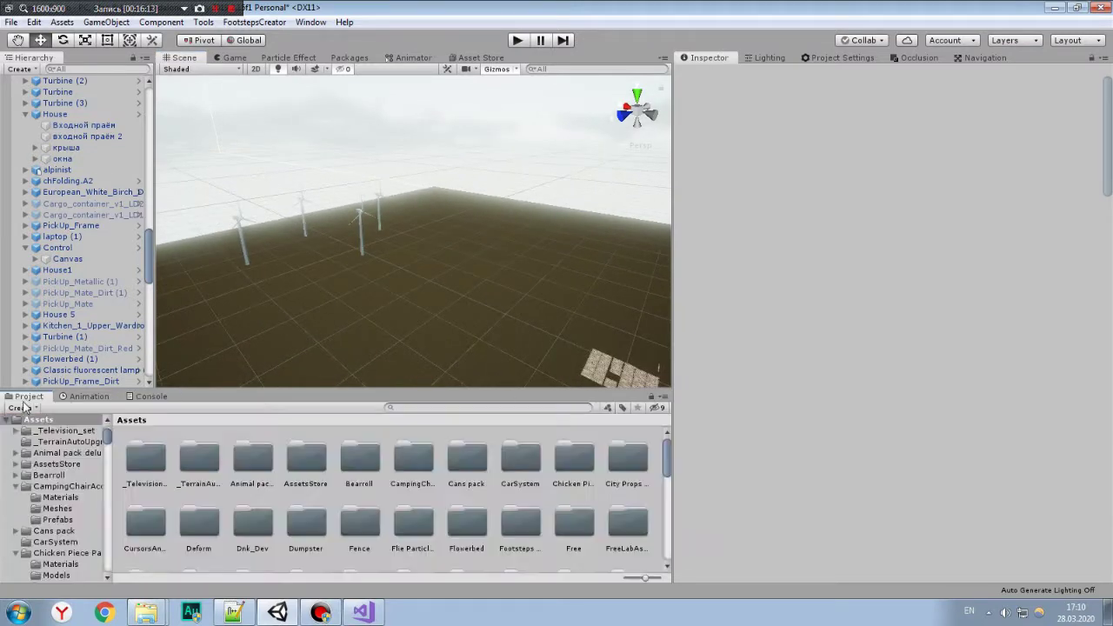
Select the Terrain and then Turbine (2) in the scene, then clear the selection.
{"action": "left_click", "coordinate": [377, 226]}
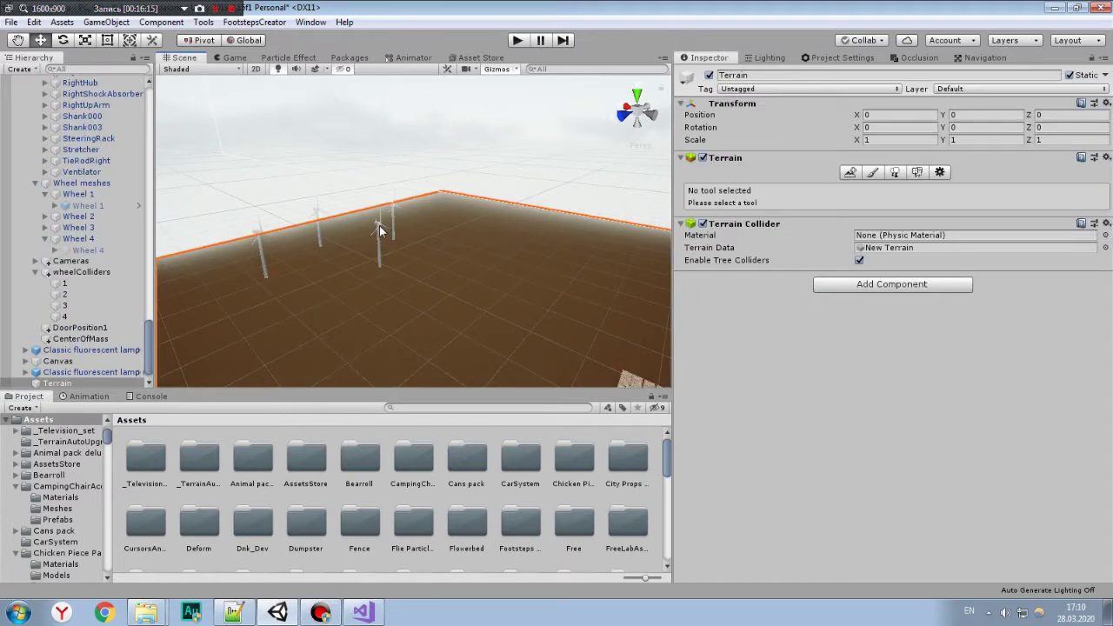
{"action": "left_click", "coordinate": [380, 228]}
{"action": "left_click", "coordinate": [639, 478]}
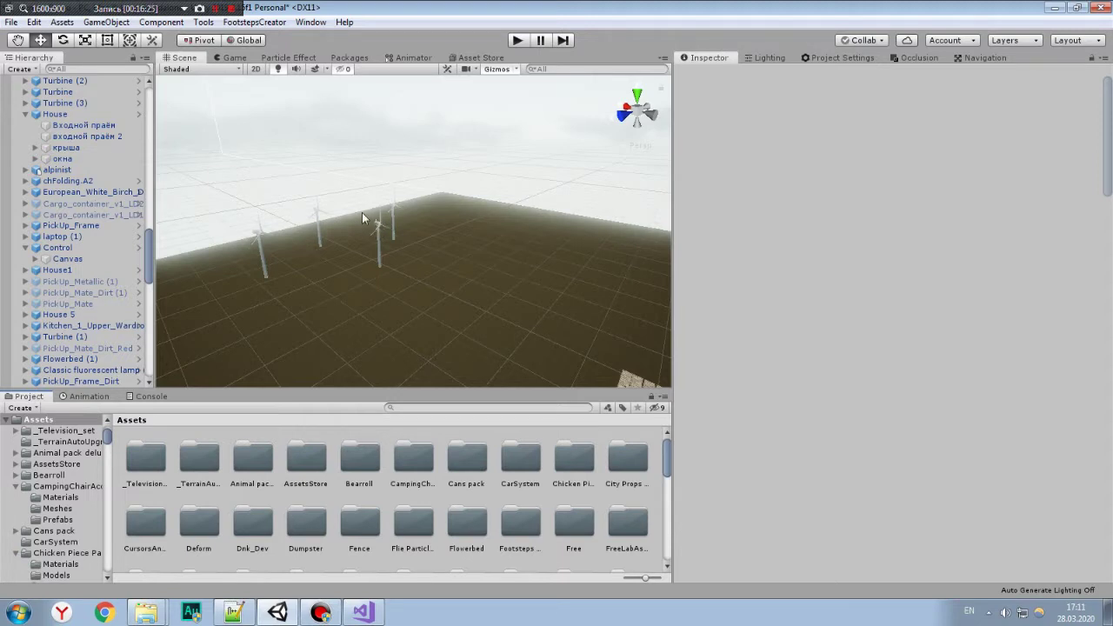
{"action": "left_click_drag", "start_coordinate": [362, 218], "coordinate": [376, 219], "text": "alt"}
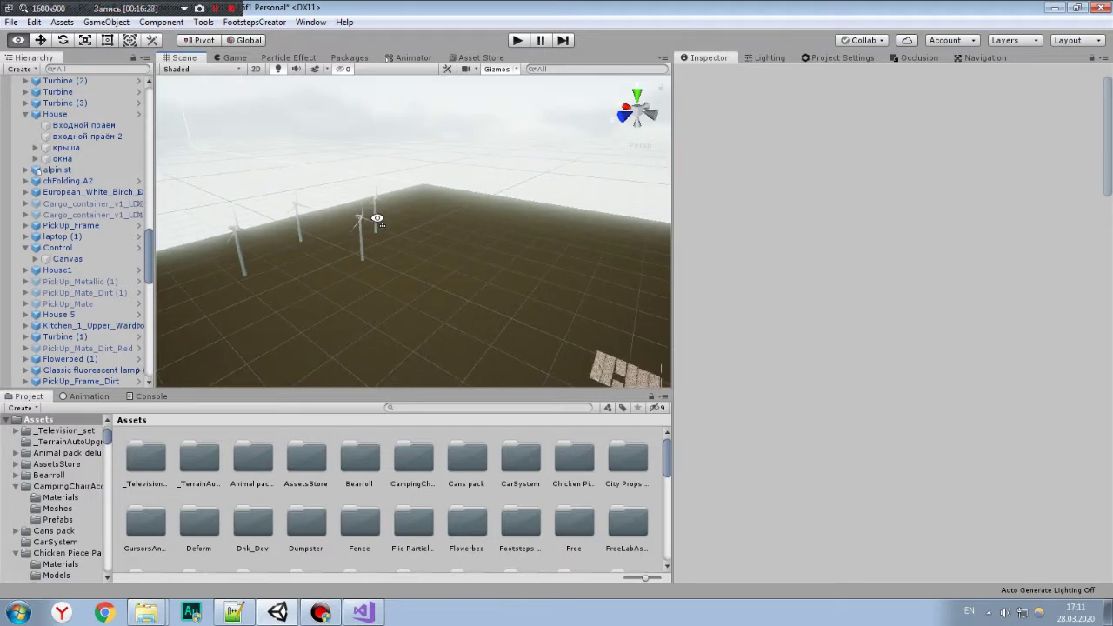
{"action": "left_click_drag", "start_coordinate": [376, 219], "coordinate": [364, 228], "text": "alt"}
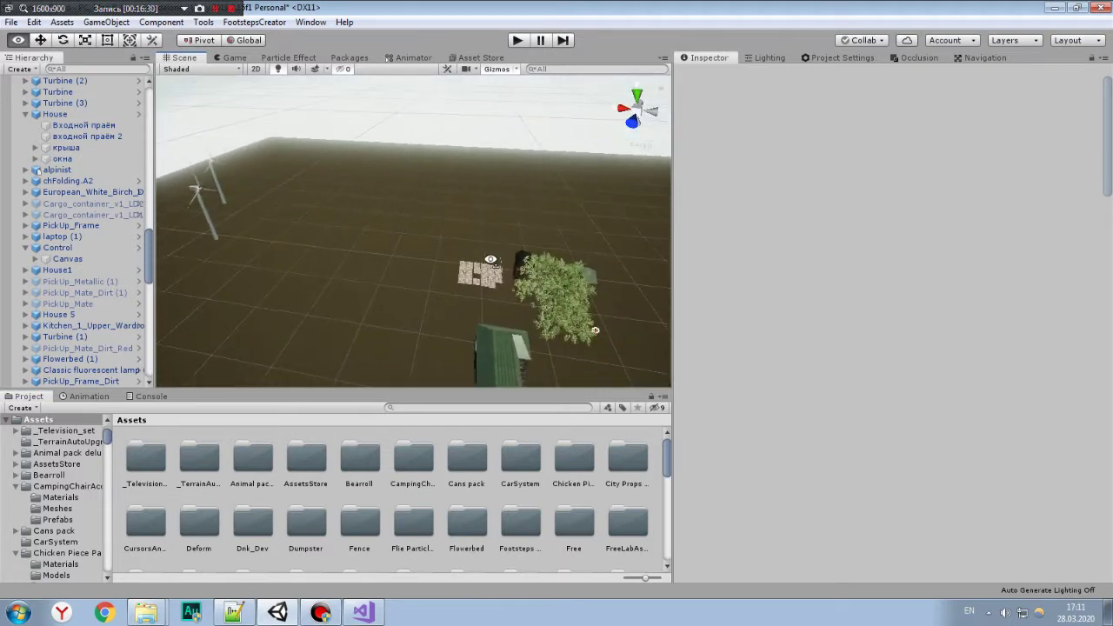
{"action": "left_click", "coordinate": [343, 222]}
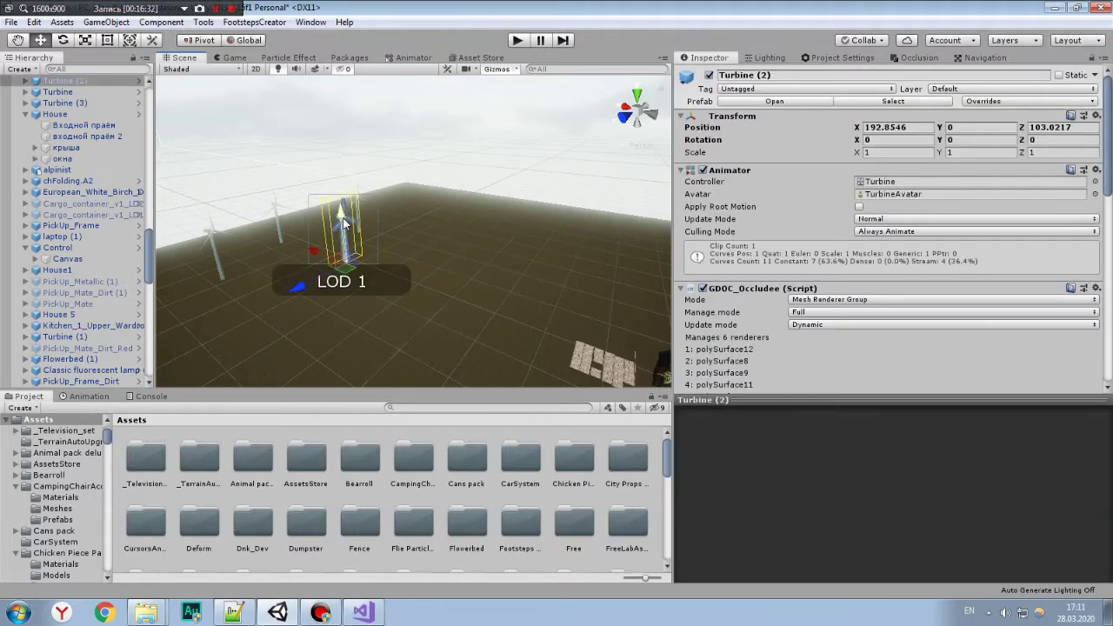
{"action": "left_click", "coordinate": [460, 241]}
{"action": "scroll", "coordinate": [458, 237], "scroll_direction": "down", "scroll_amount": 5}
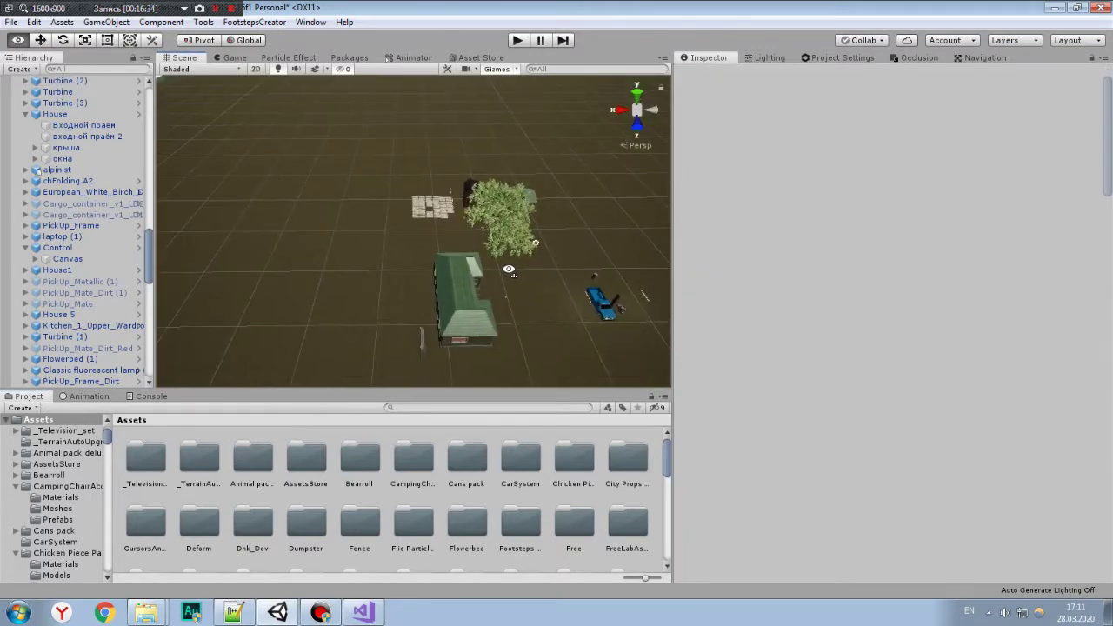
{"action": "scroll", "coordinate": [456, 233], "scroll_direction": "up", "scroll_amount": 3}
{"action": "middle_click_drag", "start_coordinate": [527, 279], "coordinate": [440, 231]}
{"action": "scroll", "coordinate": [440, 230], "scroll_direction": "up", "scroll_amount": 3}
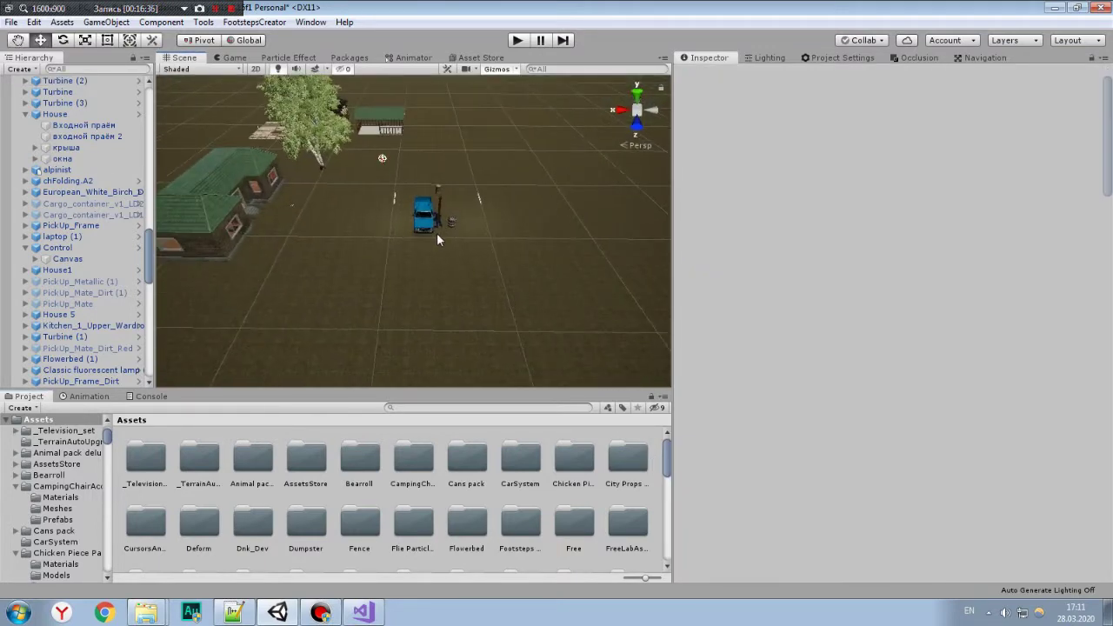
{"action": "scroll", "coordinate": [441, 229], "scroll_direction": "down", "scroll_amount": 3}
{"action": "left_click_drag", "start_coordinate": [438, 251], "coordinate": [416, 225], "text": "alt"}
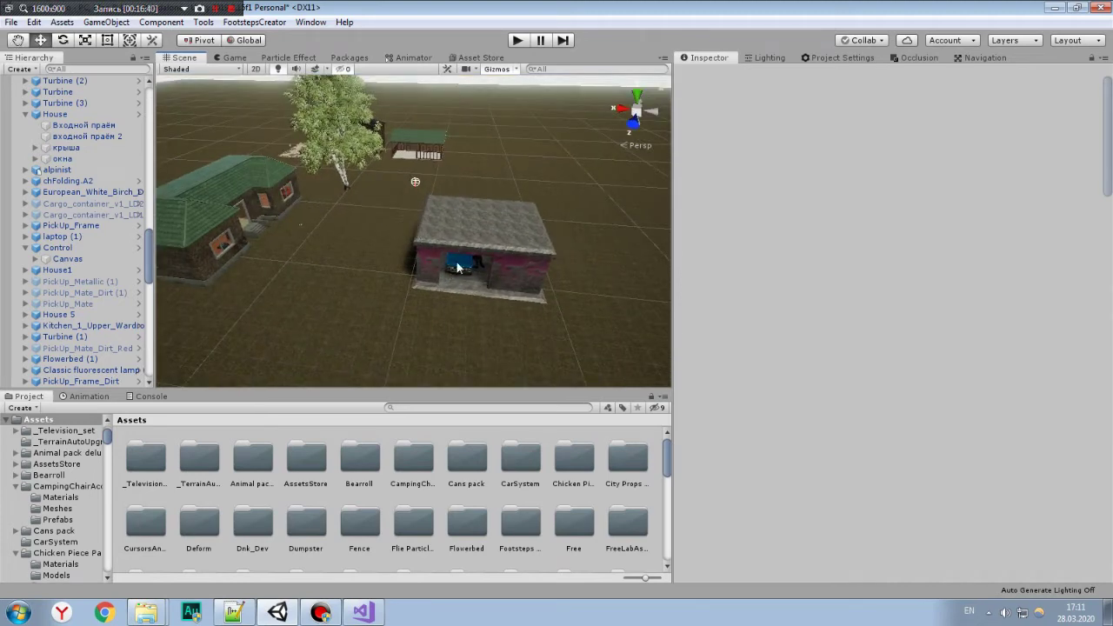
{"action": "scroll", "coordinate": [461, 264], "scroll_direction": "up", "scroll_amount": 3}
{"action": "scroll", "coordinate": [456, 256], "scroll_direction": "up", "scroll_amount": 3}
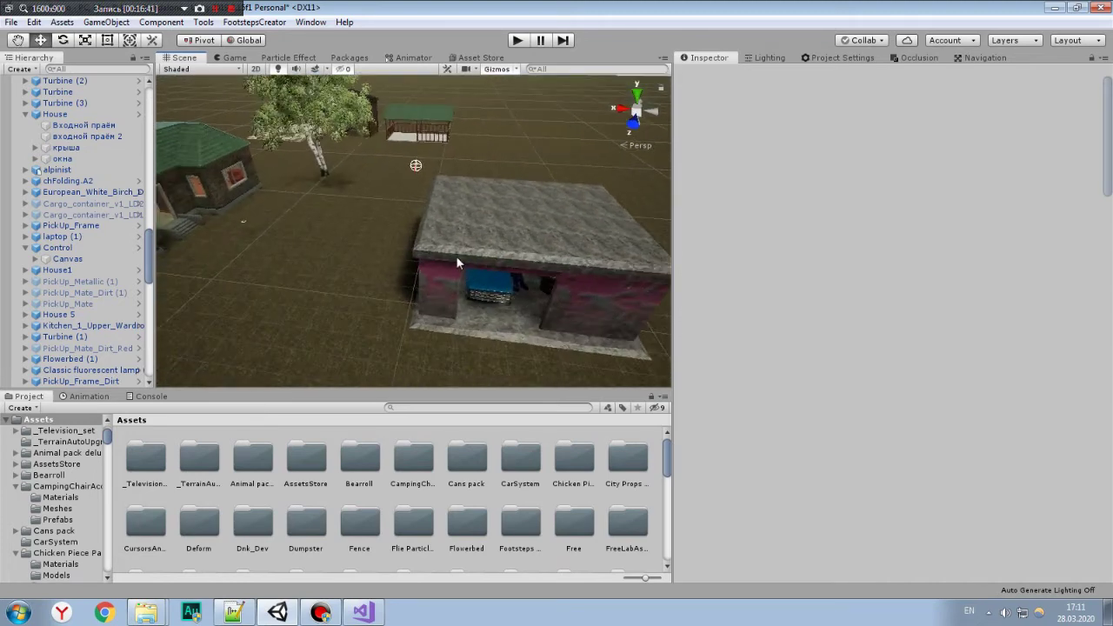
{"action": "right_click_drag", "start_coordinate": [401, 213], "coordinate": [419, 202]}
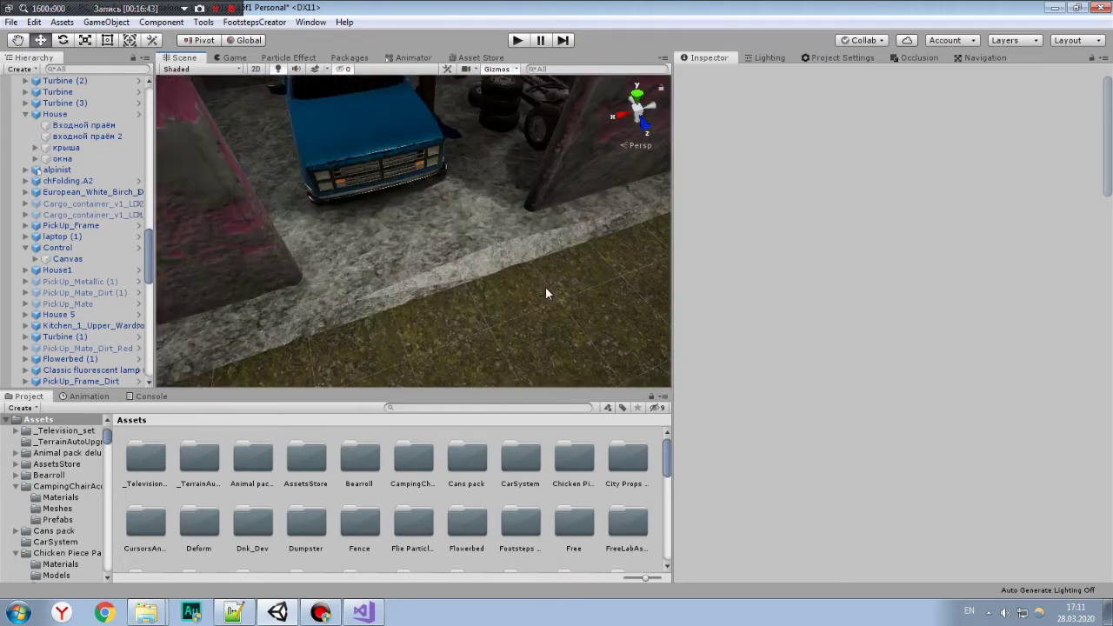
{"action": "right_click_drag", "start_coordinate": [419, 202], "coordinate": [396, 224]}
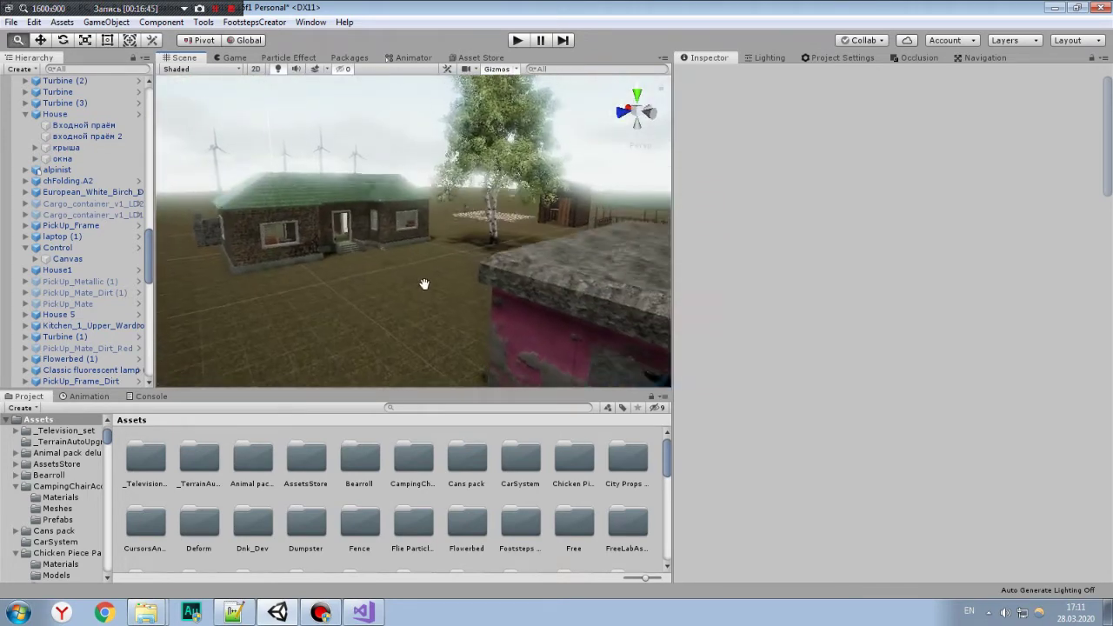
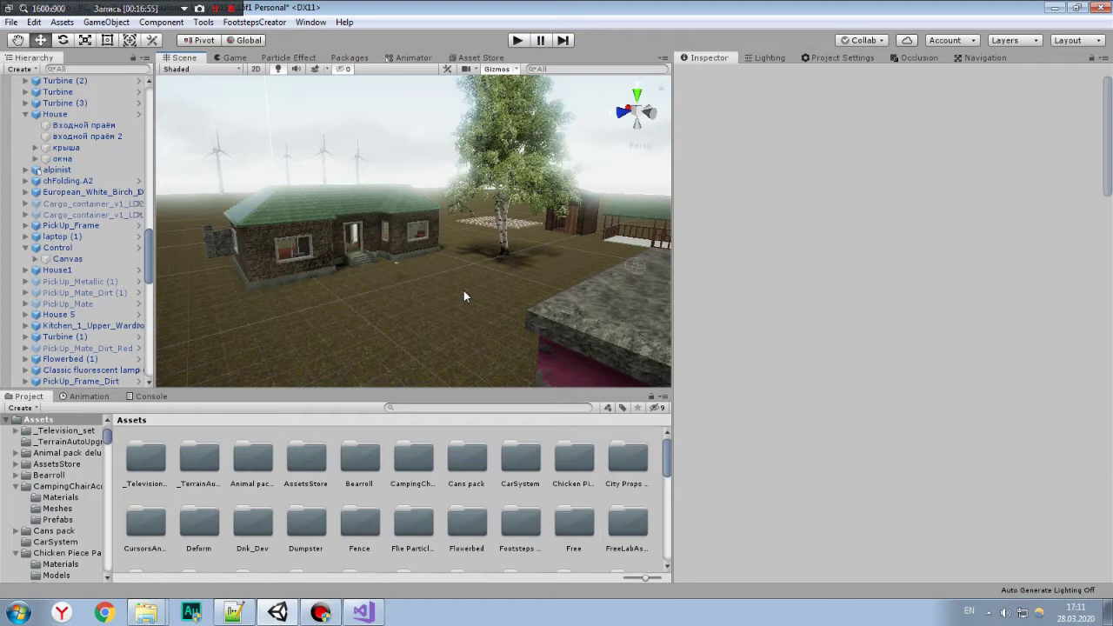
Orbit around the house, then expand and collapse PickUp_Damaged and House in the Hierarchy.
{"action": "left_click_drag", "start_coordinate": [467, 202], "coordinate": [375, 210], "text": "alt"}
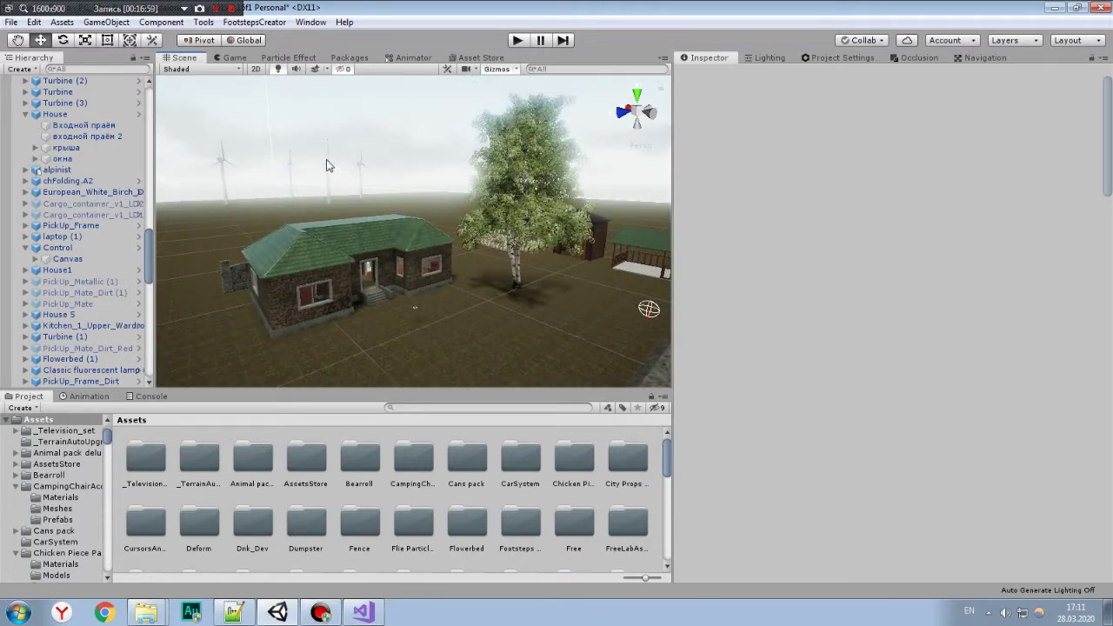
{"action": "left_click_drag", "start_coordinate": [328, 165], "coordinate": [335, 185], "text": "alt"}
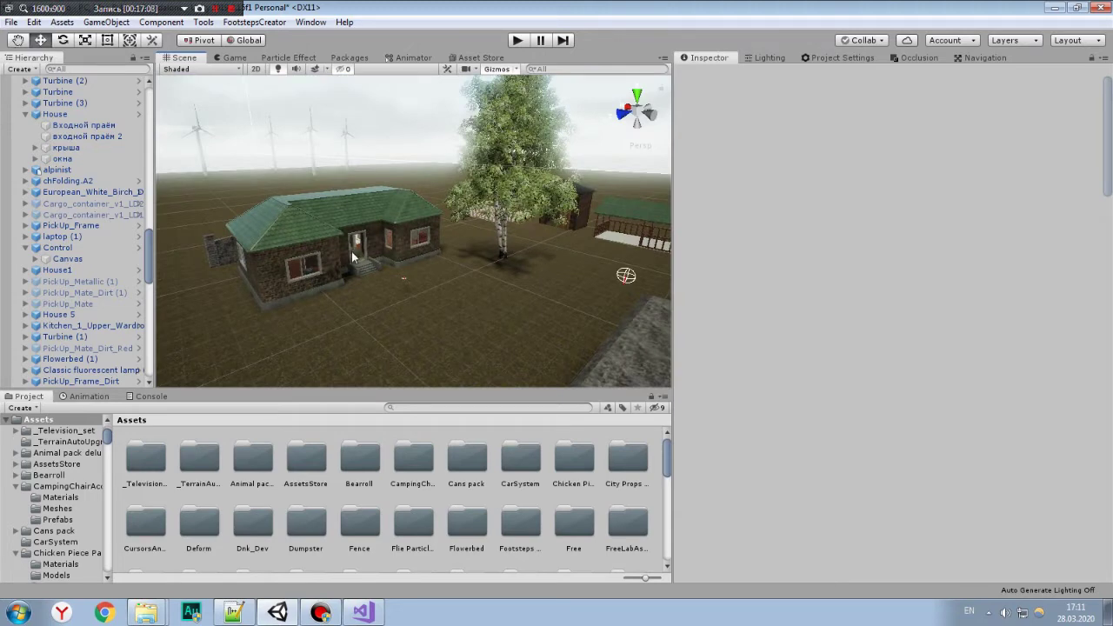
{"action": "mouse_move", "coordinate": [335, 183]}
{"action": "left_mouse_down", "text": "alt"}
{"action": "mouse_move", "coordinate": [503, 290]}
{"action": "mouse_move", "coordinate": [410, 236]}
{"action": "left_mouse_up", "text": "alt"}
{"action": "mouse_move", "coordinate": [411, 237]}
{"action": "right_mouse_down", "text": "alt"}
{"action": "mouse_move", "coordinate": [579, 224]}
{"action": "mouse_move", "coordinate": [419, 290]}
{"action": "mouse_move", "coordinate": [591, 273]}
{"action": "right_mouse_up", "text": "alt"}
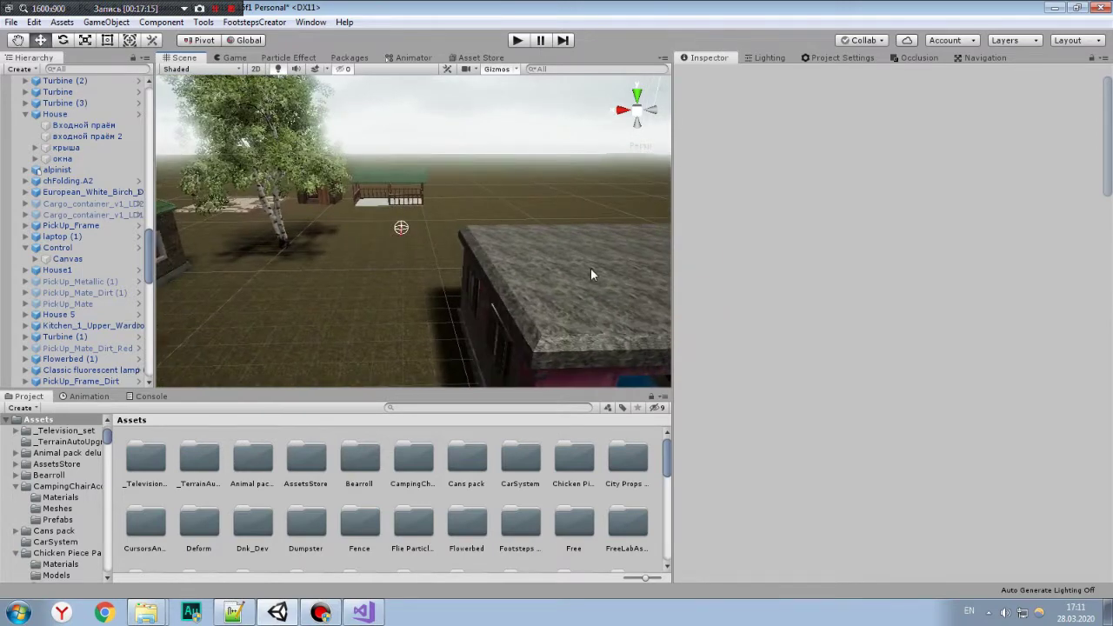
{"action": "scroll", "coordinate": [127, 170], "scroll_direction": "down", "scroll_amount": 5}
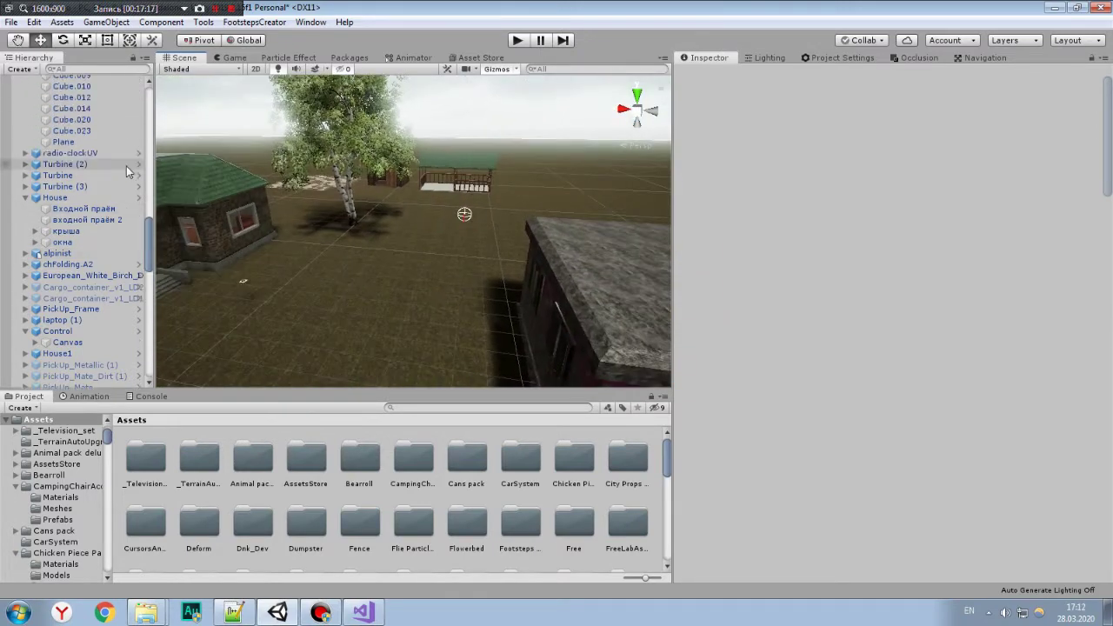
{"action": "left_click", "coordinate": [25, 209]}
{"action": "scroll", "coordinate": [25, 209], "scroll_direction": "down", "scroll_amount": 3}
{"action": "left_click", "coordinate": [25, 112]}
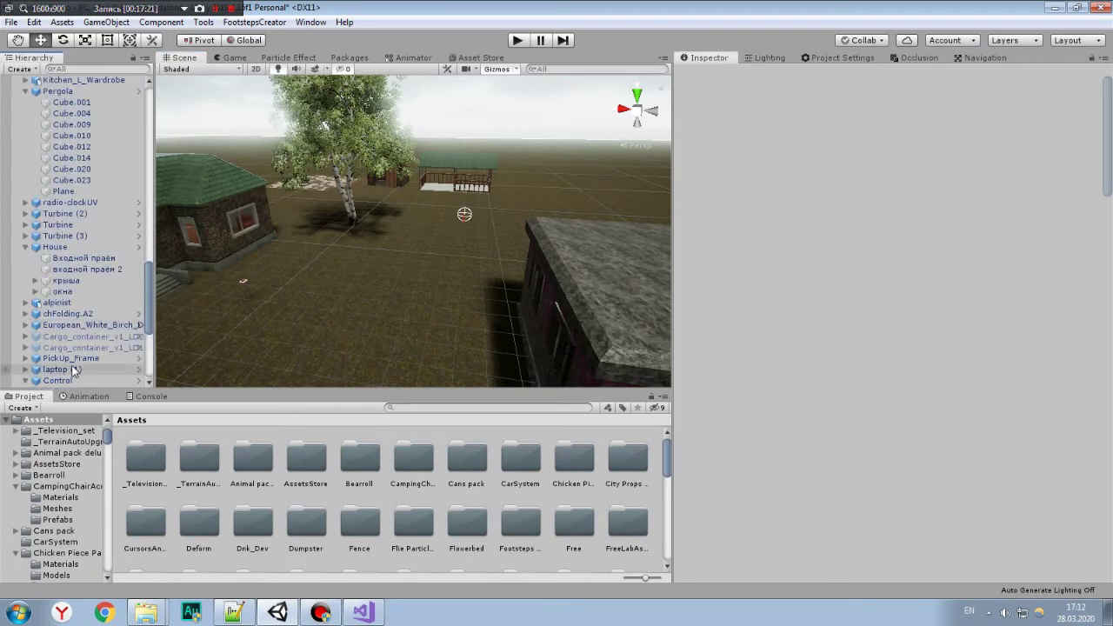
{"action": "scroll", "coordinate": [74, 348], "scroll_direction": "up", "scroll_amount": 5}
{"action": "left_click", "coordinate": [25, 248]}
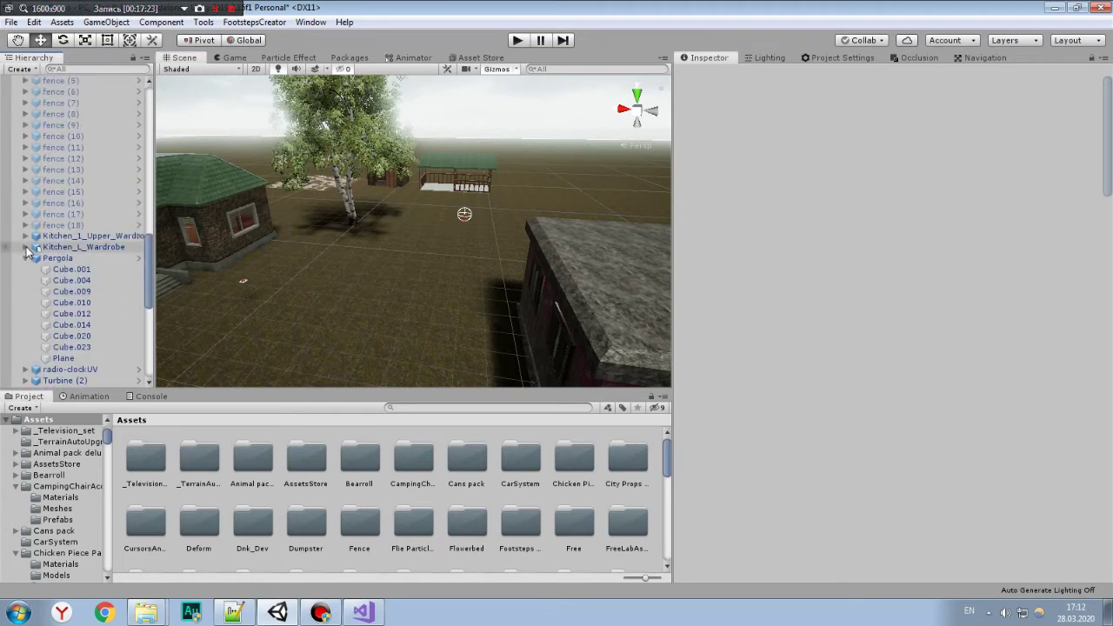
{"action": "scroll", "coordinate": [27, 261], "scroll_direction": "up", "scroll_amount": 3}
{"action": "scroll", "coordinate": [27, 262], "scroll_direction": "down", "scroll_amount": 1}
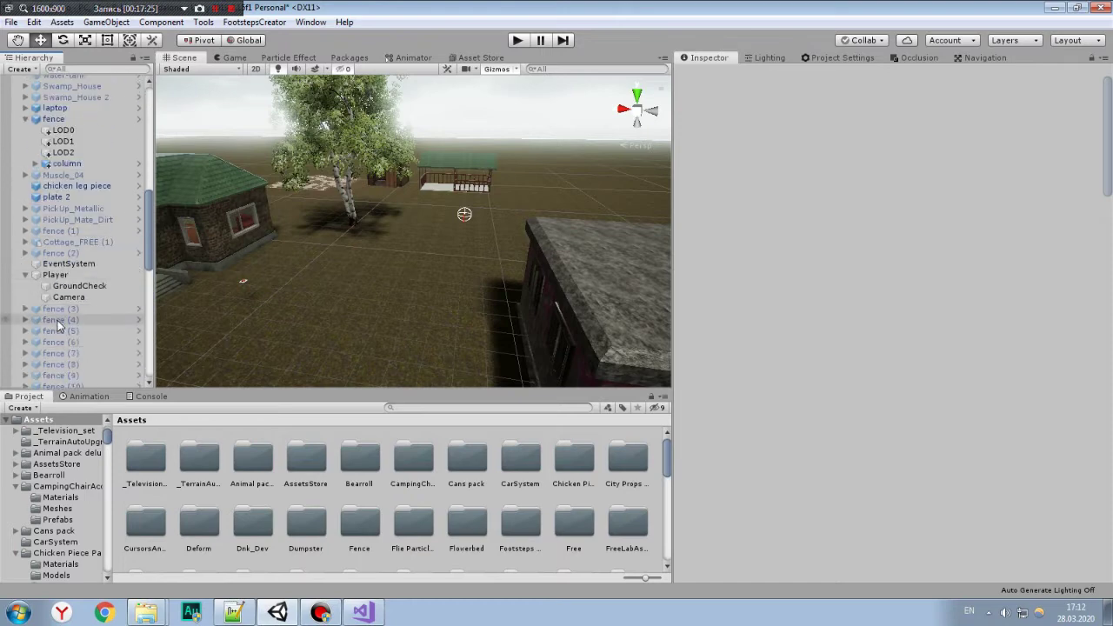
Select the Player, orbit around it toward the parked car, then deselect it.
{"action": "left_click", "coordinate": [56, 275]}
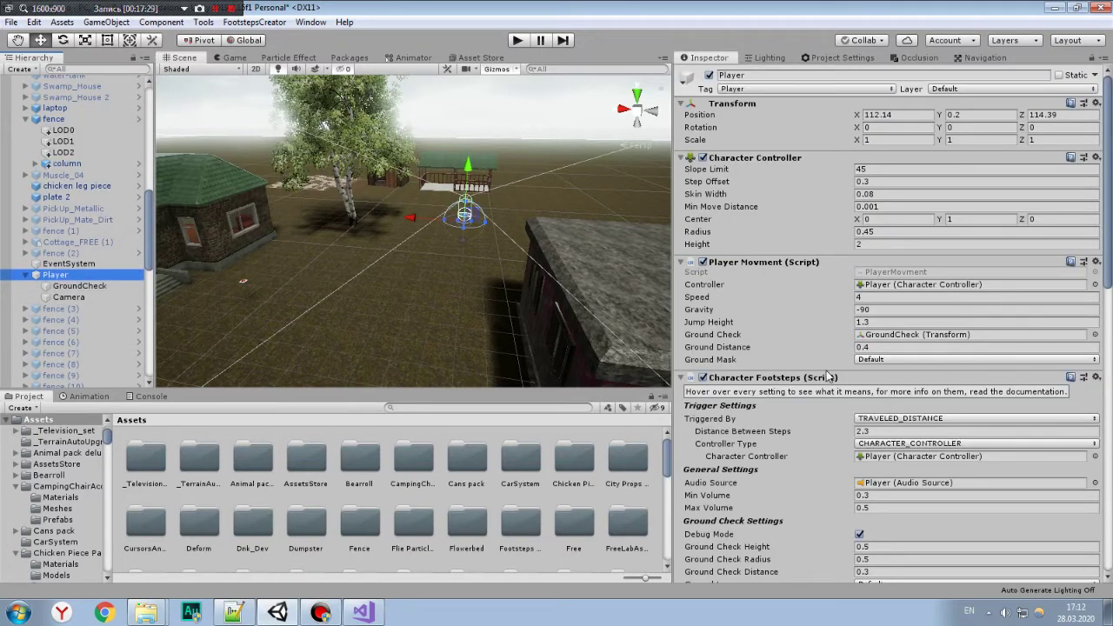
{"action": "scroll", "coordinate": [725, 383], "scroll_direction": "down", "scroll_amount": 4}
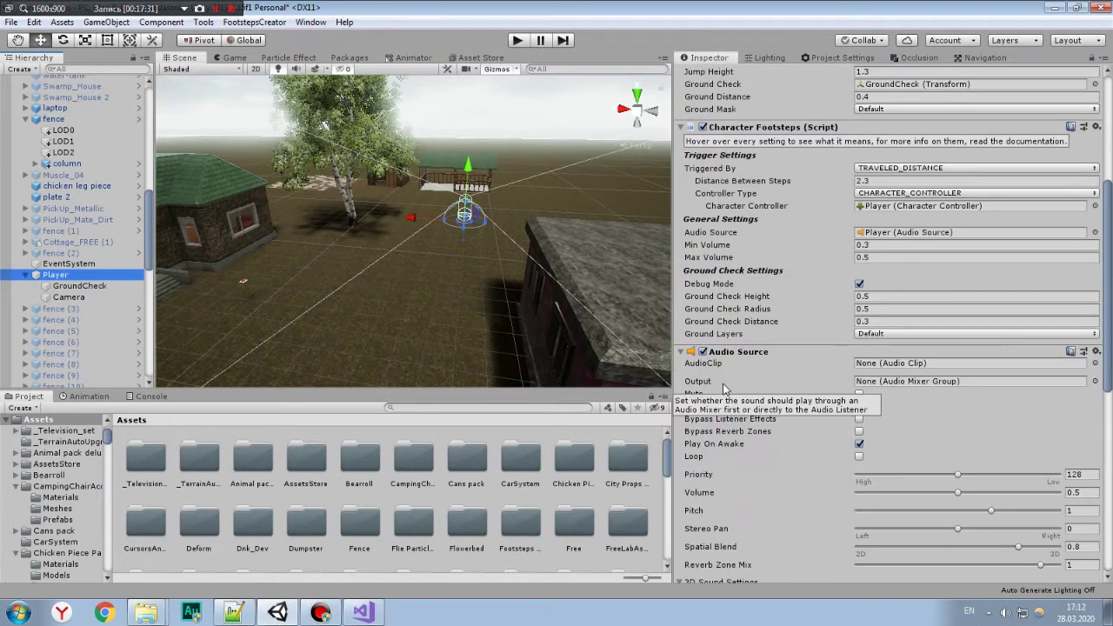
{"action": "scroll", "coordinate": [722, 387], "scroll_direction": "up", "scroll_amount": 1}
{"action": "scroll", "coordinate": [722, 392], "scroll_direction": "down", "scroll_amount": 1}
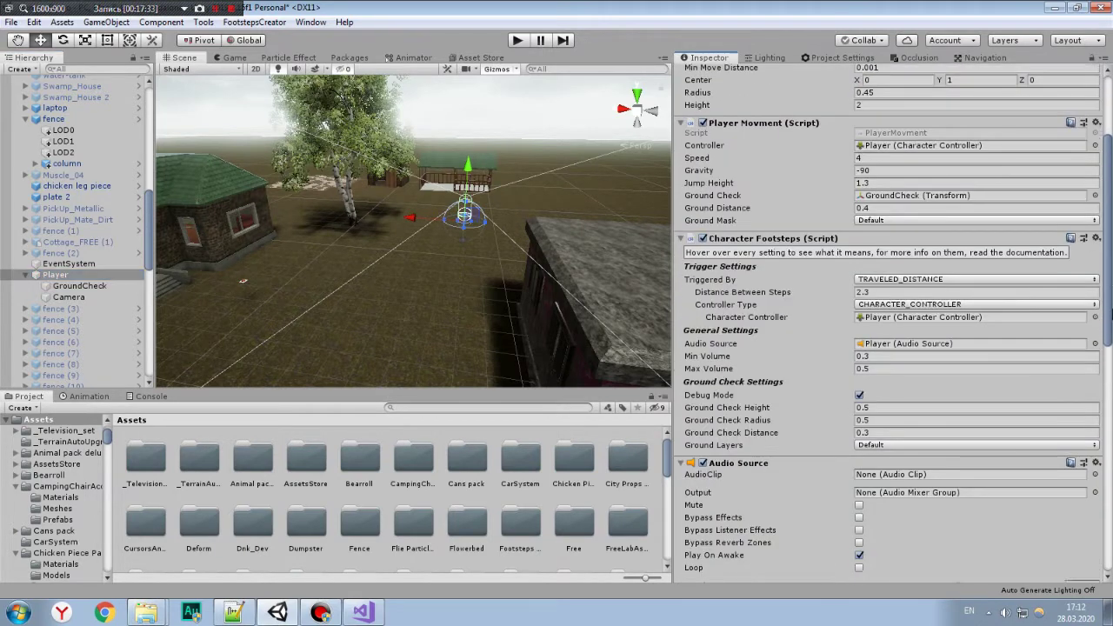
{"action": "left_click_drag", "start_coordinate": [416, 195], "coordinate": [454, 270], "text": "alt"}
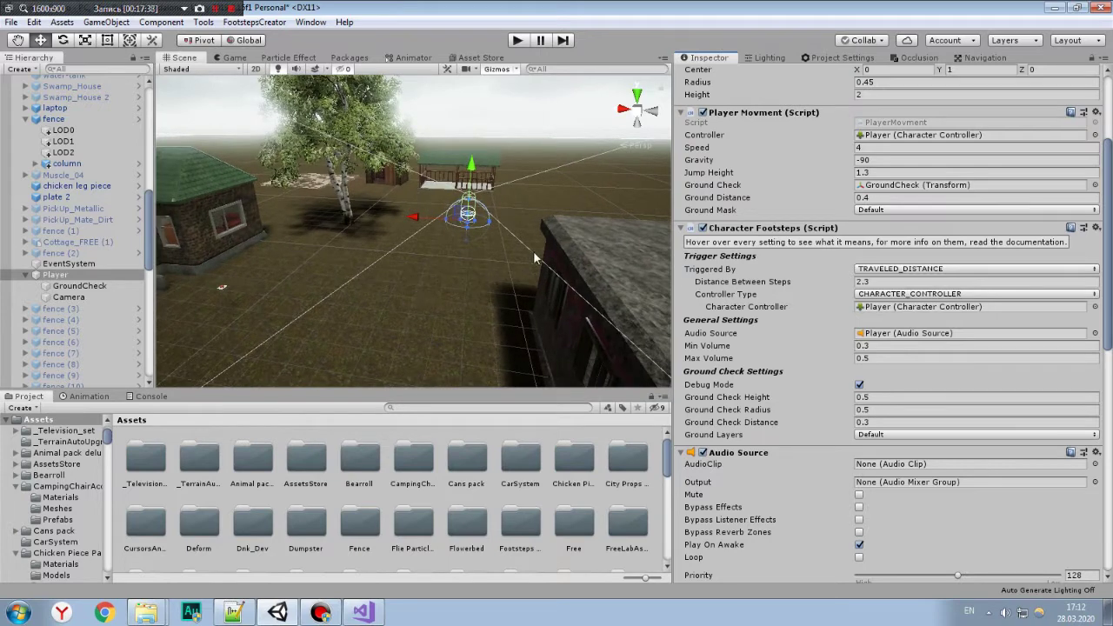
{"action": "mouse_move", "coordinate": [533, 251]}
{"action": "left_mouse_down", "text": "alt"}
{"action": "mouse_move", "coordinate": [441, 229]}
{"action": "mouse_move", "coordinate": [470, 192]}
{"action": "left_mouse_up", "text": "alt"}
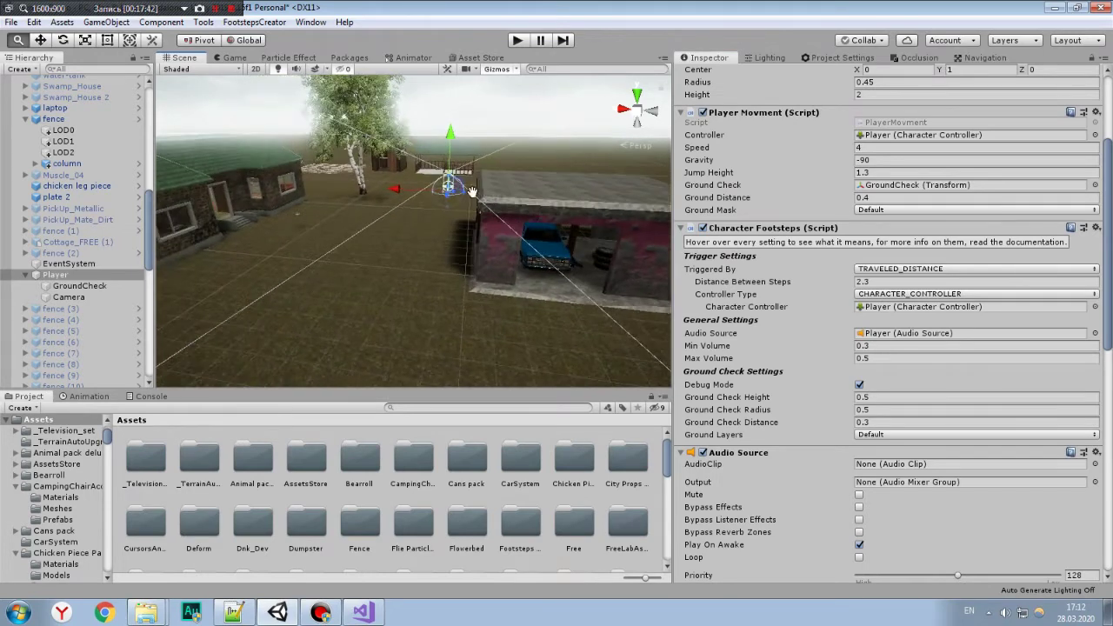
{"action": "right_click_drag", "start_coordinate": [470, 192], "coordinate": [474, 254], "text": "alt"}
{"action": "left_click", "coordinate": [474, 254]}
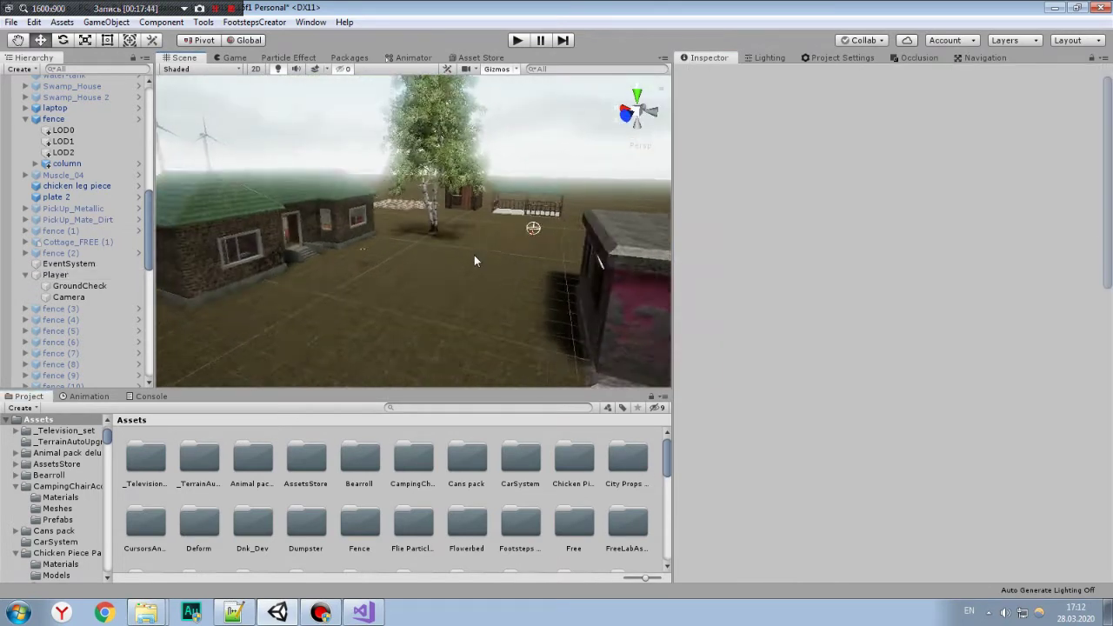
Fly into the green-roofed house, select the whole laptop object and delete it.
{"action": "mouse_move", "coordinate": [474, 255]}
{"action": "right_mouse_down"}
{"action": "mouse_move", "coordinate": [291, 231]}
{"action": "mouse_move", "coordinate": [425, 254]}
{"action": "right_mouse_up"}
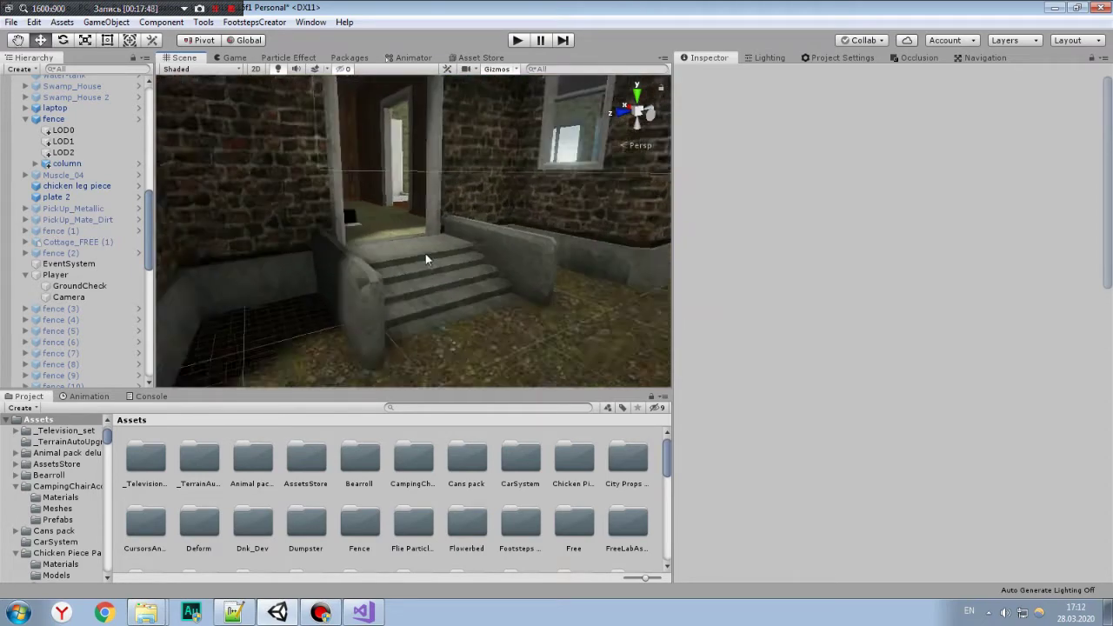
{"action": "right_click_drag", "start_coordinate": [425, 253], "coordinate": [305, 291]}
{"action": "left_click", "coordinate": [291, 296]}
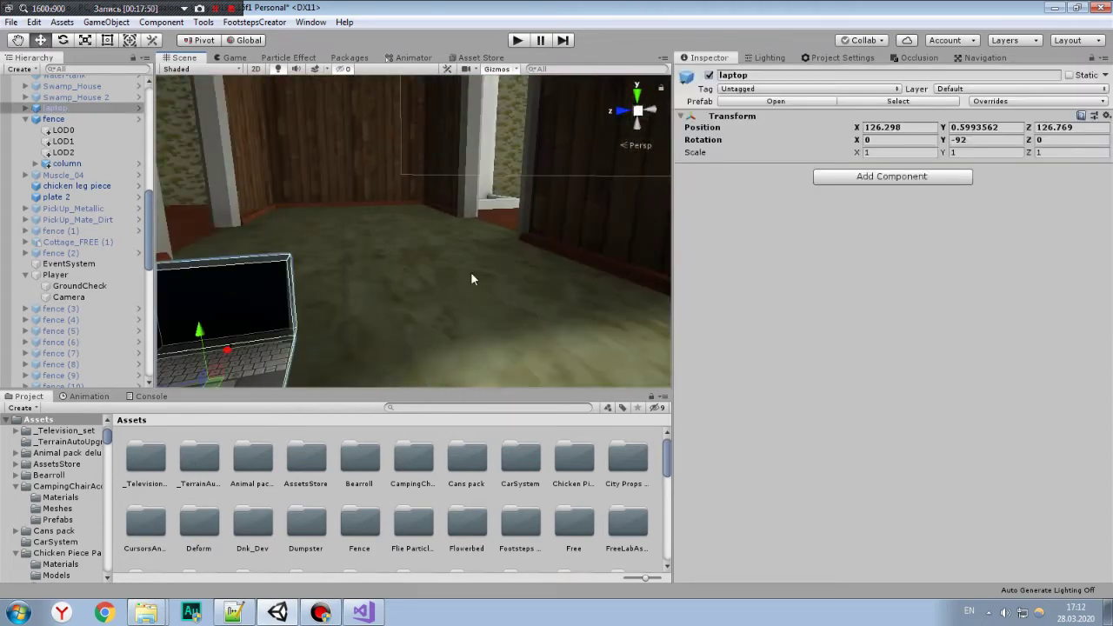
{"action": "right_click_drag", "start_coordinate": [471, 278], "coordinate": [353, 252]}
{"action": "left_click", "coordinate": [353, 252]}
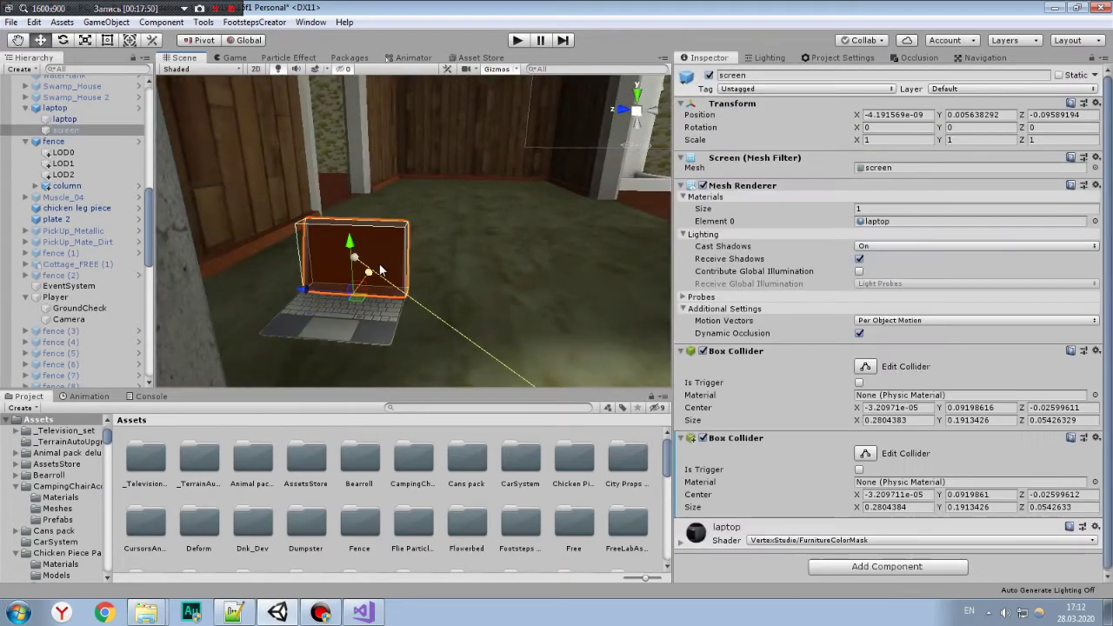
{"action": "double_click", "coordinate": [70, 107]}
{"action": "mouse_move", "coordinate": [249, 216]}
{"action": "right_mouse_down"}
{"action": "mouse_move", "coordinate": [493, 273]}
{"action": "mouse_move", "coordinate": [432, 150]}
{"action": "mouse_move", "coordinate": [437, 187]}
{"action": "mouse_move", "coordinate": [352, 176]}
{"action": "right_mouse_up"}
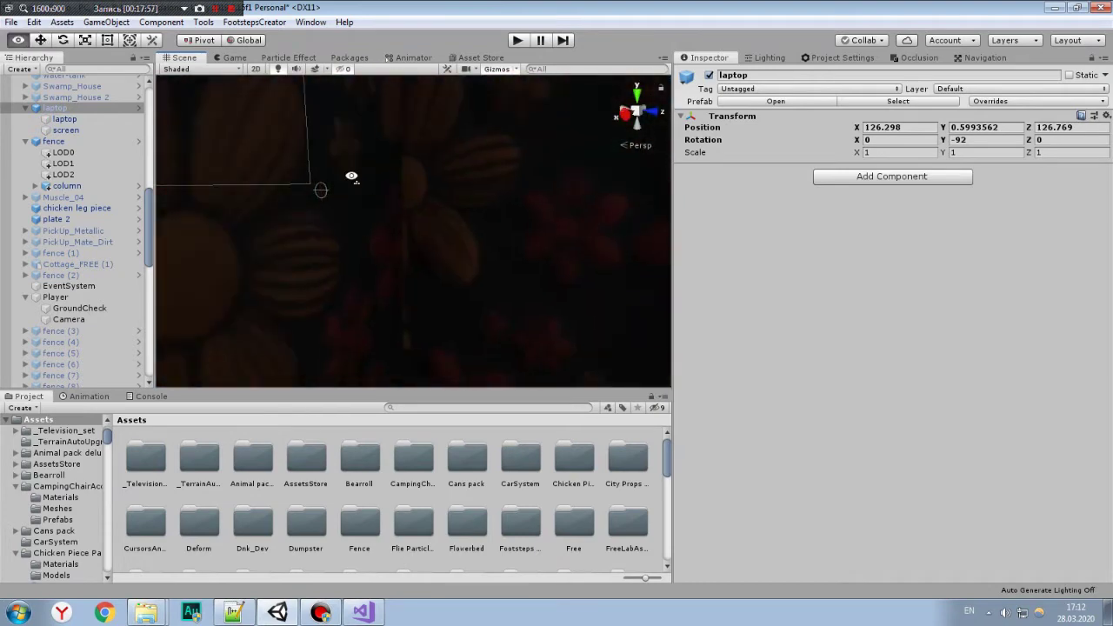
{"action": "key", "text": "f"}
{"action": "left_click", "coordinate": [100, 111]}
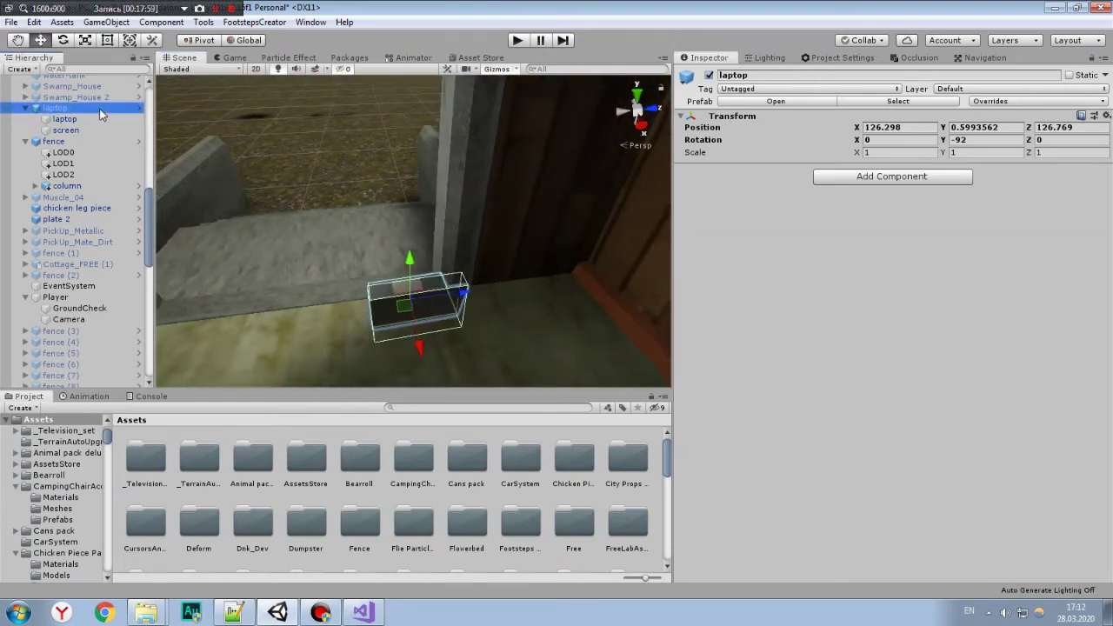
{"action": "key", "text": "Delete"}
Pull the view back over the village and switch to the Game view with statistics.
{"action": "scroll", "coordinate": [290, 145], "scroll_direction": "down", "scroll_amount": 3}
{"action": "scroll", "coordinate": [291, 142], "scroll_direction": "down", "scroll_amount": 3}
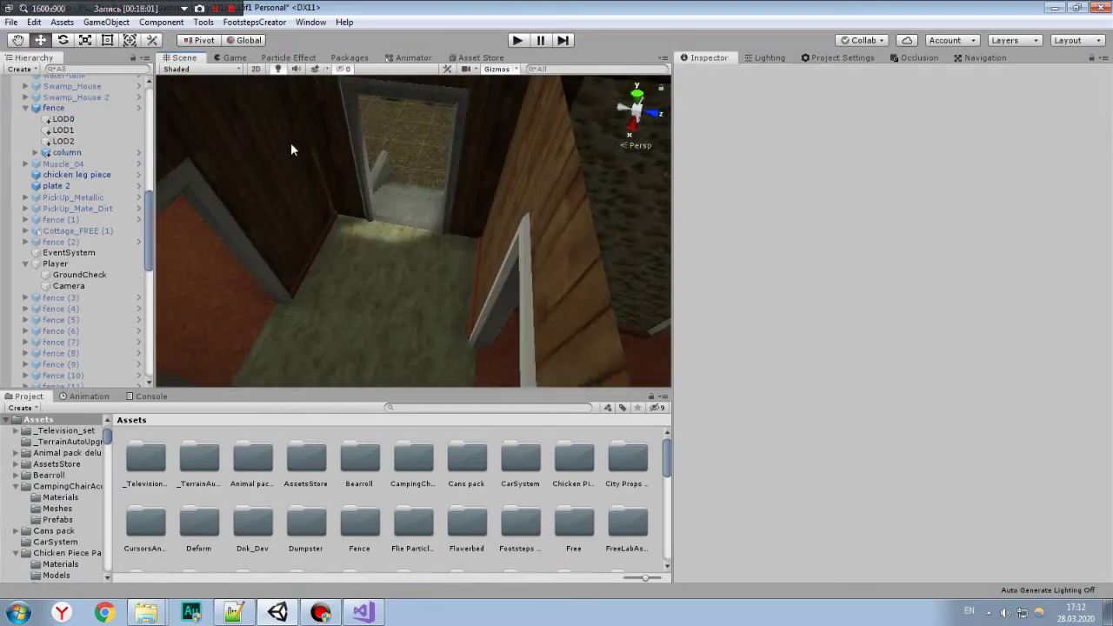
{"action": "scroll", "coordinate": [291, 142], "scroll_direction": "down", "scroll_amount": 4}
{"action": "scroll", "coordinate": [291, 148], "scroll_direction": "down", "scroll_amount": 5}
{"action": "right_click_drag", "start_coordinate": [609, 195], "coordinate": [367, 184]}
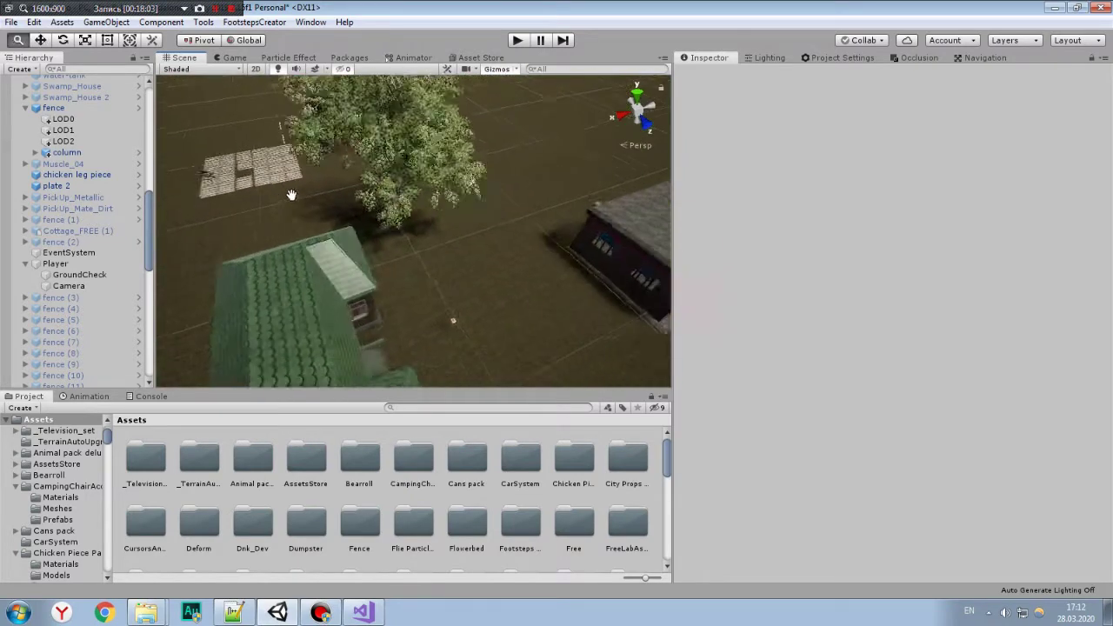
{"action": "scroll", "coordinate": [366, 185], "scroll_direction": "down", "scroll_amount": 3}
{"action": "scroll", "coordinate": [366, 185], "scroll_direction": "up", "scroll_amount": 3}
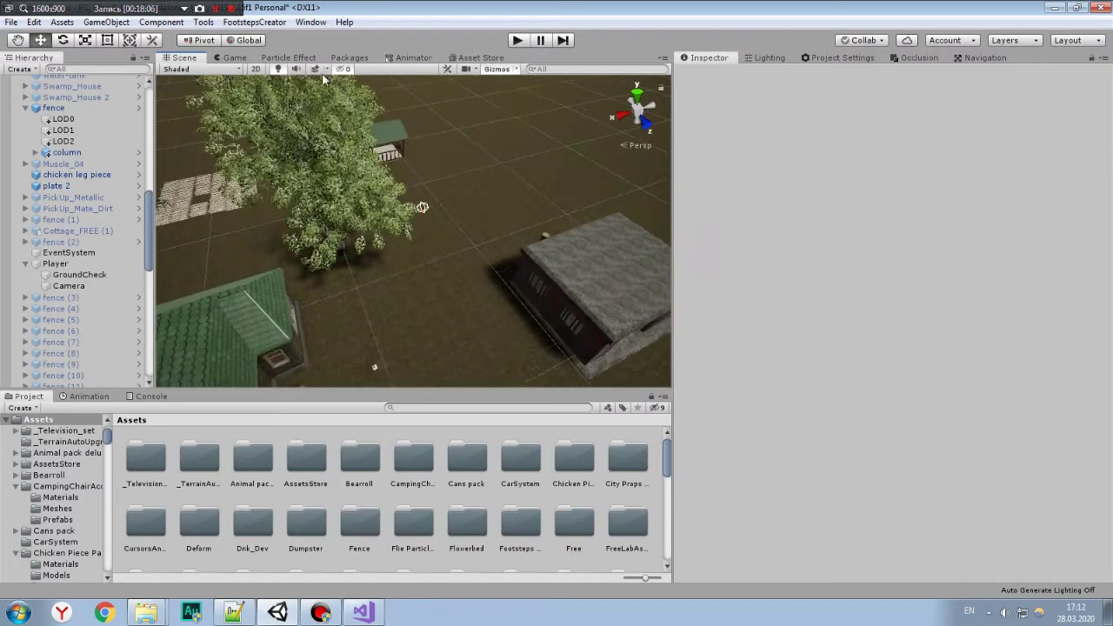
{"action": "left_click", "coordinate": [231, 57]}
In Quality settings, set anti-aliasing to 8x Multi Sampling, turn off shadow cascades, keep VSync at Don't Sync.
{"action": "left_click", "coordinate": [859, 63]}
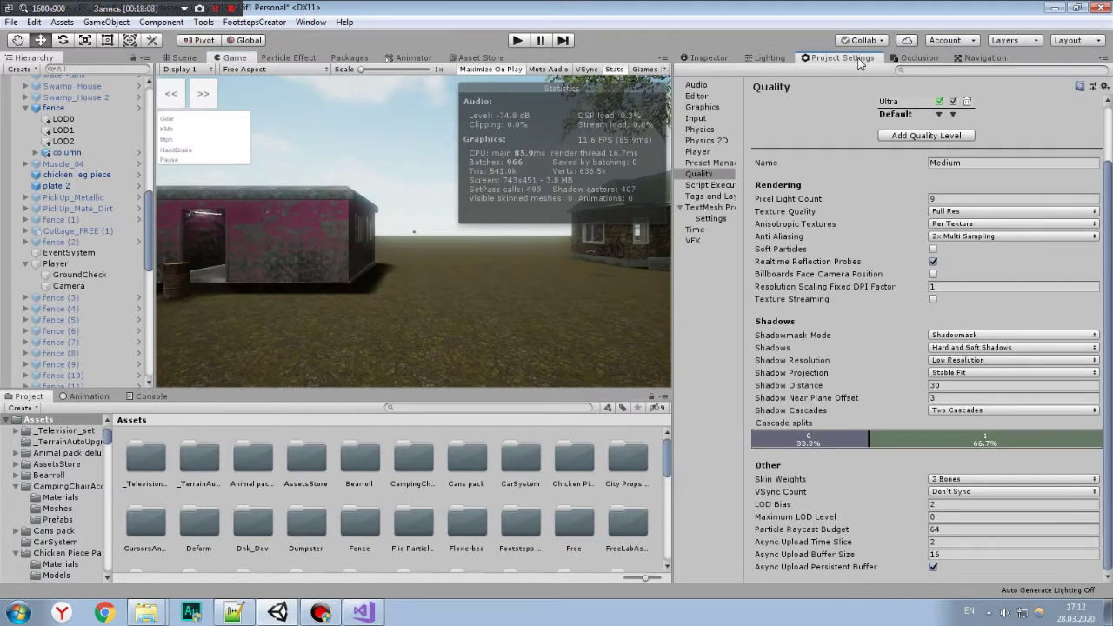
{"action": "left_click", "coordinate": [936, 199]}
{"action": "type", "text": "2"}
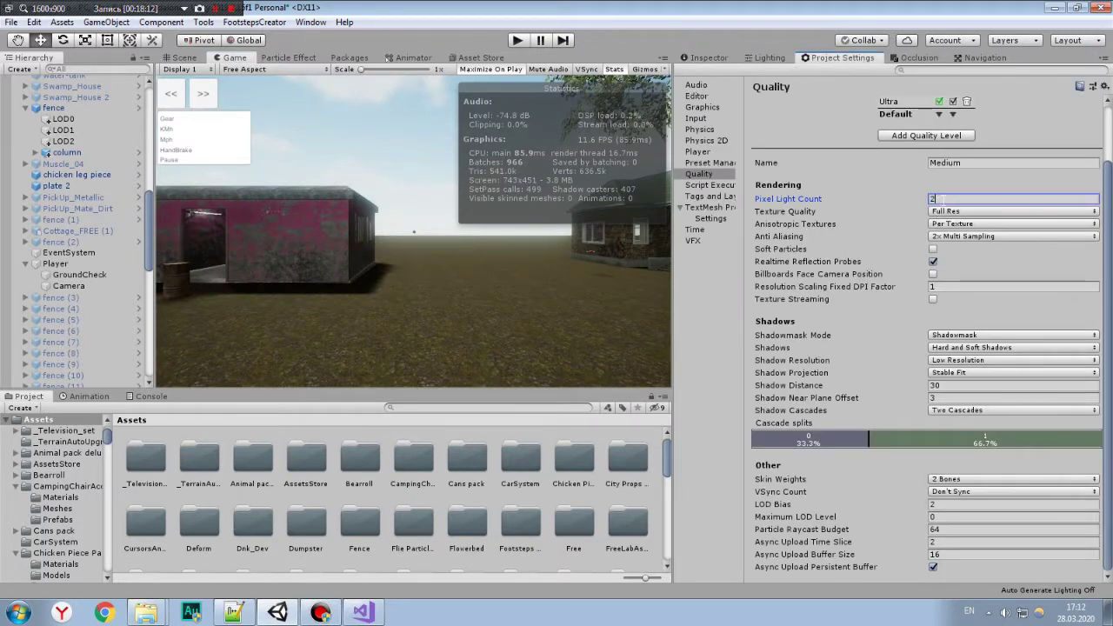
{"action": "scroll", "coordinate": [937, 199], "scroll_direction": "up", "scroll_amount": 3}
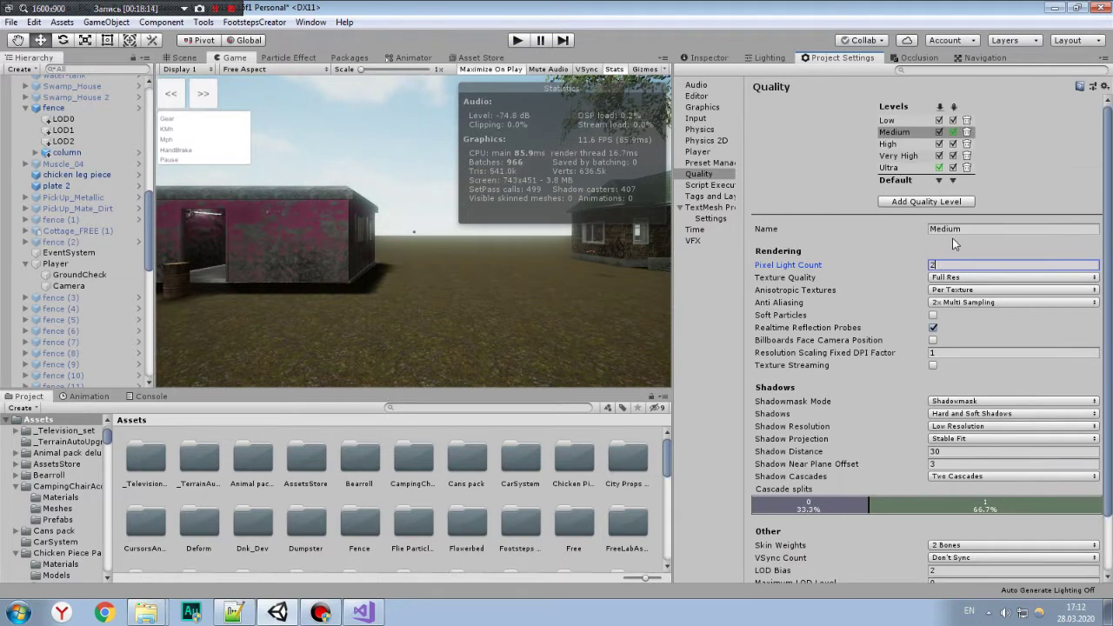
{"action": "scroll", "coordinate": [952, 241], "scroll_direction": "down", "scroll_amount": 2}
{"action": "left_click", "coordinate": [957, 261]}
{"action": "left_click", "coordinate": [961, 280]}
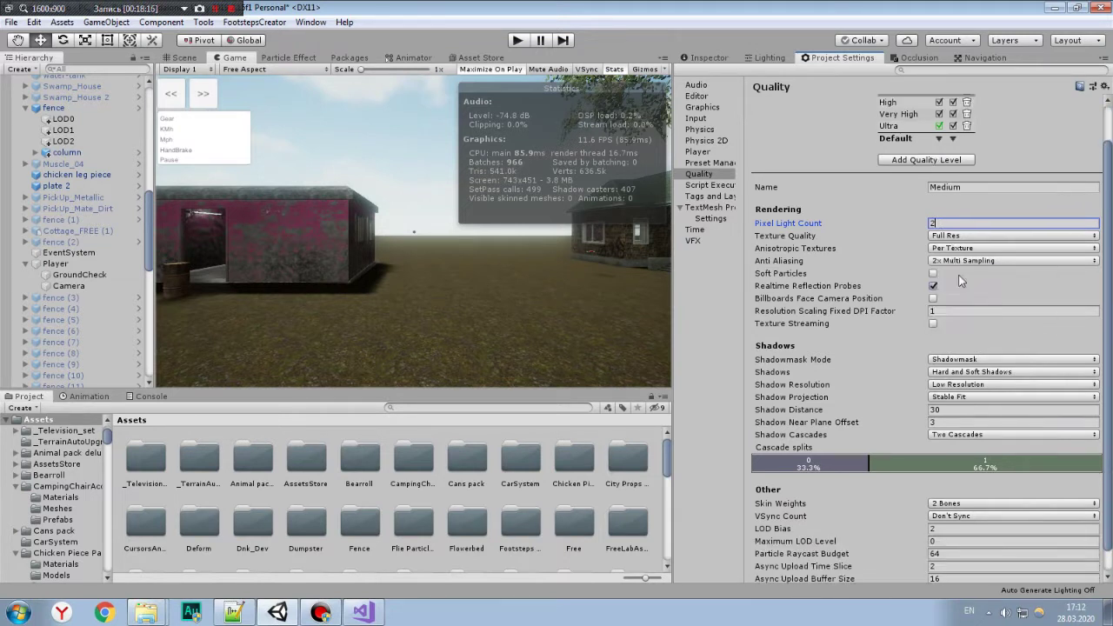
{"action": "left_click", "coordinate": [957, 263]}
{"action": "left_click", "coordinate": [975, 325]}
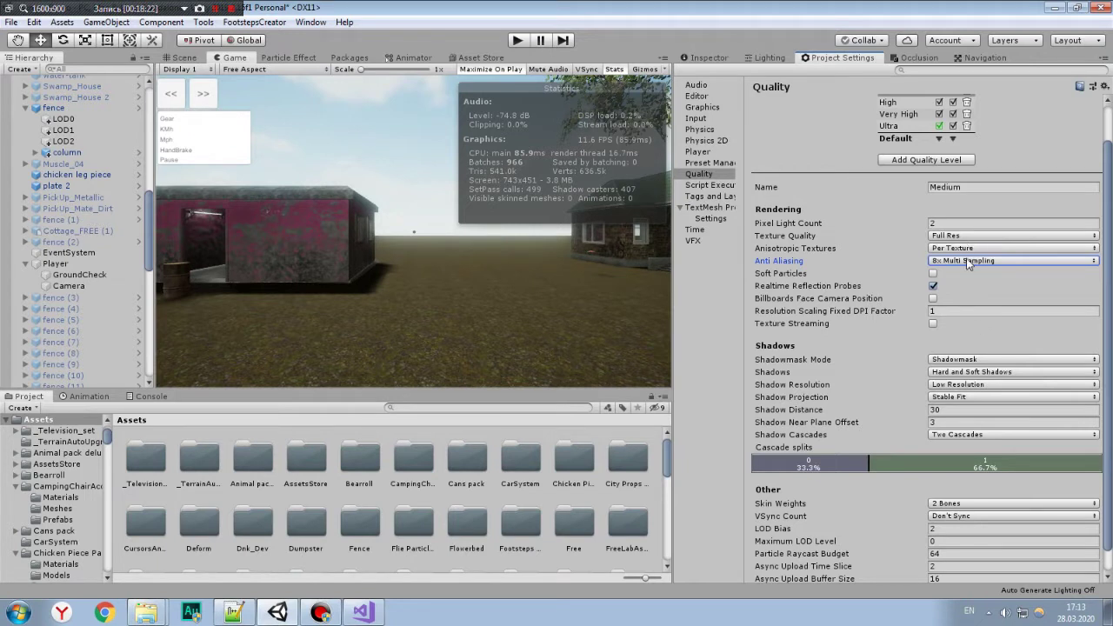
{"action": "left_click", "coordinate": [959, 443]}
{"action": "left_click", "coordinate": [961, 445]}
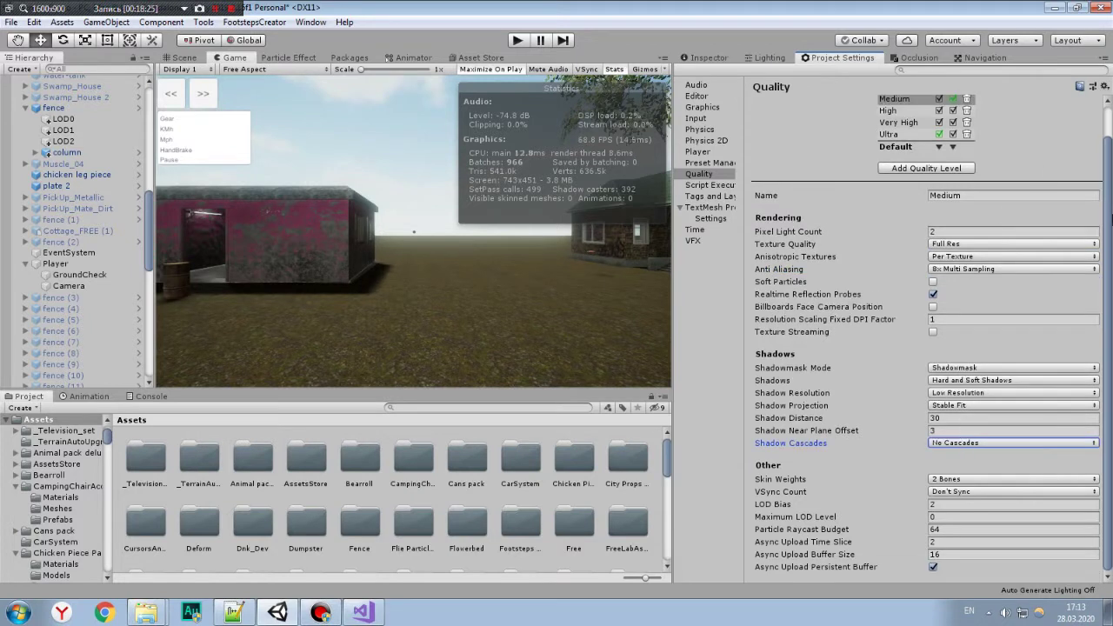
{"action": "left_click", "coordinate": [948, 491]}
{"action": "left_click", "coordinate": [960, 505]}
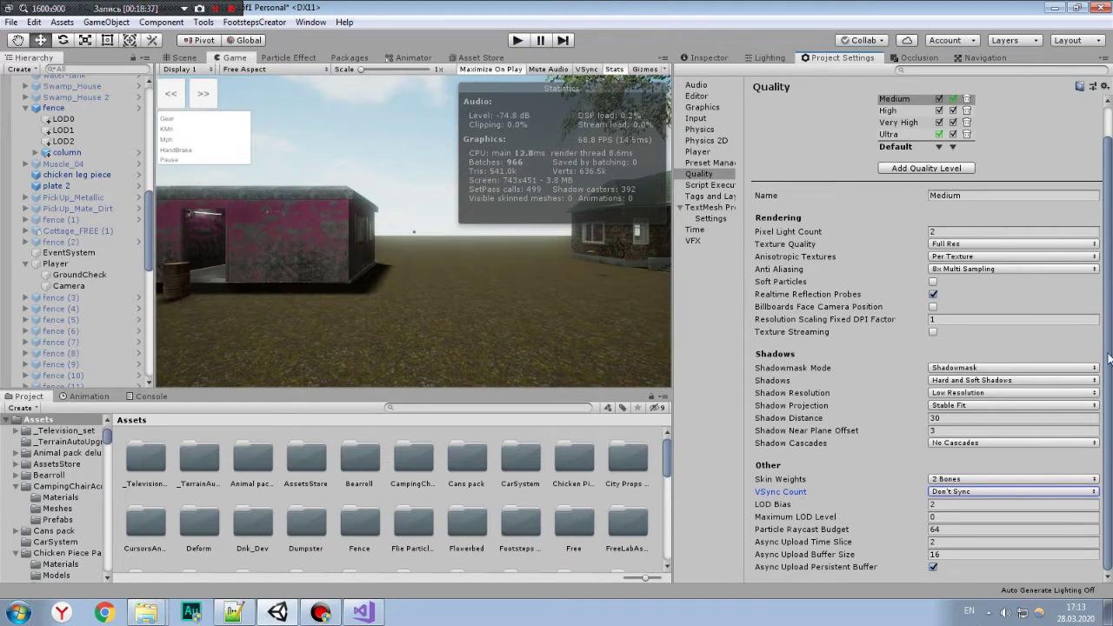
Toggle anti-aliasing between Disabled and 8x Multi Sampling, leaving it Disabled.
{"action": "left_click_drag", "start_coordinate": [1108, 303], "coordinate": [1105, 248]}
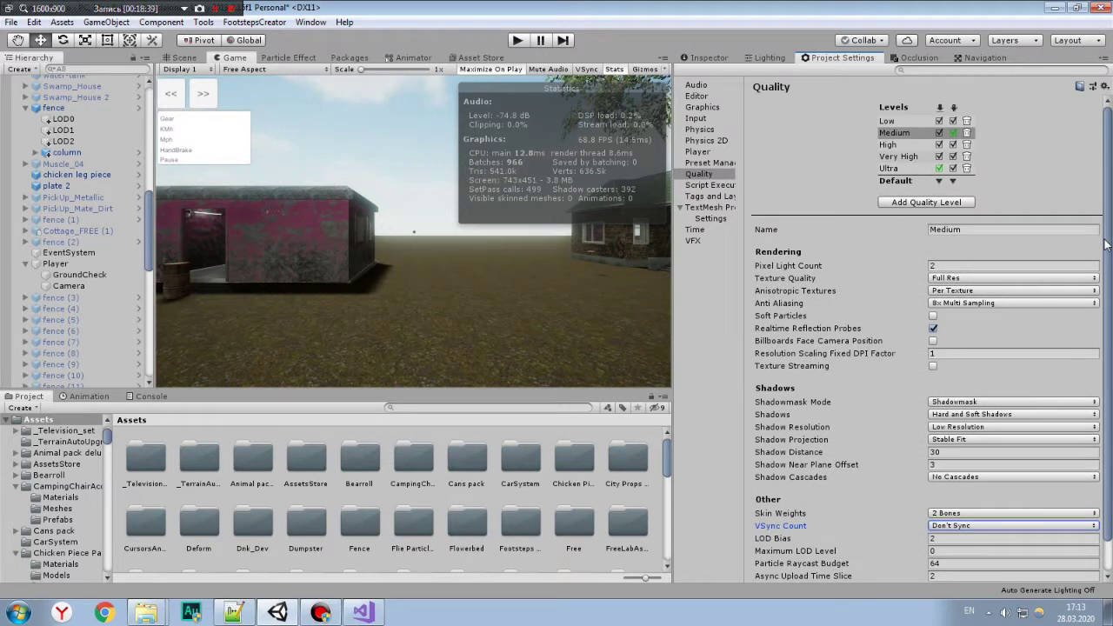
{"action": "left_click", "coordinate": [972, 303]}
{"action": "left_click", "coordinate": [973, 320]}
{"action": "left_click", "coordinate": [972, 304]}
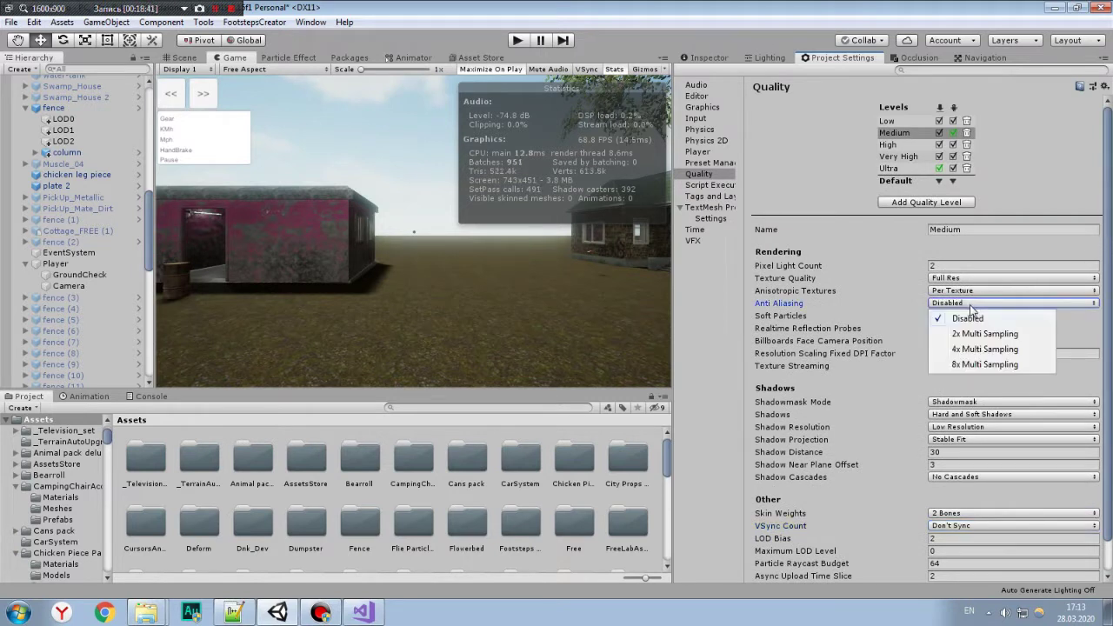
{"action": "left_click", "coordinate": [967, 365]}
{"action": "left_click", "coordinate": [969, 303]}
{"action": "left_click", "coordinate": [966, 322]}
{"action": "left_click", "coordinate": [953, 304]}
{"action": "left_click", "coordinate": [968, 366]}
{"action": "left_click", "coordinate": [969, 307]}
{"action": "left_click", "coordinate": [967, 321]}
Set the Medium level's Pixel Light Count to 2.
{"action": "left_click", "coordinate": [948, 265]}
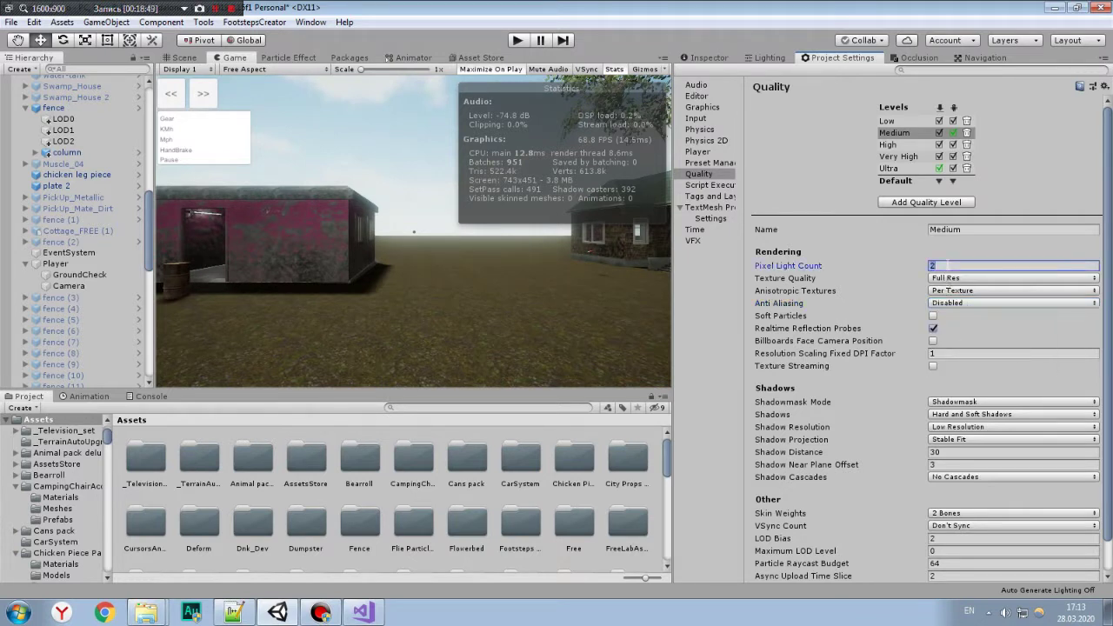
{"action": "type", "text": "1"}
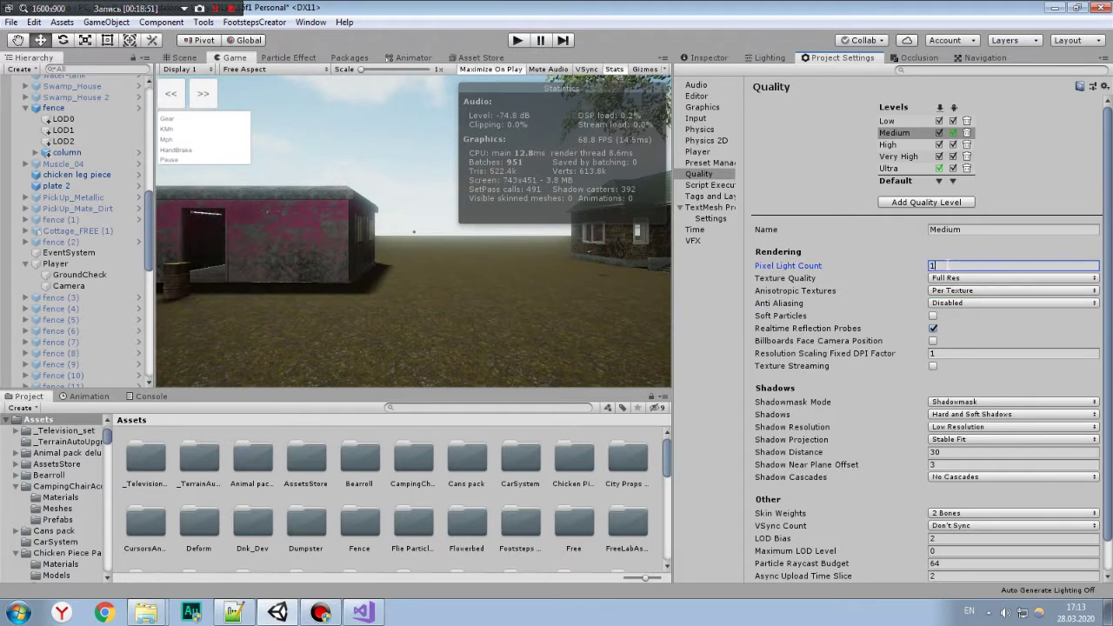
{"action": "type", "text": "2"}
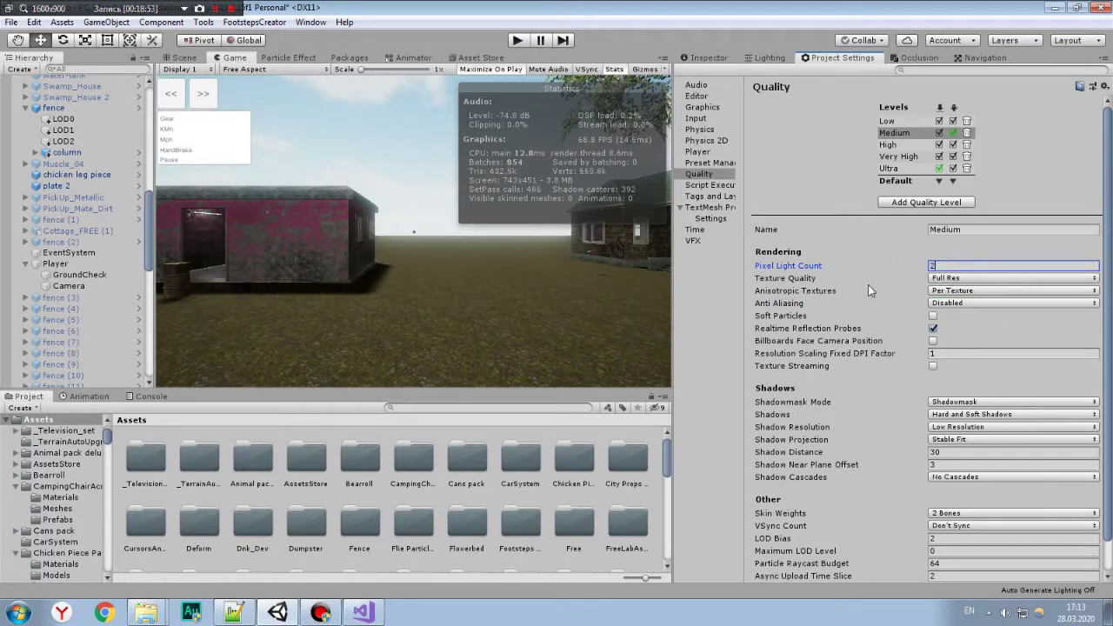
{"action": "key", "text": "Return"}
{"action": "type", "text": "2"}
{"action": "key", "text": "Return"}
Return to the Scene view and fly into the grey-roofed garage, looking around its interior.
{"action": "left_click", "coordinate": [179, 59]}
{"action": "right_click_drag", "start_coordinate": [408, 226], "coordinate": [529, 231]}
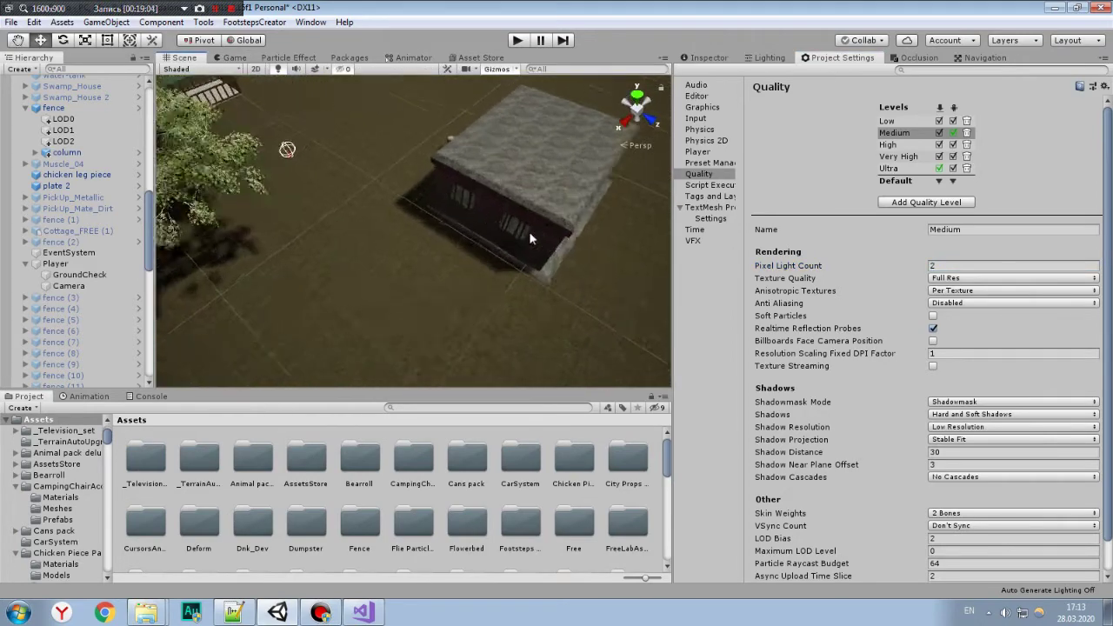
{"action": "scroll", "coordinate": [486, 235], "scroll_direction": "up", "scroll_amount": 3}
{"action": "scroll", "coordinate": [488, 236], "scroll_direction": "up", "scroll_amount": 3}
{"action": "scroll", "coordinate": [489, 226], "scroll_direction": "up", "scroll_amount": 3}
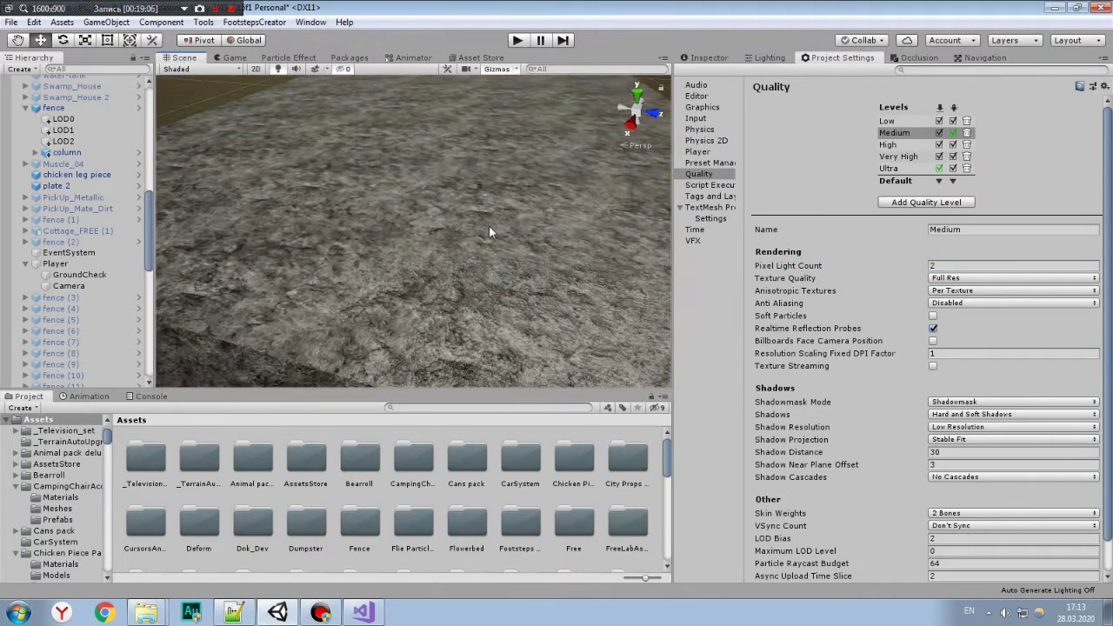
{"action": "scroll", "coordinate": [492, 223], "scroll_direction": "up", "scroll_amount": 3}
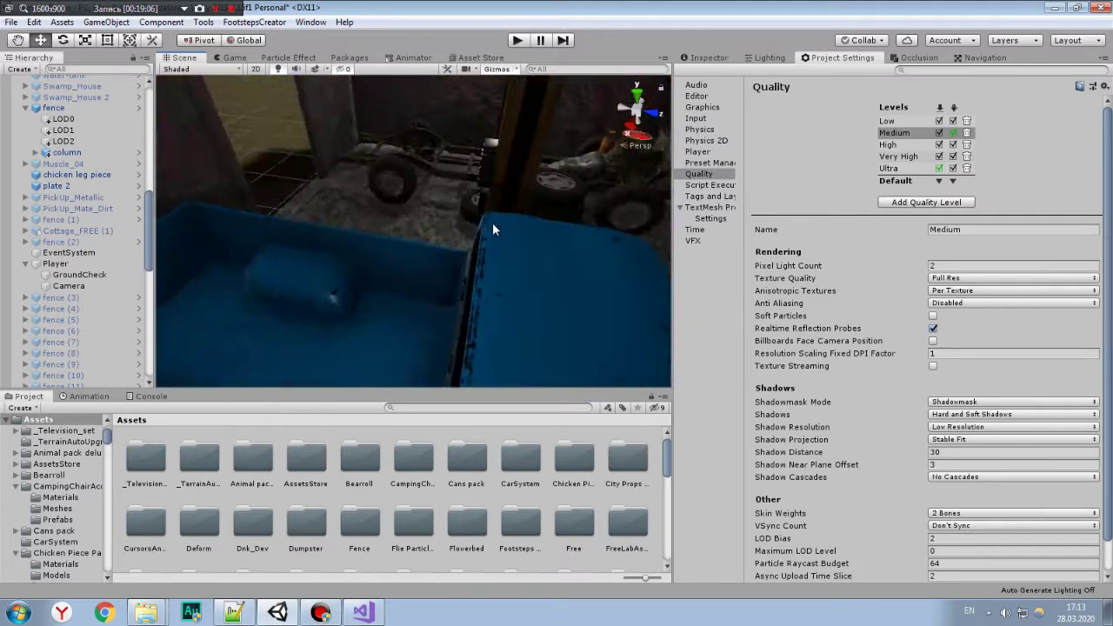
{"action": "right_click_drag", "start_coordinate": [492, 223], "coordinate": [662, 157]}
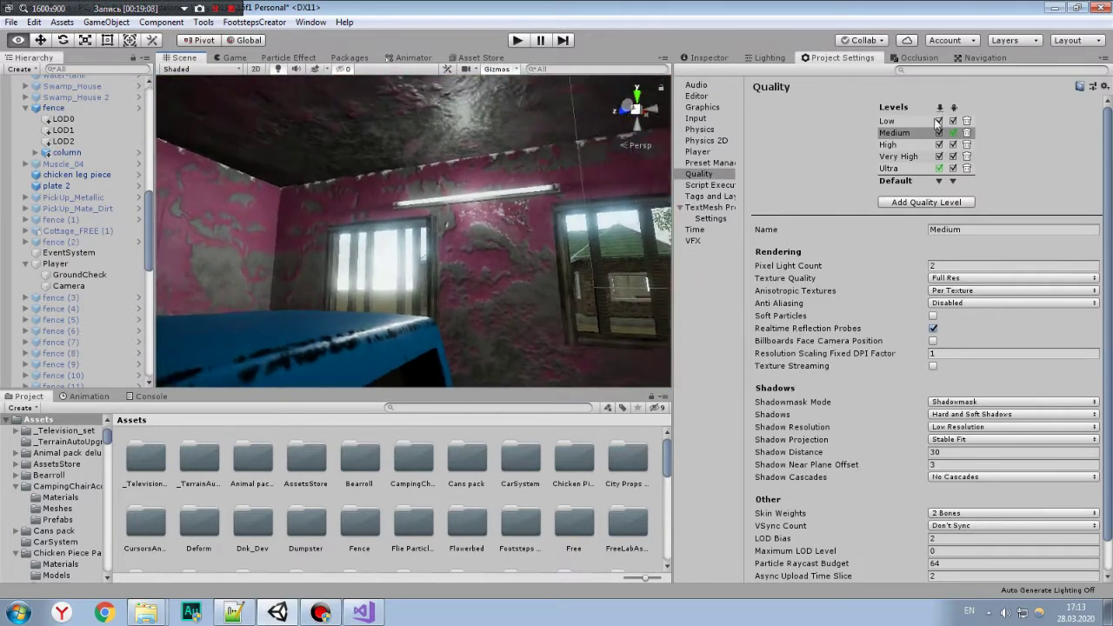
{"action": "left_click_drag", "start_coordinate": [783, 266], "coordinate": [727, 270]}
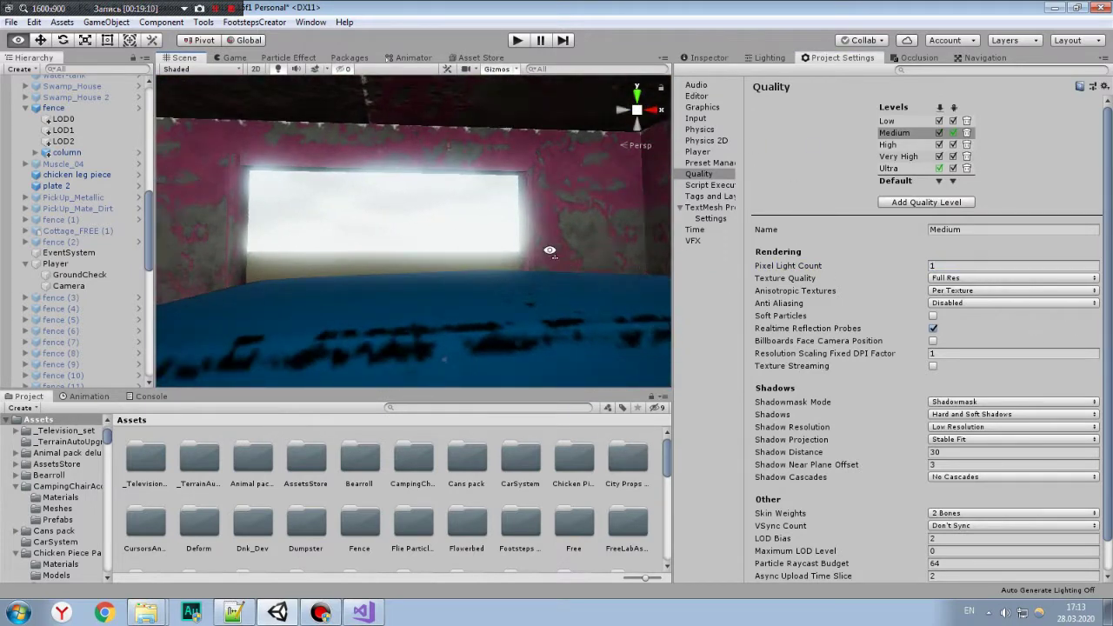
{"action": "mouse_move", "coordinate": [547, 249]}
{"action": "right_mouse_down"}
{"action": "mouse_move", "coordinate": [296, 224]}
{"action": "mouse_move", "coordinate": [574, 212]}
{"action": "right_mouse_up"}
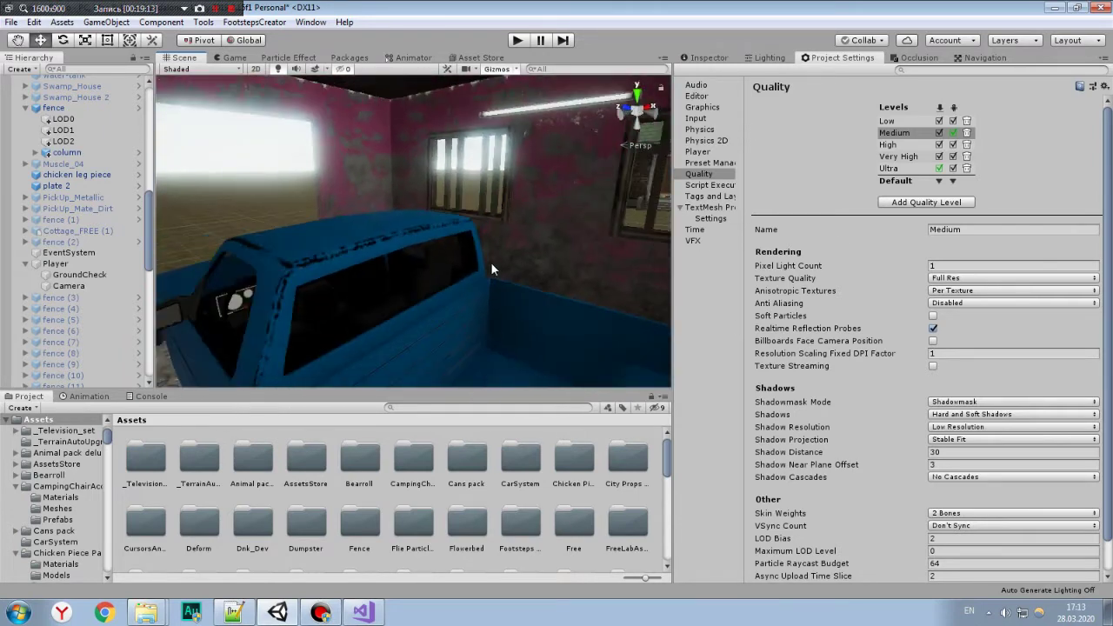
{"action": "right_click_drag", "start_coordinate": [574, 212], "coordinate": [487, 218]}
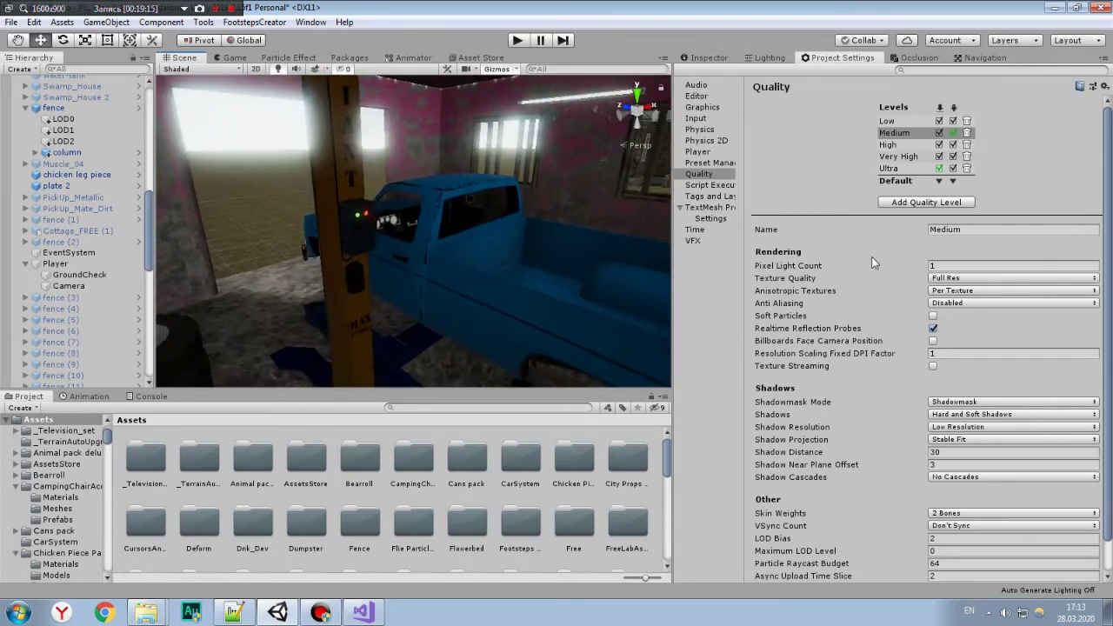
Re-enter Pixel Light Count 2 and back the view out to see the whole building.
{"action": "left_click", "coordinate": [948, 268]}
{"action": "type", "text": "2"}
{"action": "right_click_drag", "start_coordinate": [537, 154], "coordinate": [209, 151]}
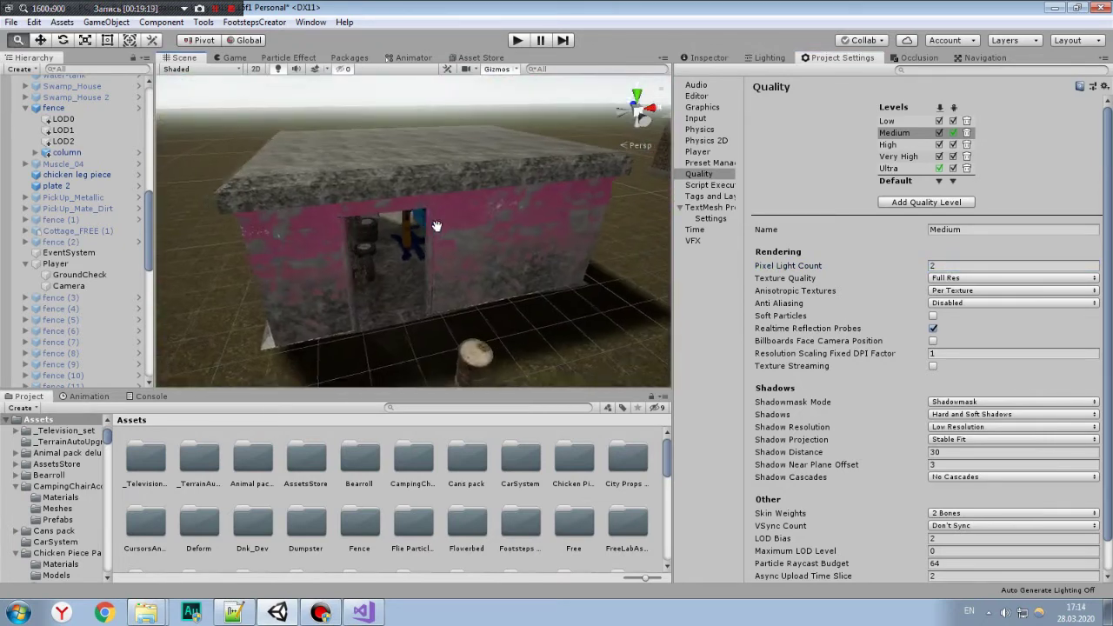
{"action": "mouse_move", "coordinate": [209, 150]}
{"action": "right_mouse_down"}
{"action": "mouse_move", "coordinate": [445, 265]}
{"action": "mouse_move", "coordinate": [442, 276]}
{"action": "right_mouse_up"}
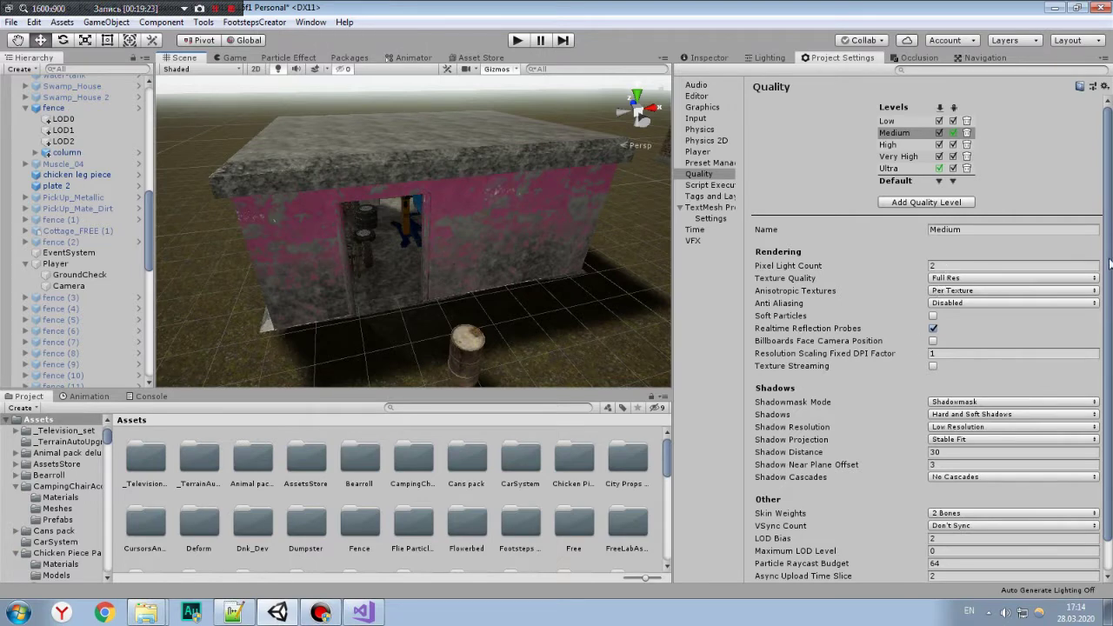
{"action": "mouse_move", "coordinate": [1110, 263]}
{"action": "left_mouse_down"}
{"action": "mouse_move", "coordinate": [1110, 370]}
{"action": "mouse_move", "coordinate": [1110, 250]}
{"action": "left_mouse_up"}
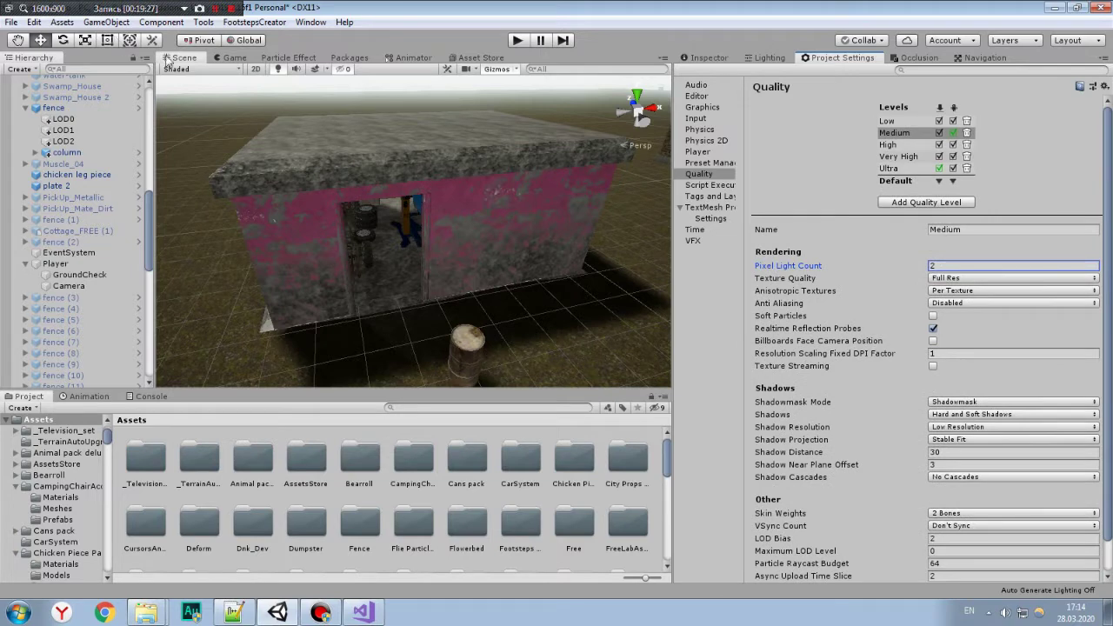
In the Game view, try Anisotropic Textures Forced On, then return it to Per Texture.
{"action": "left_click", "coordinate": [231, 57]}
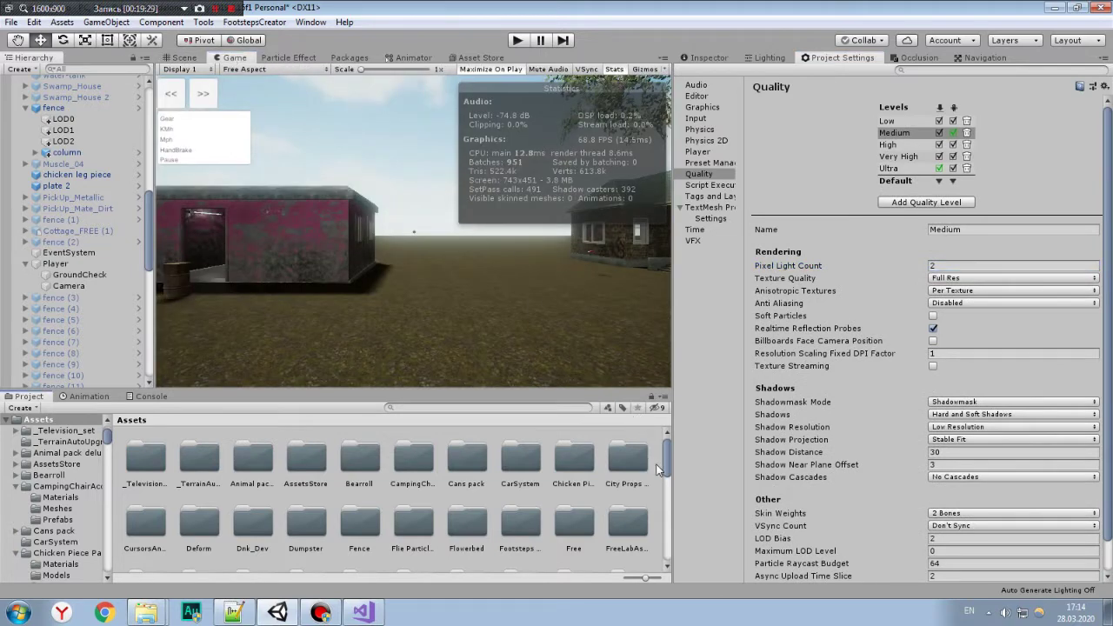
{"action": "left_click", "coordinate": [960, 304]}
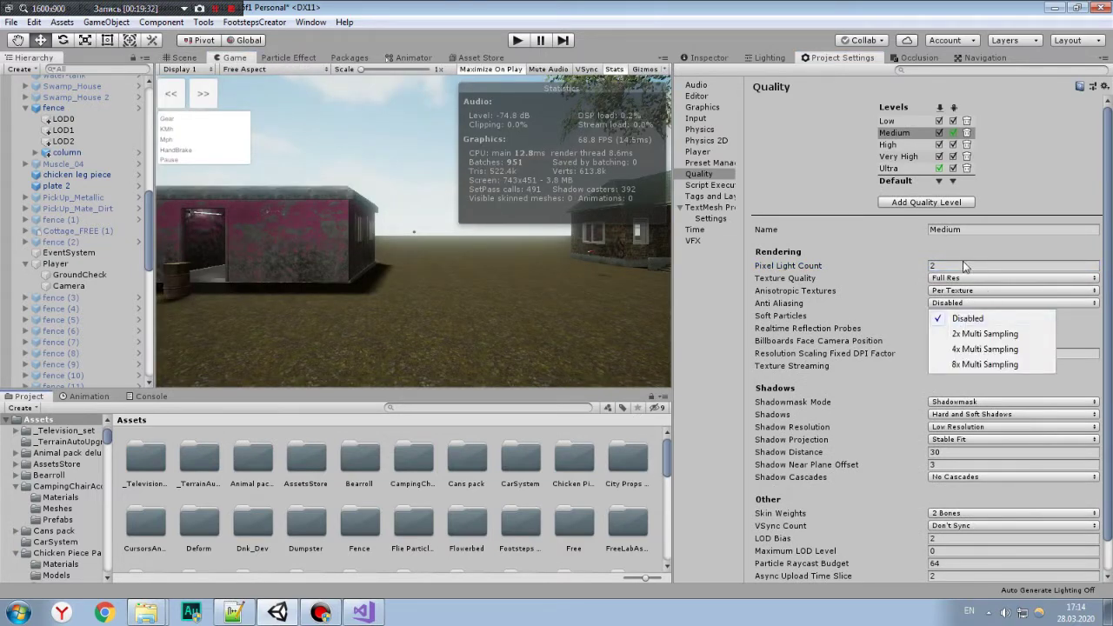
{"action": "left_click", "coordinate": [996, 299]}
{"action": "left_click", "coordinate": [995, 292]}
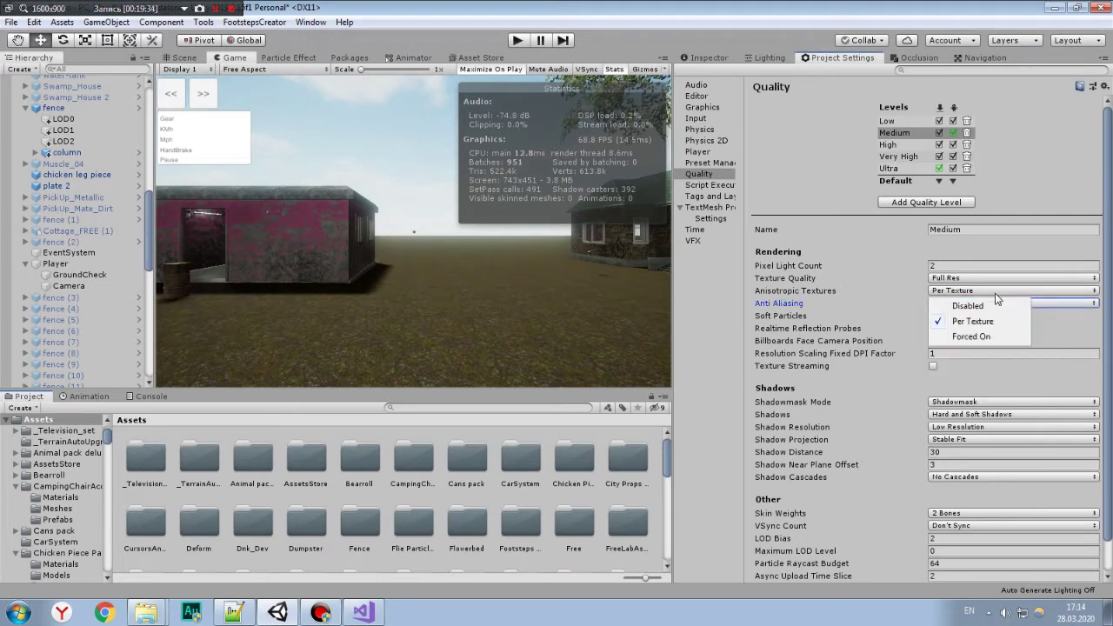
{"action": "left_click", "coordinate": [981, 337]}
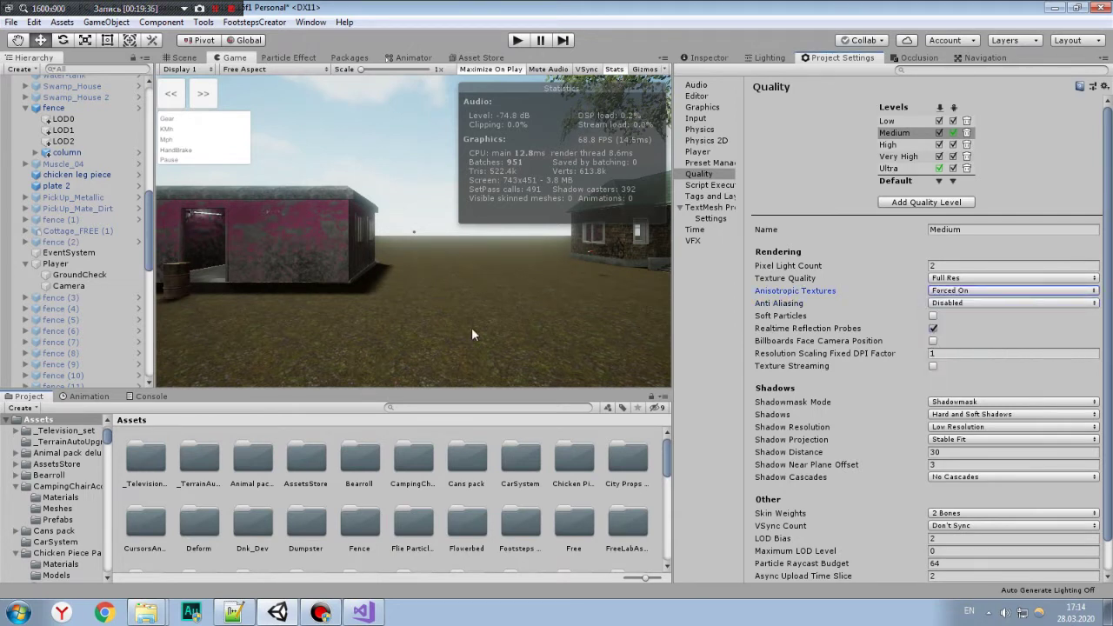
{"action": "left_click", "coordinate": [955, 292]}
{"action": "left_click", "coordinate": [964, 324]}
{"action": "scroll", "coordinate": [965, 323], "scroll_direction": "down", "scroll_amount": 2}
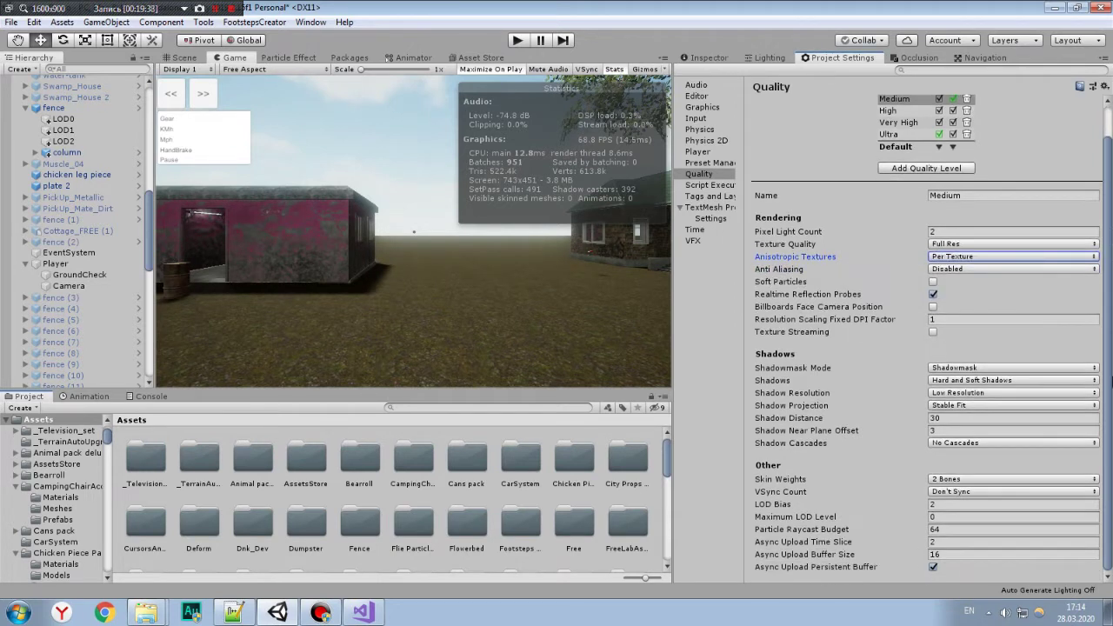
Check VSync Count remains Don't Sync on the Very High and Medium levels.
{"action": "left_click", "coordinate": [1000, 491]}
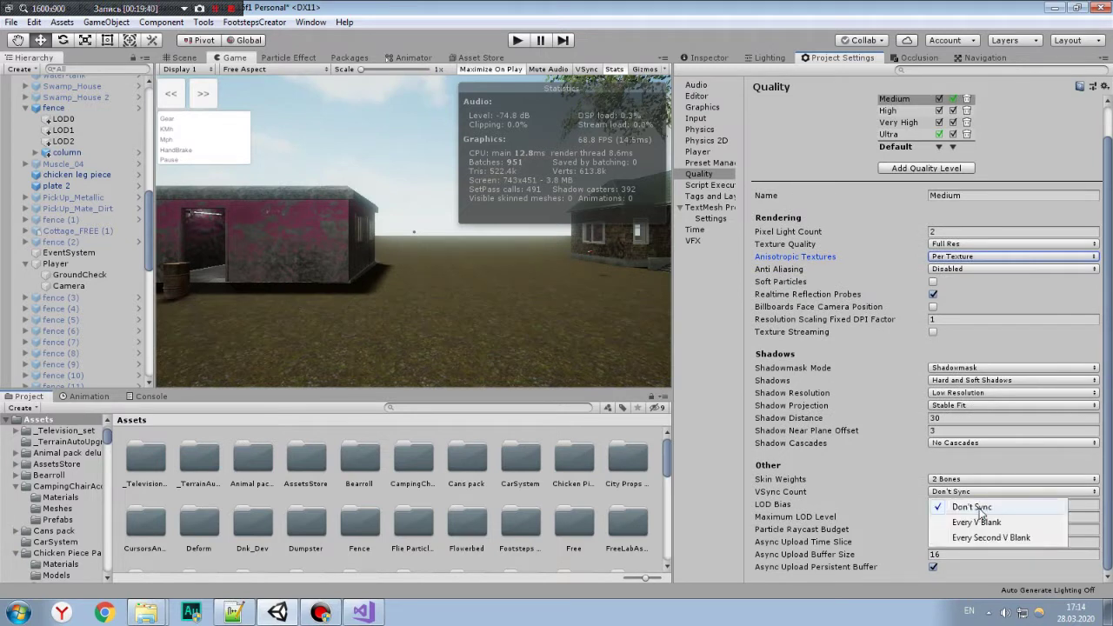
{"action": "left_click", "coordinate": [991, 517]}
{"action": "left_click", "coordinate": [891, 122]}
{"action": "left_click", "coordinate": [901, 99]}
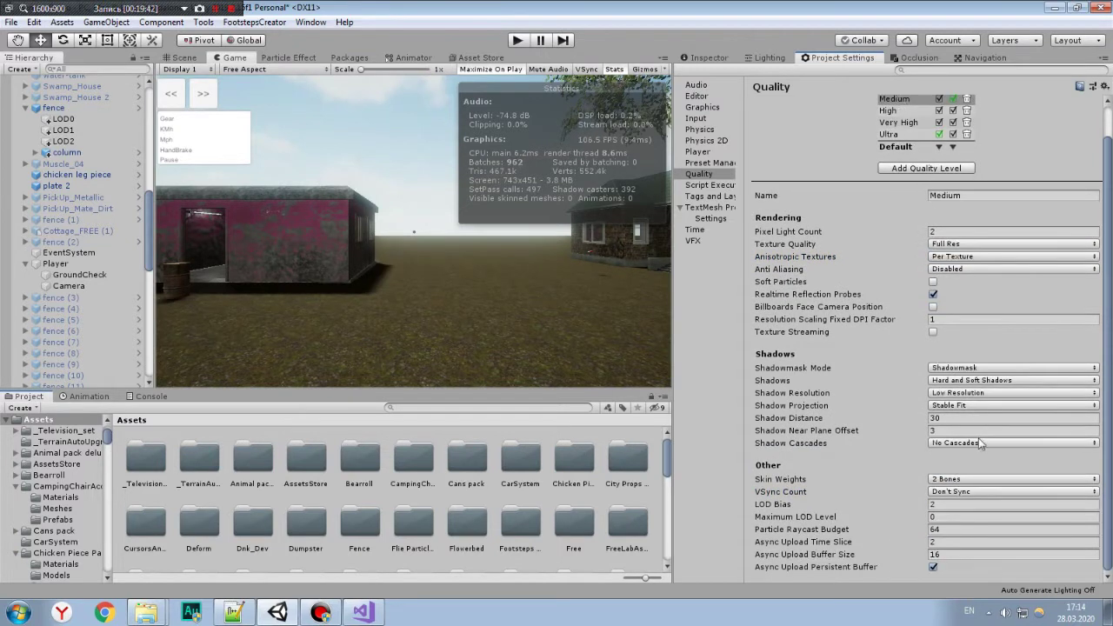
{"action": "left_click", "coordinate": [955, 492]}
{"action": "left_click", "coordinate": [965, 522]}
{"action": "scroll", "coordinate": [922, 261], "scroll_direction": "up", "scroll_amount": 2}
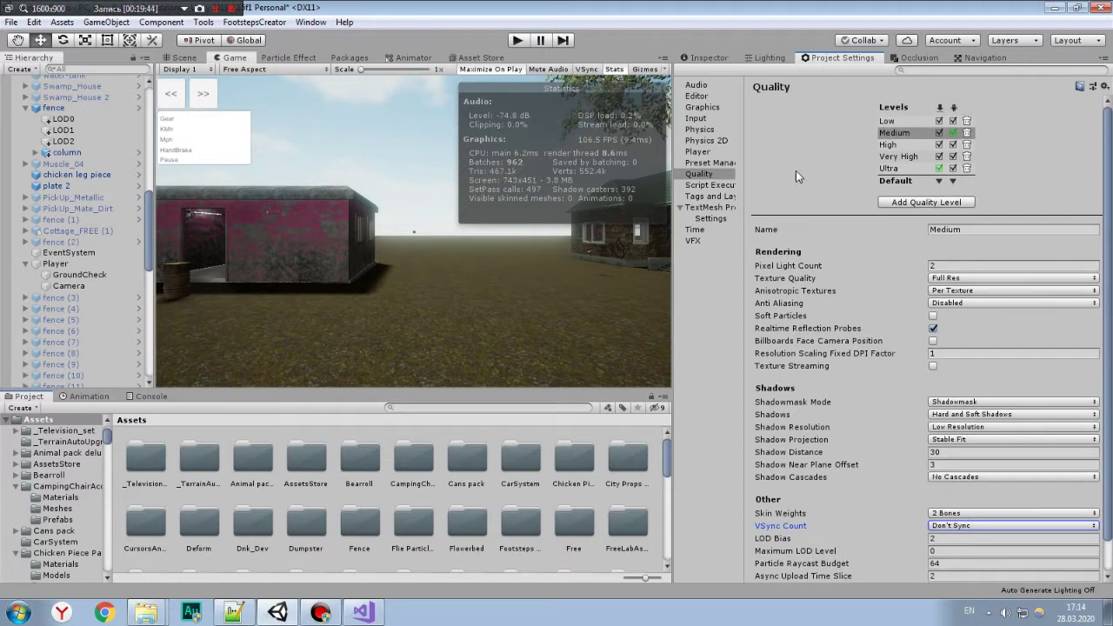
Set the Ultra quality level's VSync Count to Don't Sync.
{"action": "left_click", "coordinate": [887, 165]}
{"action": "scroll", "coordinate": [974, 303], "scroll_direction": "down", "scroll_amount": 2}
{"action": "left_click", "coordinate": [953, 493]}
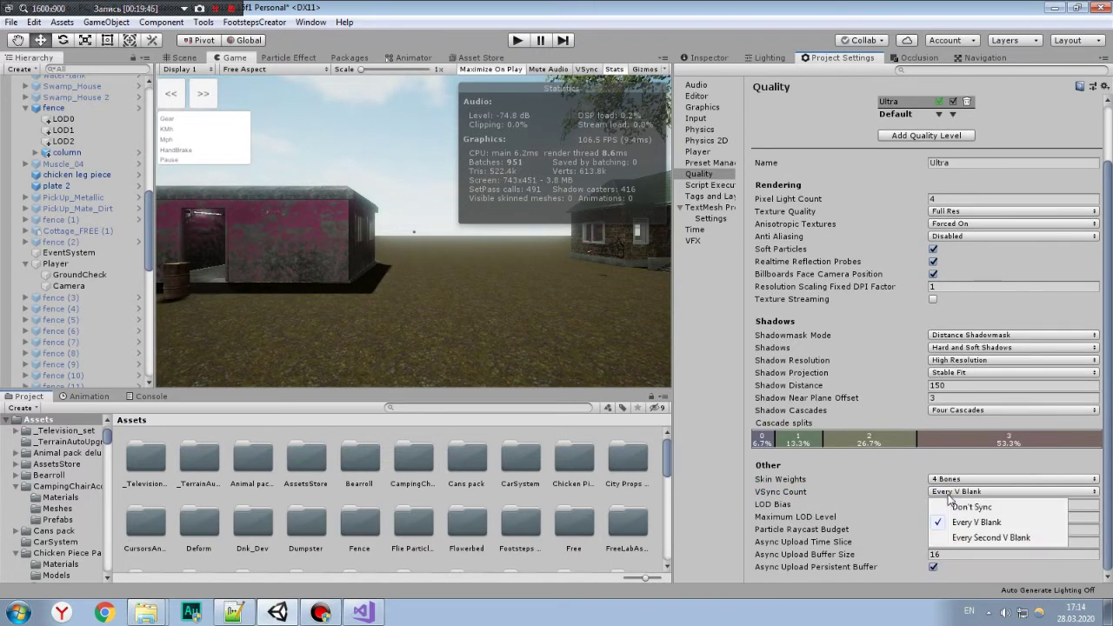
{"action": "left_click", "coordinate": [956, 503]}
{"action": "scroll", "coordinate": [959, 417], "scroll_direction": "up", "scroll_amount": 2}
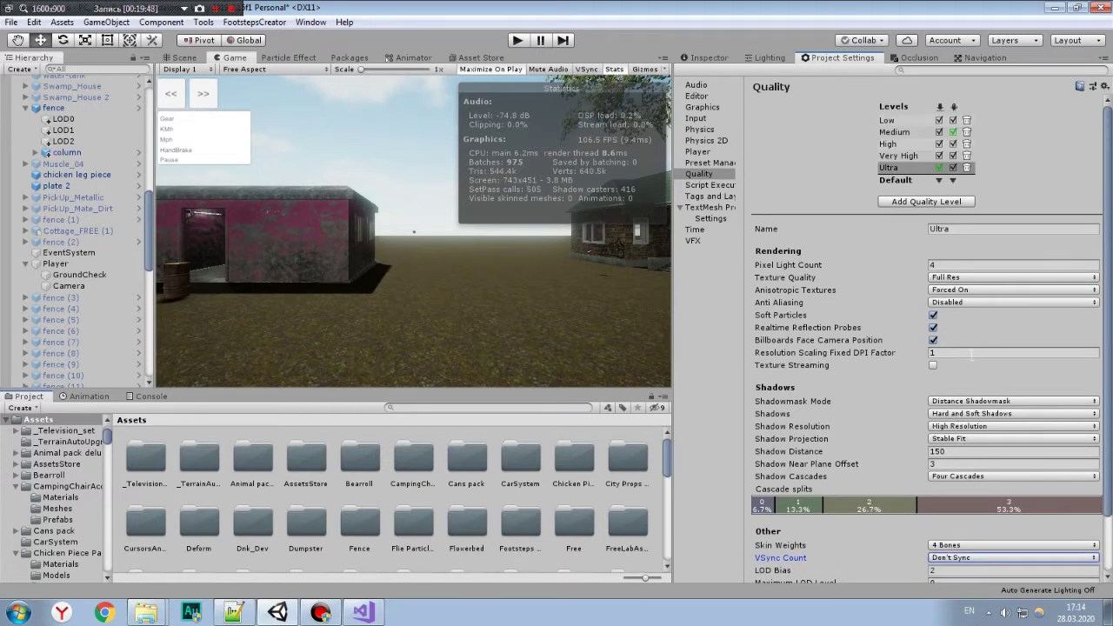
{"action": "scroll", "coordinate": [1111, 224], "scroll_direction": "down", "scroll_amount": 2}
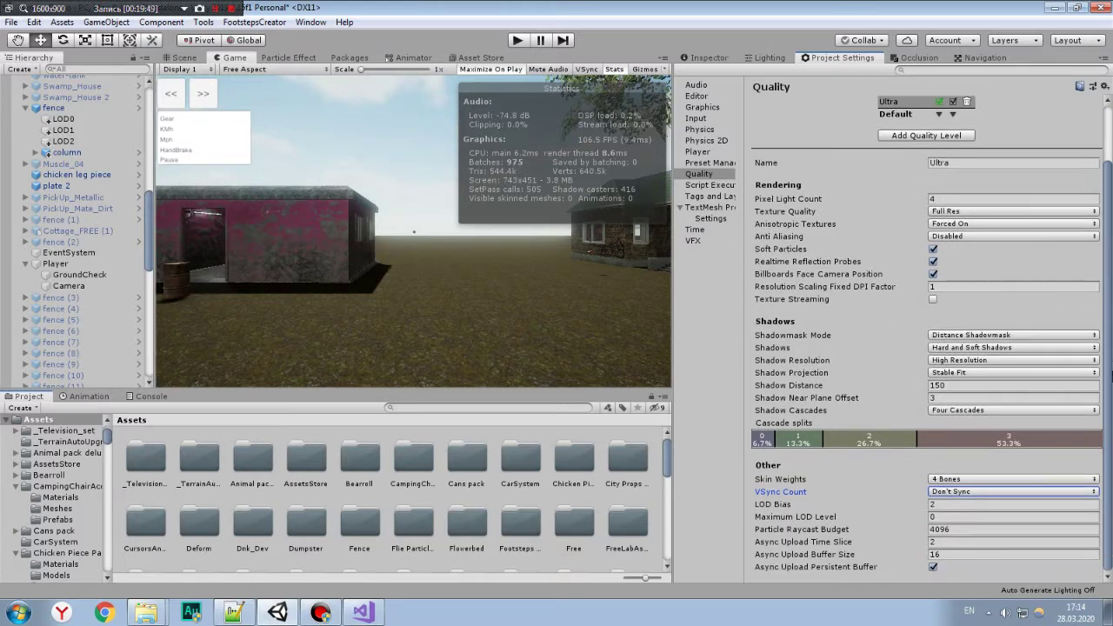
{"action": "left_click", "coordinate": [963, 494]}
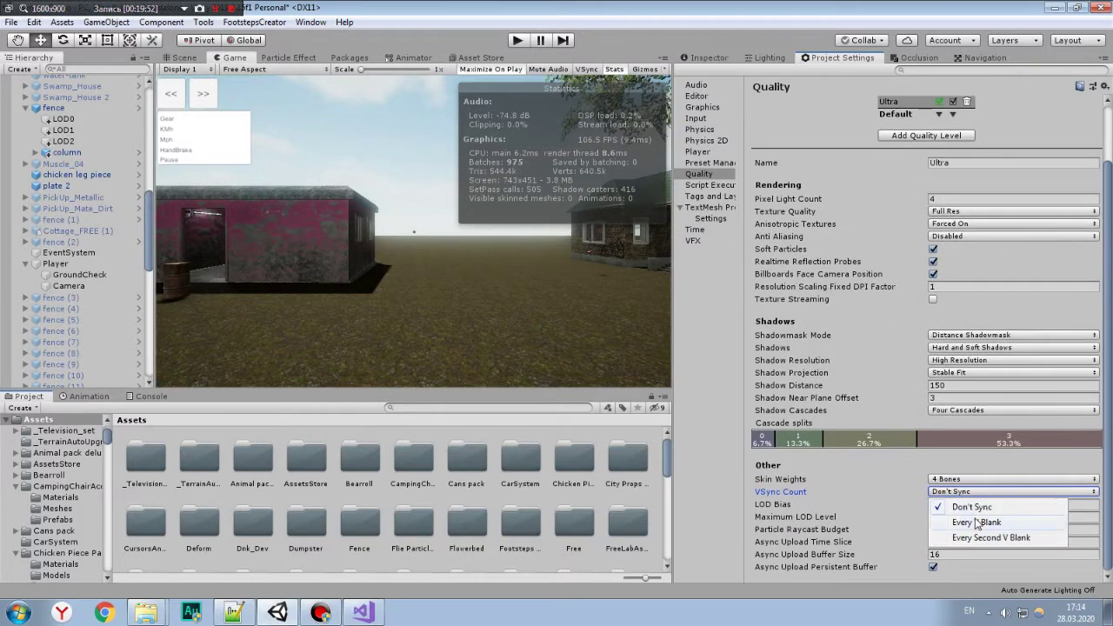
{"action": "left_click", "coordinate": [974, 505]}
Reselect the Medium quality level and focus its Billboards Face Camera Position setting.
{"action": "scroll", "coordinate": [1112, 402], "scroll_direction": "up", "scroll_amount": 2}
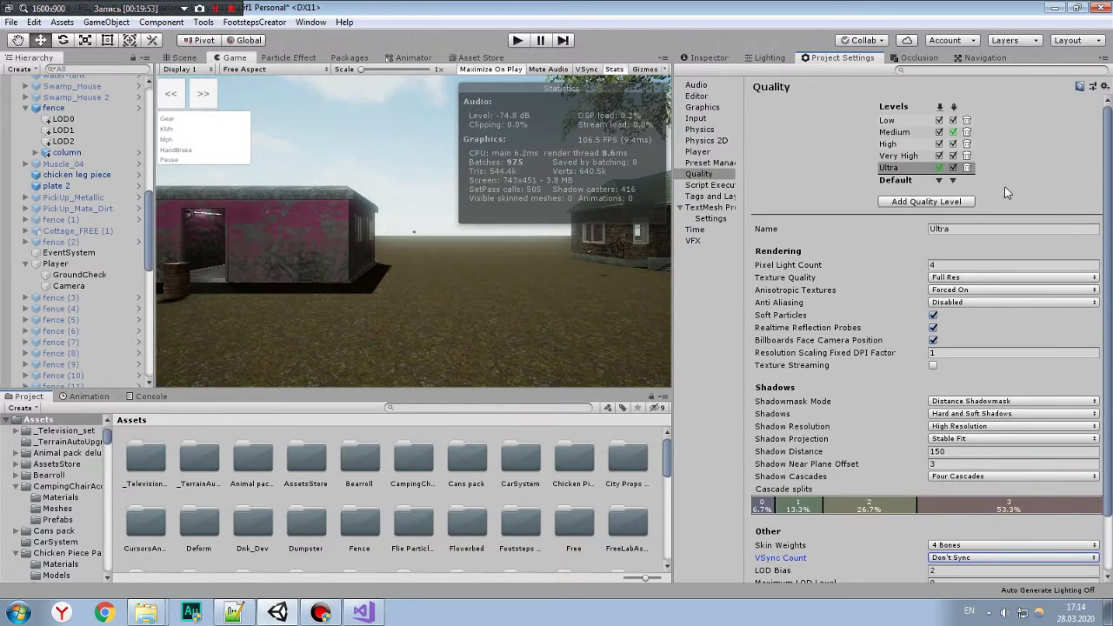
{"action": "left_click", "coordinate": [895, 133]}
{"action": "scroll", "coordinate": [1112, 296], "scroll_direction": "down", "scroll_amount": 1}
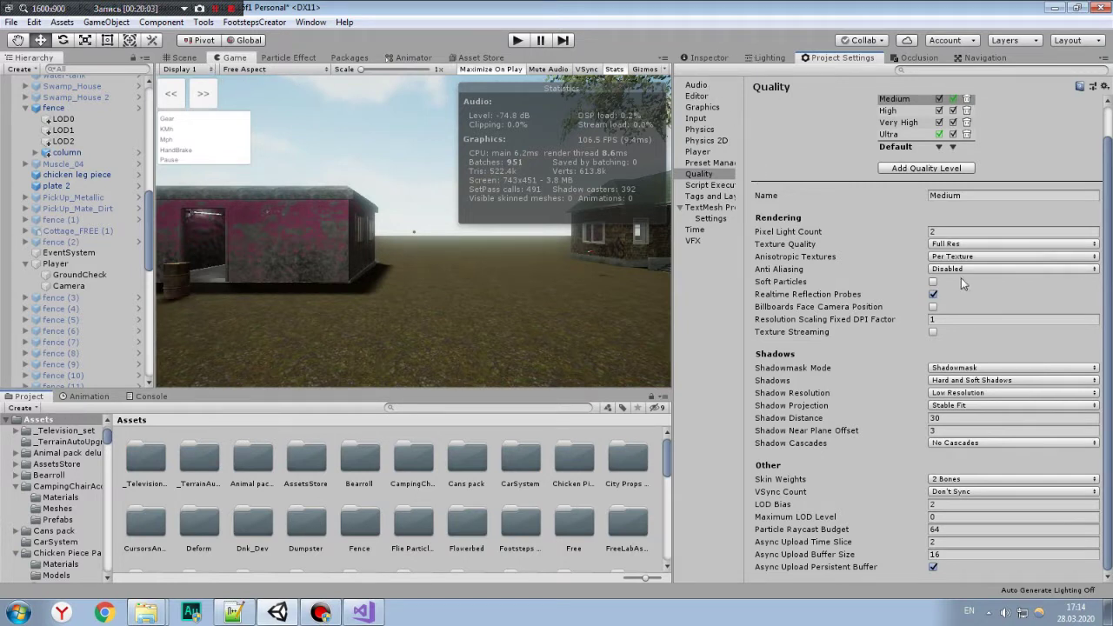
{"action": "left_click", "coordinate": [933, 308]}
Inspect Player > Camera, scrolling to its Mouse Look (sensitivity 85) and GDOC (Accuracy 80) components.
{"action": "left_click", "coordinate": [709, 57]}
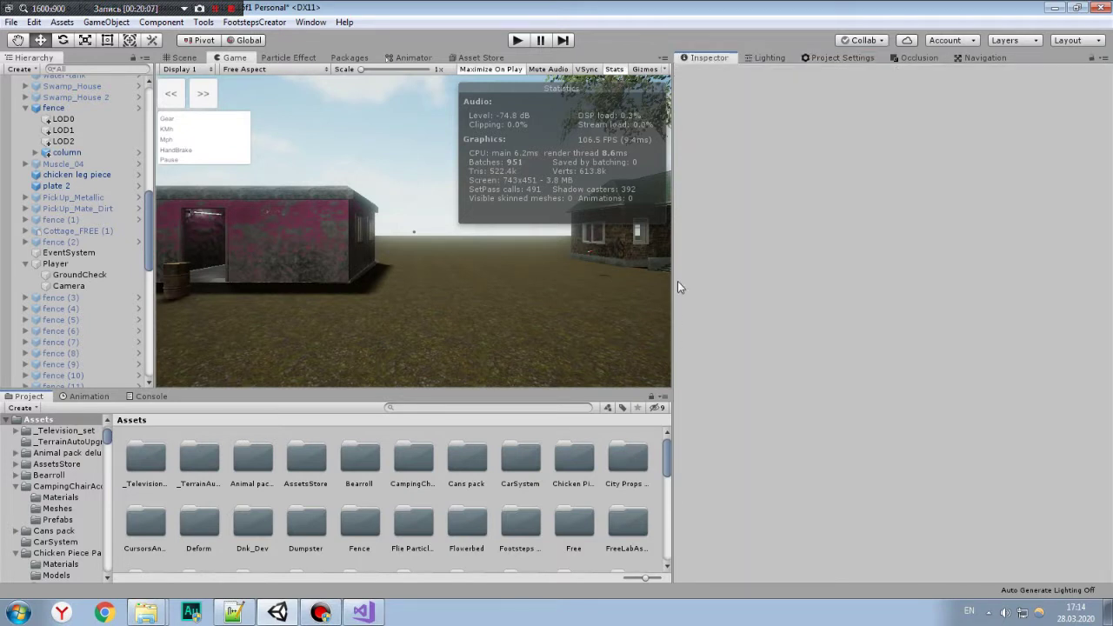
{"action": "left_click", "coordinate": [101, 286]}
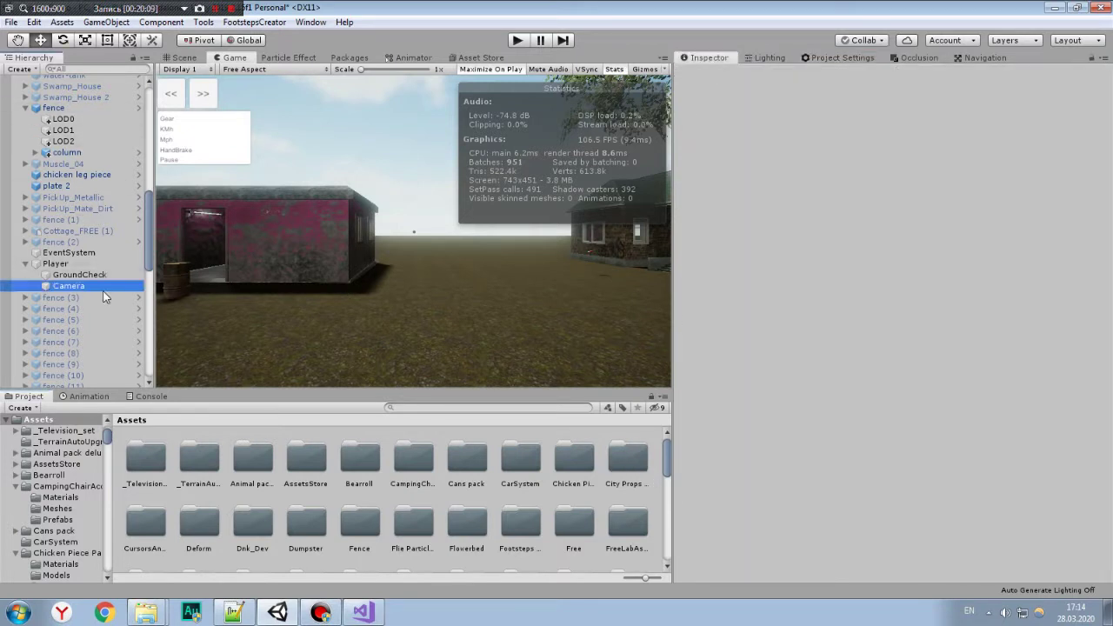
{"action": "left_click_drag", "start_coordinate": [1106, 122], "coordinate": [1106, 246]}
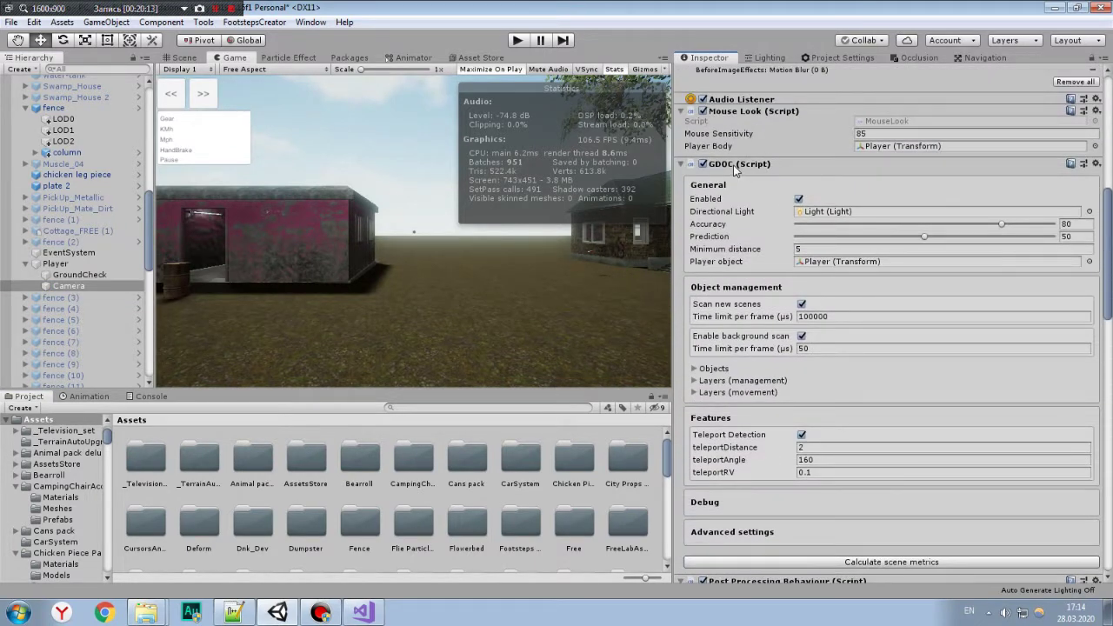
{"action": "left_click_drag", "start_coordinate": [1108, 230], "coordinate": [1109, 204]}
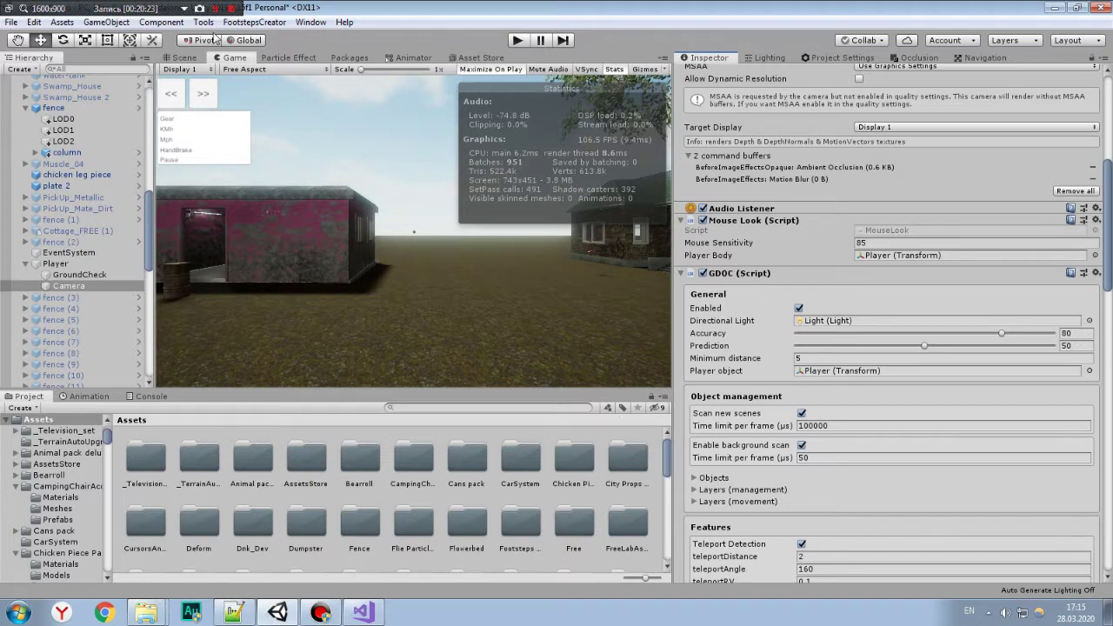
In the Scene view, select the floor tire Wheel (2) and shift it along X.
{"action": "left_click", "coordinate": [185, 58]}
{"action": "scroll", "coordinate": [434, 230], "scroll_direction": "up", "scroll_amount": 10}
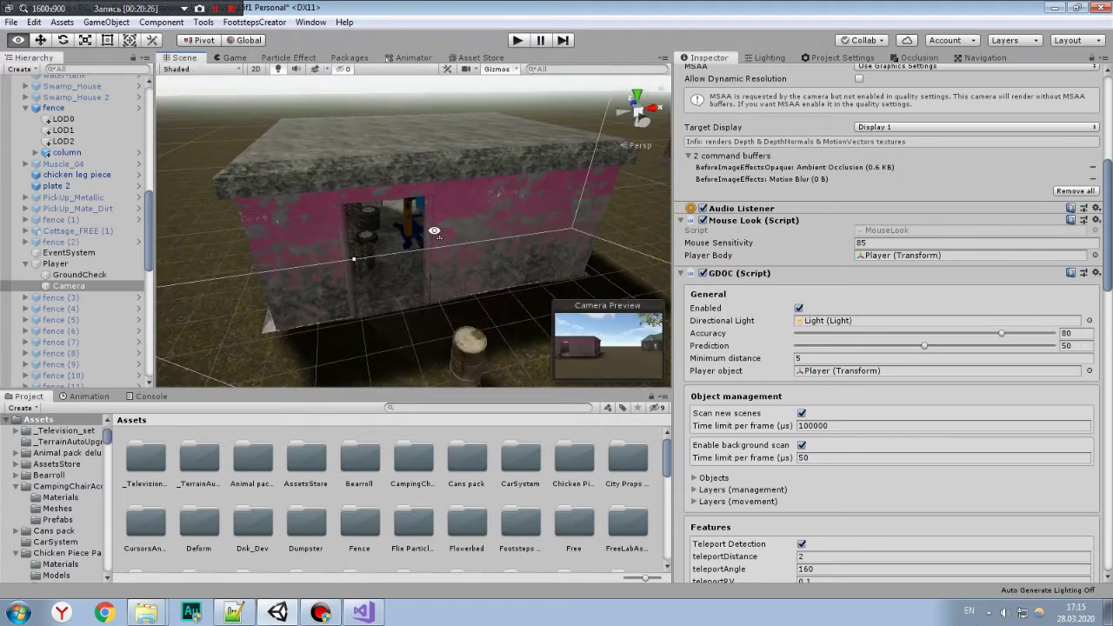
{"action": "mouse_move", "coordinate": [434, 228]}
{"action": "right_mouse_down"}
{"action": "mouse_move", "coordinate": [471, 292]}
{"action": "mouse_move", "coordinate": [382, 268]}
{"action": "right_mouse_up"}
{"action": "left_click", "coordinate": [348, 255]}
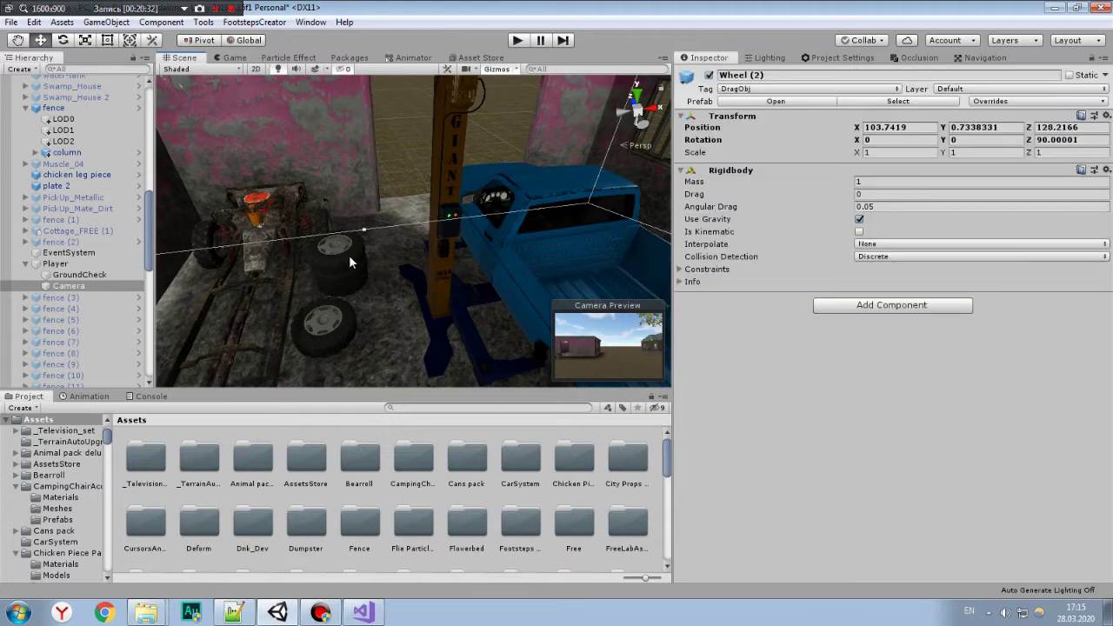
{"action": "left_click_drag", "start_coordinate": [358, 264], "coordinate": [385, 255]}
{"action": "right_click_drag", "start_coordinate": [385, 255], "coordinate": [361, 247]}
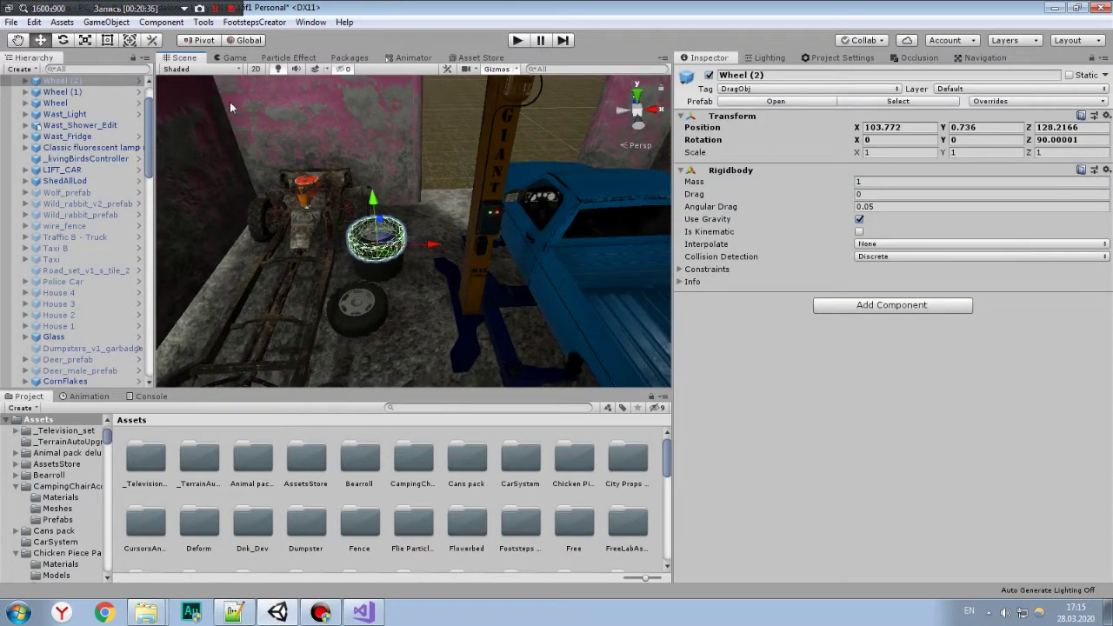
Expand Wheel (2), inspect its child Wheel 1's mesh components, then reselect Wheel (2).
{"action": "left_click", "coordinate": [77, 80]}
{"action": "left_click", "coordinate": [26, 80]}
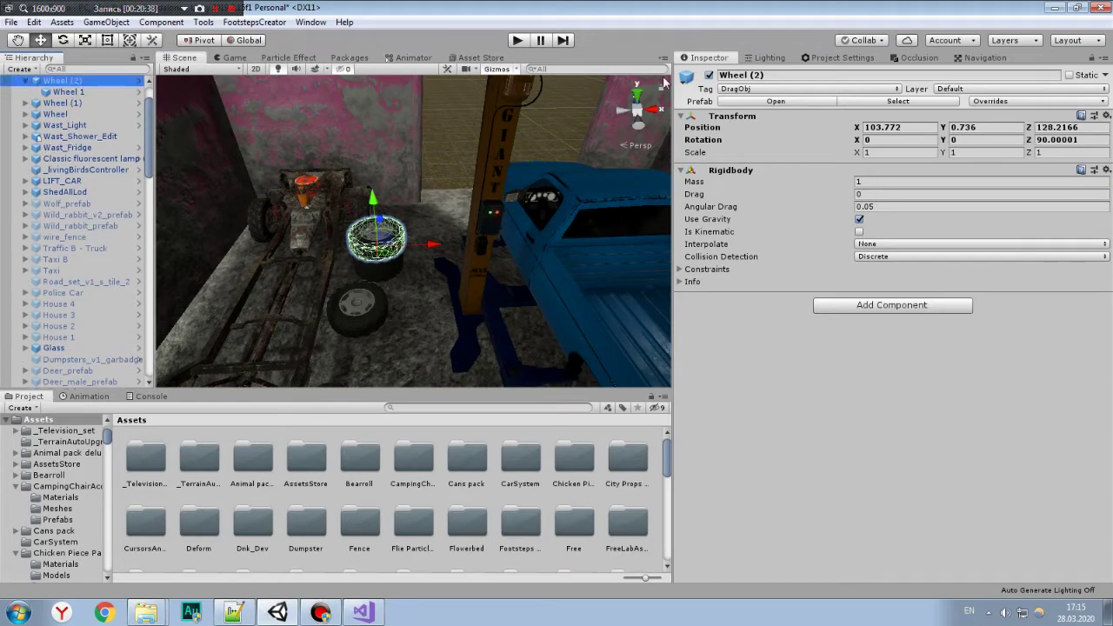
{"action": "left_click", "coordinate": [111, 91]}
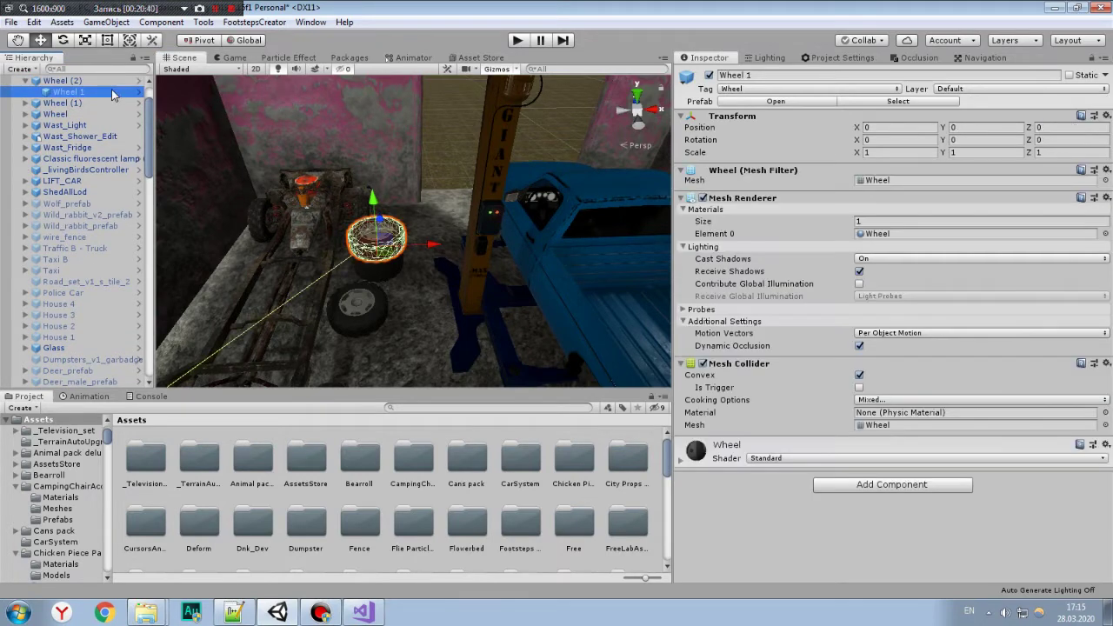
{"action": "left_click", "coordinate": [105, 80]}
Search 'gdoc' in Add Component and add the GDOC_Occludee script to Wheel (2).
{"action": "left_click", "coordinate": [901, 306]}
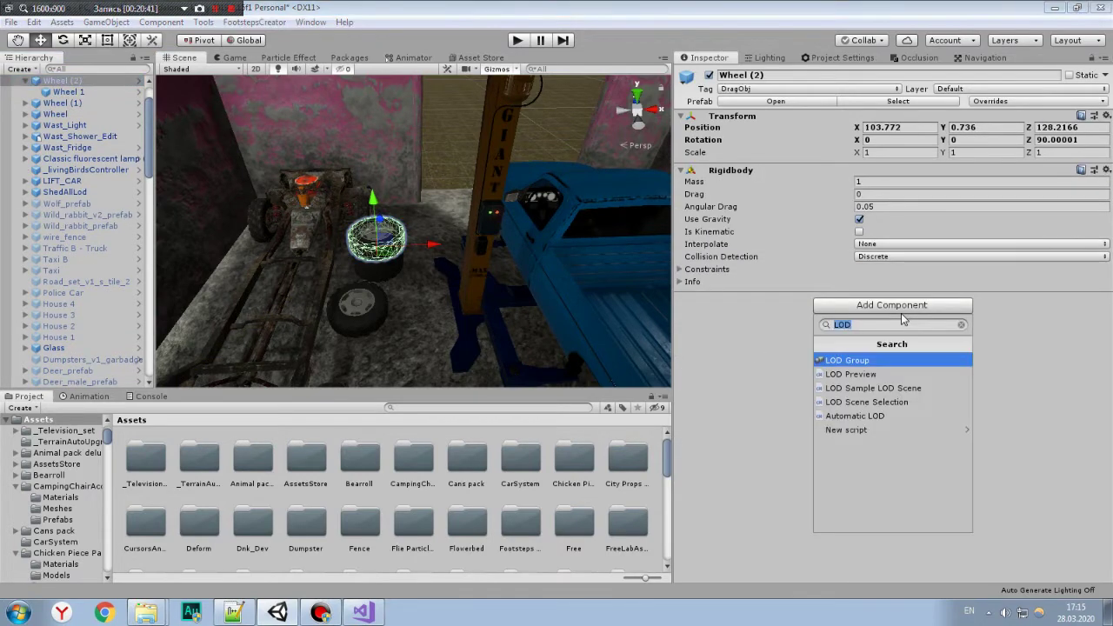
{"action": "type", "text": "o"}
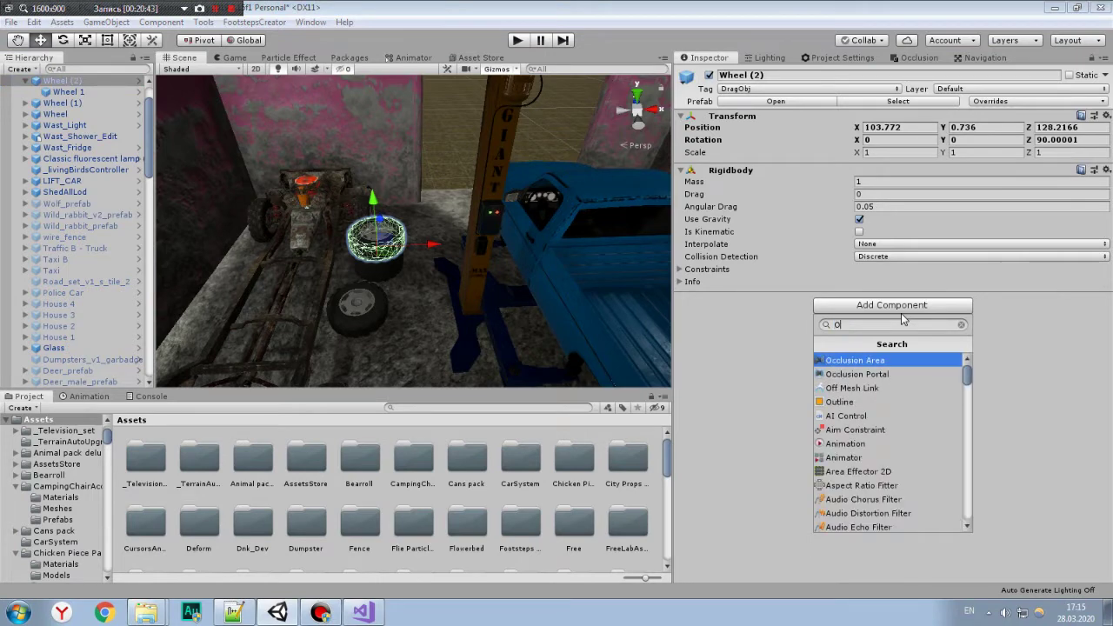
{"action": "type", "text": "cl"}
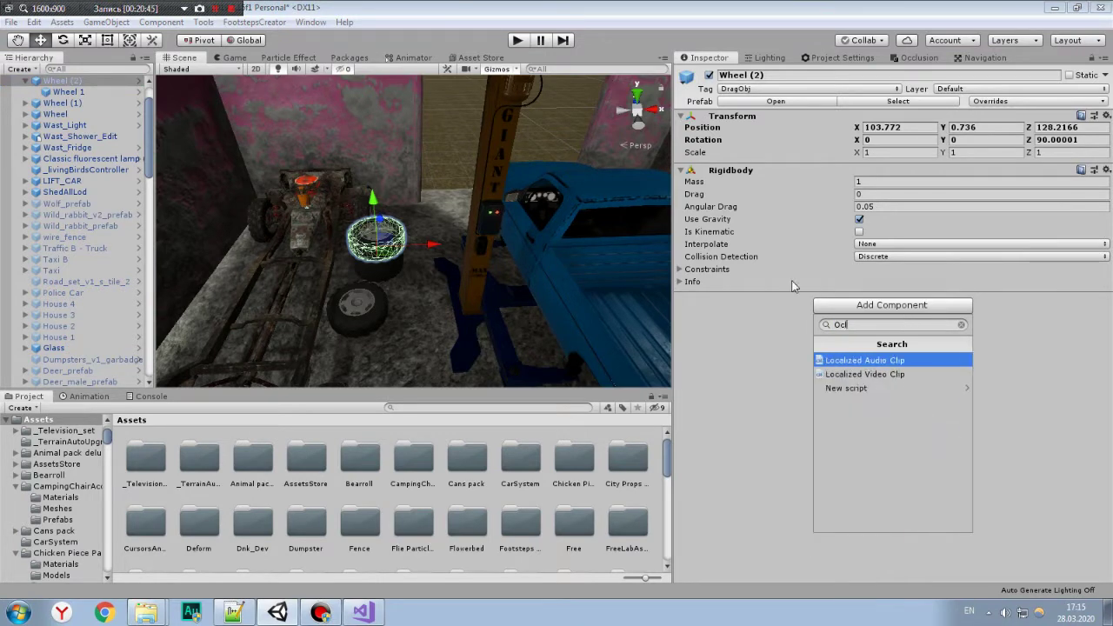
{"action": "key", "text": "BackSpace"}
{"action": "key", "text": "BackSpace"}
{"action": "key", "text": "BackSpace"}
{"action": "type", "text": "gdoc"}
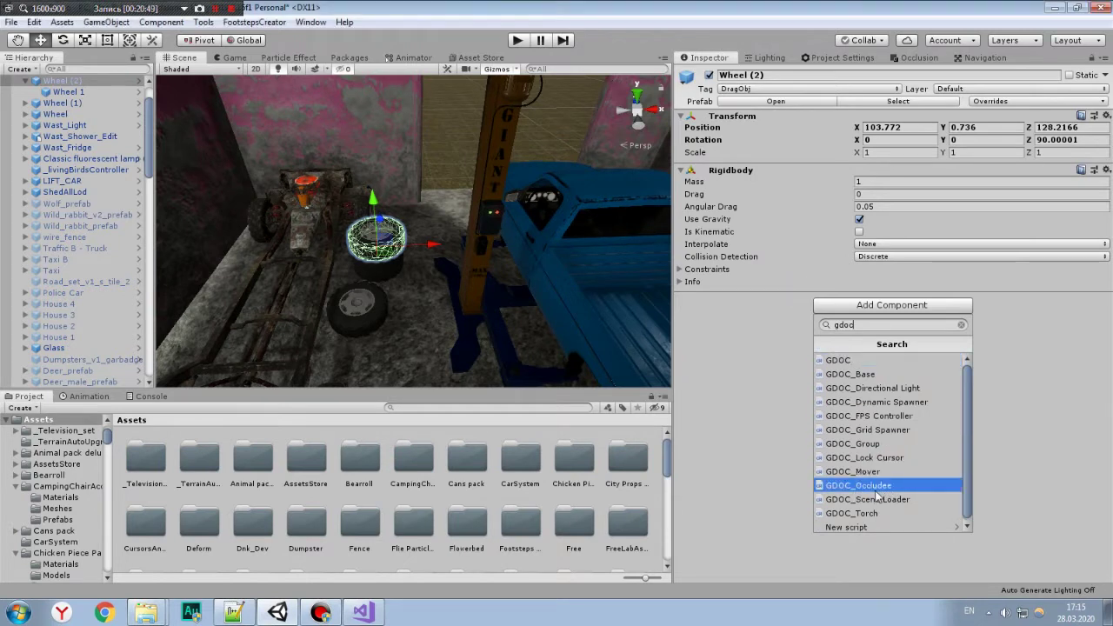
{"action": "left_click", "coordinate": [859, 489]}
After trying other modes, set the occludee Mode to Mesh Renderer Group with Update mode Dynamic.
{"action": "left_click", "coordinate": [796, 310]}
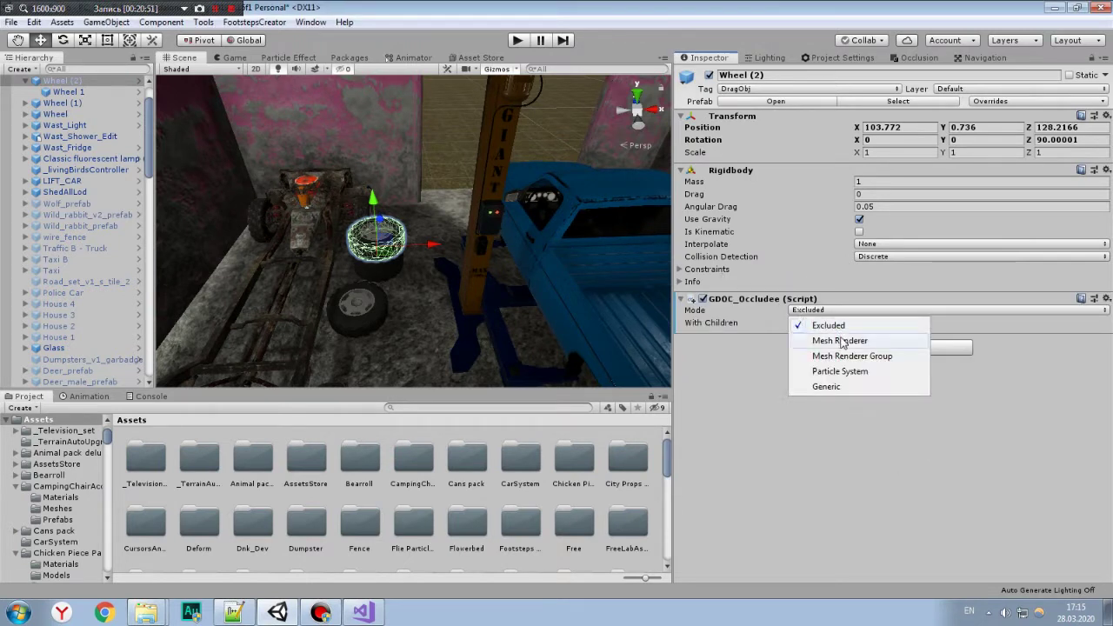
{"action": "left_click", "coordinate": [835, 336]}
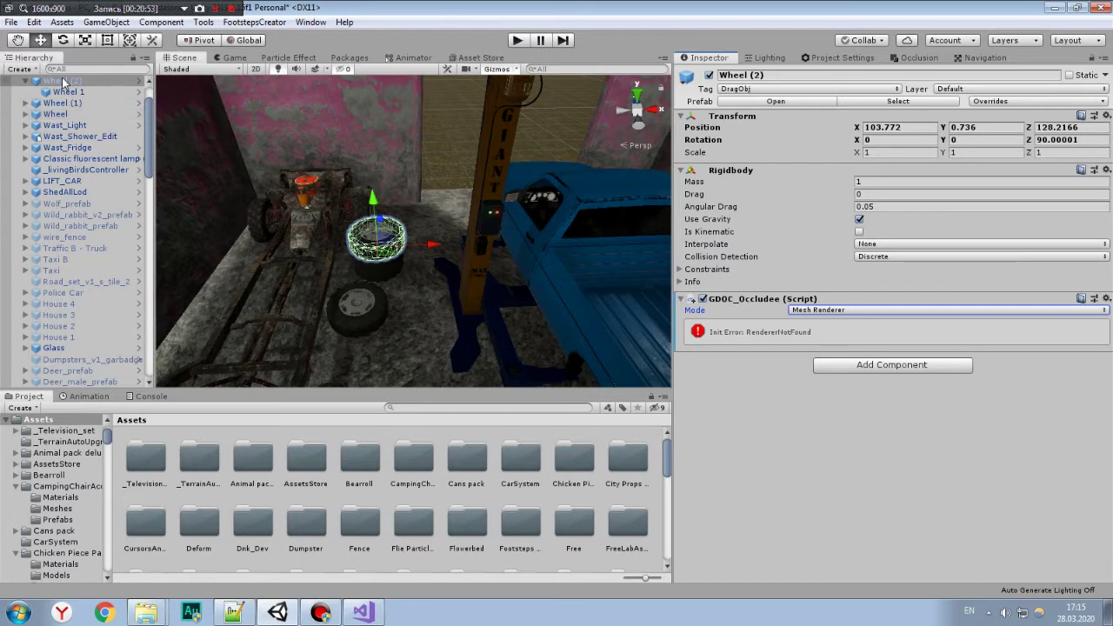
{"action": "left_click", "coordinate": [904, 310]}
{"action": "left_click", "coordinate": [880, 341]}
{"action": "left_click", "coordinate": [862, 301]}
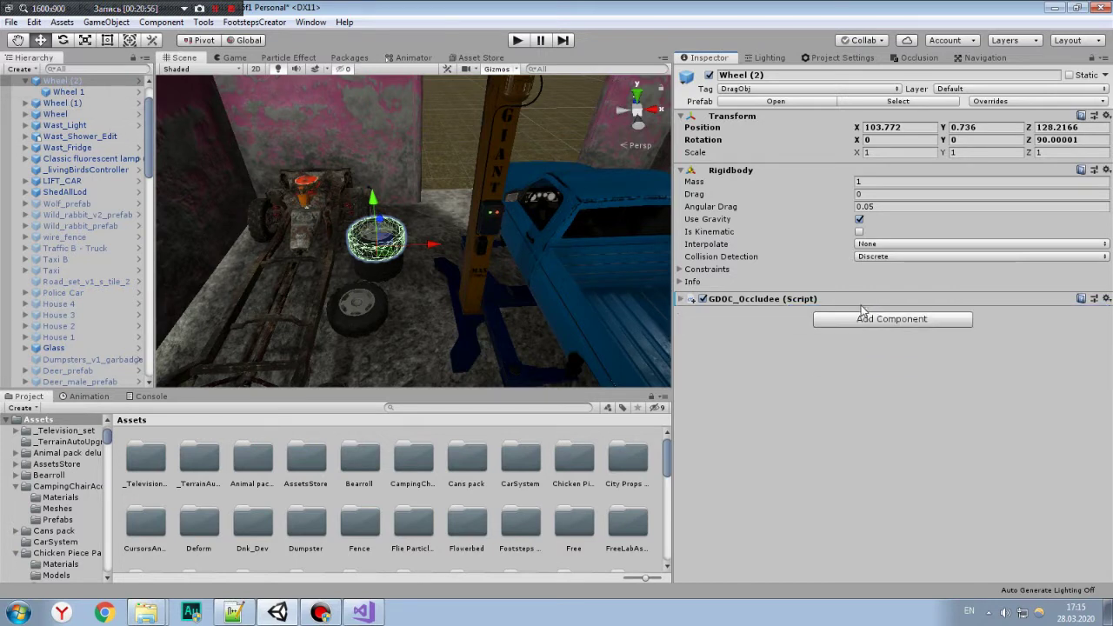
{"action": "left_click", "coordinate": [807, 300]}
{"action": "left_click", "coordinate": [818, 309]}
{"action": "left_click", "coordinate": [837, 343]}
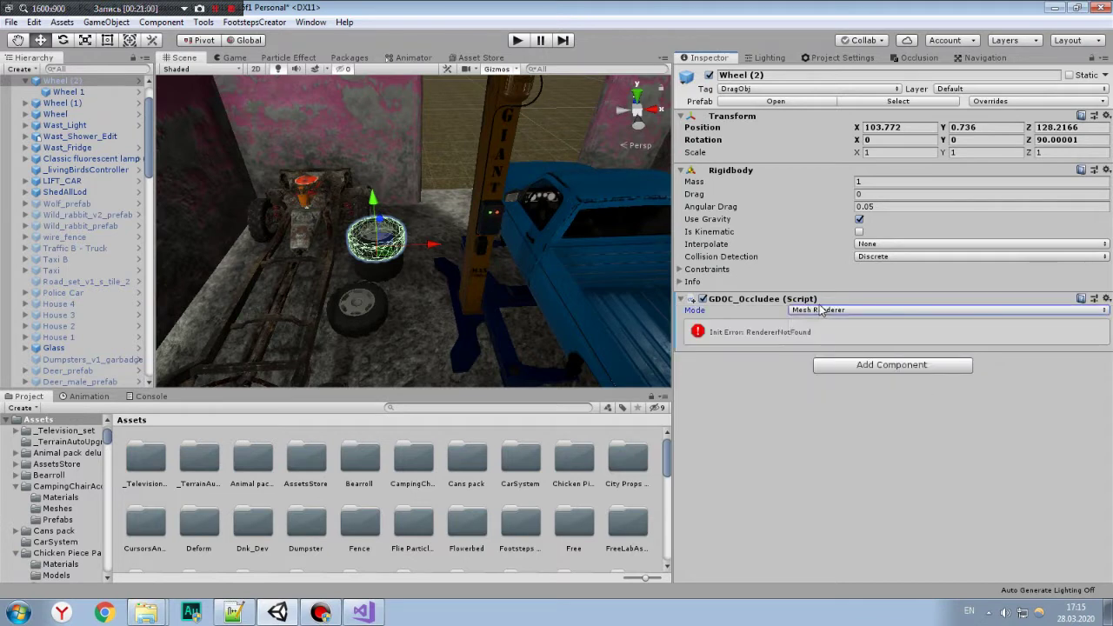
{"action": "left_click", "coordinate": [821, 311]}
{"action": "left_click", "coordinate": [840, 372]}
{"action": "left_click", "coordinate": [826, 313]}
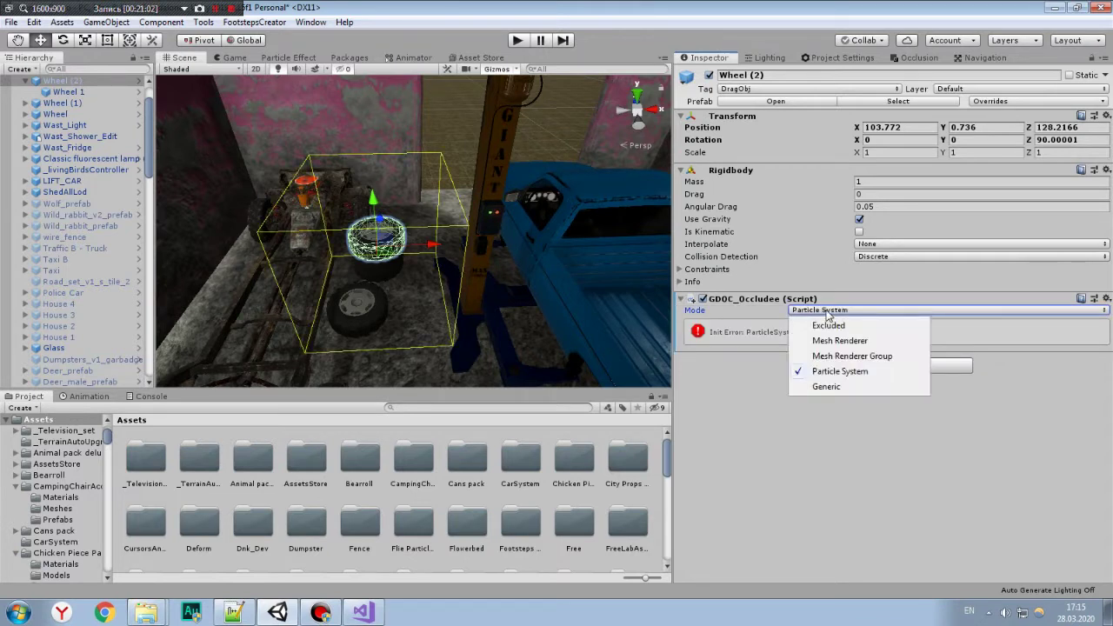
{"action": "left_click", "coordinate": [841, 386]}
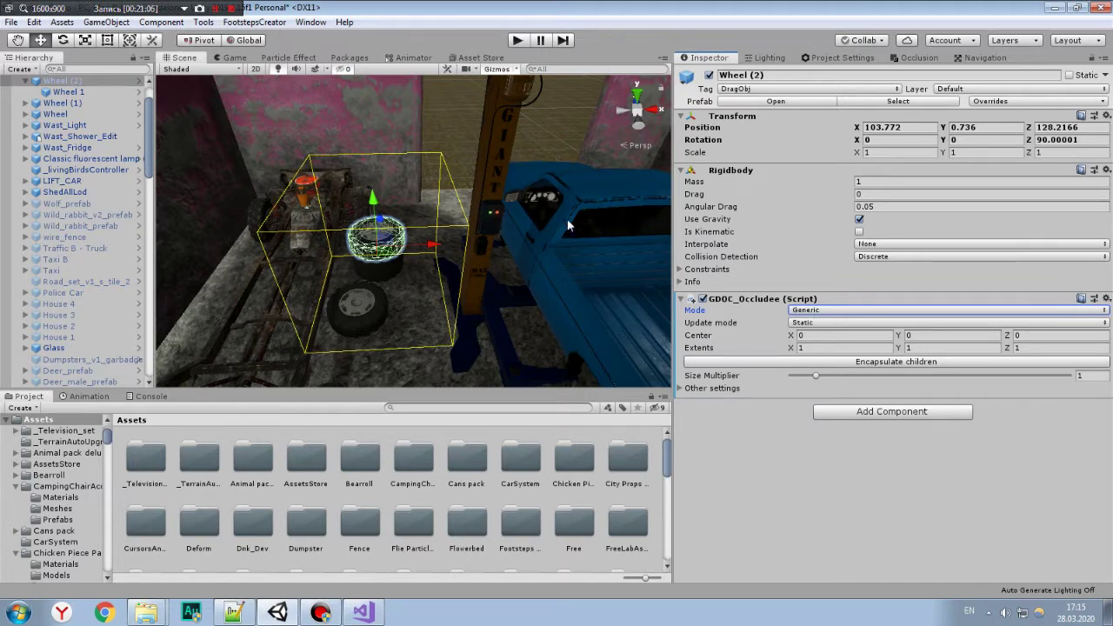
{"action": "left_click", "coordinate": [824, 312]}
{"action": "left_click", "coordinate": [839, 355]}
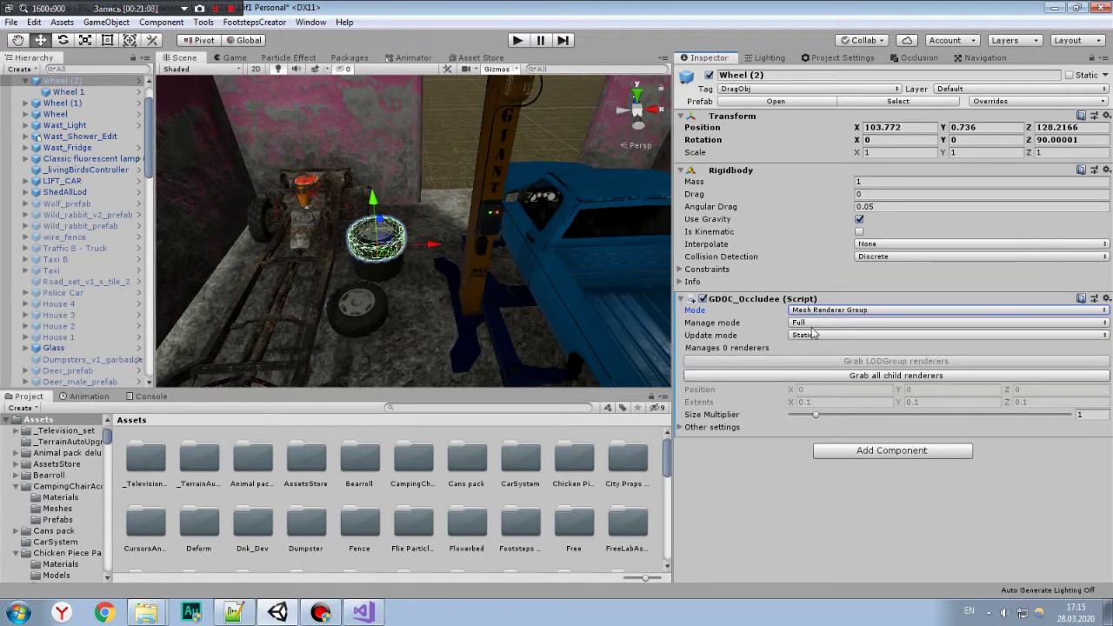
{"action": "left_click", "coordinate": [813, 336]}
{"action": "left_click", "coordinate": [809, 357]}
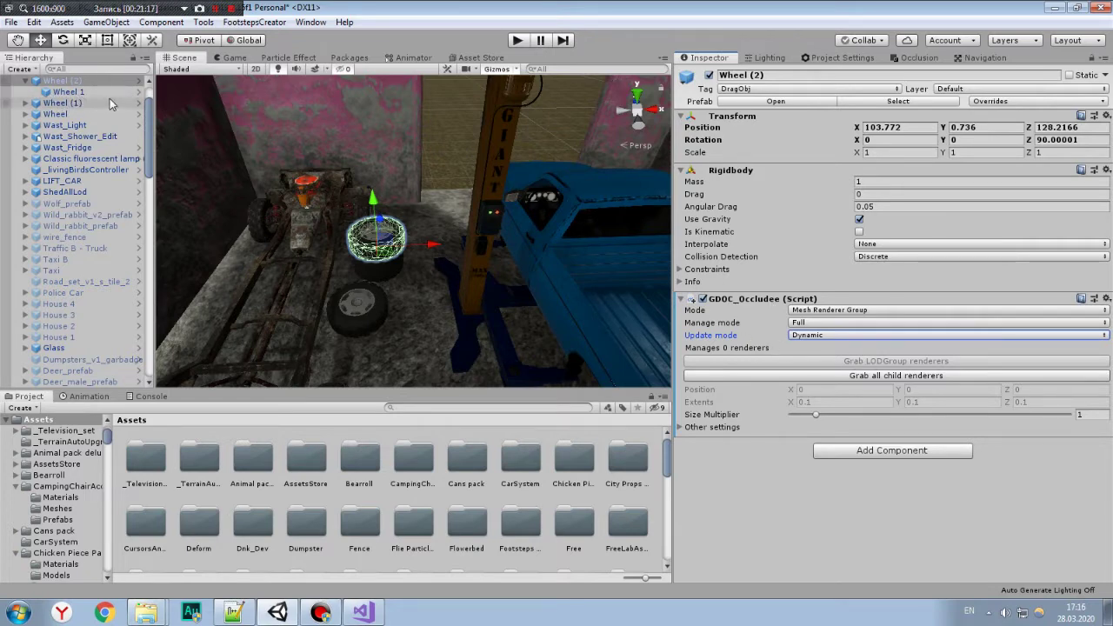
Have the occludee grab the child Wheel 1 renderer, keeping Update mode on Dynamic.
{"action": "left_click", "coordinate": [68, 93]}
{"action": "left_click", "coordinate": [63, 81]}
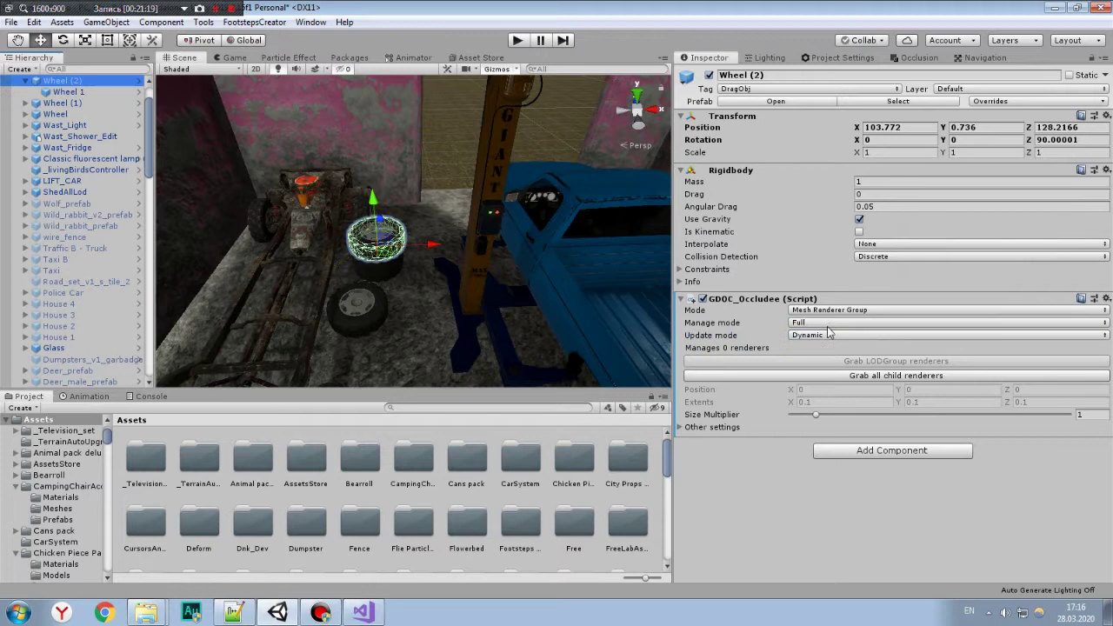
{"action": "left_click", "coordinate": [877, 374]}
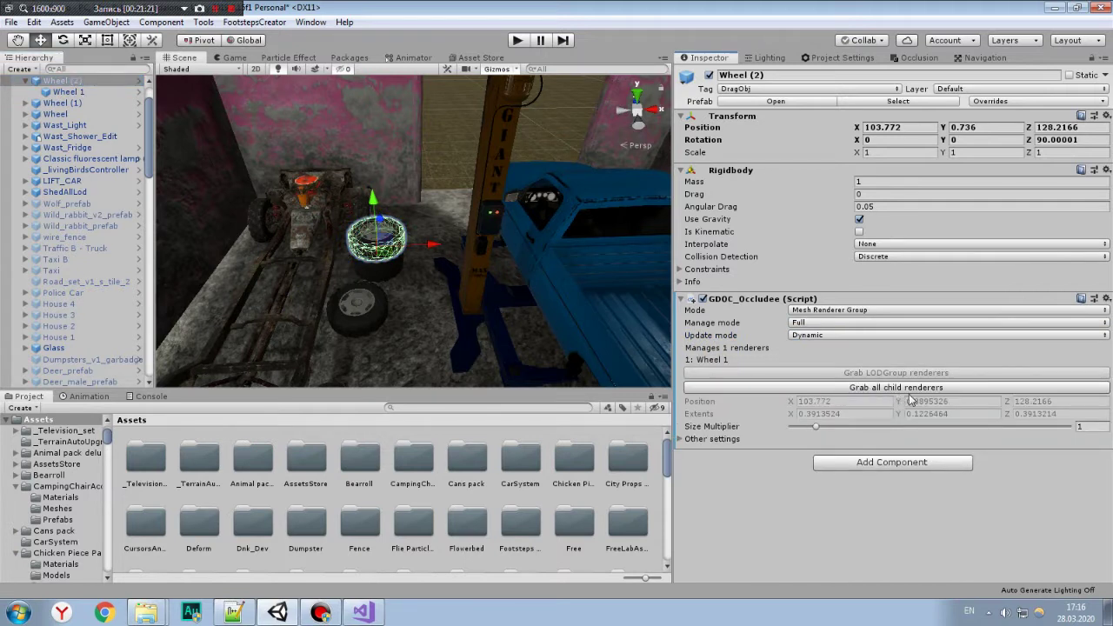
{"action": "left_click", "coordinate": [835, 336]}
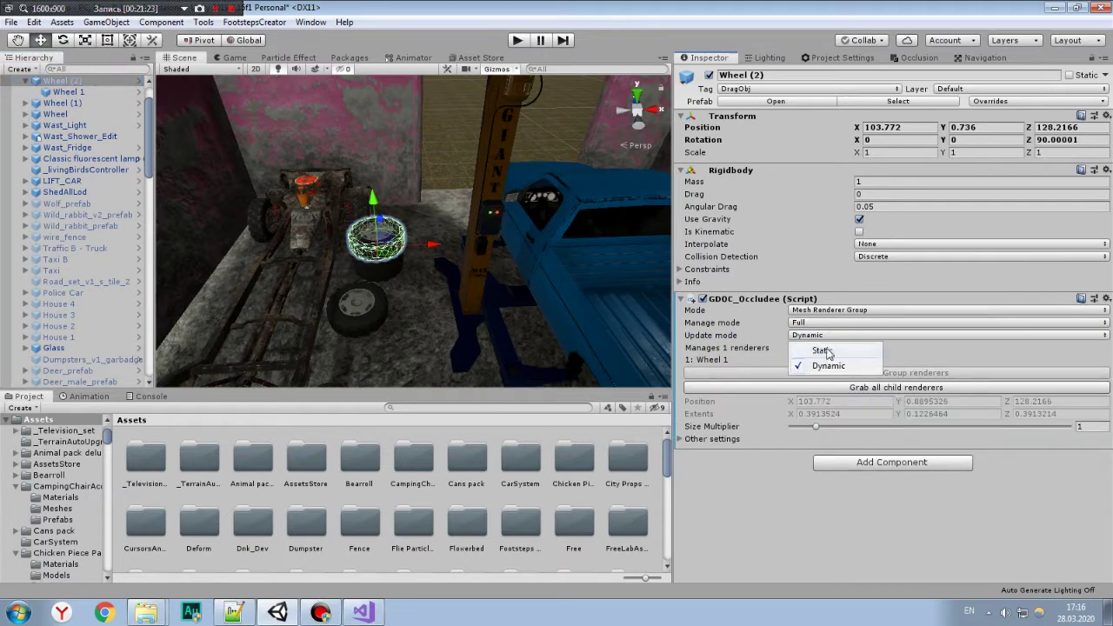
{"action": "left_click", "coordinate": [809, 351]}
{"action": "left_click", "coordinate": [808, 338]}
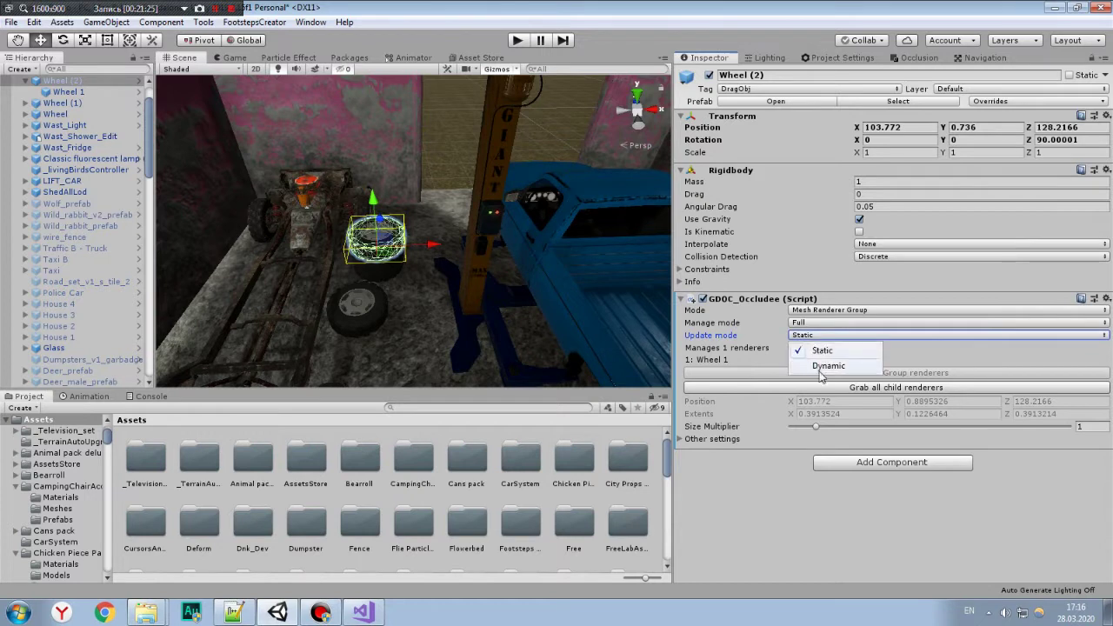
{"action": "left_click", "coordinate": [821, 365]}
Leave Manage mode on Full after trying Shadows Only and Without Shadows, then deselect Wheel (2).
{"action": "left_click", "coordinate": [813, 324]}
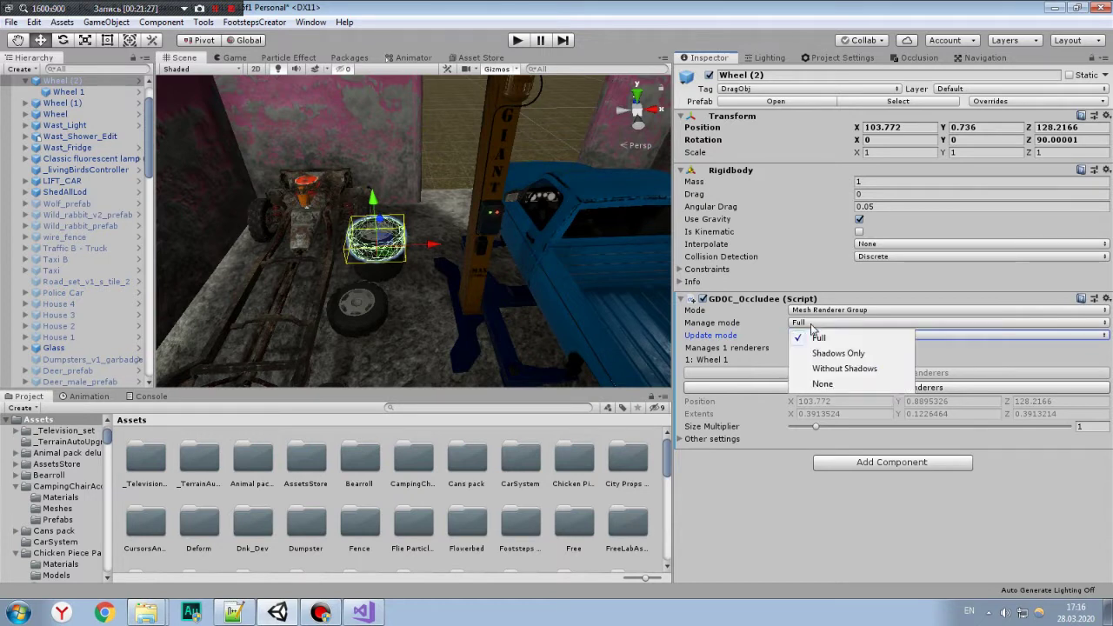
{"action": "left_click", "coordinate": [836, 353]}
{"action": "left_click", "coordinate": [805, 323]}
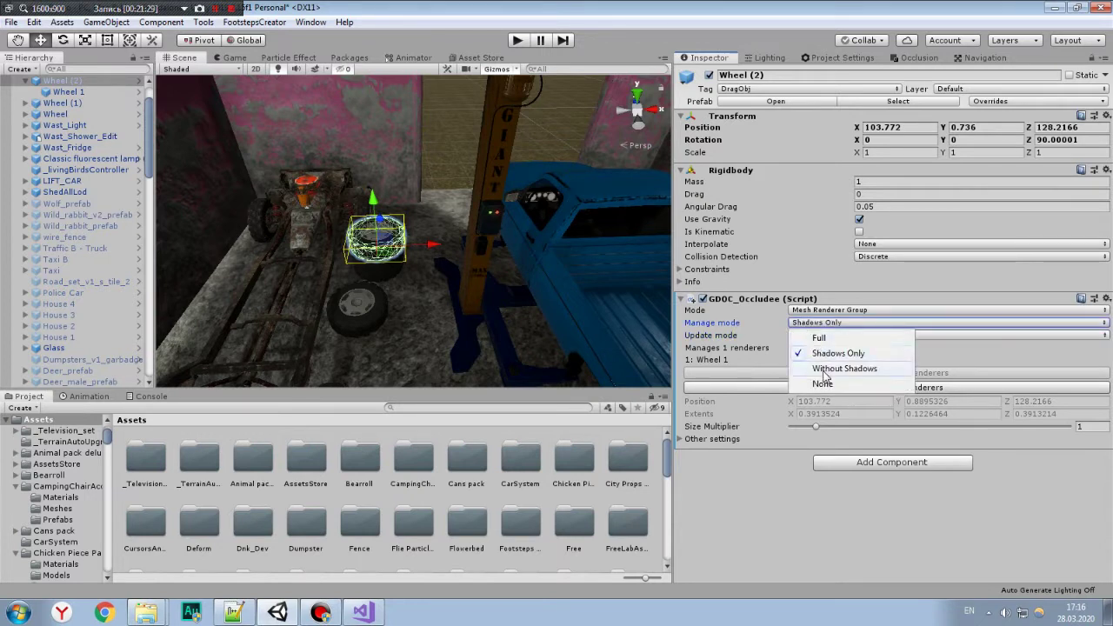
{"action": "left_click", "coordinate": [824, 370]}
{"action": "left_click", "coordinate": [809, 323]}
{"action": "left_click", "coordinate": [817, 338]}
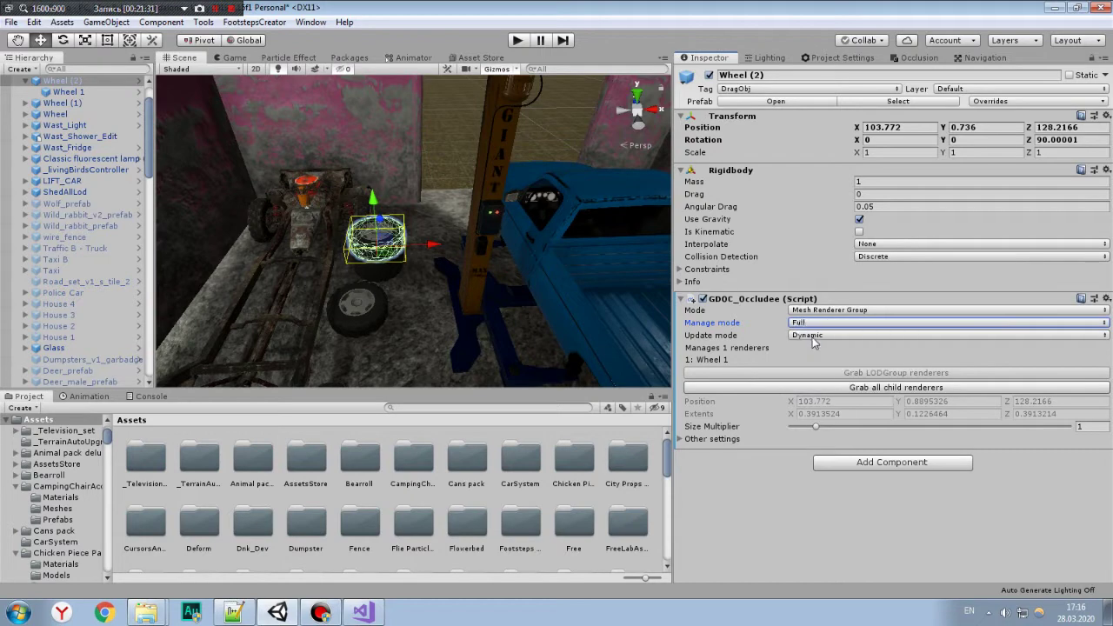
{"action": "left_click", "coordinate": [635, 456]}
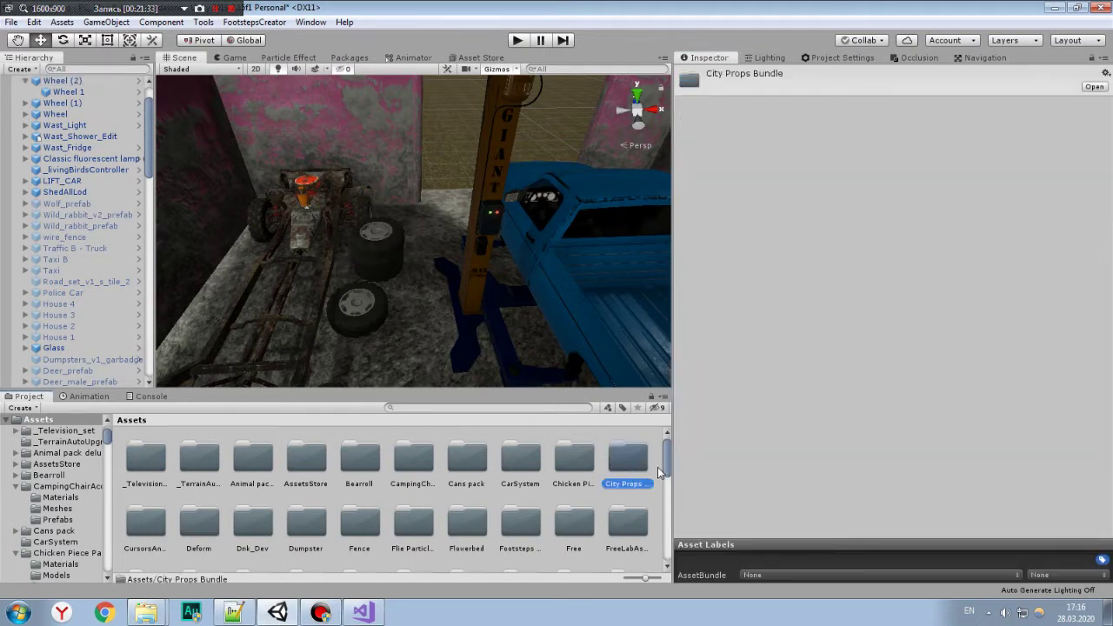
{"action": "left_click", "coordinate": [369, 235]}
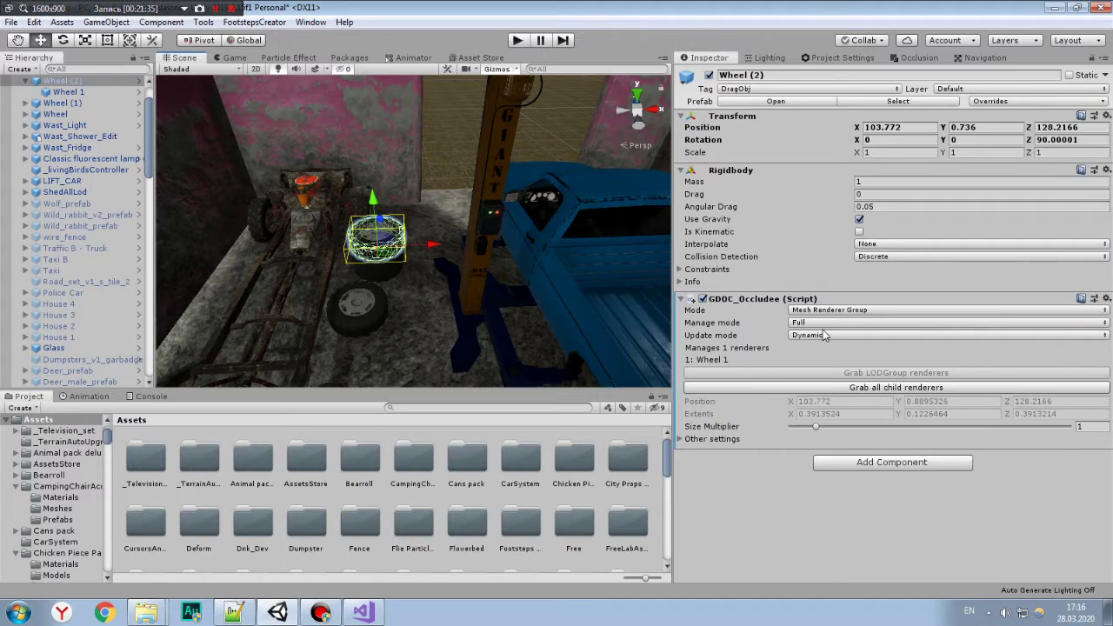
{"action": "left_click", "coordinate": [817, 323]}
{"action": "left_click", "coordinate": [822, 338]}
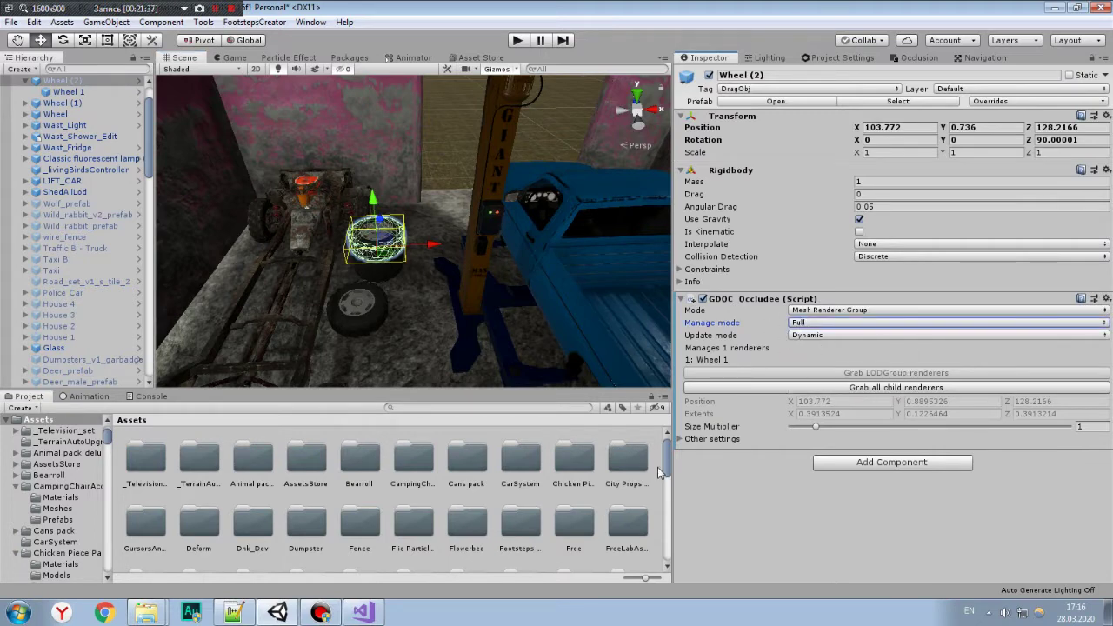
{"action": "left_click", "coordinate": [657, 467]}
Fly the scene camera out of the garage across the village, then show the Game view.
{"action": "right_click_drag", "start_coordinate": [546, 255], "coordinate": [388, 264]}
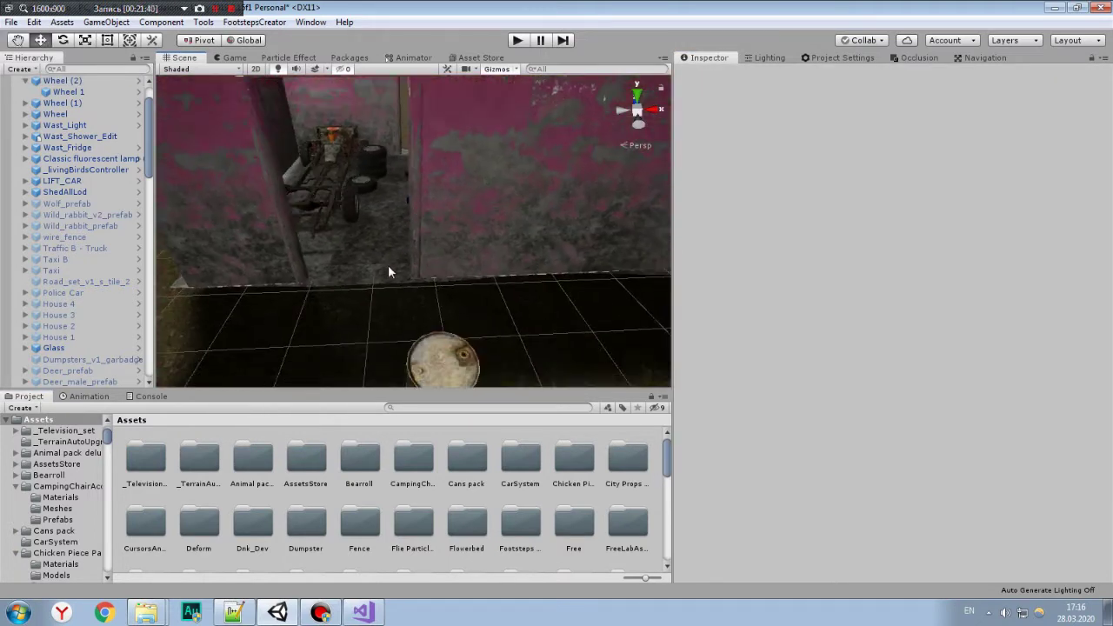
{"action": "scroll", "coordinate": [567, 246], "scroll_direction": "down", "scroll_amount": 5}
{"action": "mouse_move", "coordinate": [539, 258]}
{"action": "middle_mouse_down"}
{"action": "mouse_move", "coordinate": [258, 302]}
{"action": "mouse_move", "coordinate": [241, 340]}
{"action": "mouse_move", "coordinate": [377, 301]}
{"action": "mouse_move", "coordinate": [450, 251]}
{"action": "mouse_move", "coordinate": [403, 246]}
{"action": "mouse_move", "coordinate": [447, 241]}
{"action": "mouse_move", "coordinate": [458, 279]}
{"action": "mouse_move", "coordinate": [536, 220]}
{"action": "middle_mouse_up"}
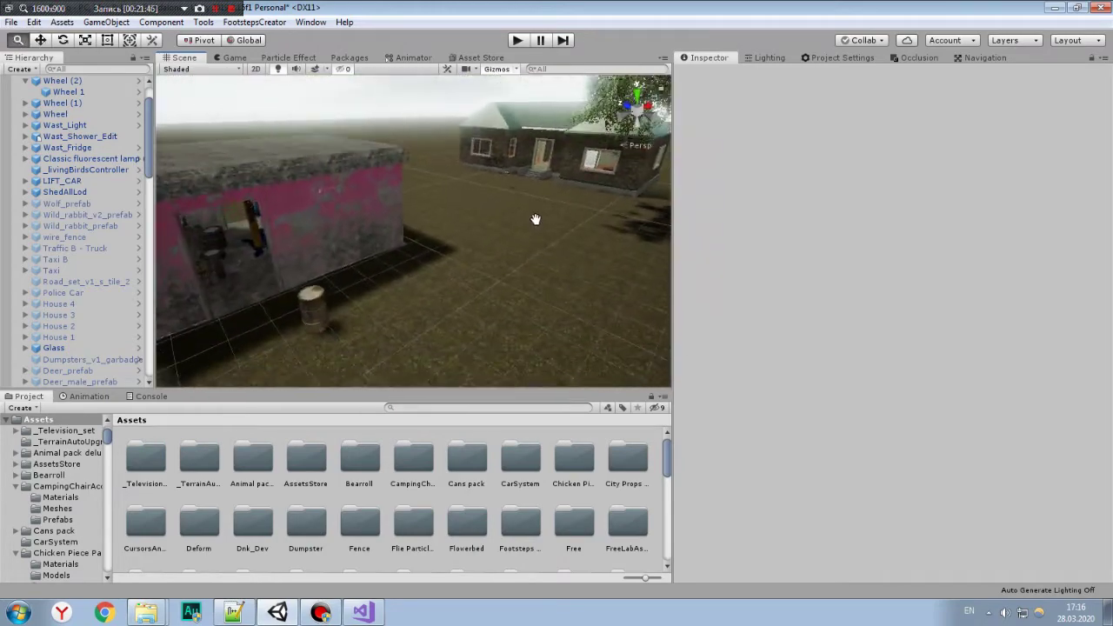
{"action": "scroll", "coordinate": [536, 219], "scroll_direction": "up", "scroll_amount": 2}
{"action": "left_click", "coordinate": [228, 58]}
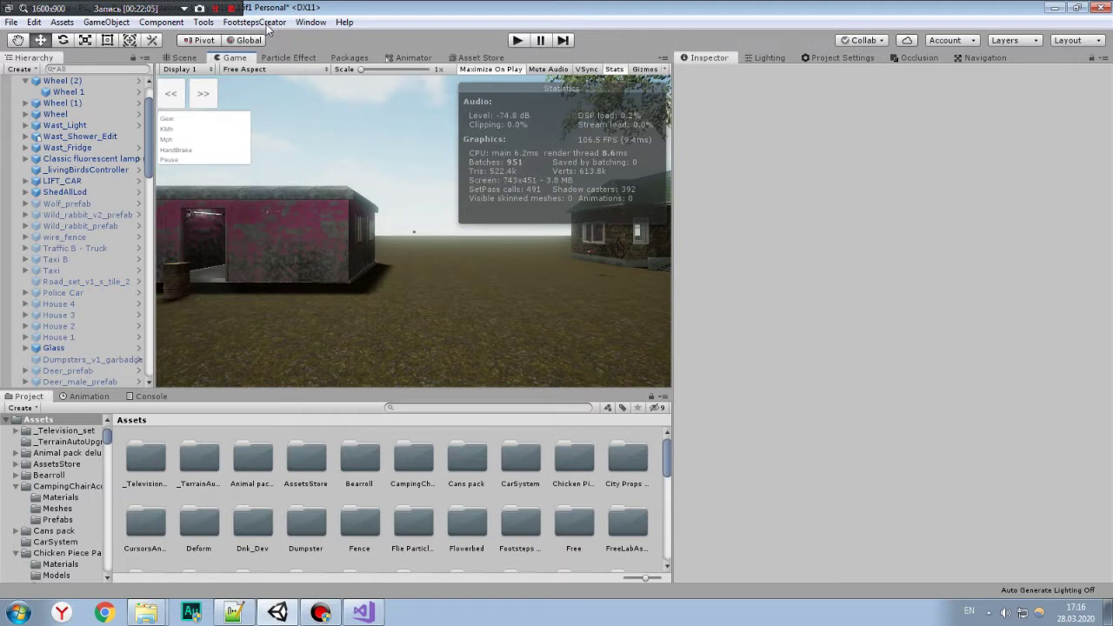
{"action": "left_click", "coordinate": [188, 437]}
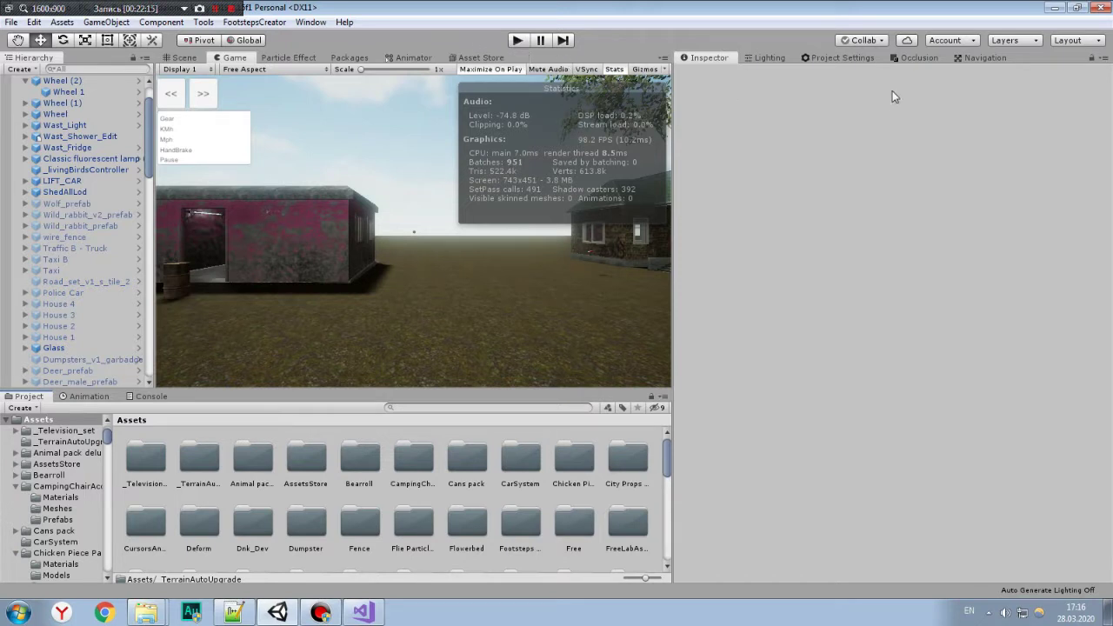
{"action": "left_click", "coordinate": [834, 57]}
{"action": "left_click", "coordinate": [709, 58]}
{"action": "left_click", "coordinate": [522, 45]}
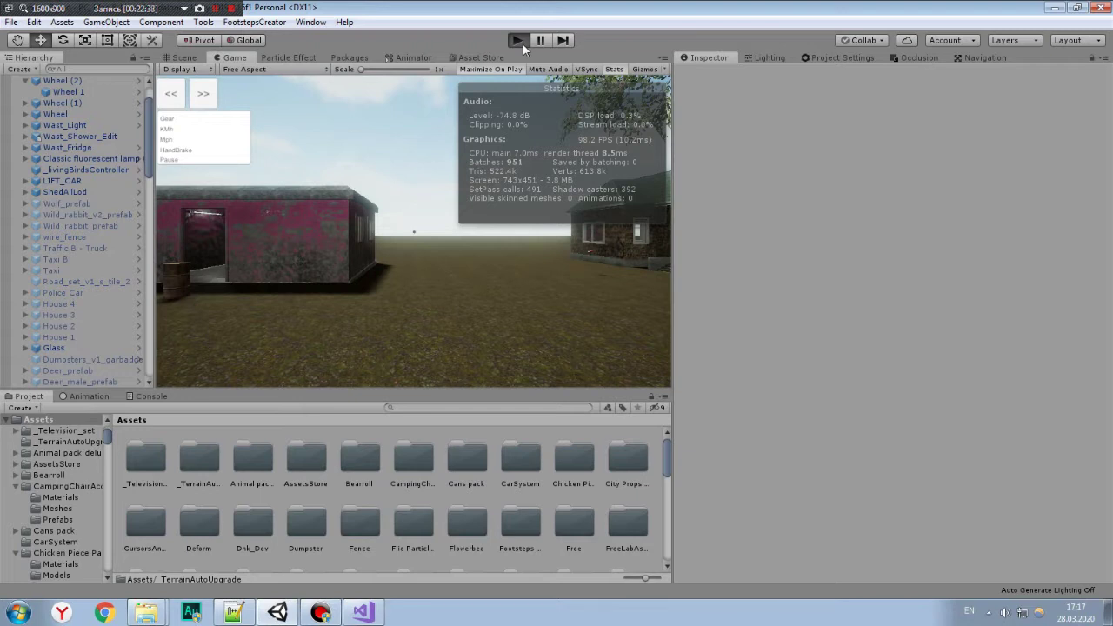
Enter Play mode and walk into the garage toward the blue truck.
{"action": "left_click", "coordinate": [522, 43]}
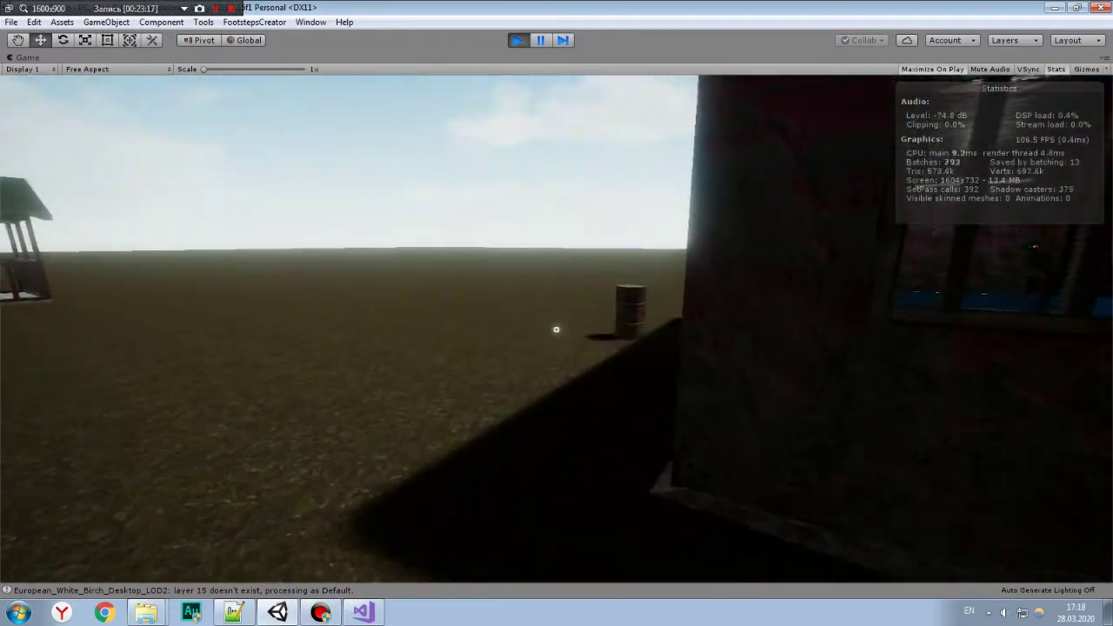
{"action": "key", "text": "w"}
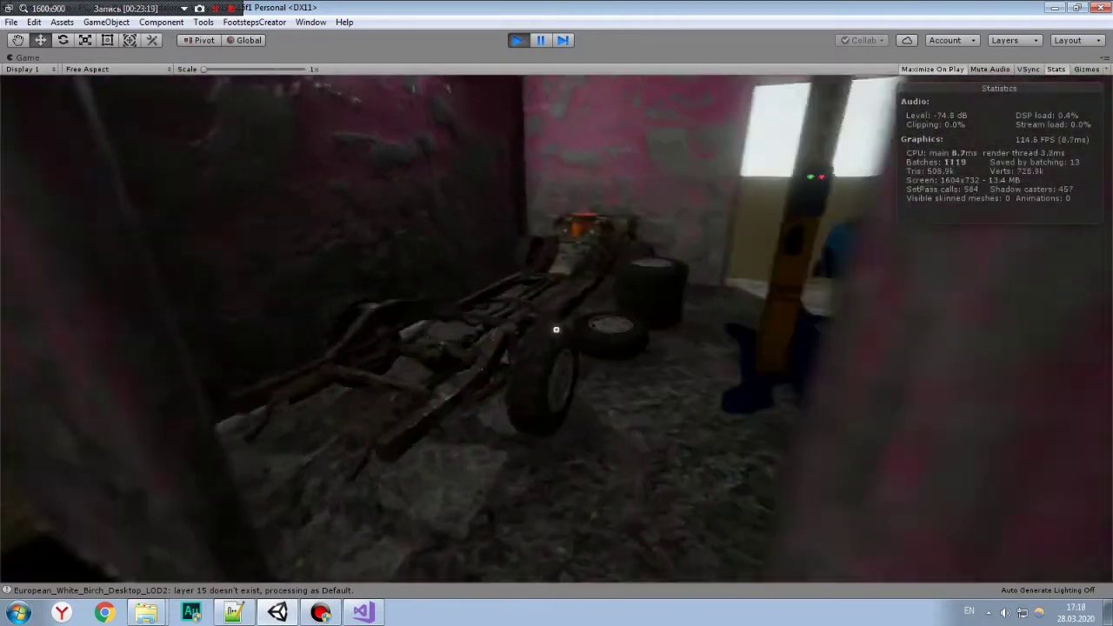
{"action": "key", "text": "w"}
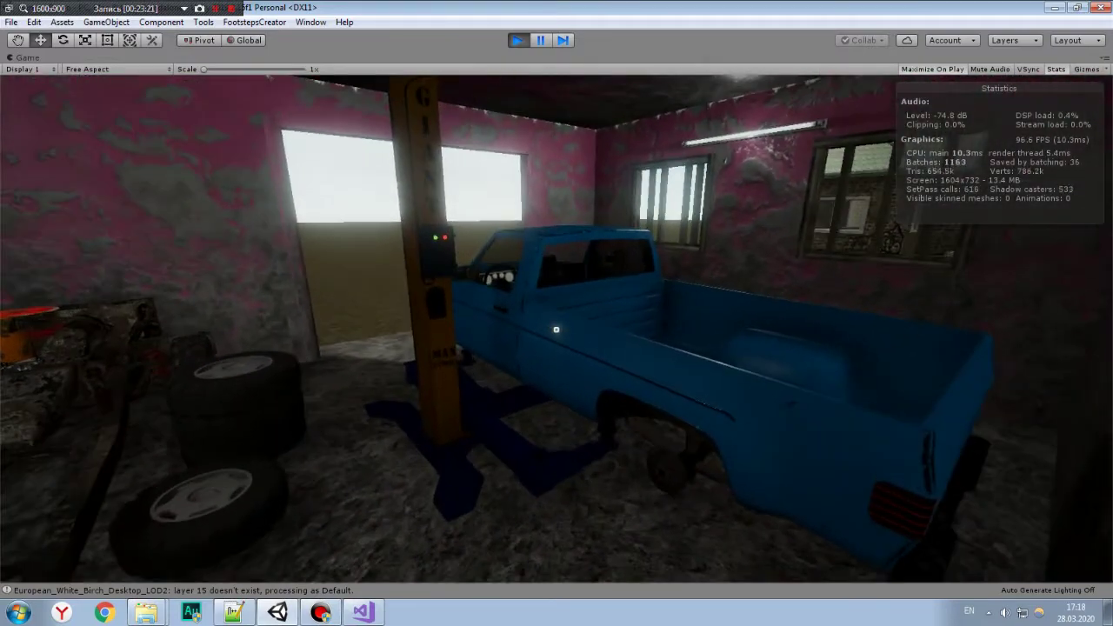
{"action": "key", "text": "w"}
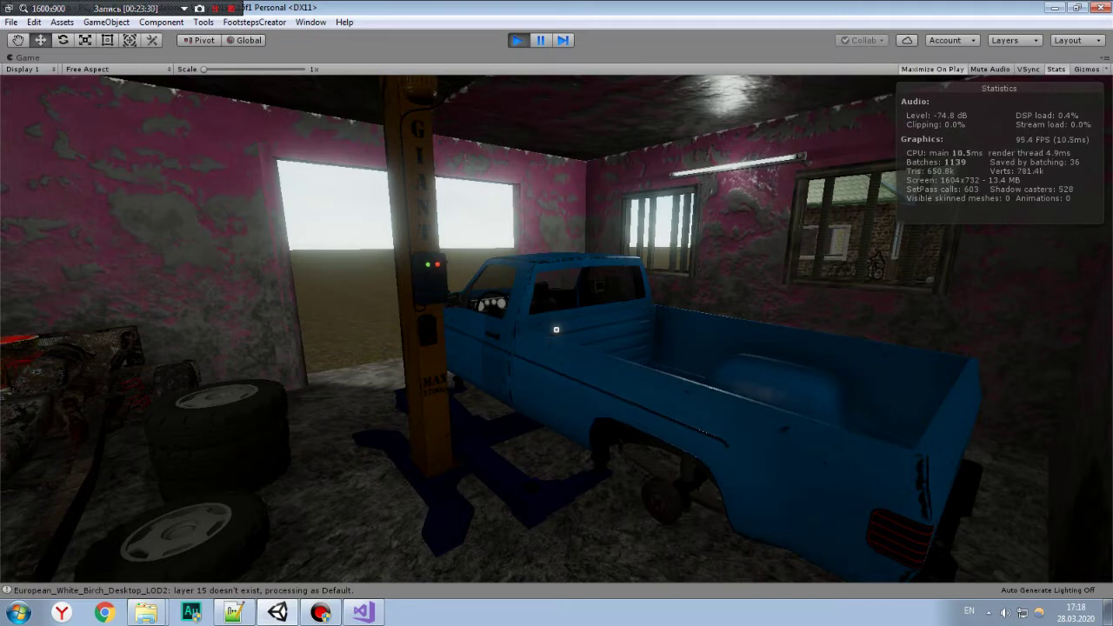
Pick up tires from the floor and stack them on the tire pile.
{"action": "mouse_move", "coordinate": [555, 330]}
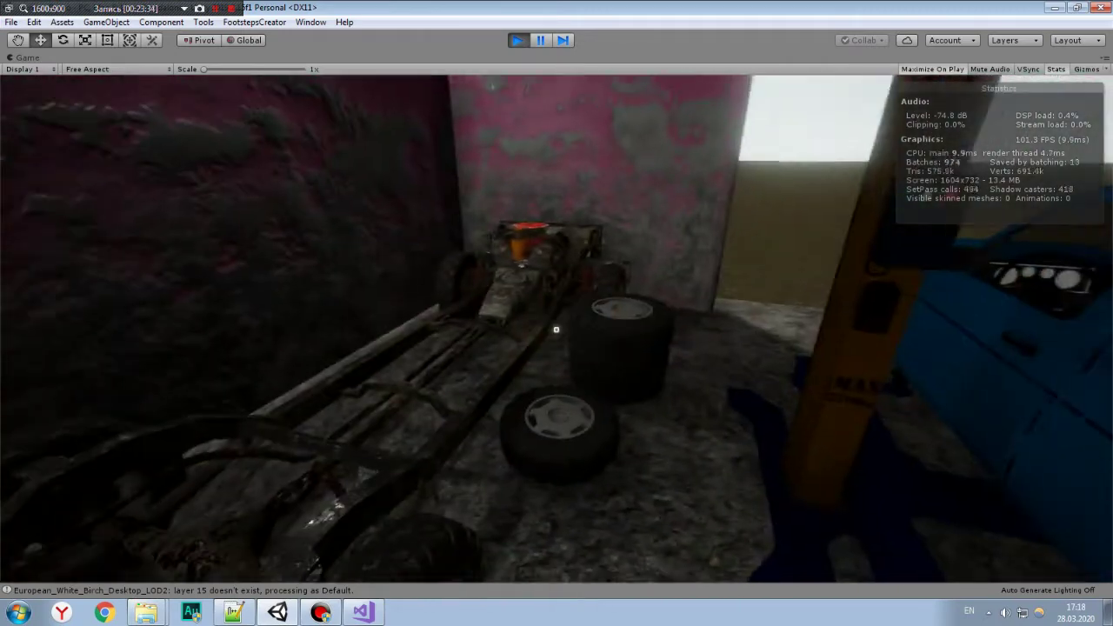
{"action": "left_click", "coordinate": [556, 330]}
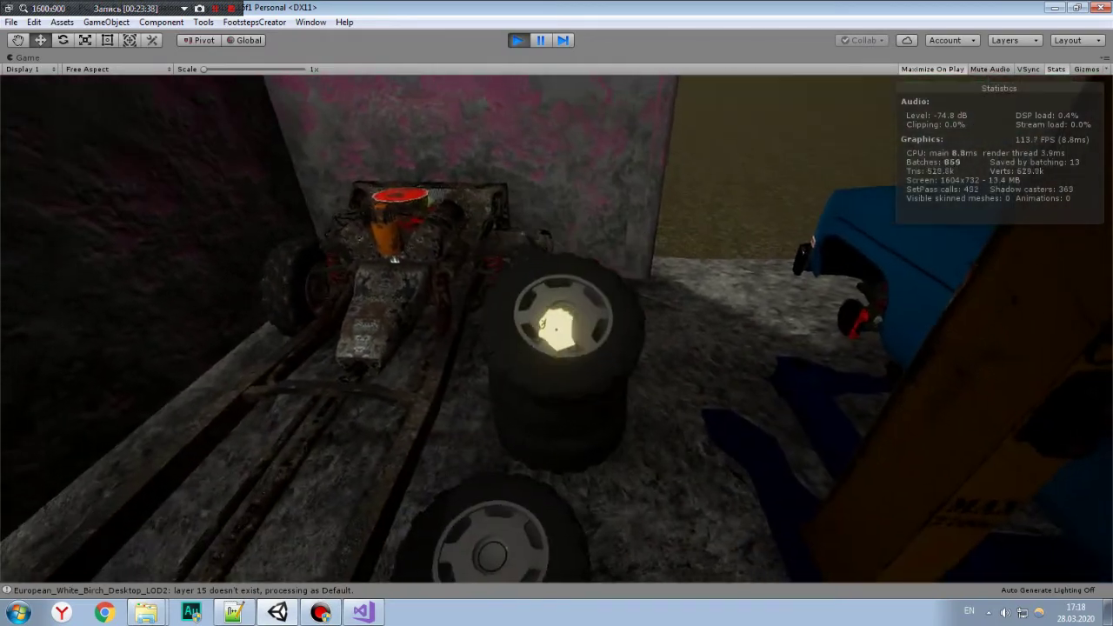
{"action": "left_click", "coordinate": [555, 329]}
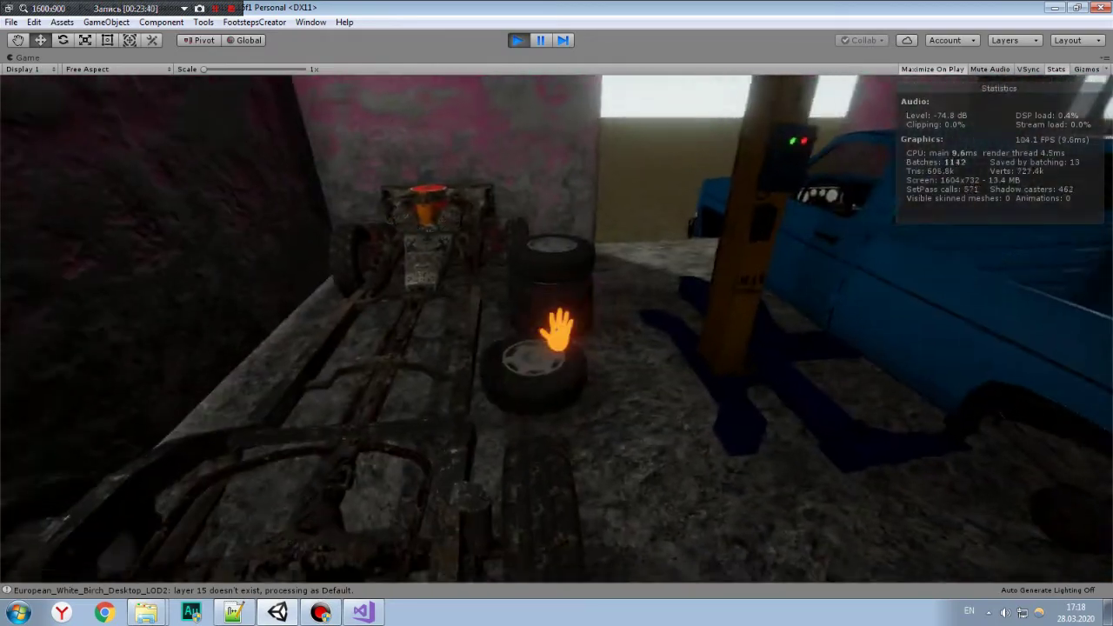
{"action": "left_click", "coordinate": [556, 330]}
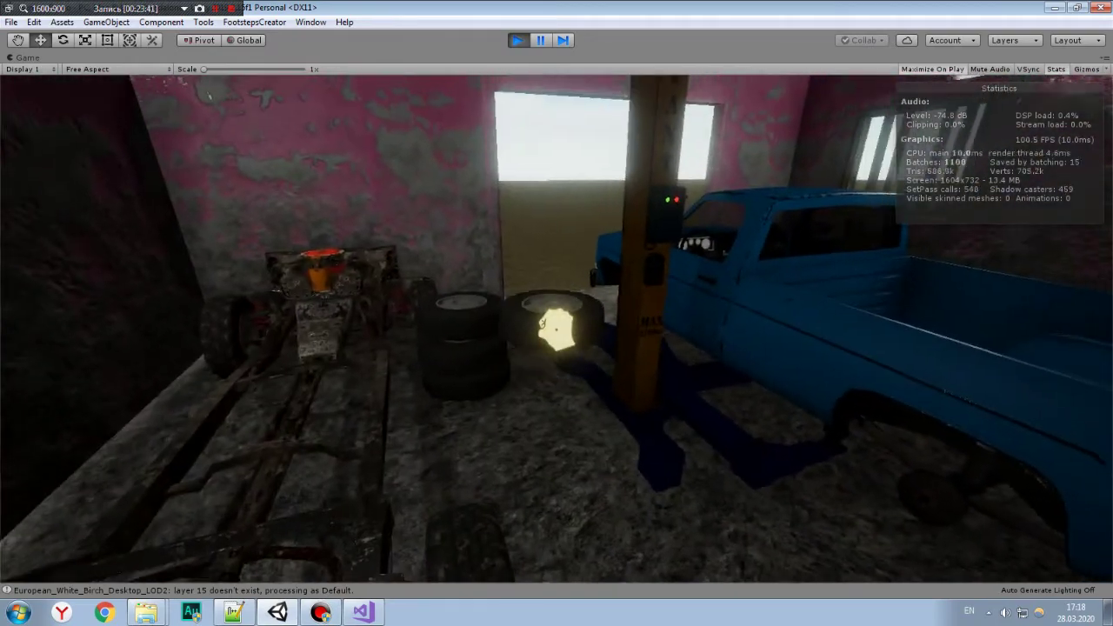
{"action": "key", "text": "w"}
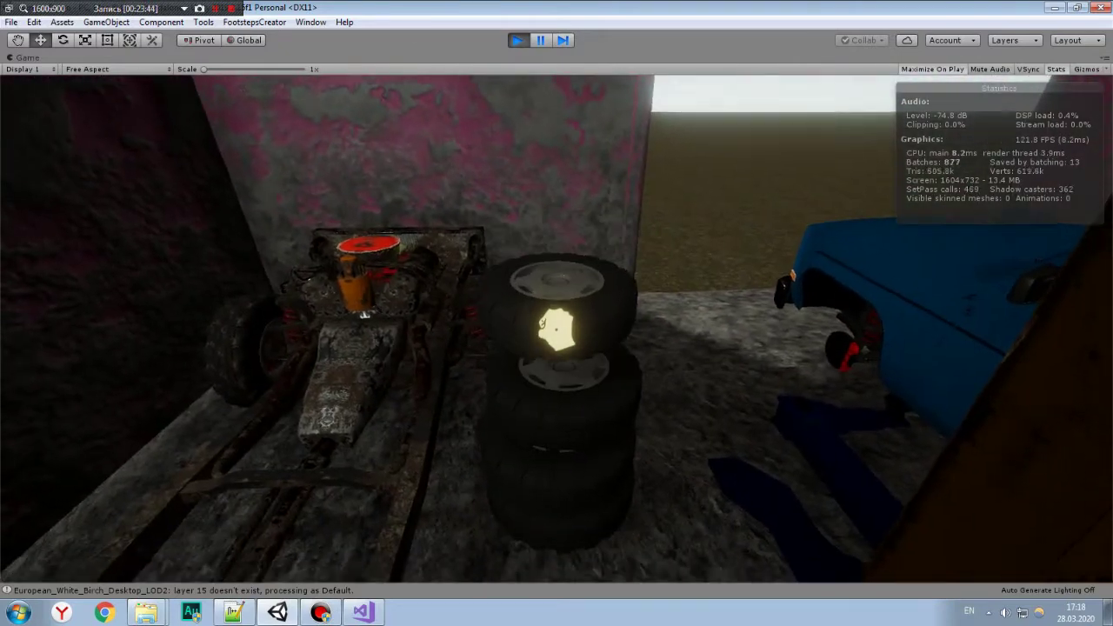
{"action": "left_click", "coordinate": [556, 330]}
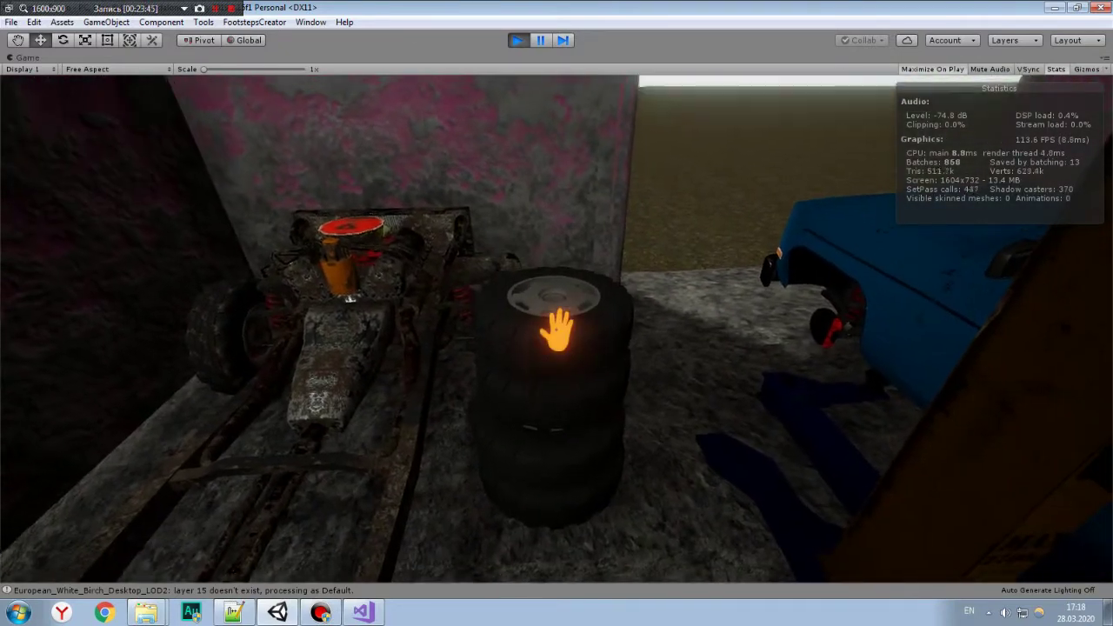
{"action": "left_click", "coordinate": [555, 329]}
{"action": "key", "text": "s"}
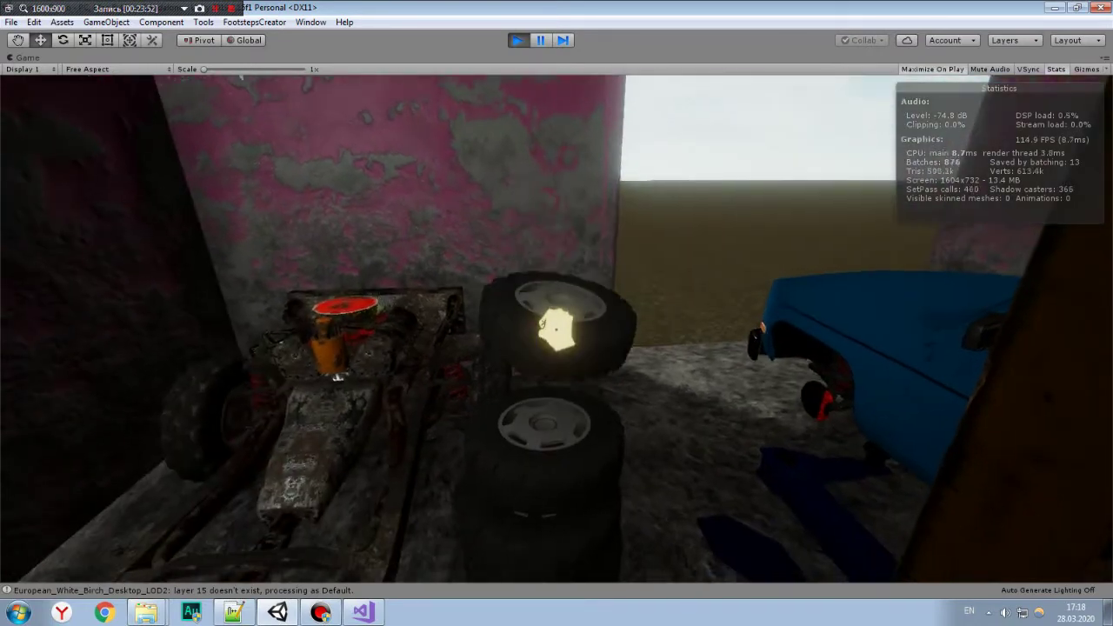
{"action": "left_click", "coordinate": [555, 330]}
Walk out and back into the garage, lift the top tire and rotate it upright.
{"action": "key", "text": "w"}
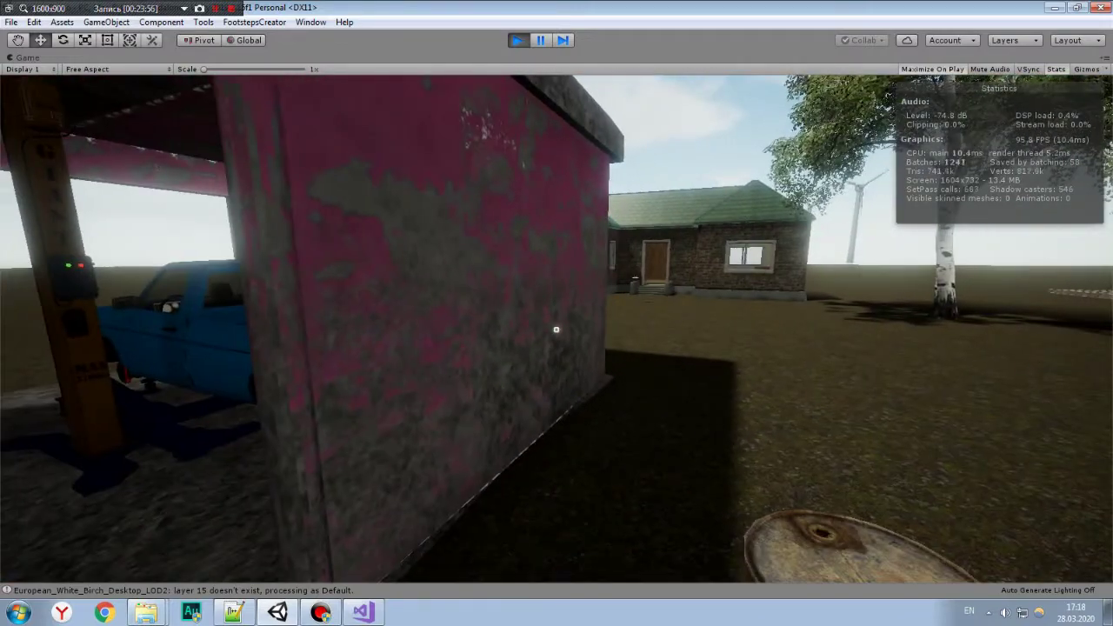
{"action": "key", "text": "w"}
{"action": "key", "text": "w"}
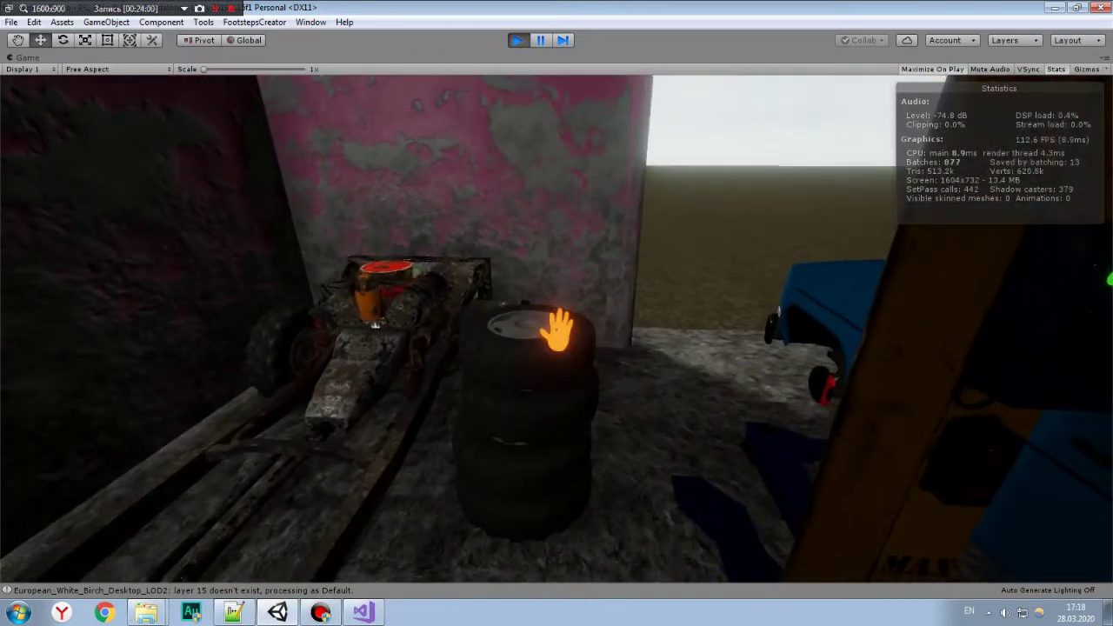
{"action": "left_click", "coordinate": [557, 329]}
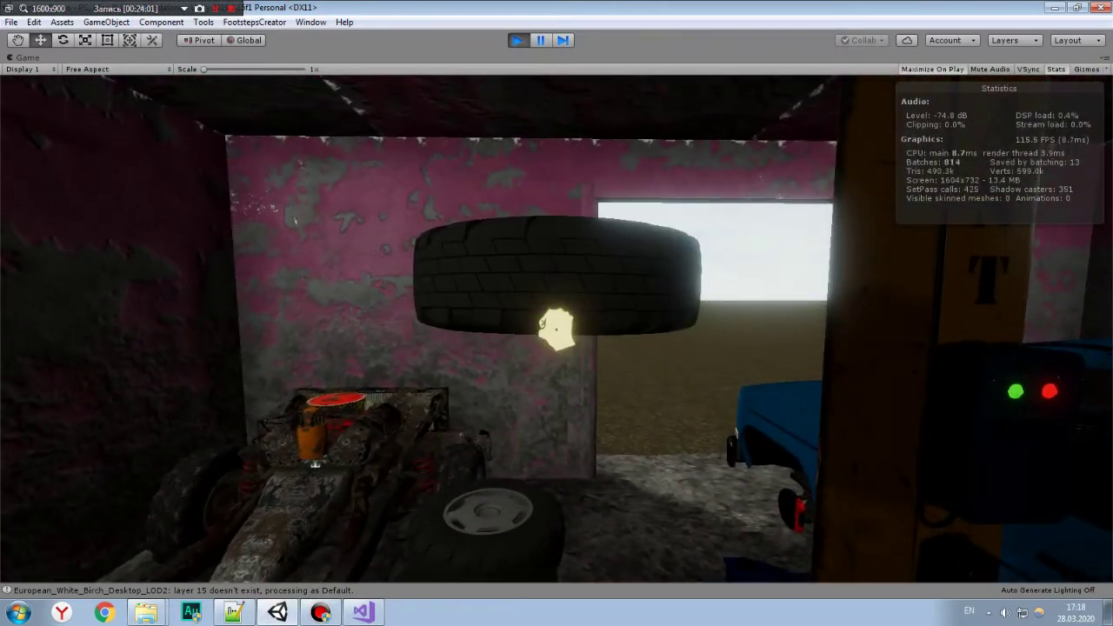
{"action": "key", "text": "r"}
{"action": "key", "text": "r"}
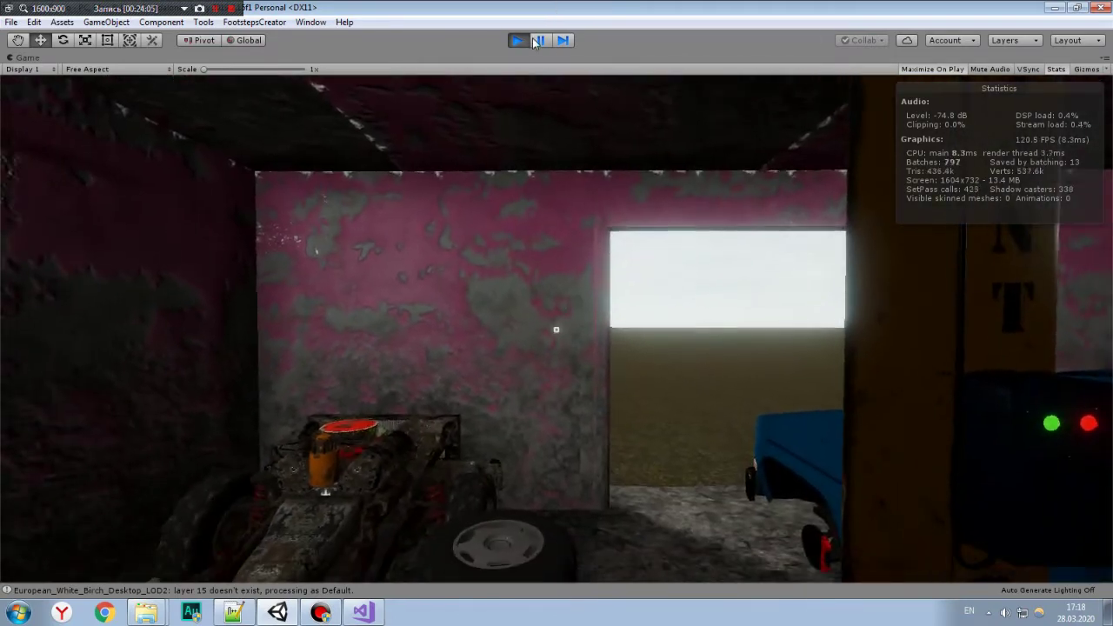
Pause the game, restore the editor layout and select the Player's Camera.
{"action": "left_click", "coordinate": [537, 41]}
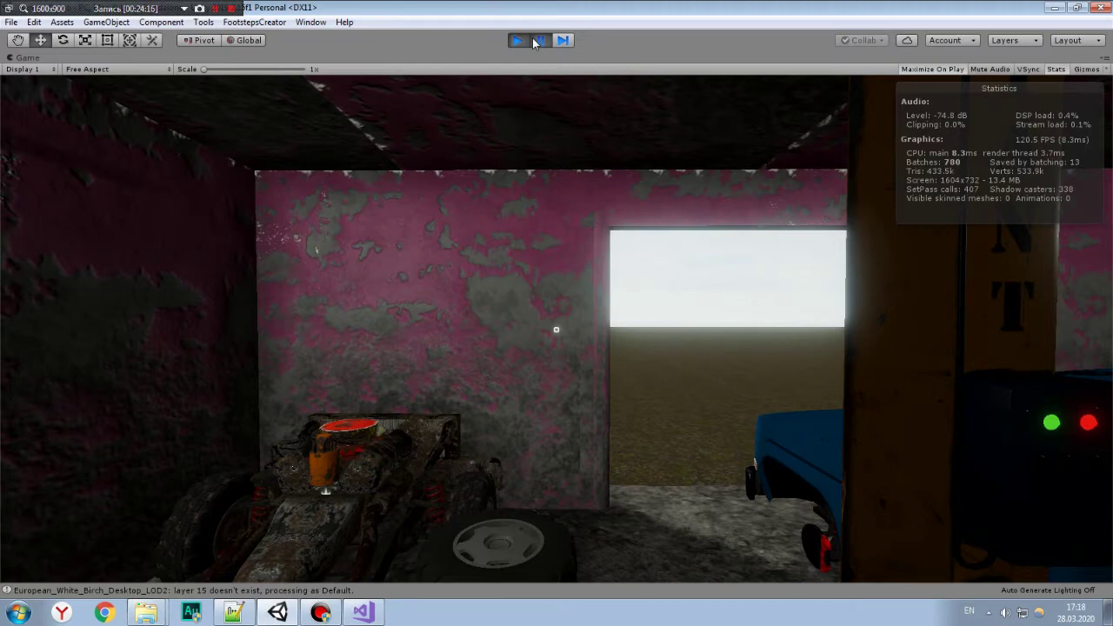
{"action": "left_click", "coordinate": [534, 42]}
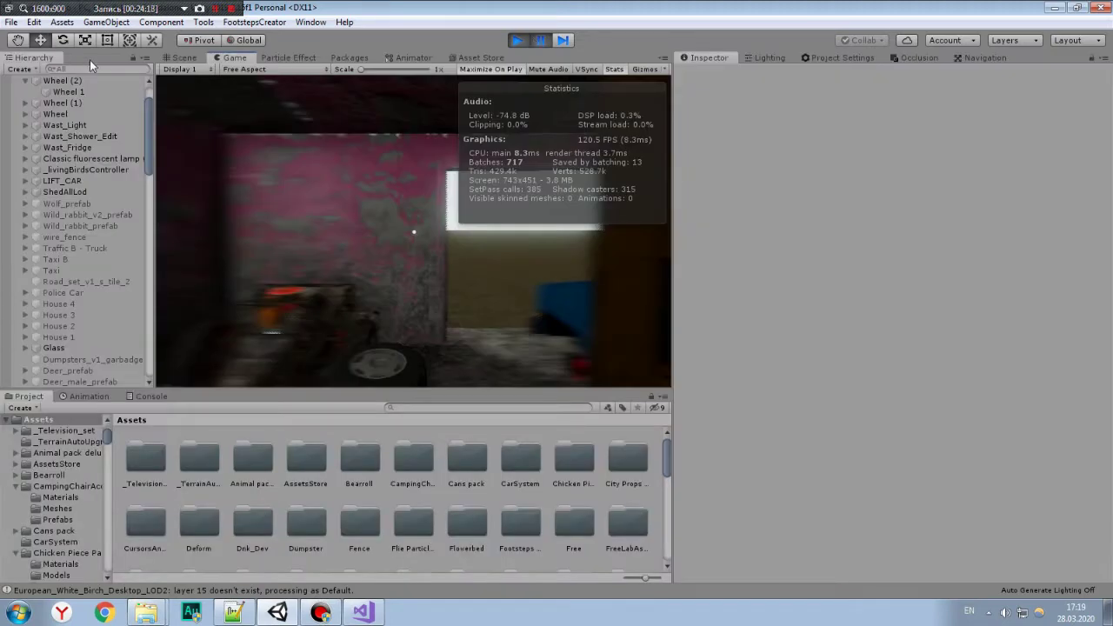
{"action": "scroll", "coordinate": [70, 121], "scroll_direction": "down", "scroll_amount": 5}
{"action": "scroll", "coordinate": [73, 212], "scroll_direction": "down", "scroll_amount": 3}
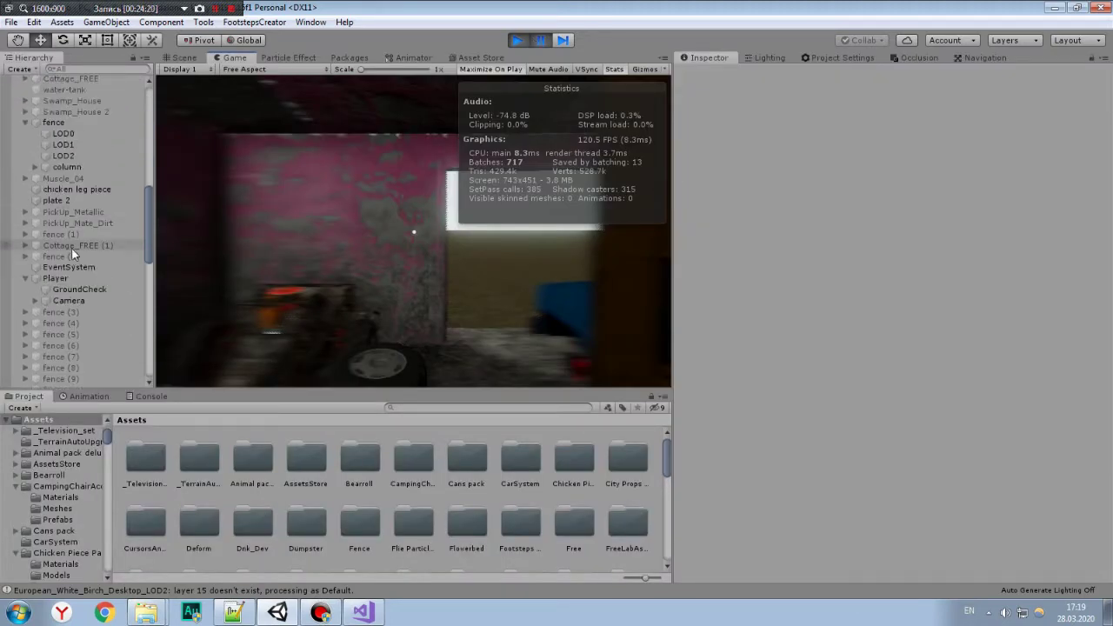
{"action": "left_click", "coordinate": [70, 300]}
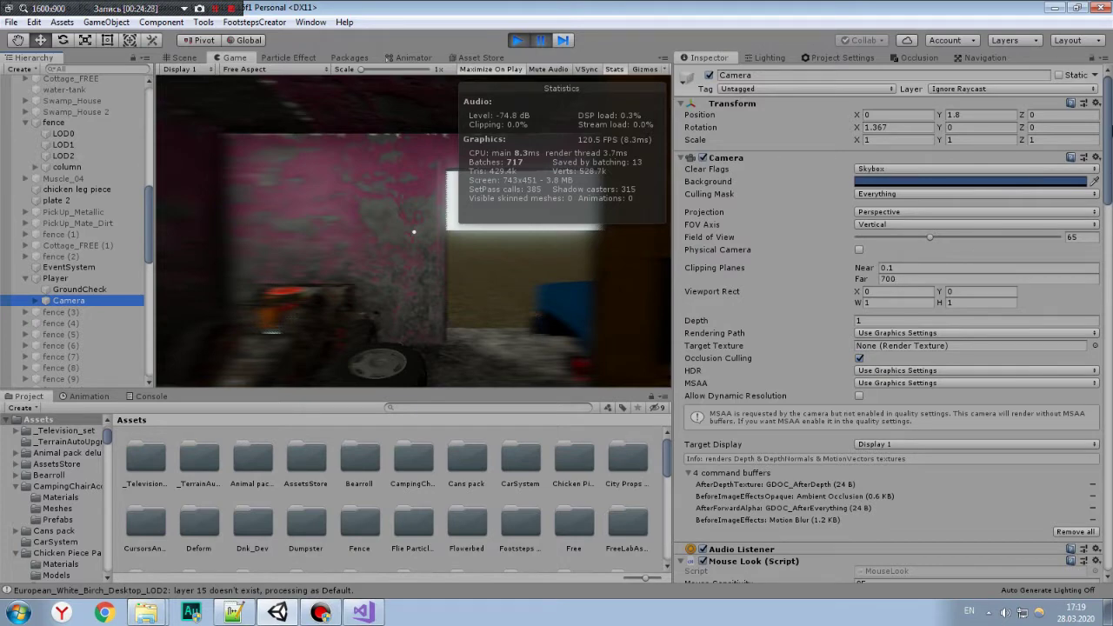
In Quality settings, try 2x Multi Sampling anti-aliasing, then set it back to Disabled.
{"action": "left_click_drag", "start_coordinate": [1109, 129], "coordinate": [1110, 227]}
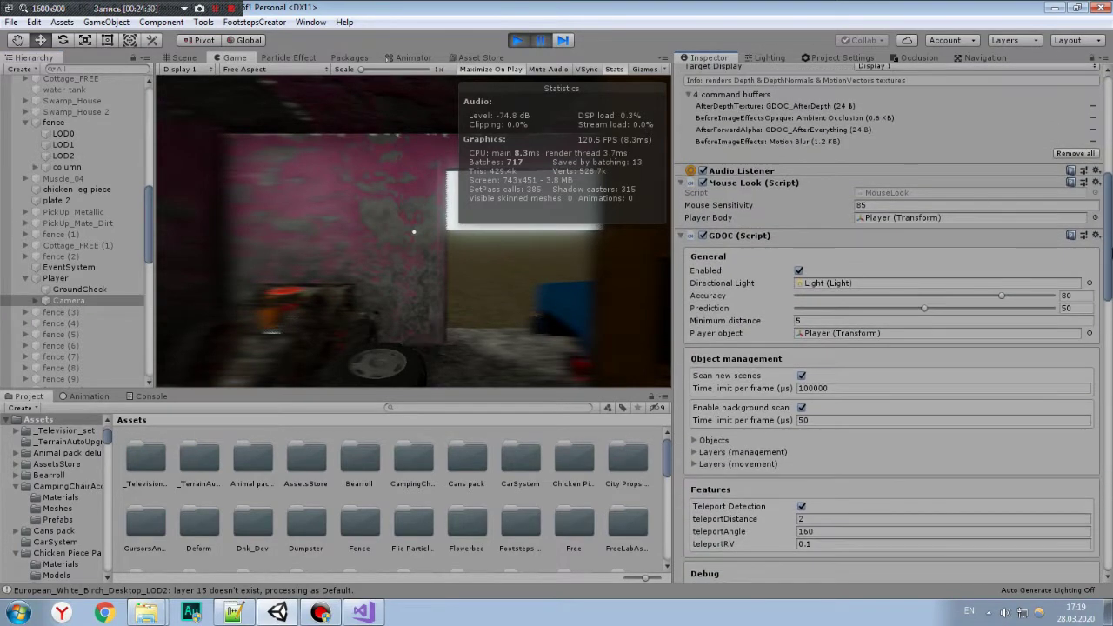
{"action": "scroll", "coordinate": [947, 115], "scroll_direction": "up", "scroll_amount": 4}
{"action": "left_click", "coordinate": [829, 58]}
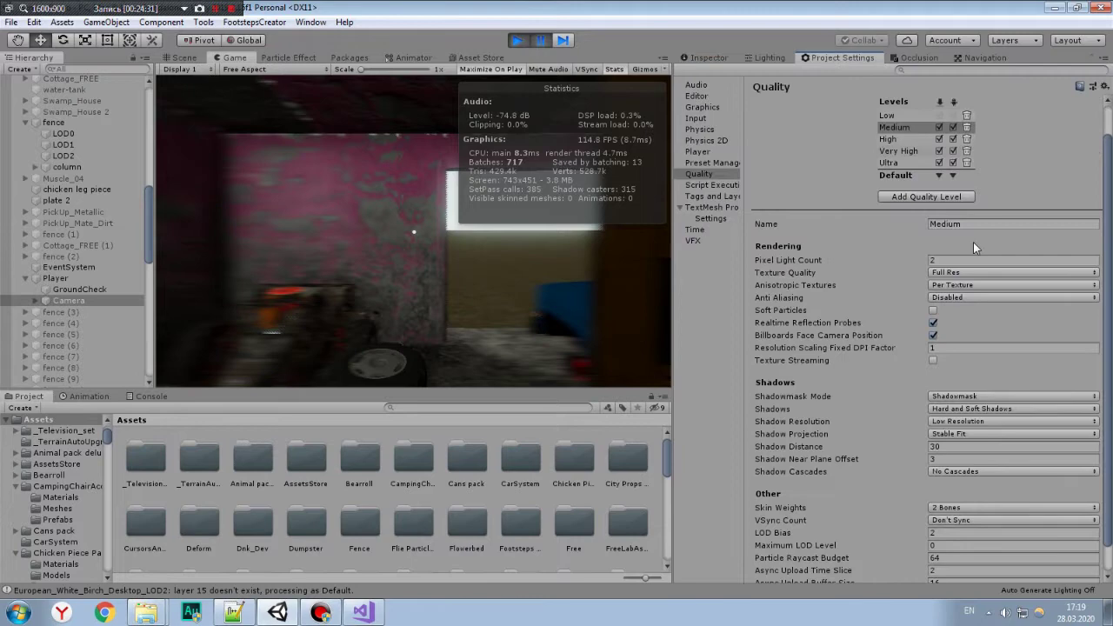
{"action": "left_click", "coordinate": [964, 300]}
{"action": "left_click", "coordinate": [970, 328]}
{"action": "left_click", "coordinate": [959, 303]}
{"action": "left_click", "coordinate": [965, 311]}
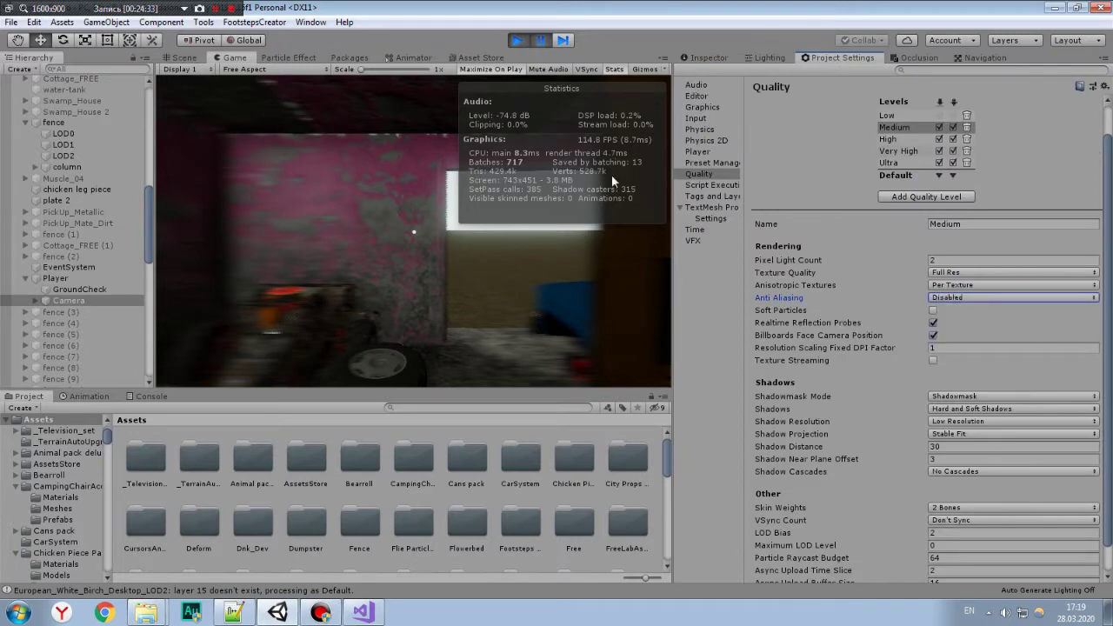
{"action": "left_click", "coordinate": [722, 57]}
Leave the Camera's rendering path unchanged and ping its Post Processing Behaviour profile asset.
{"action": "scroll", "coordinate": [874, 160], "scroll_direction": "up", "scroll_amount": 1}
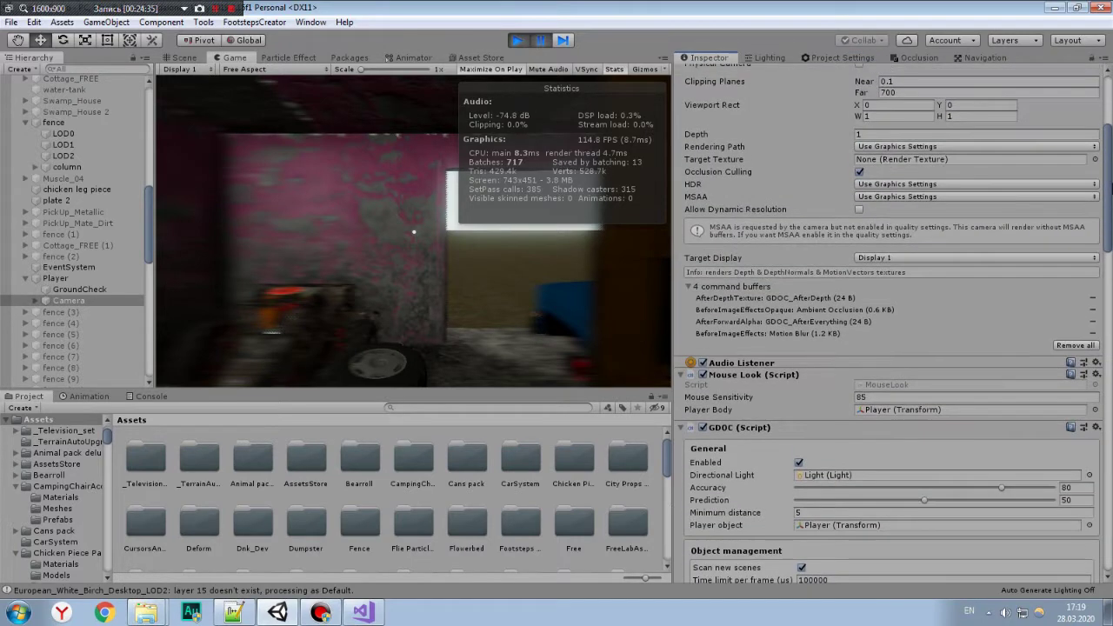
{"action": "left_click", "coordinate": [882, 148]}
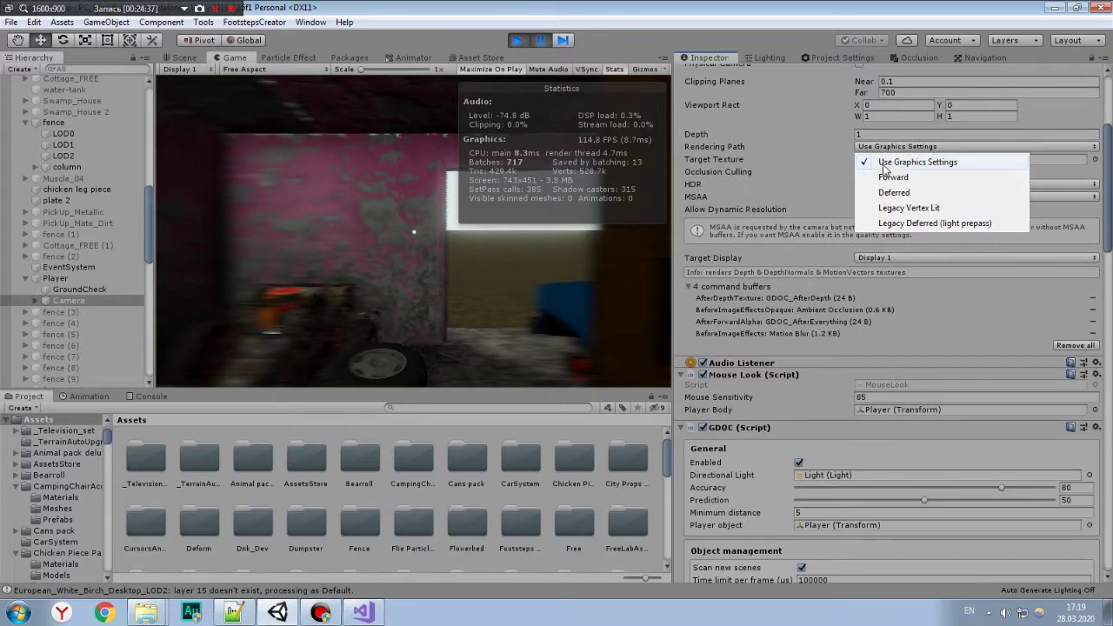
{"action": "left_click", "coordinate": [1109, 174]}
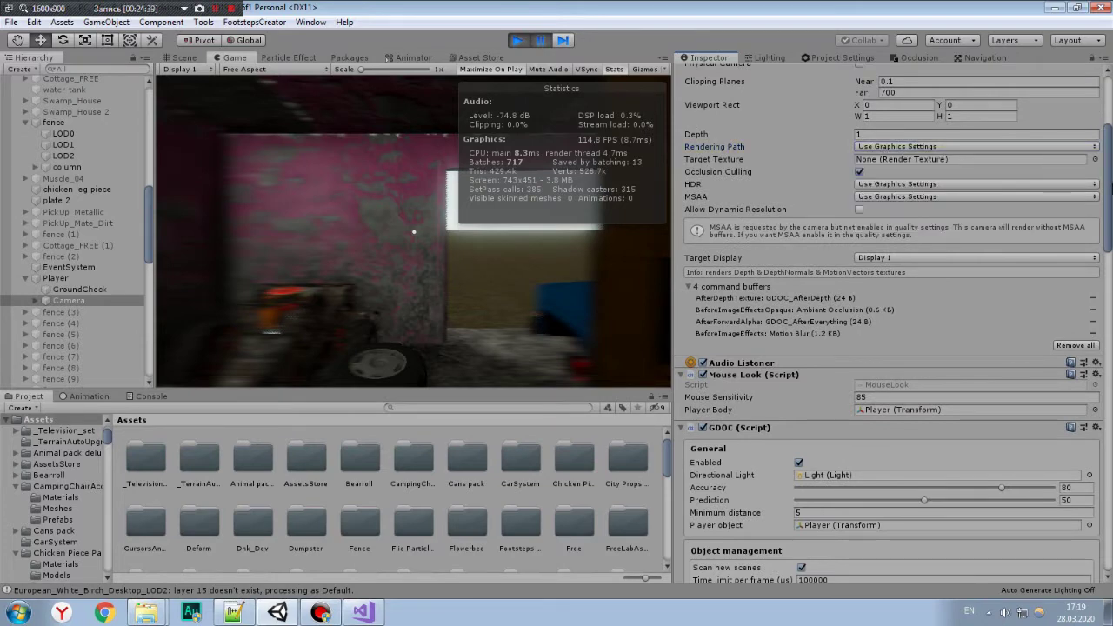
{"action": "left_click_drag", "start_coordinate": [1109, 174], "coordinate": [1110, 340]}
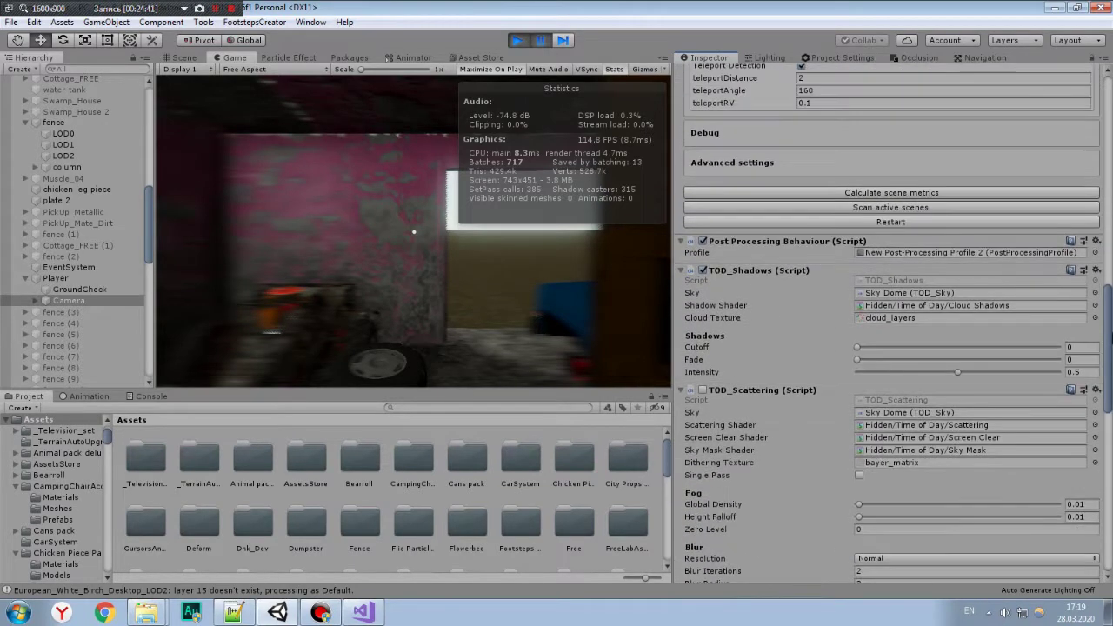
{"action": "left_click", "coordinate": [932, 252]}
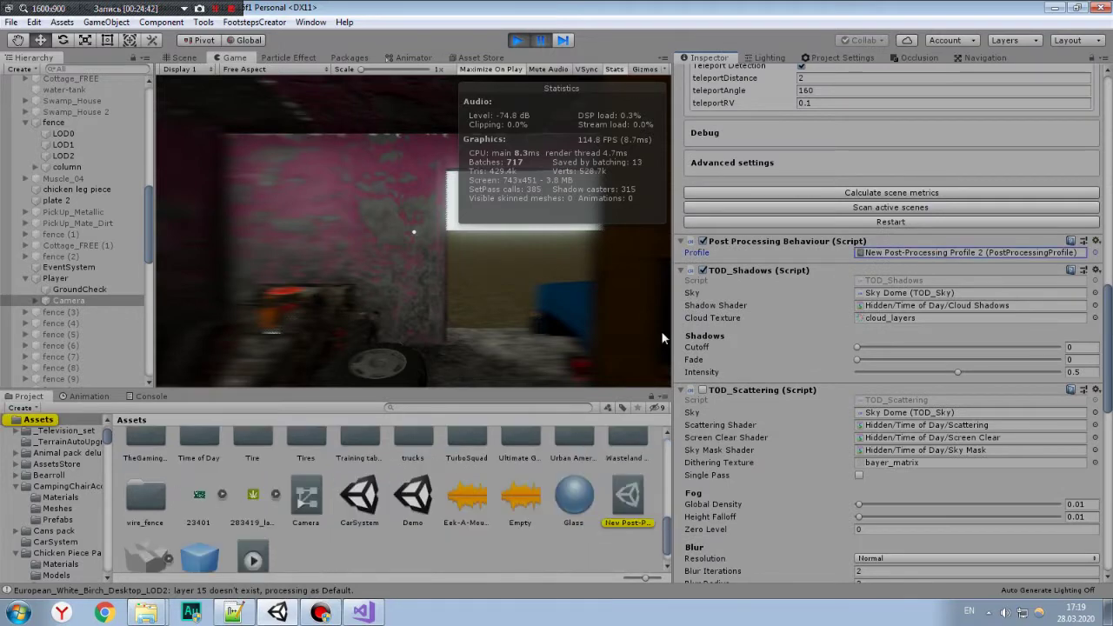
In New Post-Processing Profile, turn off Motion Blur, toggle Bloom, and keep Color Grading on.
{"action": "left_click", "coordinate": [628, 518]}
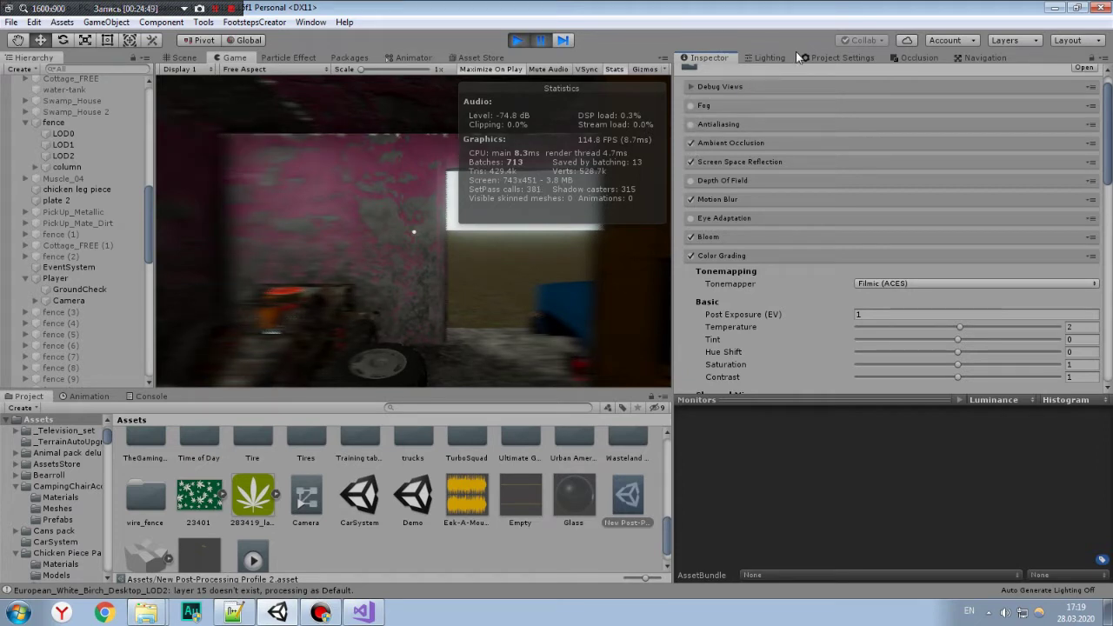
{"action": "left_click", "coordinate": [691, 200]}
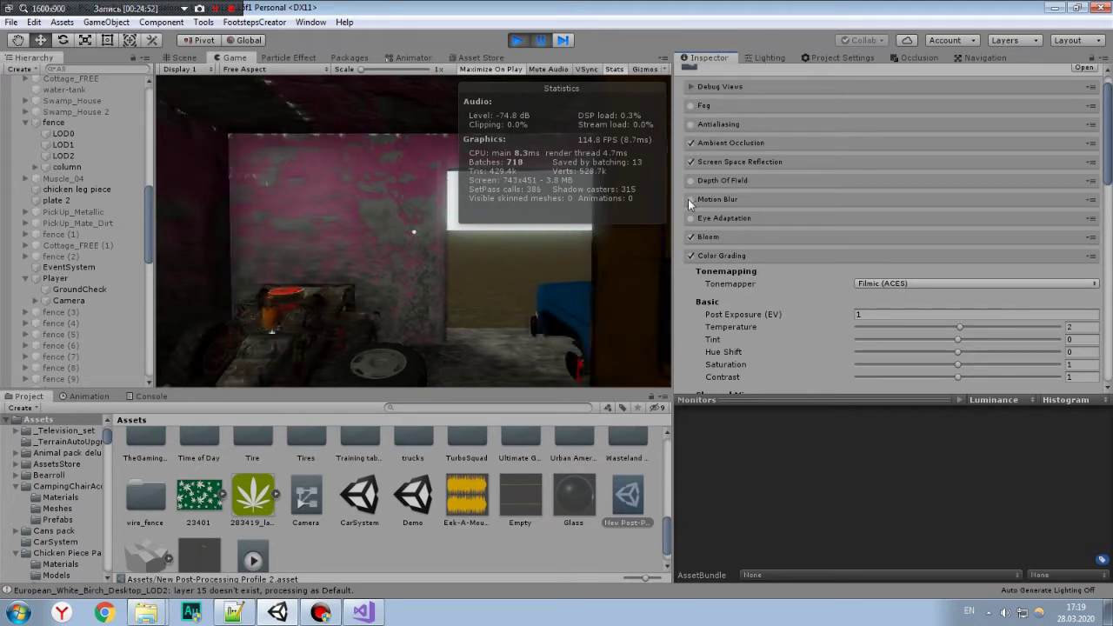
{"action": "left_click", "coordinate": [692, 236]}
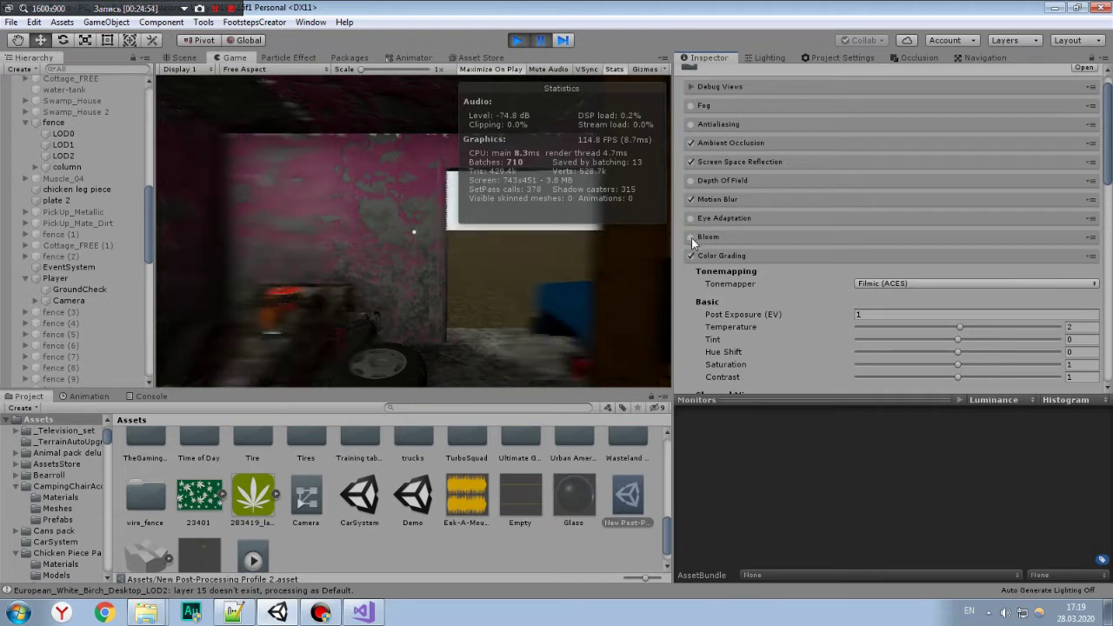
{"action": "left_click", "coordinate": [690, 255]}
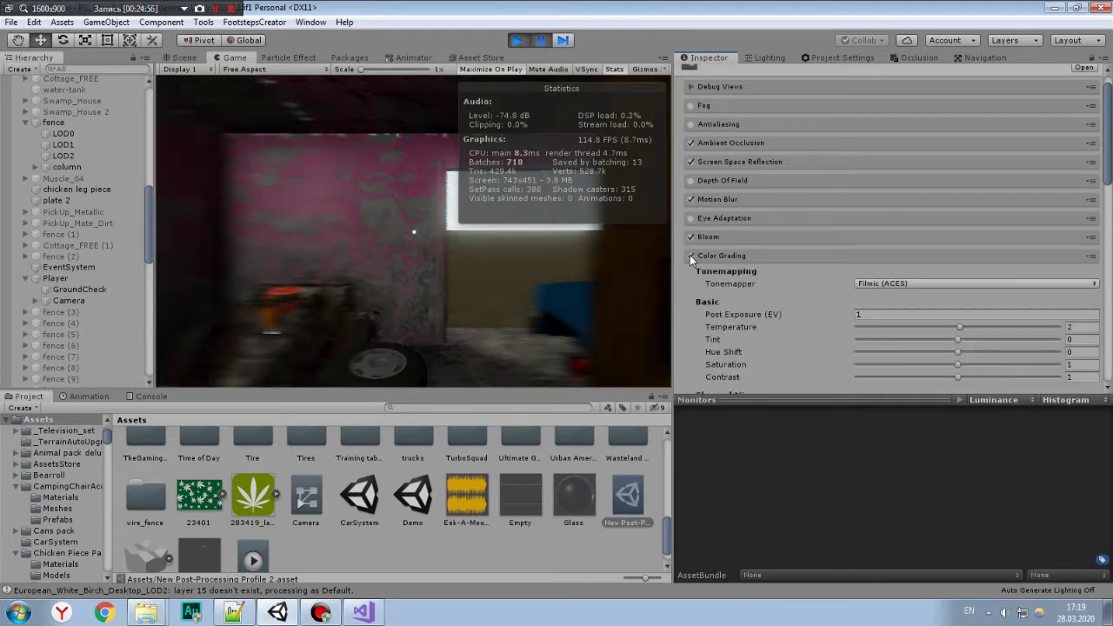
{"action": "left_click", "coordinate": [690, 255]}
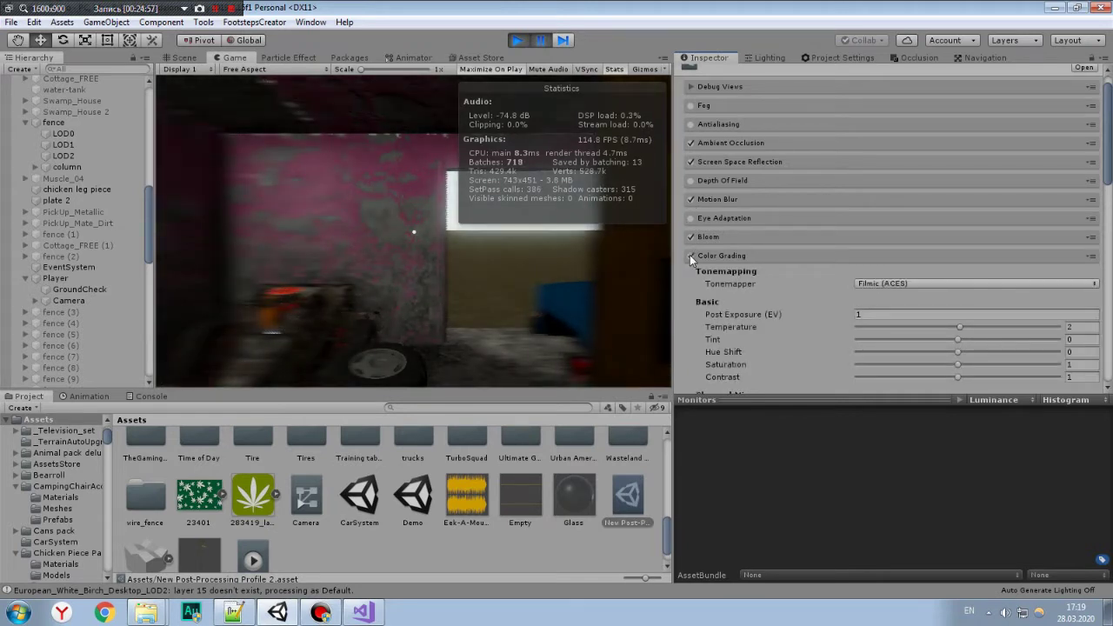
Keep the tonemapper on Filmic (ACES) after trying Neutral, review Vignette, then deselect the profile.
{"action": "left_click", "coordinate": [909, 285]}
{"action": "left_click", "coordinate": [907, 329]}
{"action": "left_click", "coordinate": [886, 285]}
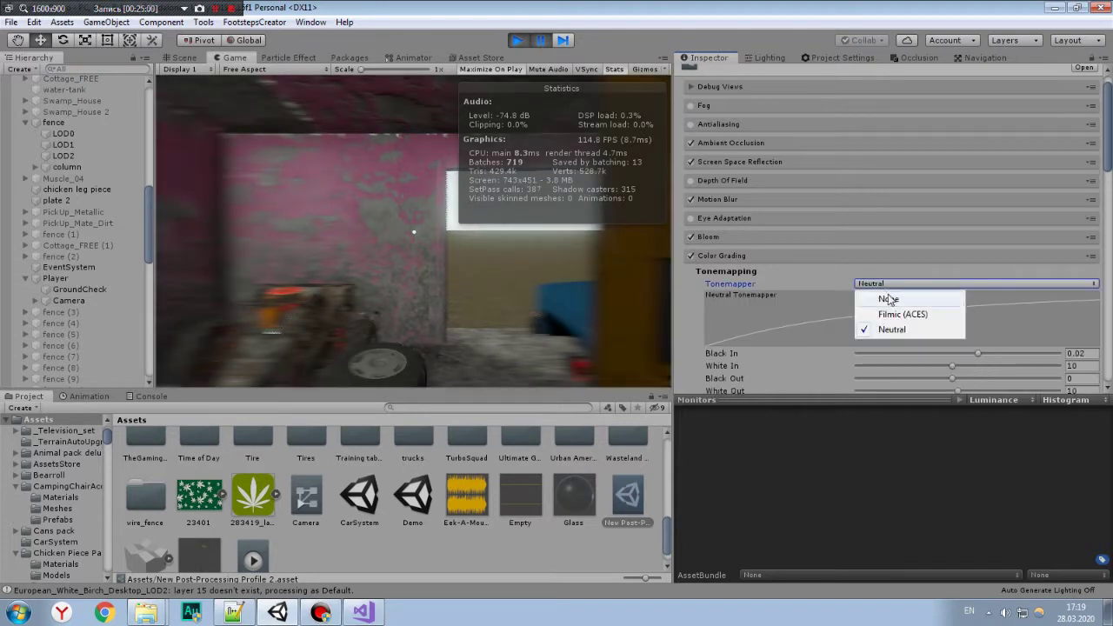
{"action": "left_click", "coordinate": [892, 314]}
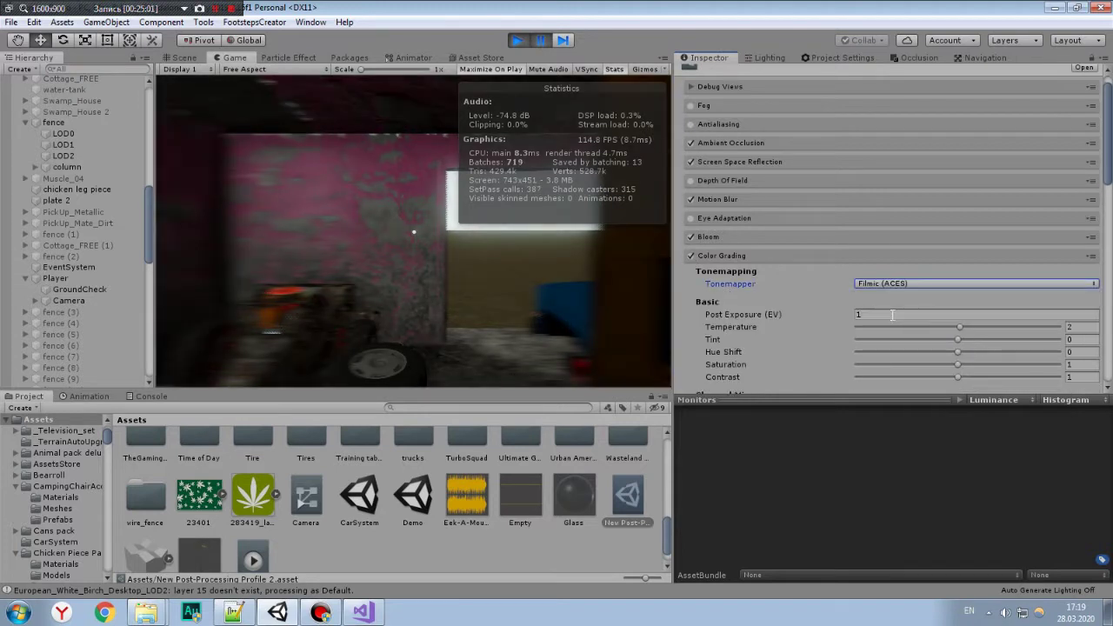
{"action": "left_click", "coordinate": [773, 256]}
{"action": "left_click", "coordinate": [693, 347]}
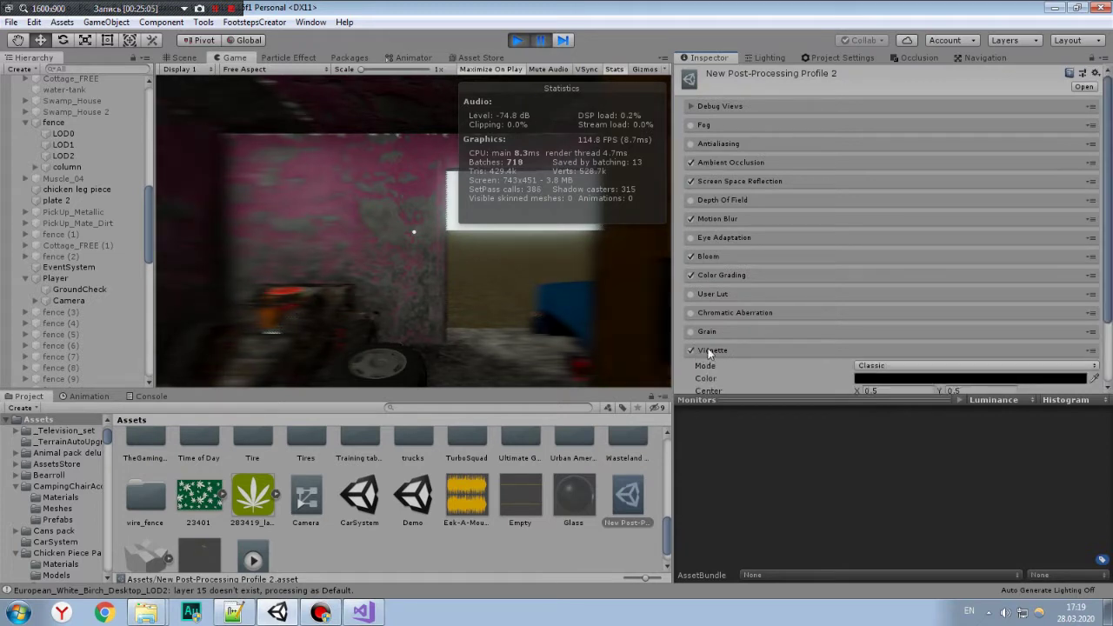
{"action": "left_click", "coordinate": [713, 351]}
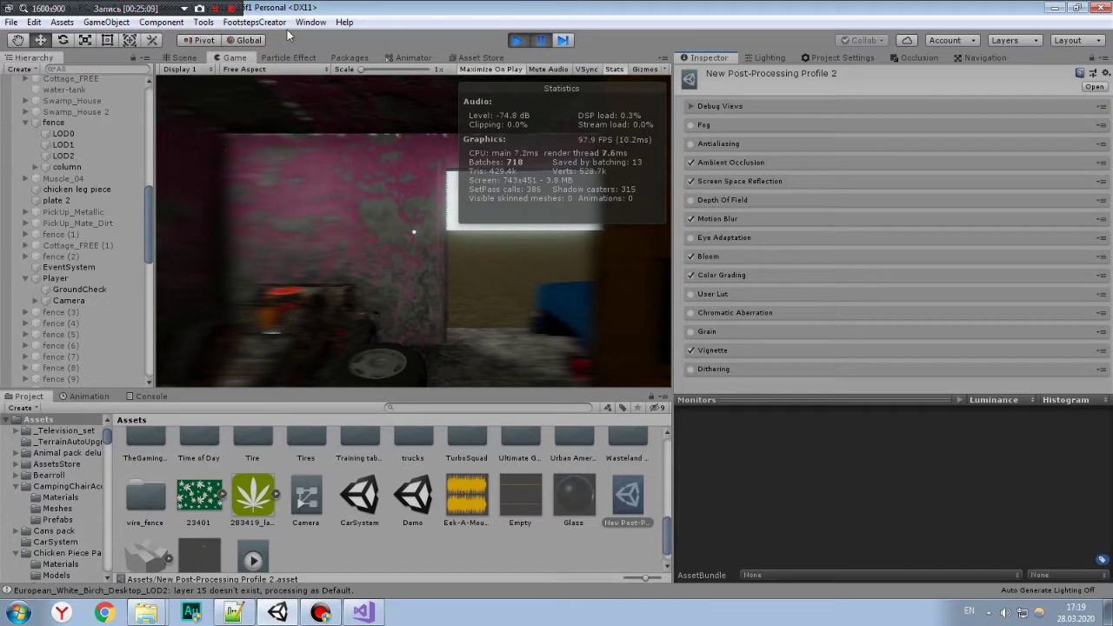
{"action": "left_click", "coordinate": [480, 552]}
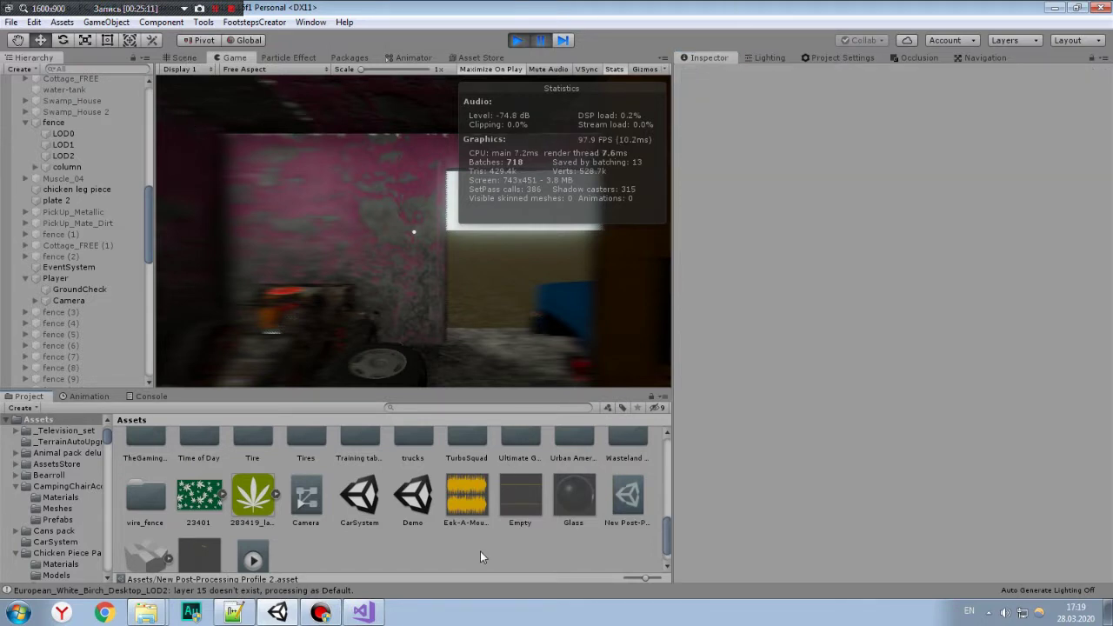
Scroll through the player Camera's components and ping the InteractScript and MouseLook script files.
{"action": "left_click", "coordinate": [69, 300]}
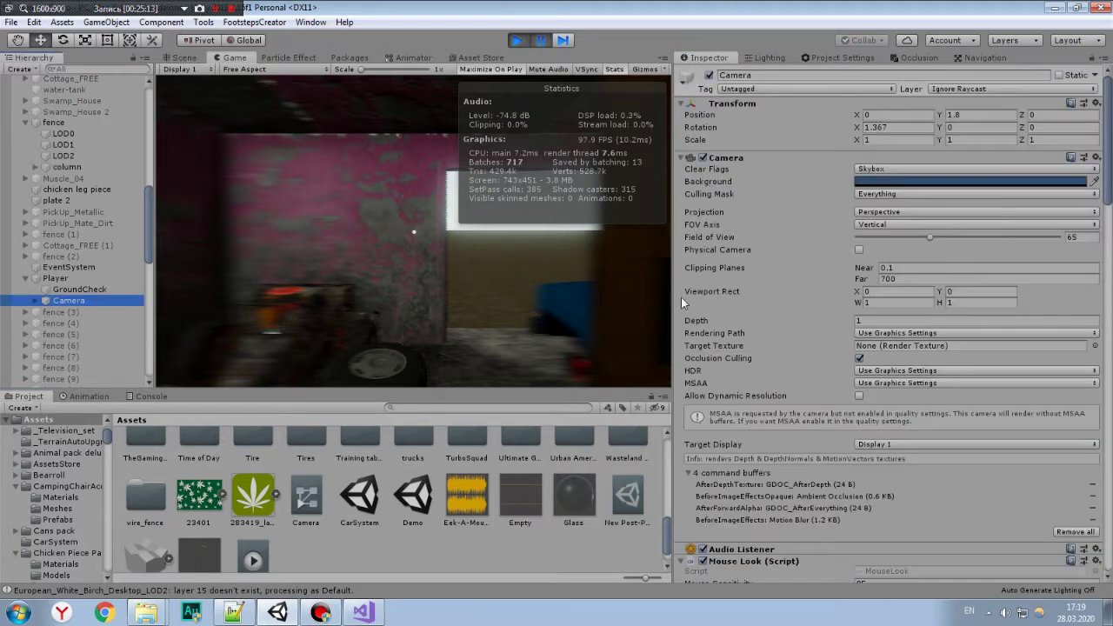
{"action": "scroll", "coordinate": [870, 304], "scroll_direction": "down", "scroll_amount": 10}
{"action": "left_click_drag", "start_coordinate": [1111, 305], "coordinate": [1104, 520]}
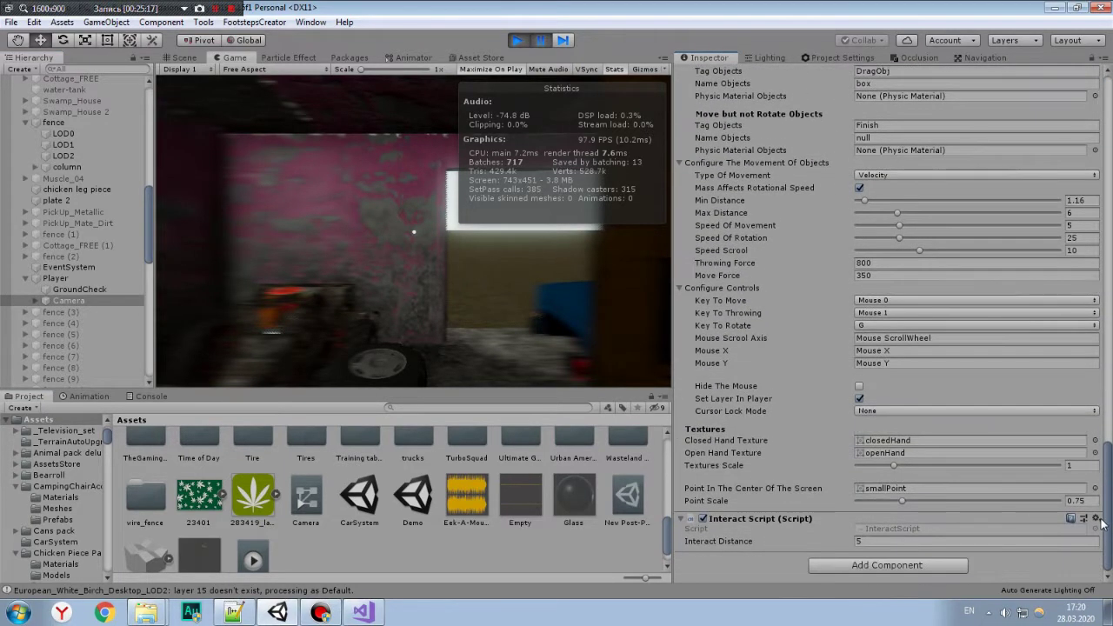
{"action": "left_click", "coordinate": [886, 529]}
{"action": "left_click_drag", "start_coordinate": [1111, 514], "coordinate": [1111, 422]}
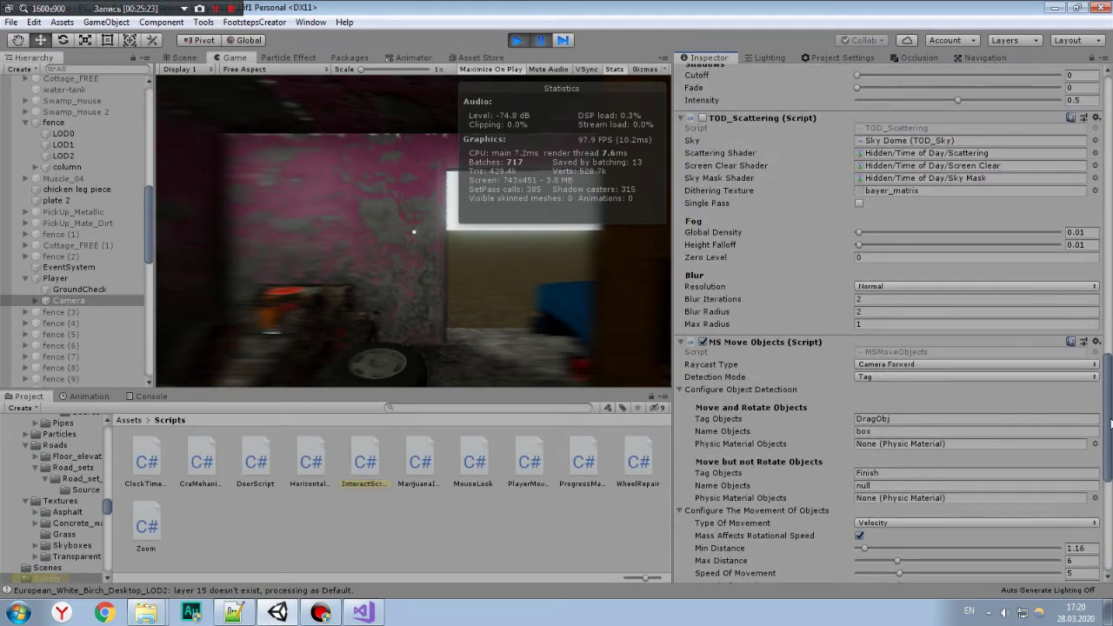
{"action": "left_click_drag", "start_coordinate": [1110, 424], "coordinate": [1111, 207]}
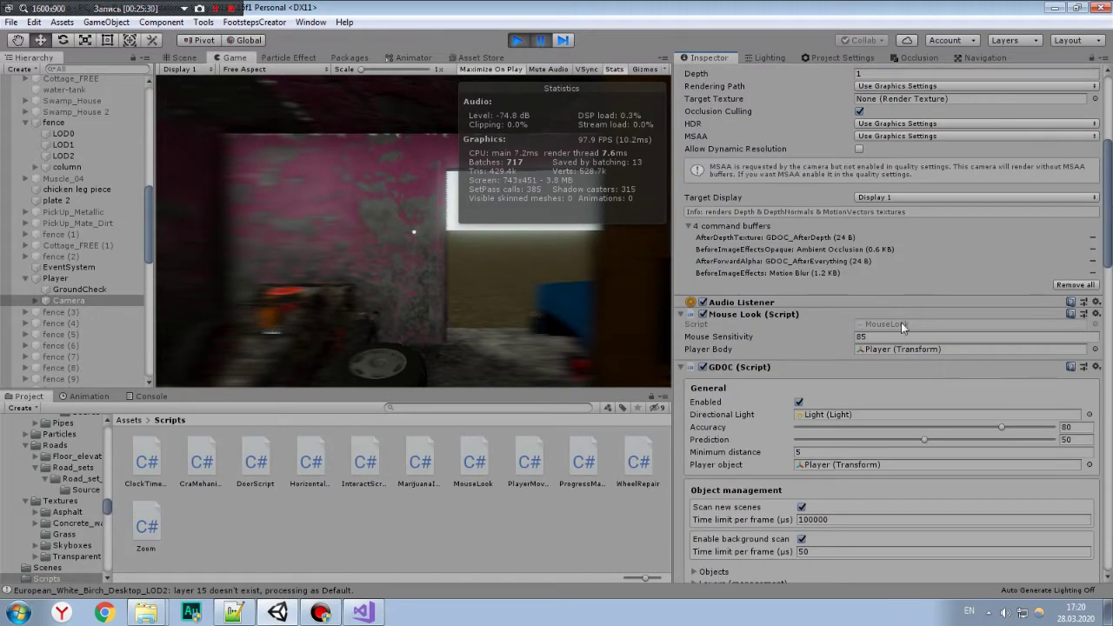
{"action": "left_click", "coordinate": [901, 325]}
Preview the MouseLook and PlayerMovement script code in the Inspector.
{"action": "left_click", "coordinate": [472, 481]}
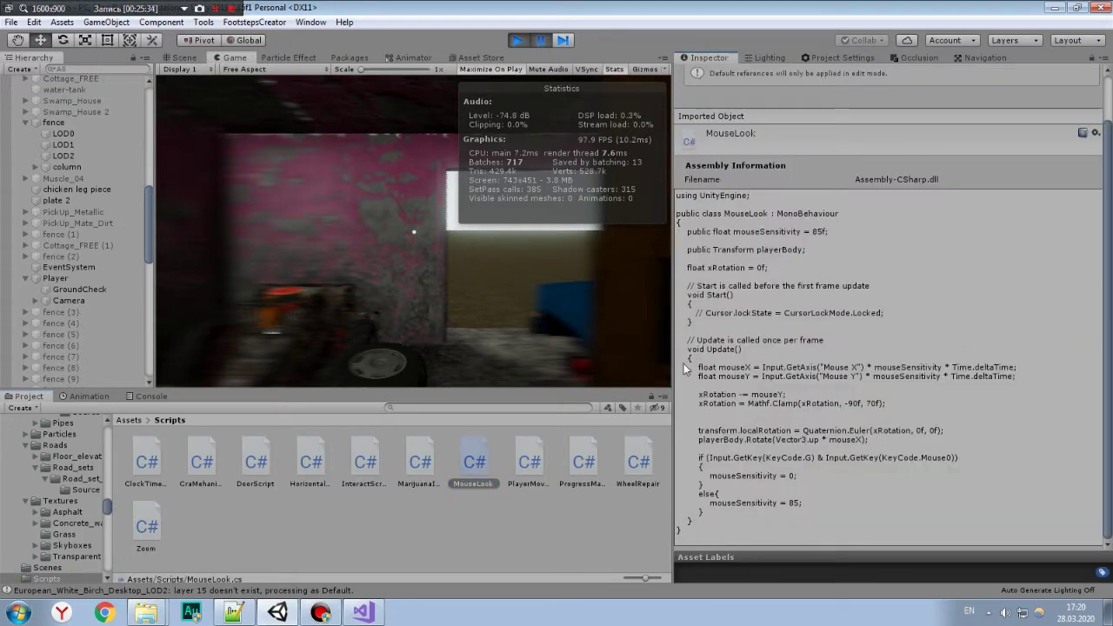
{"action": "left_click", "coordinate": [531, 467]}
{"action": "scroll", "coordinate": [1056, 434], "scroll_direction": "down", "scroll_amount": 3}
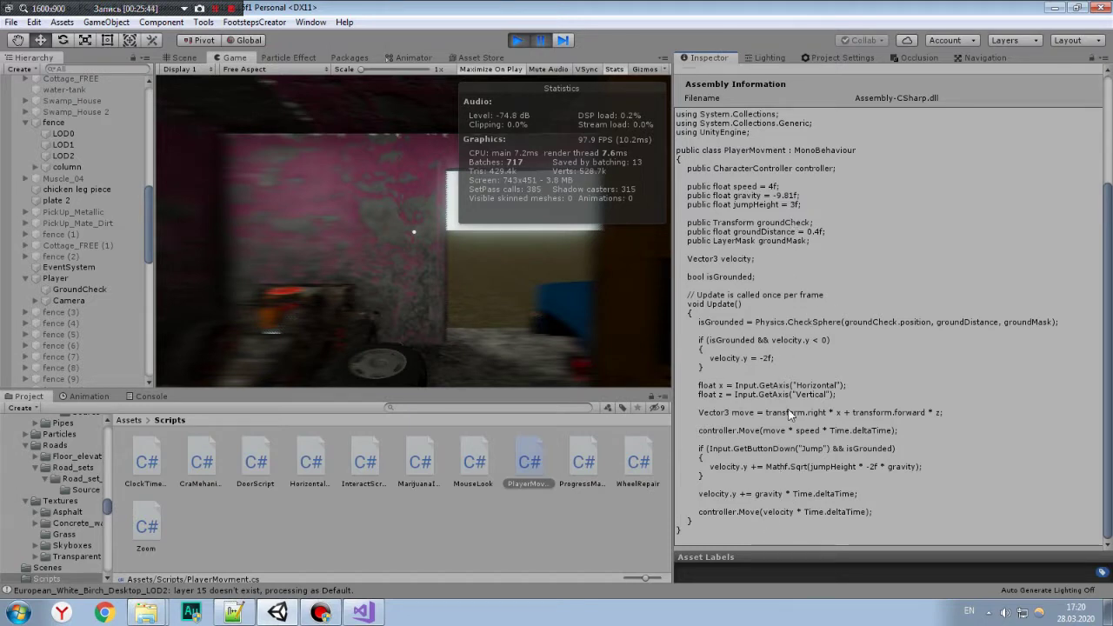
{"action": "left_click", "coordinate": [479, 466]}
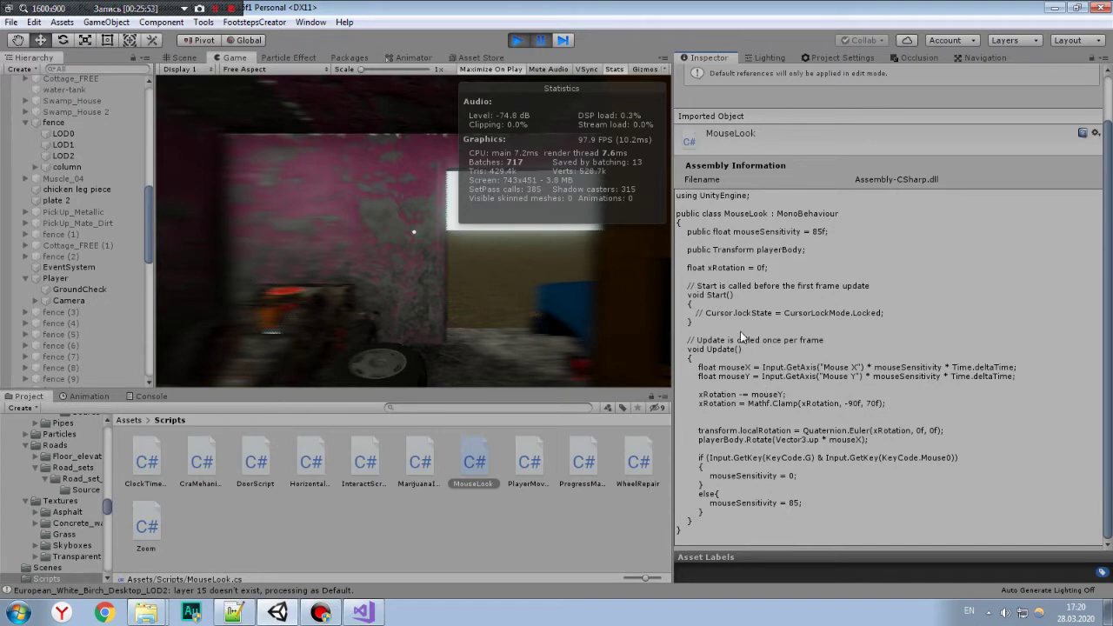
{"action": "left_click", "coordinate": [540, 465]}
{"action": "left_click", "coordinate": [474, 463]}
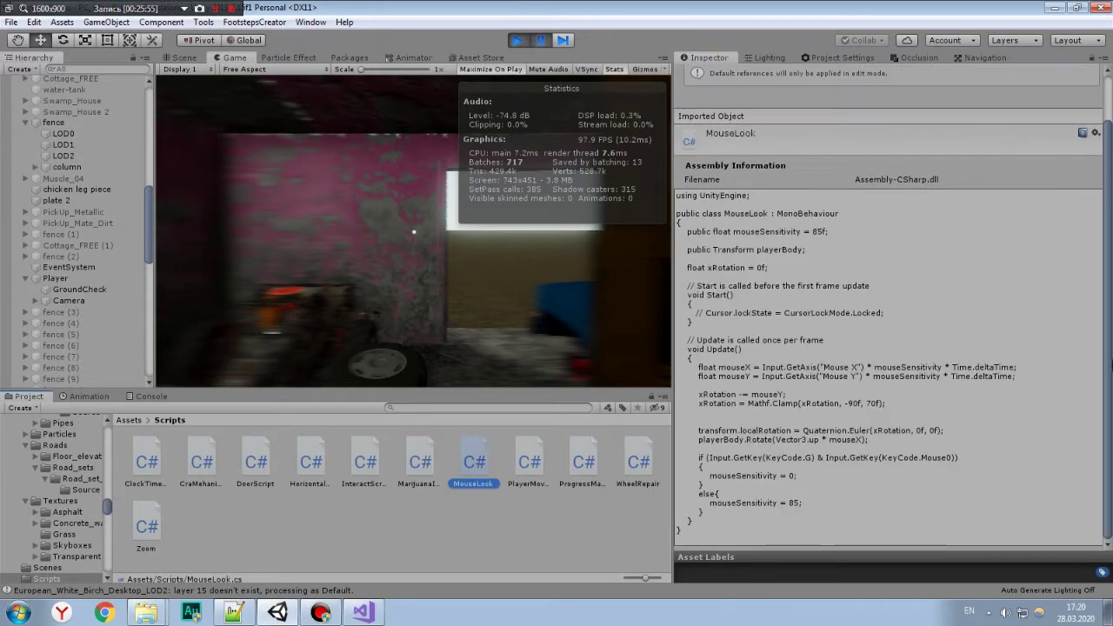
{"action": "left_click", "coordinate": [1111, 366]}
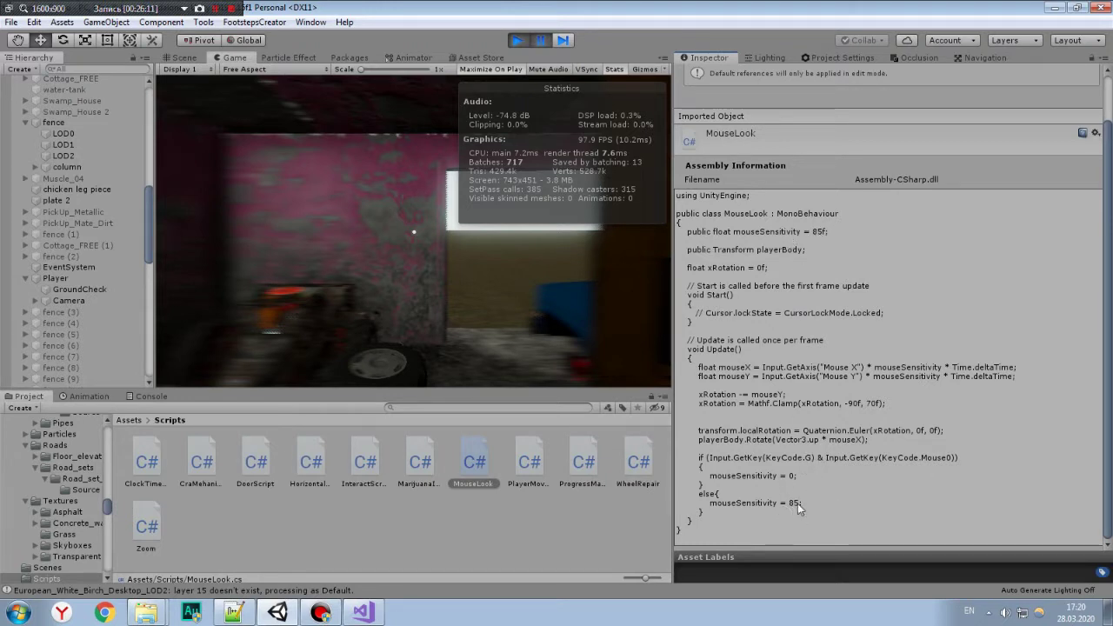
Glance at the Marijuana script, reread MouseLook, then clear the selection.
{"action": "left_click", "coordinate": [382, 509]}
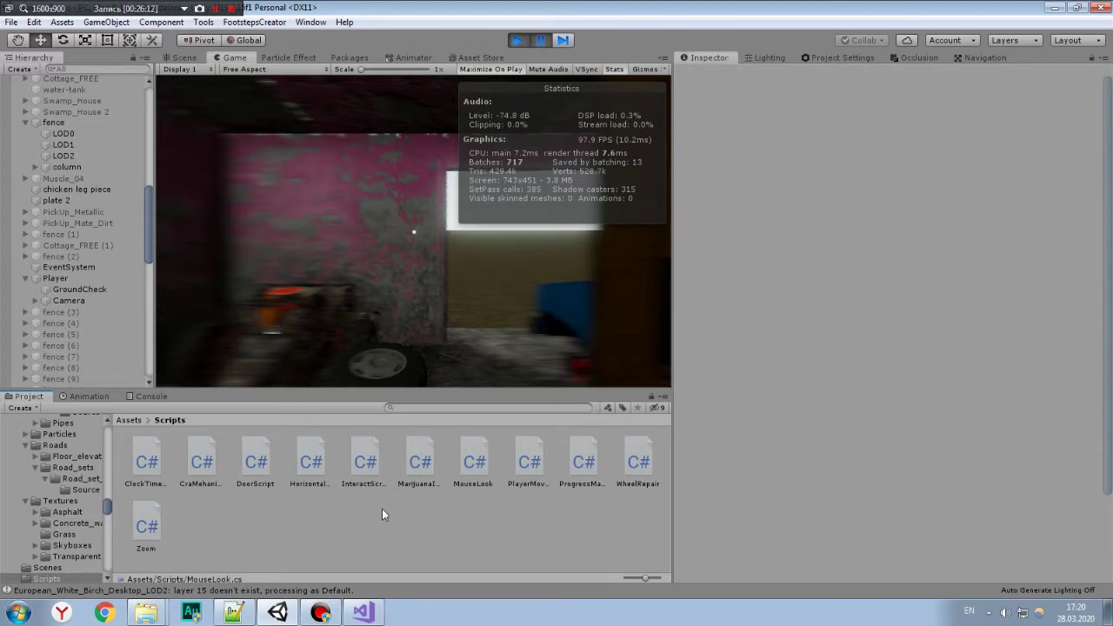
{"action": "left_click", "coordinate": [421, 466]}
{"action": "left_click", "coordinate": [474, 465]}
{"action": "scroll", "coordinate": [818, 496], "scroll_direction": "down", "scroll_amount": 1}
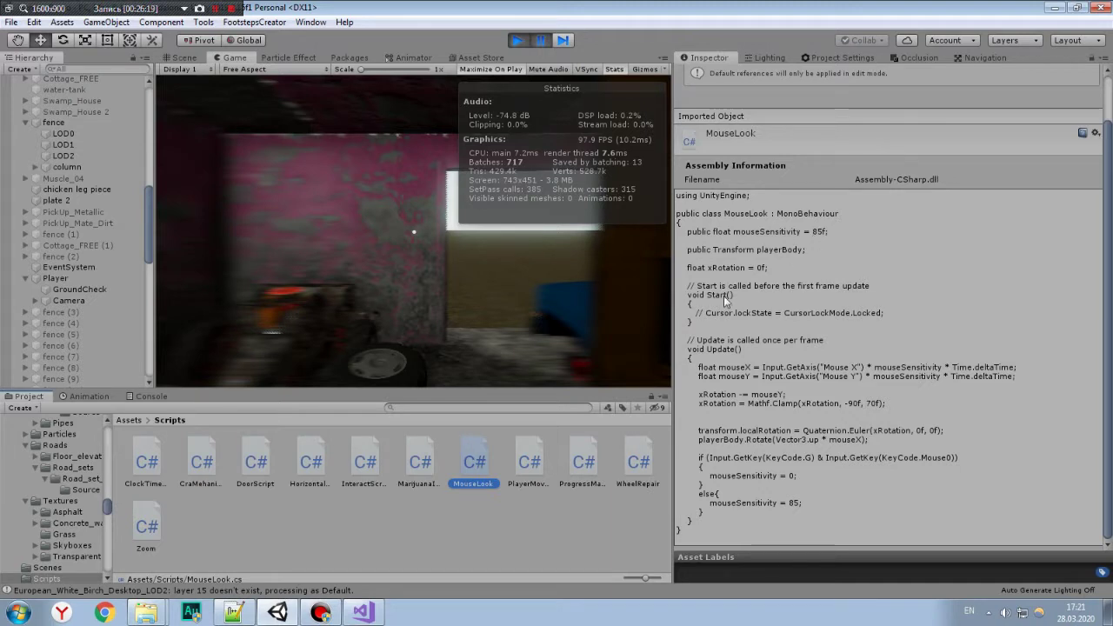
{"action": "left_click", "coordinate": [522, 553]}
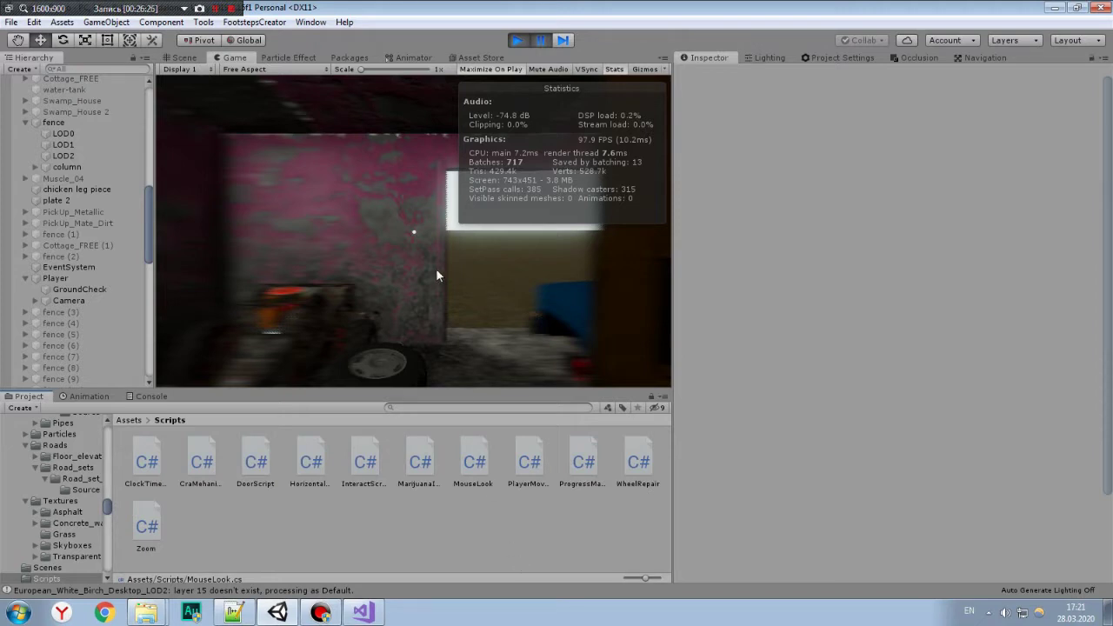
Select Player > Camera and scroll to its MS Move Objects script settings.
{"action": "left_click", "coordinate": [71, 282]}
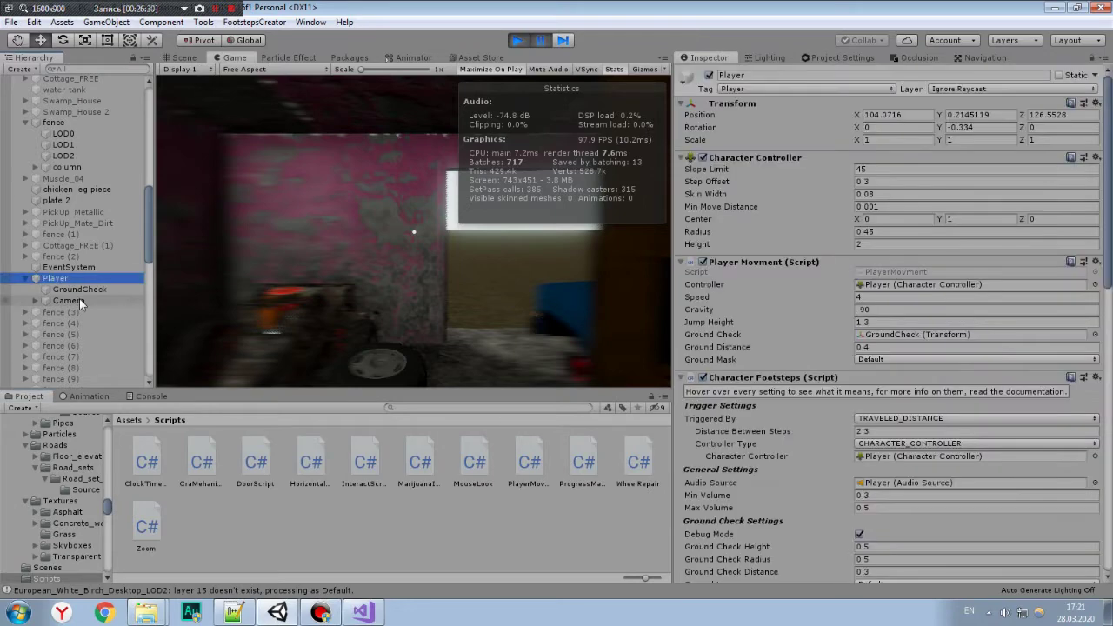
{"action": "left_click", "coordinate": [69, 300]}
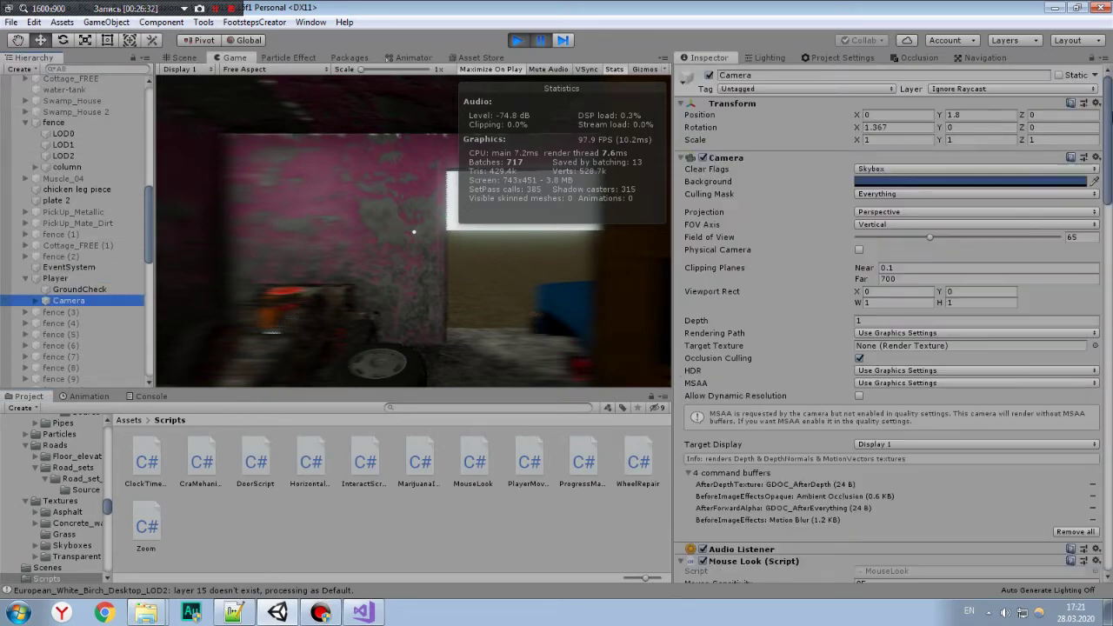
{"action": "left_click_drag", "start_coordinate": [1109, 162], "coordinate": [1109, 531]}
{"action": "scroll", "coordinate": [912, 341], "scroll_direction": "up", "scroll_amount": 2}
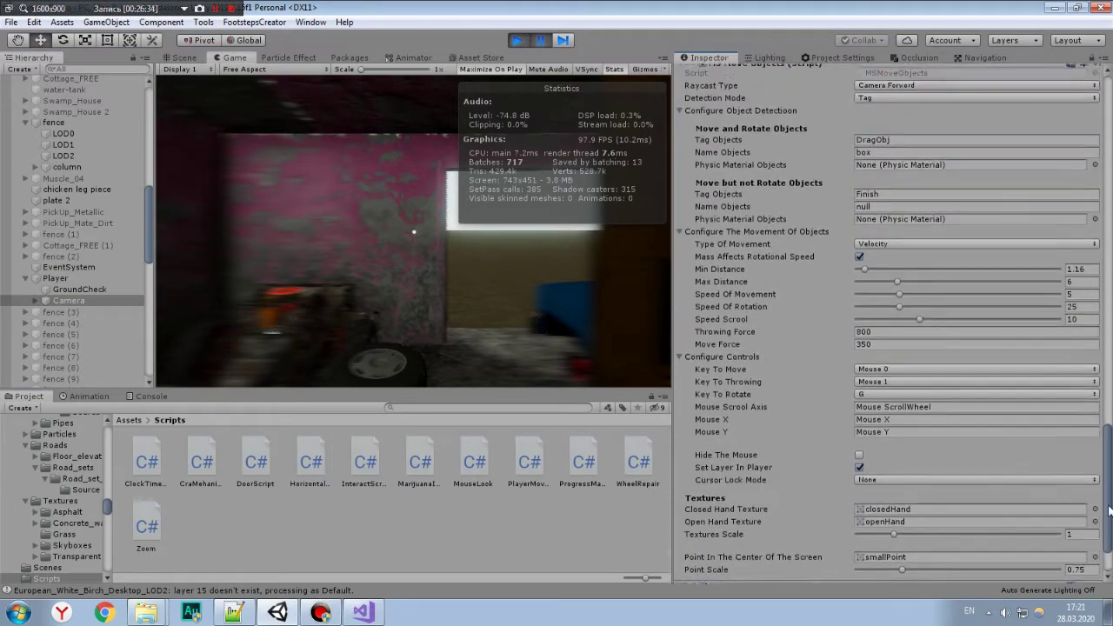
{"action": "scroll", "coordinate": [912, 341], "scroll_direction": "up", "scroll_amount": 3}
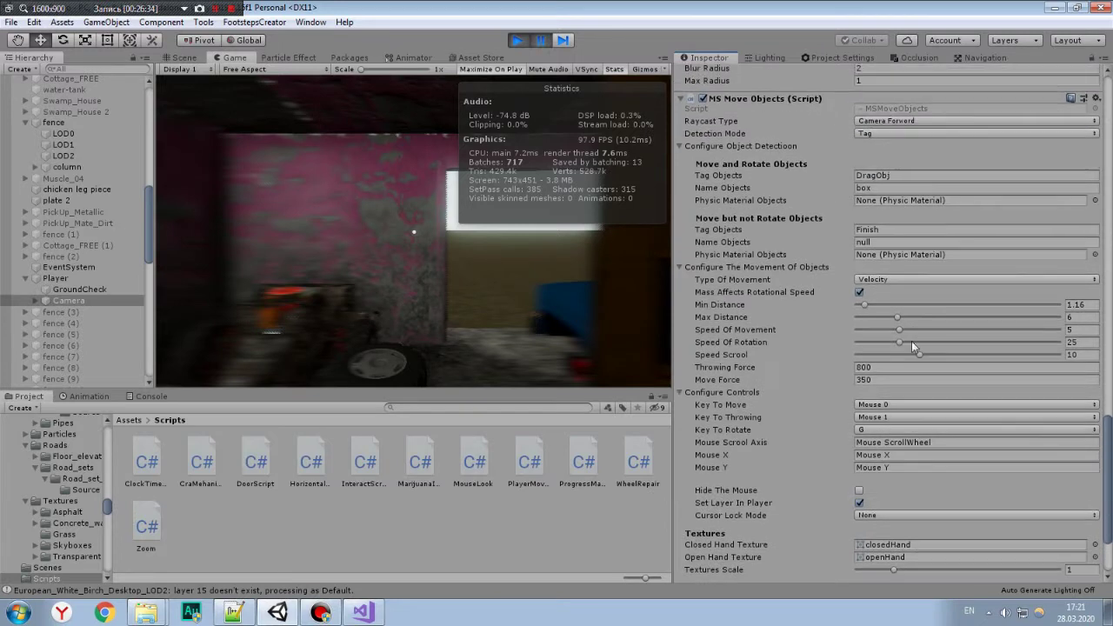
Review the DragObj/box and Finish/null move settings and toggle Mass Affects Rotational Speed.
{"action": "left_click", "coordinate": [894, 175]}
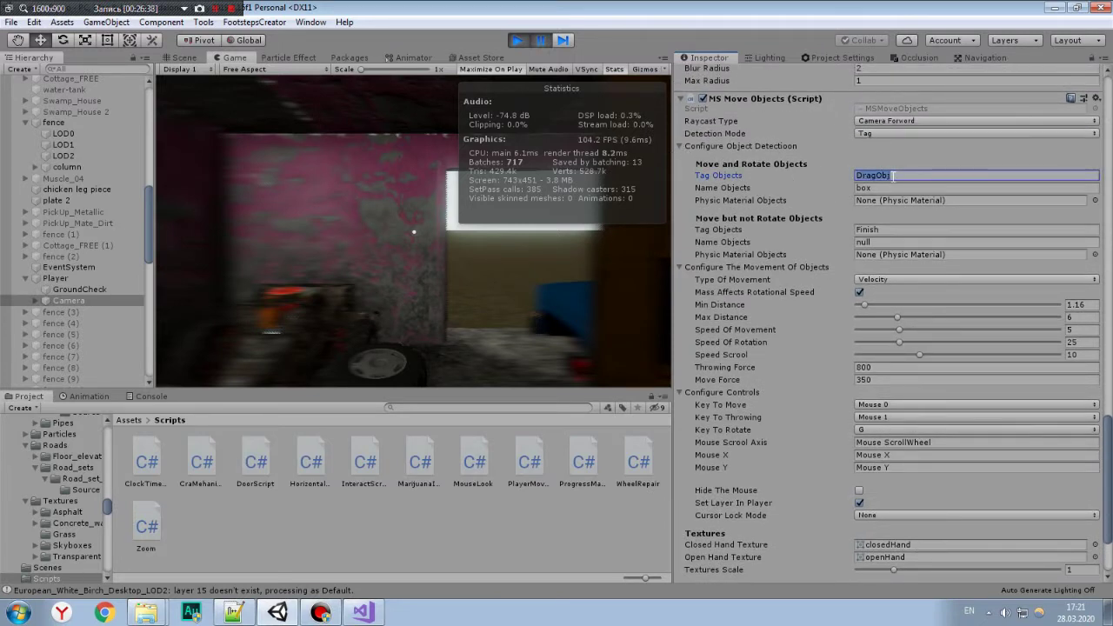
{"action": "left_click", "coordinate": [883, 188]}
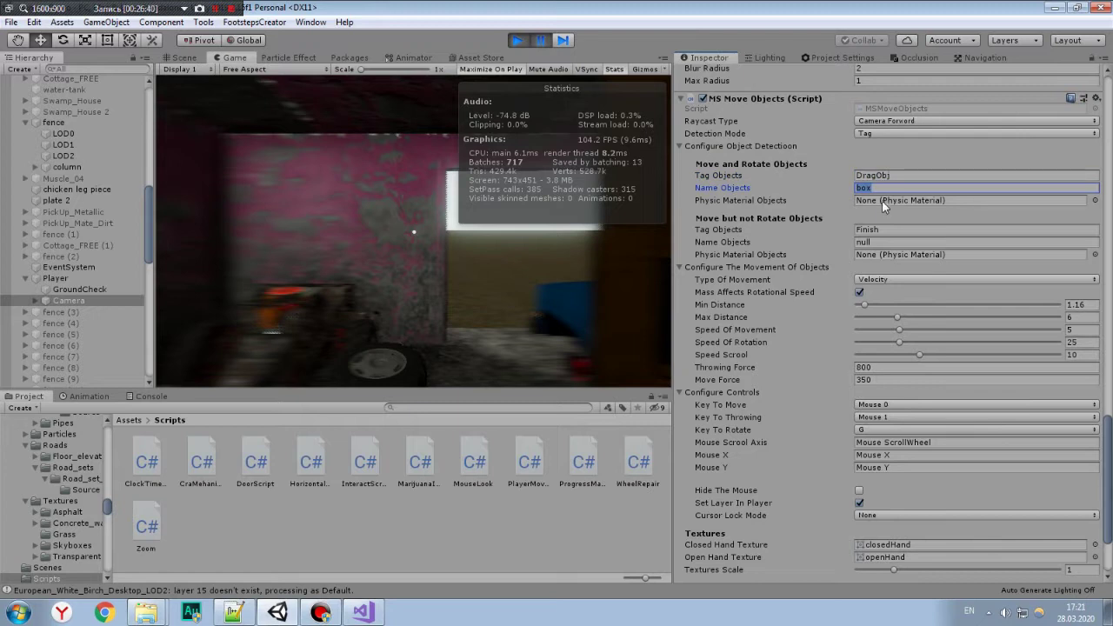
{"action": "left_click", "coordinate": [881, 187]}
{"action": "left_click", "coordinate": [882, 230]}
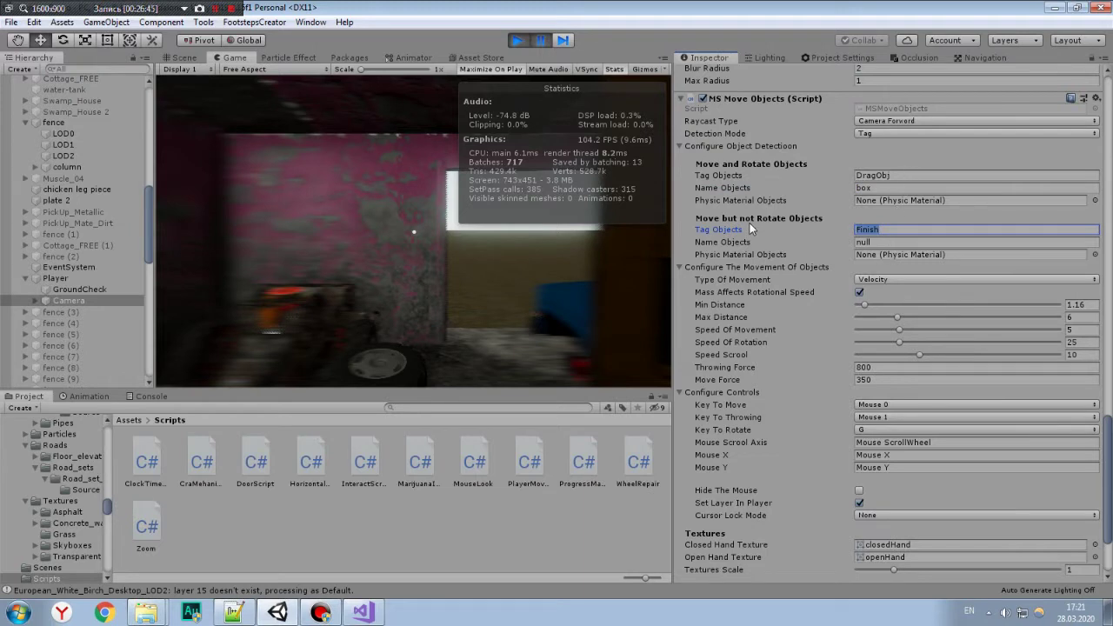
{"action": "left_click", "coordinate": [864, 243]}
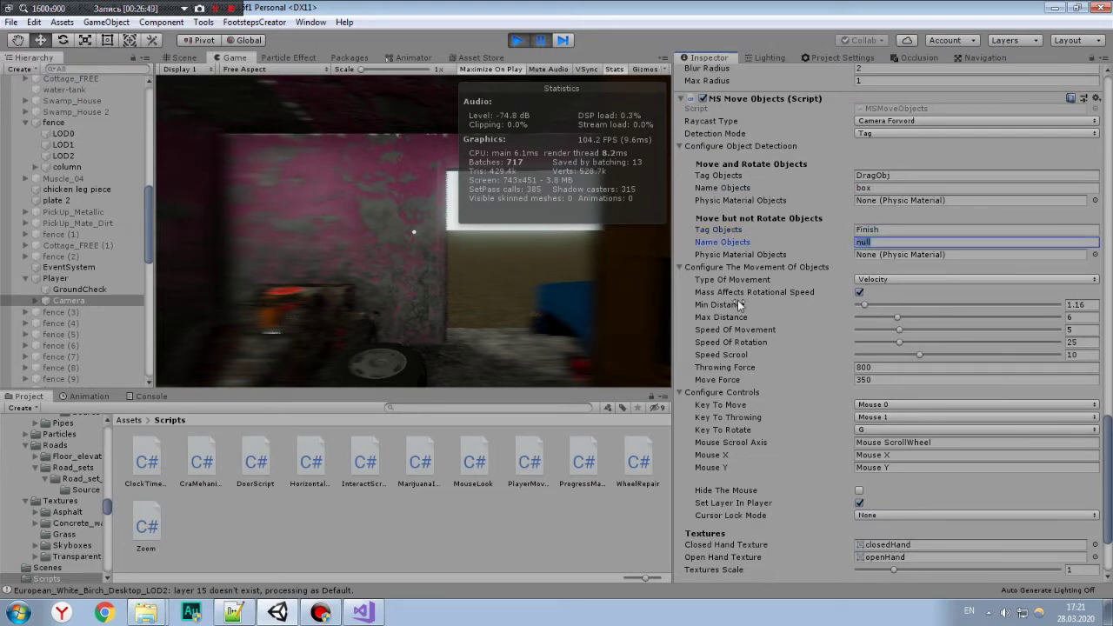
{"action": "mouse_move", "coordinate": [744, 291]}
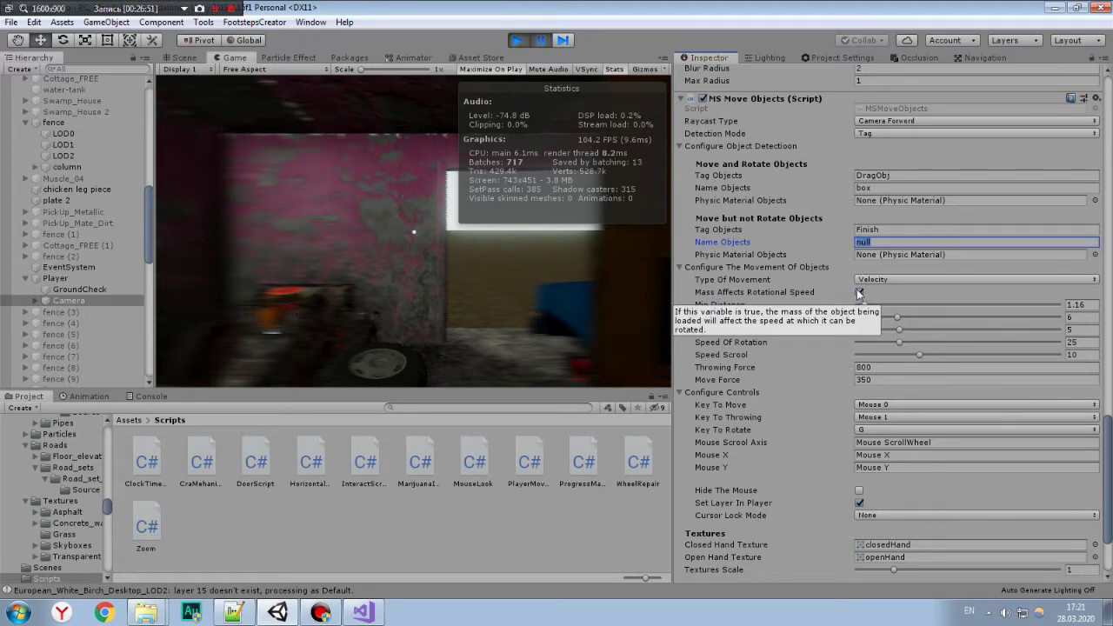
{"action": "left_click", "coordinate": [858, 292]}
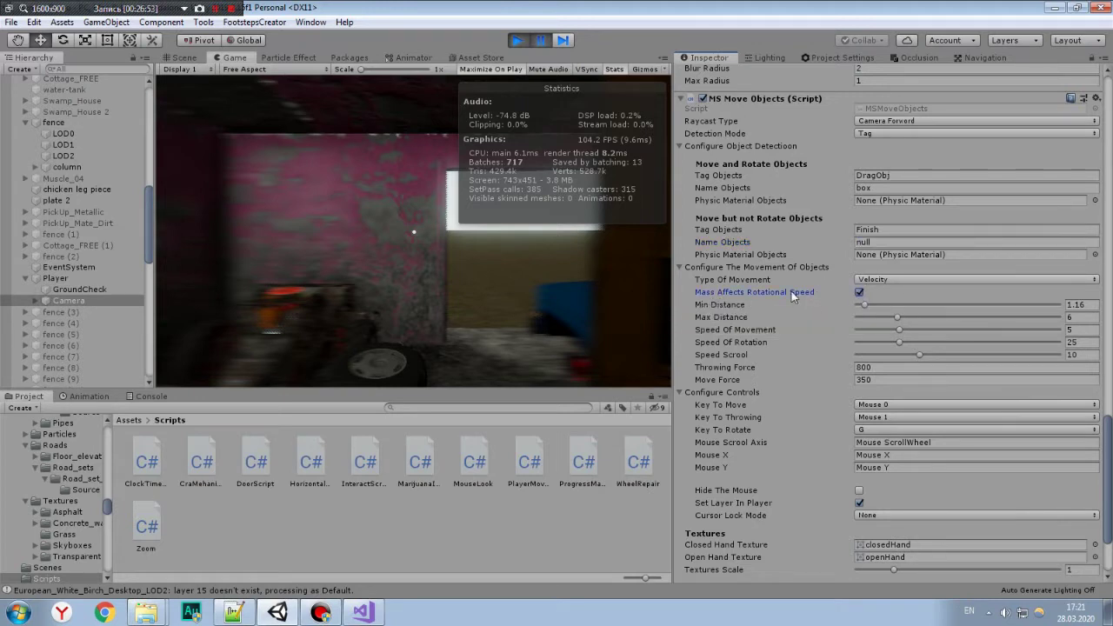
{"action": "mouse_move", "coordinate": [718, 297]}
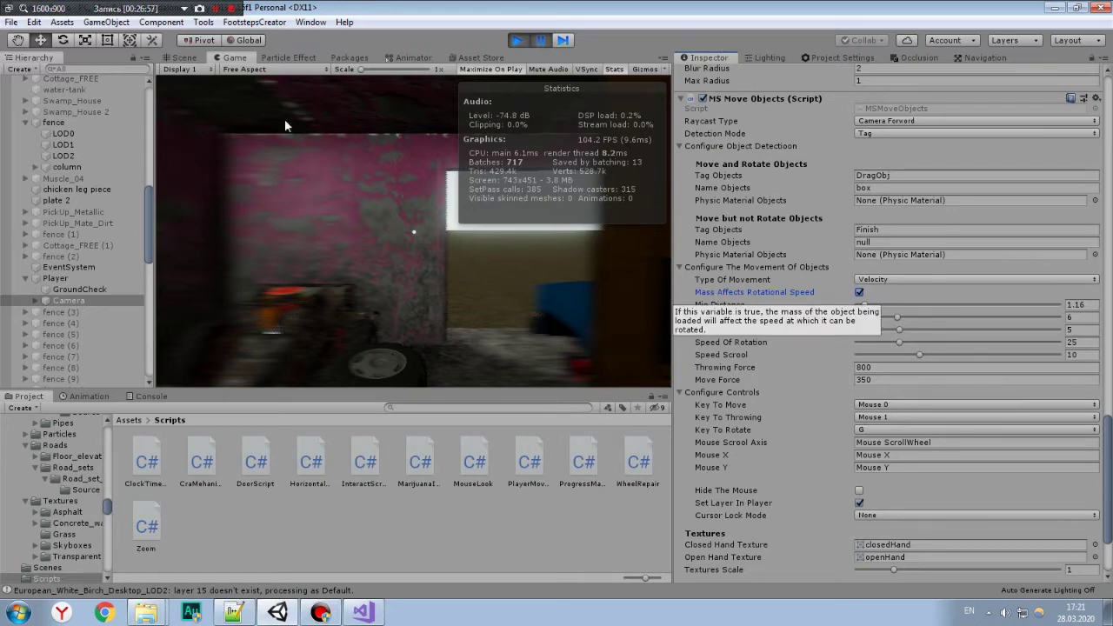
In the Scene view, select Wheel (2), change its Rigidbody Mass from 1 to 55, and return to Game view.
{"action": "left_click", "coordinate": [193, 58]}
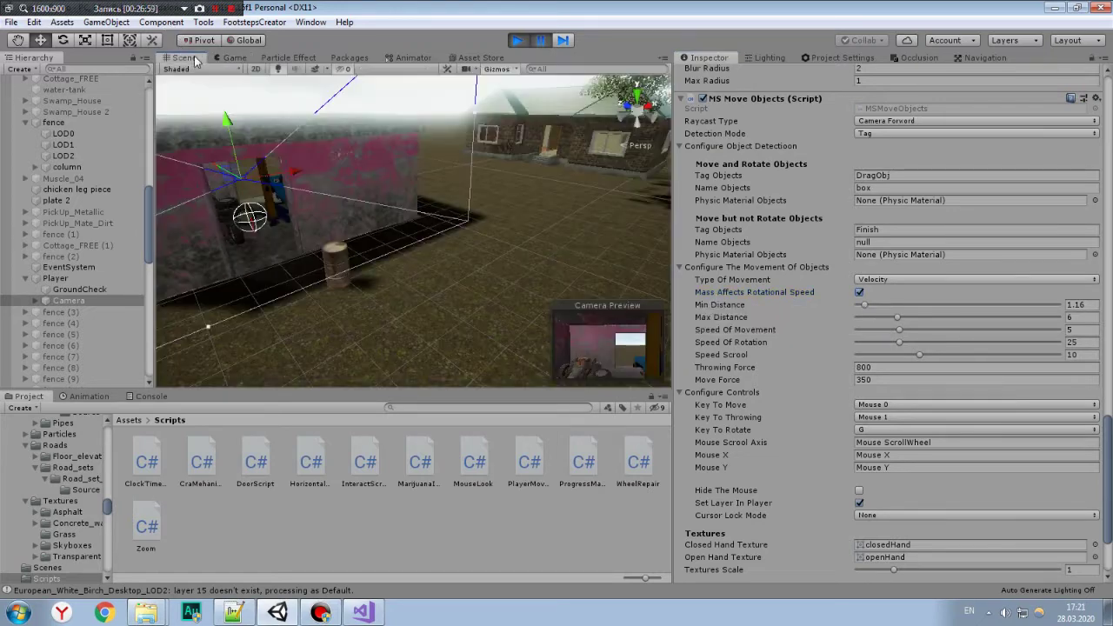
{"action": "key", "text": "f"}
{"action": "left_click", "coordinate": [405, 217]}
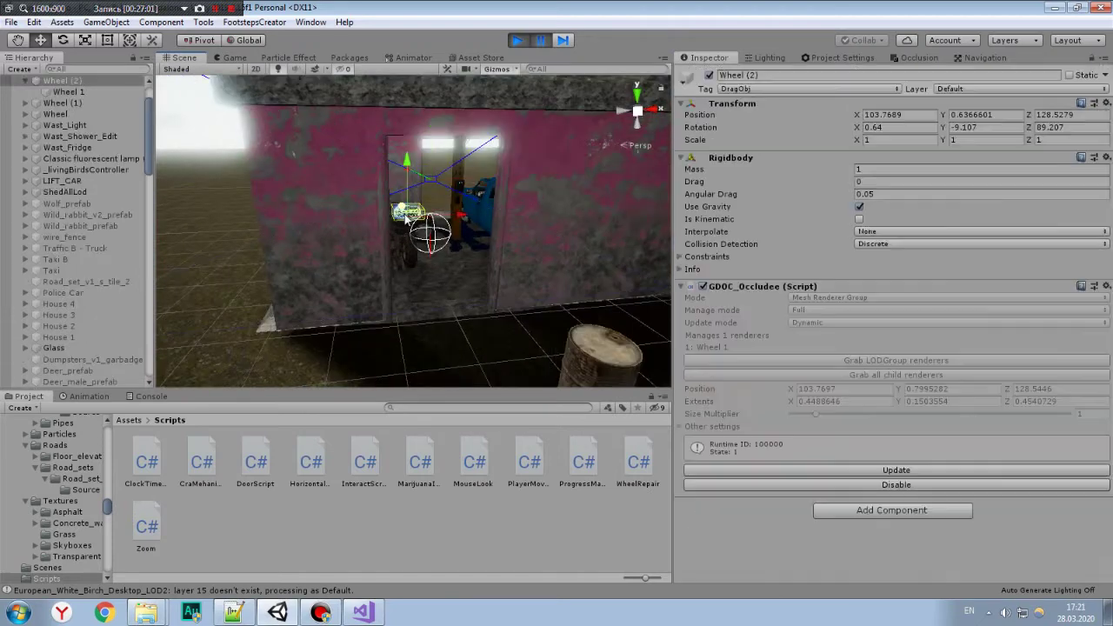
{"action": "left_click", "coordinate": [875, 168]}
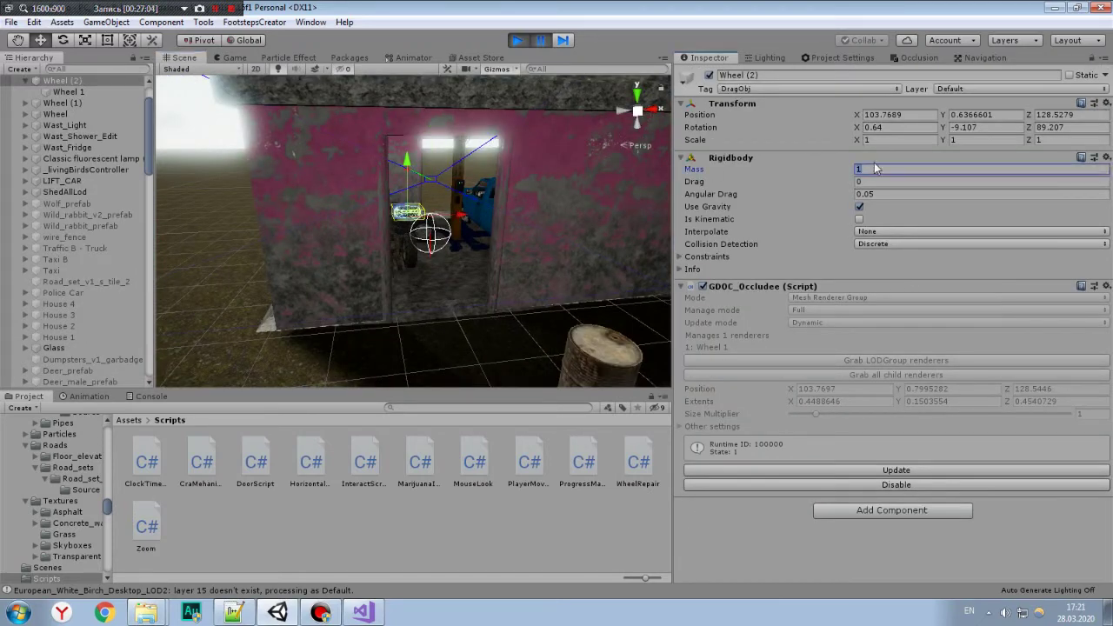
{"action": "type", "text": "55"}
{"action": "left_click", "coordinate": [228, 58]}
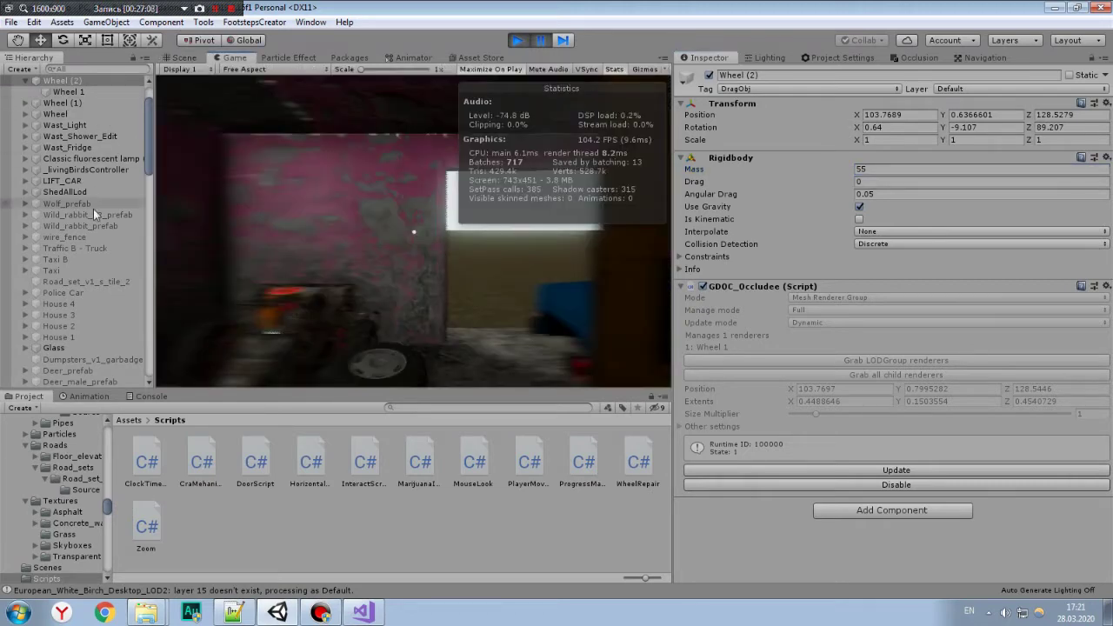
{"action": "scroll", "coordinate": [93, 213], "scroll_direction": "down", "scroll_amount": 10}
{"action": "scroll", "coordinate": [93, 235], "scroll_direction": "up", "scroll_amount": 5}
On the player camera, set the move-objects Min Distance to 1 and Max Distance to 5.
{"action": "left_click", "coordinate": [68, 172]}
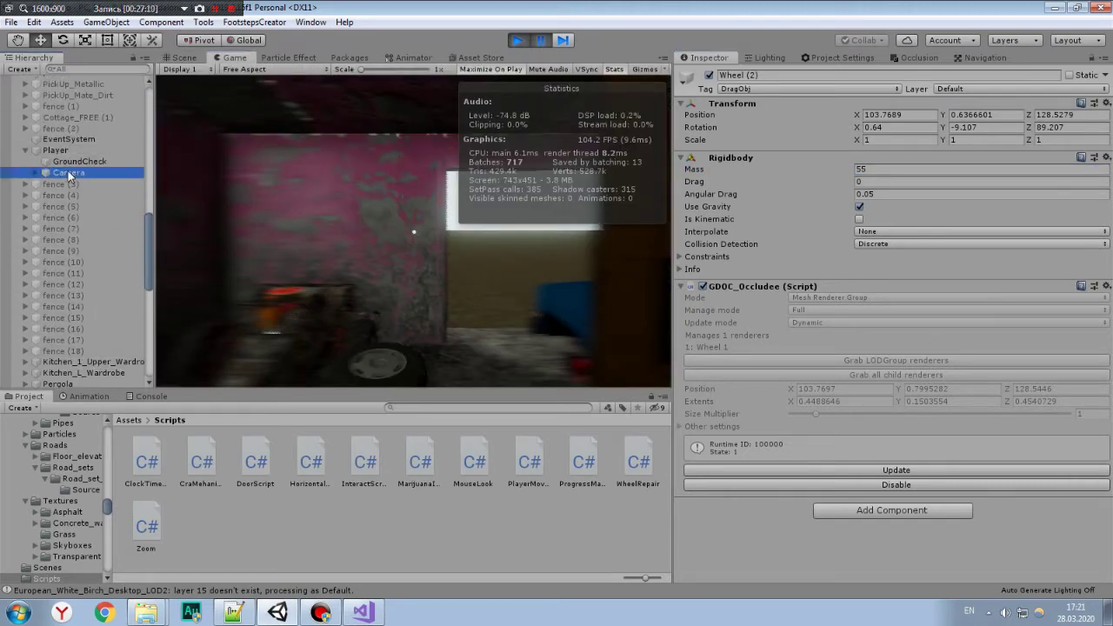
{"action": "left_click_drag", "start_coordinate": [1110, 166], "coordinate": [1110, 477]}
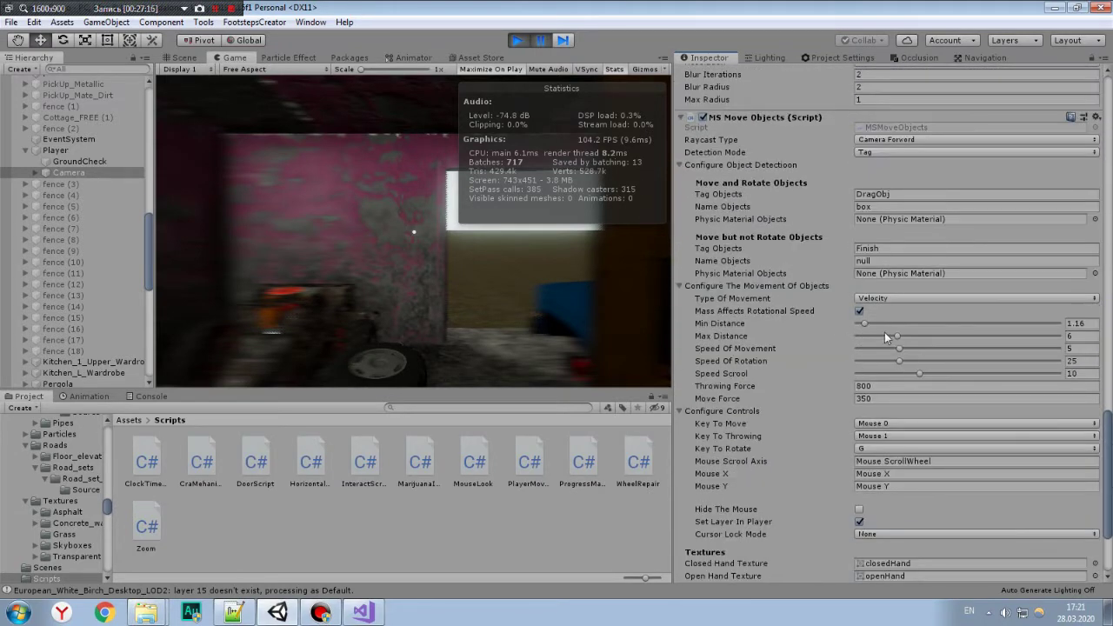
{"action": "left_click", "coordinate": [1086, 323]}
{"action": "type", "text": "1"}
{"action": "left_click_drag", "start_coordinate": [897, 337], "coordinate": [850, 342]}
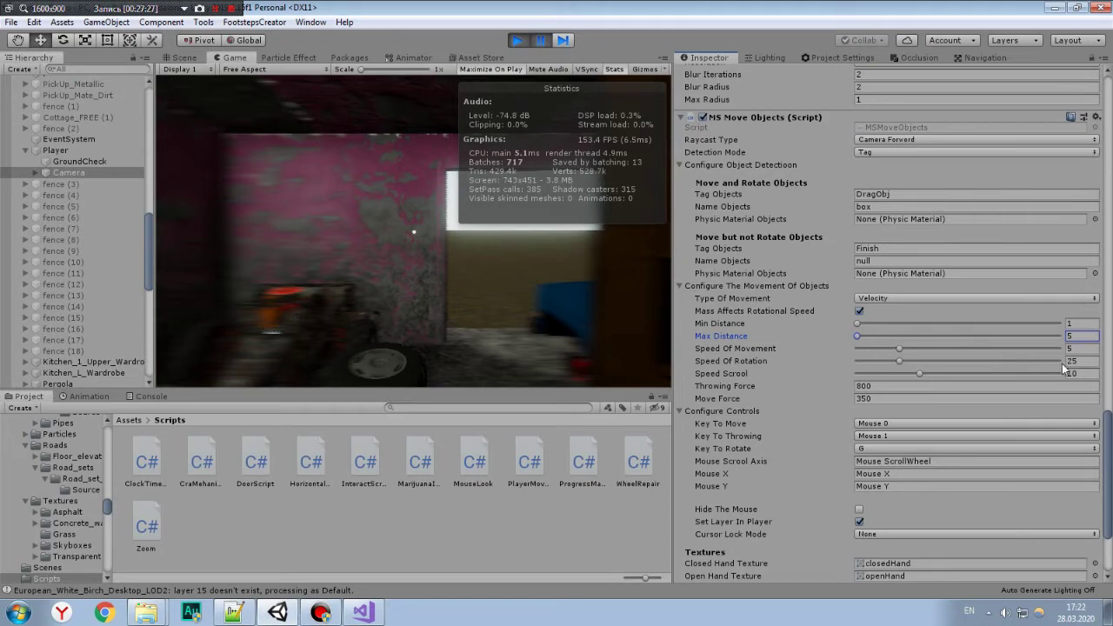
Choose G as the Key To Rotate carried objects.
{"action": "left_click_drag", "start_coordinate": [1109, 448], "coordinate": [1110, 482]}
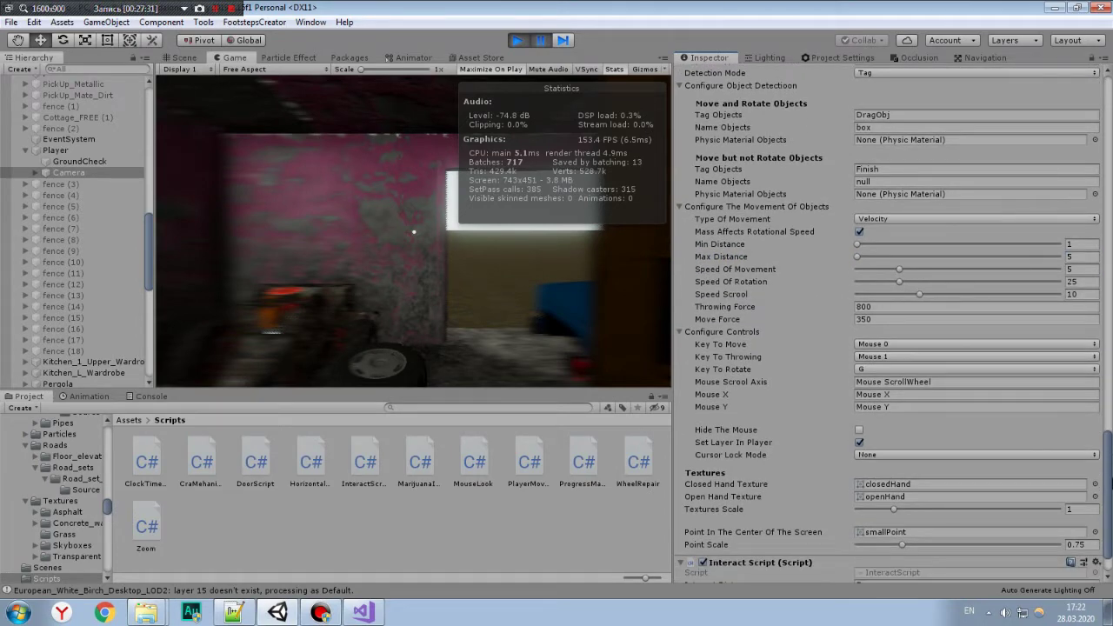
{"action": "left_click_drag", "start_coordinate": [1110, 482], "coordinate": [1109, 494]}
{"action": "left_click", "coordinate": [889, 339]}
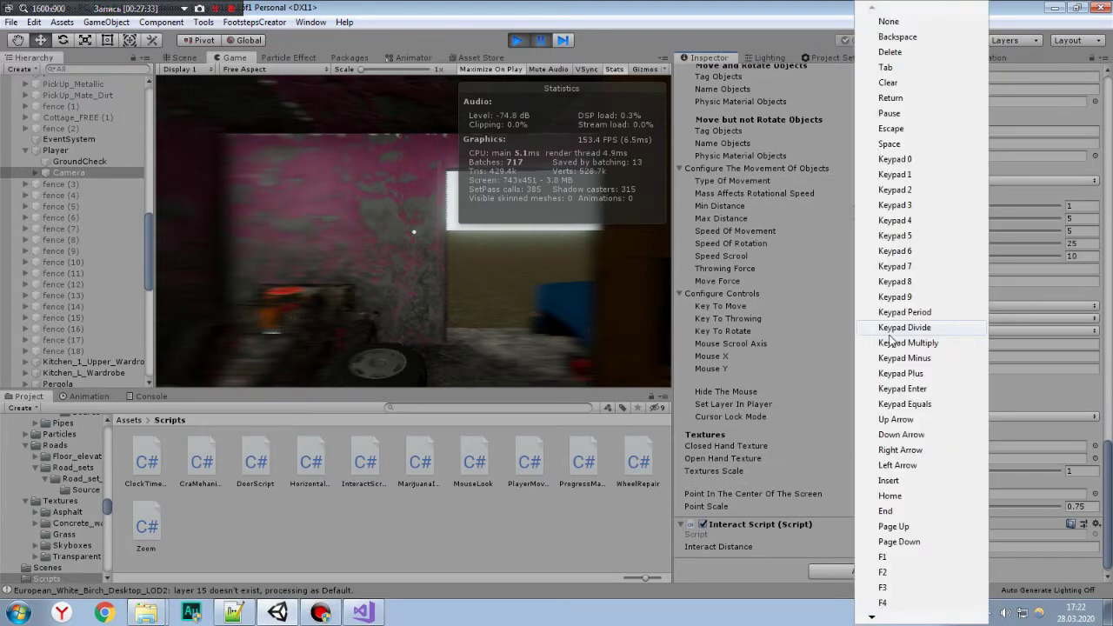
{"action": "key", "text": "g"}
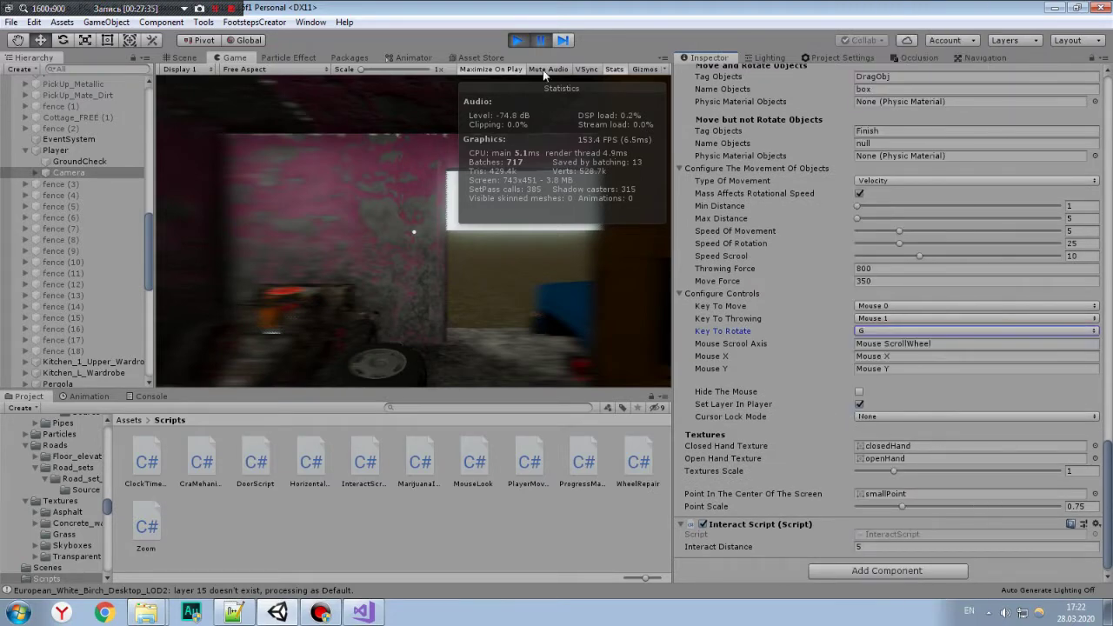
Play maximized, walk into the garage and pick up the front tire.
{"action": "left_click", "coordinate": [540, 44]}
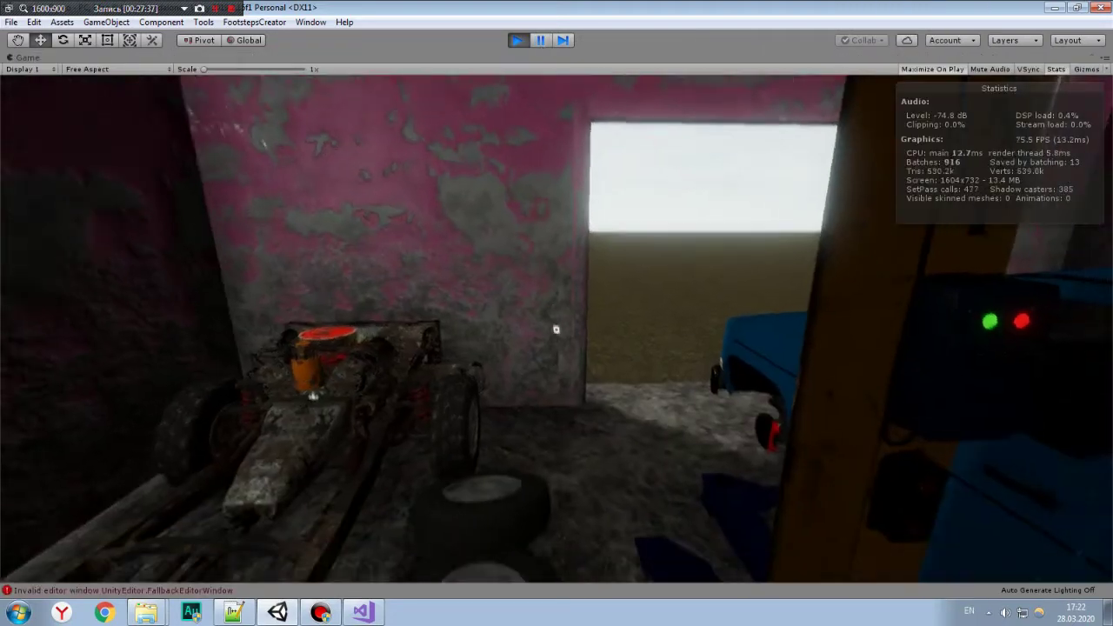
{"action": "mouse_move", "coordinate": [556, 328]}
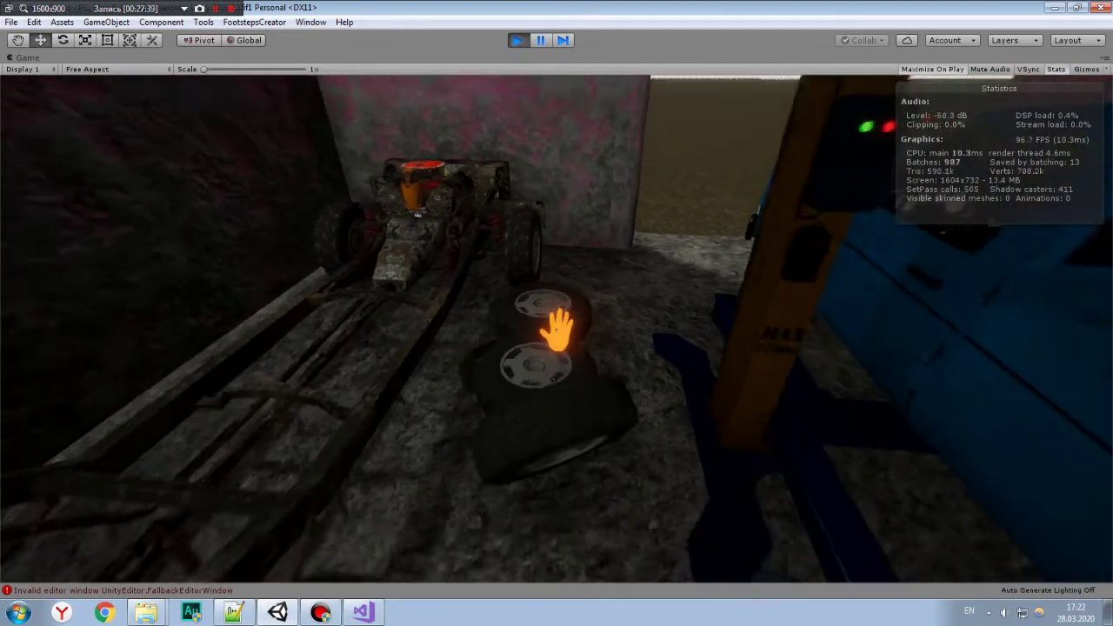
{"action": "key", "text": "s"}
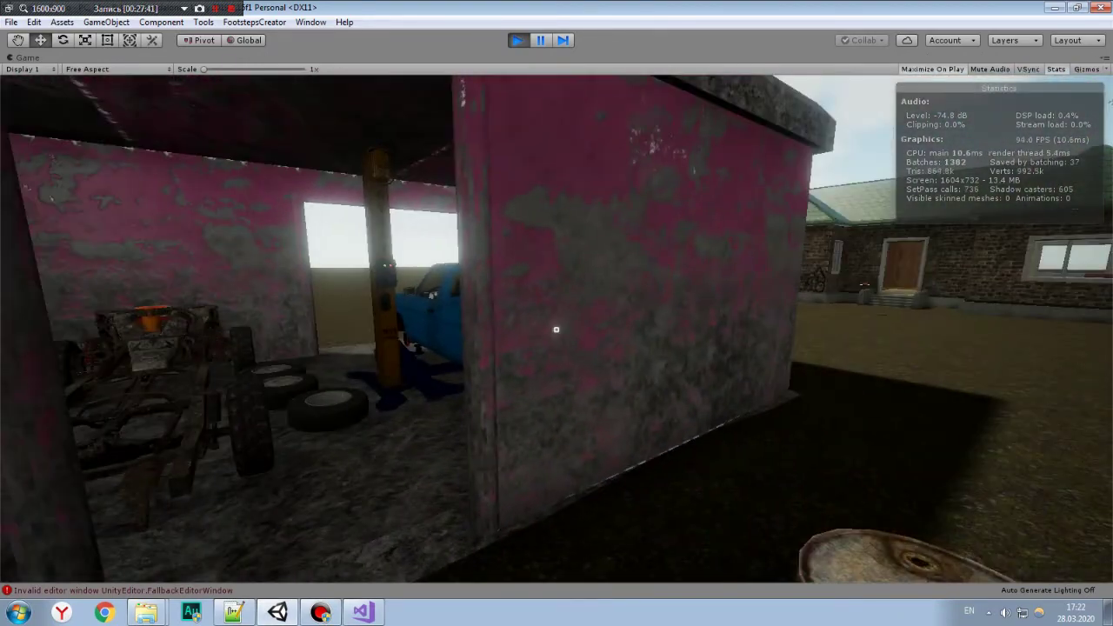
{"action": "key", "text": "w"}
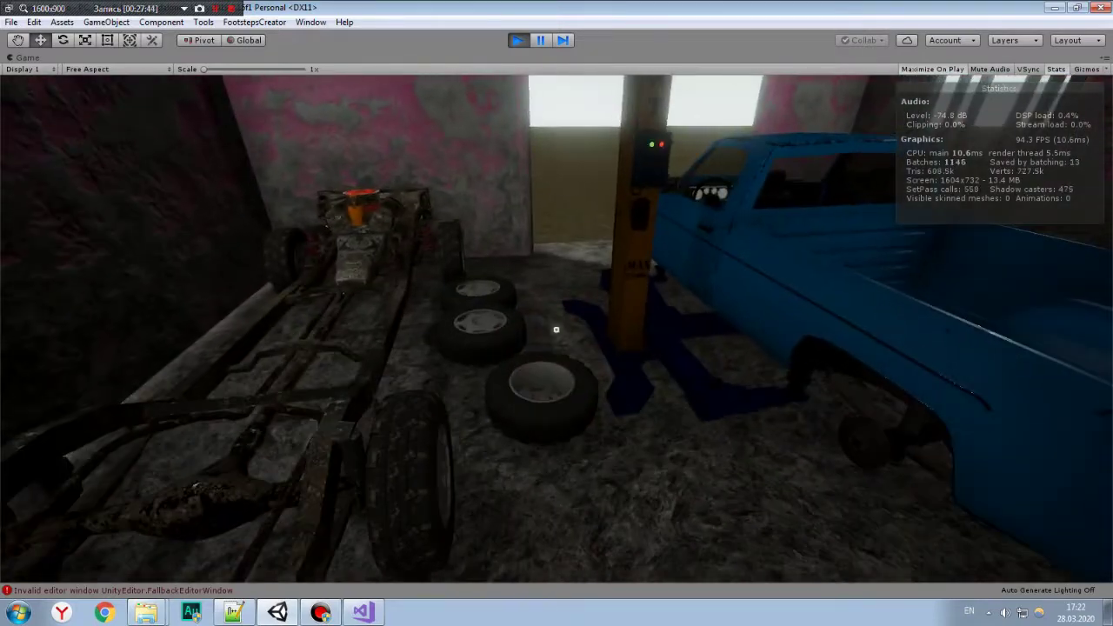
{"action": "left_click", "coordinate": [557, 329]}
Carry and rotate the tire, then drop it onto the cart.
{"action": "key", "text": "s"}
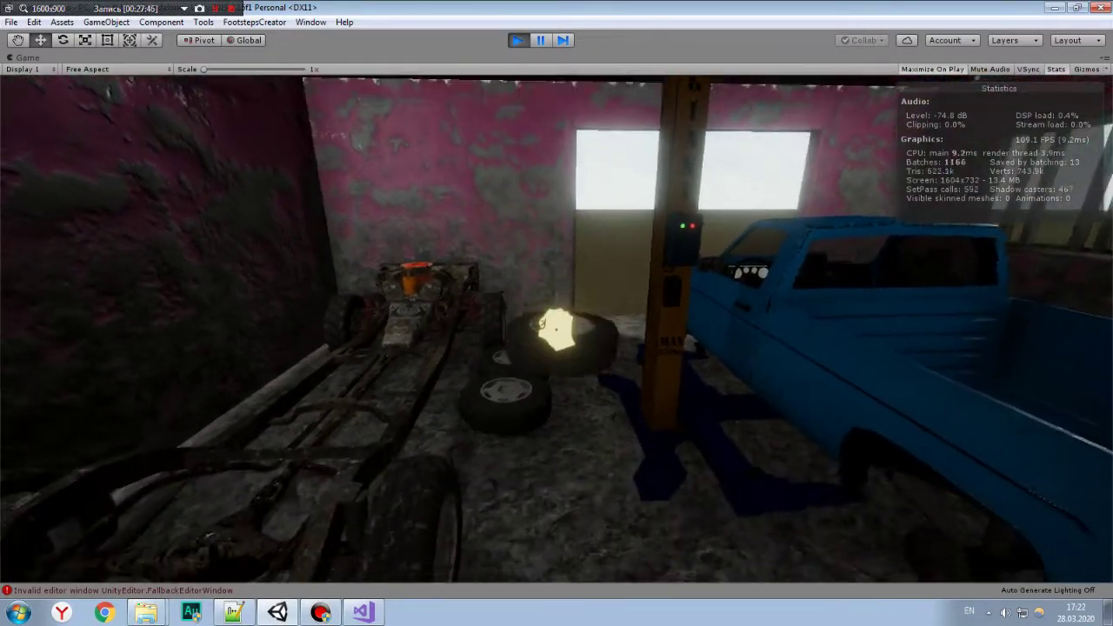
{"action": "key", "text": "w"}
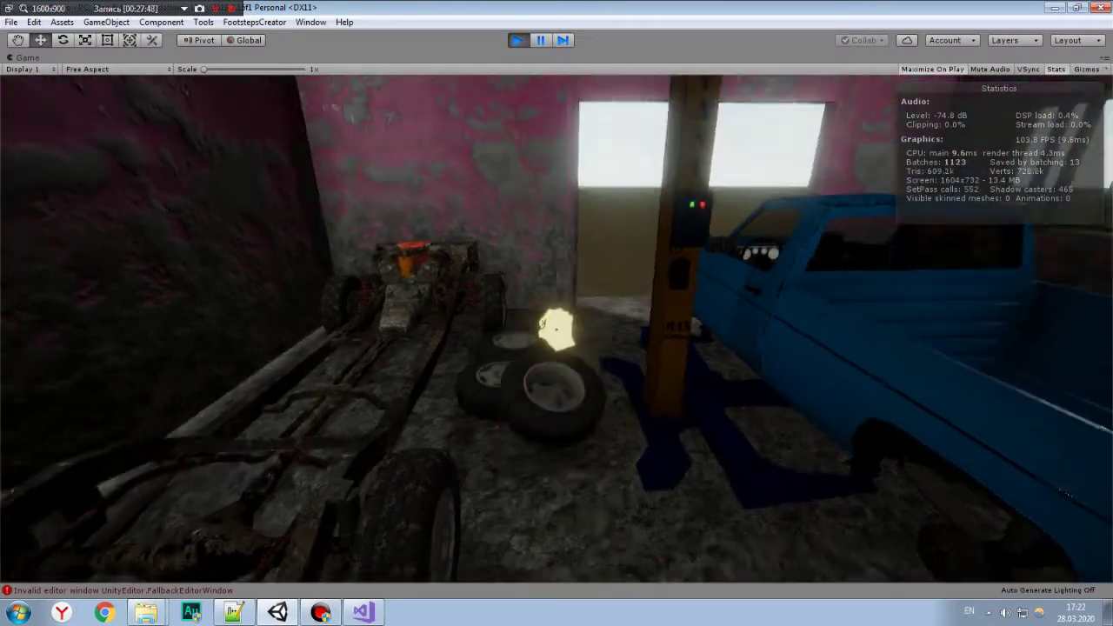
{"action": "key", "text": "s"}
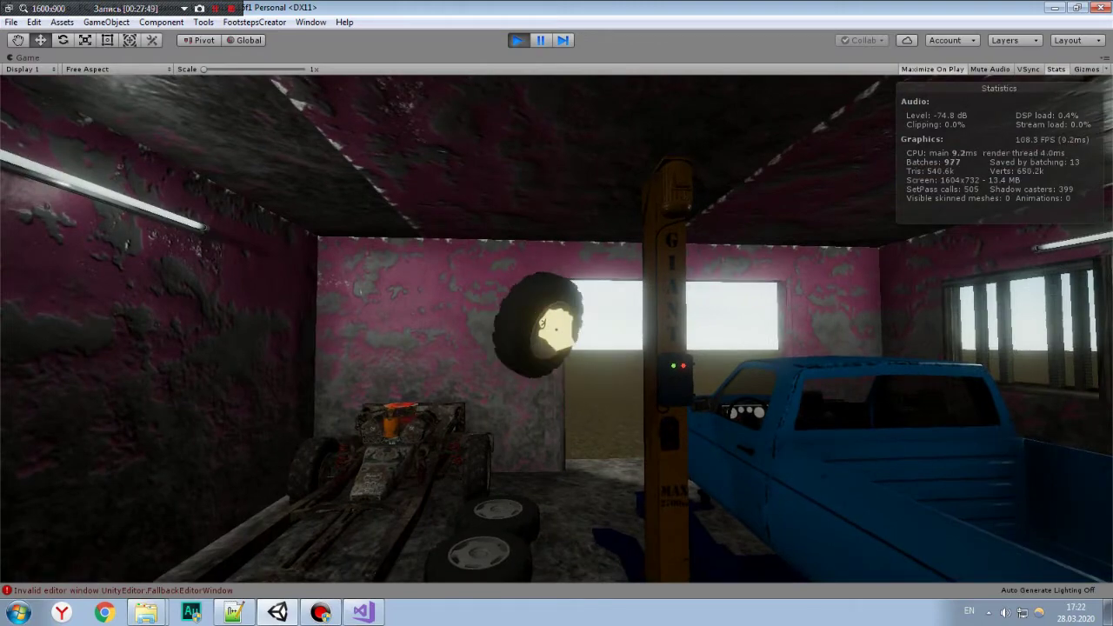
{"action": "key", "text": "w"}
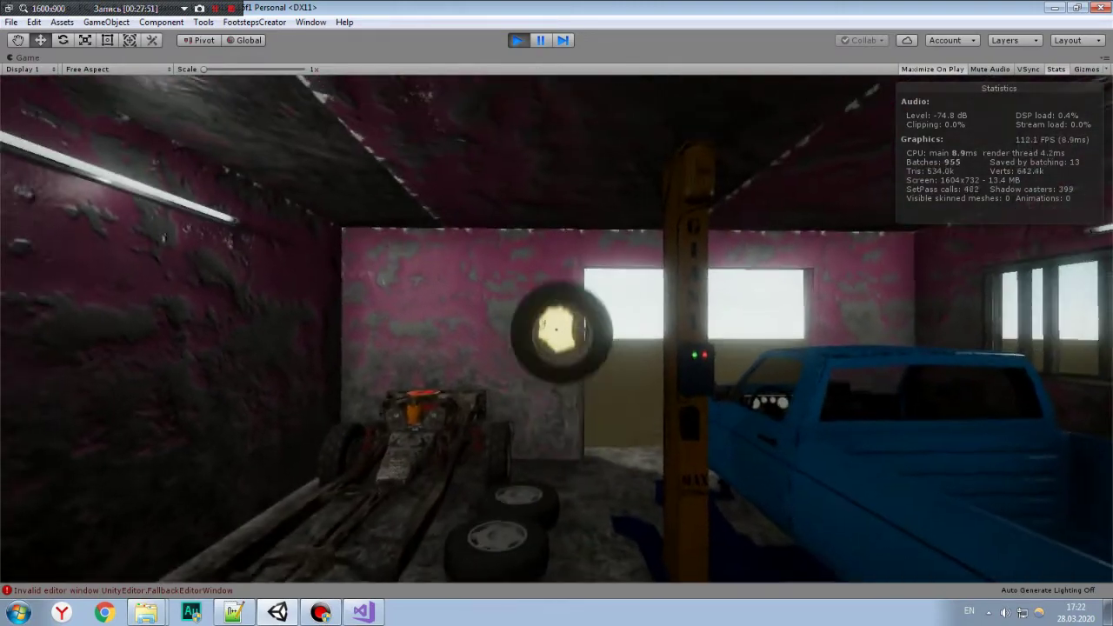
{"action": "key", "text": "w"}
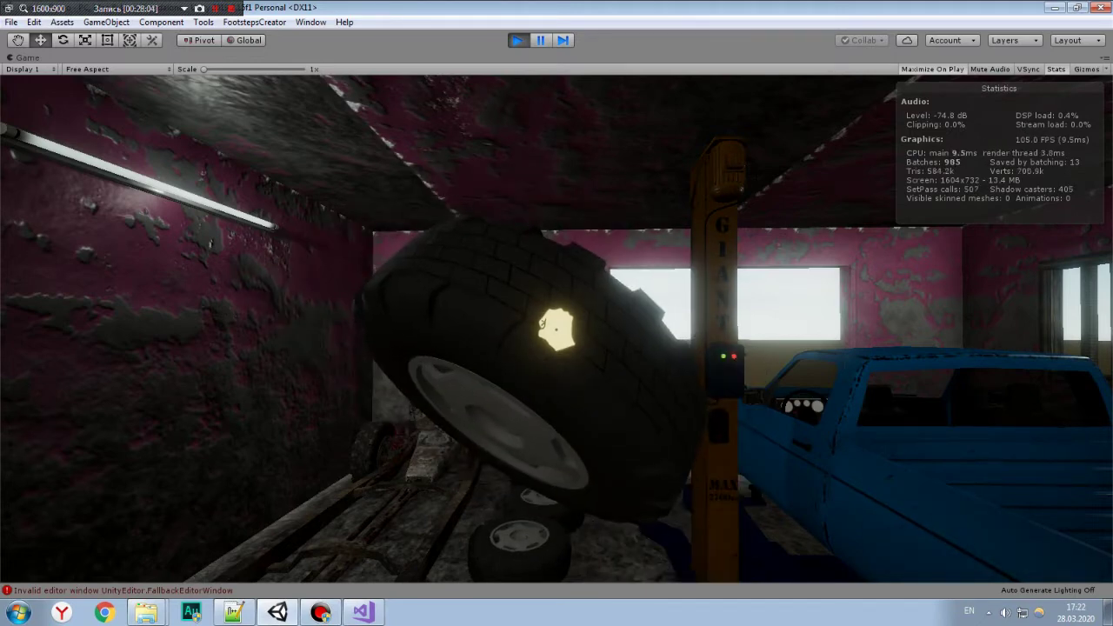
{"action": "left_click", "coordinate": [557, 329]}
Walk to the lift pillar, pause the game and restore the normal layout.
{"action": "key", "text": "w"}
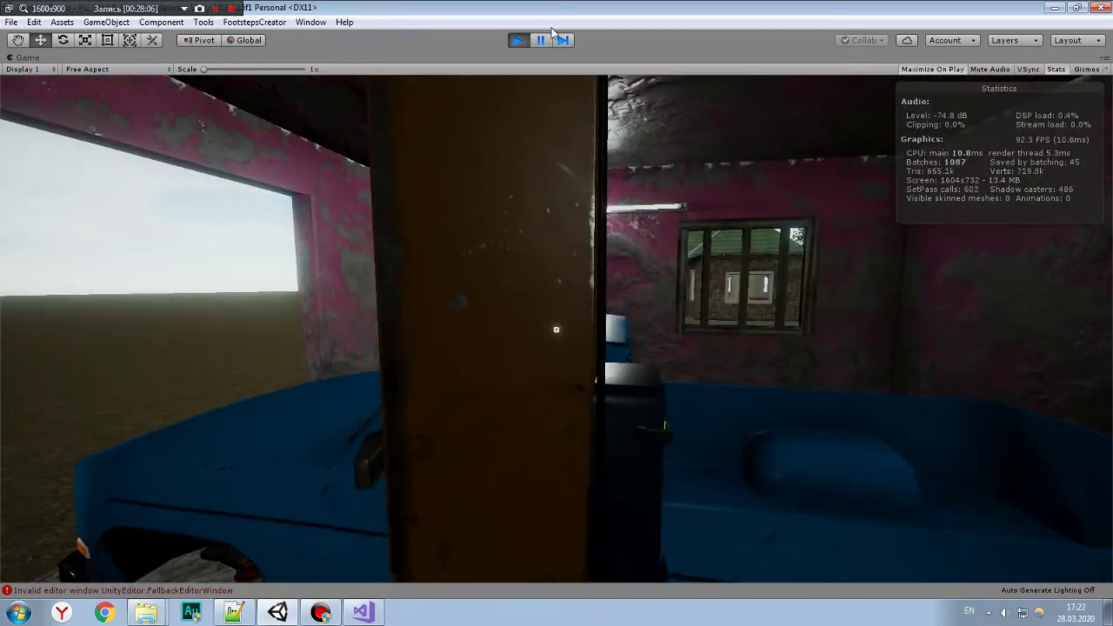
{"action": "left_click", "coordinate": [540, 41]}
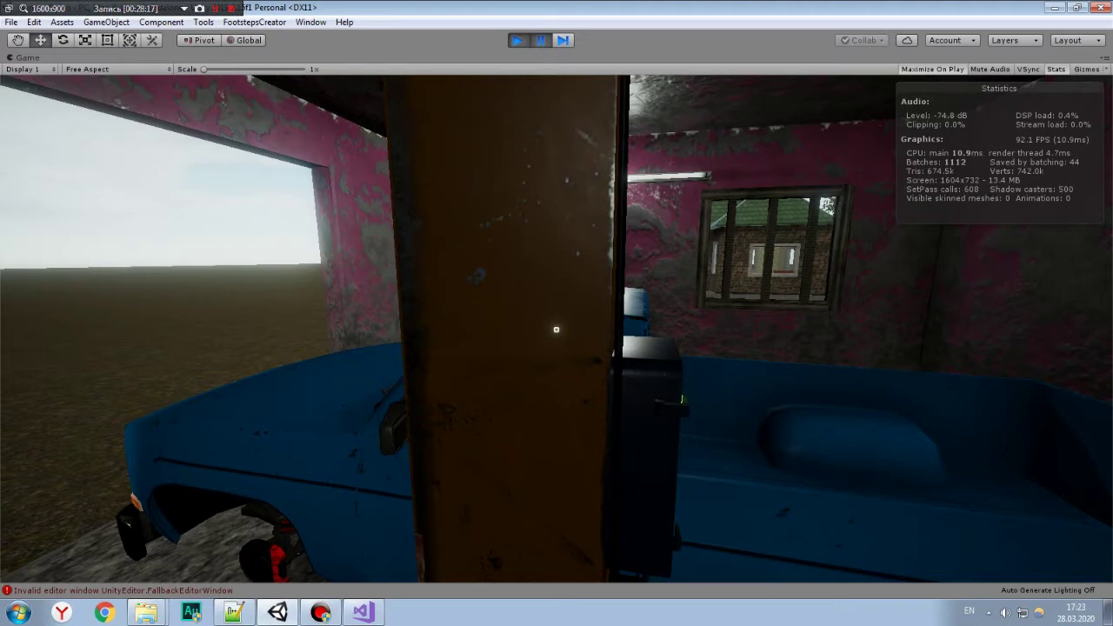
{"action": "key", "text": "shift+space"}
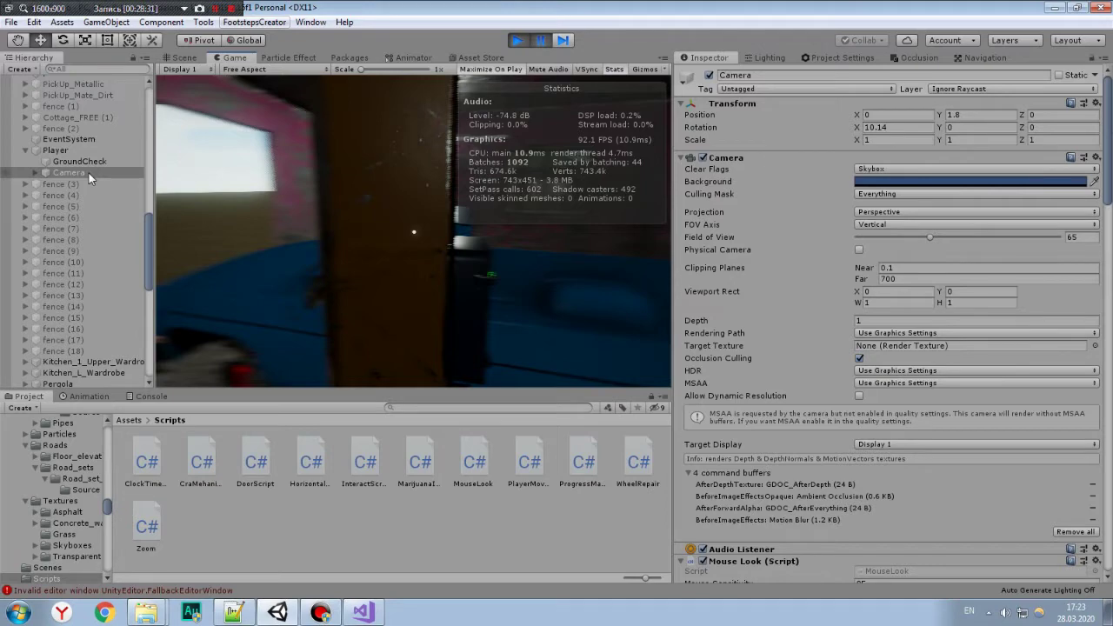
In the Scene view, orbit and zoom into the garage and select the pickup's Body mesh.
{"action": "left_click", "coordinate": [184, 58]}
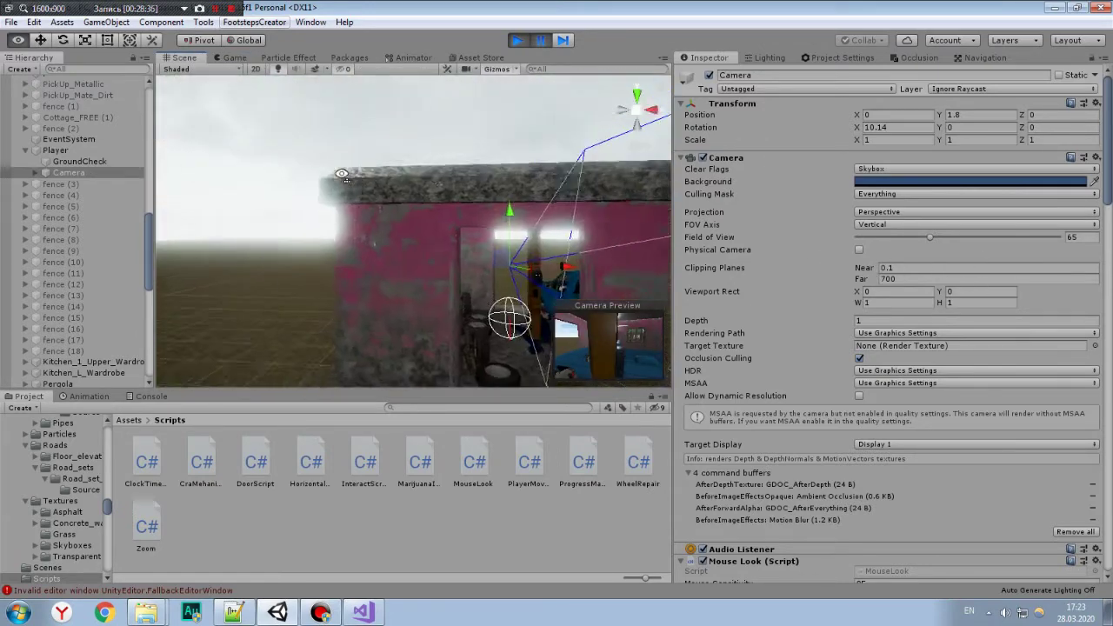
{"action": "mouse_move", "coordinate": [405, 287]}
{"action": "left_mouse_down", "text": "alt"}
{"action": "mouse_move", "coordinate": [567, 361]}
{"action": "mouse_move", "coordinate": [392, 287]}
{"action": "left_mouse_up", "text": "alt"}
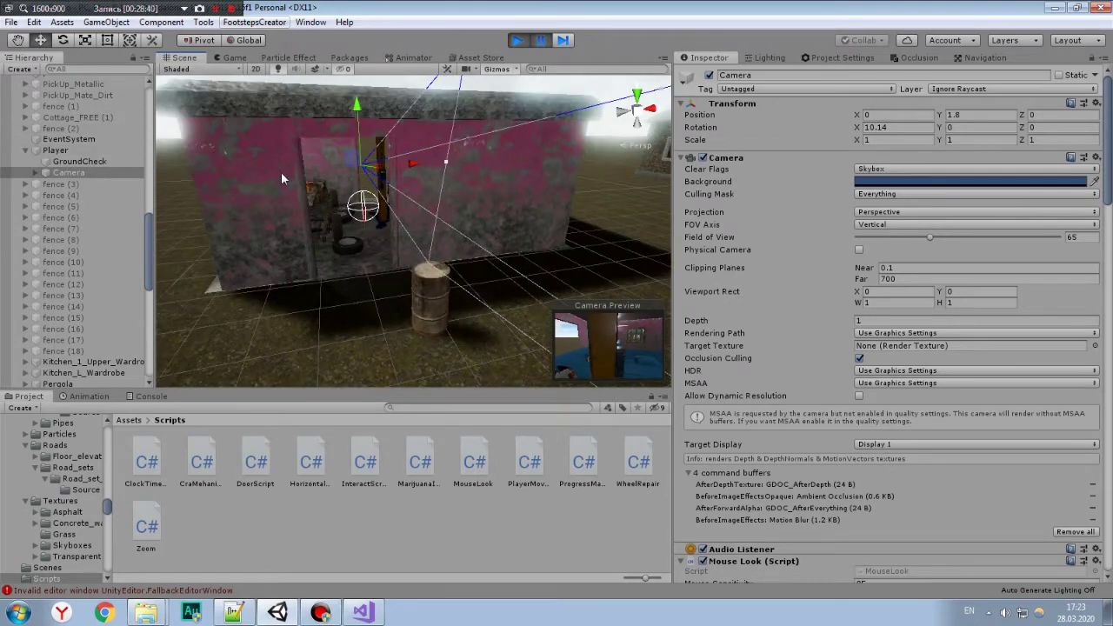
{"action": "scroll", "coordinate": [345, 225], "scroll_direction": "up", "scroll_amount": 6}
{"action": "left_click_drag", "start_coordinate": [345, 307], "coordinate": [461, 236], "text": "alt"}
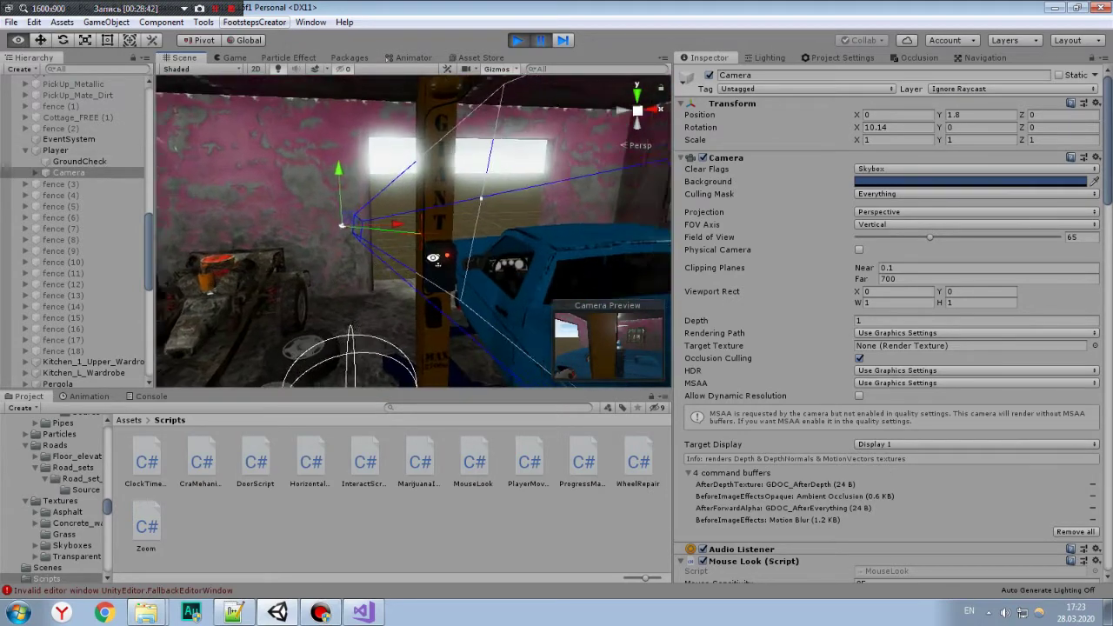
{"action": "left_click", "coordinate": [461, 236]}
Select PickUp_Damaged and briefly expand the Cameras and Vehicle Torque foldouts.
{"action": "scroll", "coordinate": [848, 358], "scroll_direction": "down", "scroll_amount": 3}
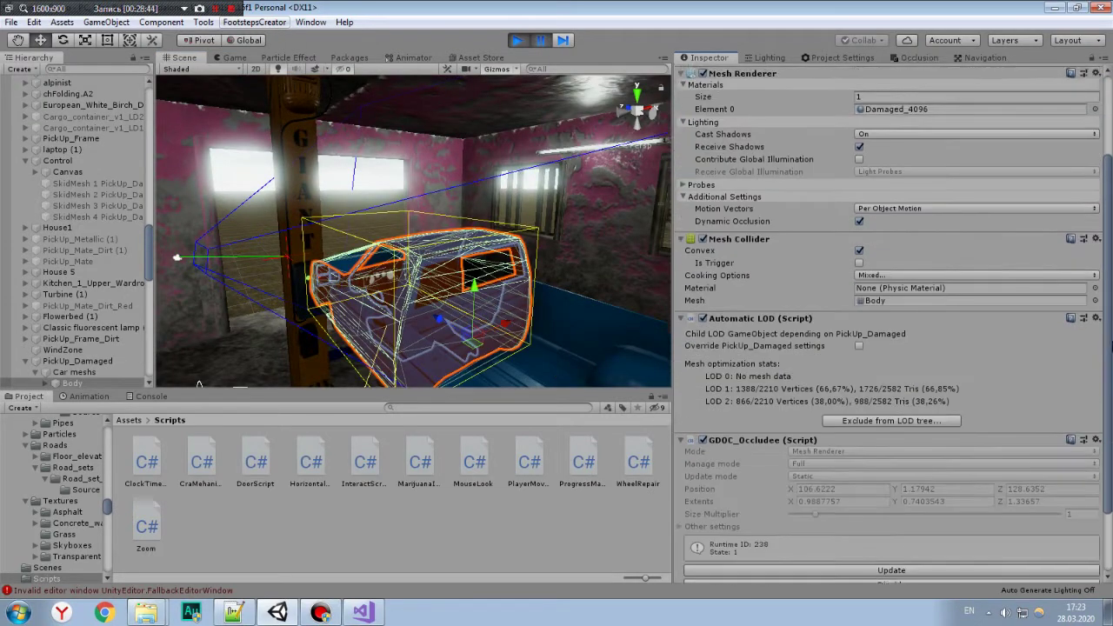
{"action": "scroll", "coordinate": [848, 358], "scroll_direction": "down", "scroll_amount": 3}
{"action": "scroll", "coordinate": [848, 359], "scroll_direction": "up", "scroll_amount": 6}
{"action": "left_click", "coordinate": [105, 364]}
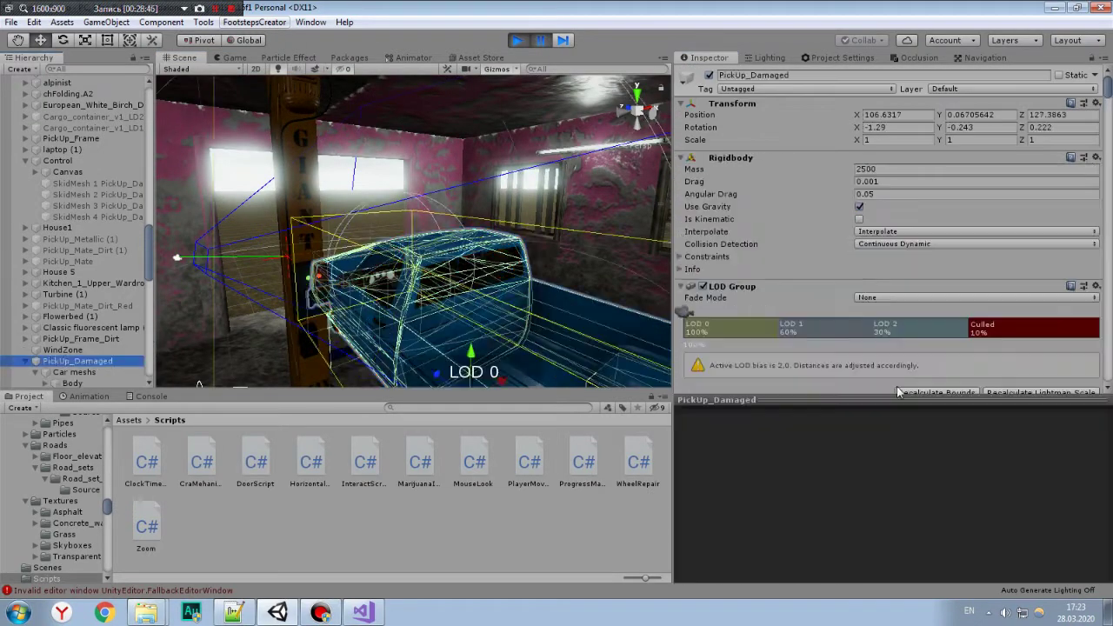
{"action": "left_click_drag", "start_coordinate": [1109, 103], "coordinate": [1104, 329]}
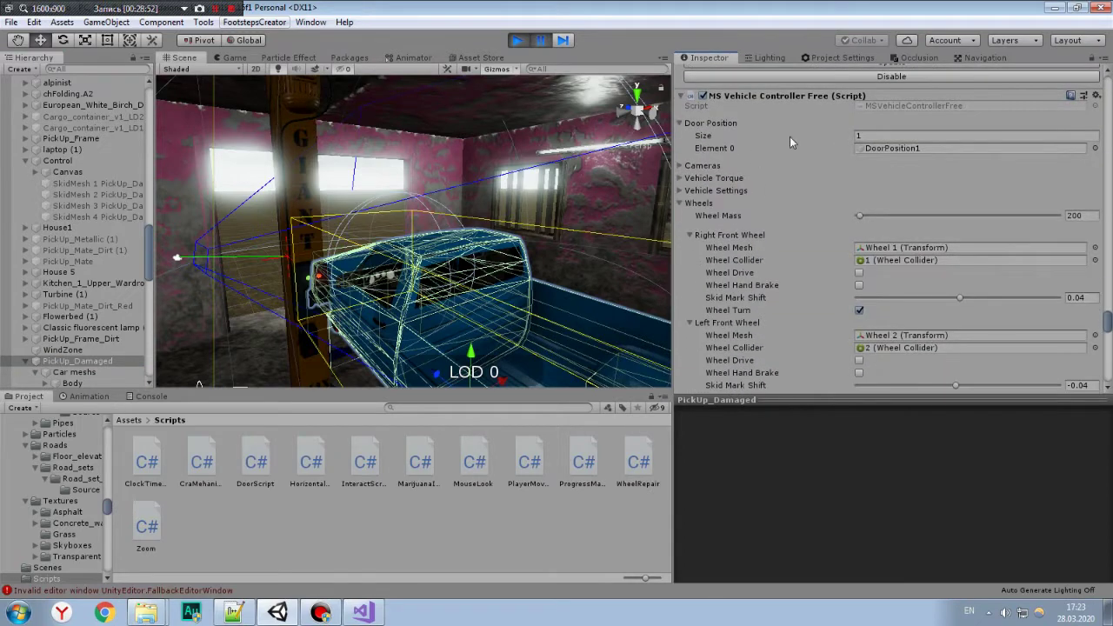
{"action": "left_click", "coordinate": [679, 166]}
{"action": "left_click", "coordinate": [679, 166]}
{"action": "left_click", "coordinate": [680, 177]}
{"action": "left_click", "coordinate": [680, 178]}
Scroll through the wheel settings and ping the MS Vehicle Controller Free script.
{"action": "scroll", "coordinate": [996, 293], "scroll_direction": "down", "scroll_amount": 5}
{"action": "scroll", "coordinate": [997, 293], "scroll_direction": "down", "scroll_amount": 10}
{"action": "scroll", "coordinate": [997, 293], "scroll_direction": "up", "scroll_amount": 10}
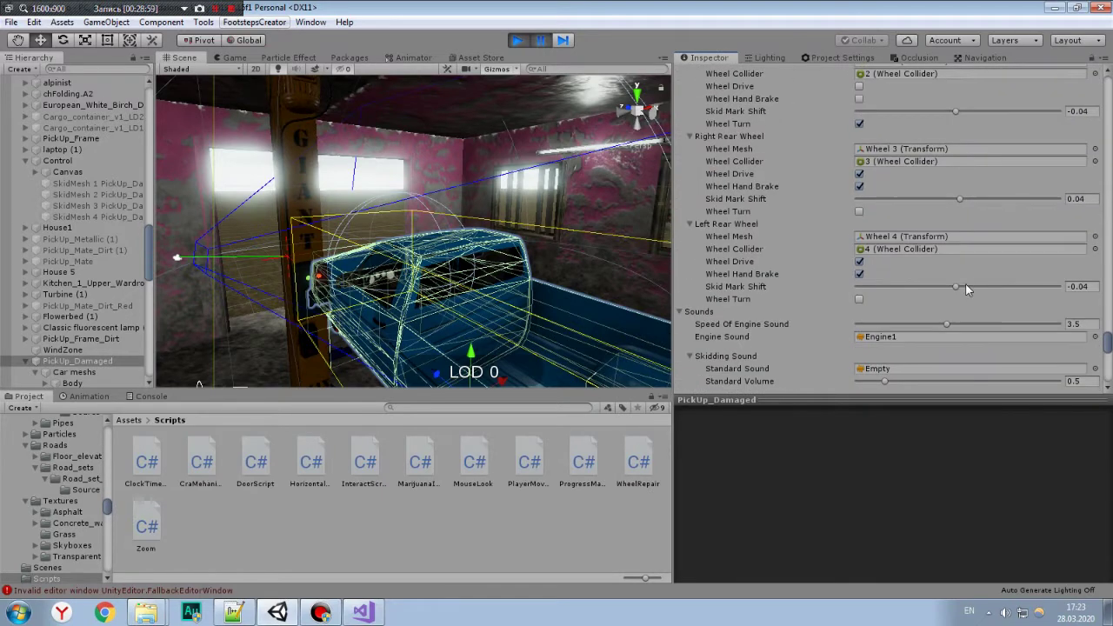
{"action": "scroll", "coordinate": [897, 226], "scroll_direction": "up", "scroll_amount": 10}
{"action": "left_click", "coordinate": [896, 207]}
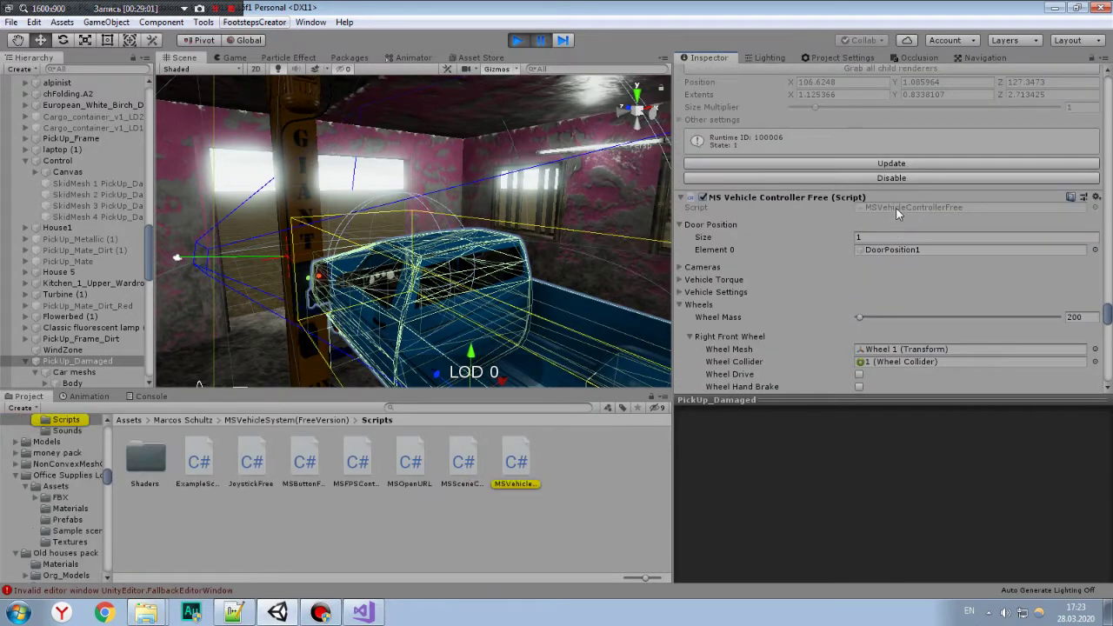
Select MSVehicleControllerFree and scroll through its source preview.
{"action": "left_click", "coordinate": [522, 458]}
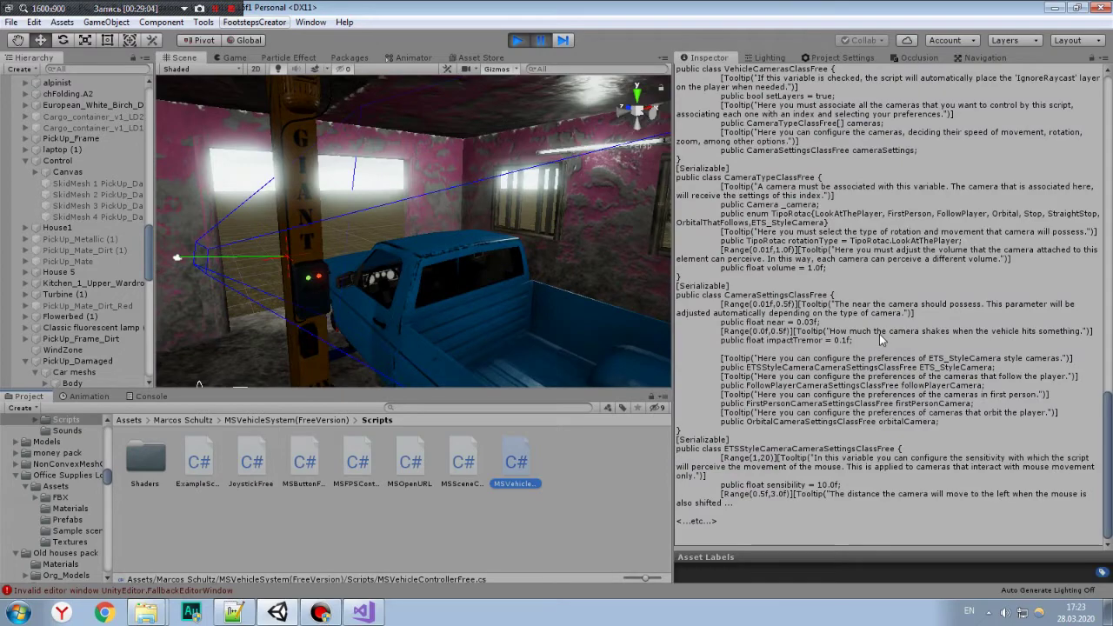
{"action": "scroll", "coordinate": [892, 305], "scroll_direction": "up", "scroll_amount": 15}
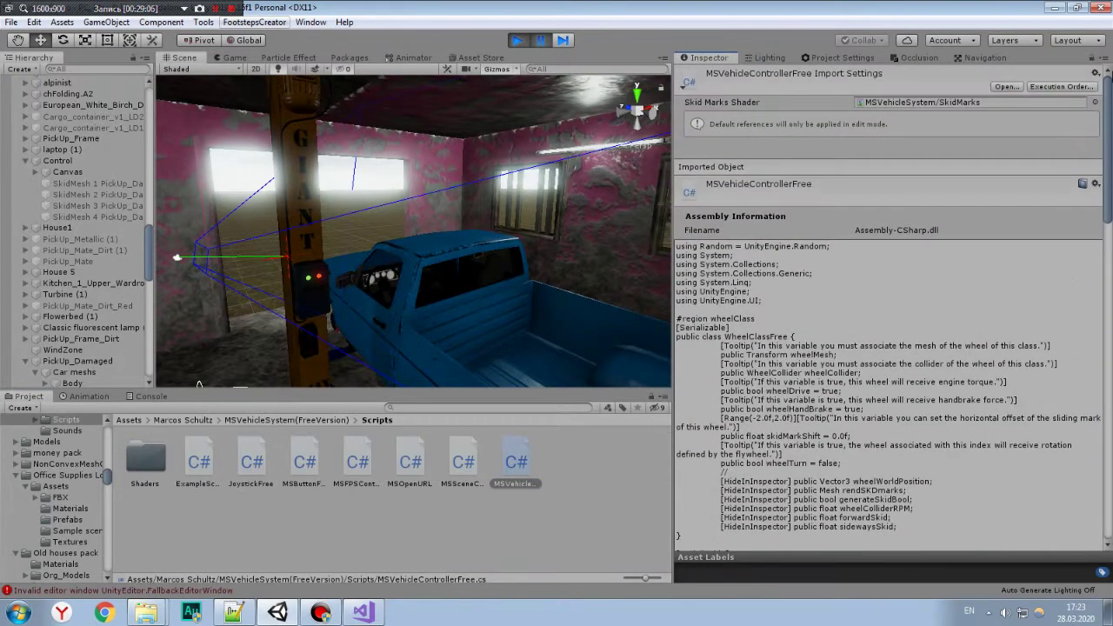
{"action": "scroll", "coordinate": [892, 304], "scroll_direction": "down", "scroll_amount": 5}
{"action": "scroll", "coordinate": [891, 304], "scroll_direction": "down", "scroll_amount": 5}
{"action": "scroll", "coordinate": [891, 305], "scroll_direction": "down", "scroll_amount": 5}
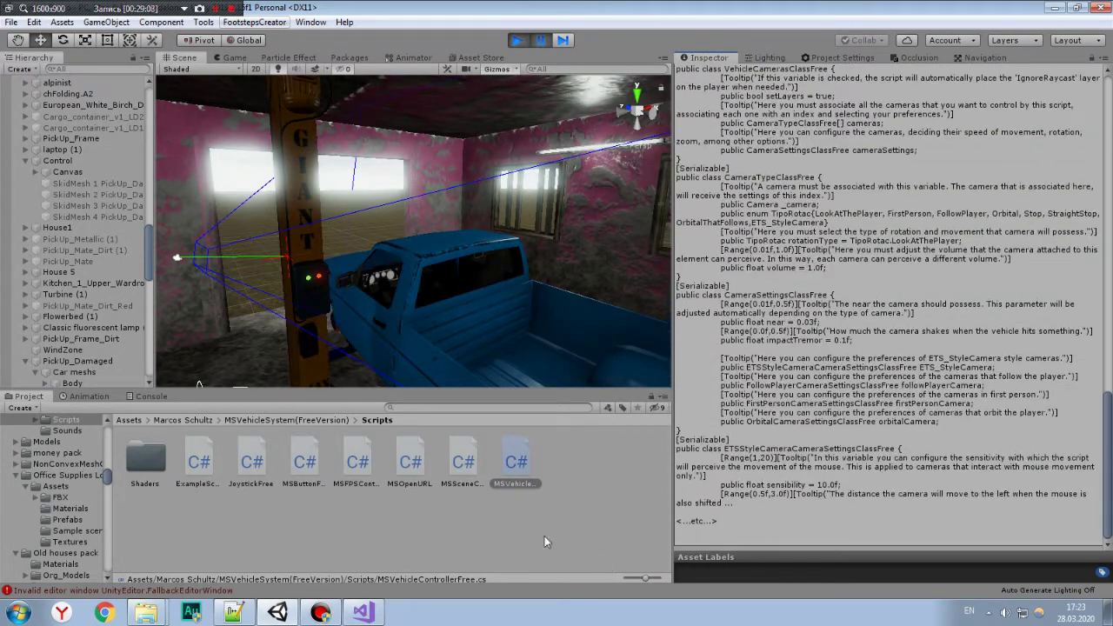
{"action": "left_click", "coordinate": [512, 544]}
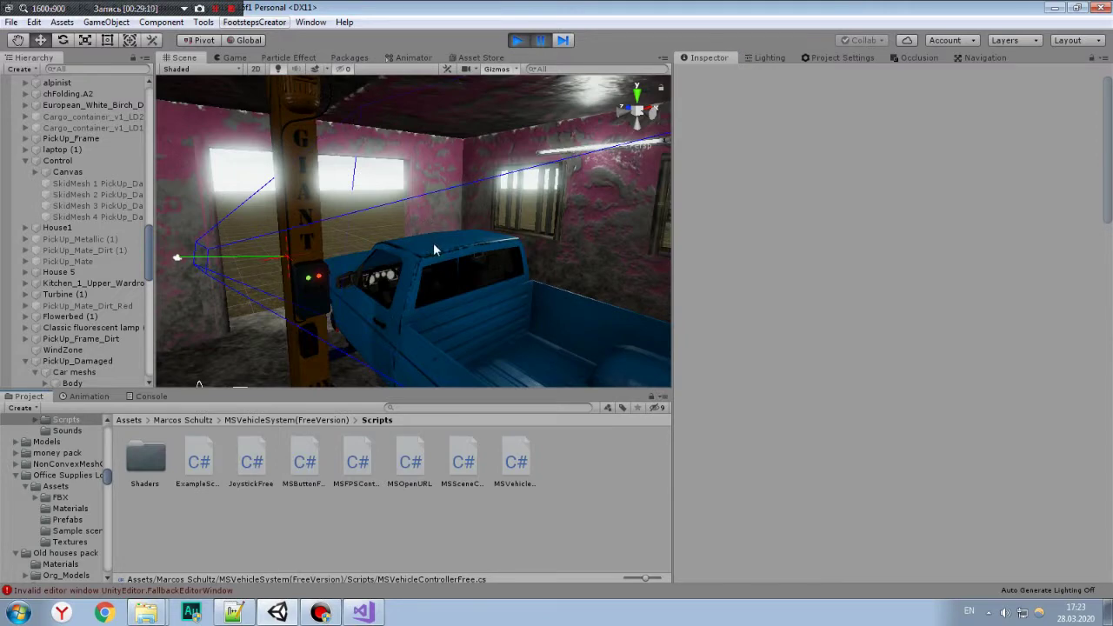
{"action": "scroll", "coordinate": [435, 242], "scroll_direction": "up", "scroll_amount": 10}
{"action": "scroll", "coordinate": [421, 254], "scroll_direction": "up", "scroll_amount": 3}
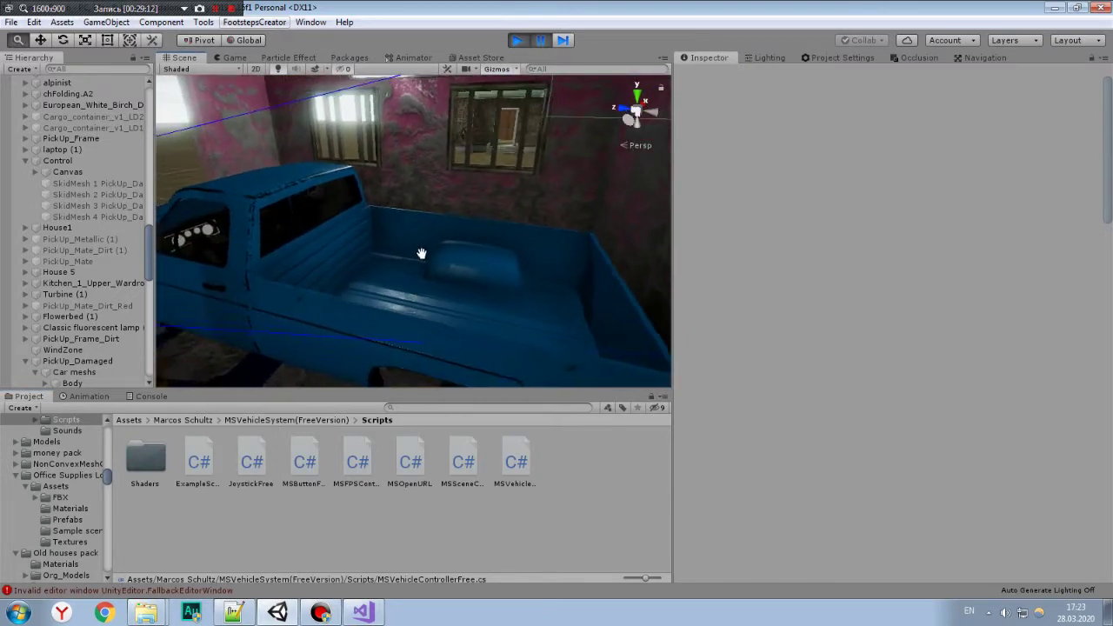
Orbit around the truck and select its wheelColliders group.
{"action": "left_click_drag", "start_coordinate": [421, 253], "coordinate": [397, 252], "text": "alt"}
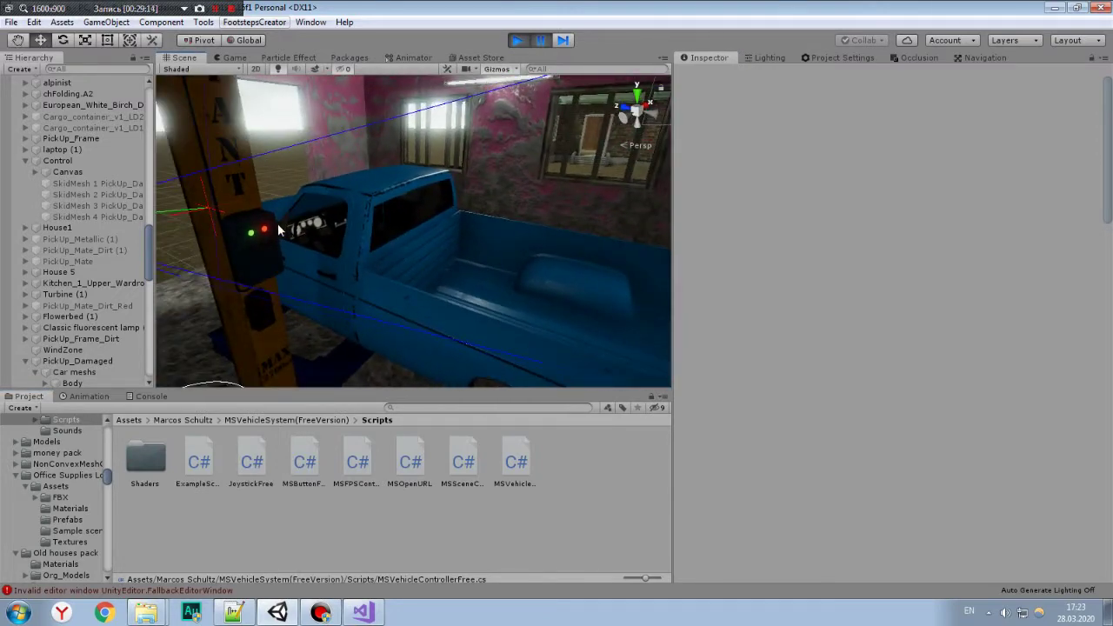
{"action": "left_click", "coordinate": [513, 465]}
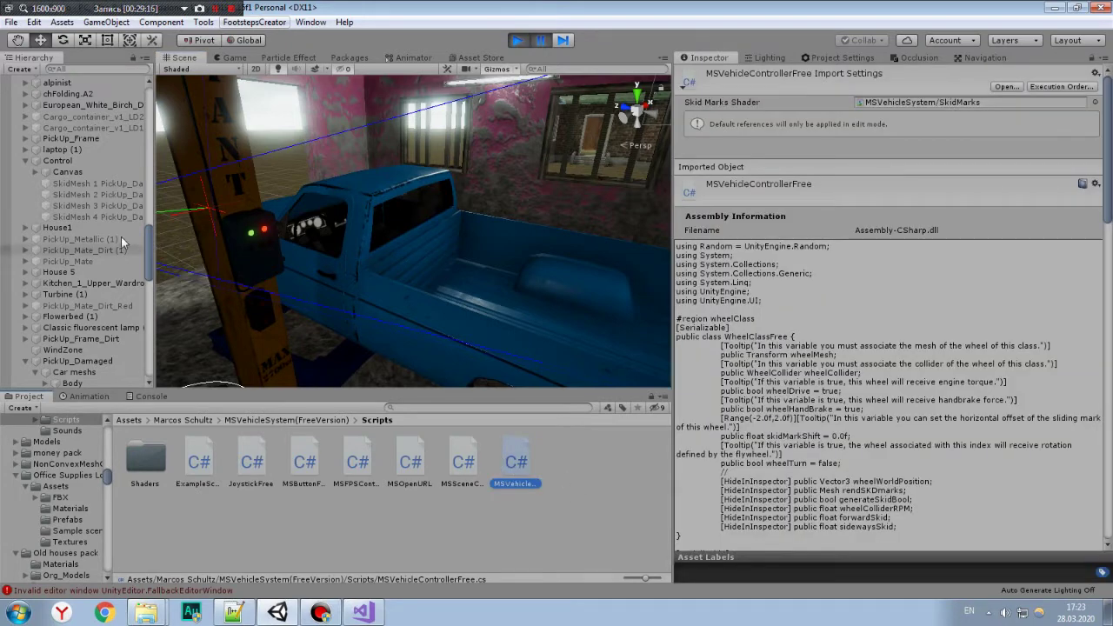
{"action": "left_click_drag", "start_coordinate": [148, 240], "coordinate": [147, 361]}
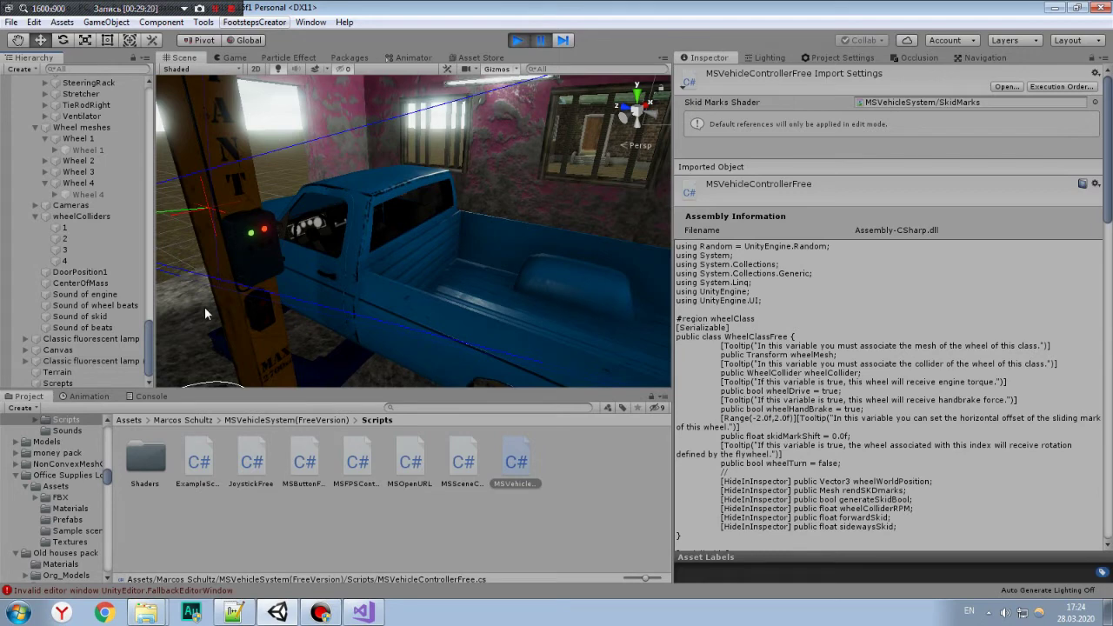
{"action": "key", "text": "alt"}
{"action": "left_click_drag", "start_coordinate": [247, 279], "coordinate": [89, 263], "text": "alt"}
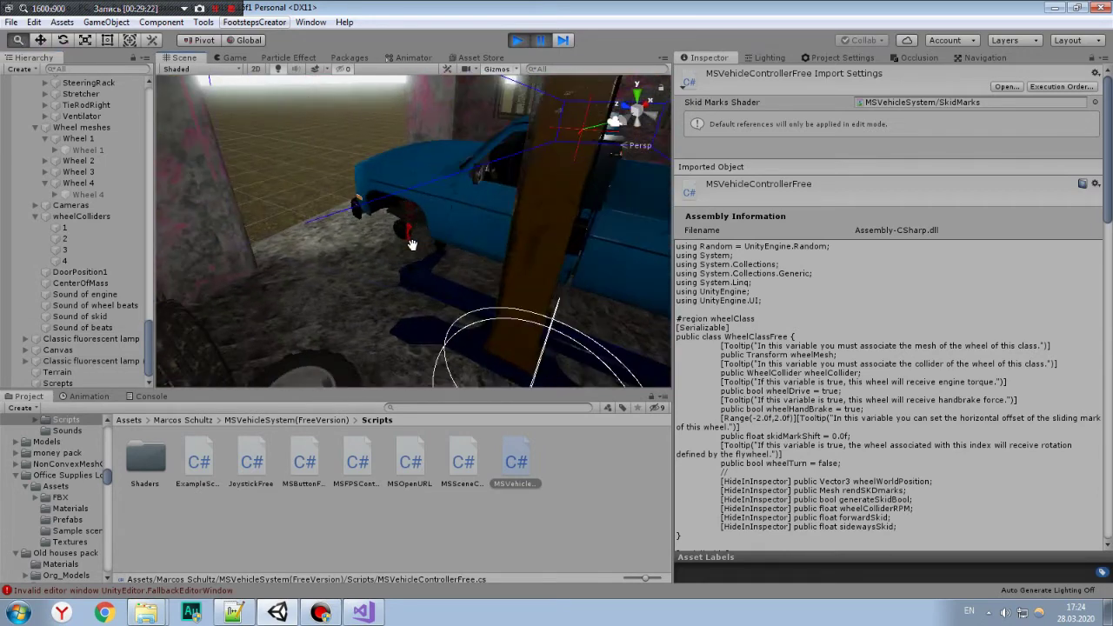
{"action": "left_click", "coordinate": [69, 218]}
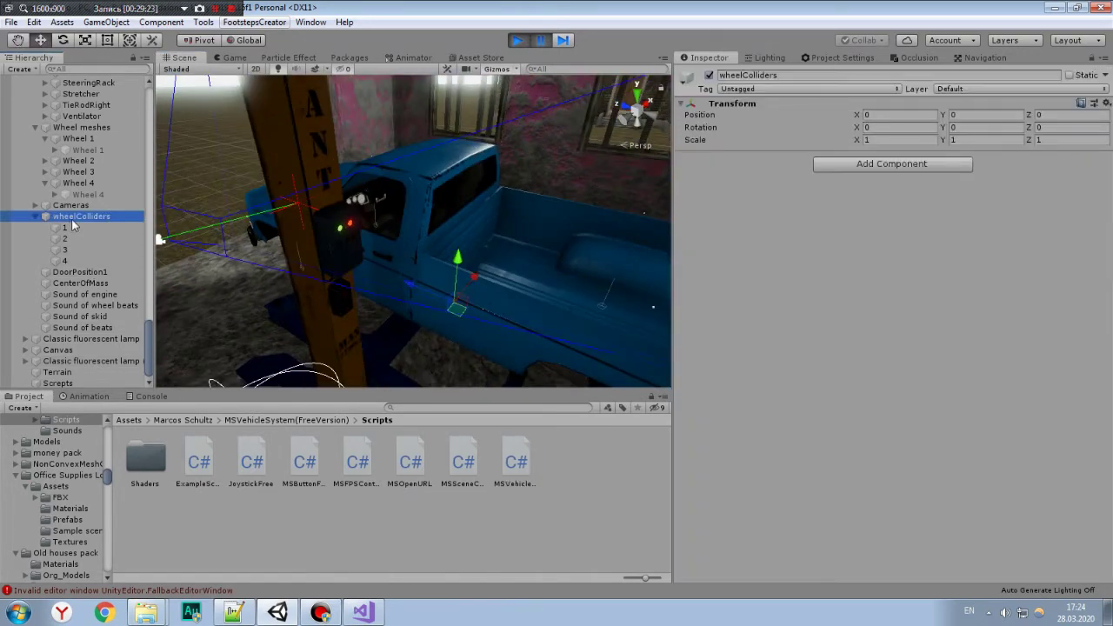
Select Wheel 1, frame it, and orbit around its 0.7×0.7×1 trigger Box Collider.
{"action": "left_click", "coordinate": [74, 225]}
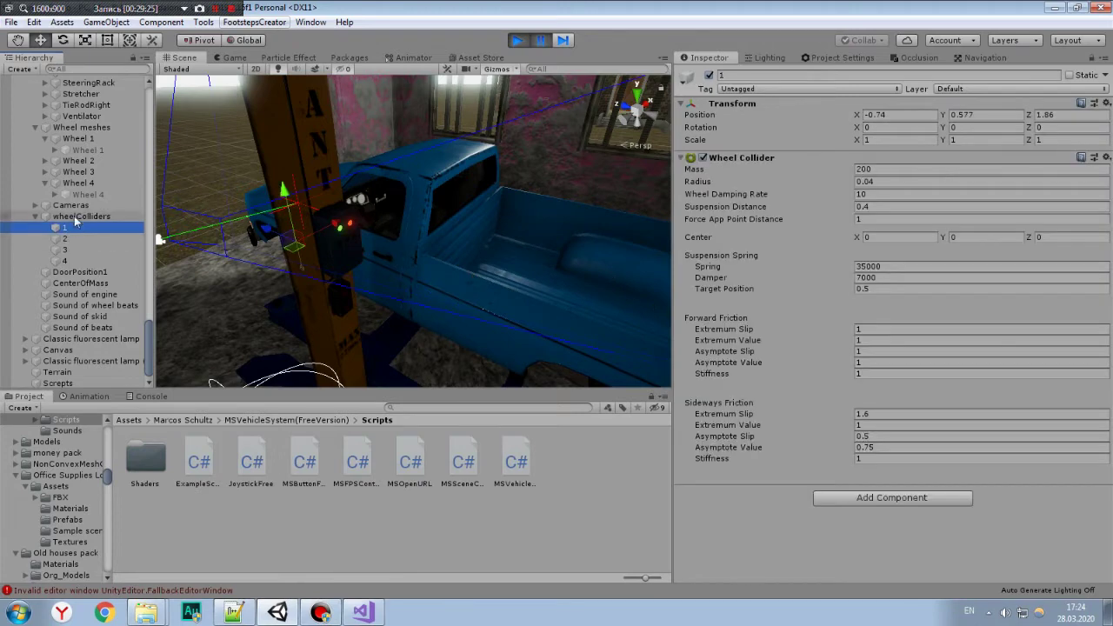
{"action": "left_click", "coordinate": [84, 139]}
{"action": "left_click_drag", "start_coordinate": [305, 217], "coordinate": [460, 217], "text": "alt"}
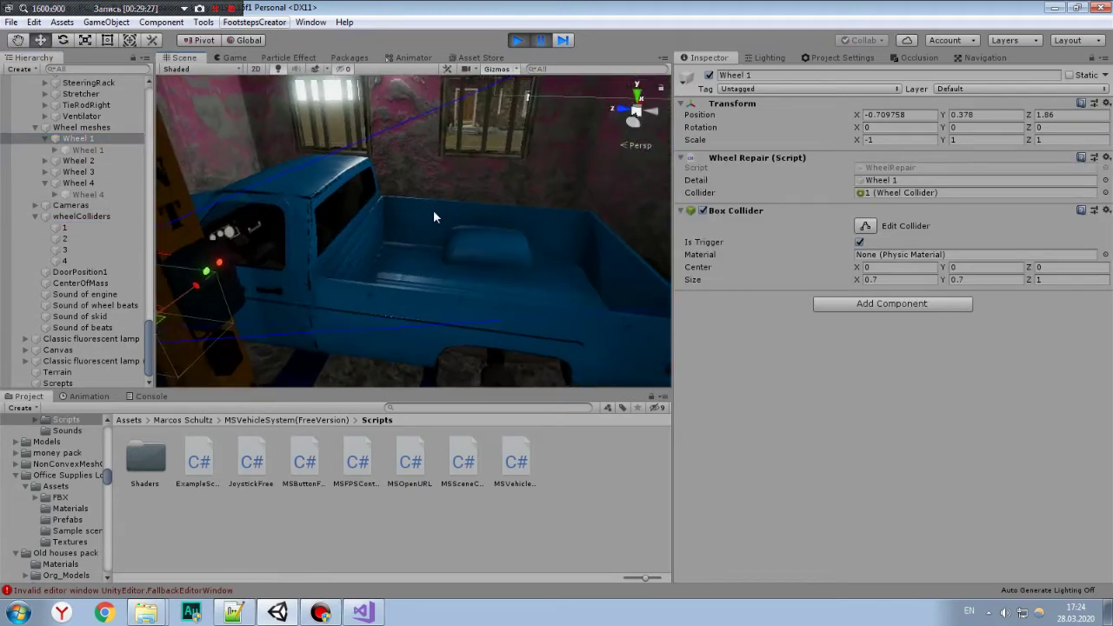
{"action": "key", "text": "f"}
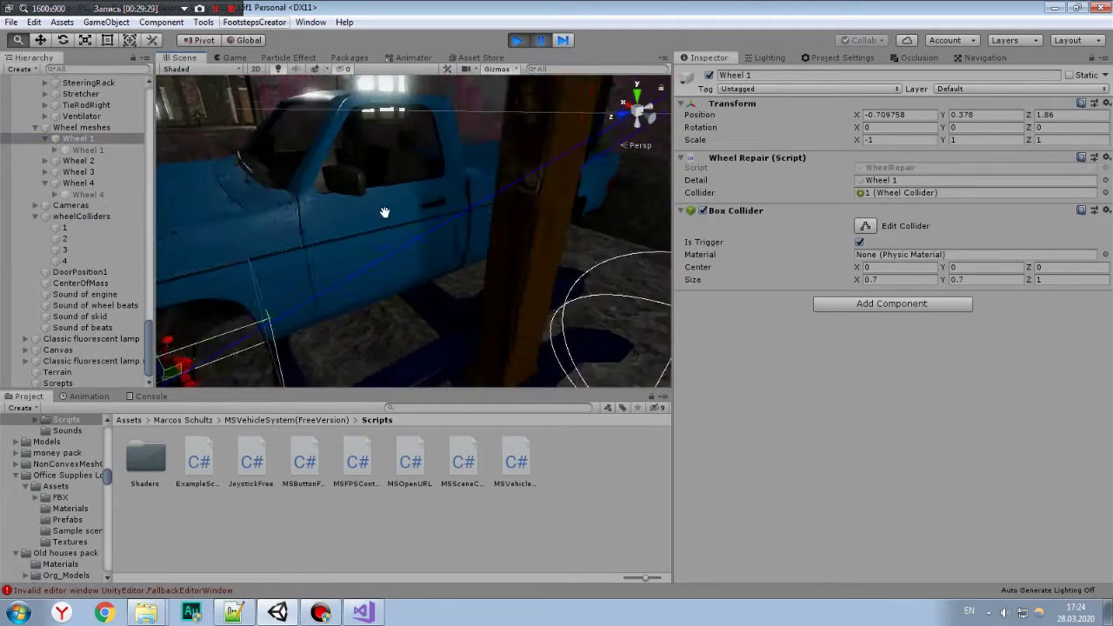
{"action": "mouse_move", "coordinate": [446, 214]}
{"action": "left_mouse_down", "text": "alt"}
{"action": "mouse_move", "coordinate": [410, 174]}
{"action": "mouse_move", "coordinate": [478, 182]}
{"action": "mouse_move", "coordinate": [408, 176]}
{"action": "left_mouse_up", "text": "alt"}
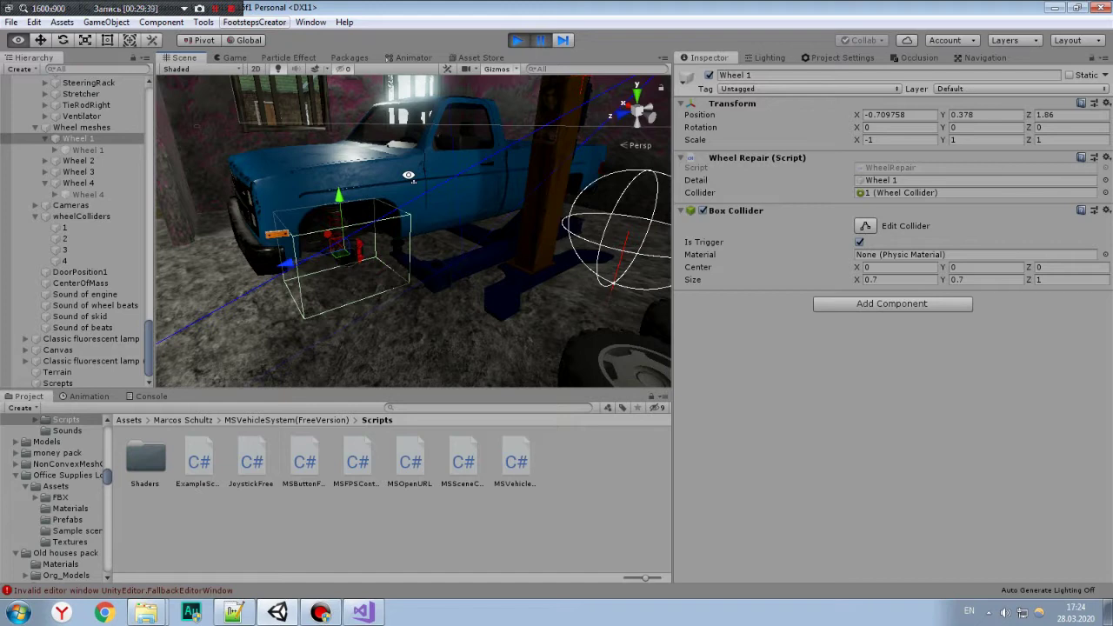
{"action": "mouse_move", "coordinate": [408, 175]}
{"action": "left_mouse_down", "text": "alt"}
{"action": "mouse_move", "coordinate": [344, 184]}
{"action": "mouse_move", "coordinate": [432, 270]}
{"action": "mouse_move", "coordinate": [405, 181]}
{"action": "mouse_move", "coordinate": [206, 310]}
{"action": "left_mouse_up", "text": "alt"}
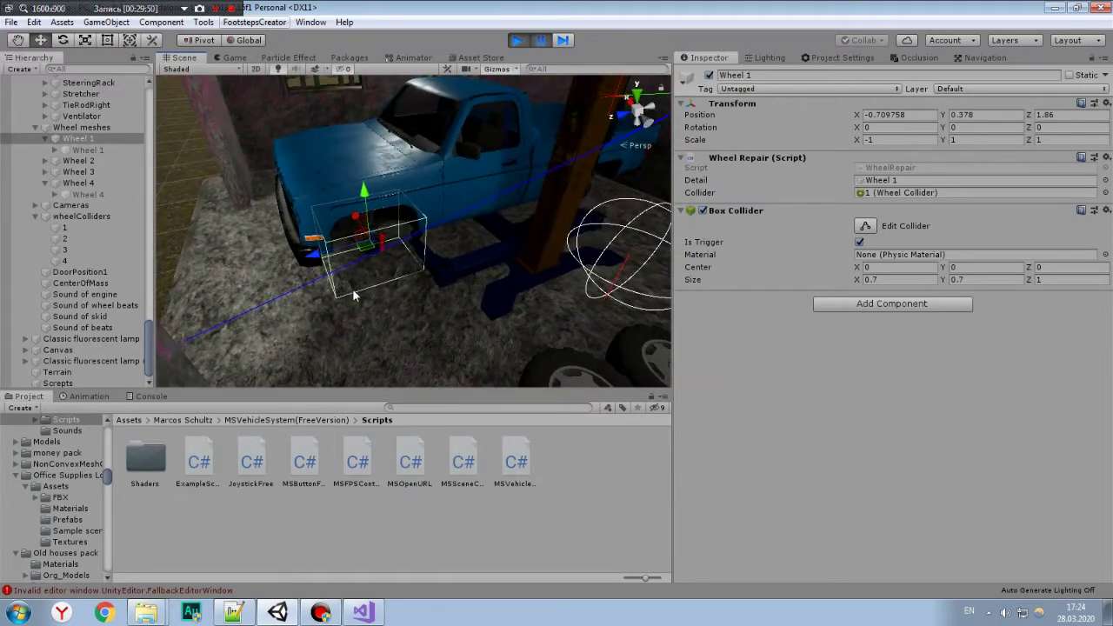
{"action": "left_click_drag", "start_coordinate": [376, 272], "coordinate": [563, 202], "text": "alt"}
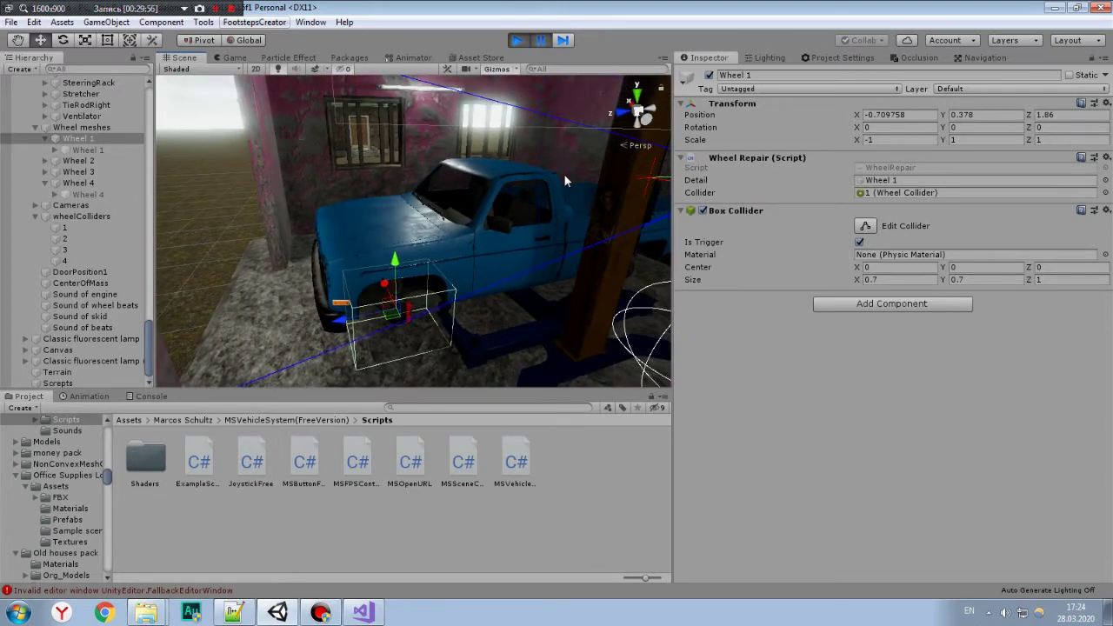
{"action": "left_click_drag", "start_coordinate": [491, 231], "coordinate": [359, 256], "text": "alt"}
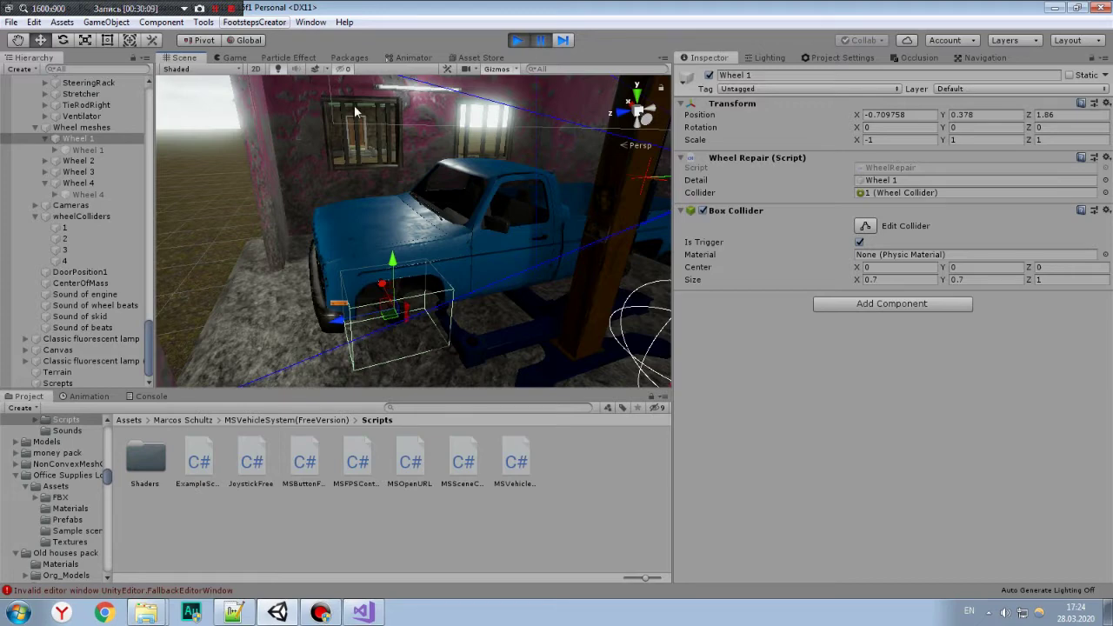
{"action": "mouse_move", "coordinate": [349, 135]}
{"action": "right_mouse_down"}
{"action": "mouse_move", "coordinate": [490, 207]}
{"action": "mouse_move", "coordinate": [496, 198]}
{"action": "mouse_move", "coordinate": [481, 224]}
{"action": "right_mouse_up"}
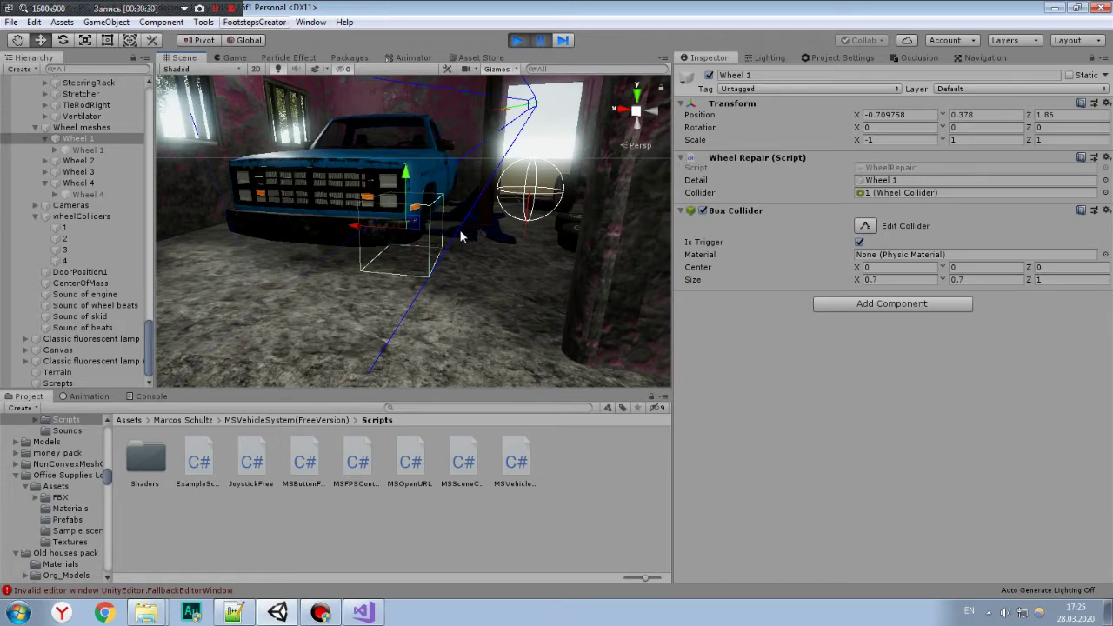
{"action": "mouse_move", "coordinate": [475, 227]}
{"action": "left_mouse_down", "text": "alt"}
{"action": "mouse_move", "coordinate": [507, 181]}
{"action": "mouse_move", "coordinate": [310, 231]}
{"action": "mouse_move", "coordinate": [353, 317]}
{"action": "mouse_move", "coordinate": [339, 284]}
{"action": "left_mouse_up", "text": "alt"}
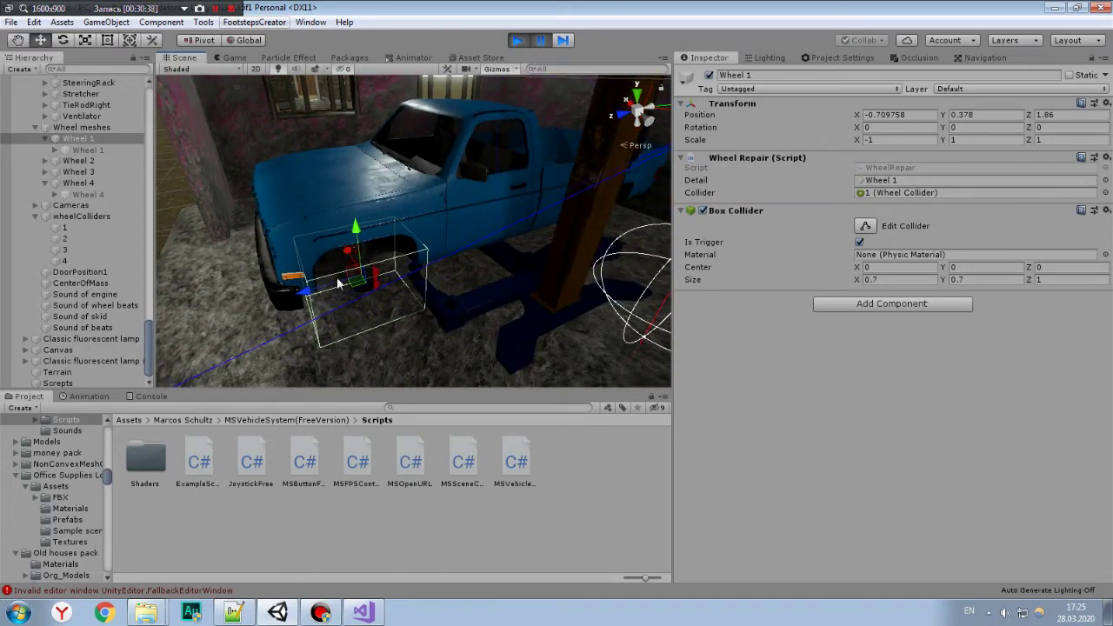
{"action": "right_click_drag", "start_coordinate": [340, 283], "coordinate": [584, 266]}
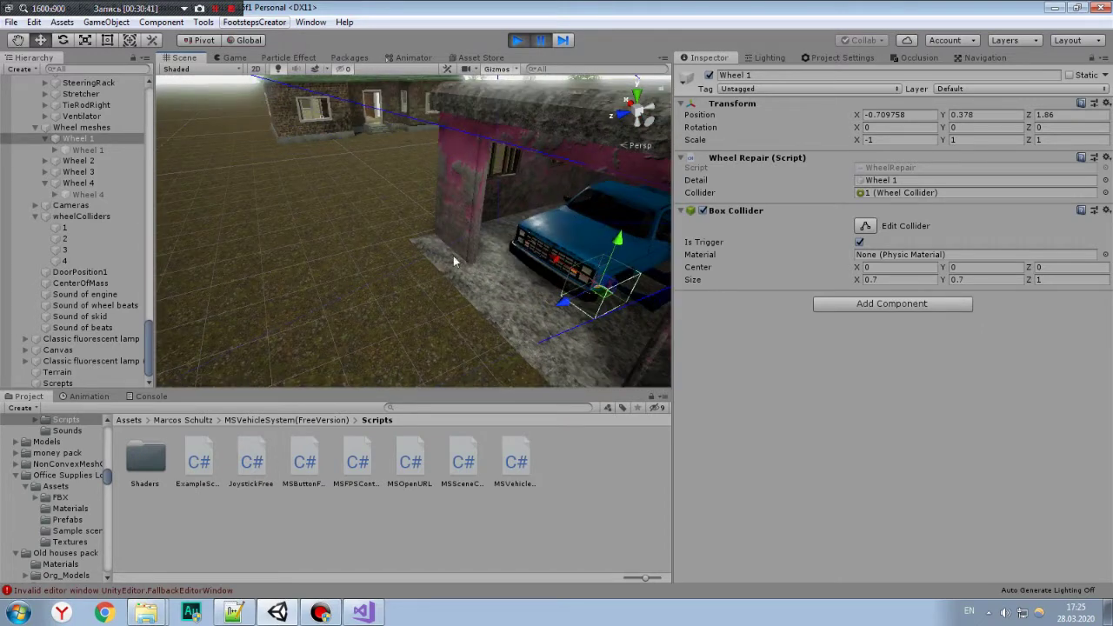
{"action": "left_click_drag", "start_coordinate": [595, 256], "coordinate": [512, 188], "text": "alt"}
{"action": "mouse_move", "coordinate": [512, 188]}
{"action": "middle_mouse_down"}
{"action": "mouse_move", "coordinate": [340, 342]}
{"action": "mouse_move", "coordinate": [548, 226]}
{"action": "middle_mouse_up"}
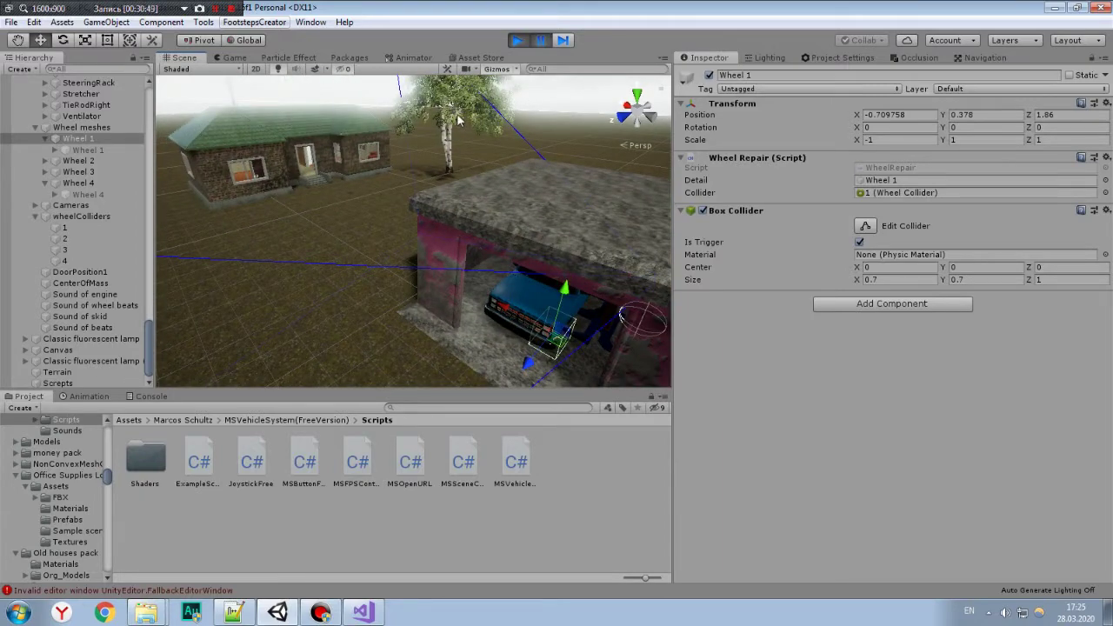
{"action": "scroll", "coordinate": [459, 120], "scroll_direction": "up", "scroll_amount": 3}
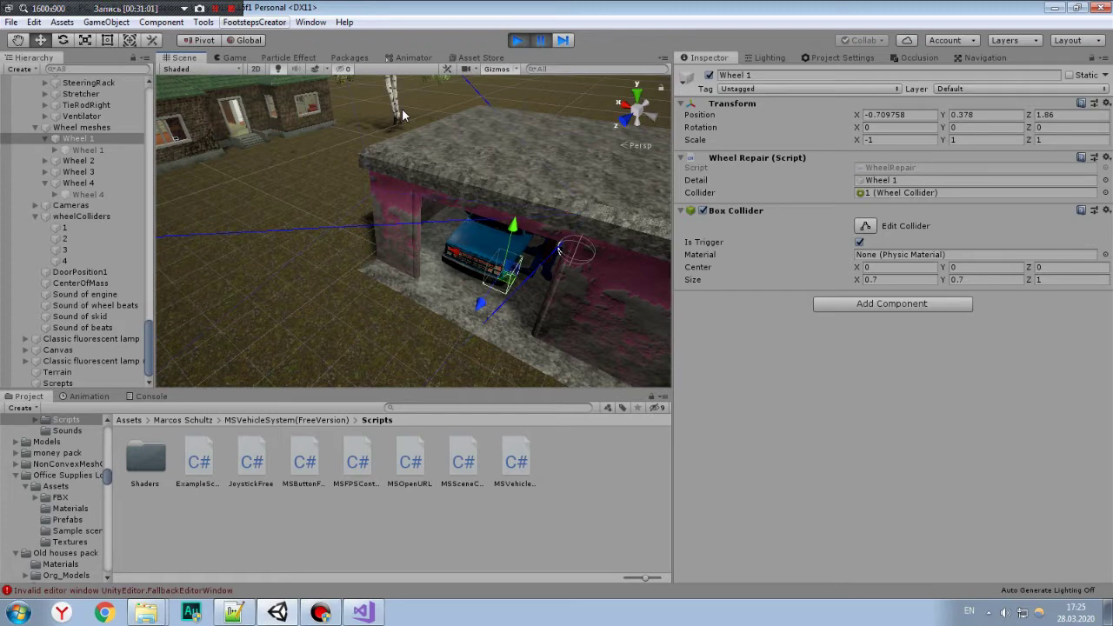
{"action": "key", "text": "f"}
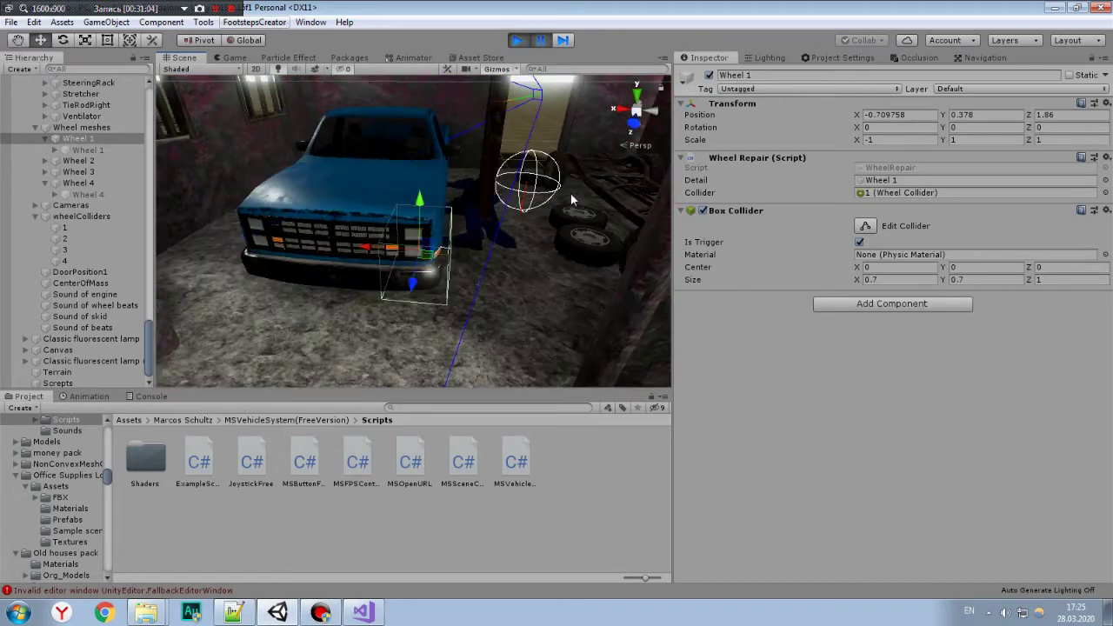
Orbit around the truck's front to view the tyres, pillar and wheel trigger boxes.
{"action": "left_click_drag", "start_coordinate": [570, 194], "coordinate": [541, 204], "text": "alt"}
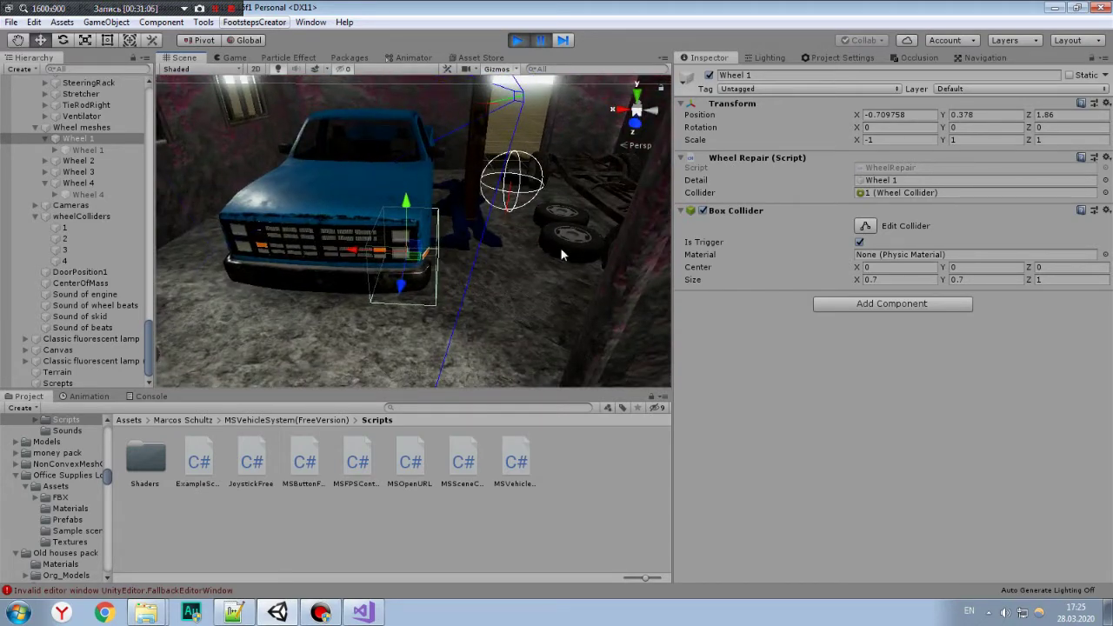
{"action": "mouse_move", "coordinate": [560, 247]}
{"action": "left_mouse_down", "text": "alt"}
{"action": "mouse_move", "coordinate": [269, 187]}
{"action": "mouse_move", "coordinate": [359, 249]}
{"action": "mouse_move", "coordinate": [224, 211]}
{"action": "mouse_move", "coordinate": [580, 260]}
{"action": "mouse_move", "coordinate": [588, 234]}
{"action": "left_mouse_up", "text": "alt"}
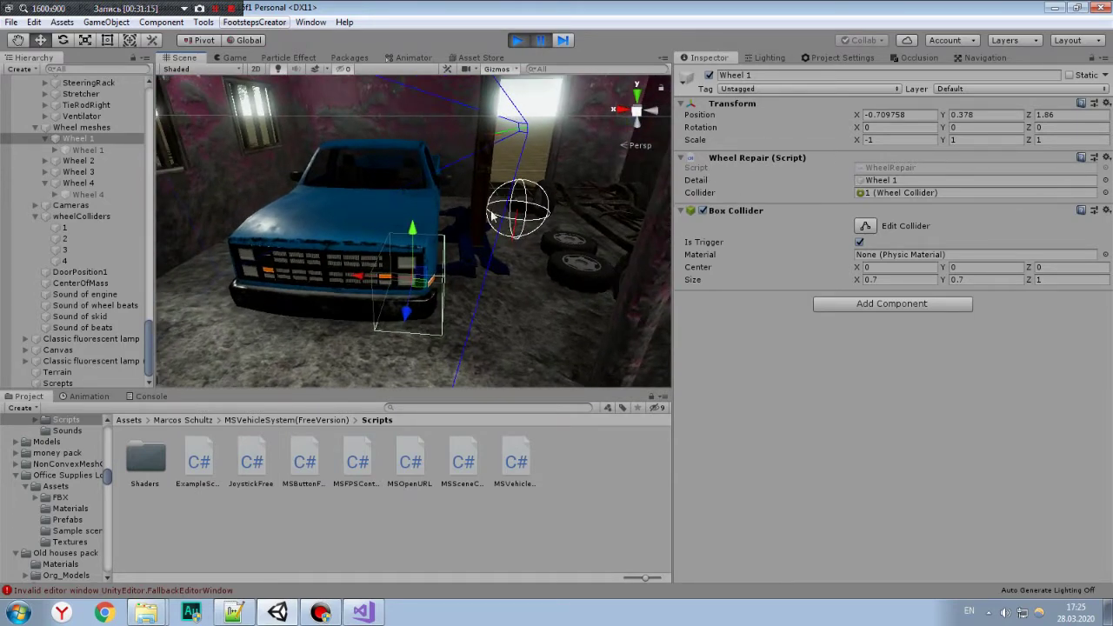
{"action": "scroll", "coordinate": [414, 229], "scroll_direction": "up", "scroll_amount": 3}
{"action": "mouse_move", "coordinate": [414, 229]}
{"action": "left_mouse_down", "text": "alt"}
{"action": "mouse_move", "coordinate": [465, 293]}
{"action": "mouse_move", "coordinate": [405, 294]}
{"action": "left_mouse_up", "text": "alt"}
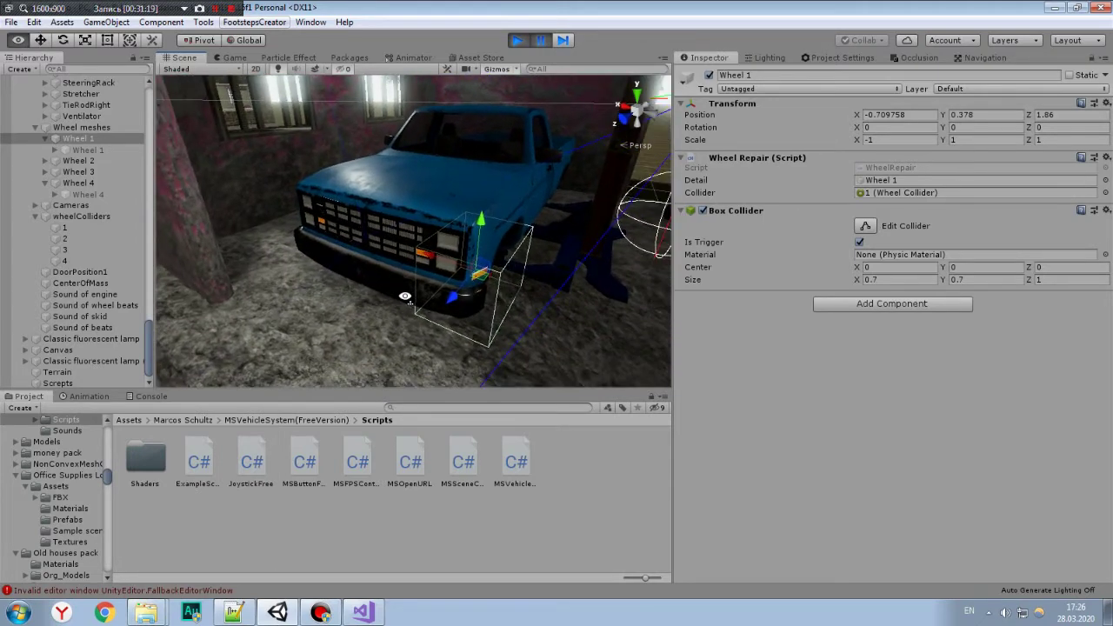
{"action": "left_click_drag", "start_coordinate": [487, 226], "coordinate": [557, 256], "text": "alt"}
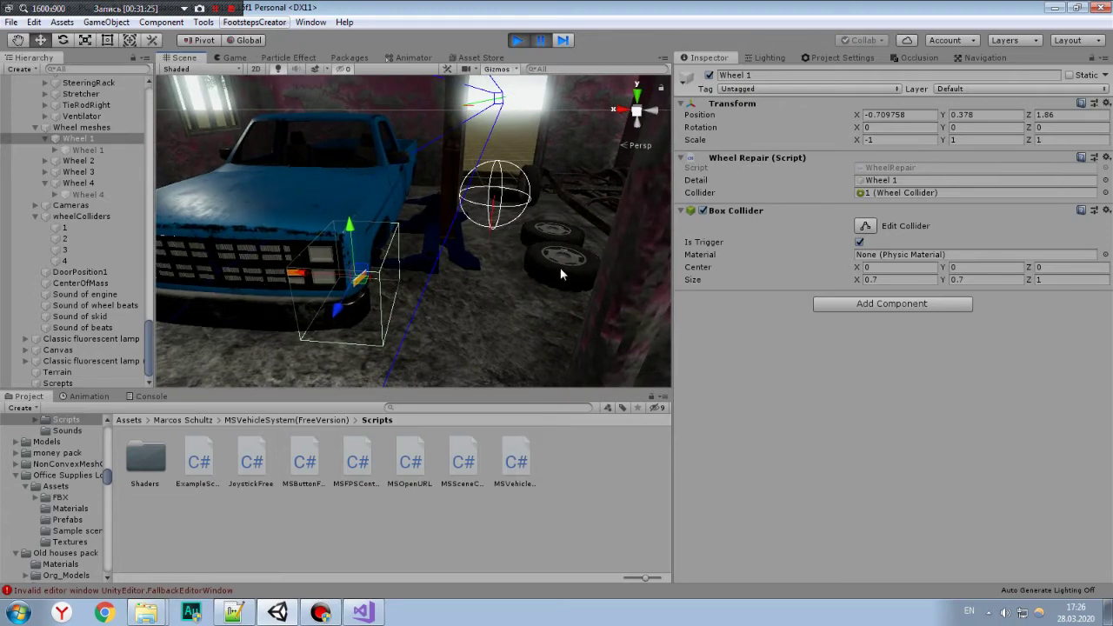
{"action": "left_click_drag", "start_coordinate": [560, 267], "coordinate": [482, 244], "text": "alt"}
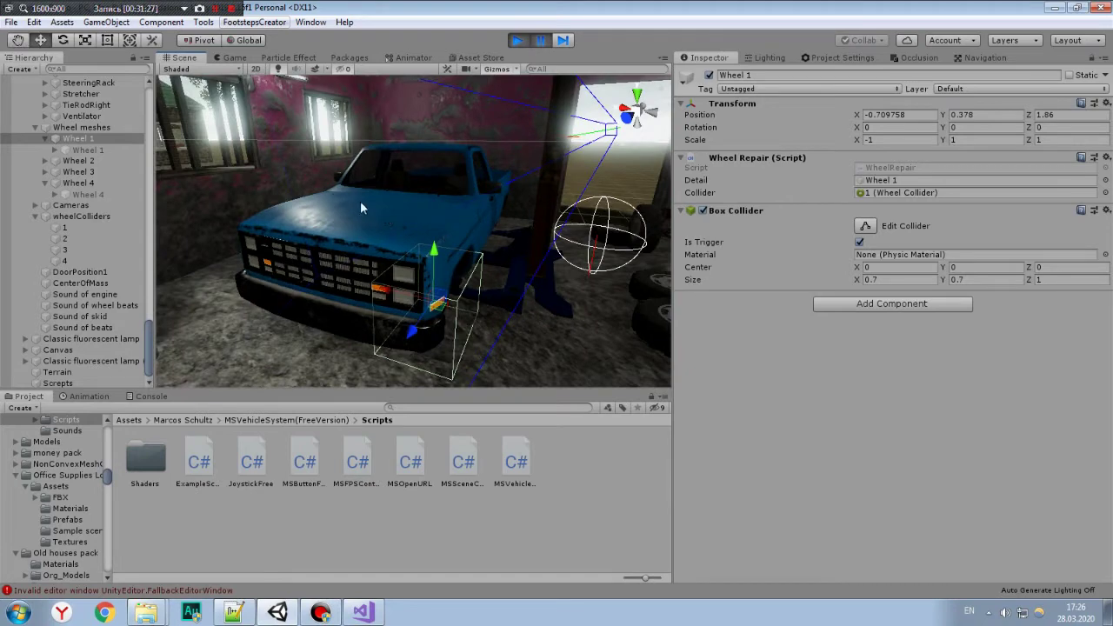
Select Wheel meshes to show all four wheel trigger boxes together.
{"action": "left_click", "coordinate": [80, 127]}
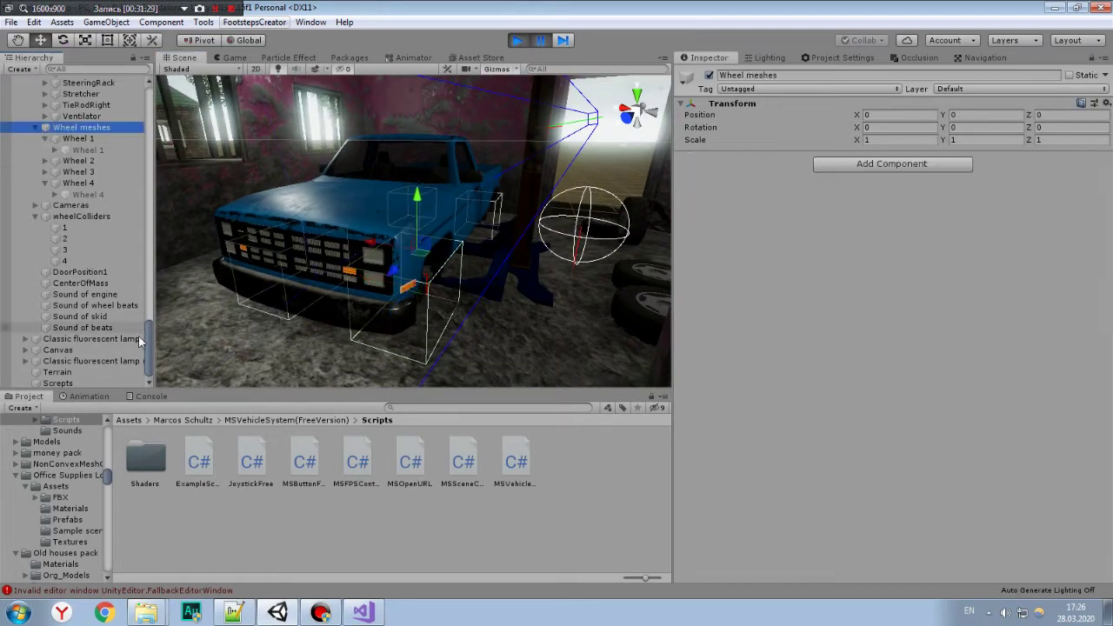
{"action": "scroll", "coordinate": [148, 338], "scroll_direction": "up", "scroll_amount": 1}
{"action": "scroll", "coordinate": [148, 338], "scroll_direction": "up", "scroll_amount": 10}
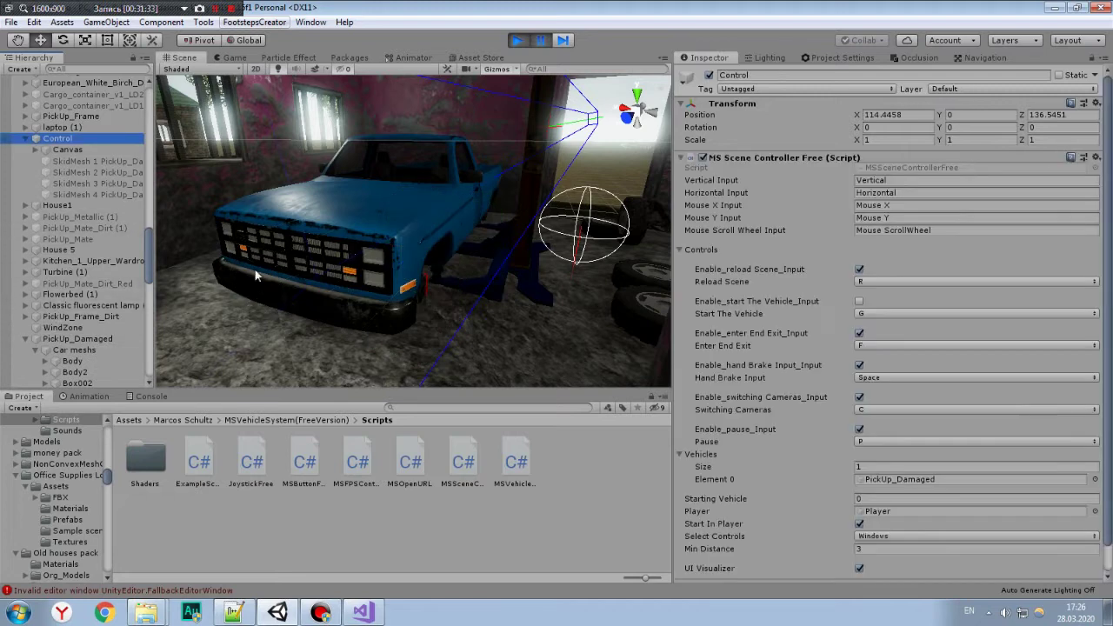
Ping PickUp_Damaged from Control's Vehicles Element 0, then select PickUp_Damaged to list its parts.
{"action": "left_click", "coordinate": [58, 138]}
{"action": "left_click_drag", "start_coordinate": [1111, 208], "coordinate": [1110, 235]}
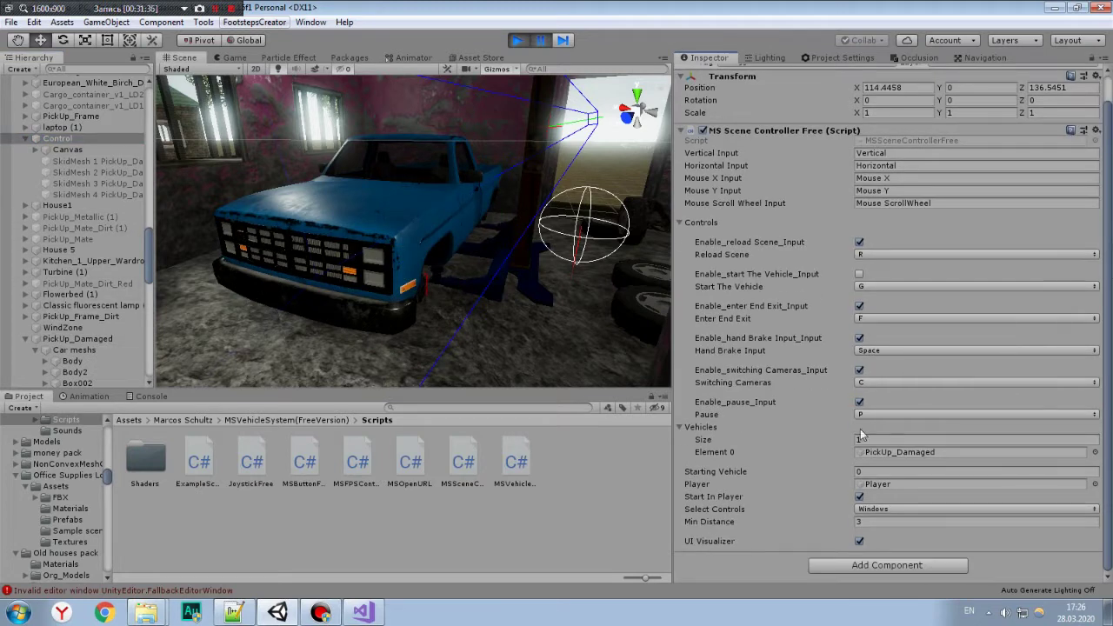
{"action": "left_click", "coordinate": [884, 454]}
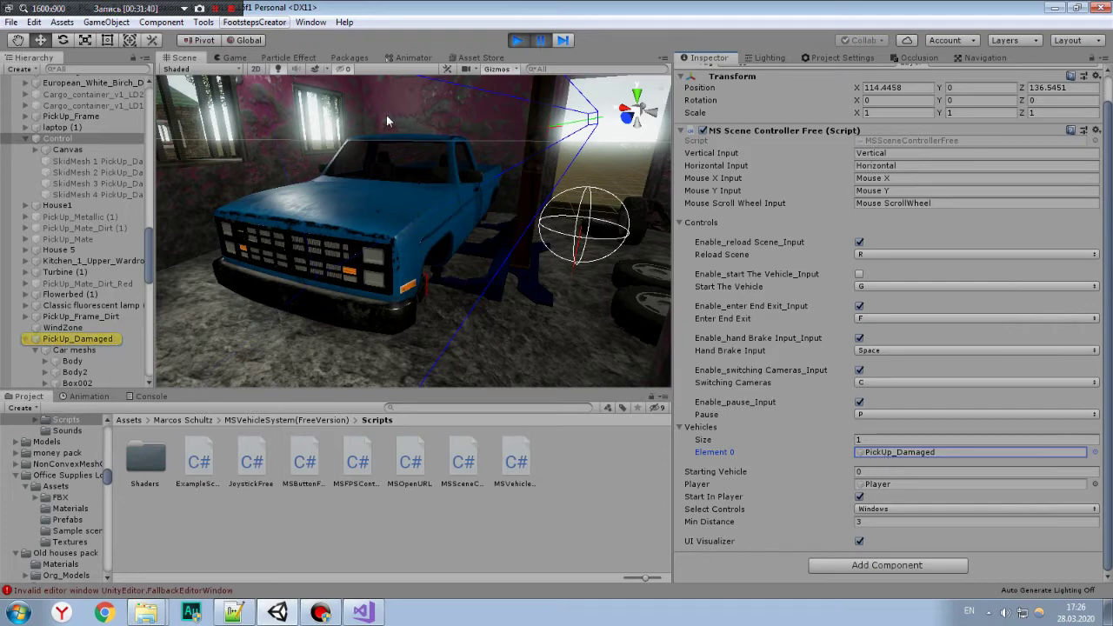
{"action": "left_click", "coordinate": [389, 226]}
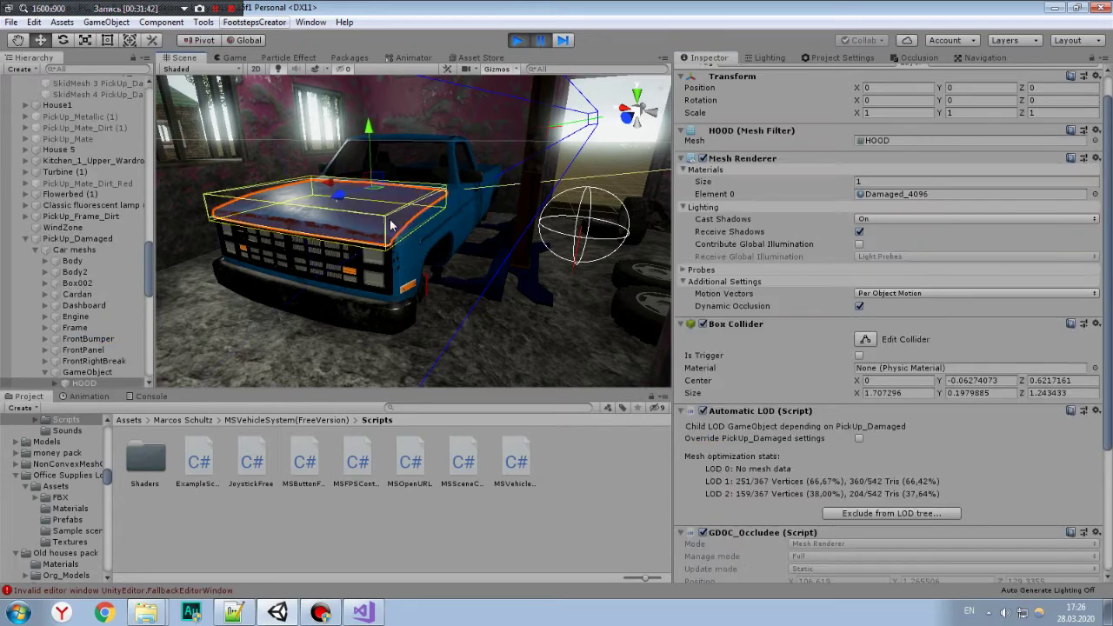
{"action": "left_click", "coordinate": [77, 239]}
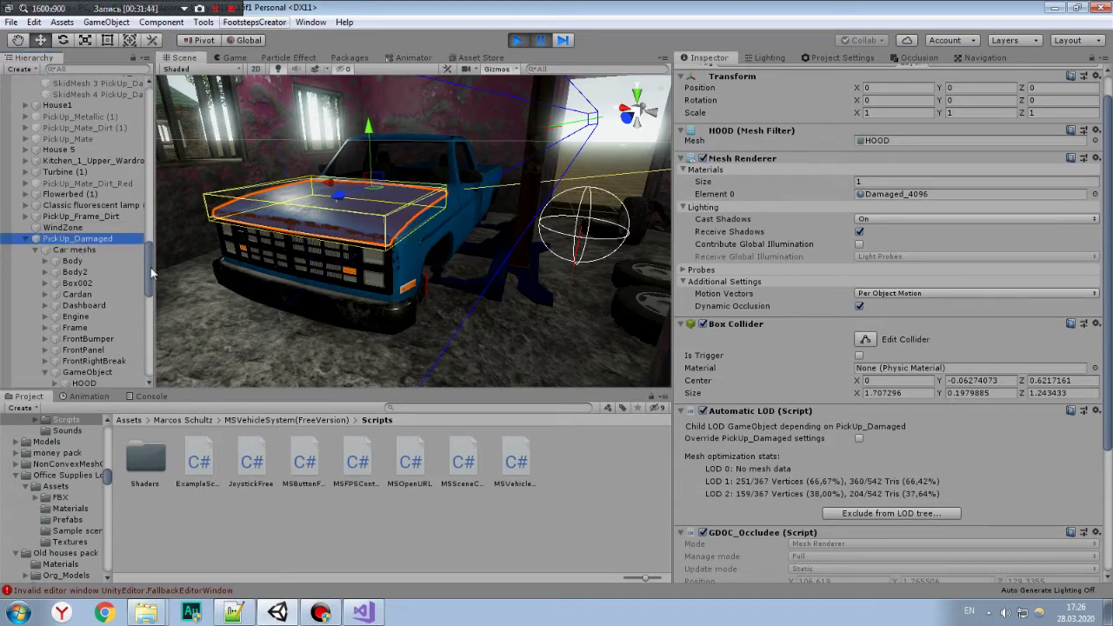
{"action": "scroll", "coordinate": [834, 290], "scroll_direction": "down", "scroll_amount": 10}
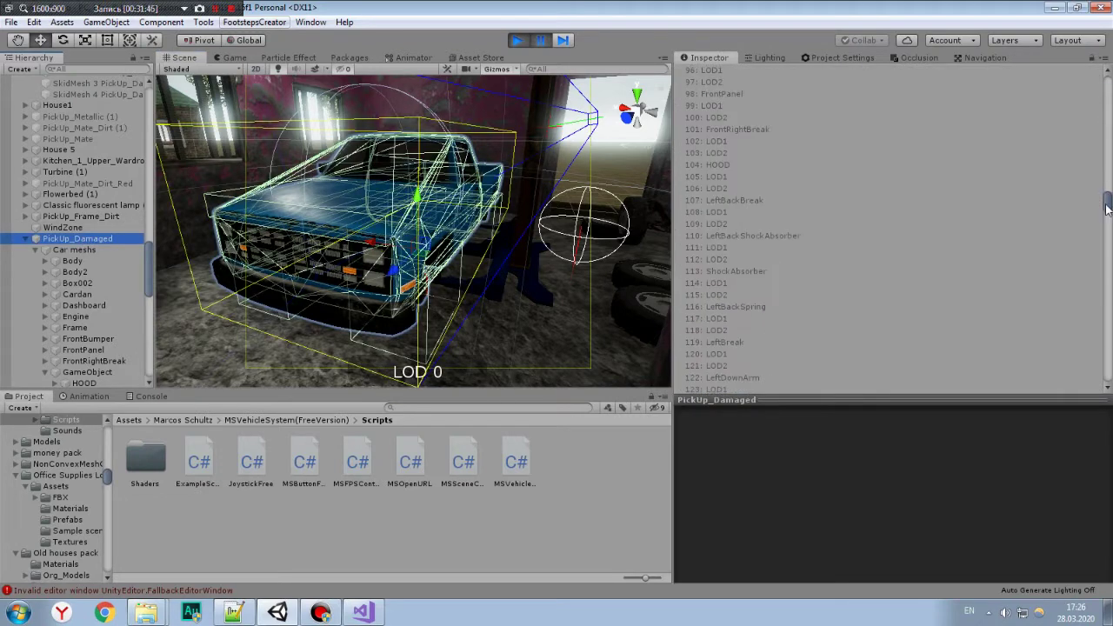
On Control's scene controller, ping the assigned Player and keep Windows as the control scheme.
{"action": "left_click_drag", "start_coordinate": [1108, 201], "coordinate": [802, 233]}
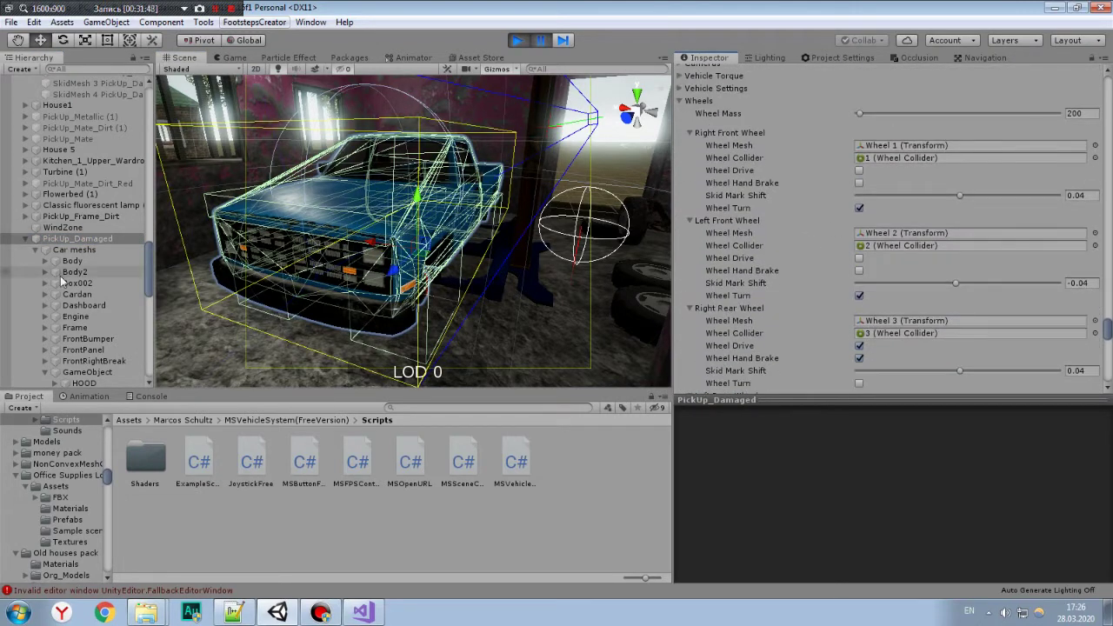
{"action": "scroll", "coordinate": [117, 262], "scroll_direction": "down", "scroll_amount": 10}
{"action": "scroll", "coordinate": [102, 319], "scroll_direction": "up", "scroll_amount": 5}
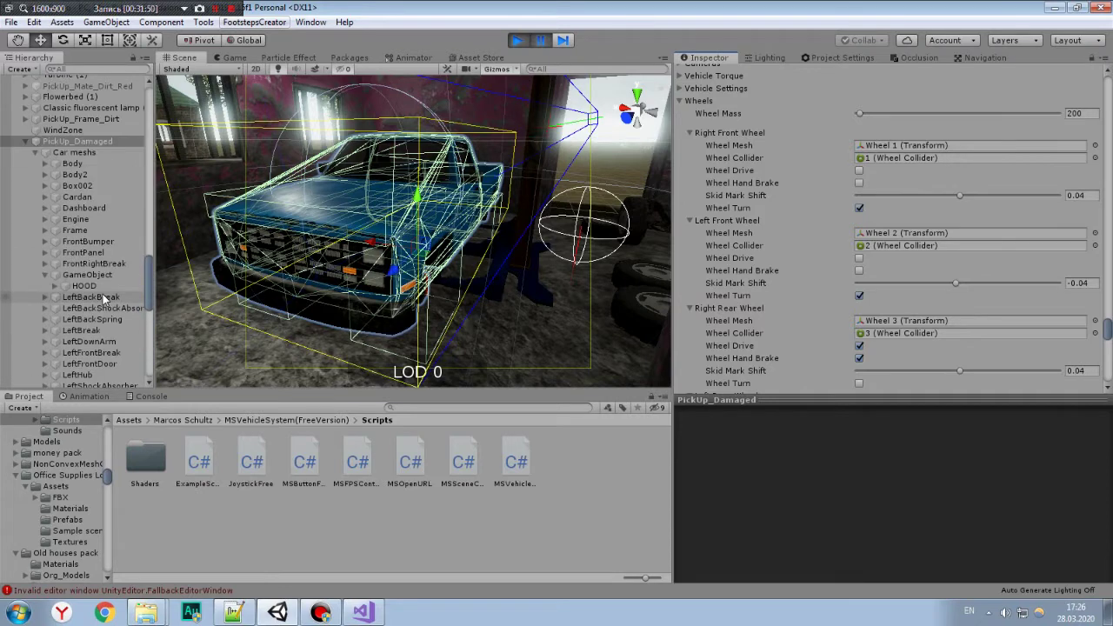
{"action": "scroll", "coordinate": [103, 294], "scroll_direction": "up", "scroll_amount": 5}
{"action": "scroll", "coordinate": [86, 252], "scroll_direction": "up", "scroll_amount": 3}
{"action": "scroll", "coordinate": [73, 196], "scroll_direction": "up", "scroll_amount": 3}
{"action": "left_click", "coordinate": [57, 274]}
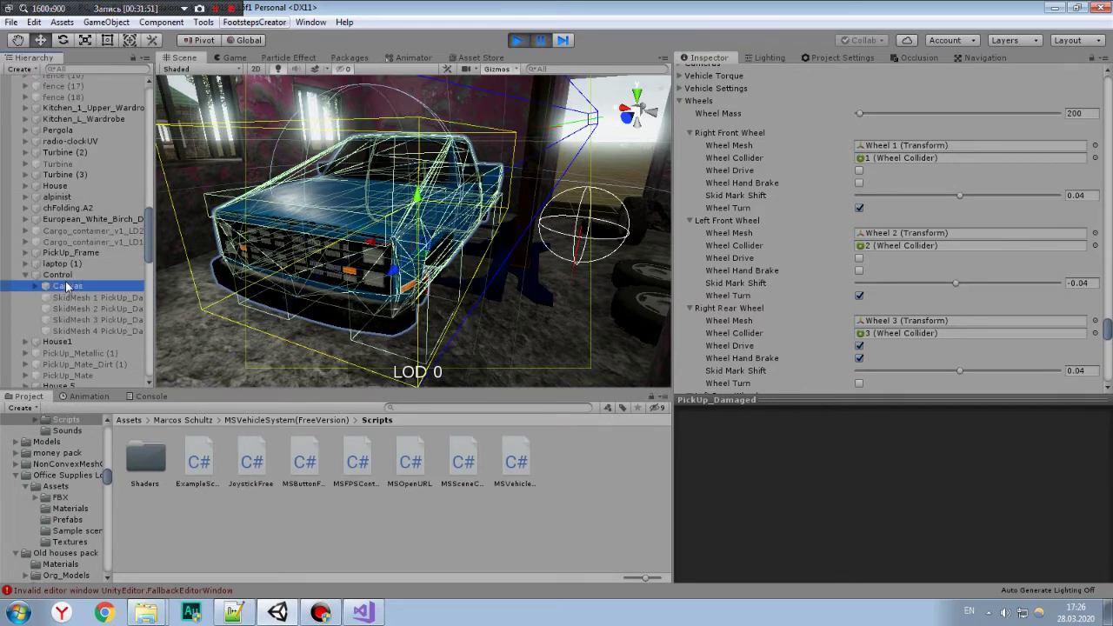
{"action": "scroll", "coordinate": [1061, 426], "scroll_direction": "down", "scroll_amount": 2}
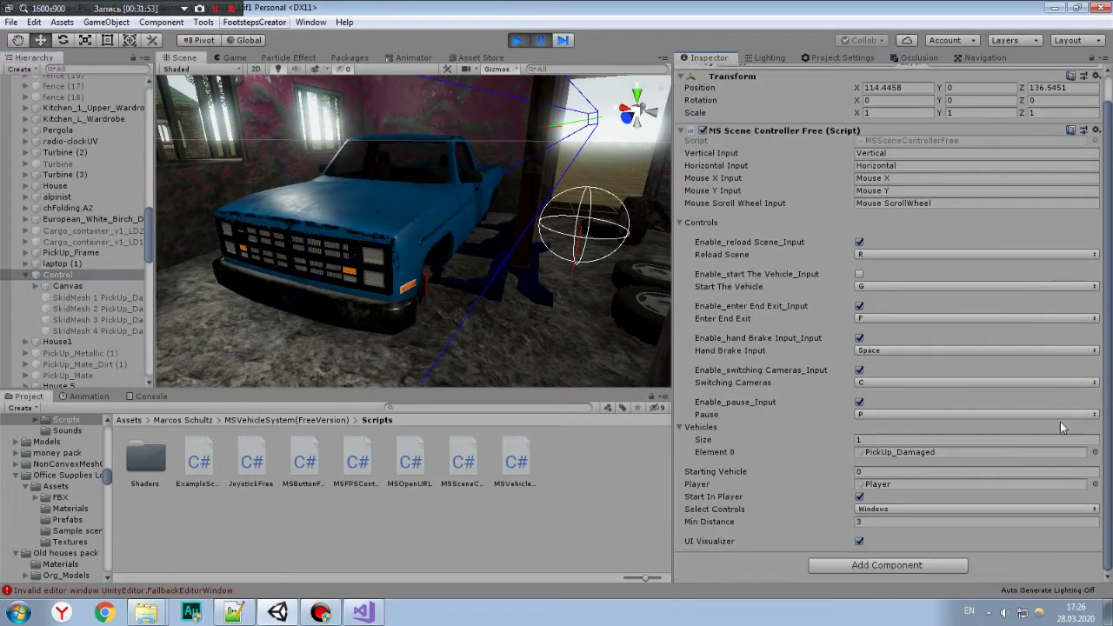
{"action": "left_click", "coordinate": [880, 485]}
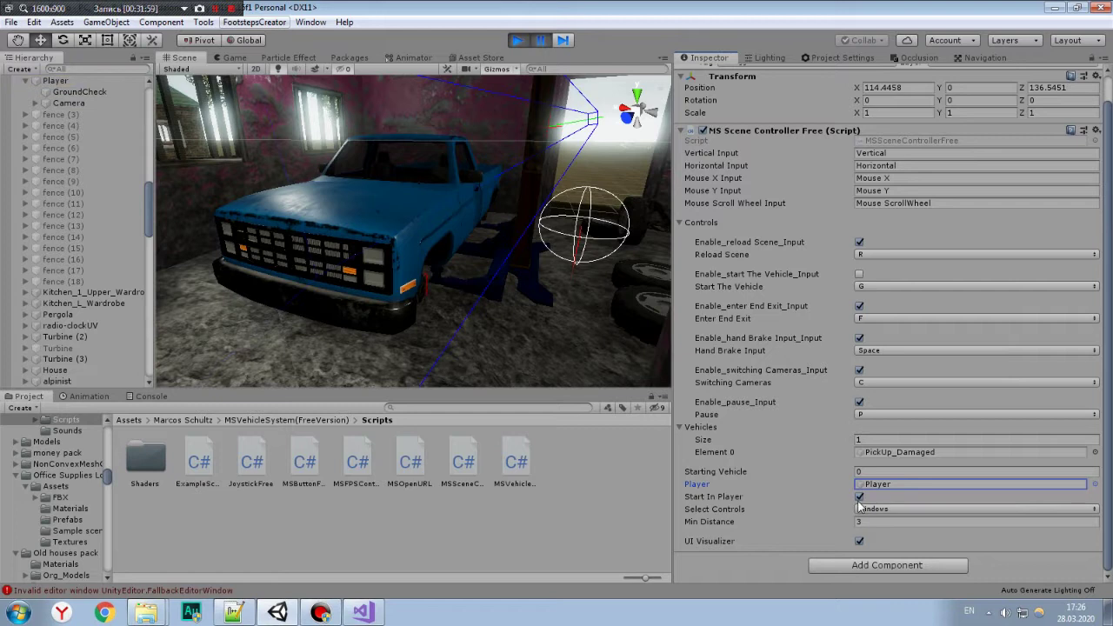
{"action": "left_click", "coordinate": [874, 510]}
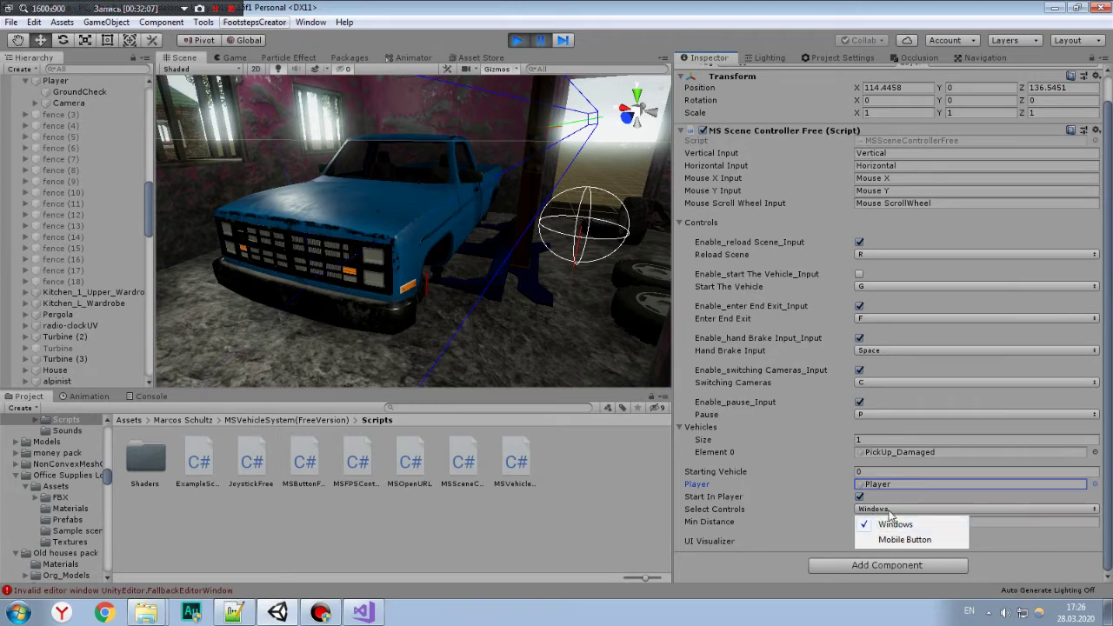
{"action": "left_click", "coordinate": [893, 519]}
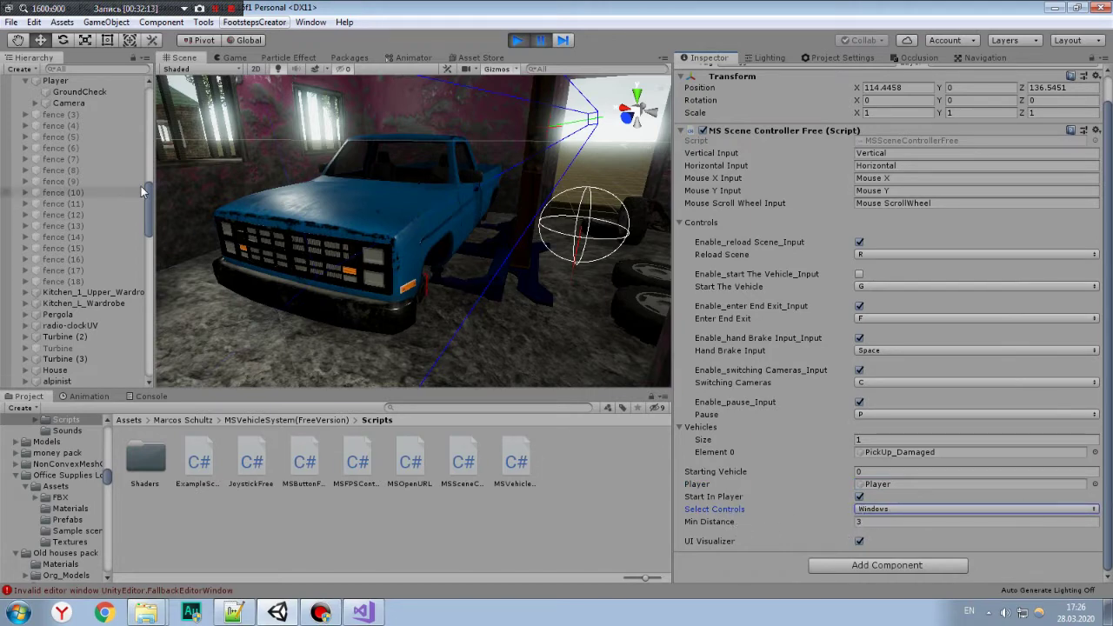
Select the truck's hood, then the DoorPosition1 marker in the Hierarchy.
{"action": "left_click", "coordinate": [349, 218]}
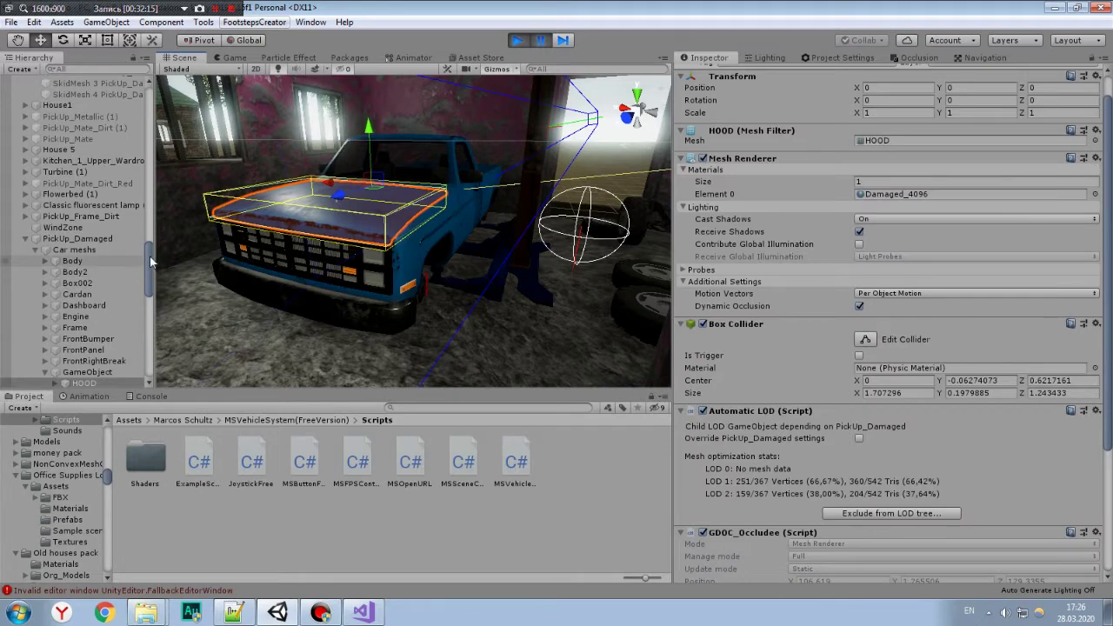
{"action": "mouse_move", "coordinate": [148, 263]}
{"action": "left_mouse_down"}
{"action": "mouse_move", "coordinate": [143, 317]}
{"action": "mouse_move", "coordinate": [146, 228]}
{"action": "mouse_move", "coordinate": [161, 275]}
{"action": "left_mouse_up"}
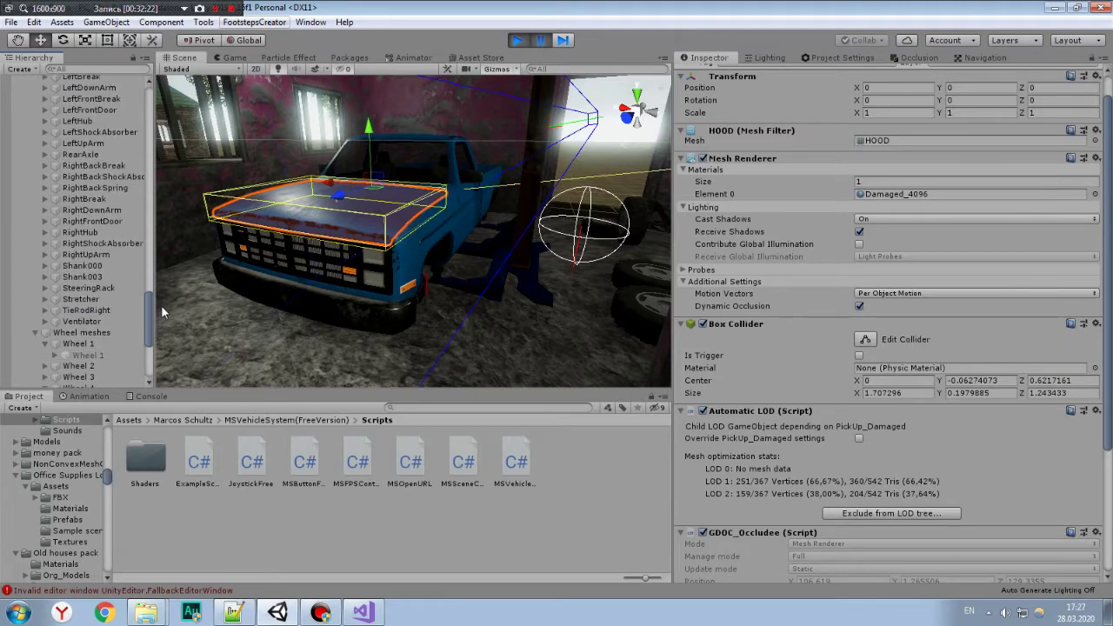
{"action": "left_click_drag", "start_coordinate": [161, 275], "coordinate": [157, 353]}
{"action": "left_click", "coordinate": [94, 276]}
Frame DoorPosition1 and orbit and pan across the garage's left and right walls.
{"action": "key", "text": "f"}
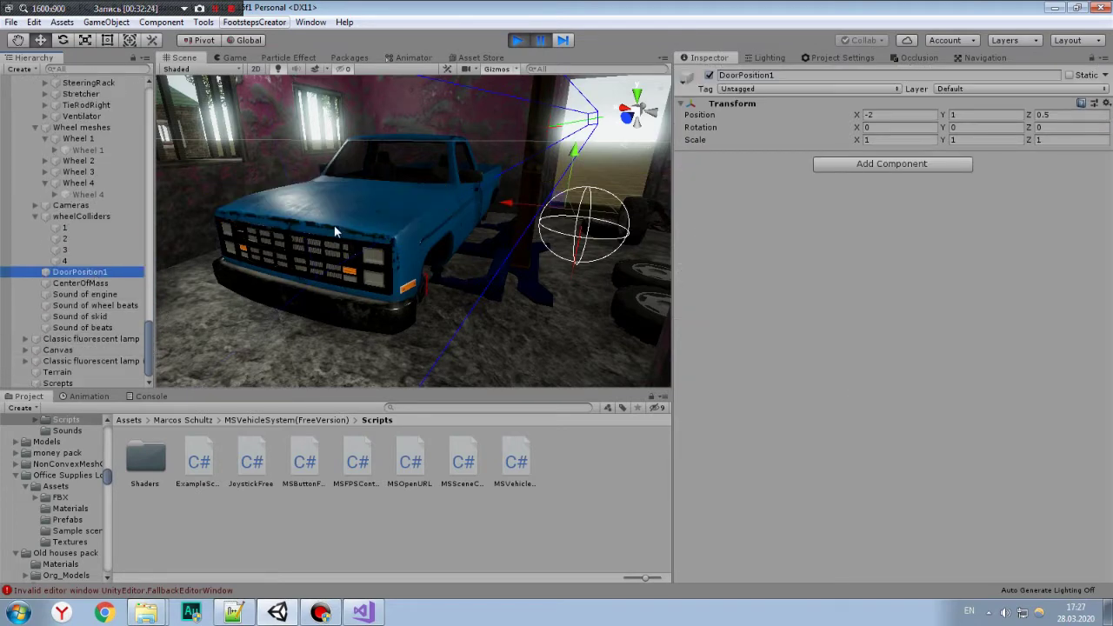
{"action": "mouse_move", "coordinate": [334, 224]}
{"action": "right_mouse_down"}
{"action": "mouse_move", "coordinate": [459, 229]}
{"action": "mouse_move", "coordinate": [344, 250]}
{"action": "right_mouse_up"}
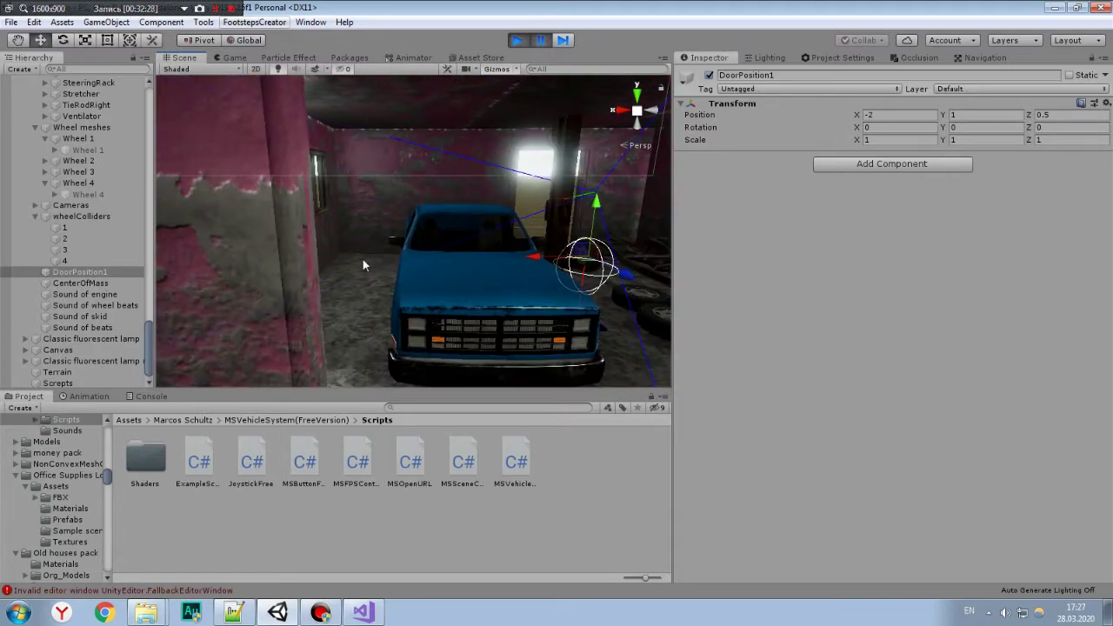
{"action": "left_click", "coordinate": [102, 272]}
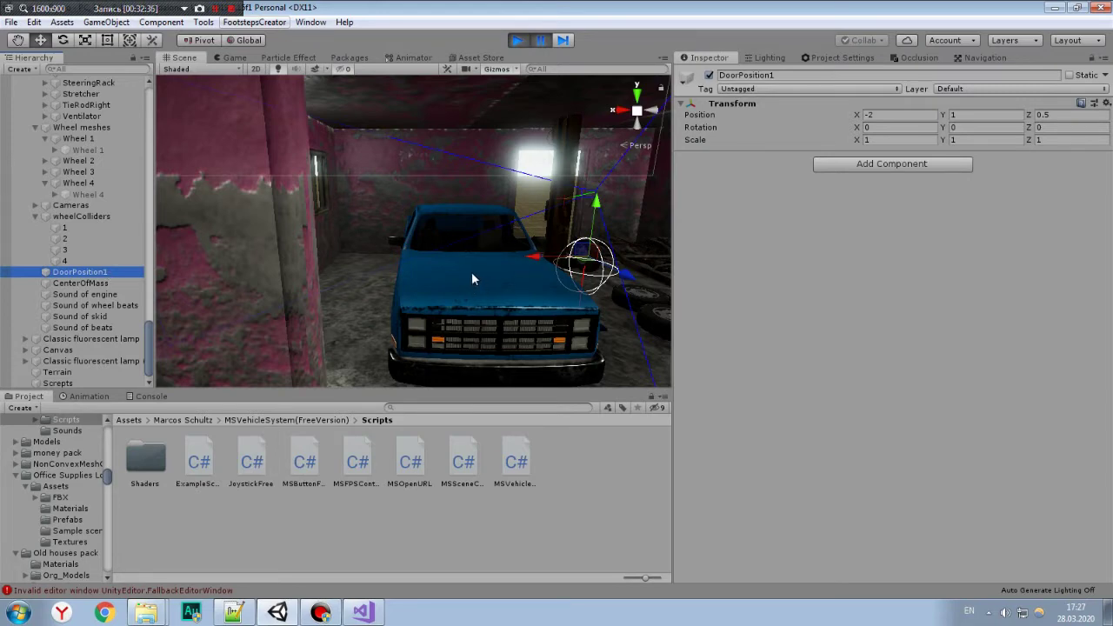
{"action": "middle_click_drag", "start_coordinate": [471, 272], "coordinate": [376, 269]}
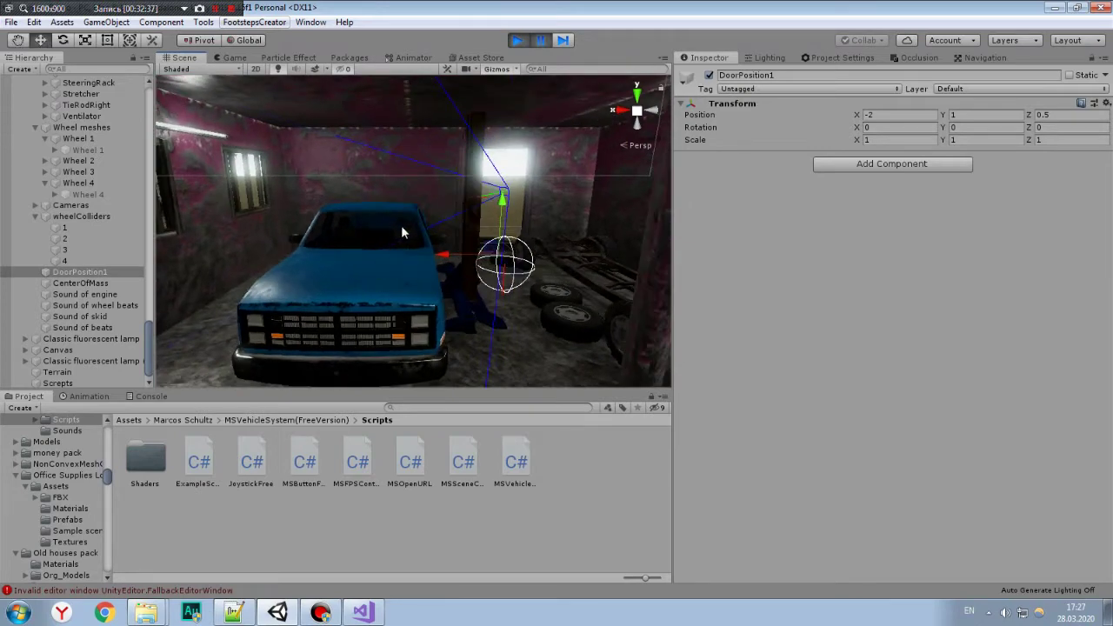
{"action": "right_click_drag", "start_coordinate": [399, 229], "coordinate": [356, 279]}
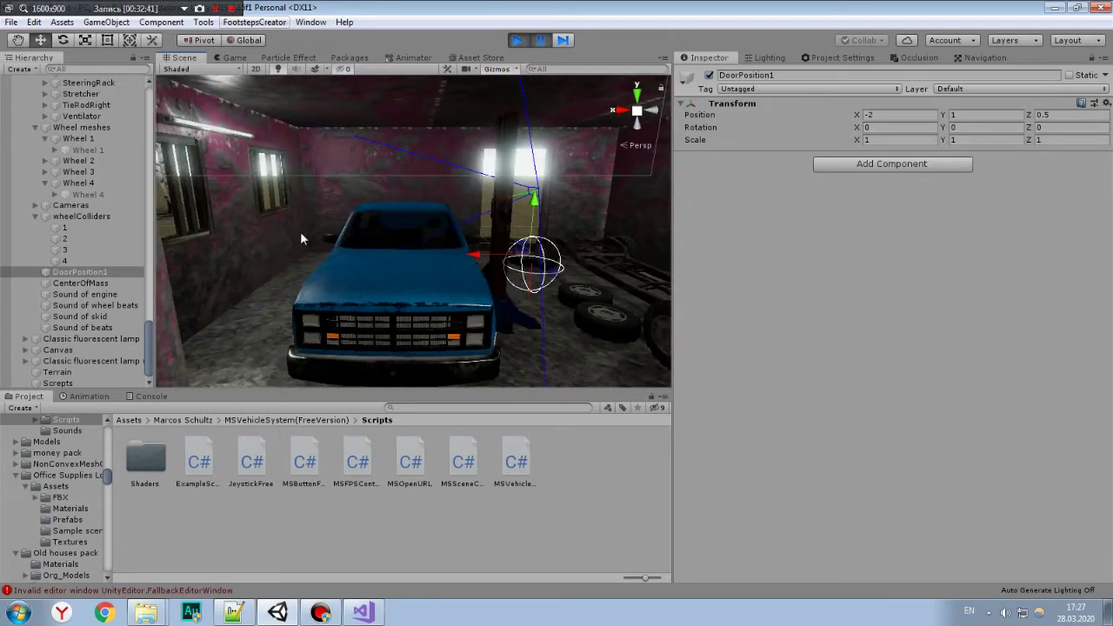
{"action": "right_click_drag", "start_coordinate": [304, 199], "coordinate": [315, 230]}
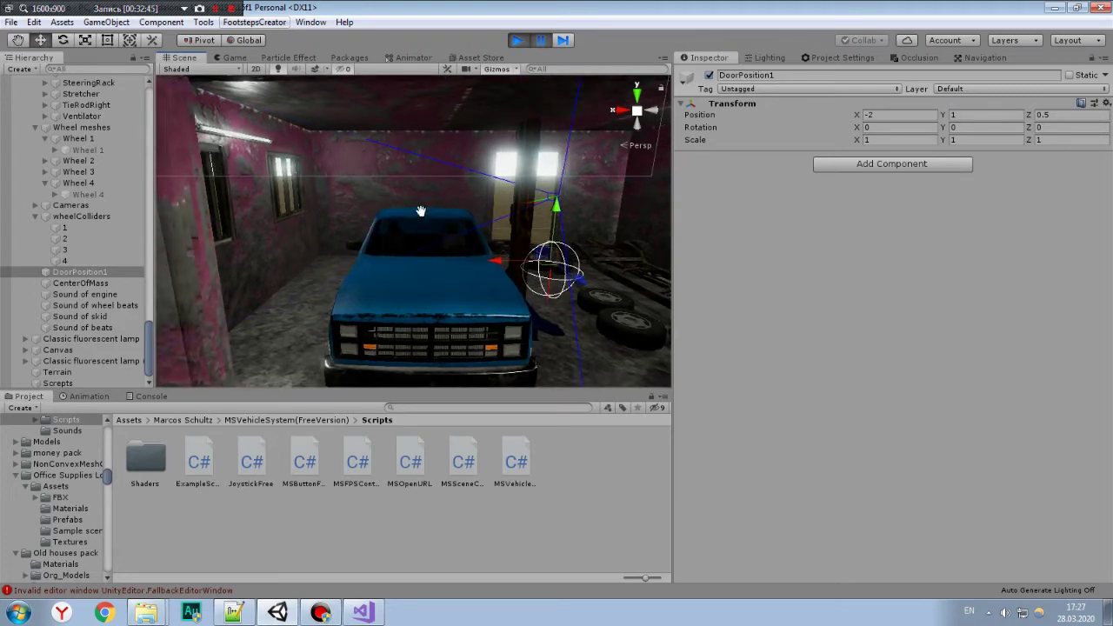
{"action": "right_click_drag", "start_coordinate": [463, 255], "coordinate": [448, 266]}
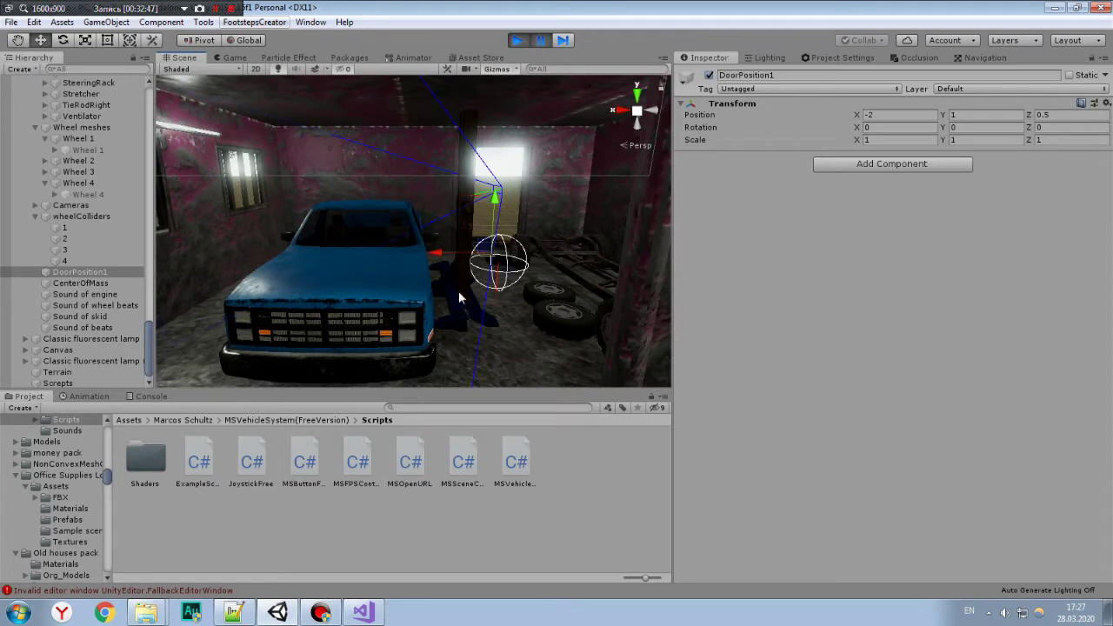
Select the Control object to show its MS Scene Controller Free settings.
{"action": "left_click", "coordinate": [87, 275]}
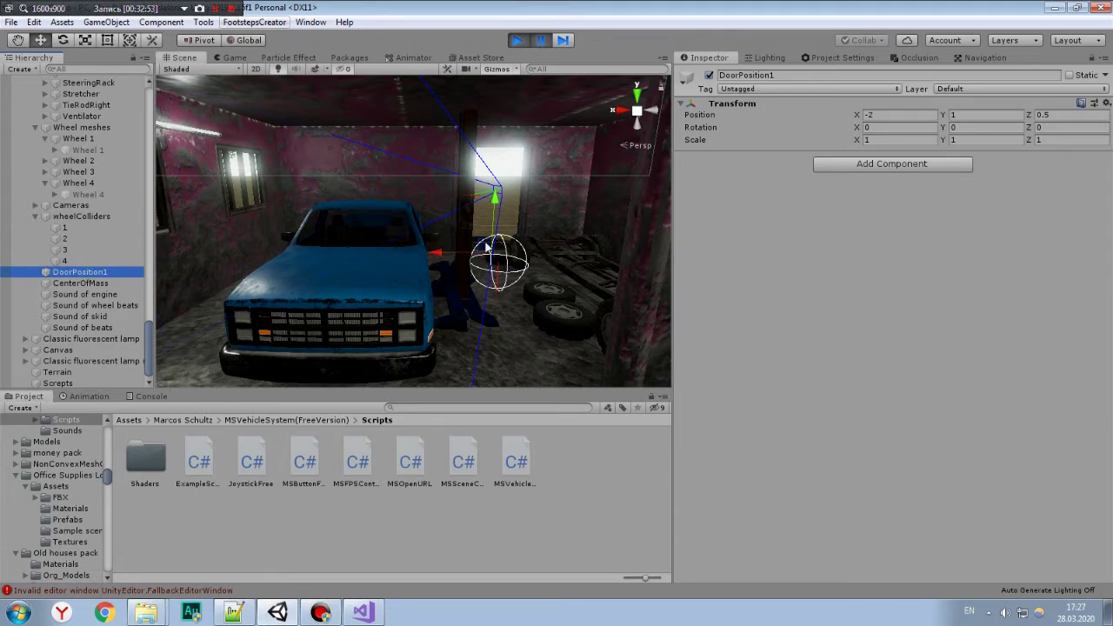
{"action": "left_click_drag", "start_coordinate": [148, 348], "coordinate": [144, 232]}
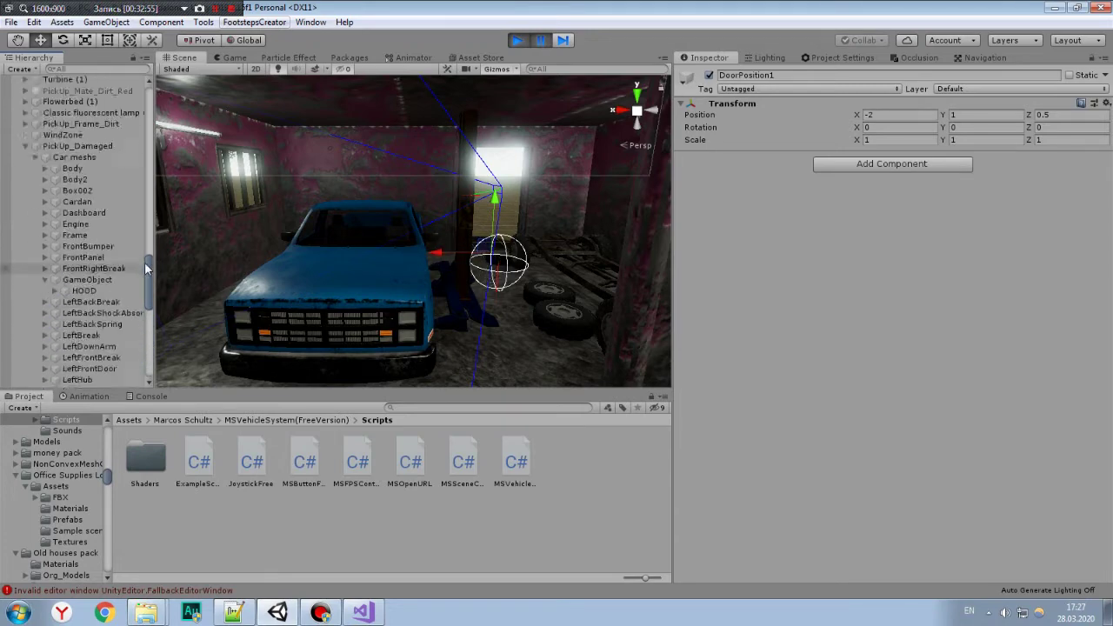
{"action": "left_click", "coordinate": [91, 218]}
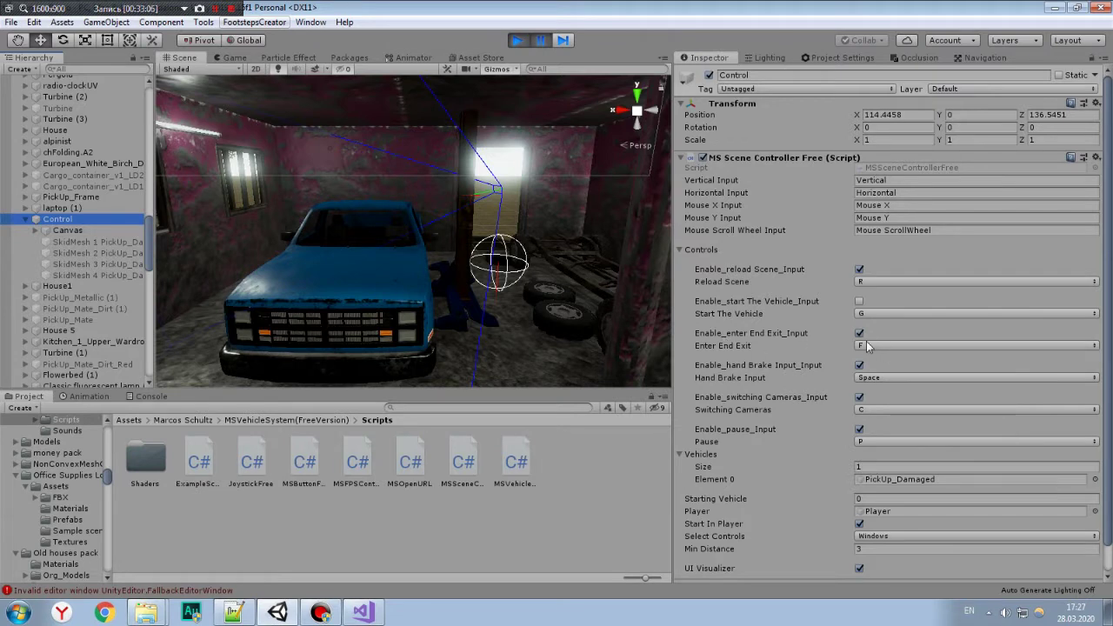
Toggle Enable_reload Scene_Input off and back on, and confirm the Start The Vehicle key stays G.
{"action": "left_click", "coordinate": [860, 270]}
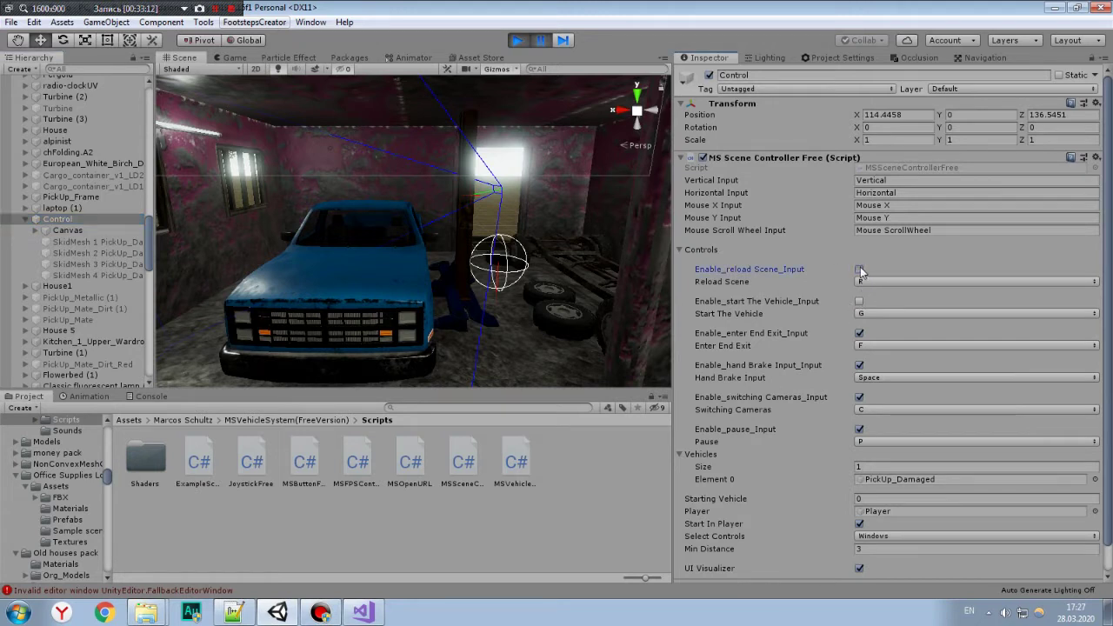
{"action": "left_click", "coordinate": [860, 269]}
{"action": "left_click", "coordinate": [859, 269]}
{"action": "left_click", "coordinate": [872, 315]}
{"action": "left_click", "coordinate": [853, 331]}
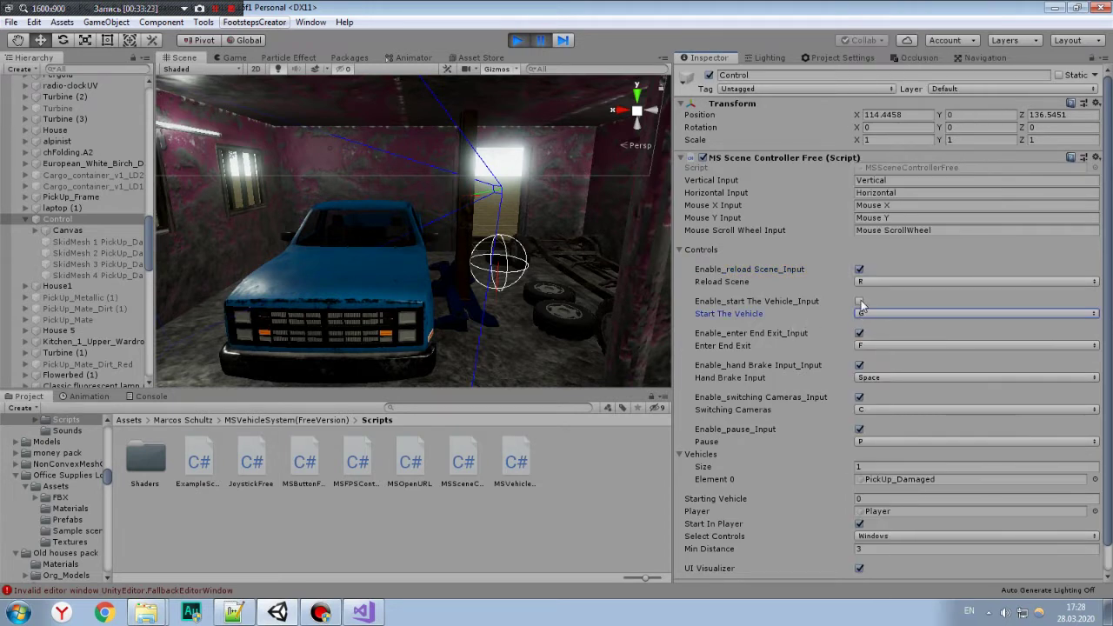
Orbit around the truck's front and left side, then disable the start-the-vehicle input.
{"action": "scroll", "coordinate": [539, 207], "scroll_direction": "up", "scroll_amount": 5}
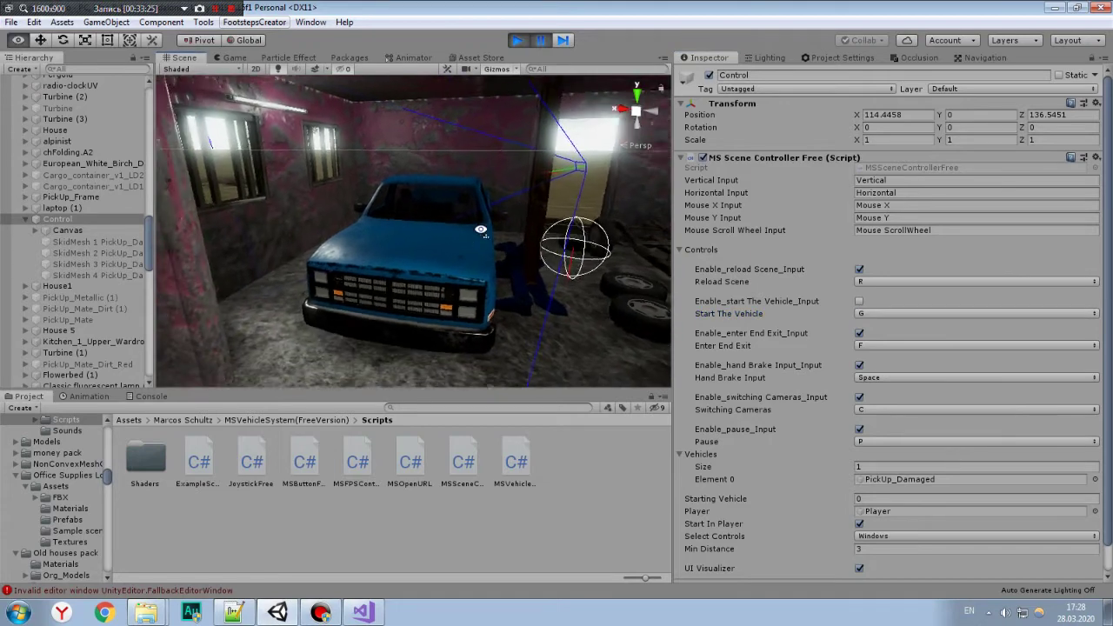
{"action": "middle_click_drag", "start_coordinate": [451, 227], "coordinate": [397, 244]}
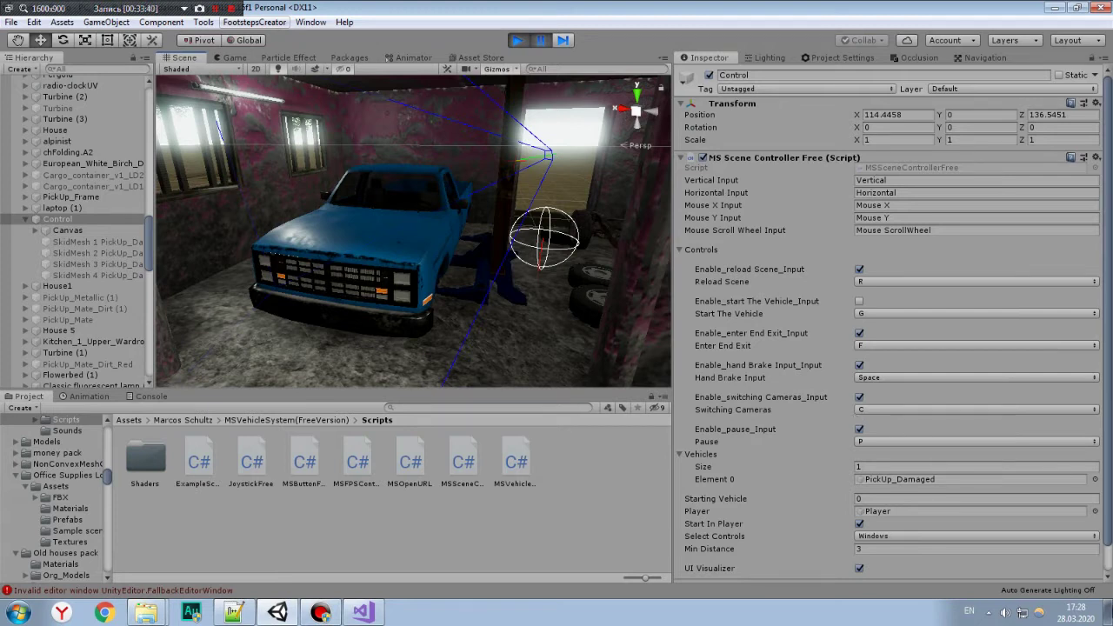
{"action": "left_click_drag", "start_coordinate": [623, 272], "coordinate": [525, 232], "text": "alt"}
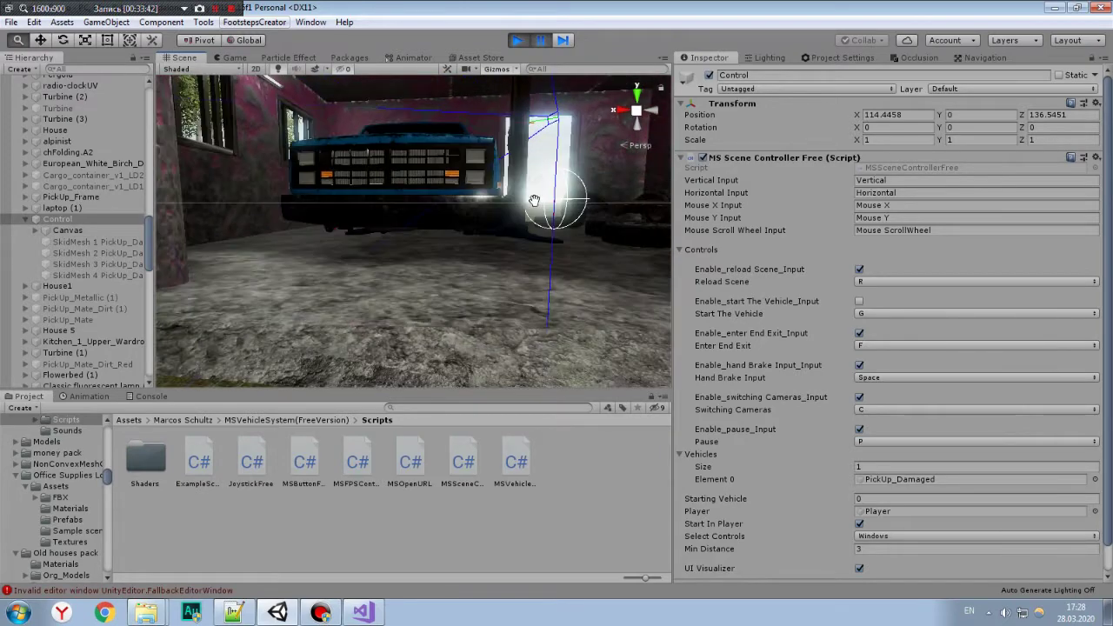
{"action": "scroll", "coordinate": [525, 231], "scroll_direction": "up", "scroll_amount": 5}
{"action": "scroll", "coordinate": [512, 251], "scroll_direction": "down", "scroll_amount": 5}
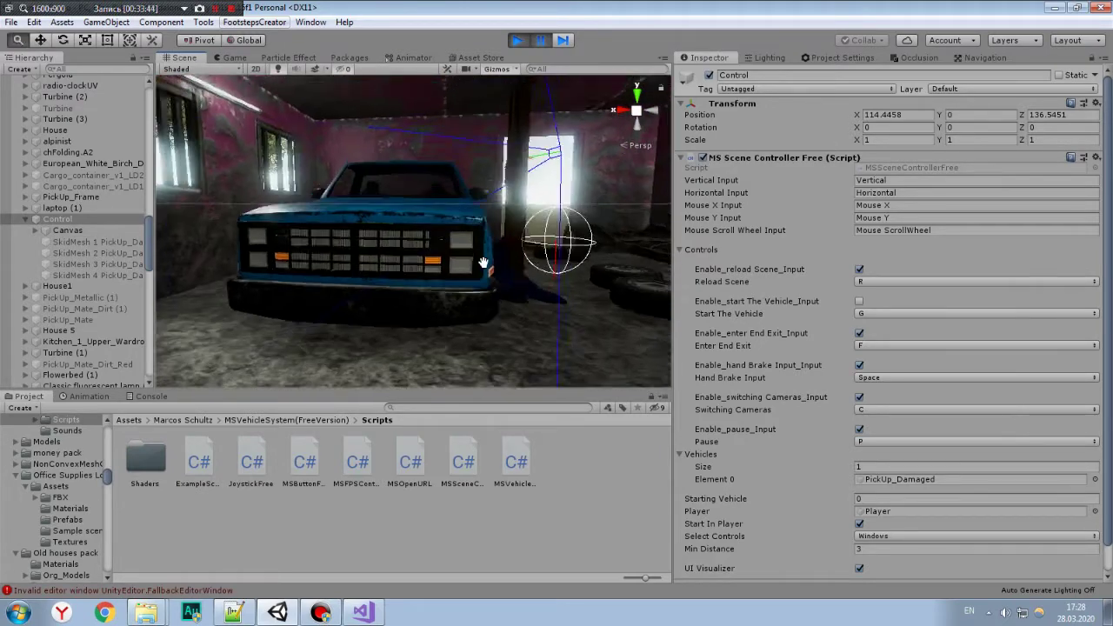
{"action": "left_click_drag", "start_coordinate": [511, 251], "coordinate": [565, 270], "text": "alt"}
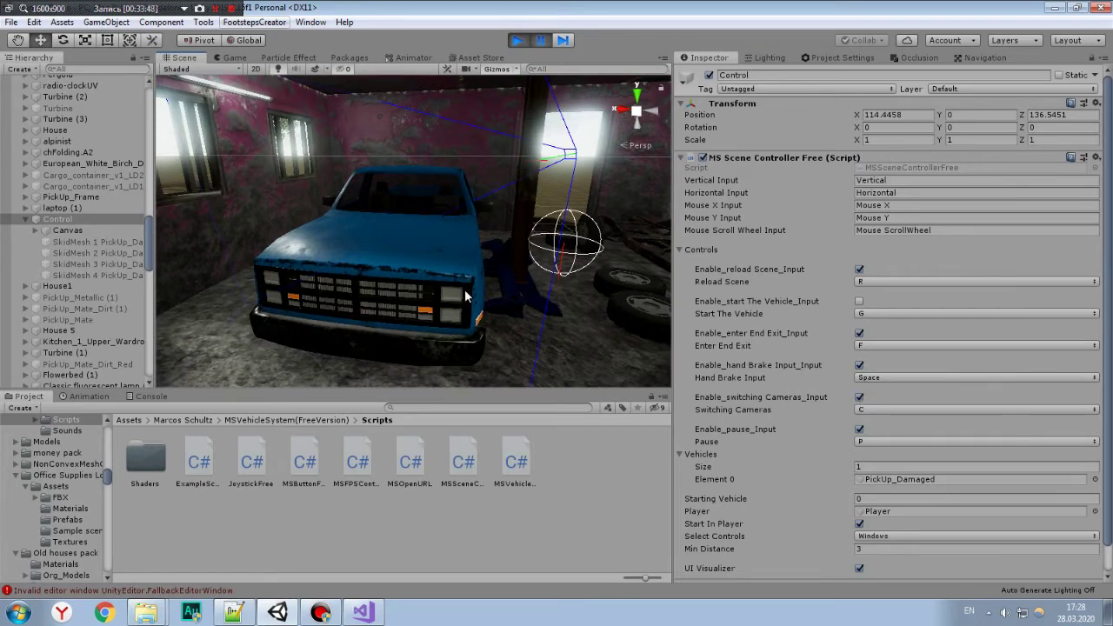
{"action": "left_click_drag", "start_coordinate": [434, 229], "coordinate": [422, 229], "text": "alt"}
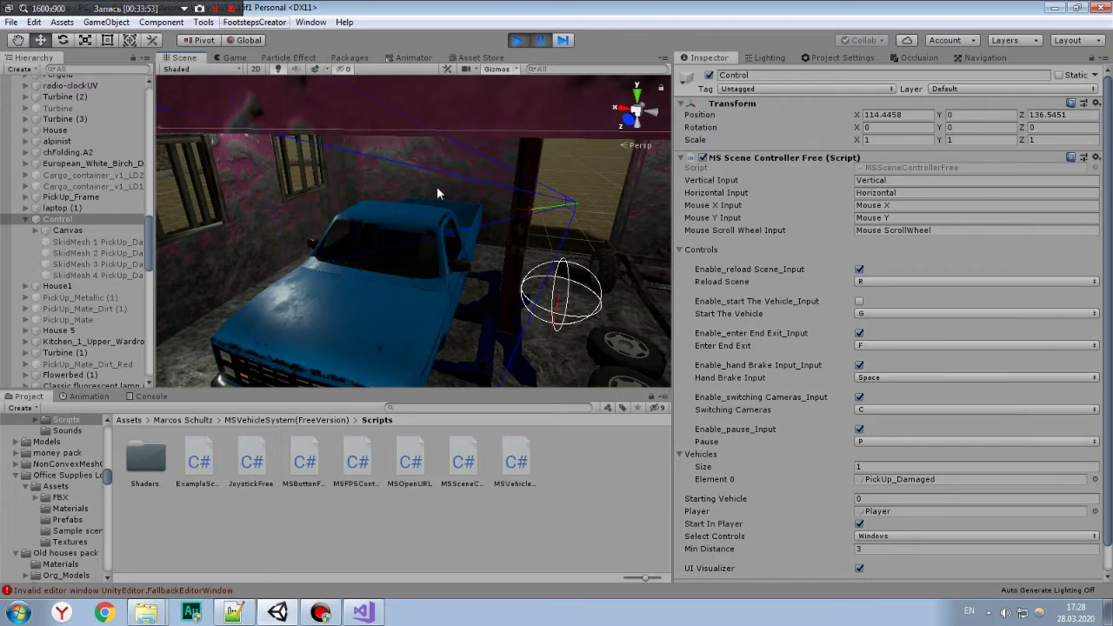
{"action": "mouse_move", "coordinate": [441, 212]}
{"action": "left_mouse_down", "text": "alt"}
{"action": "mouse_move", "coordinate": [473, 272]}
{"action": "mouse_move", "coordinate": [490, 269]}
{"action": "left_mouse_up", "text": "alt"}
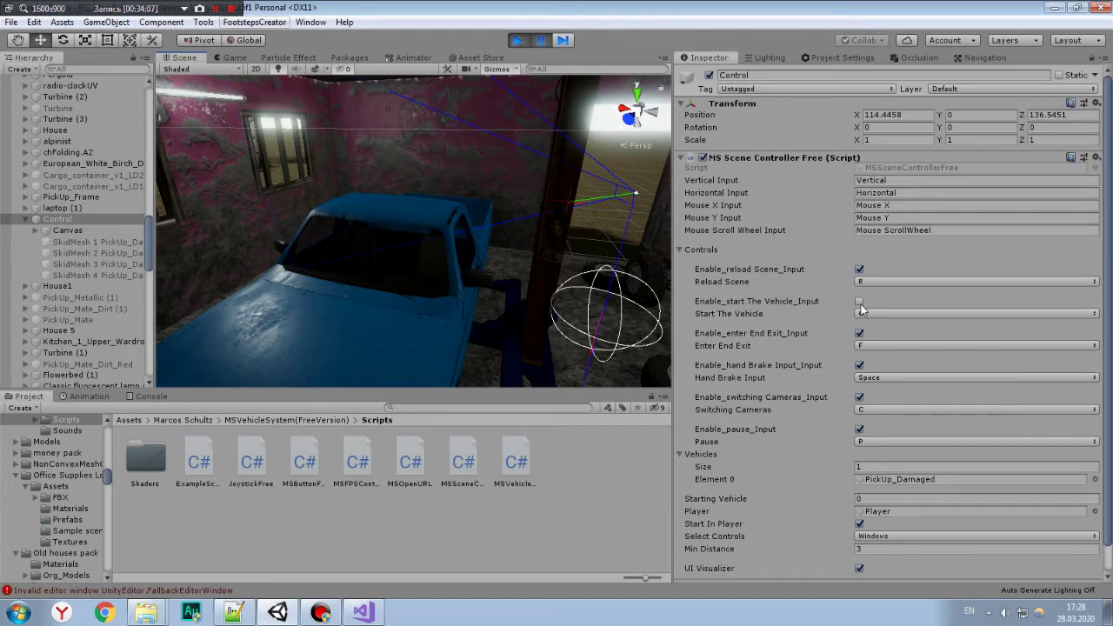
{"action": "left_click", "coordinate": [859, 302]}
{"action": "right_click_drag", "start_coordinate": [409, 263], "coordinate": [446, 248]}
Select the hood's parent object, the one carrying the door script, in the Hierarchy.
{"action": "left_click", "coordinate": [439, 269]}
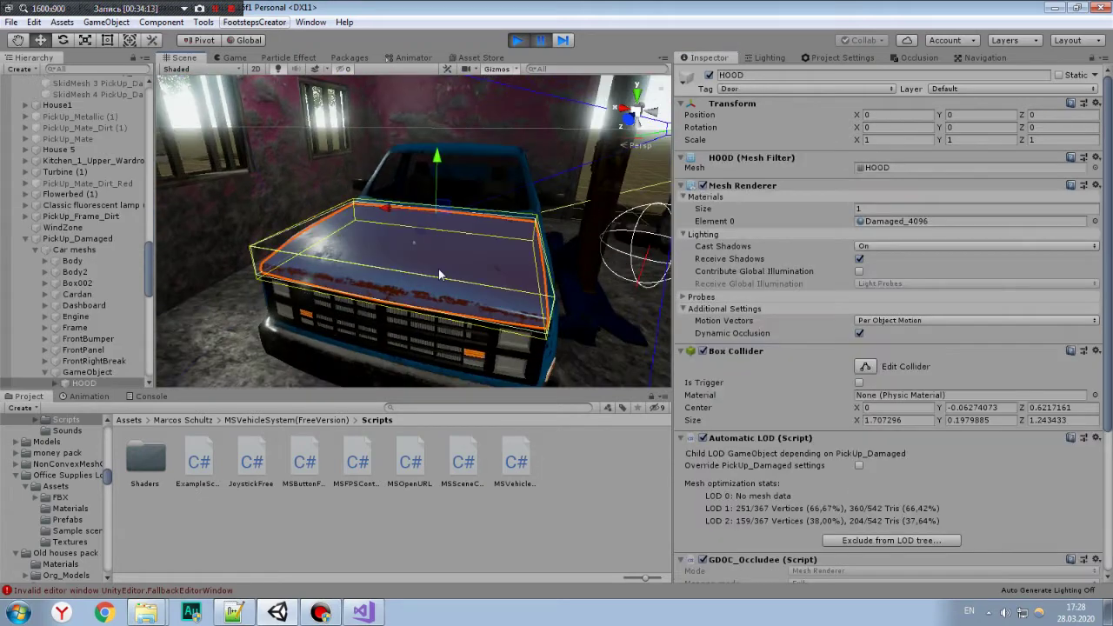
{"action": "scroll", "coordinate": [887, 331], "scroll_direction": "down", "scroll_amount": 5}
{"action": "scroll", "coordinate": [887, 331], "scroll_direction": "down", "scroll_amount": 1}
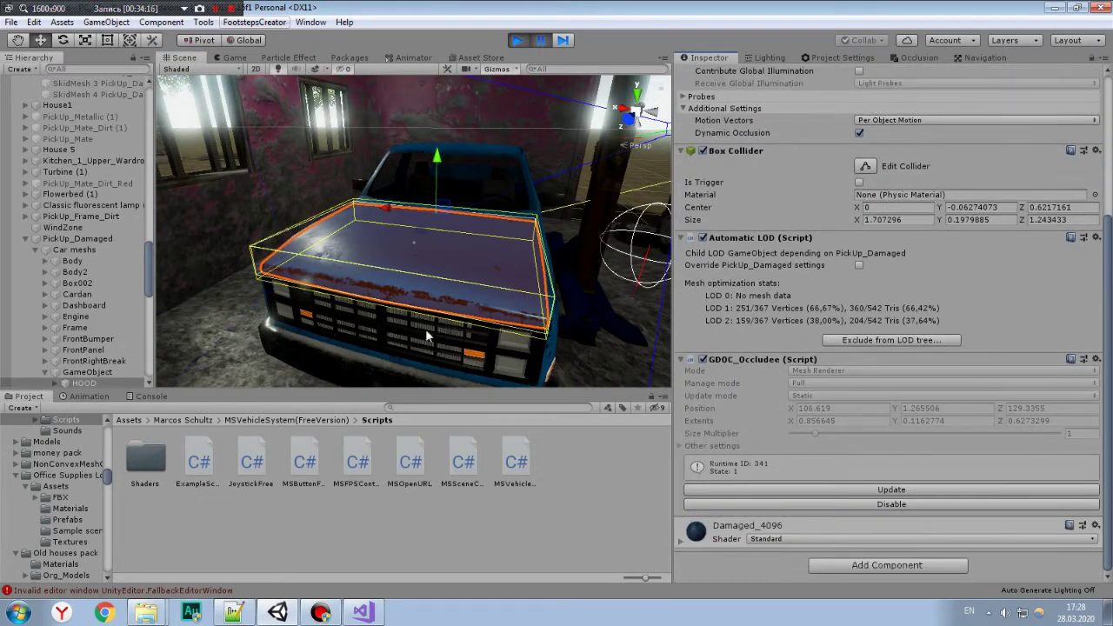
{"action": "scroll", "coordinate": [100, 318], "scroll_direction": "down", "scroll_amount": 3}
{"action": "scroll", "coordinate": [100, 318], "scroll_direction": "down", "scroll_amount": 2}
{"action": "left_click", "coordinate": [55, 258]}
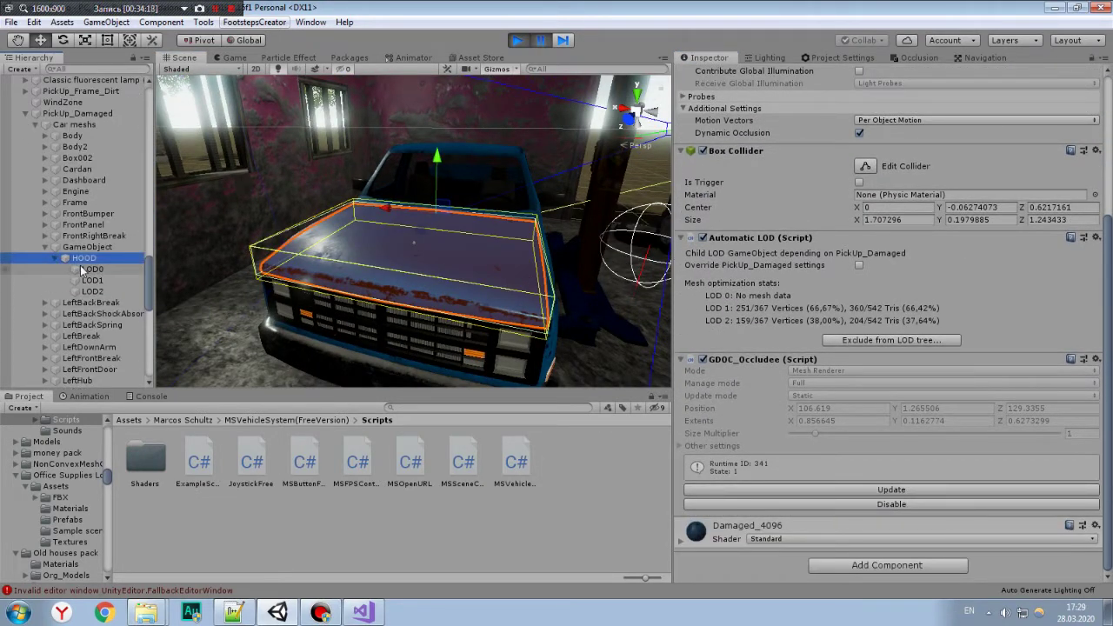
{"action": "left_click", "coordinate": [92, 269]}
{"action": "left_click", "coordinate": [80, 258]}
{"action": "left_click", "coordinate": [86, 247]}
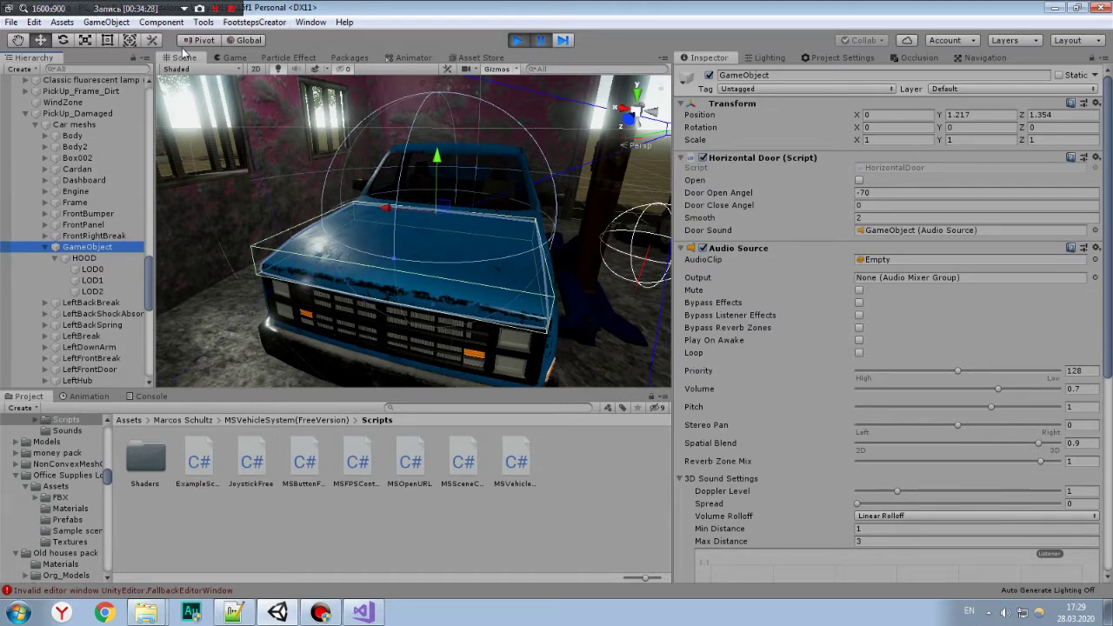
With the Rotate tool, swing the hood open on X to about -72 degrees.
{"action": "left_click", "coordinate": [63, 40]}
{"action": "left_click_drag", "start_coordinate": [426, 200], "coordinate": [437, 195]}
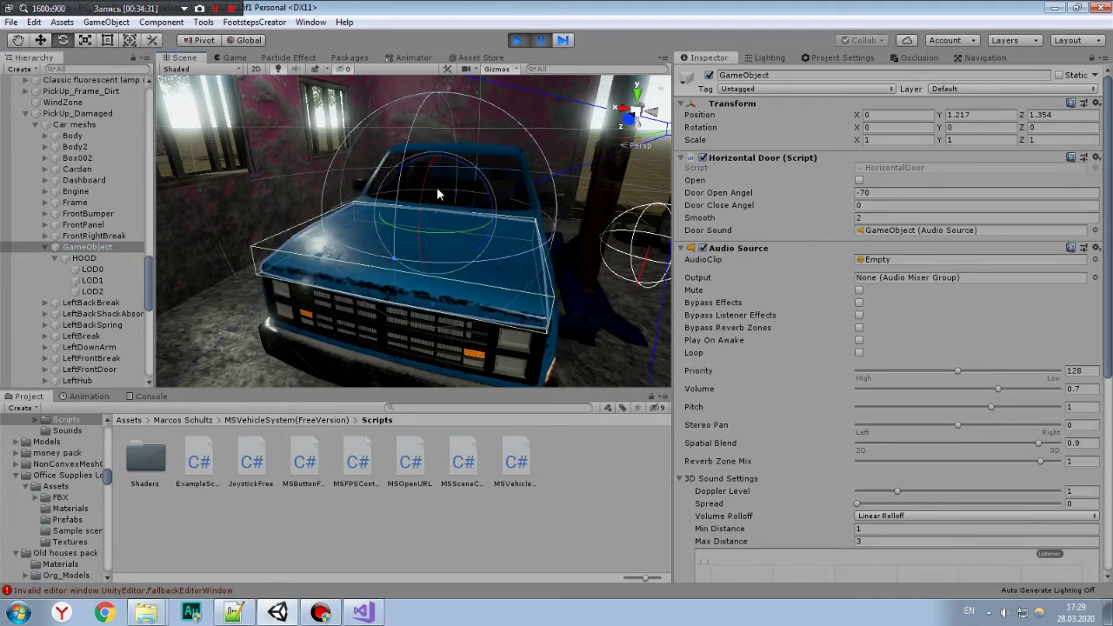
{"action": "left_click", "coordinate": [859, 180]}
{"action": "left_click_drag", "start_coordinate": [427, 201], "coordinate": [434, 198]}
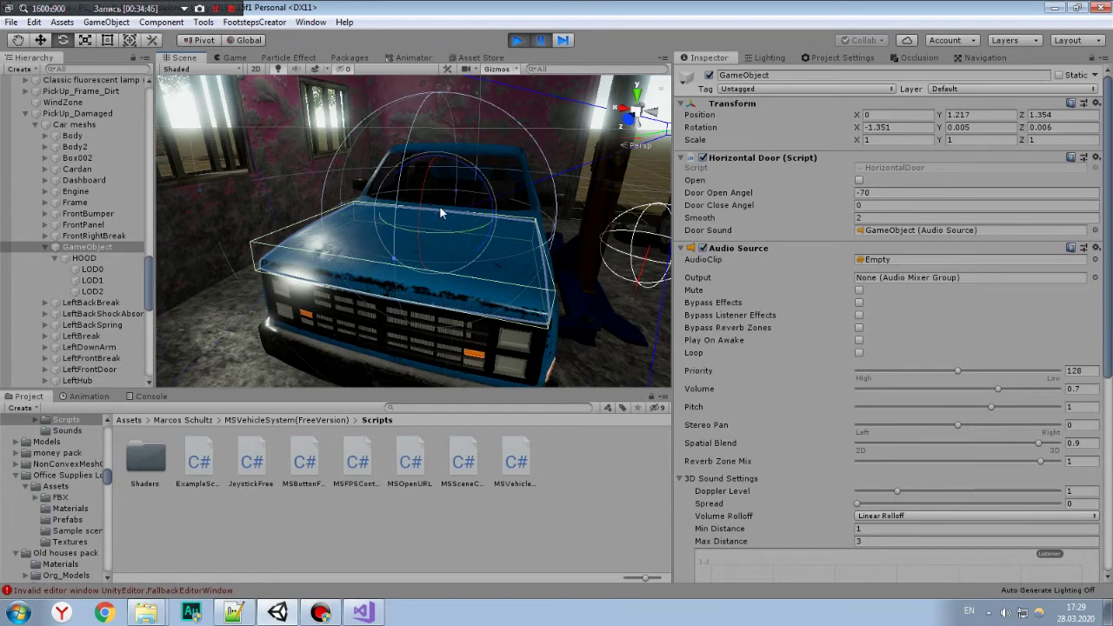
{"action": "mouse_move", "coordinate": [425, 193]}
{"action": "left_mouse_down"}
{"action": "mouse_move", "coordinate": [444, 177]}
{"action": "mouse_move", "coordinate": [468, 193]}
{"action": "left_mouse_up"}
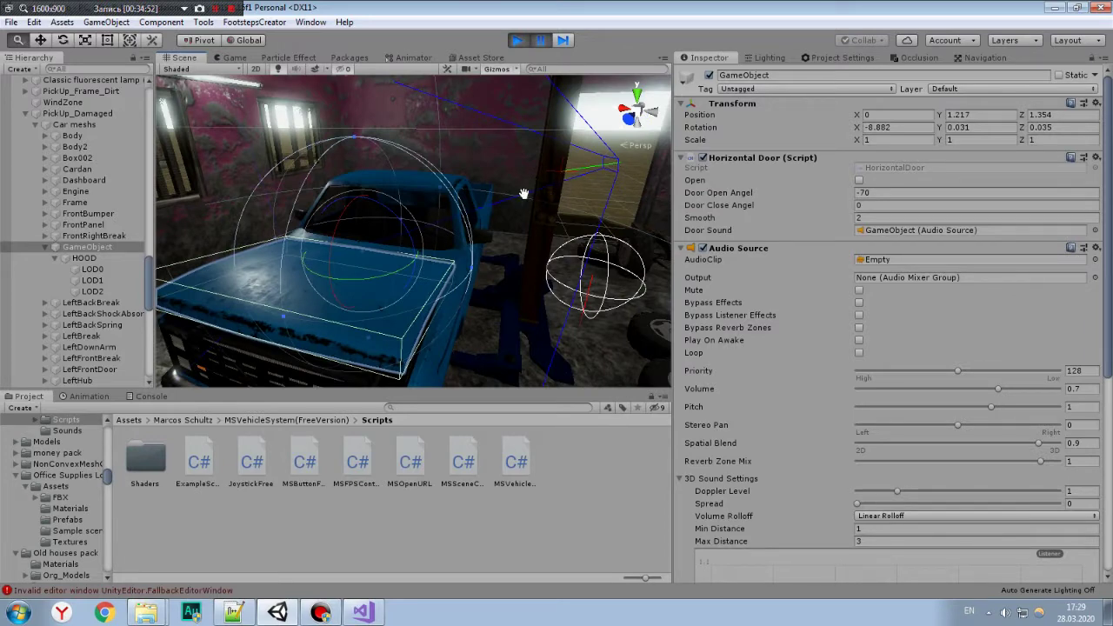
{"action": "left_click_drag", "start_coordinate": [603, 174], "coordinate": [559, 177], "text": "alt"}
{"action": "left_click_drag", "start_coordinate": [415, 219], "coordinate": [448, 114]}
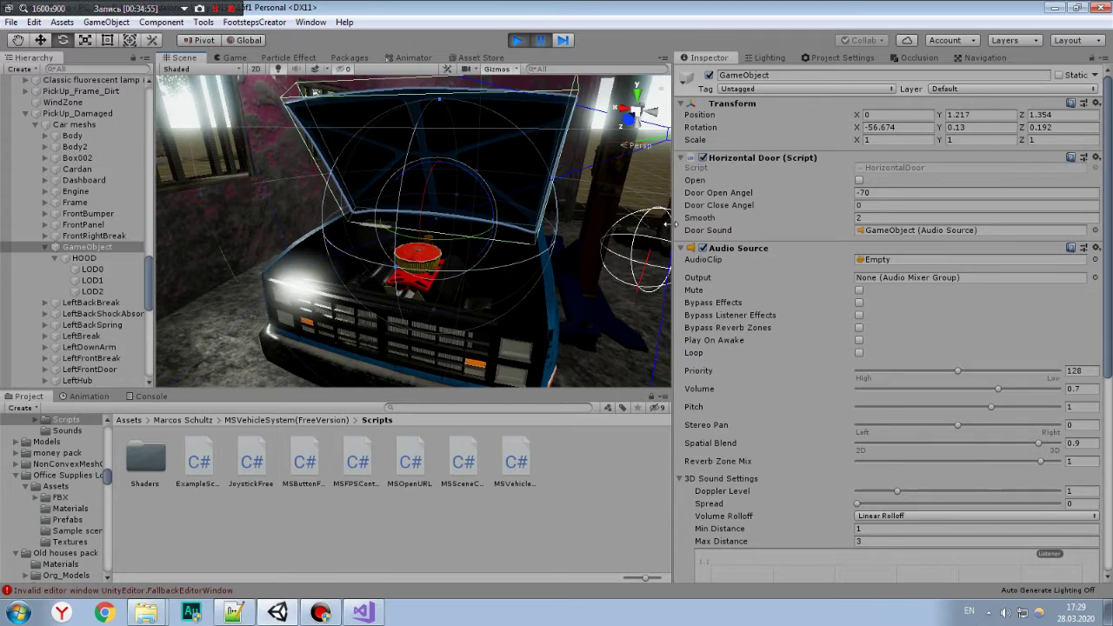
{"action": "left_click_drag", "start_coordinate": [419, 192], "coordinate": [469, 297]}
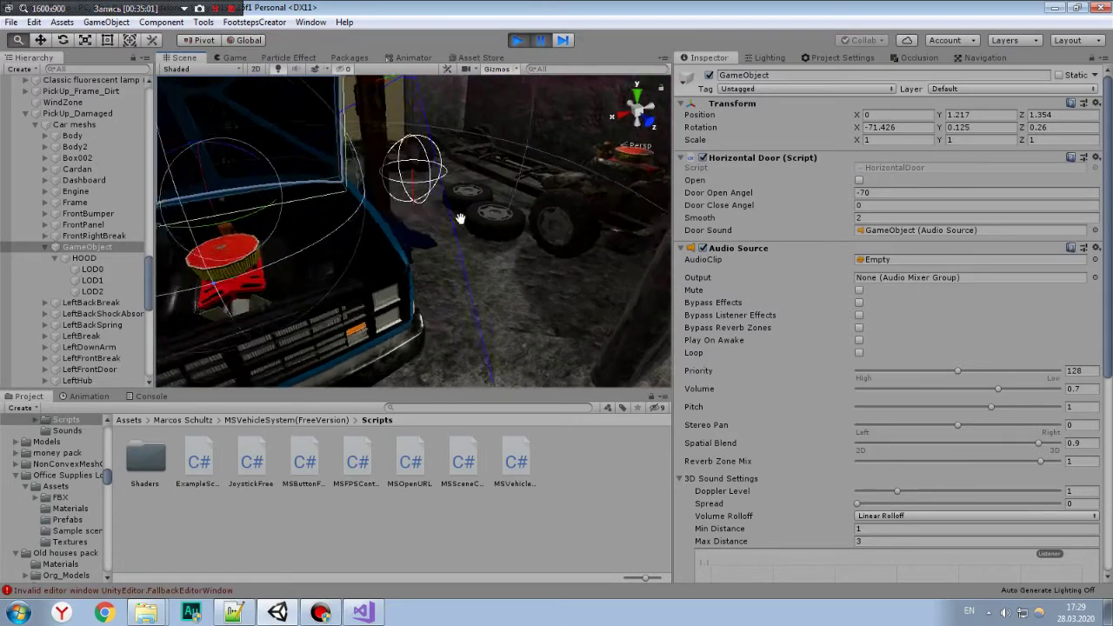
{"action": "scroll", "coordinate": [468, 293], "scroll_direction": "up", "scroll_amount": 3}
Get the open hood object selected again, undoing an accidental deselect.
{"action": "left_click", "coordinate": [425, 311]}
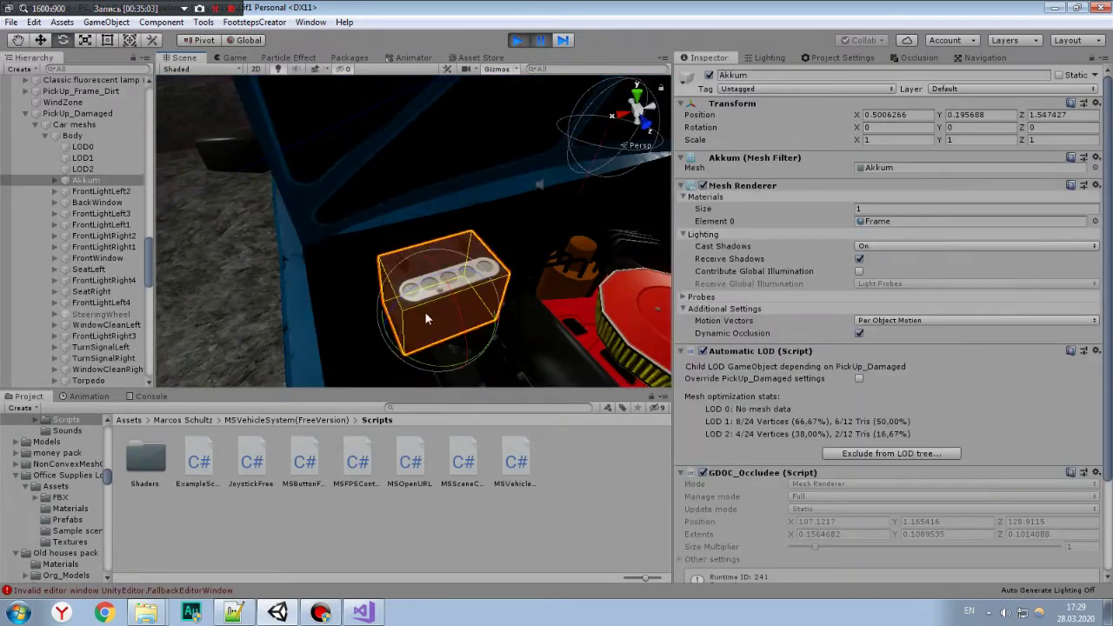
{"action": "left_click", "coordinate": [599, 484]}
{"action": "scroll", "coordinate": [423, 275], "scroll_direction": "down", "scroll_amount": 10}
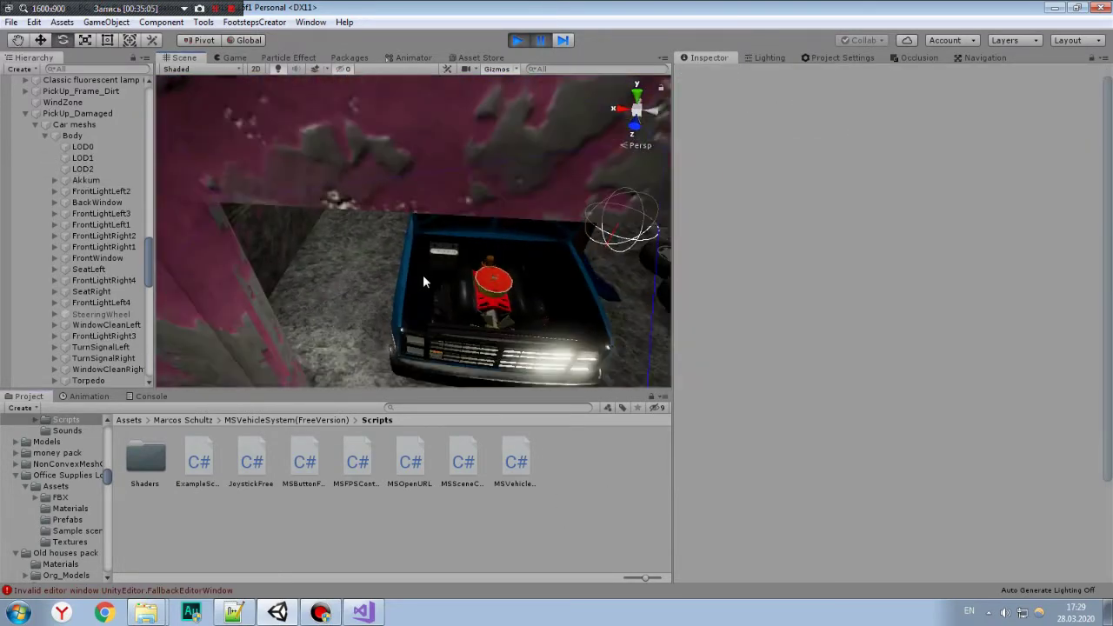
{"action": "left_click_drag", "start_coordinate": [460, 260], "coordinate": [435, 241], "text": "alt"}
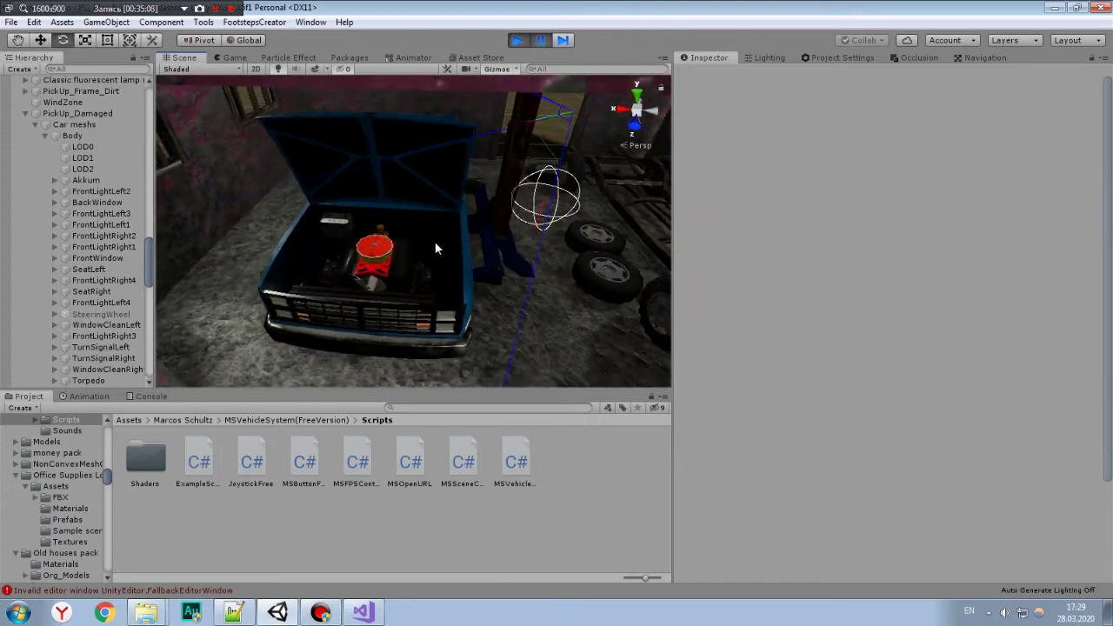
{"action": "left_click", "coordinate": [435, 241]}
{"action": "left_click", "coordinate": [435, 241]}
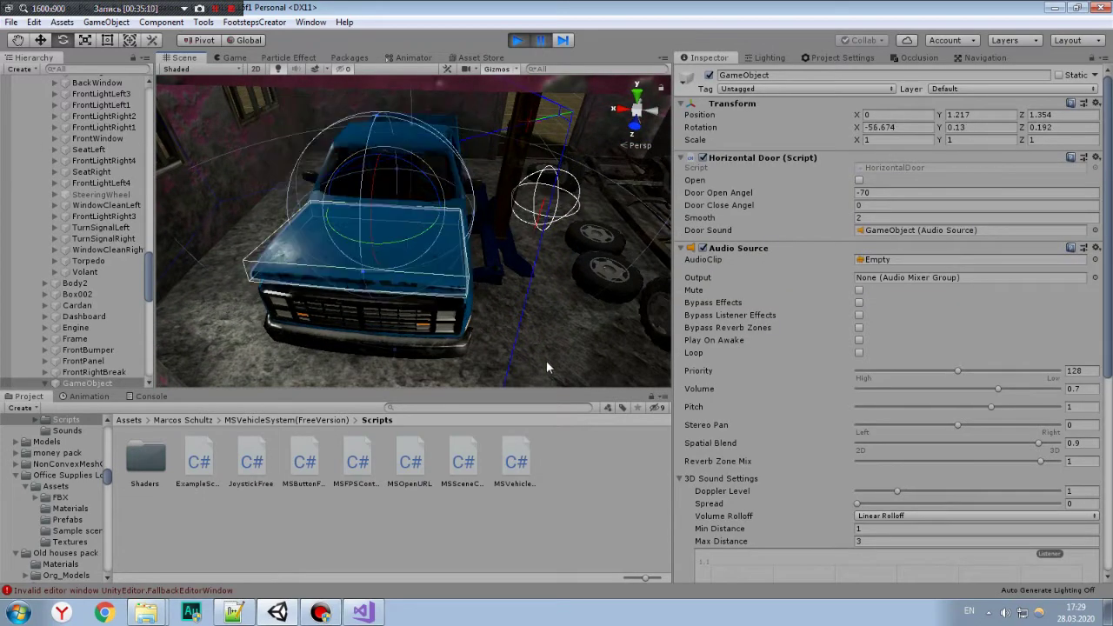
{"action": "left_click", "coordinate": [587, 503]}
{"action": "key", "text": "ctrl+z"}
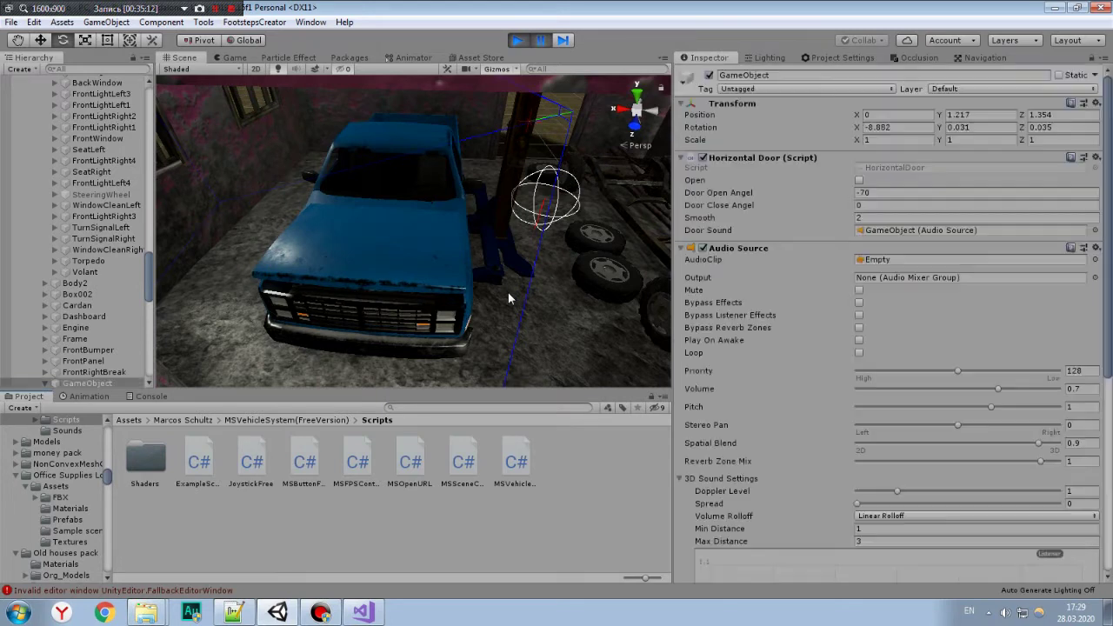
Set the hood pivot's Rotation X, Y and Z to 0, closing the hood.
{"action": "left_click", "coordinate": [903, 128]}
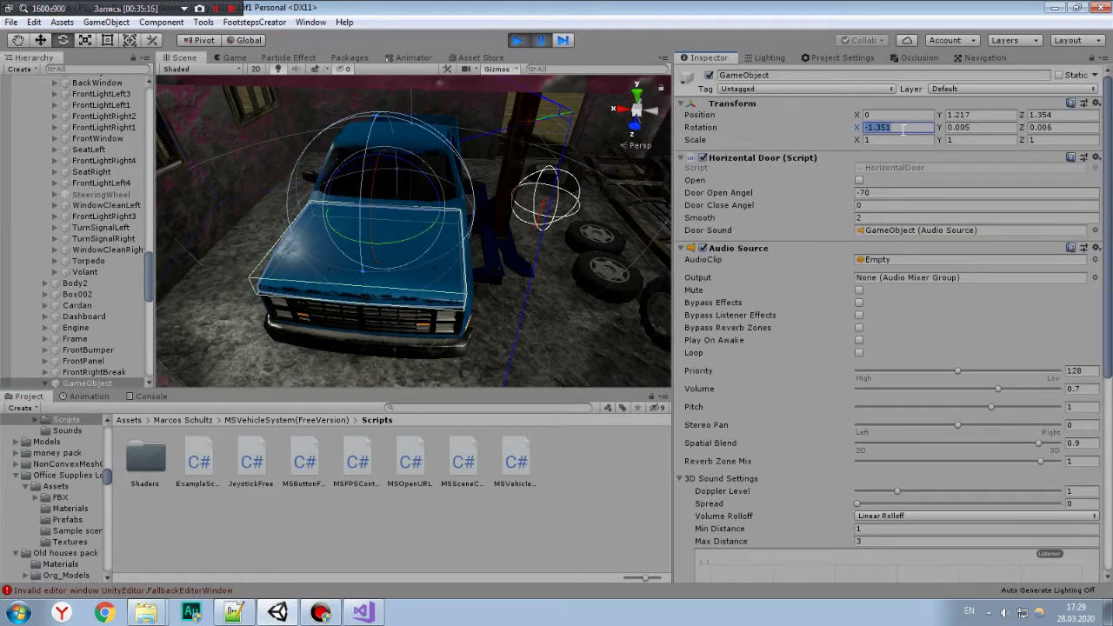
{"action": "type", "text": "0"}
{"action": "left_click", "coordinate": [1008, 128]}
{"action": "type", "text": "0"}
{"action": "left_click", "coordinate": [1049, 128]}
{"action": "type", "text": "0"}
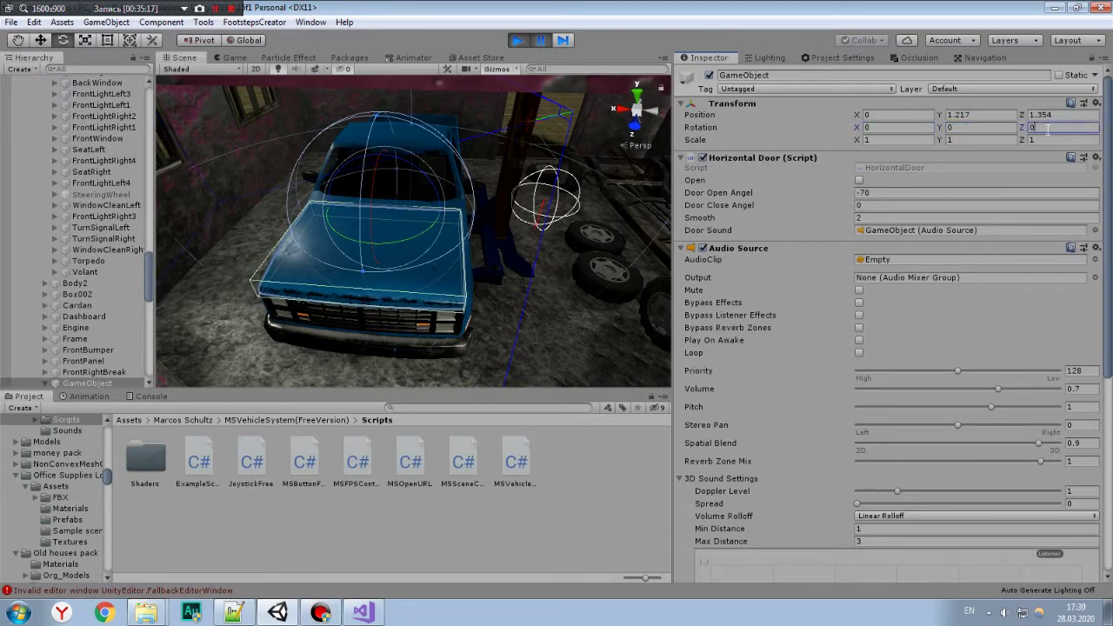
{"action": "left_click", "coordinate": [573, 496]}
{"action": "mouse_move", "coordinate": [522, 261]}
{"action": "right_mouse_down"}
{"action": "mouse_move", "coordinate": [492, 202]}
{"action": "mouse_move", "coordinate": [455, 224]}
{"action": "right_mouse_up"}
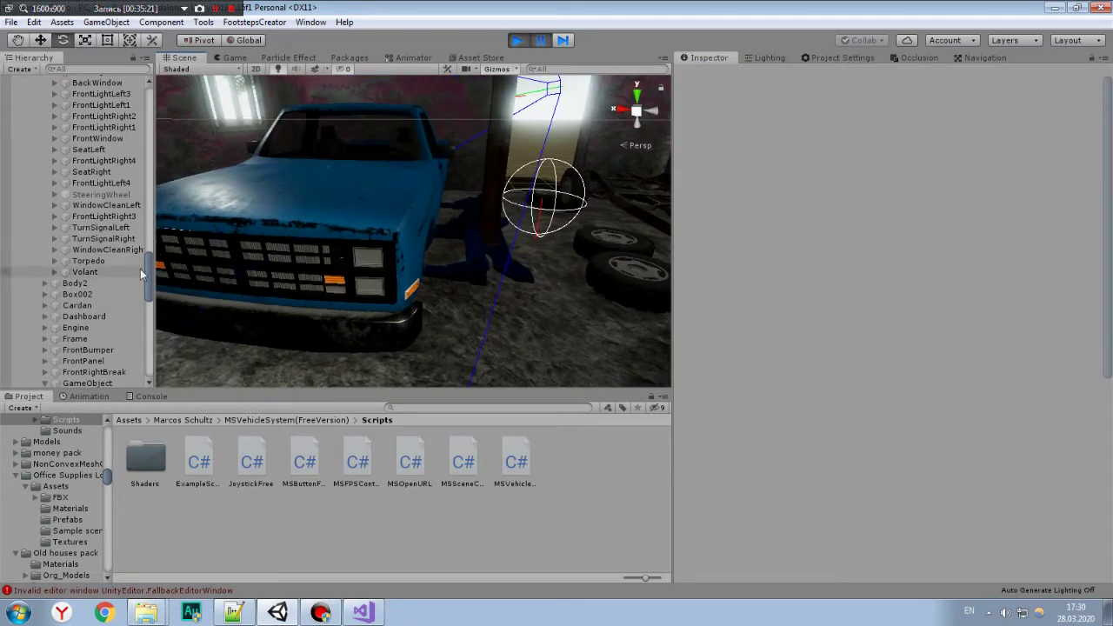
Select Wheel 1 and check its Wheel Repair script and Box Collider.
{"action": "left_click_drag", "start_coordinate": [150, 278], "coordinate": [152, 320]}
{"action": "scroll", "coordinate": [113, 320], "scroll_direction": "down", "scroll_amount": 5}
{"action": "left_click", "coordinate": [113, 320]}
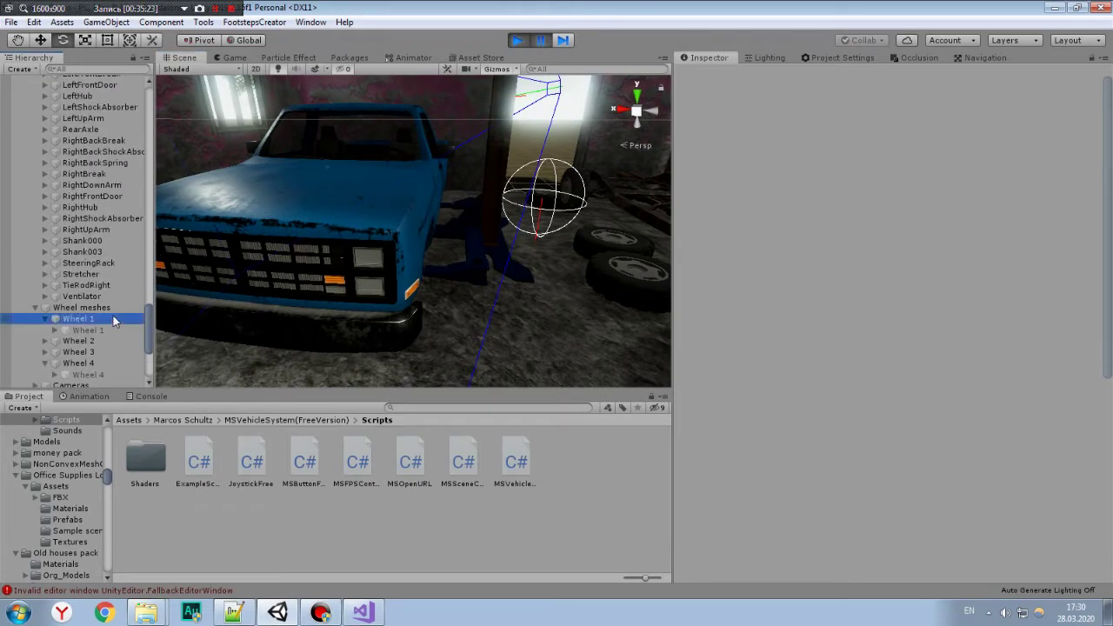
{"action": "scroll", "coordinate": [113, 317], "scroll_direction": "down", "scroll_amount": 3}
{"action": "scroll", "coordinate": [100, 335], "scroll_direction": "down", "scroll_amount": 3}
{"action": "scroll", "coordinate": [83, 355], "scroll_direction": "down", "scroll_amount": 5}
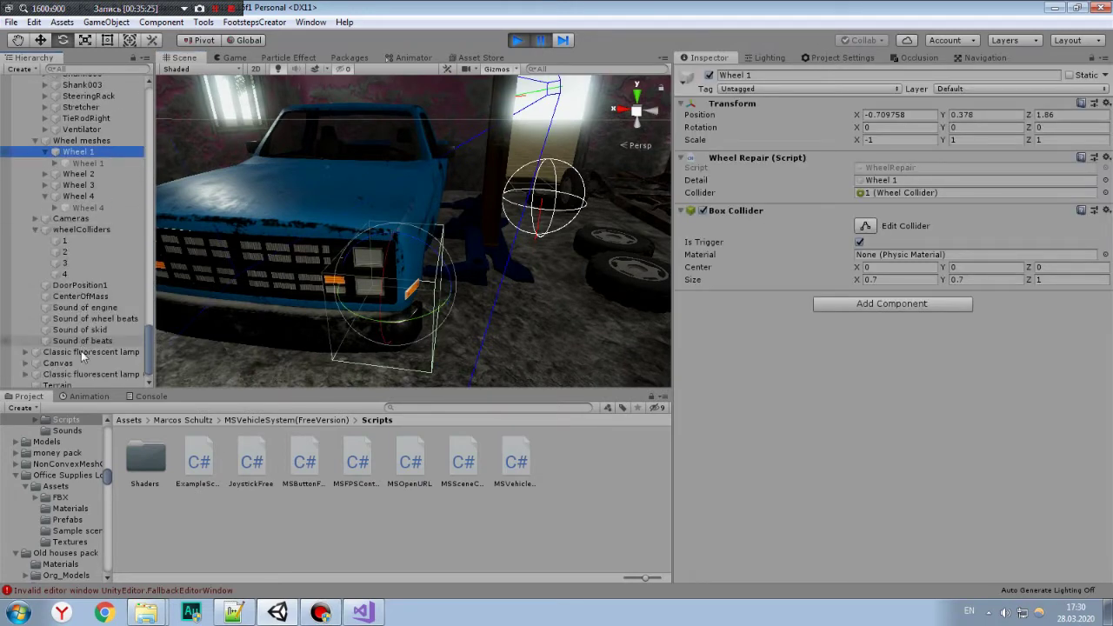
{"action": "scroll", "coordinate": [71, 378], "scroll_direction": "down", "scroll_amount": 1}
Select the Scripts object to view Cra Mehanic Manager's Wheel 1–4 references.
{"action": "left_click", "coordinate": [71, 380]}
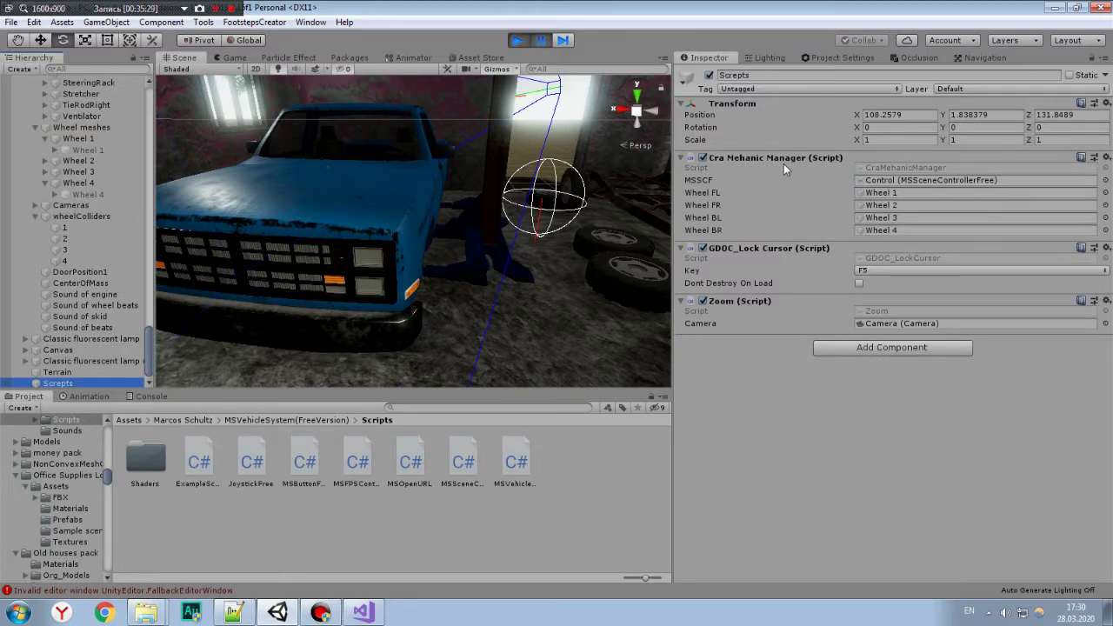
{"action": "left_click_drag", "start_coordinate": [504, 249], "coordinate": [468, 242], "text": "alt"}
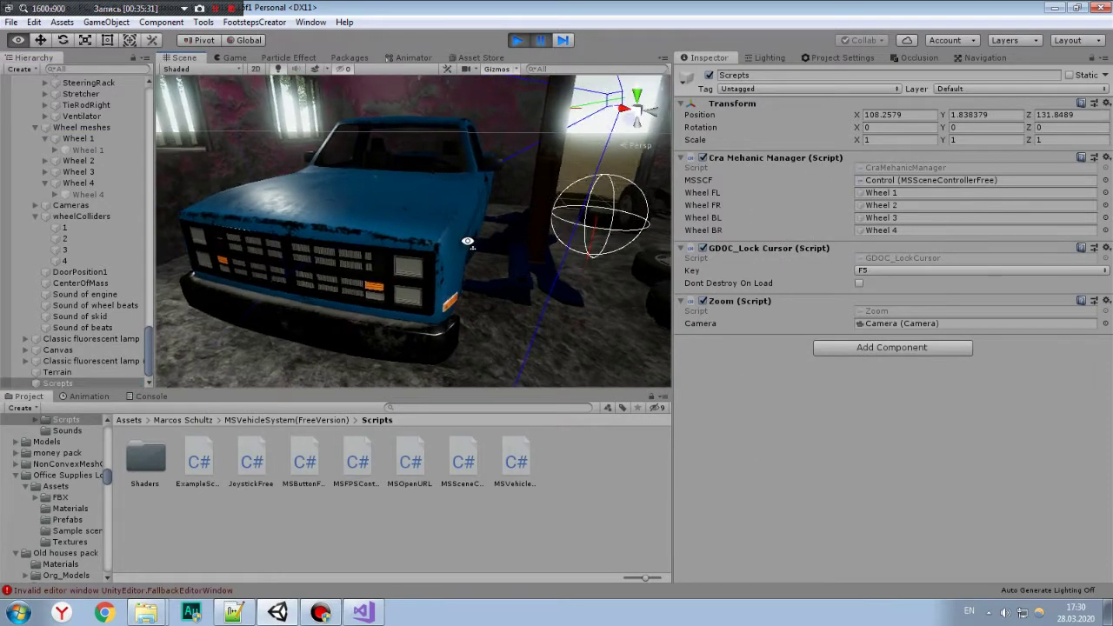
{"action": "scroll", "coordinate": [468, 244], "scroll_direction": "down", "scroll_amount": 2}
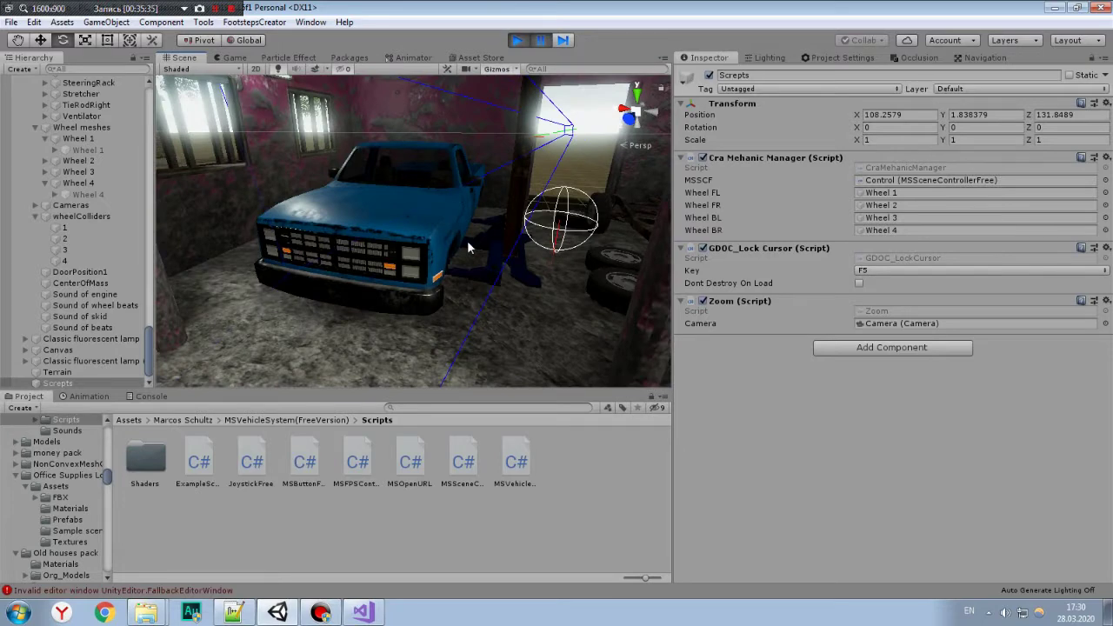
{"action": "left_click_drag", "start_coordinate": [463, 215], "coordinate": [432, 208], "text": "alt"}
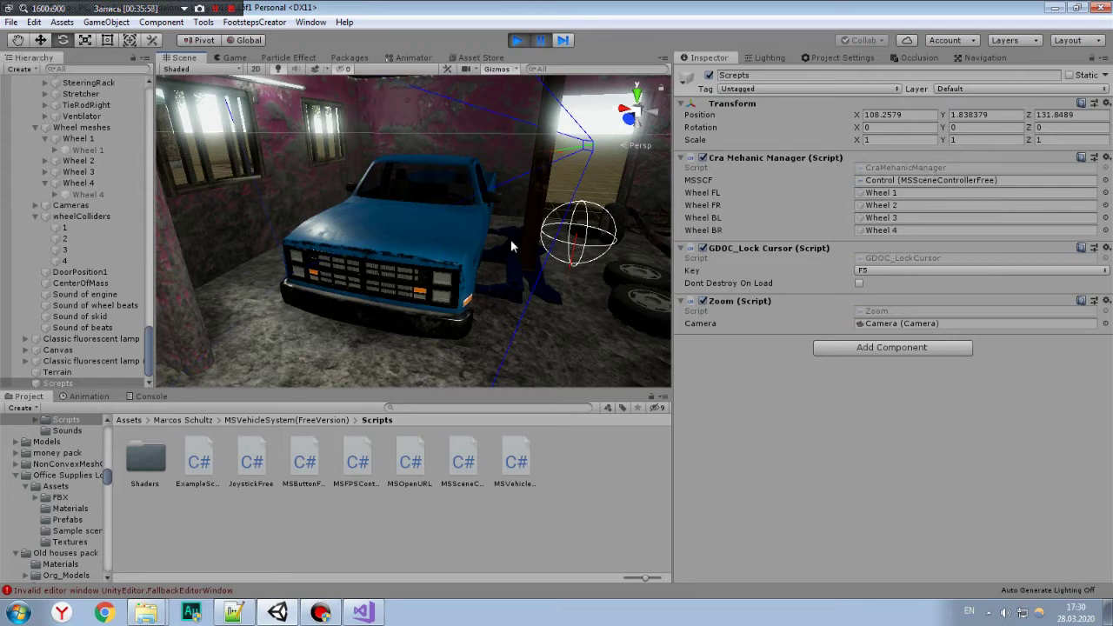
Reselect the Scripts object and locate its CraMehanicManager script asset in Project.
{"action": "left_click", "coordinate": [924, 166]}
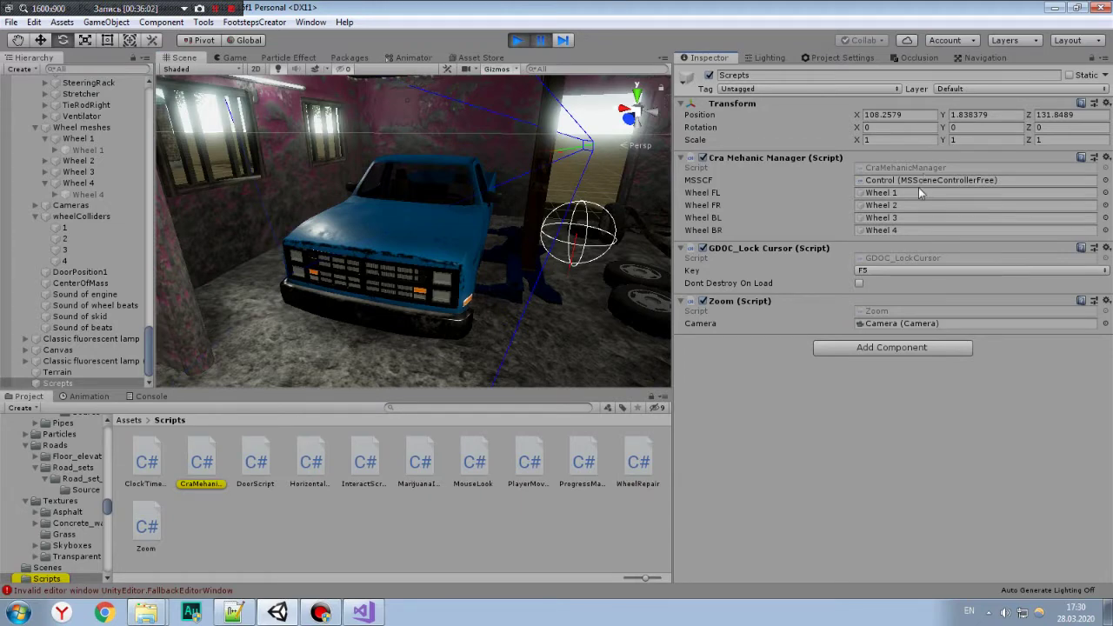
{"action": "left_click", "coordinate": [407, 230]}
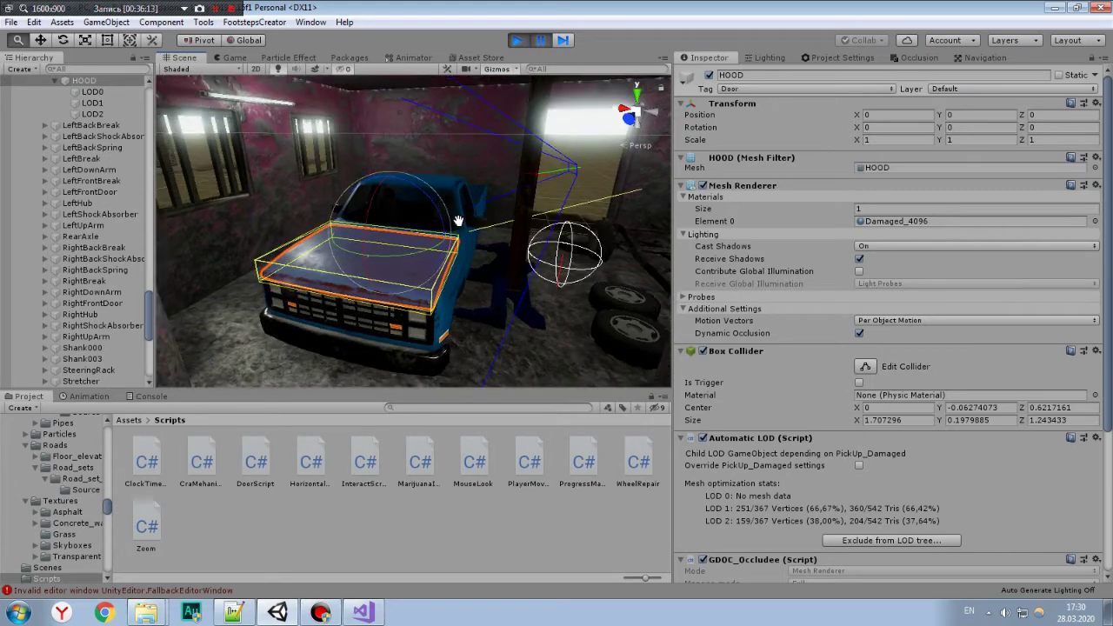
{"action": "right_click_drag", "start_coordinate": [476, 189], "coordinate": [481, 270]}
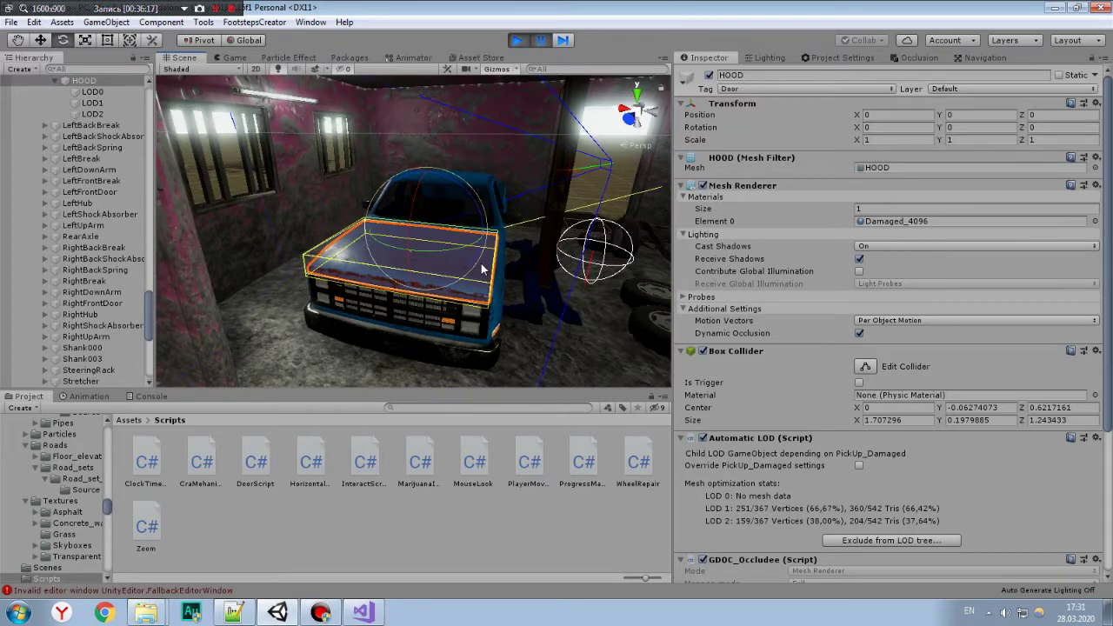
{"action": "scroll", "coordinate": [151, 348], "scroll_direction": "down", "scroll_amount": 1}
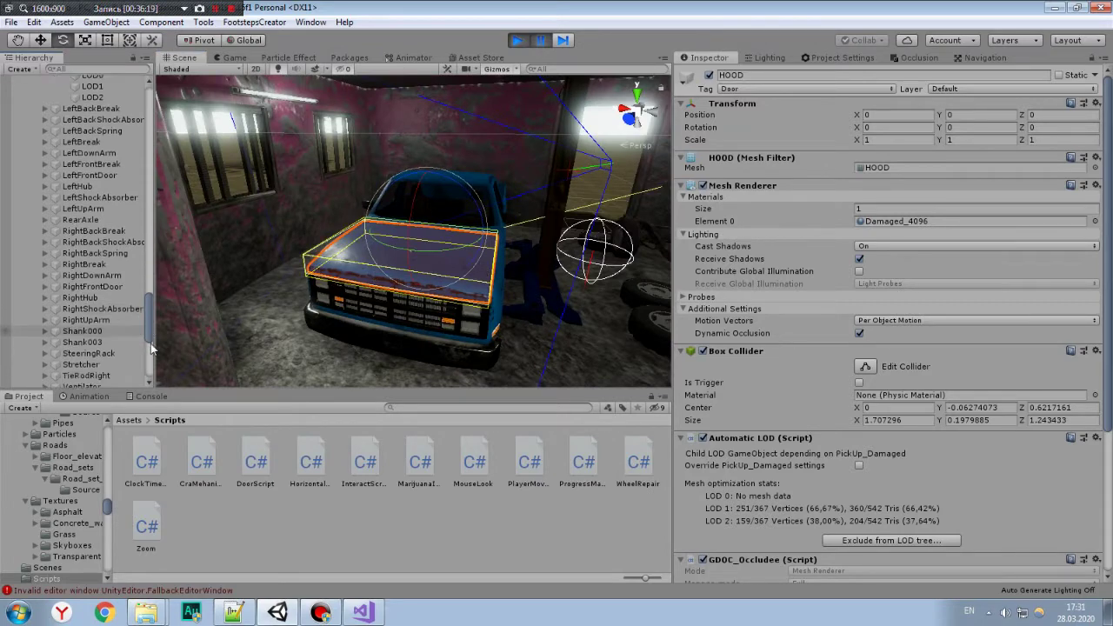
{"action": "scroll", "coordinate": [152, 348], "scroll_direction": "down", "scroll_amount": 10}
{"action": "left_click", "coordinate": [57, 383]}
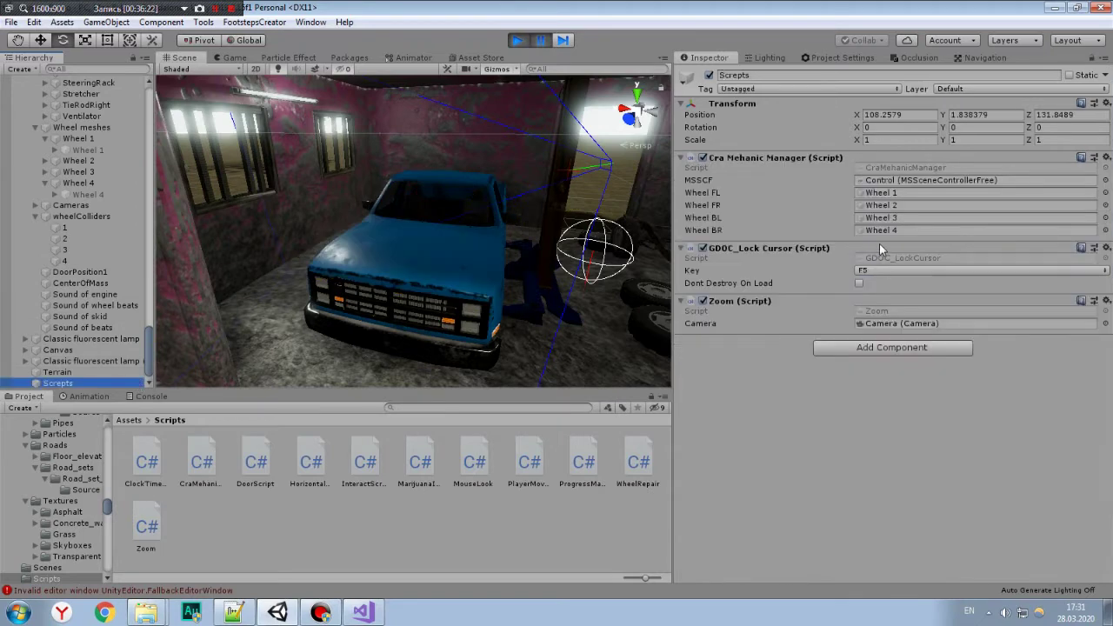
{"action": "left_click", "coordinate": [884, 168]}
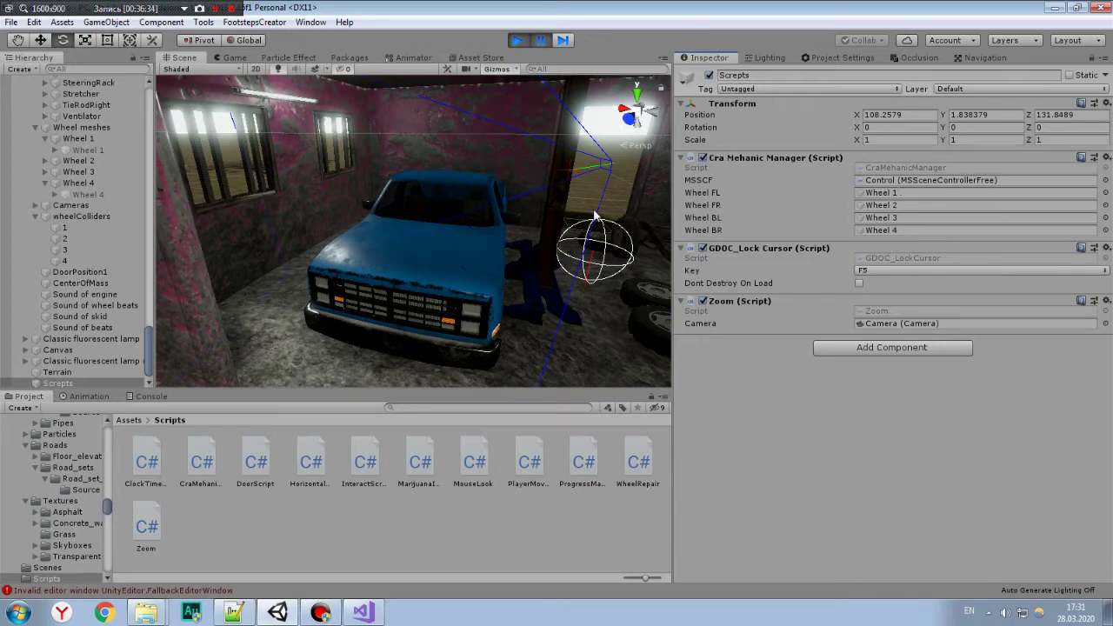
{"action": "mouse_move", "coordinate": [534, 206]}
{"action": "right_mouse_down"}
{"action": "mouse_move", "coordinate": [350, 162]}
{"action": "mouse_move", "coordinate": [604, 238]}
{"action": "right_mouse_up"}
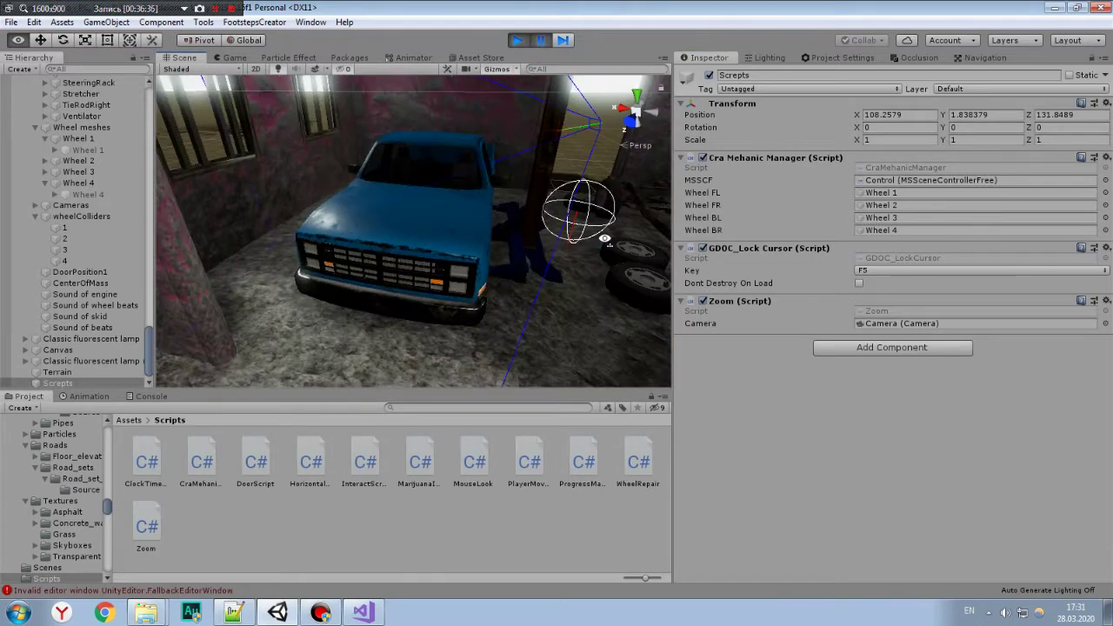
{"action": "scroll", "coordinate": [608, 234], "scroll_direction": "down", "scroll_amount": 5}
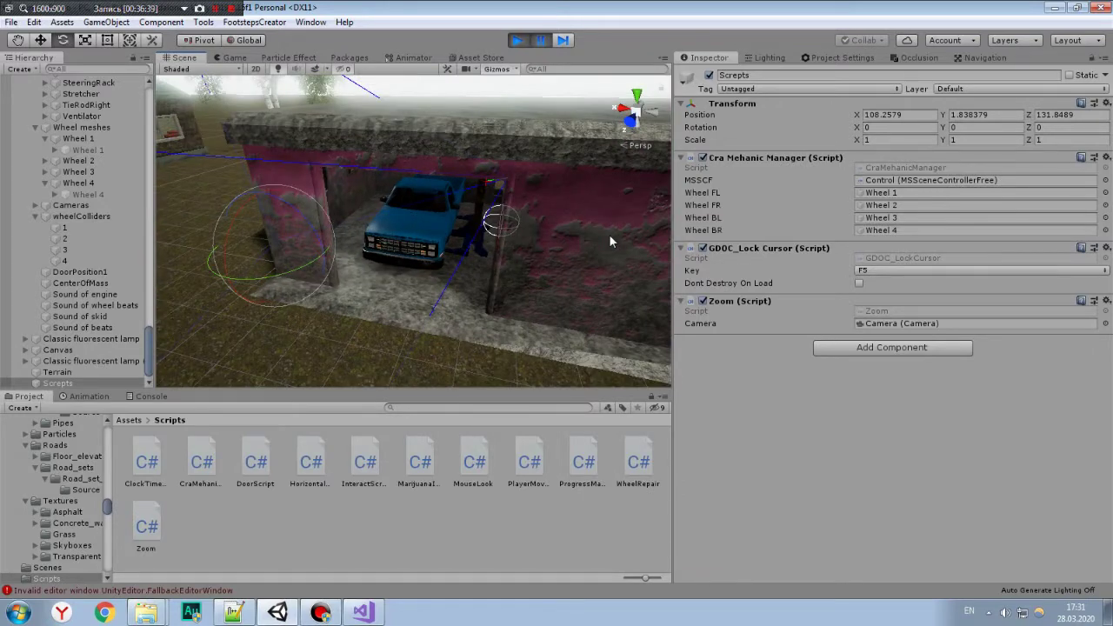
Change the Scripts object's Position X from 108.2579 to 0, then open CraMehanicManager's code.
{"action": "left_click", "coordinate": [896, 114]}
{"action": "type", "text": "0"}
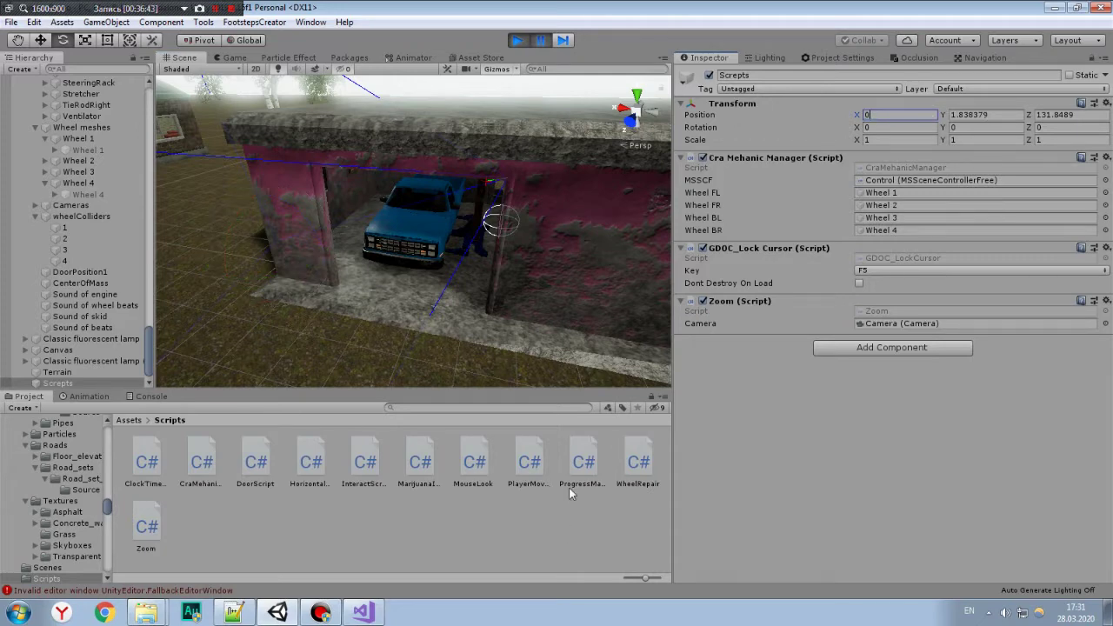
{"action": "scroll", "coordinate": [507, 279], "scroll_direction": "up", "scroll_amount": 5}
{"action": "scroll", "coordinate": [507, 279], "scroll_direction": "up", "scroll_amount": 3}
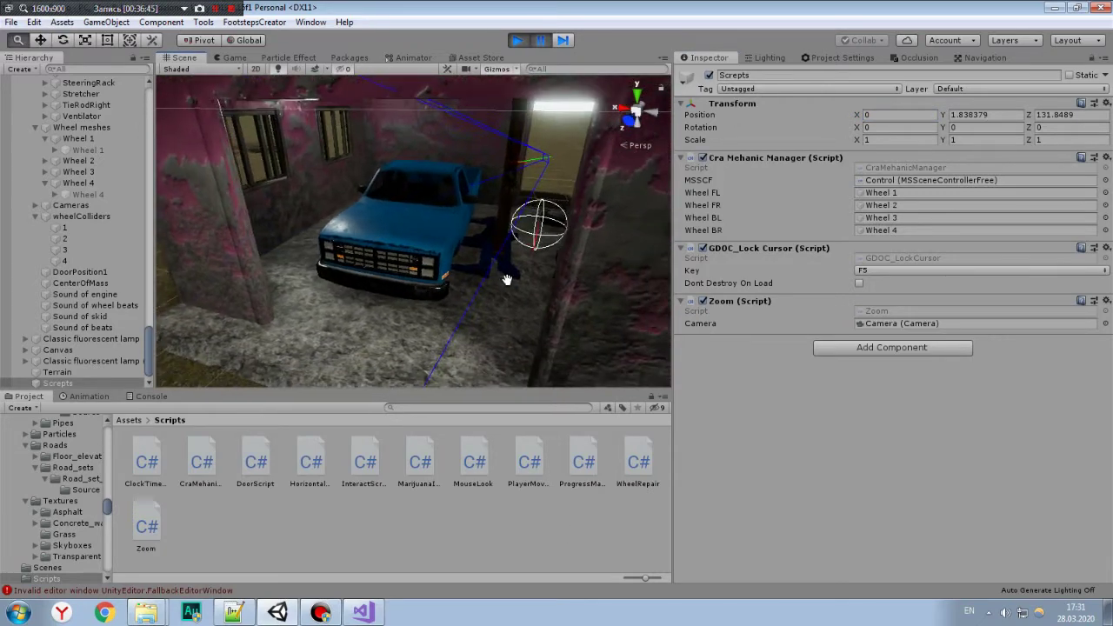
{"action": "scroll", "coordinate": [507, 279], "scroll_direction": "up", "scroll_amount": 3}
{"action": "scroll", "coordinate": [507, 279], "scroll_direction": "up", "scroll_amount": 3}
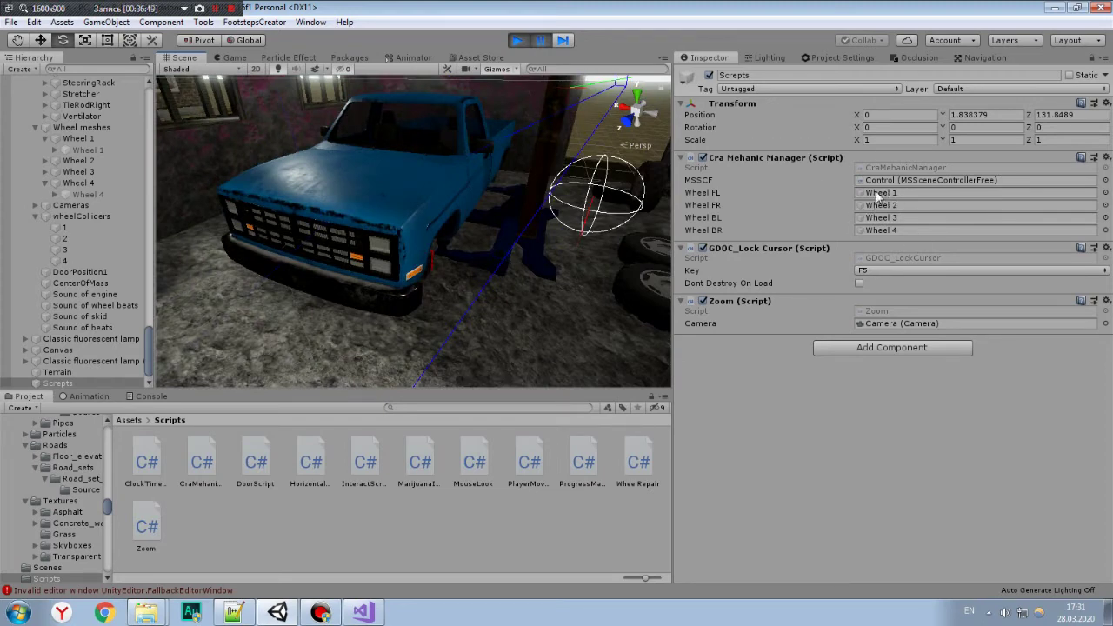
{"action": "left_click", "coordinate": [880, 181]}
{"action": "double_click", "coordinate": [904, 167]}
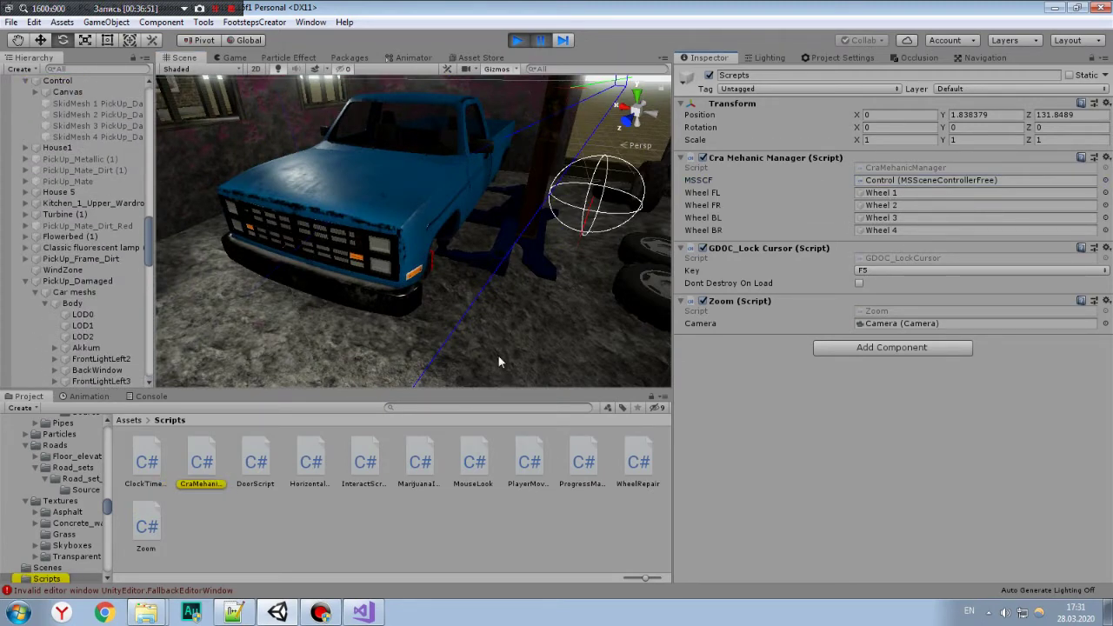
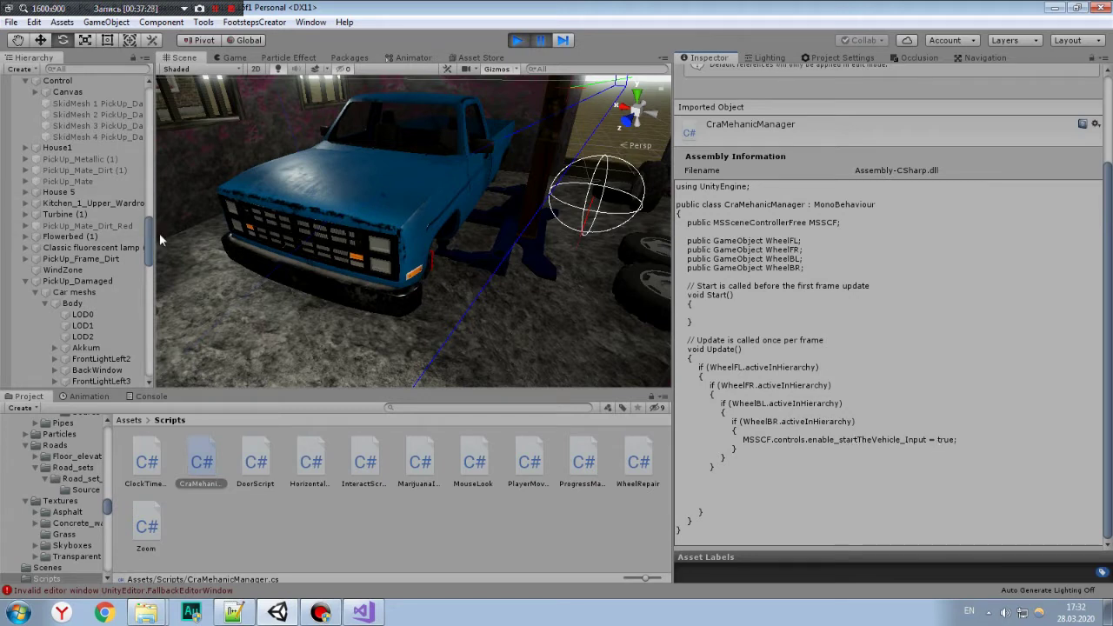
Select Control and uncheck Enable_start The Vehicle_Input in its MS Scene Controller Free component.
{"action": "left_click_drag", "start_coordinate": [147, 240], "coordinate": [148, 218]}
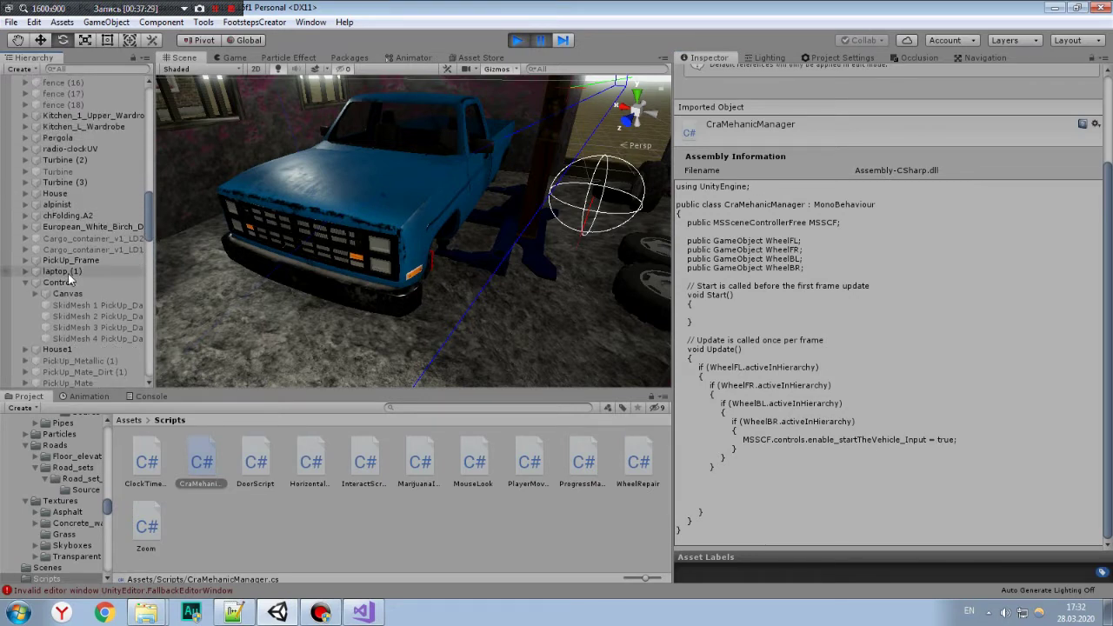
{"action": "left_click", "coordinate": [58, 282]}
{"action": "left_click", "coordinate": [859, 275]}
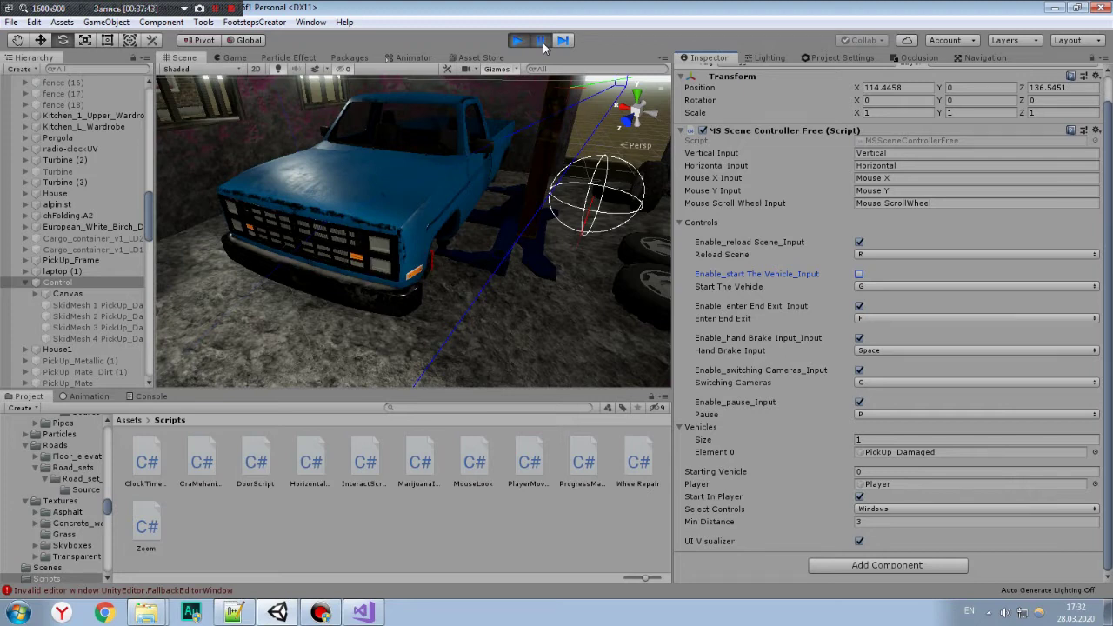
{"action": "right_click_drag", "start_coordinate": [502, 204], "coordinate": [505, 177]}
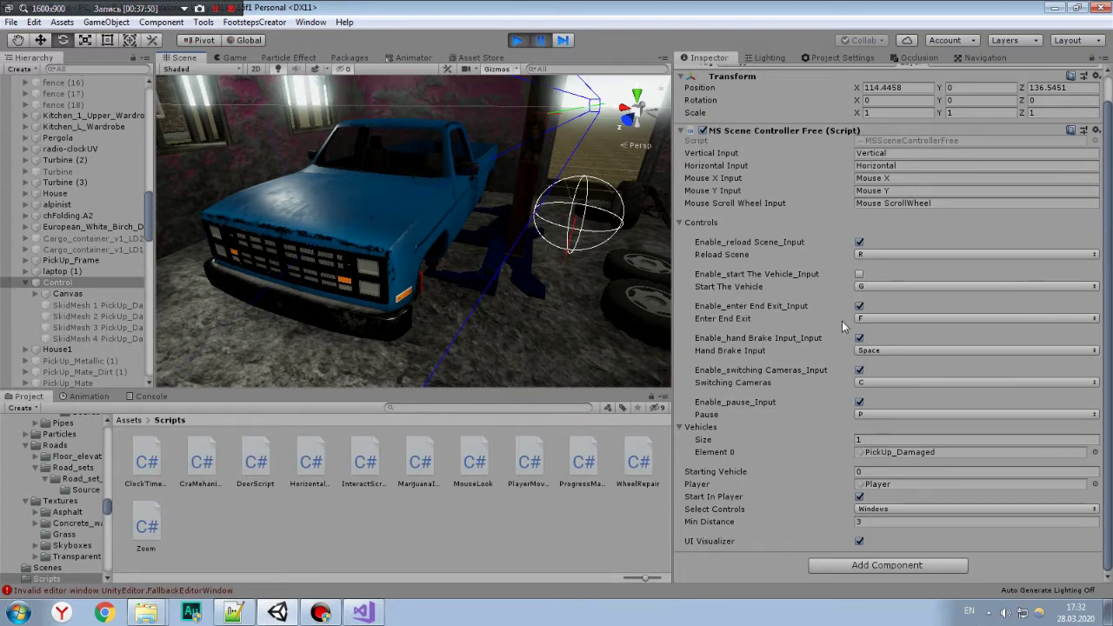
{"action": "mouse_move", "coordinate": [417, 160]}
{"action": "right_mouse_down"}
{"action": "mouse_move", "coordinate": [561, 278]}
{"action": "mouse_move", "coordinate": [328, 169]}
{"action": "right_mouse_up"}
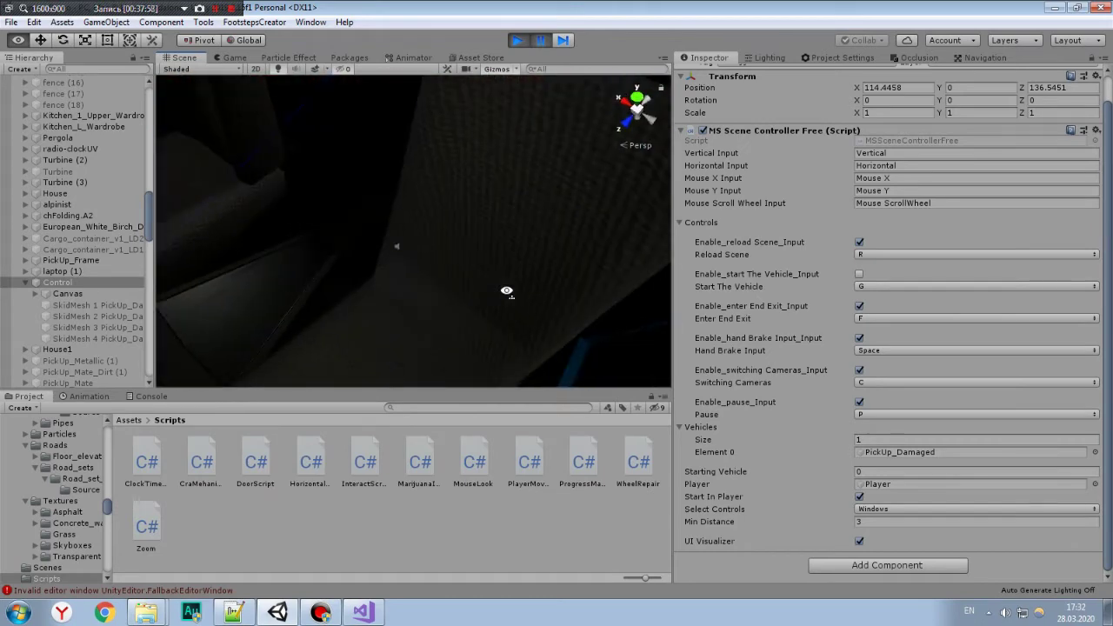
{"action": "right_click_drag", "start_coordinate": [329, 169], "coordinate": [509, 270]}
{"action": "left_click", "coordinate": [509, 270]}
{"action": "key", "text": "f"}
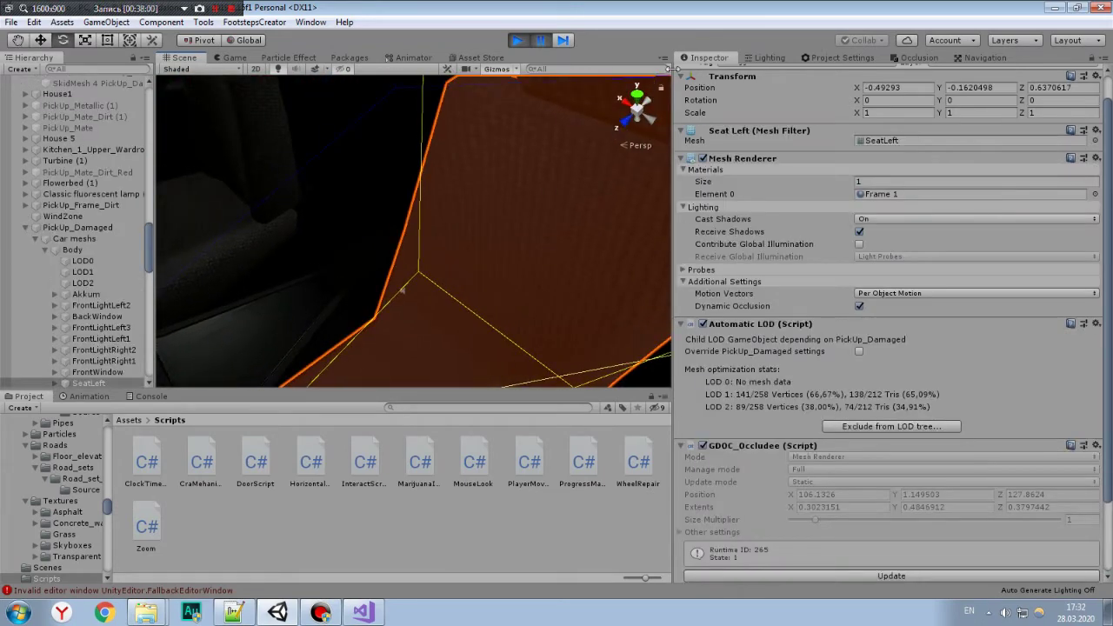
{"action": "scroll", "coordinate": [698, 82], "scroll_direction": "up", "scroll_amount": 1}
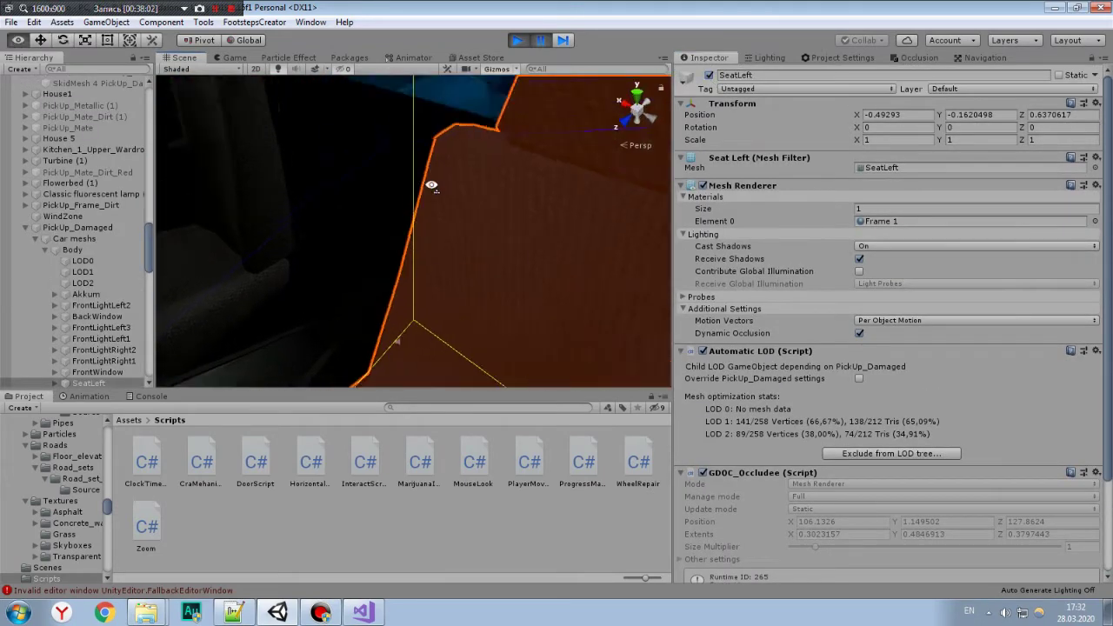
{"action": "scroll", "coordinate": [435, 181], "scroll_direction": "down", "scroll_amount": 5}
{"action": "right_click_drag", "start_coordinate": [450, 162], "coordinate": [435, 193]}
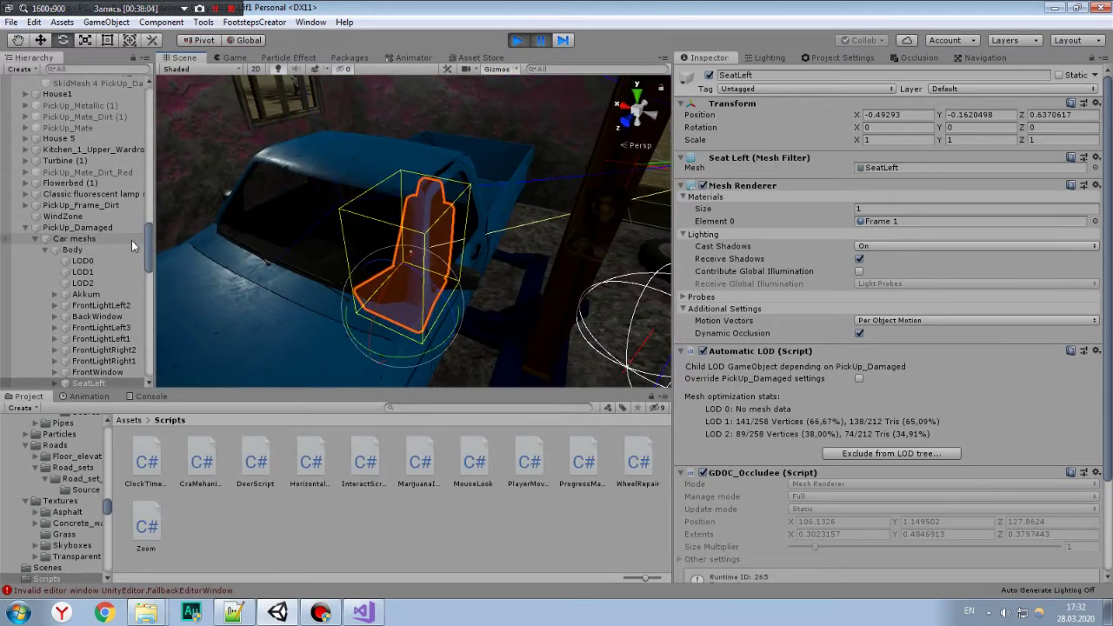
{"action": "left_click_drag", "start_coordinate": [148, 253], "coordinate": [149, 228]}
{"action": "left_click", "coordinate": [99, 231]}
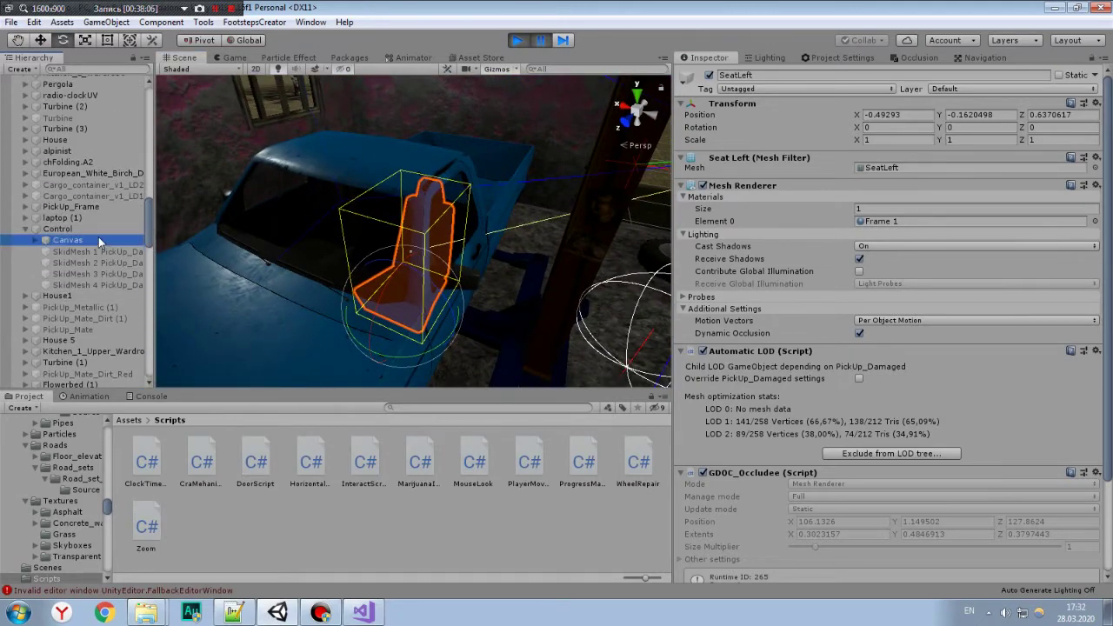
{"action": "left_click", "coordinate": [859, 333]}
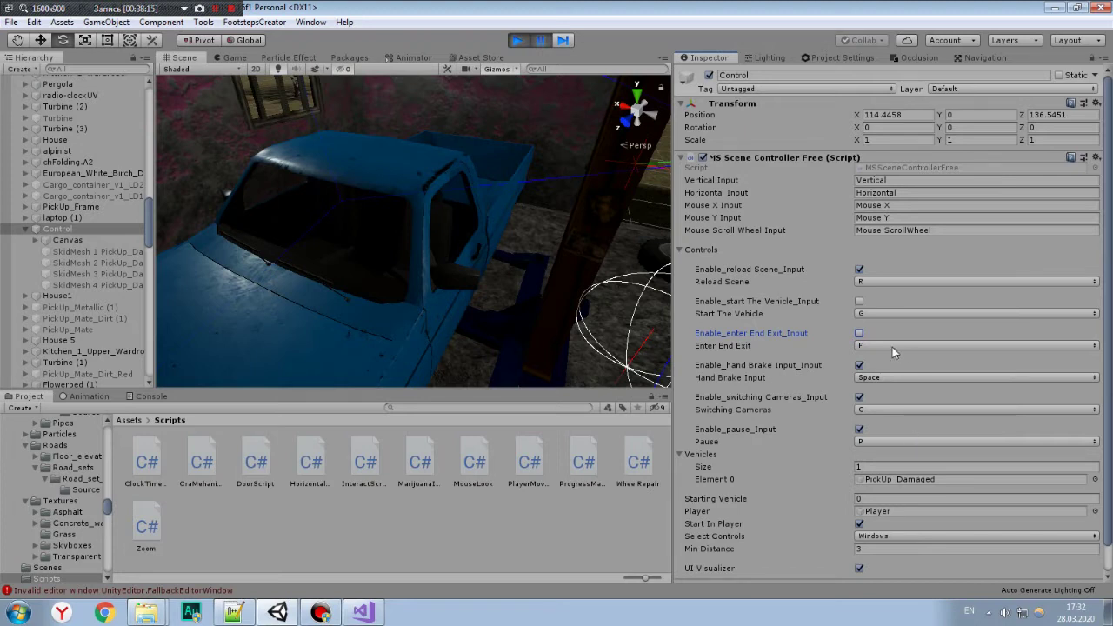
{"action": "left_click", "coordinate": [858, 334]}
{"action": "left_click", "coordinate": [859, 334]}
{"action": "left_click", "coordinate": [859, 365]}
{"action": "mouse_move", "coordinate": [609, 355]}
{"action": "right_mouse_down"}
{"action": "mouse_move", "coordinate": [448, 354]}
{"action": "mouse_move", "coordinate": [362, 278]}
{"action": "mouse_move", "coordinate": [461, 358]}
{"action": "mouse_move", "coordinate": [284, 84]}
{"action": "right_mouse_up"}
{"action": "left_click", "coordinate": [362, 278]}
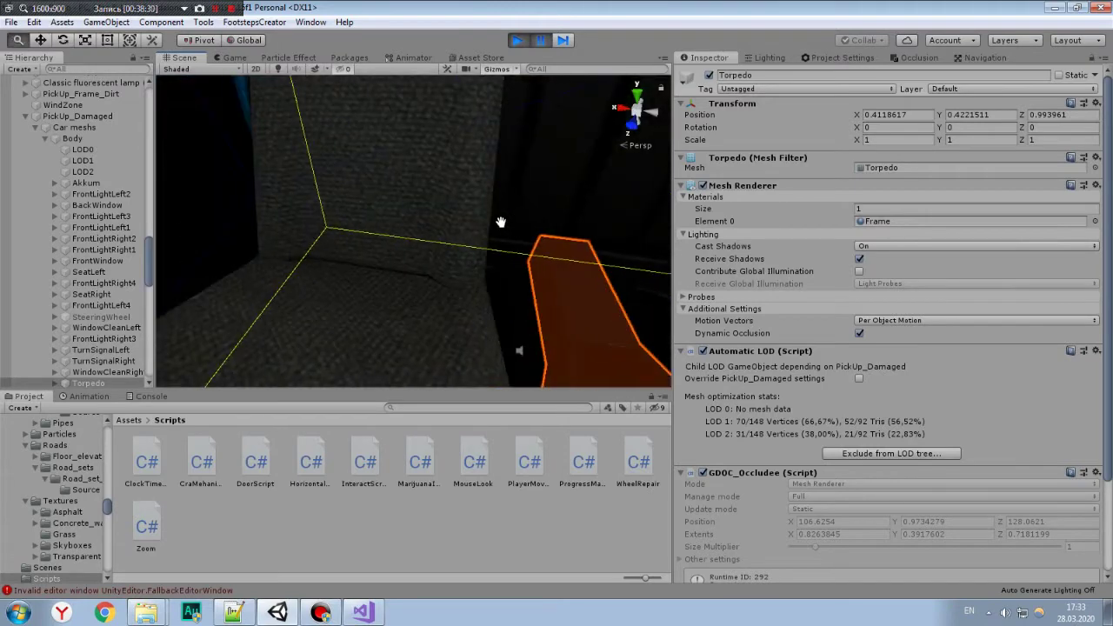
{"action": "scroll", "coordinate": [453, 188], "scroll_direction": "up", "scroll_amount": 5}
{"action": "mouse_move", "coordinate": [453, 188]}
{"action": "right_mouse_down"}
{"action": "mouse_move", "coordinate": [430, 227]}
{"action": "mouse_move", "coordinate": [519, 272]}
{"action": "right_mouse_up"}
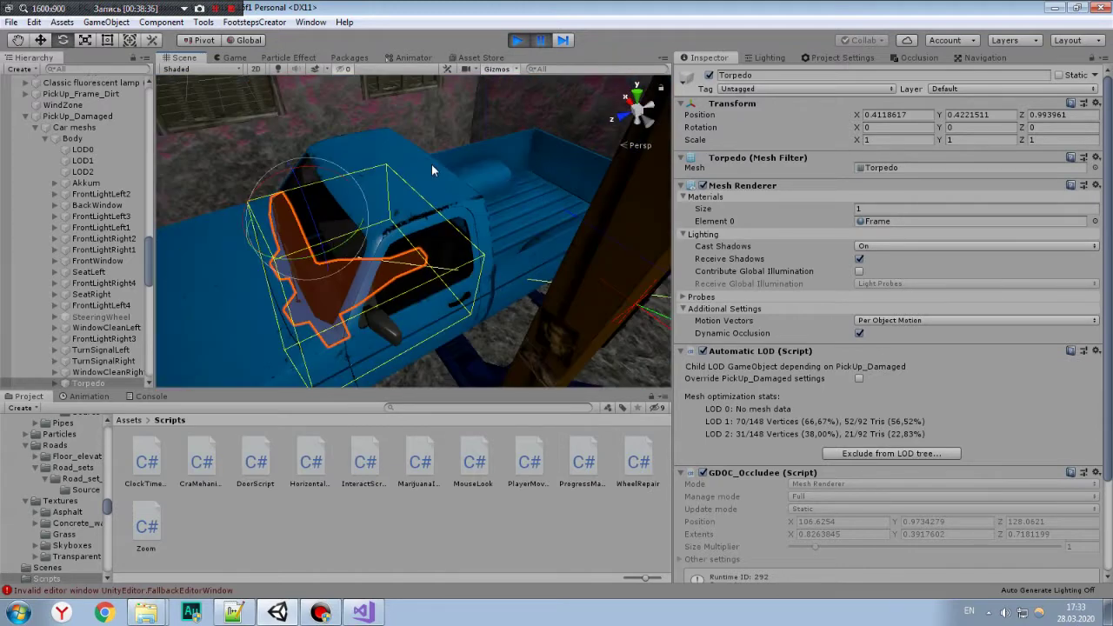
{"action": "right_click_drag", "start_coordinate": [519, 272], "coordinate": [431, 164]}
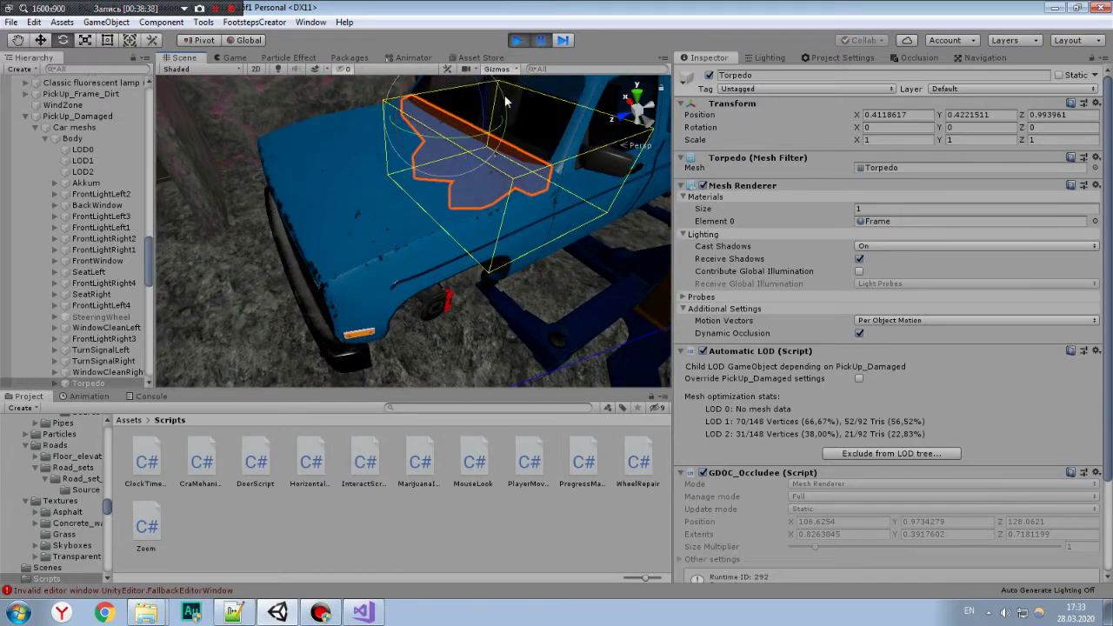
{"action": "left_click", "coordinate": [280, 69]}
{"action": "scroll", "coordinate": [79, 235], "scroll_direction": "up", "scroll_amount": 6}
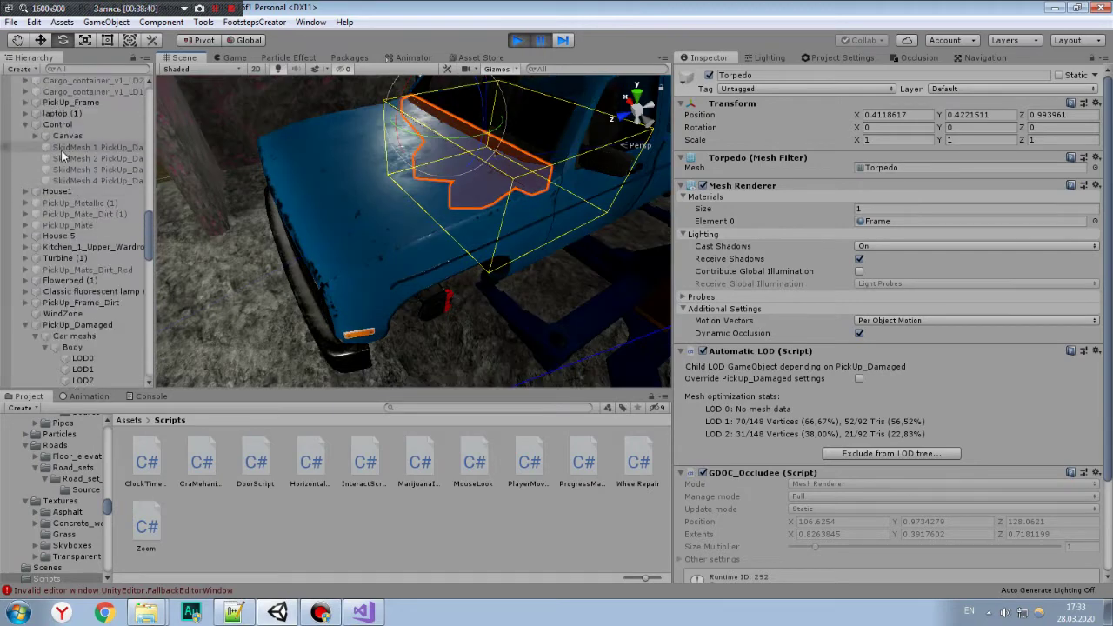
{"action": "left_click", "coordinate": [58, 124]}
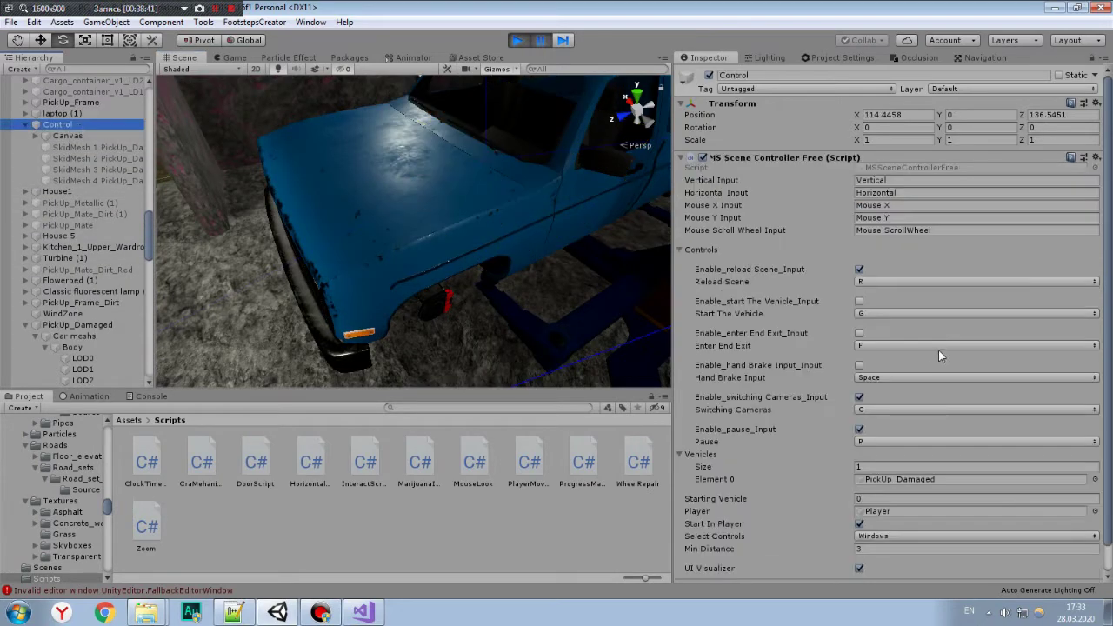
{"action": "left_click", "coordinate": [860, 370]}
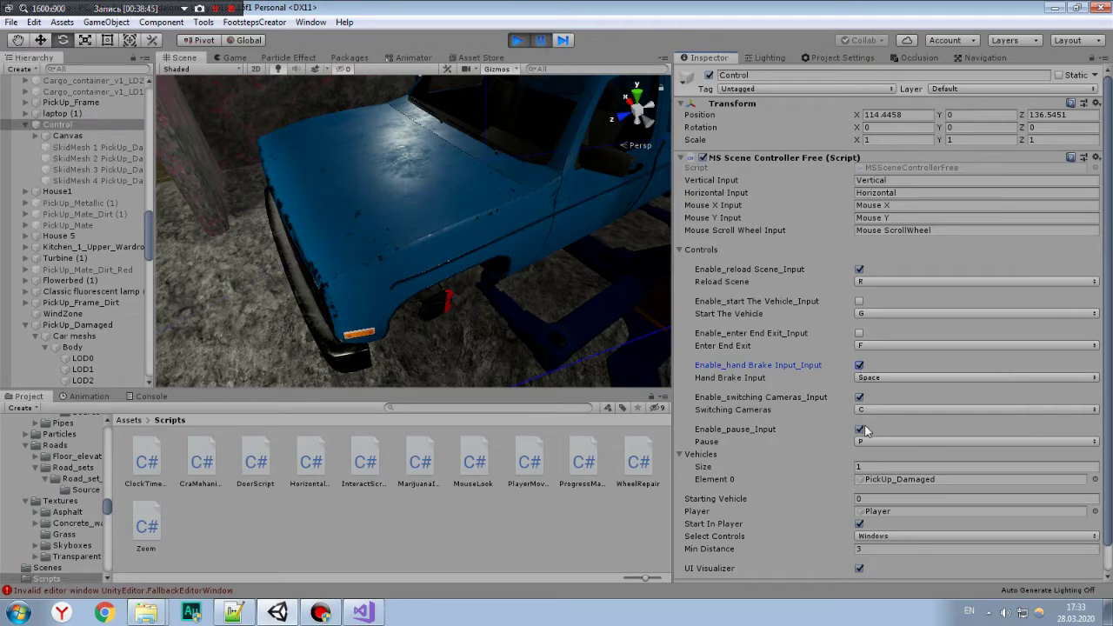
{"action": "left_click_drag", "start_coordinate": [409, 197], "coordinate": [516, 240], "text": "alt"}
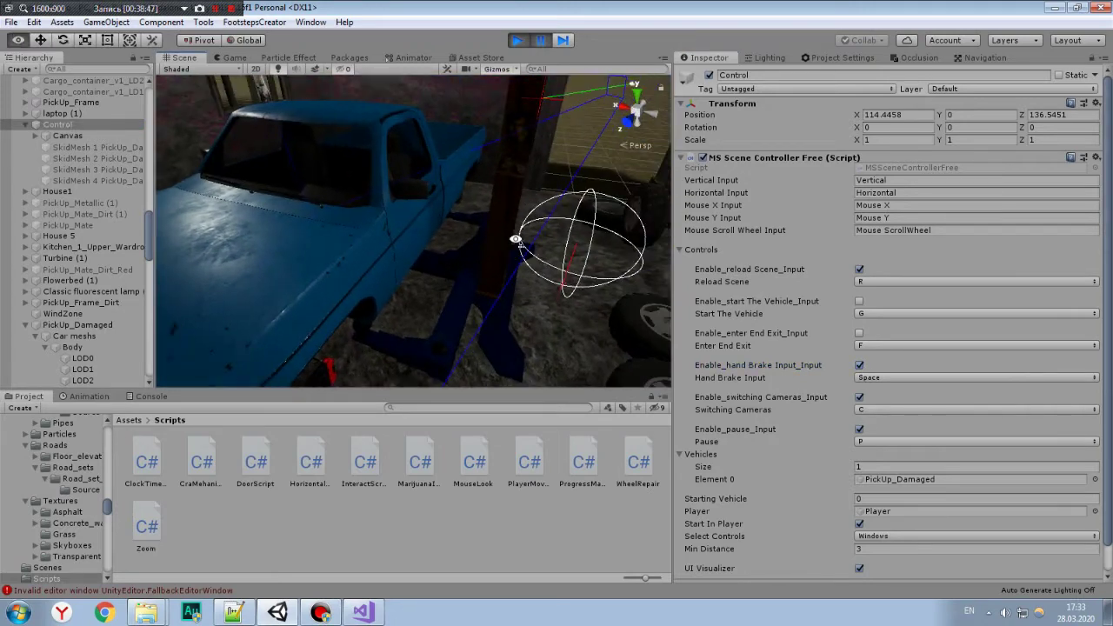
{"action": "left_click", "coordinate": [859, 334]}
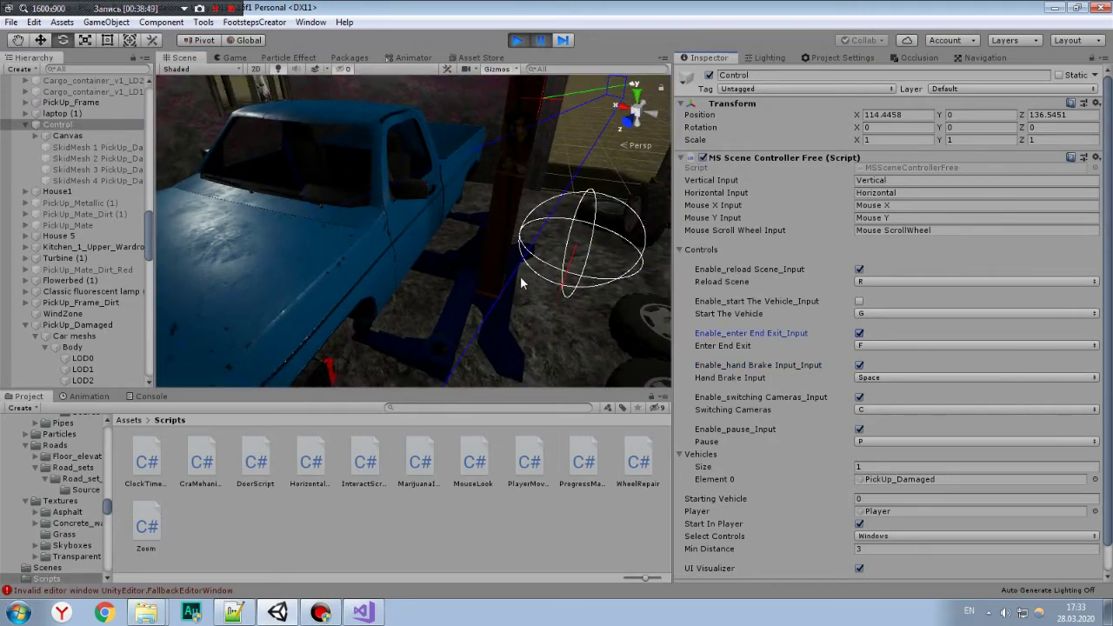
{"action": "mouse_move", "coordinate": [467, 306]}
{"action": "left_mouse_down", "text": "alt"}
{"action": "mouse_move", "coordinate": [161, 230]}
{"action": "mouse_move", "coordinate": [148, 341]}
{"action": "left_mouse_up", "text": "alt"}
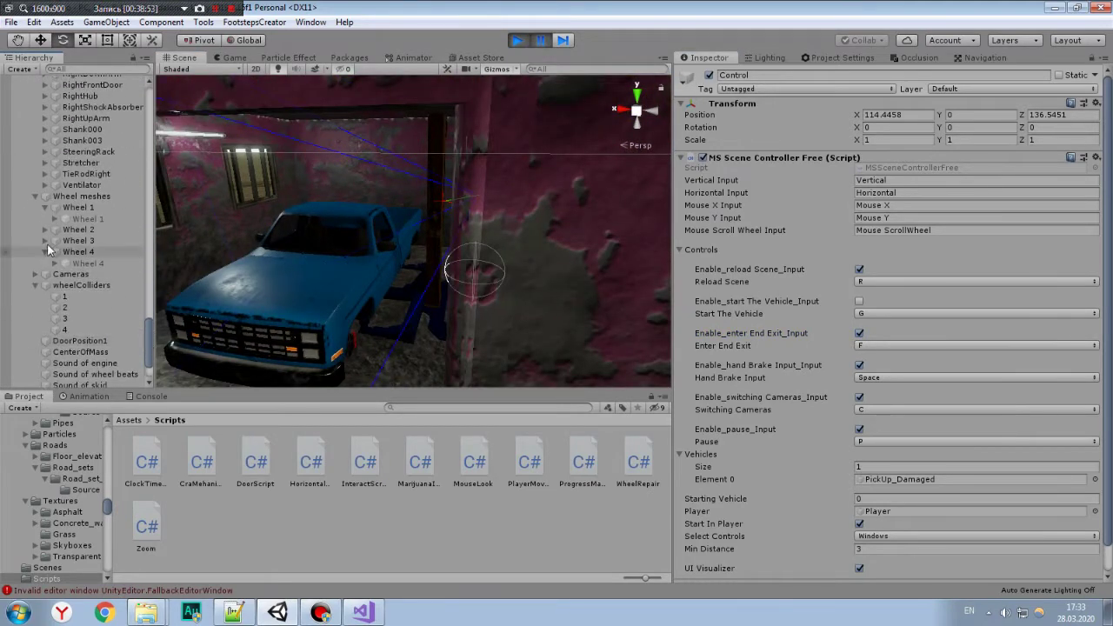
Select the Wheel 1 mesh inside the first wheel group and bring the truck's front wheel into view.
{"action": "left_click", "coordinate": [78, 207]}
{"action": "left_click", "coordinate": [87, 218]}
{"action": "mouse_move", "coordinate": [330, 227]}
{"action": "left_mouse_down", "text": "alt"}
{"action": "mouse_move", "coordinate": [385, 216]}
{"action": "mouse_move", "coordinate": [221, 202]}
{"action": "left_mouse_up", "text": "alt"}
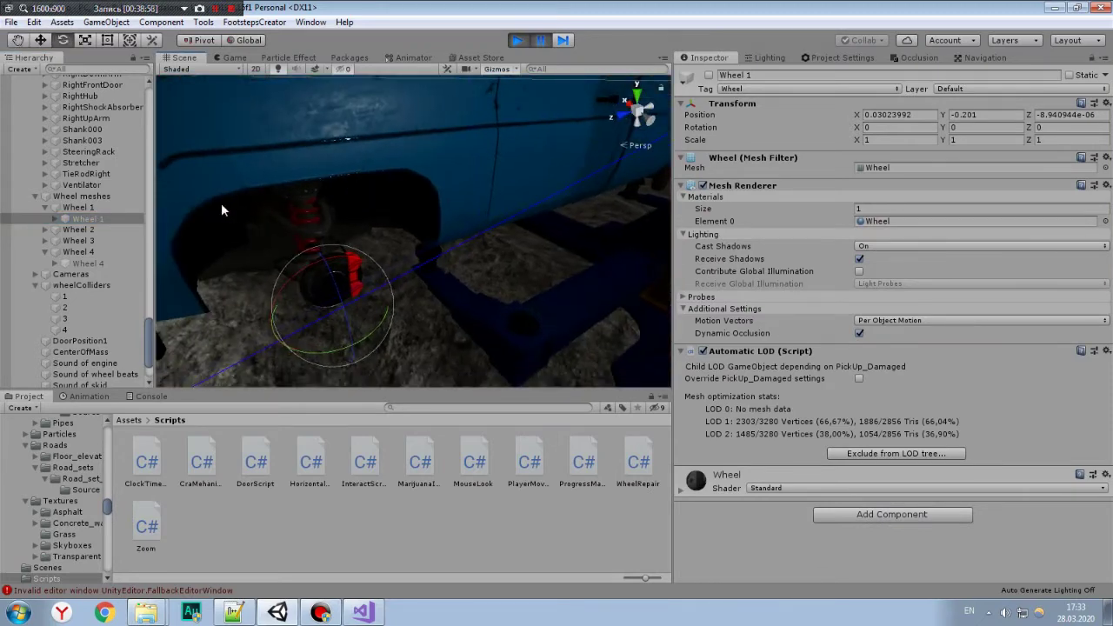
{"action": "left_click", "coordinate": [97, 220]}
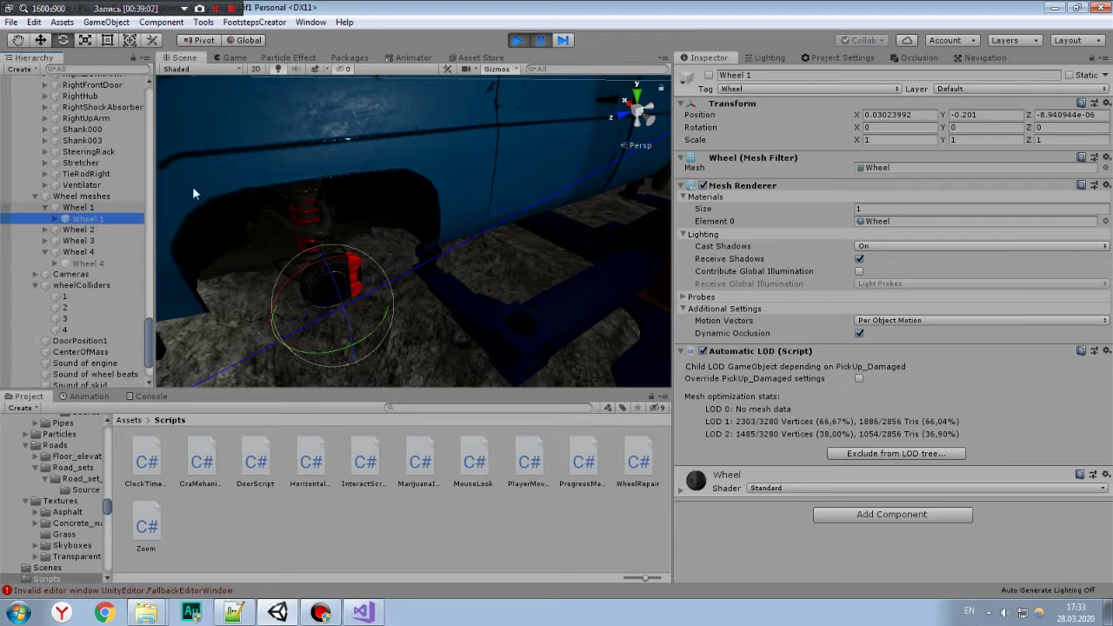
{"action": "left_click", "coordinate": [335, 300]}
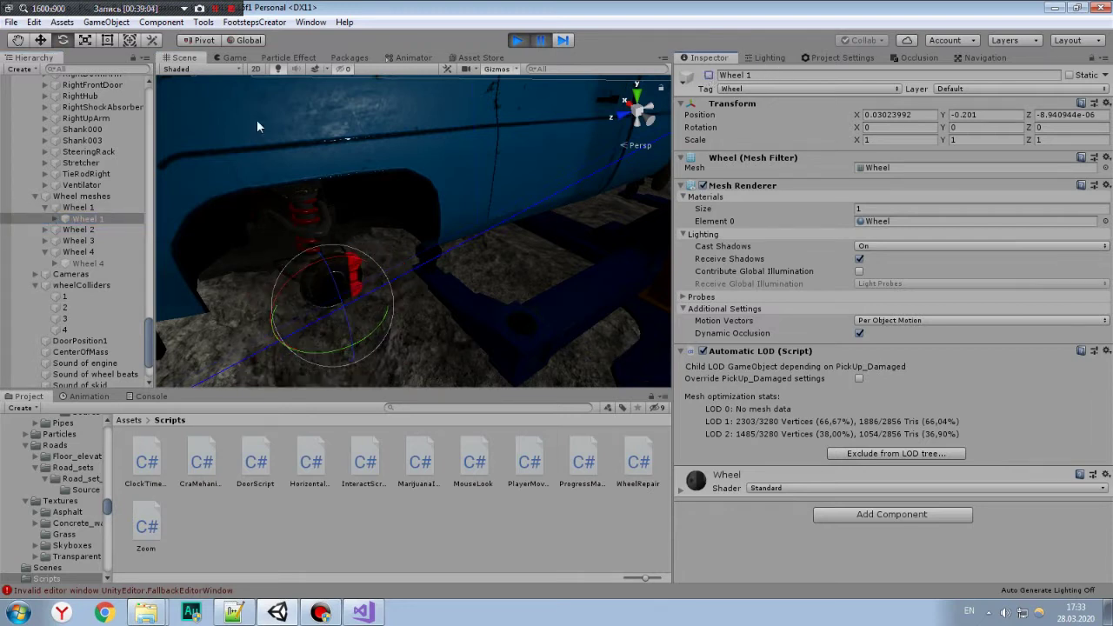
{"action": "left_click", "coordinate": [84, 219]}
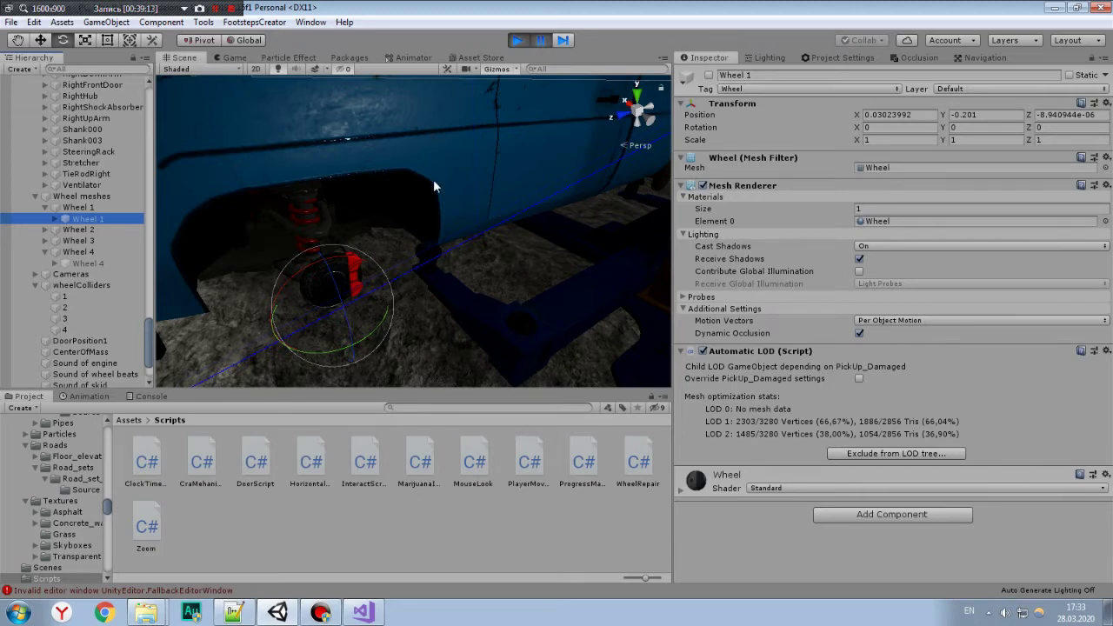
{"action": "middle_click_drag", "start_coordinate": [433, 181], "coordinate": [413, 175]}
Temporarily show the Wheel 1 mesh, frame it, rotate it about 41 degrees, then hide it again.
{"action": "left_click", "coordinate": [709, 74]}
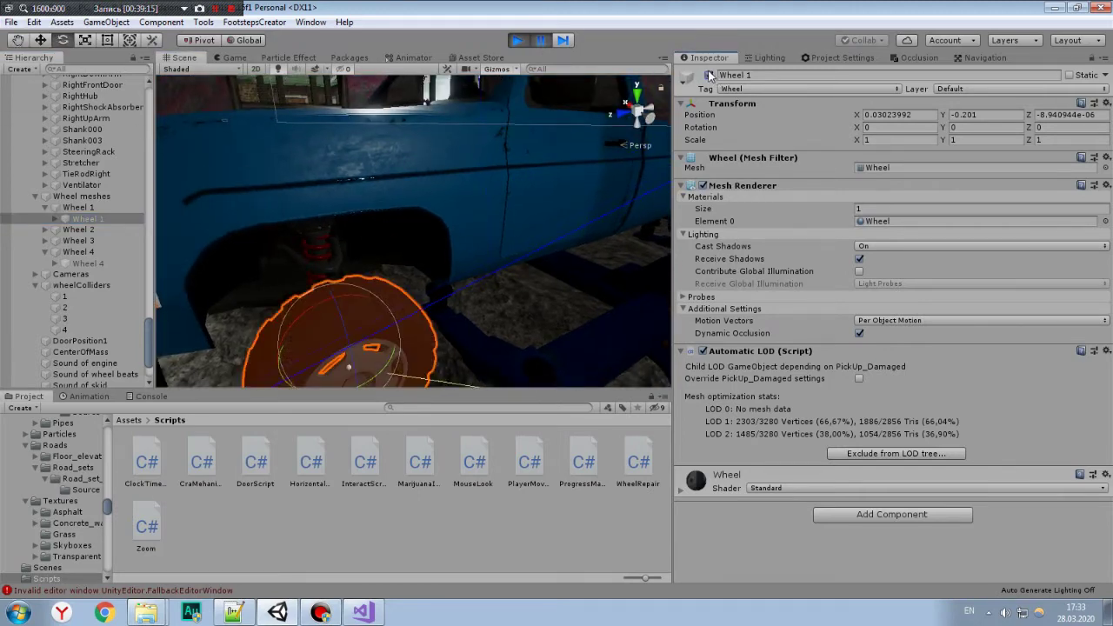
{"action": "key", "text": "f"}
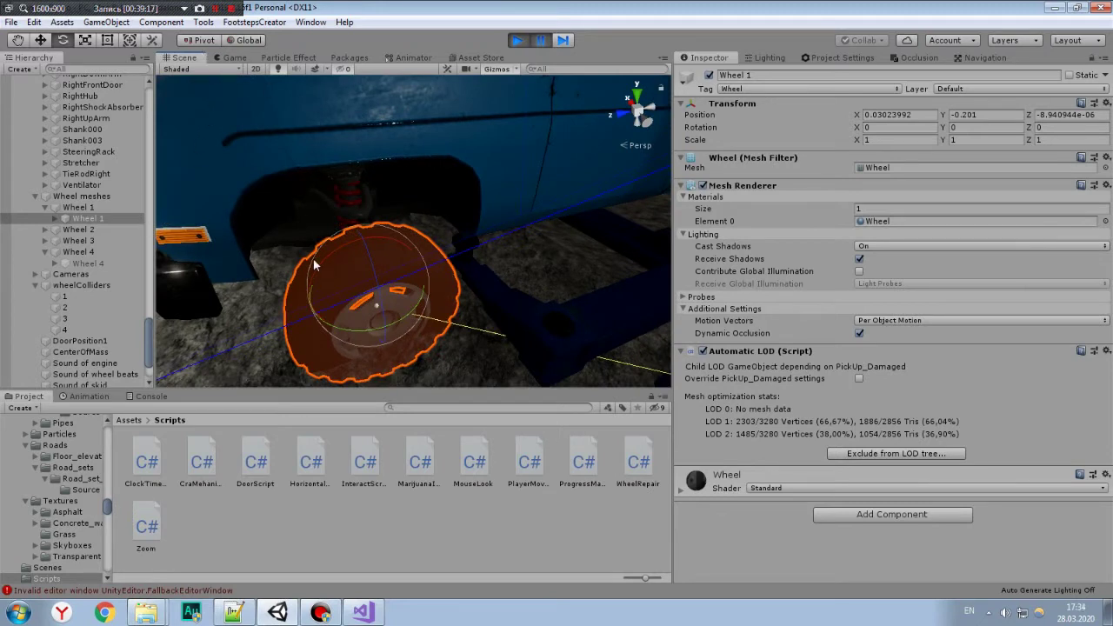
{"action": "mouse_move", "coordinate": [329, 250]}
{"action": "left_mouse_down"}
{"action": "mouse_move", "coordinate": [692, 249]}
{"action": "mouse_move", "coordinate": [342, 286]}
{"action": "left_mouse_up"}
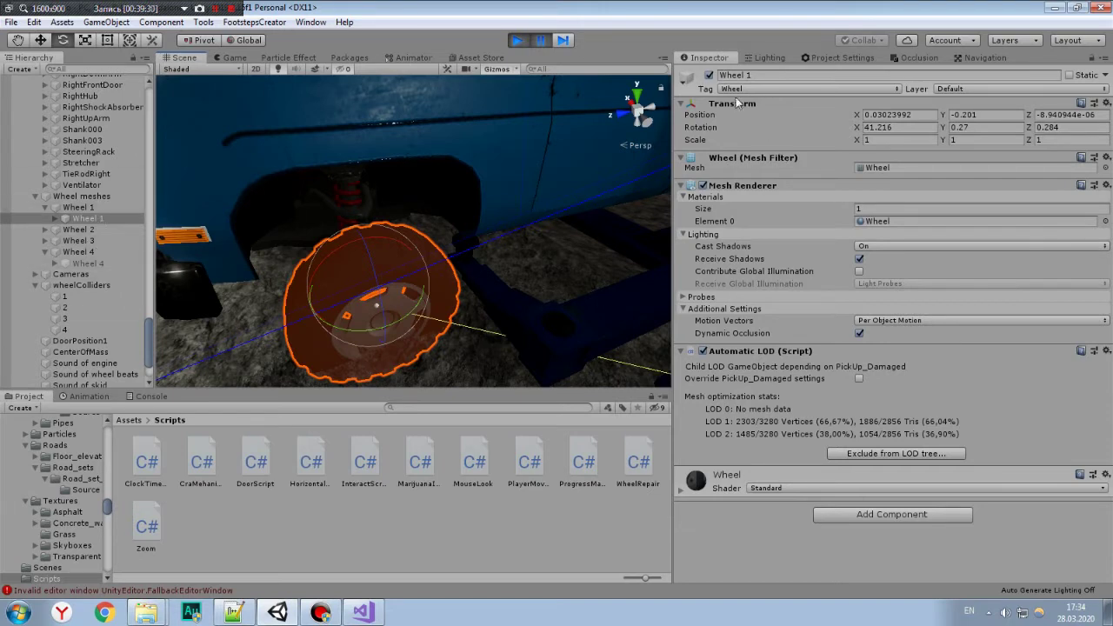
{"action": "left_click", "coordinate": [709, 74]}
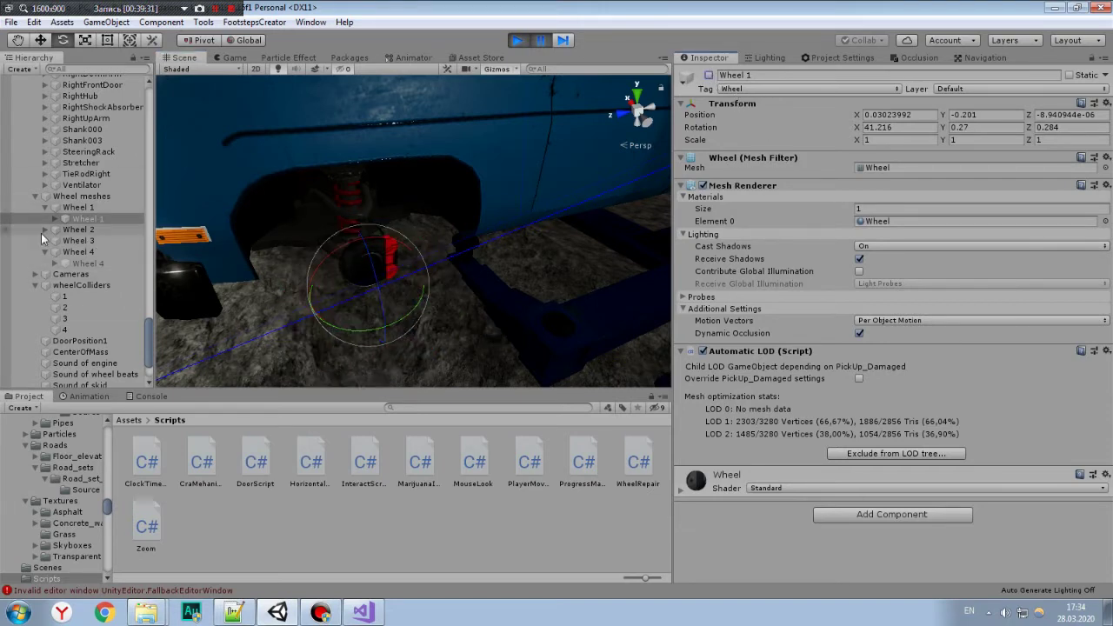
Compare the parent Wheel 1 with its child mesh, then open the WheelRepair script's source.
{"action": "left_click", "coordinate": [80, 209]}
{"action": "left_click", "coordinate": [84, 218]}
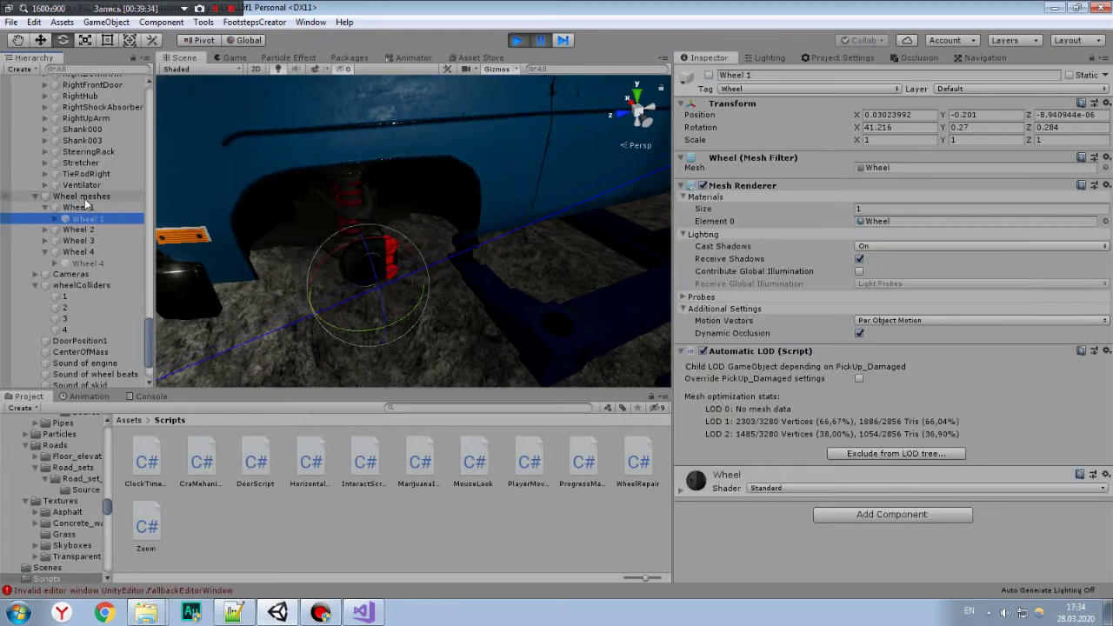
{"action": "left_click", "coordinate": [93, 207]}
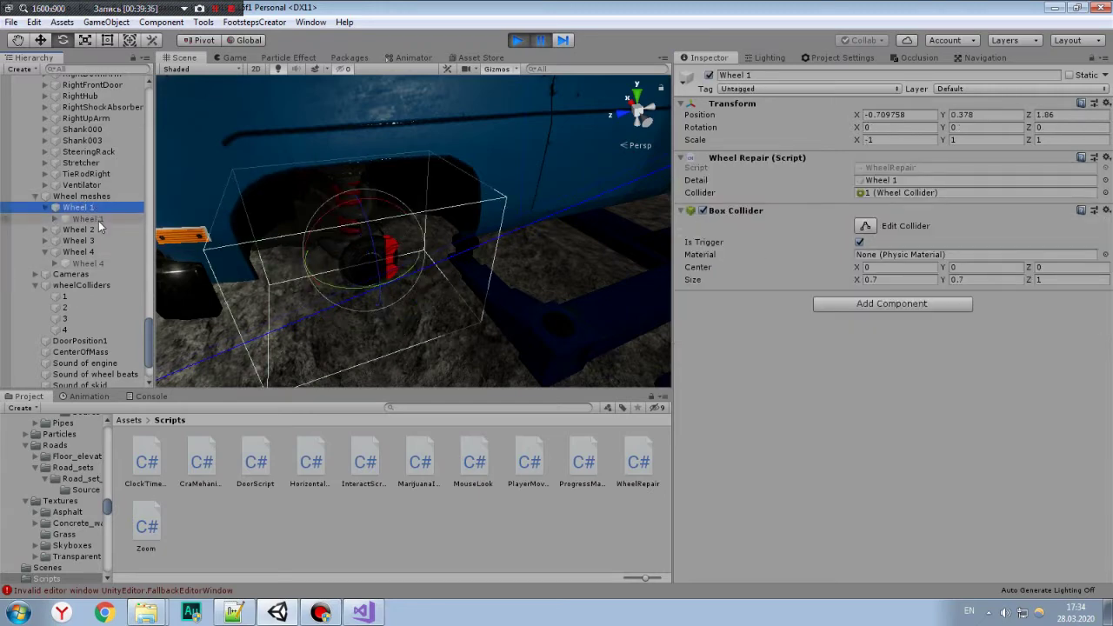
{"action": "left_click", "coordinate": [98, 219]}
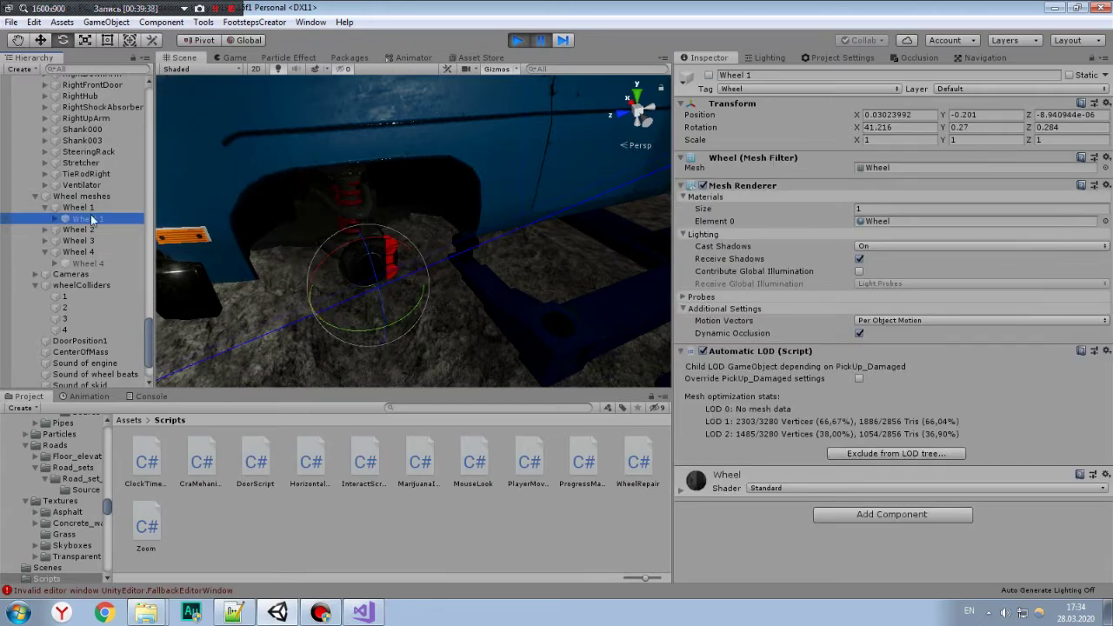
{"action": "left_click", "coordinate": [84, 206]}
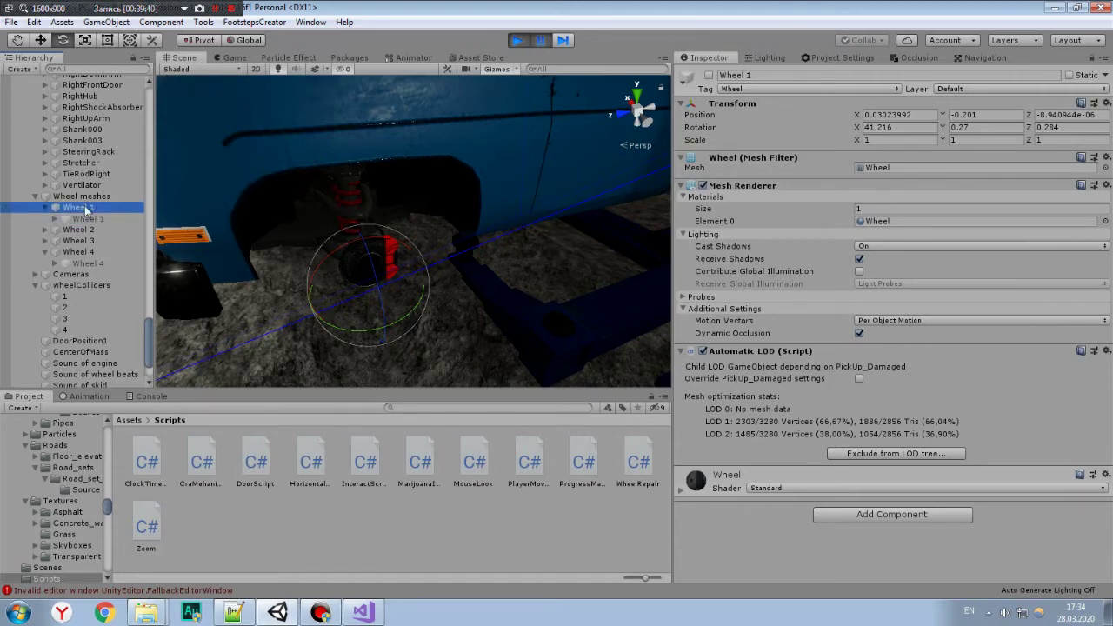
{"action": "left_click", "coordinate": [92, 217]}
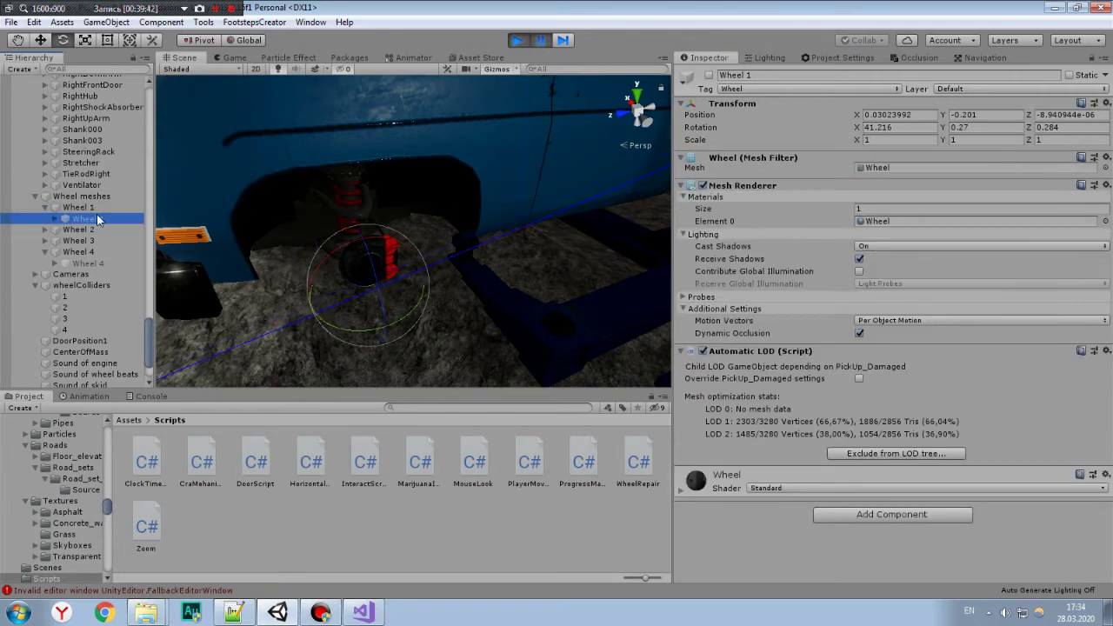
{"action": "left_click", "coordinate": [90, 210]}
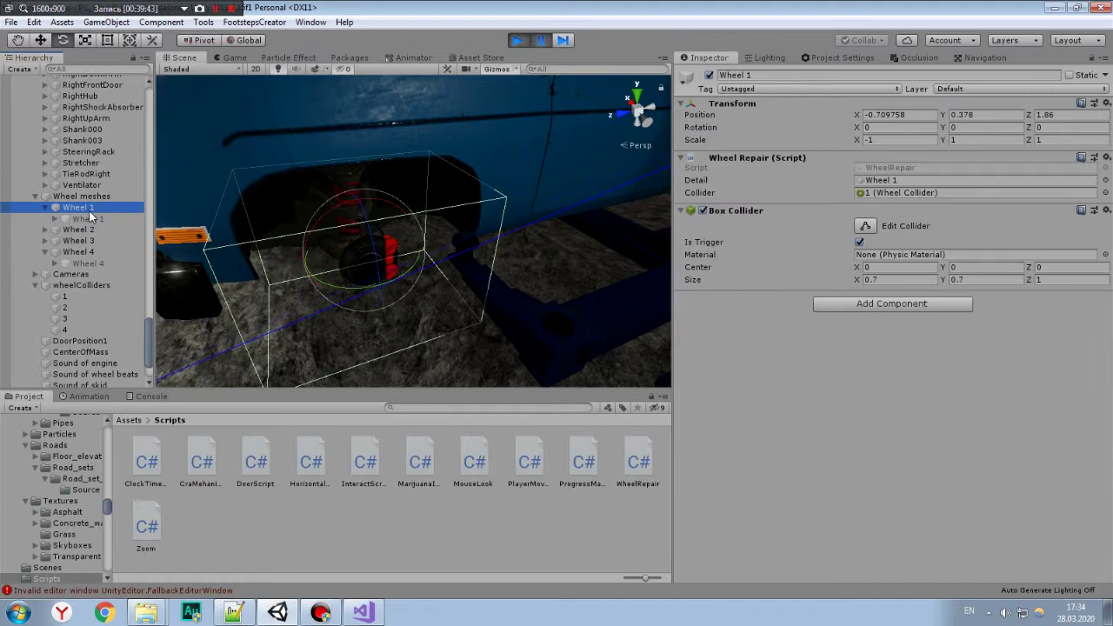
{"action": "left_click", "coordinate": [880, 167]}
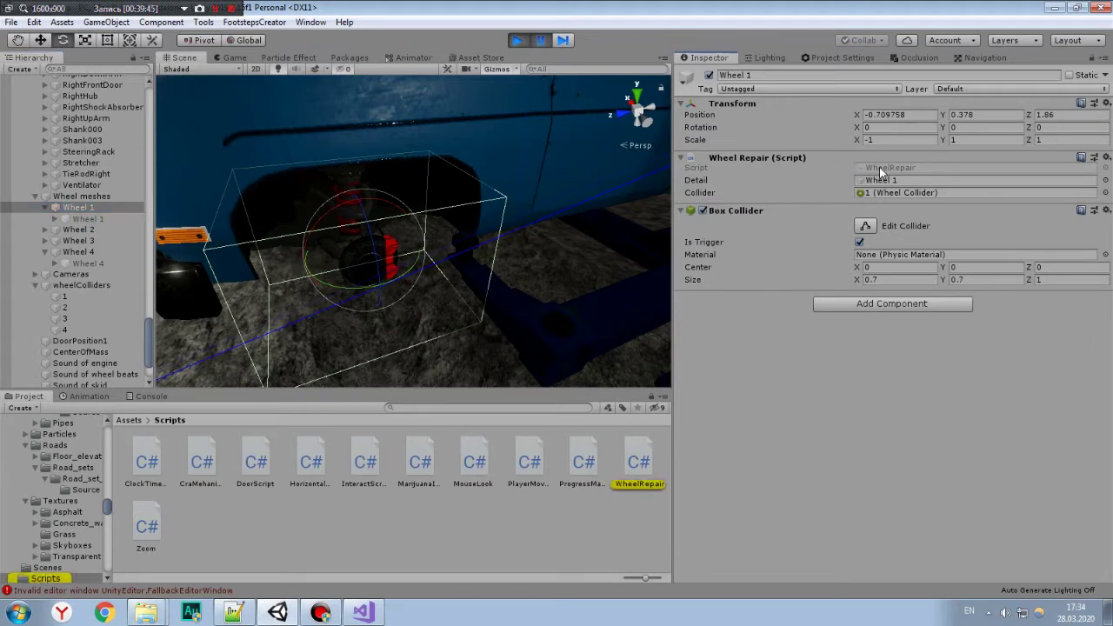
{"action": "left_click", "coordinate": [633, 474]}
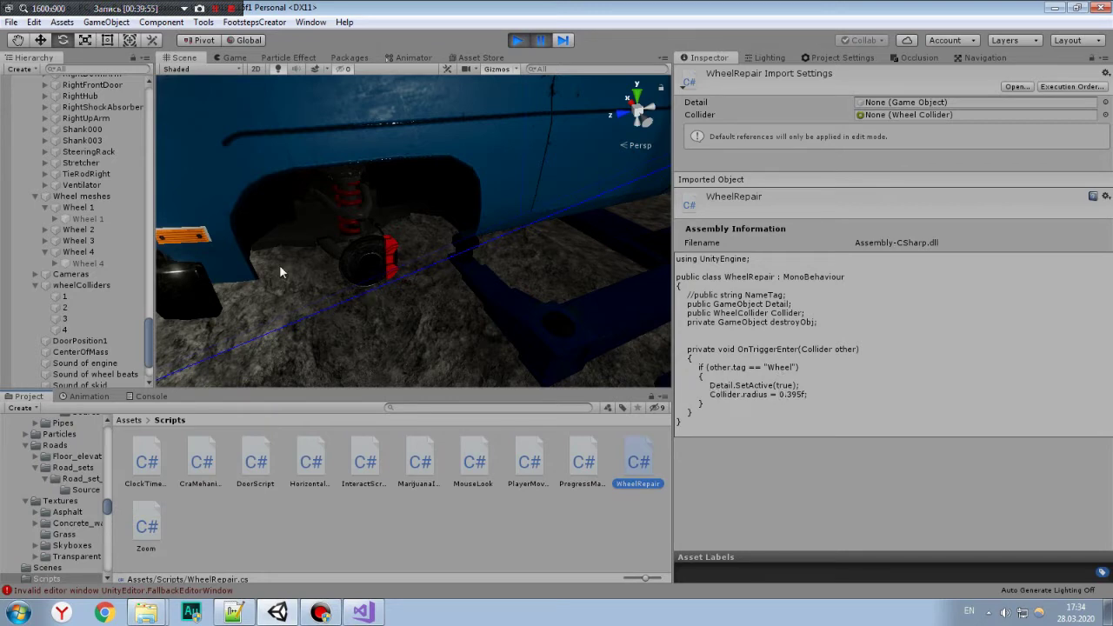
From Wheel 1, view the InteractScript source, then WheelRepair again, clearing the selection after each.
{"action": "left_click", "coordinate": [85, 218]}
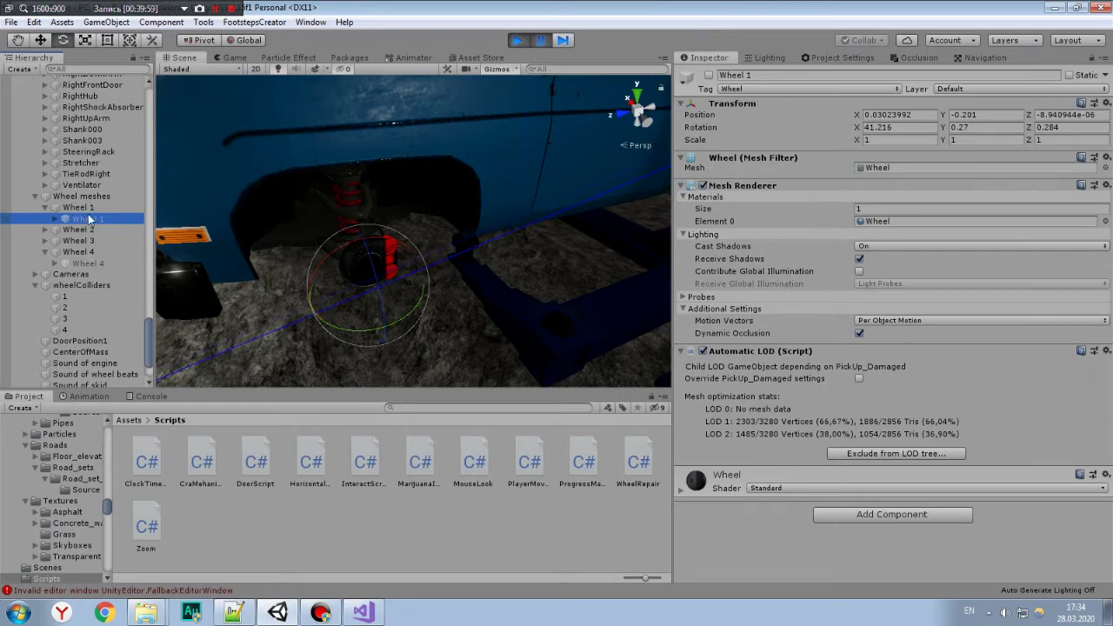
{"action": "left_click", "coordinate": [87, 209]}
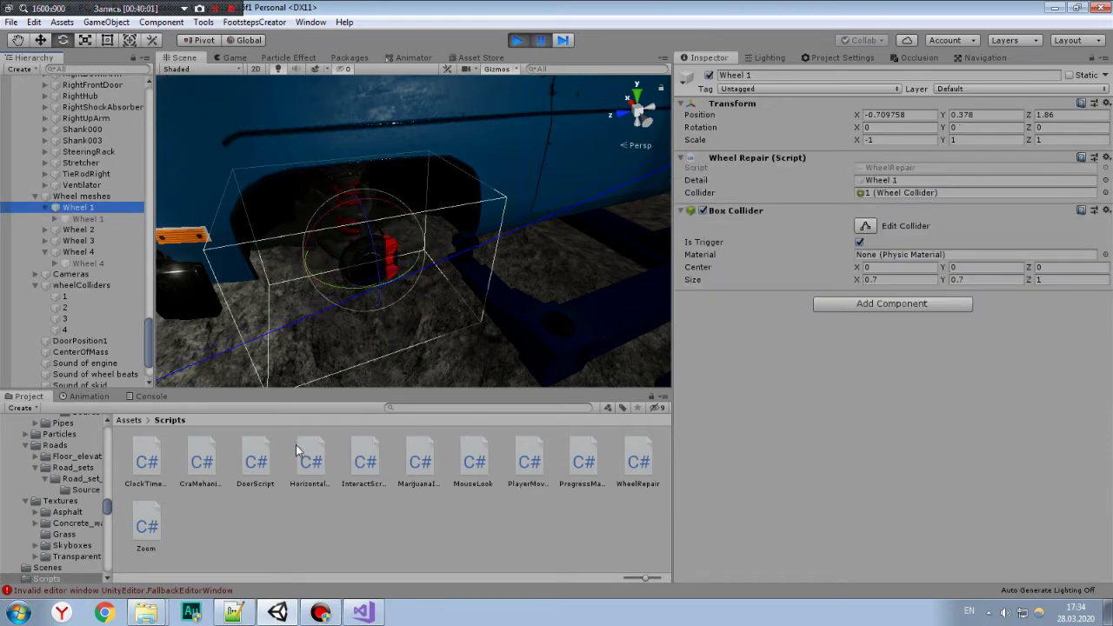
{"action": "left_click", "coordinate": [357, 461]}
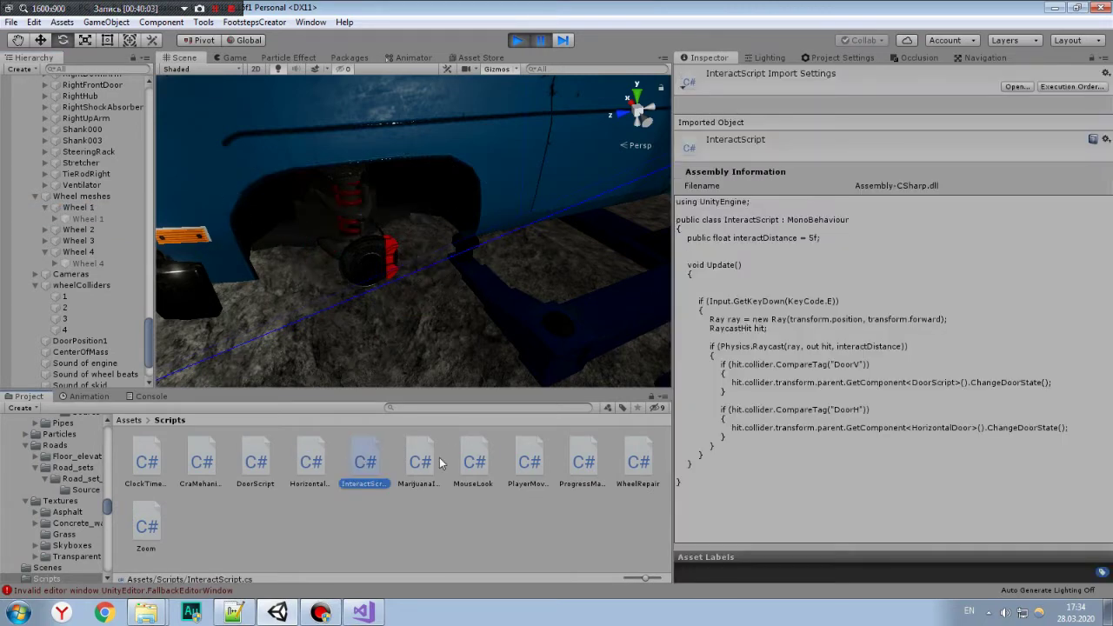
{"action": "left_click", "coordinate": [280, 517]}
{"action": "left_click", "coordinate": [638, 466]}
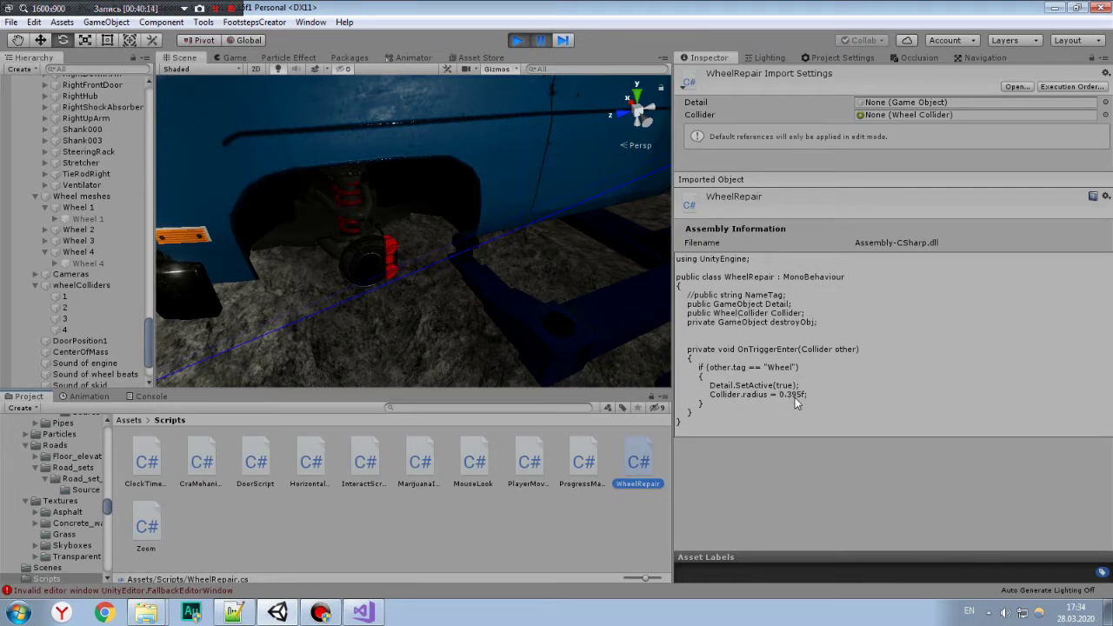
{"action": "left_click", "coordinate": [467, 515]}
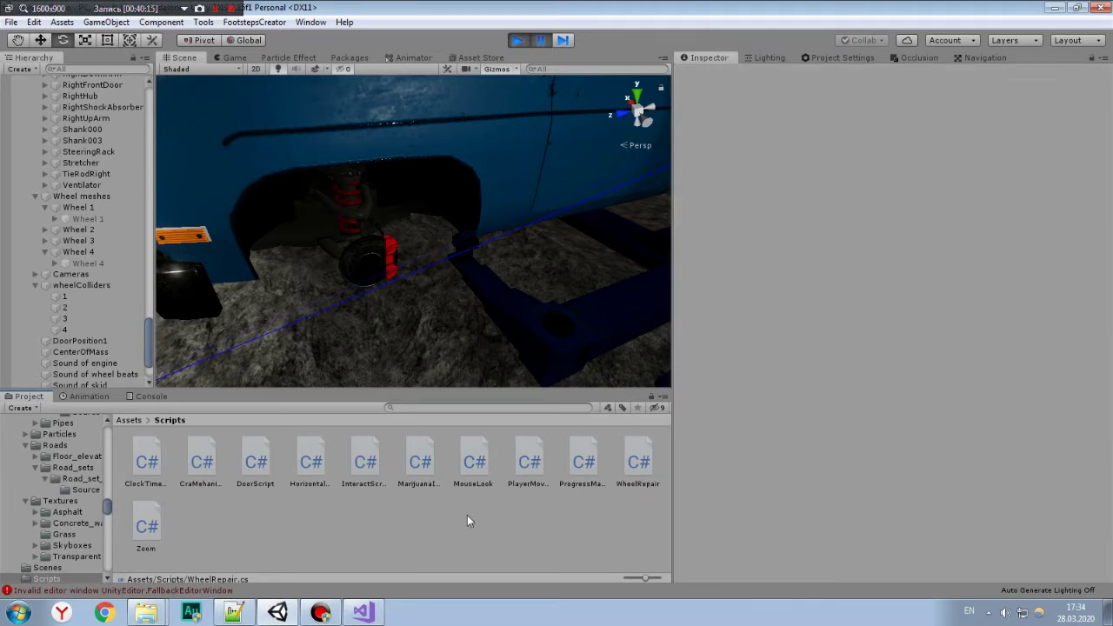
Inspect wheel colliders 1 and 2 alongside the Wheel 1 and Wheel 2 repair scripts.
{"action": "left_click", "coordinate": [74, 298]}
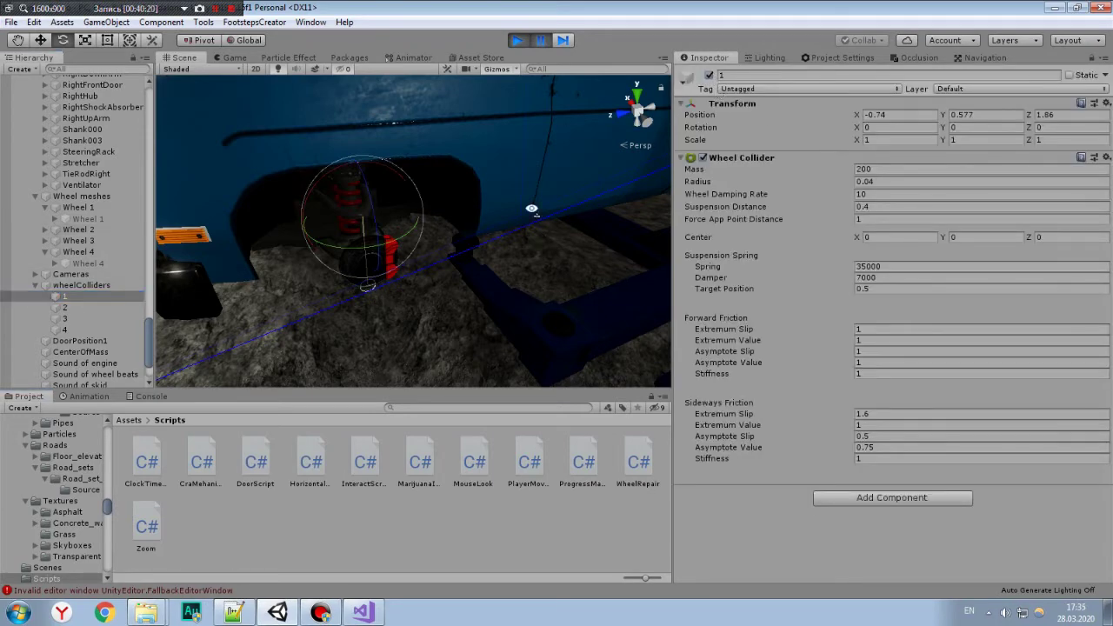
{"action": "right_click_drag", "start_coordinate": [435, 261], "coordinate": [434, 223], "text": "alt"}
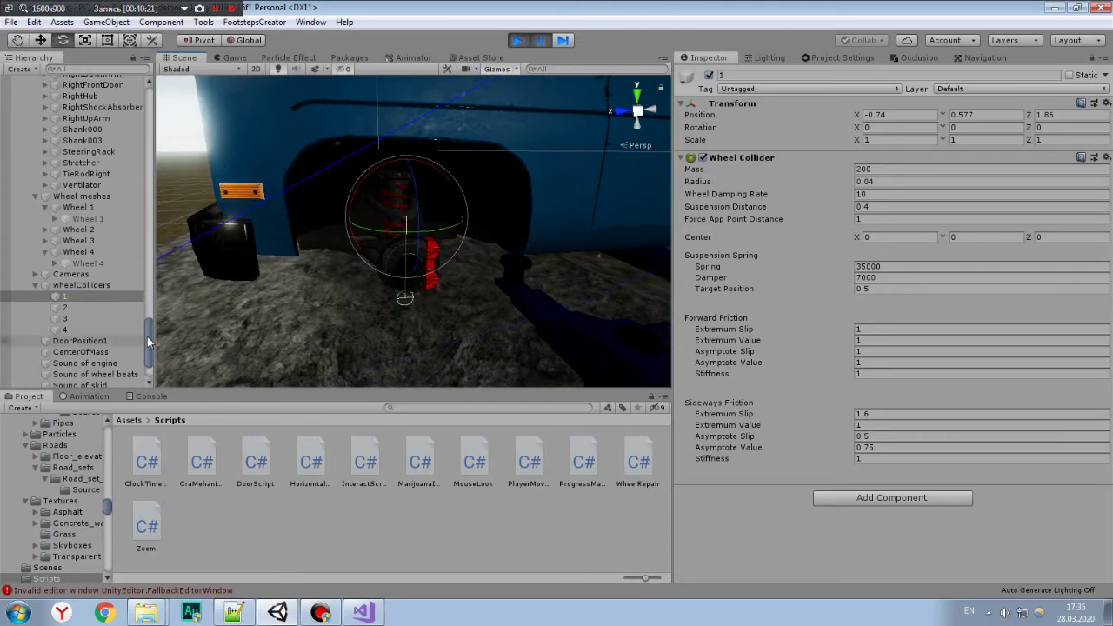
{"action": "scroll", "coordinate": [87, 174], "scroll_direction": "down", "scroll_amount": 4}
{"action": "left_click", "coordinate": [76, 140]}
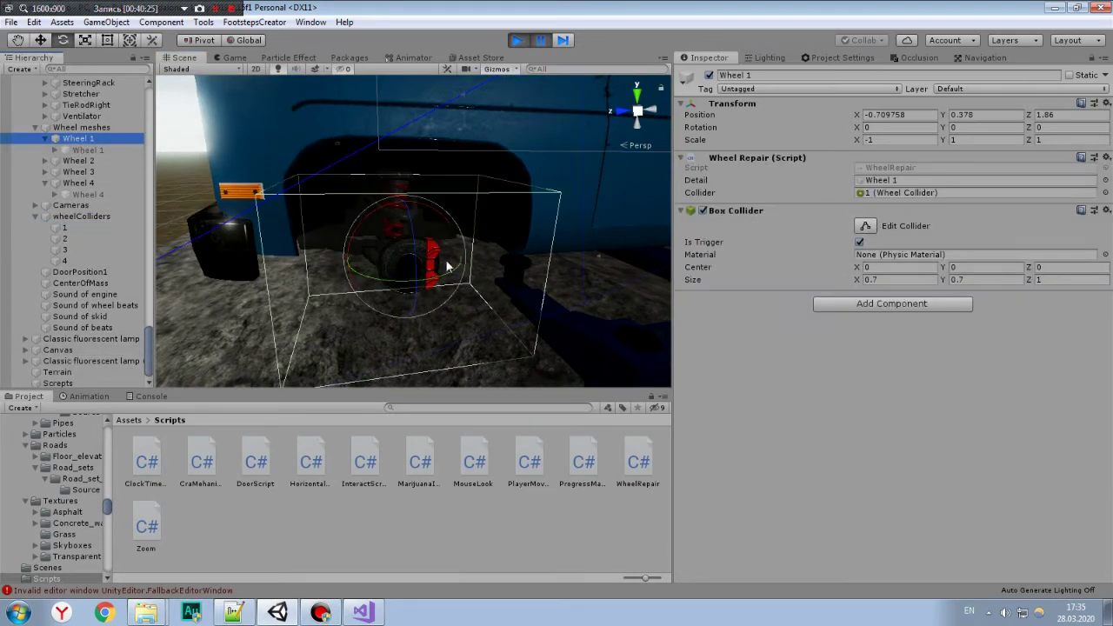
{"action": "left_click", "coordinate": [64, 238]}
{"action": "left_click", "coordinate": [78, 161]}
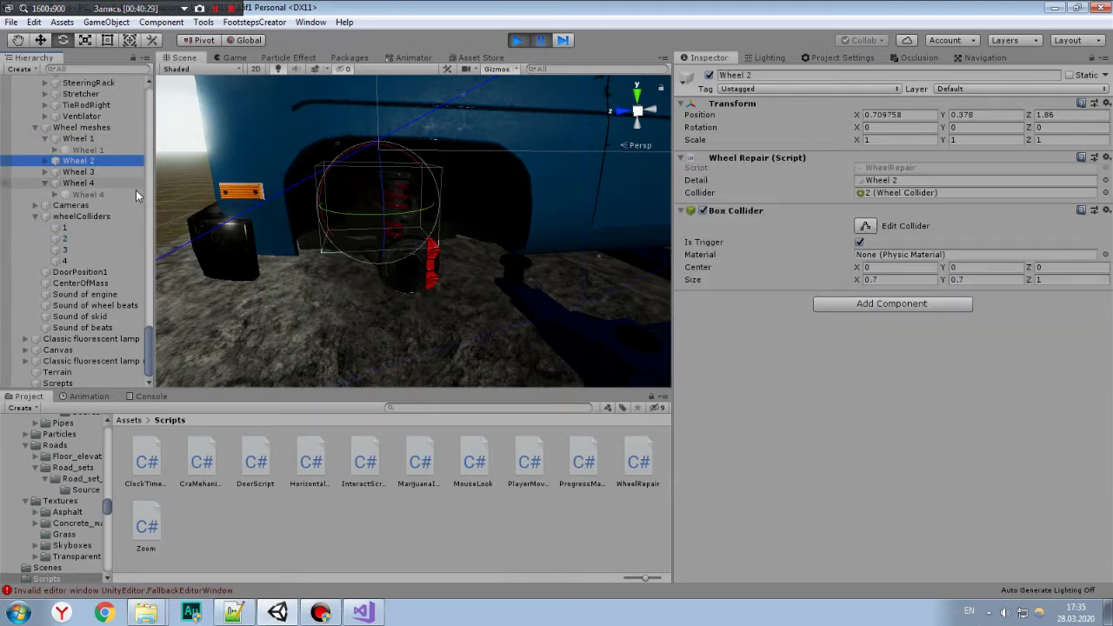
Step through wheel colliders 1–4 under wheelColliders, then clear the console messages.
{"action": "left_click", "coordinate": [94, 217]}
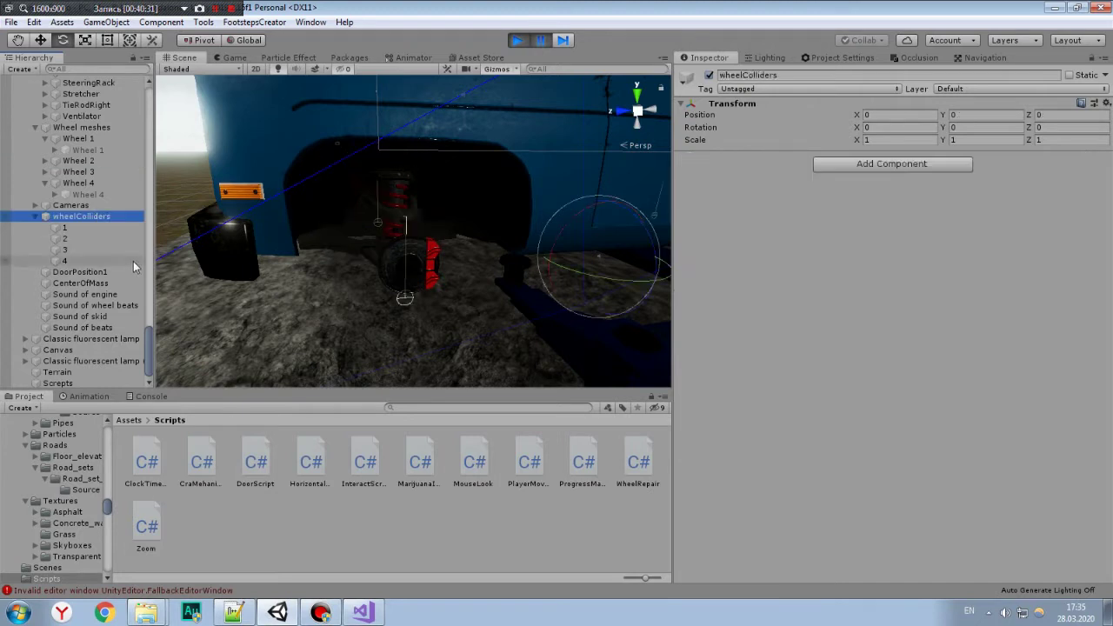
{"action": "left_click", "coordinate": [139, 338]}
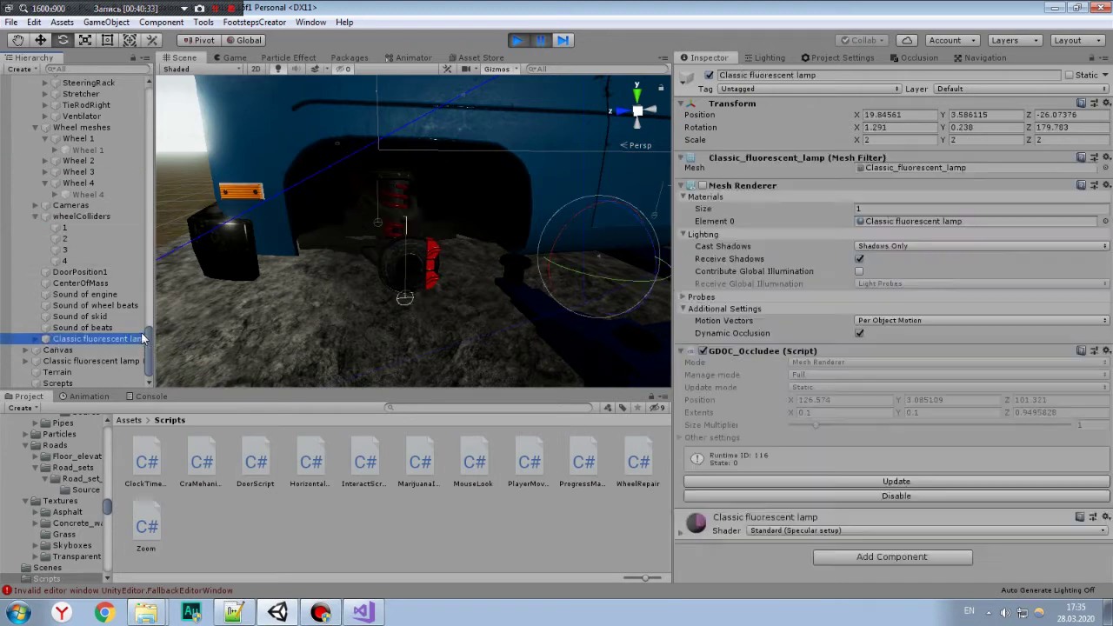
{"action": "key", "text": "ctrl+z"}
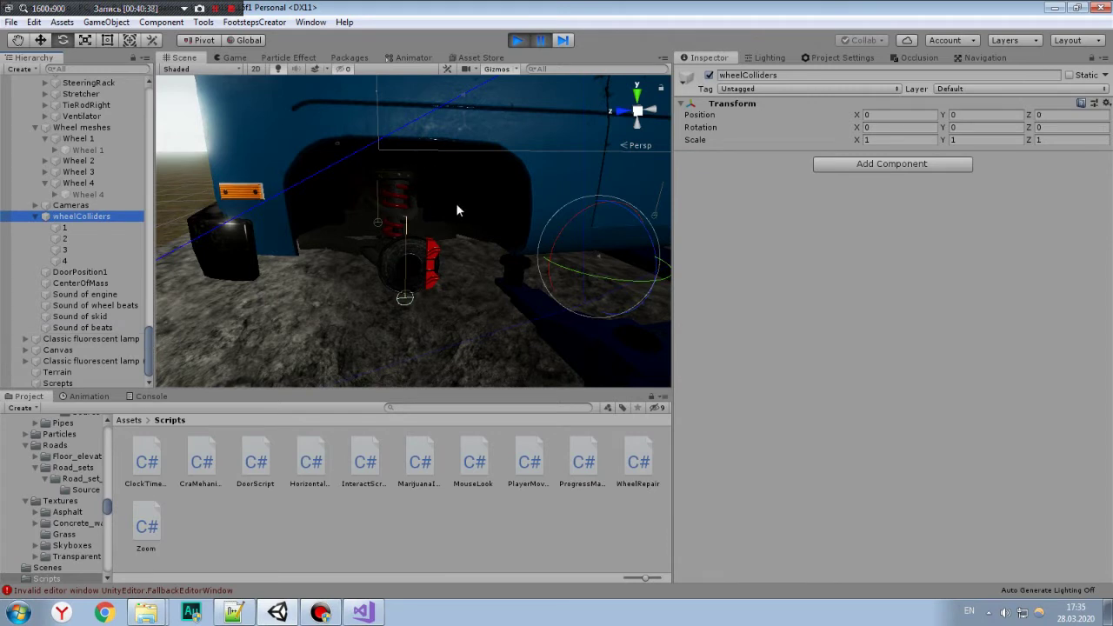
{"action": "middle_click_drag", "start_coordinate": [455, 208], "coordinate": [257, 210]}
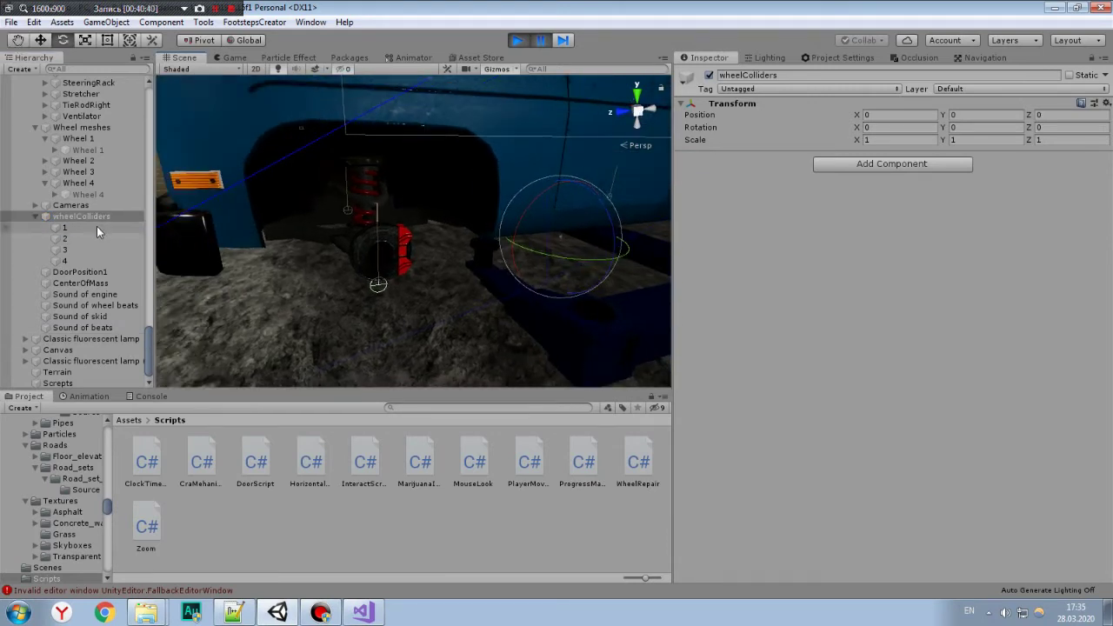
{"action": "left_click", "coordinate": [65, 227]}
{"action": "left_click", "coordinate": [93, 238]}
{"action": "left_click", "coordinate": [93, 249]}
{"action": "left_click", "coordinate": [97, 260]}
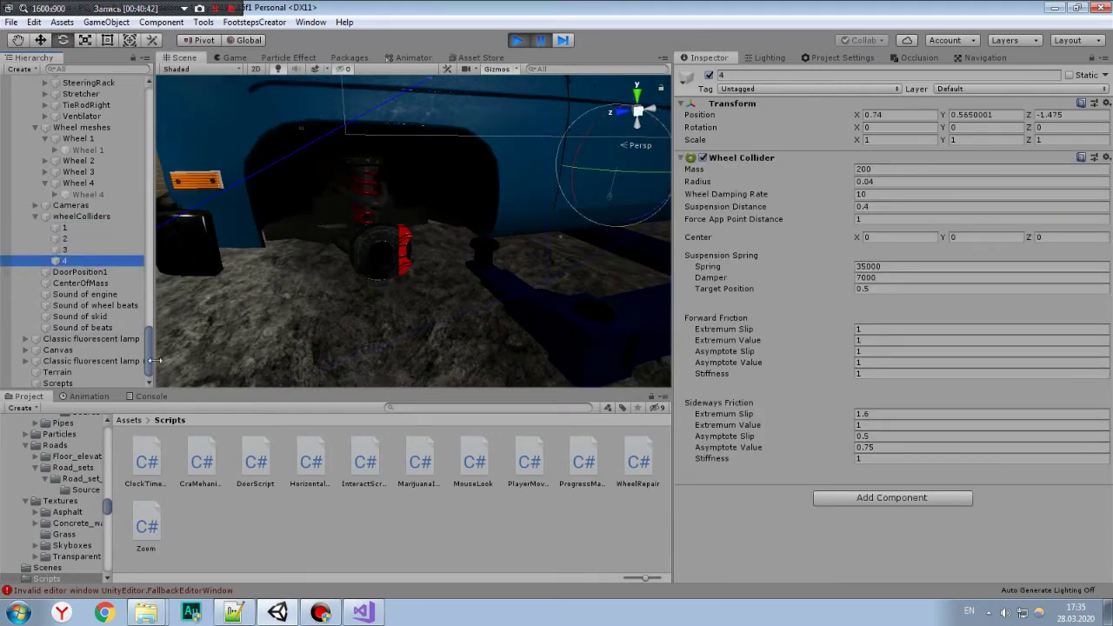
{"action": "left_click", "coordinate": [160, 398]}
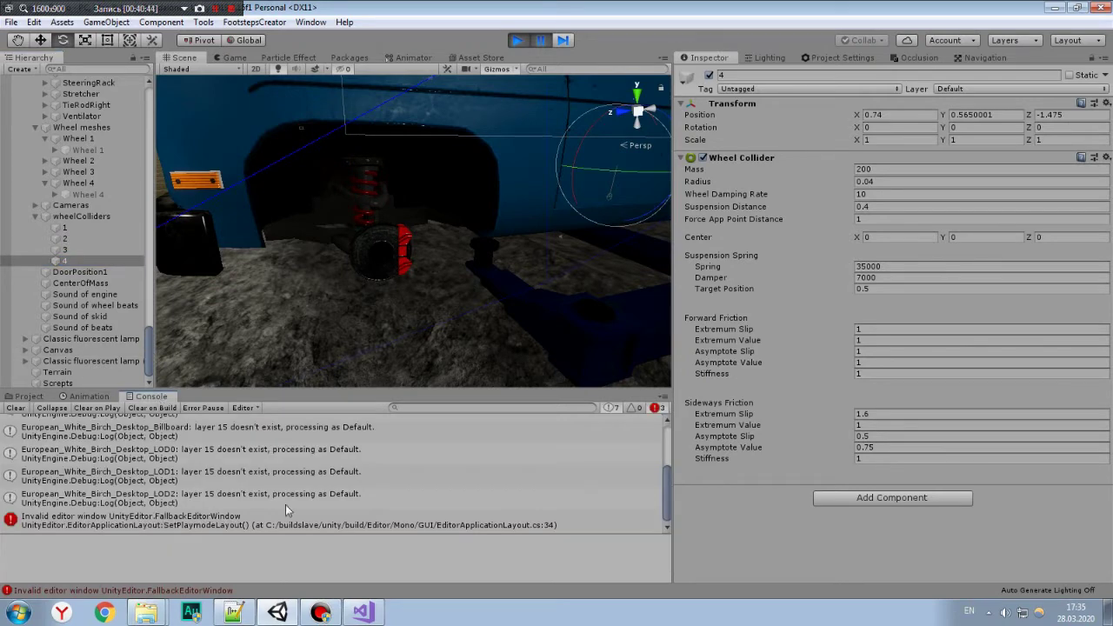
{"action": "left_click", "coordinate": [16, 408]}
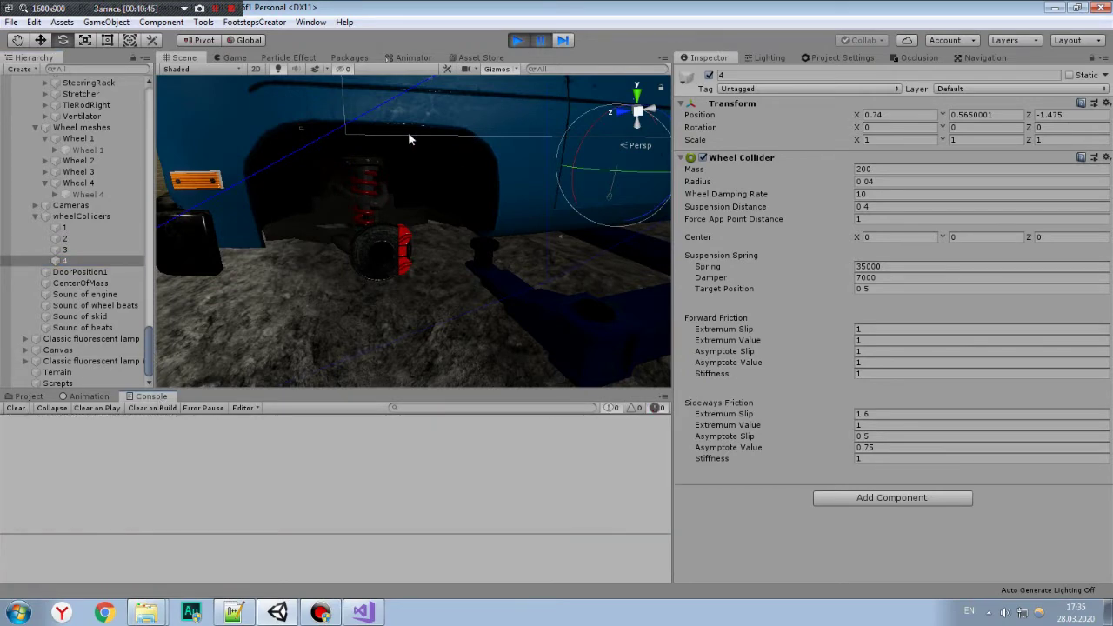
Select the PickUp_Damaged truck and expand its wheel meshes and colliders.
{"action": "left_click", "coordinate": [248, 118]}
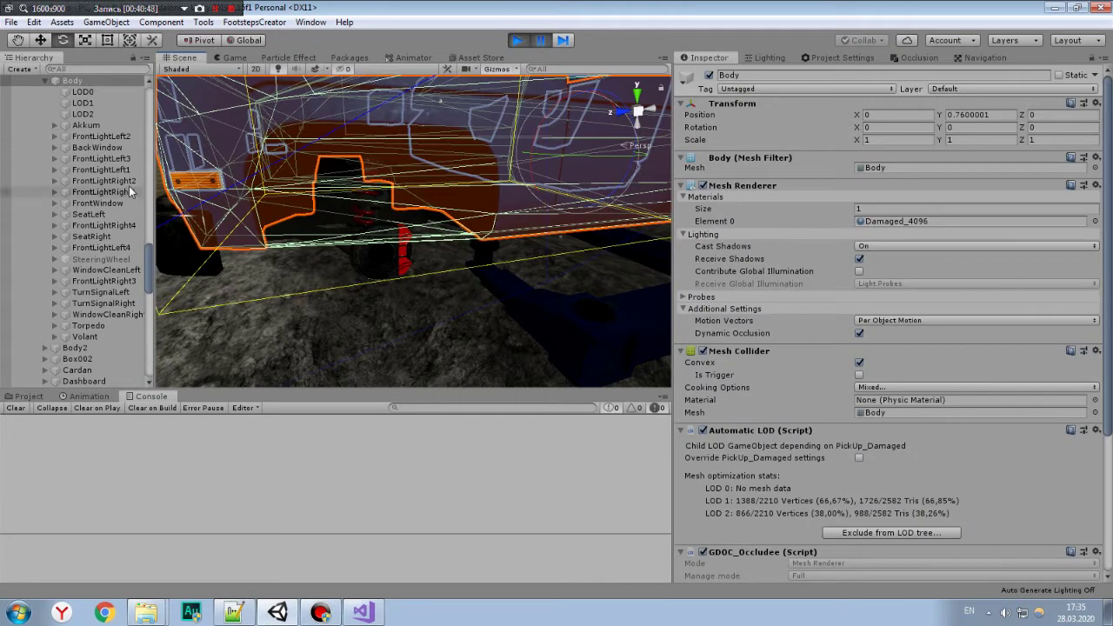
{"action": "scroll", "coordinate": [129, 187], "scroll_direction": "up", "scroll_amount": 3}
{"action": "left_click", "coordinate": [77, 141]}
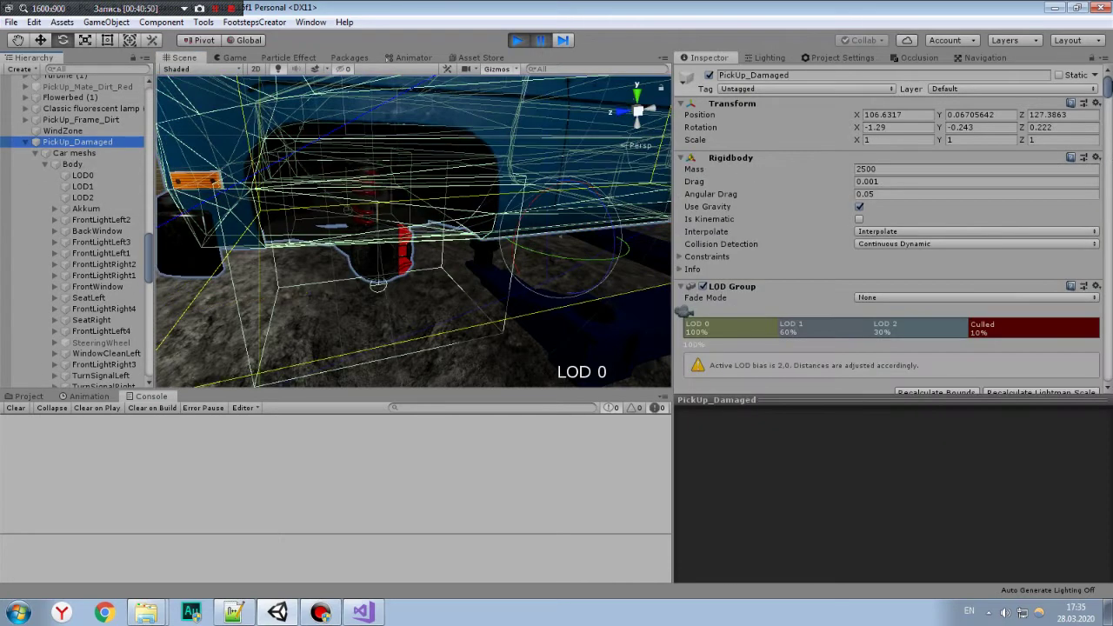
{"action": "scroll", "coordinate": [889, 287], "scroll_direction": "down", "scroll_amount": 5}
{"action": "scroll", "coordinate": [889, 287], "scroll_direction": "down", "scroll_amount": 5}
{"action": "scroll", "coordinate": [889, 287], "scroll_direction": "down", "scroll_amount": 5}
{"action": "scroll", "coordinate": [889, 287], "scroll_direction": "down", "scroll_amount": 3}
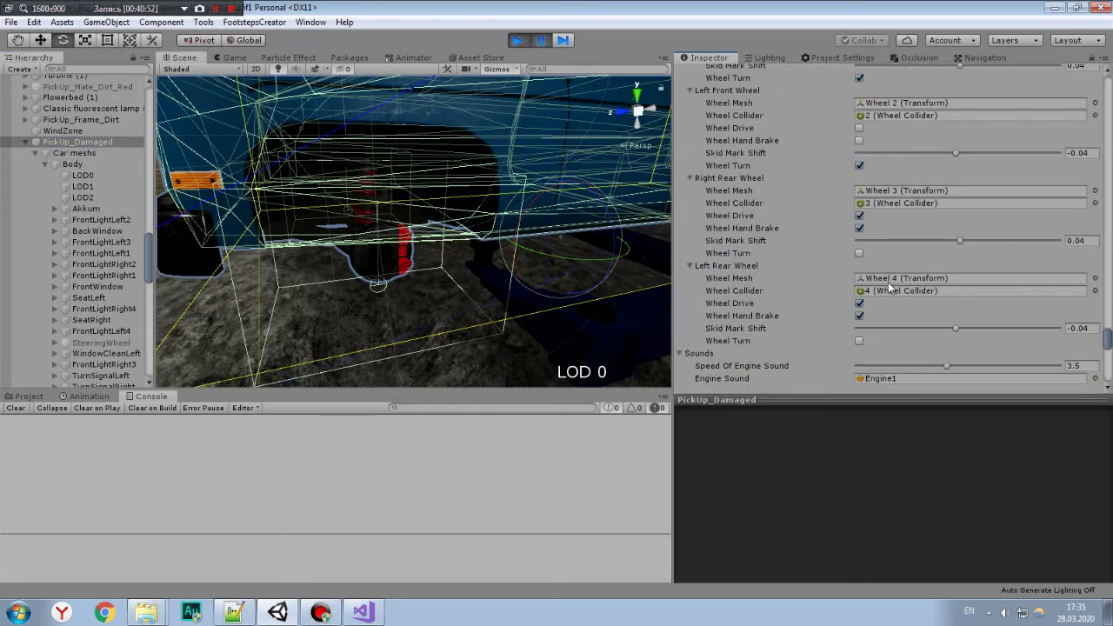
{"action": "left_click", "coordinate": [36, 154]}
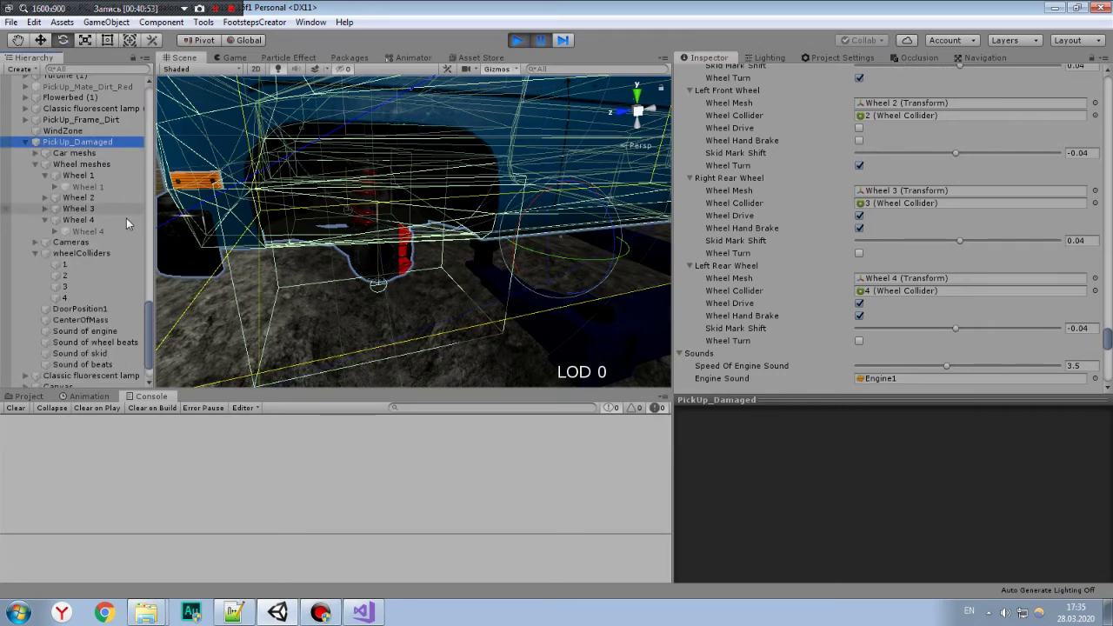
Examine wheel colliders 1 and 2 from under the truck, then select the lift post Detal_1.
{"action": "left_click", "coordinate": [68, 264]}
{"action": "middle_click_drag", "start_coordinate": [300, 237], "coordinate": [443, 148]}
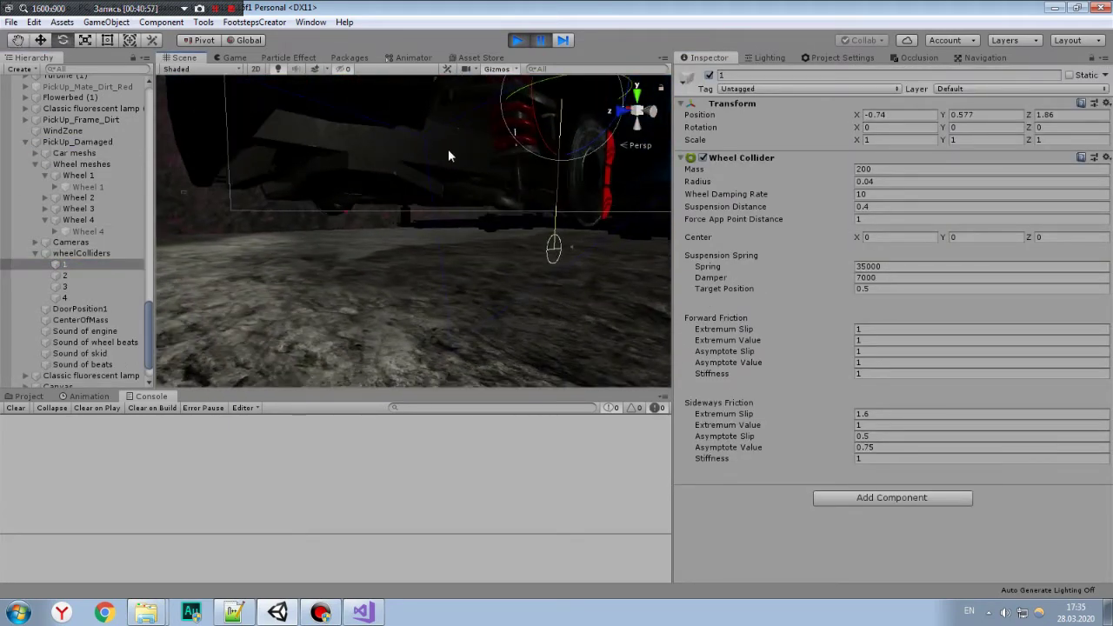
{"action": "left_click_drag", "start_coordinate": [448, 148], "coordinate": [381, 275], "text": "alt"}
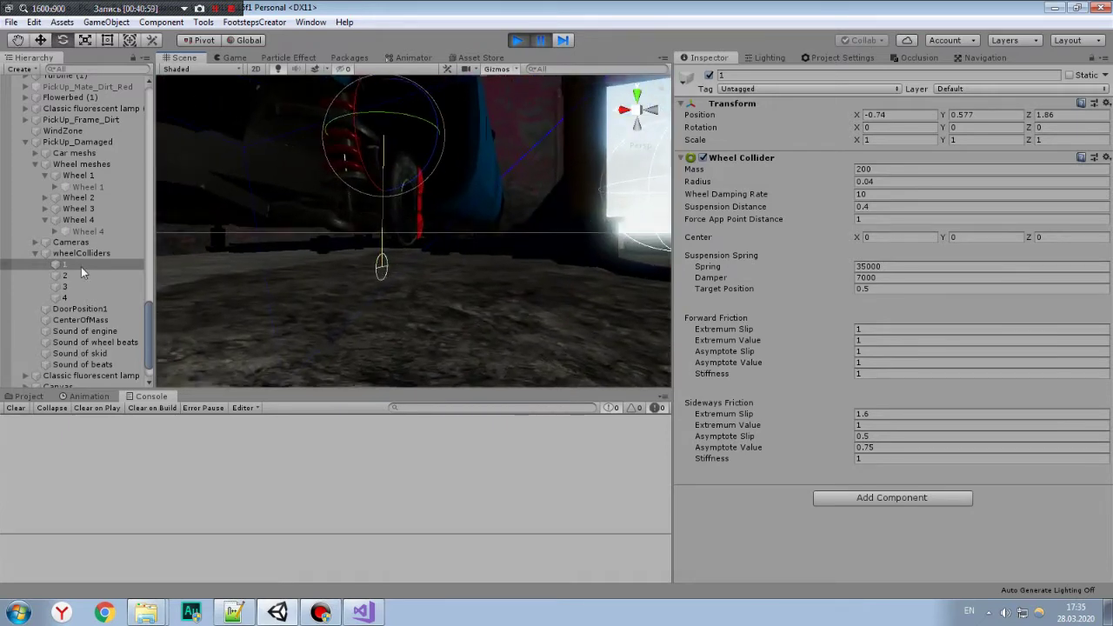
{"action": "left_click", "coordinate": [82, 263]}
{"action": "left_click", "coordinate": [83, 276]}
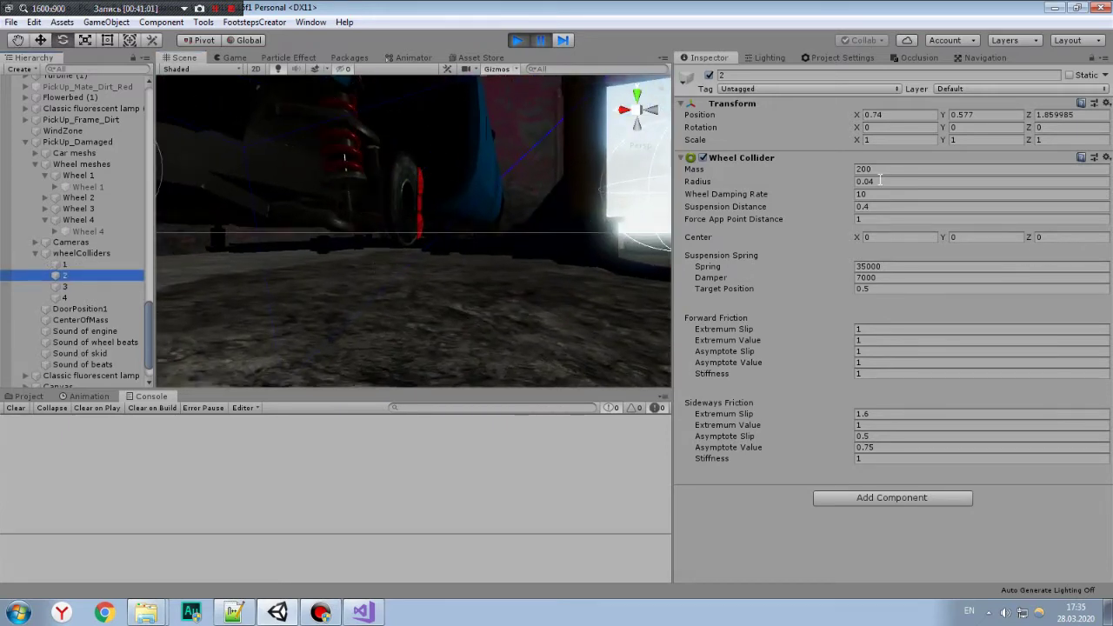
{"action": "left_click", "coordinate": [80, 265]}
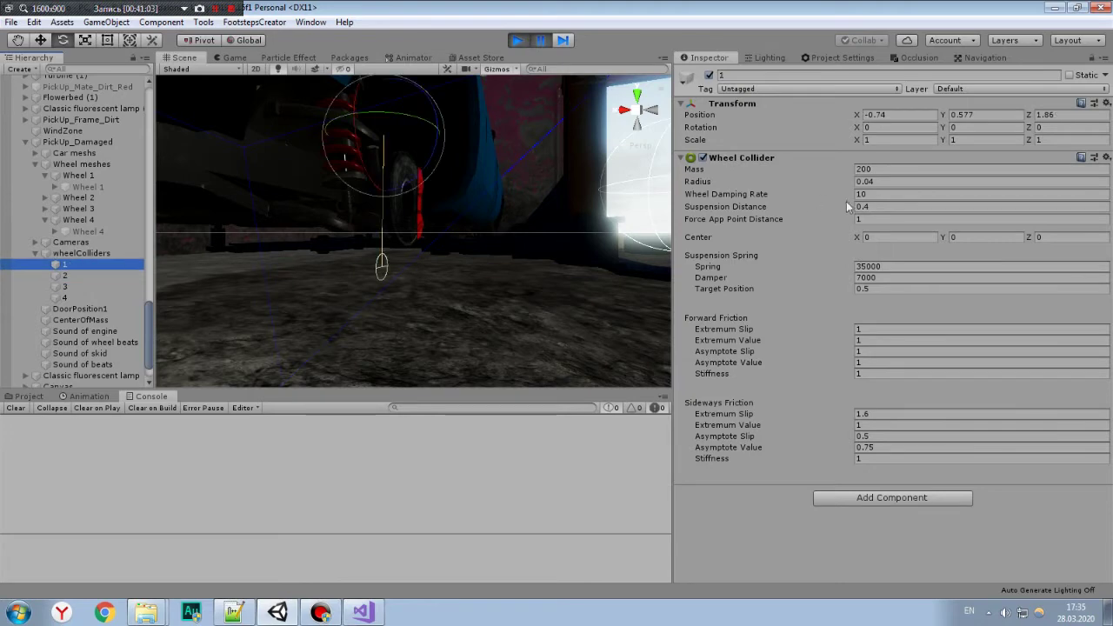
{"action": "mouse_move", "coordinate": [435, 166]}
{"action": "middle_mouse_down"}
{"action": "mouse_move", "coordinate": [543, 172]}
{"action": "mouse_move", "coordinate": [525, 281]}
{"action": "middle_mouse_up"}
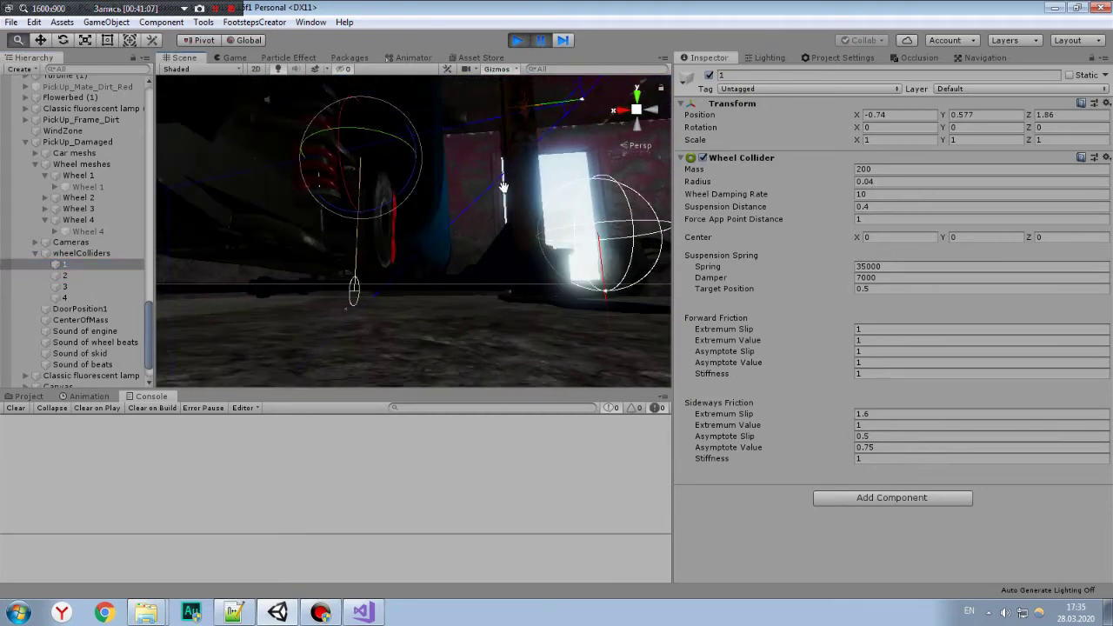
{"action": "scroll", "coordinate": [487, 261], "scroll_direction": "down", "scroll_amount": 3}
{"action": "middle_click_drag", "start_coordinate": [381, 217], "coordinate": [359, 260]}
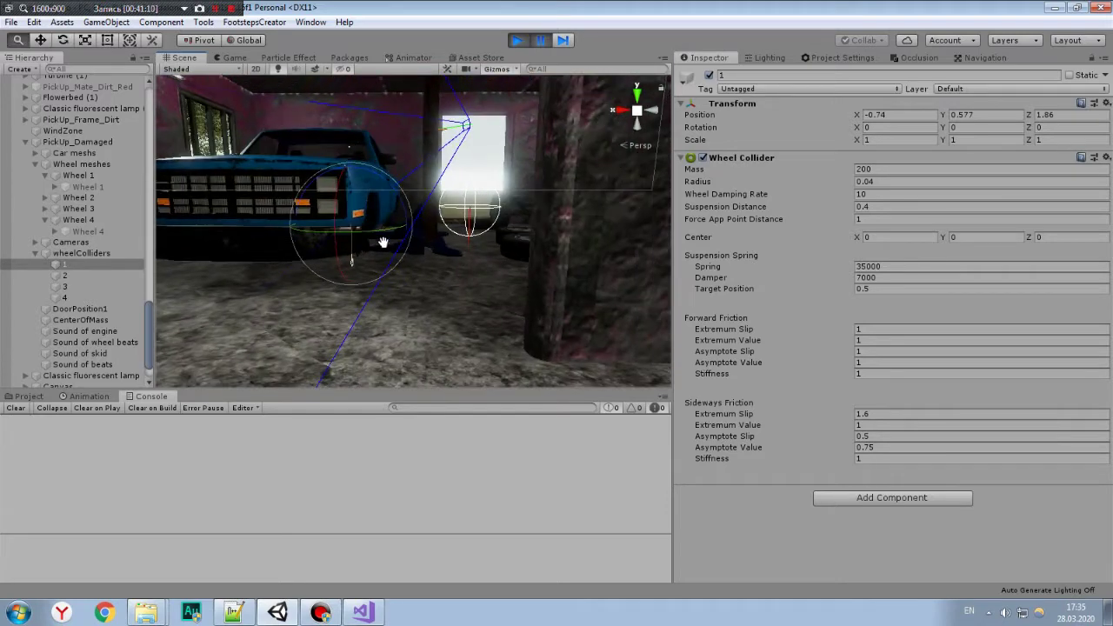
{"action": "mouse_move", "coordinate": [448, 221]}
{"action": "left_mouse_down", "text": "alt"}
{"action": "mouse_move", "coordinate": [608, 225]}
{"action": "mouse_move", "coordinate": [459, 232]}
{"action": "mouse_move", "coordinate": [477, 244]}
{"action": "mouse_move", "coordinate": [465, 212]}
{"action": "mouse_move", "coordinate": [365, 278]}
{"action": "left_mouse_up", "text": "alt"}
{"action": "left_click", "coordinate": [443, 204]}
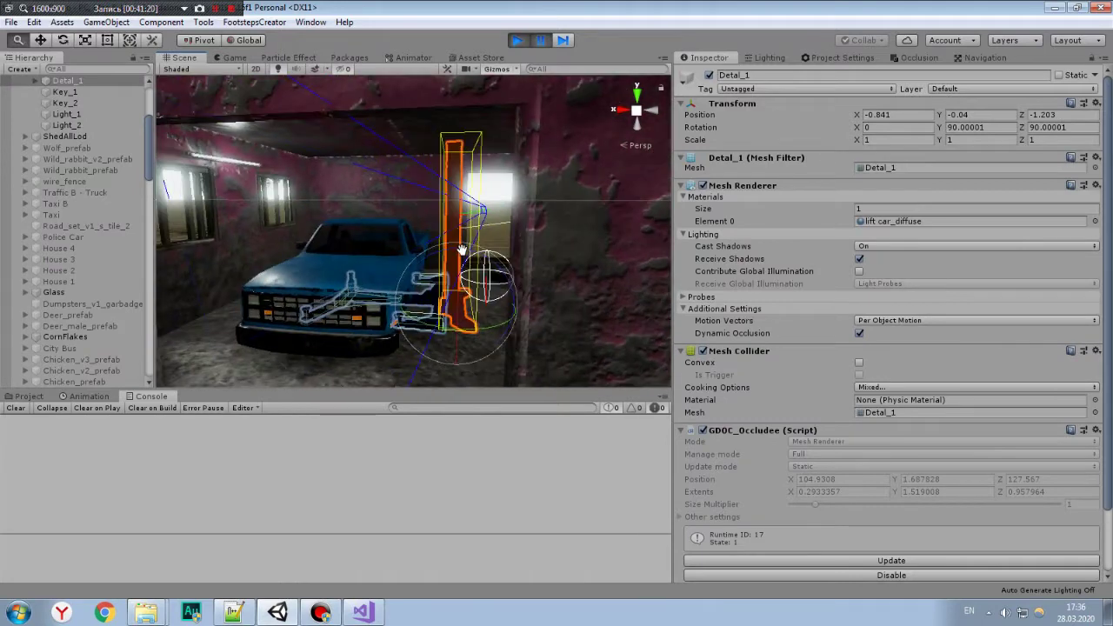
Switch to the project assets, orbit around the garage and select the lift post Detal_1.
{"action": "left_click", "coordinate": [29, 397]}
{"action": "left_click", "coordinate": [482, 523]}
{"action": "scroll", "coordinate": [549, 208], "scroll_direction": "up", "scroll_amount": 5}
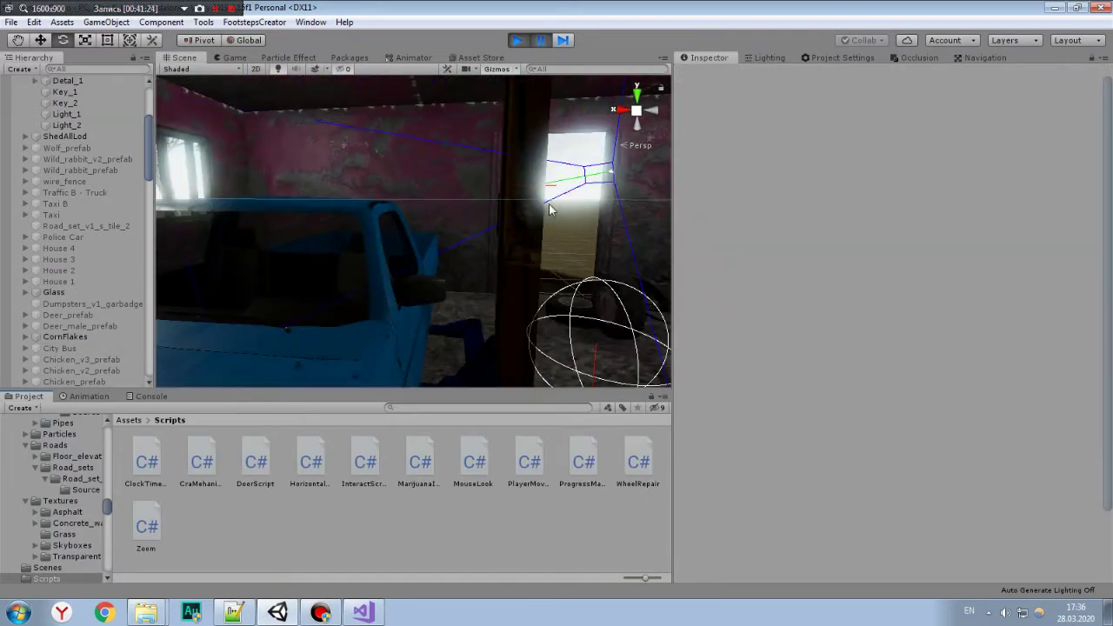
{"action": "mouse_move", "coordinate": [550, 209]}
{"action": "left_mouse_down", "text": "alt"}
{"action": "mouse_move", "coordinate": [228, 263]}
{"action": "mouse_move", "coordinate": [505, 182]}
{"action": "left_mouse_up", "text": "alt"}
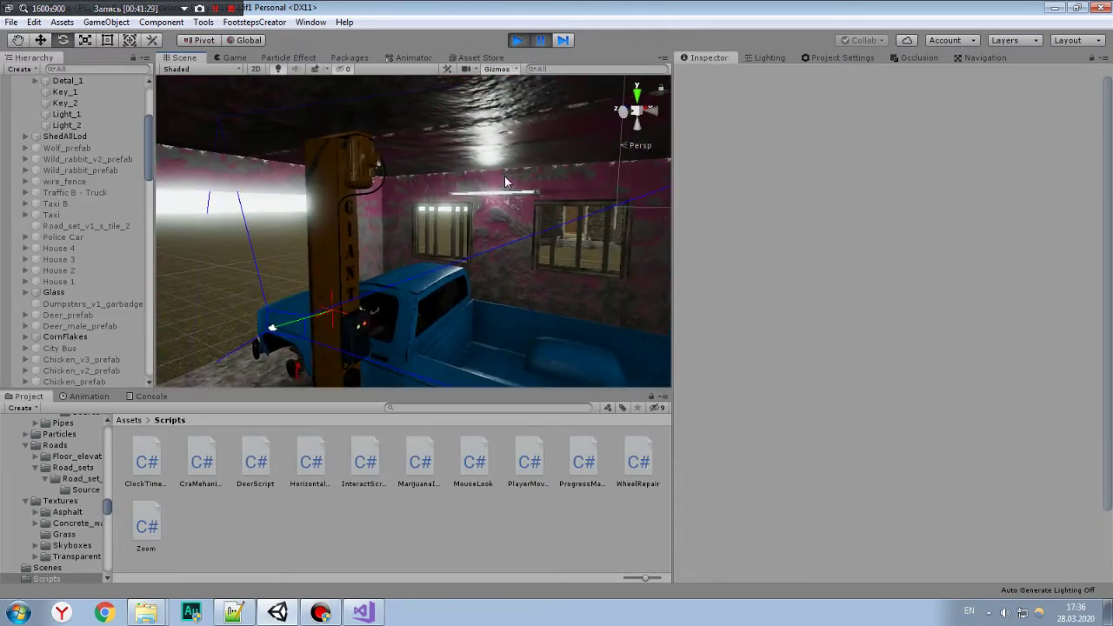
{"action": "left_click", "coordinate": [327, 201]}
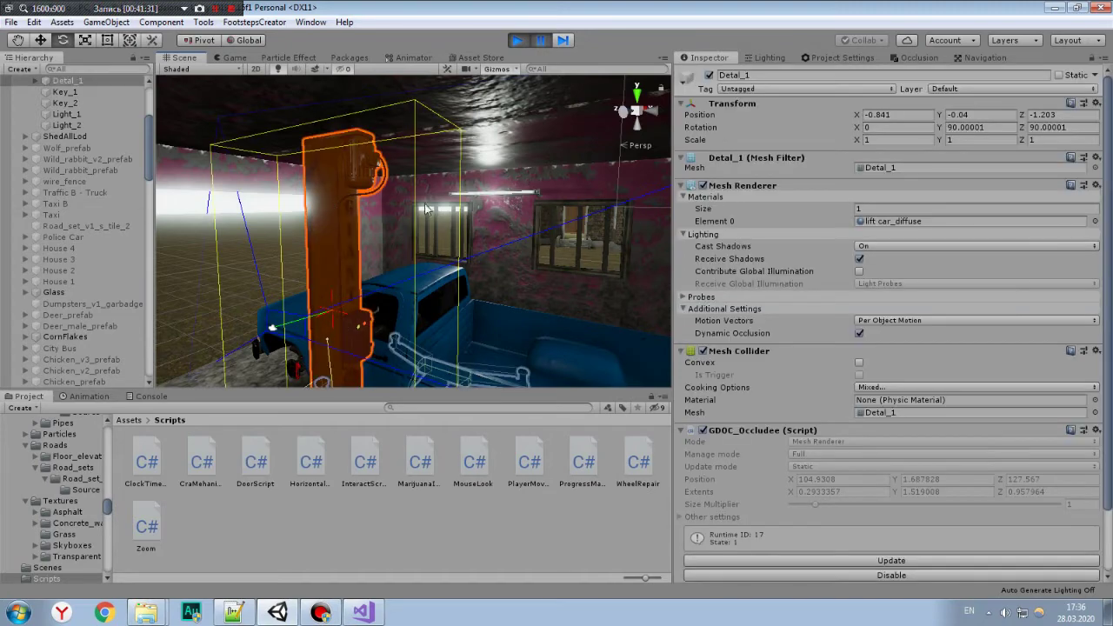
{"action": "scroll", "coordinate": [1112, 270], "scroll_direction": "down", "scroll_amount": 3}
{"action": "scroll", "coordinate": [87, 139], "scroll_direction": "up", "scroll_amount": 4}
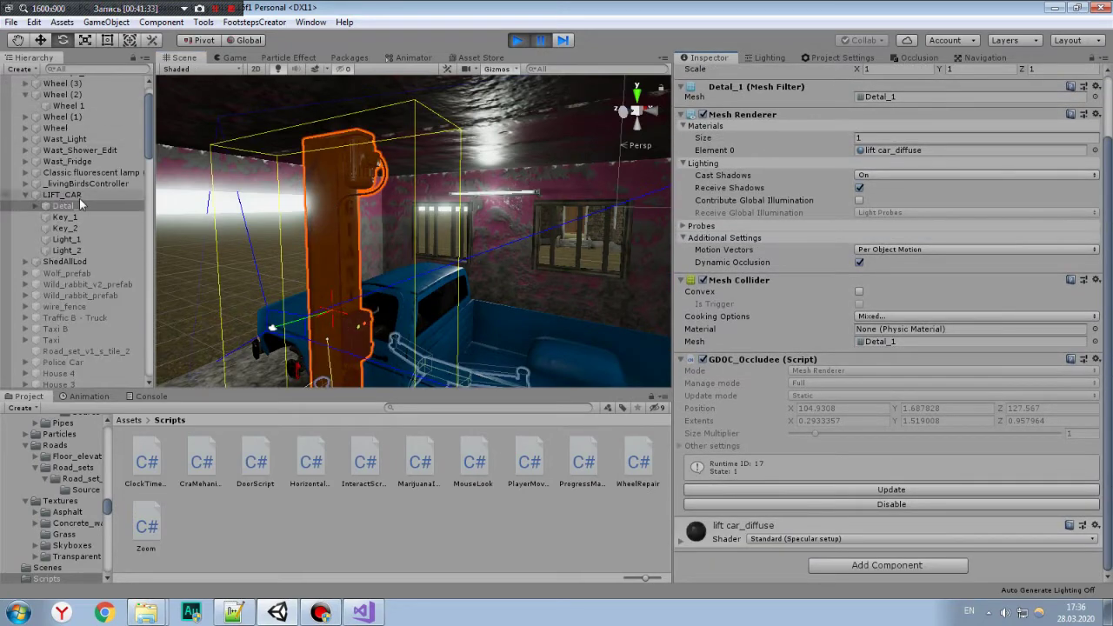
Select LIFT_CAR and open its Moveliftcar script to read the code.
{"action": "left_click", "coordinate": [74, 195]}
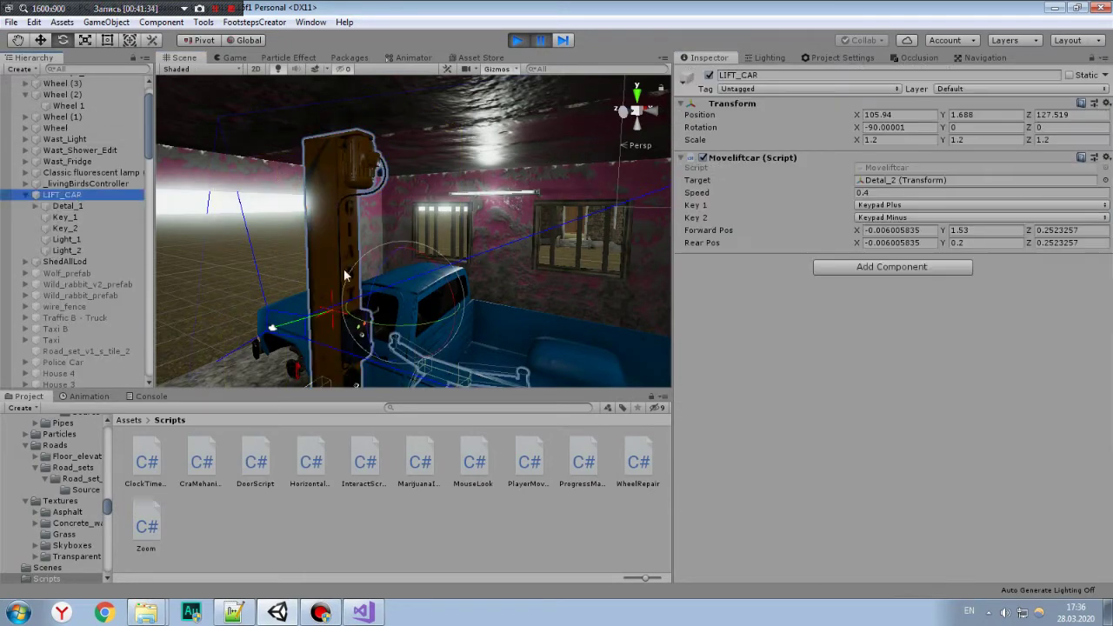
{"action": "left_click", "coordinate": [896, 167]}
{"action": "left_click", "coordinate": [145, 462]}
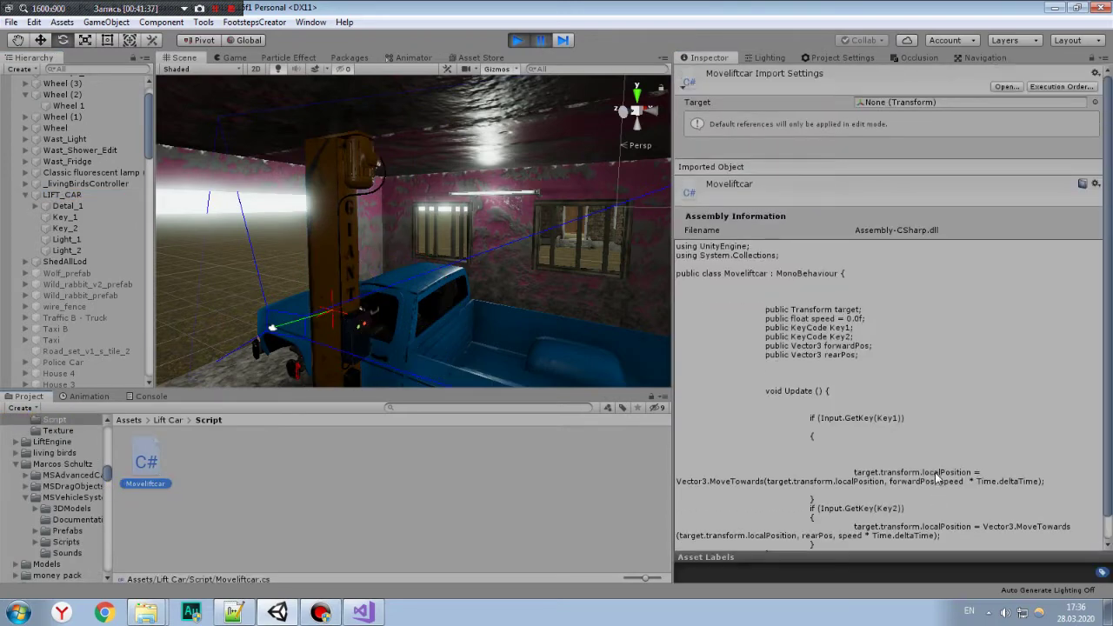
{"action": "scroll", "coordinate": [936, 474], "scroll_direction": "down", "scroll_amount": 1}
{"action": "left_click", "coordinate": [485, 424]}
{"action": "scroll", "coordinate": [423, 226], "scroll_direction": "up", "scroll_amount": 5}
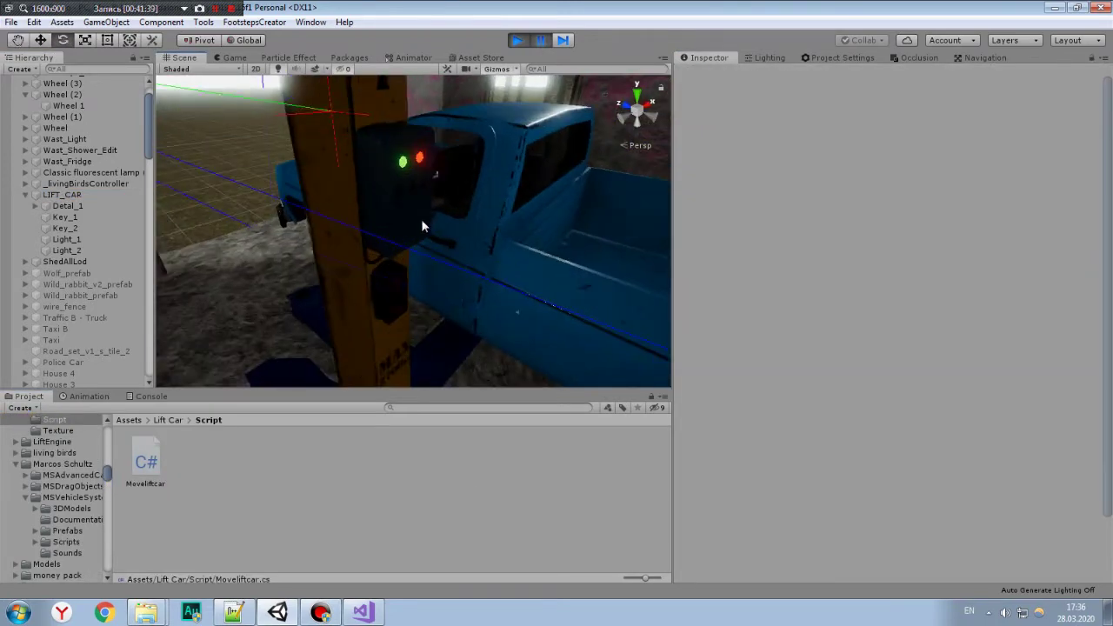
Toggle the lighting preview and inspect the control box's Key_1, Light_1 and Light_2 objects.
{"action": "left_click", "coordinate": [425, 225]}
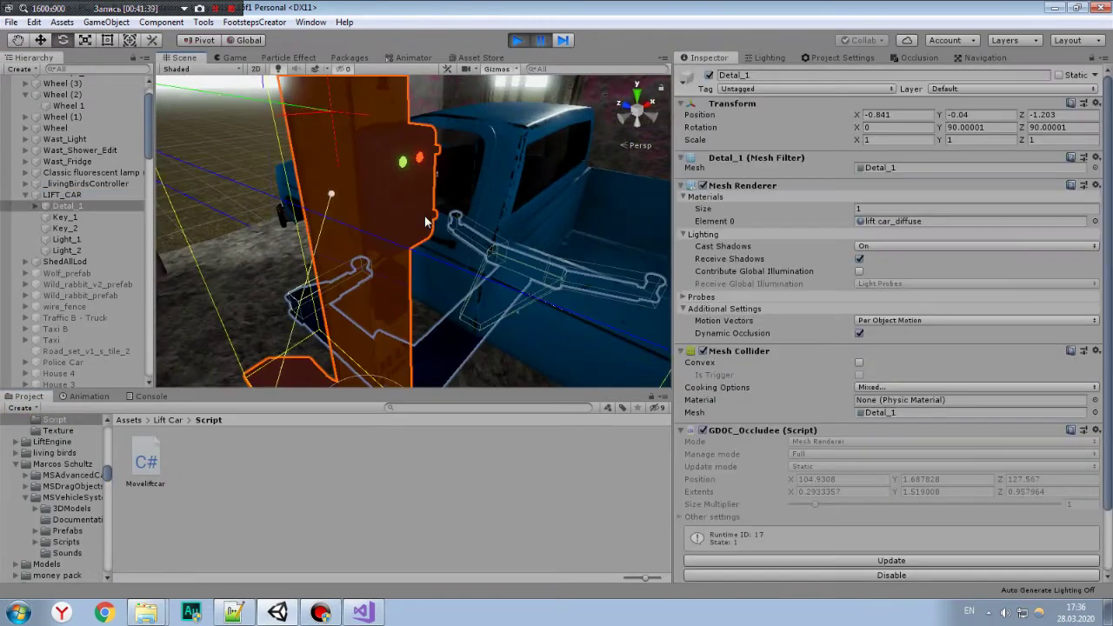
{"action": "left_click", "coordinate": [279, 69]}
{"action": "left_click", "coordinate": [65, 217]}
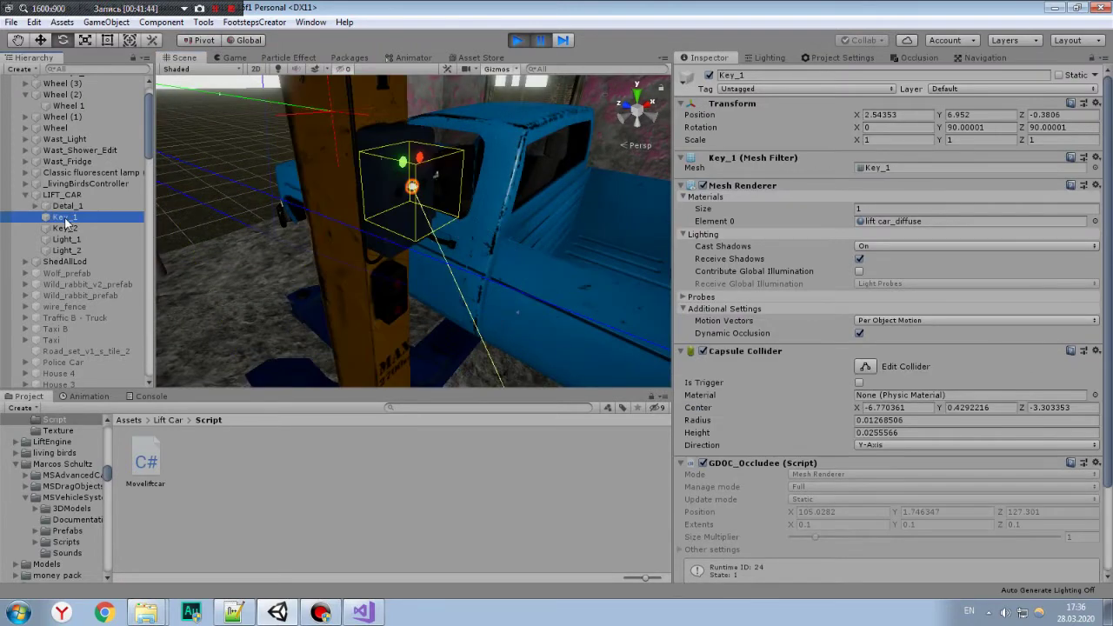
{"action": "left_click_drag", "start_coordinate": [591, 224], "coordinate": [452, 228], "text": "alt"}
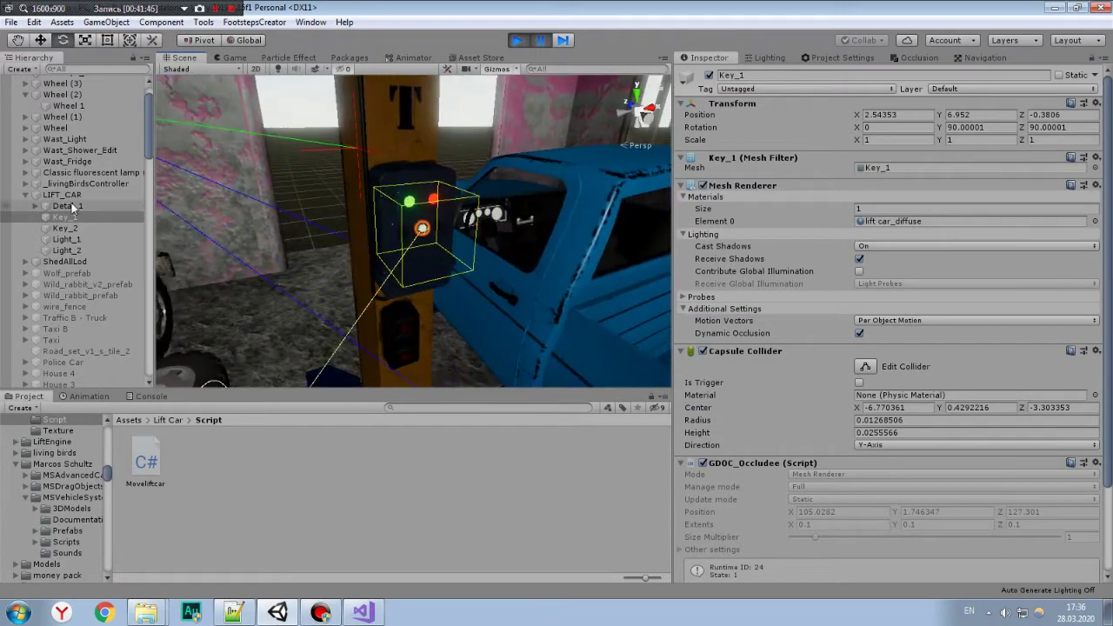
{"action": "left_click", "coordinate": [73, 242]}
{"action": "left_click", "coordinate": [79, 252]}
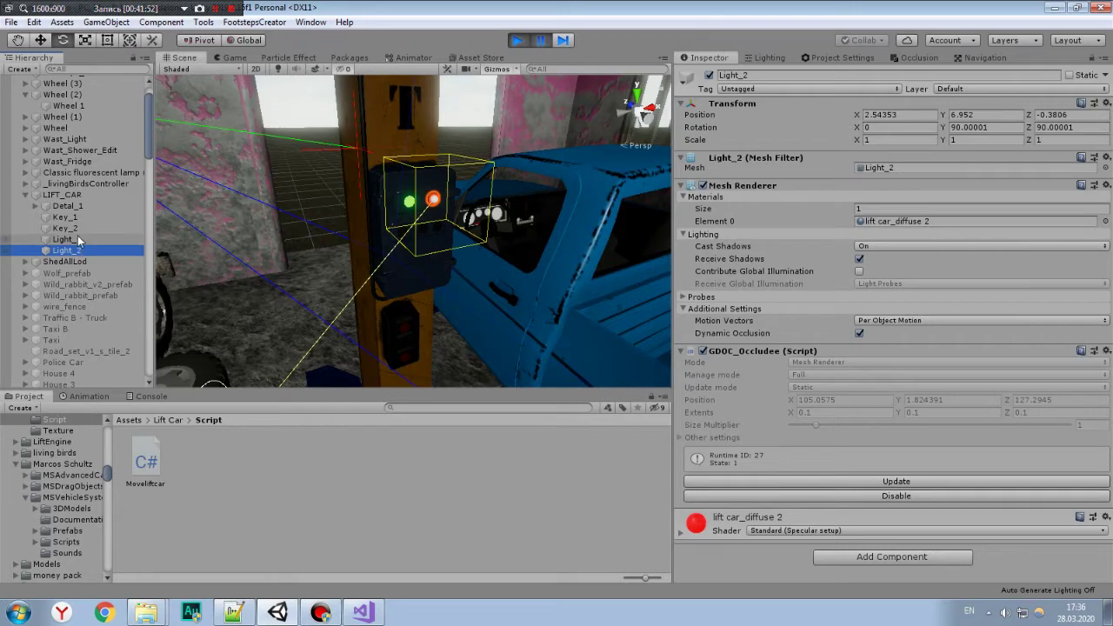
{"action": "left_click", "coordinate": [77, 240]}
{"action": "left_click", "coordinate": [733, 524]}
{"action": "scroll", "coordinate": [745, 511], "scroll_direction": "down", "scroll_amount": 5}
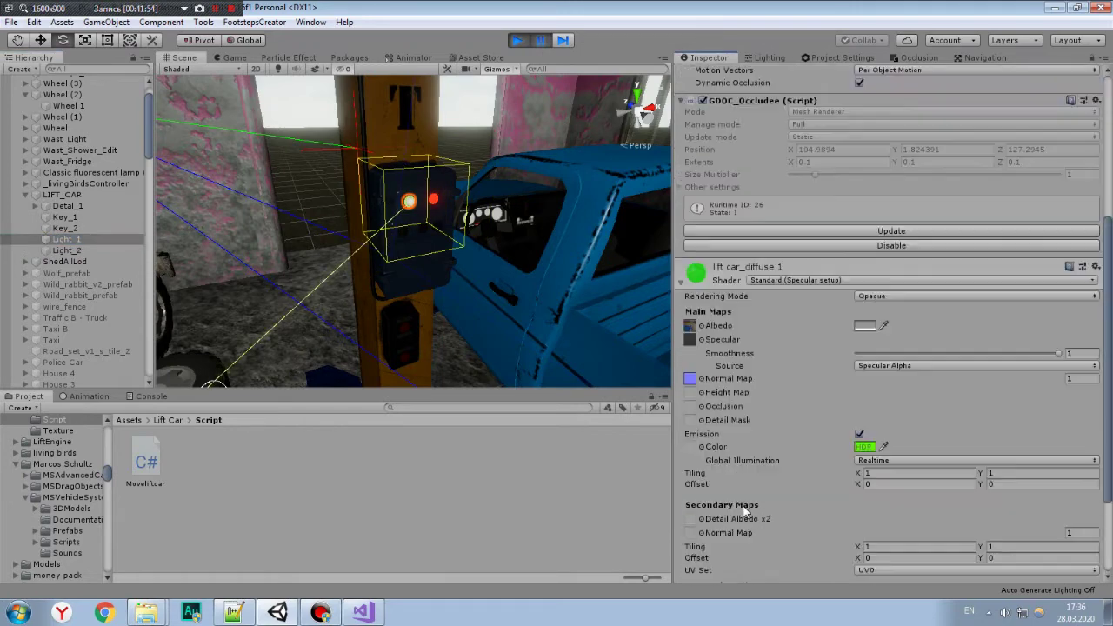
{"action": "left_click", "coordinate": [859, 435]}
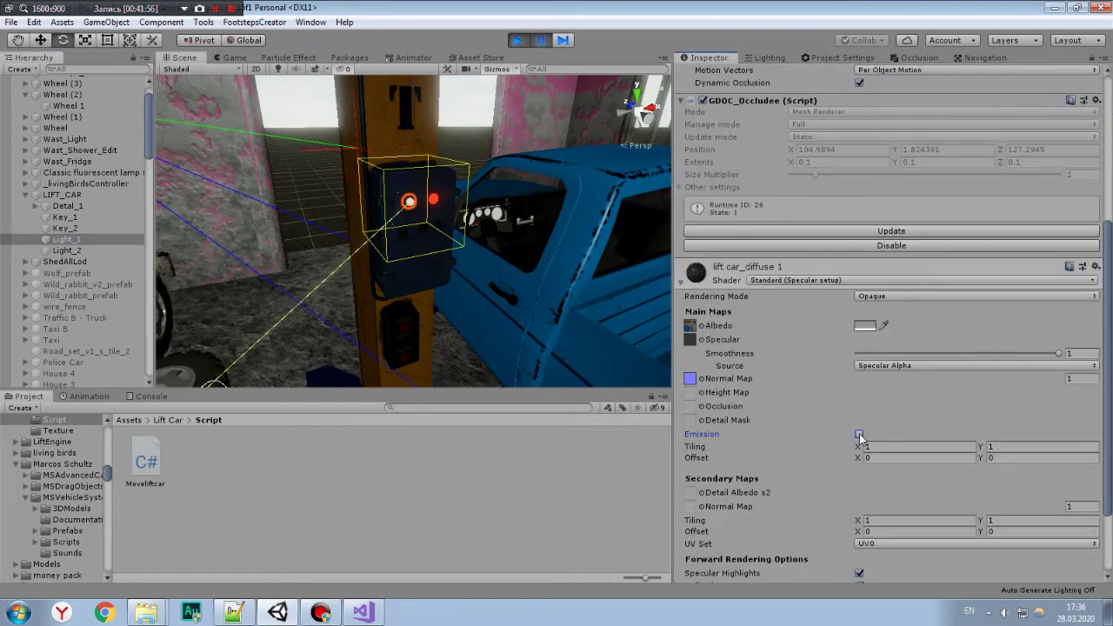
{"action": "left_click", "coordinate": [860, 435]}
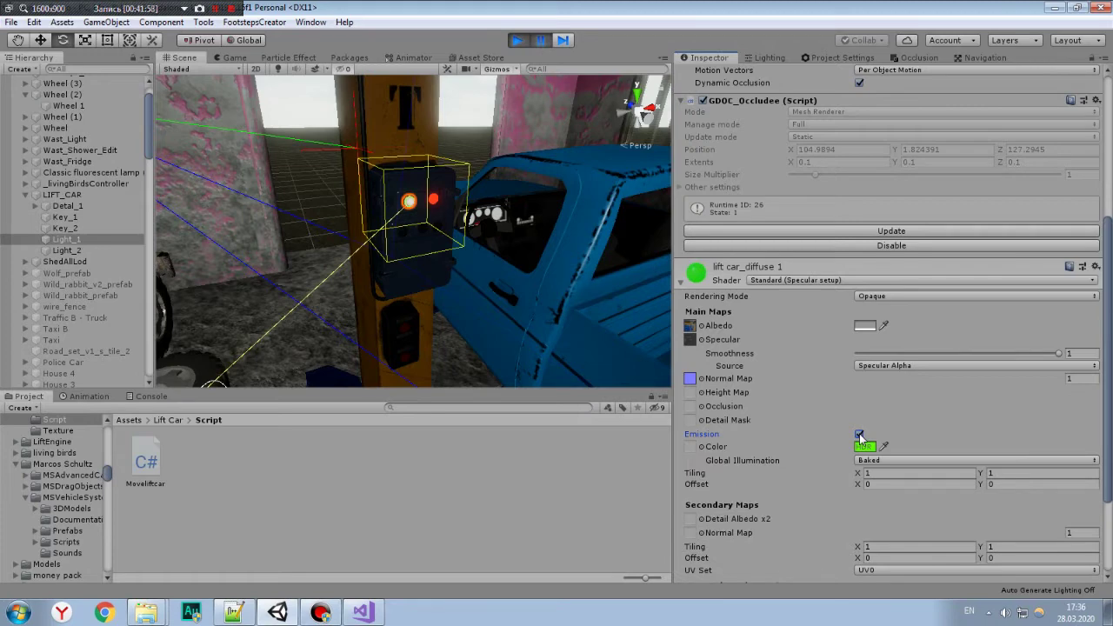
{"action": "left_click", "coordinate": [81, 251]}
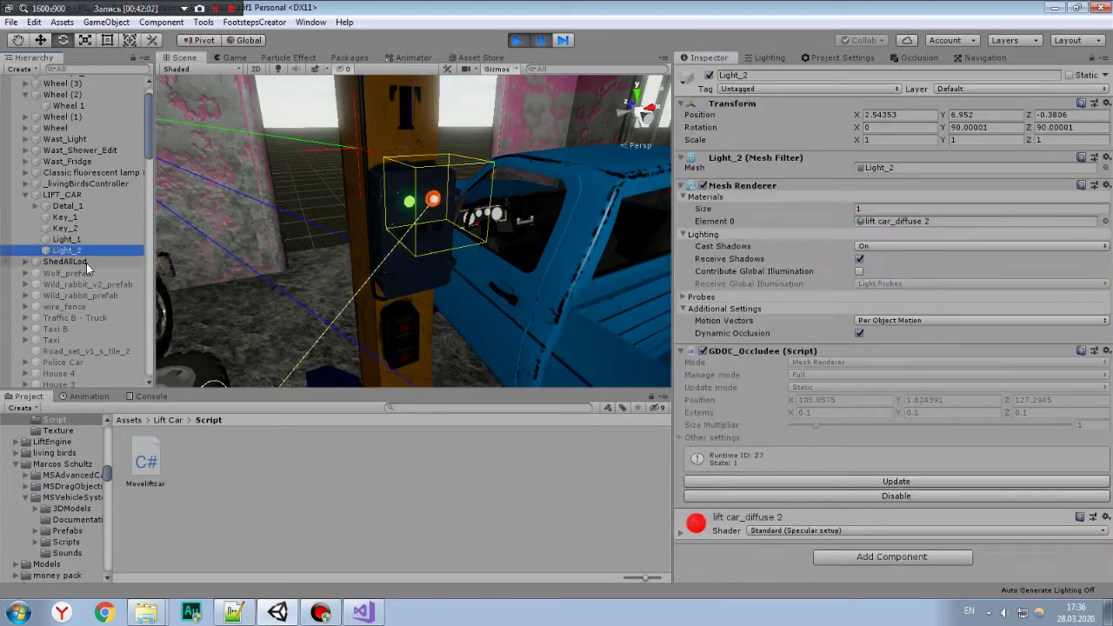
{"action": "left_click", "coordinate": [87, 221]}
{"action": "left_click", "coordinate": [81, 229]}
{"action": "left_click", "coordinate": [81, 213]}
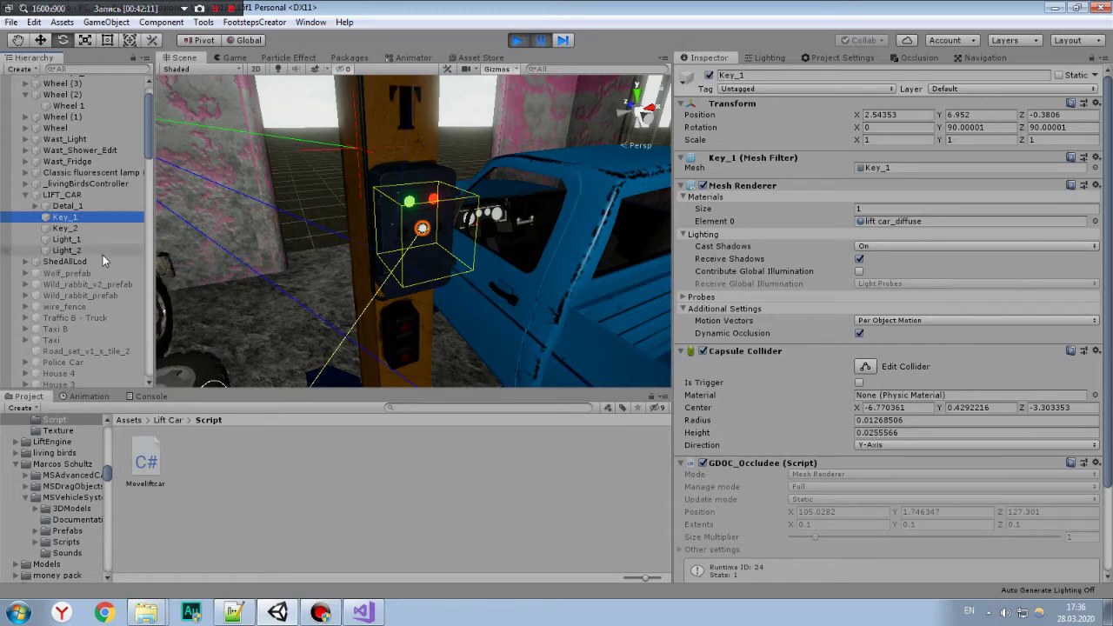
{"action": "left_click", "coordinate": [83, 230]}
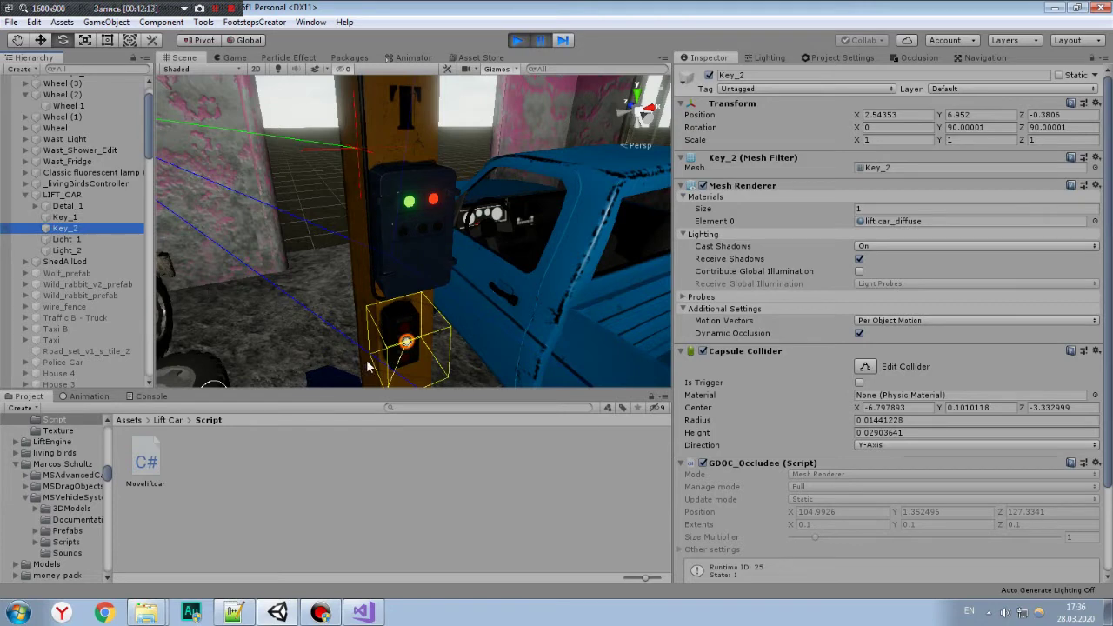
{"action": "left_click", "coordinate": [70, 218]}
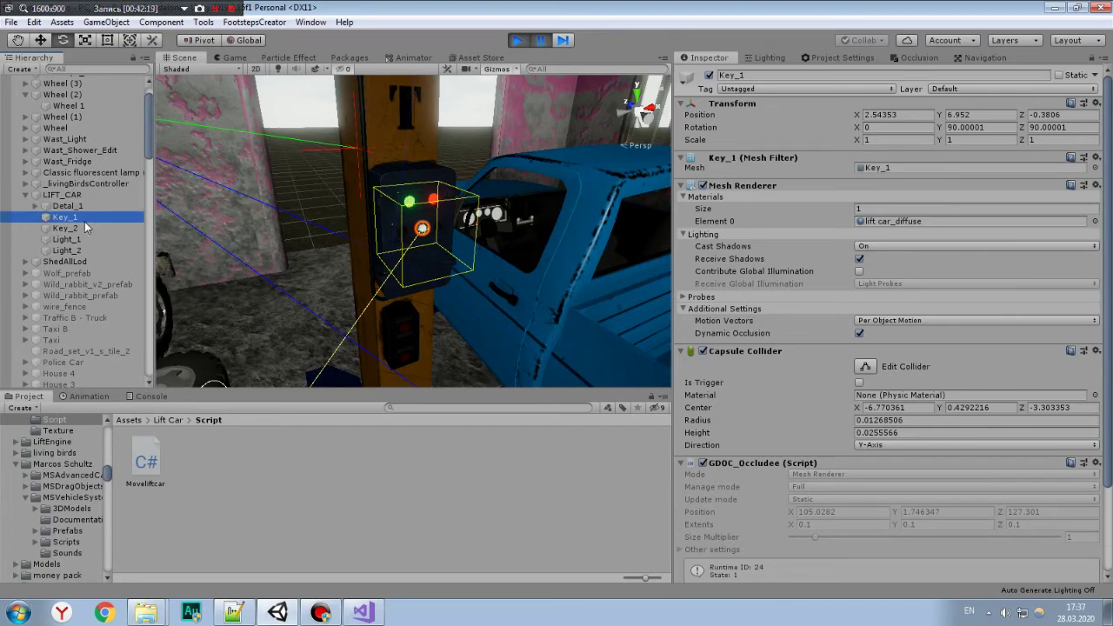
{"action": "key", "text": "Down"}
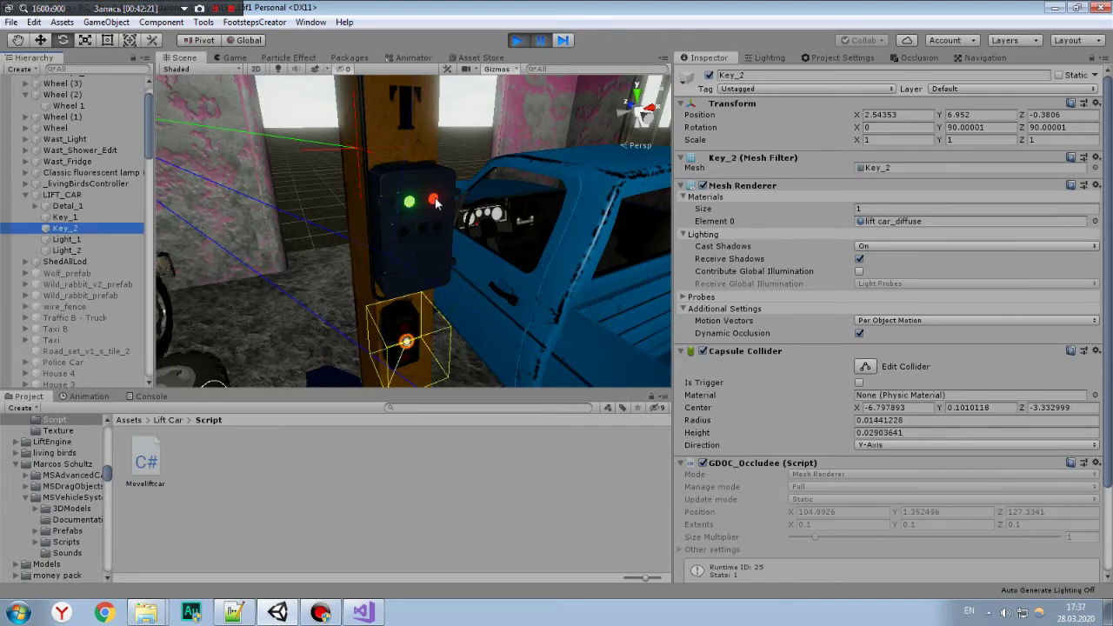
{"action": "scroll", "coordinate": [745, 247], "scroll_direction": "down", "scroll_amount": 3}
{"action": "scroll", "coordinate": [573, 221], "scroll_direction": "down", "scroll_amount": 5}
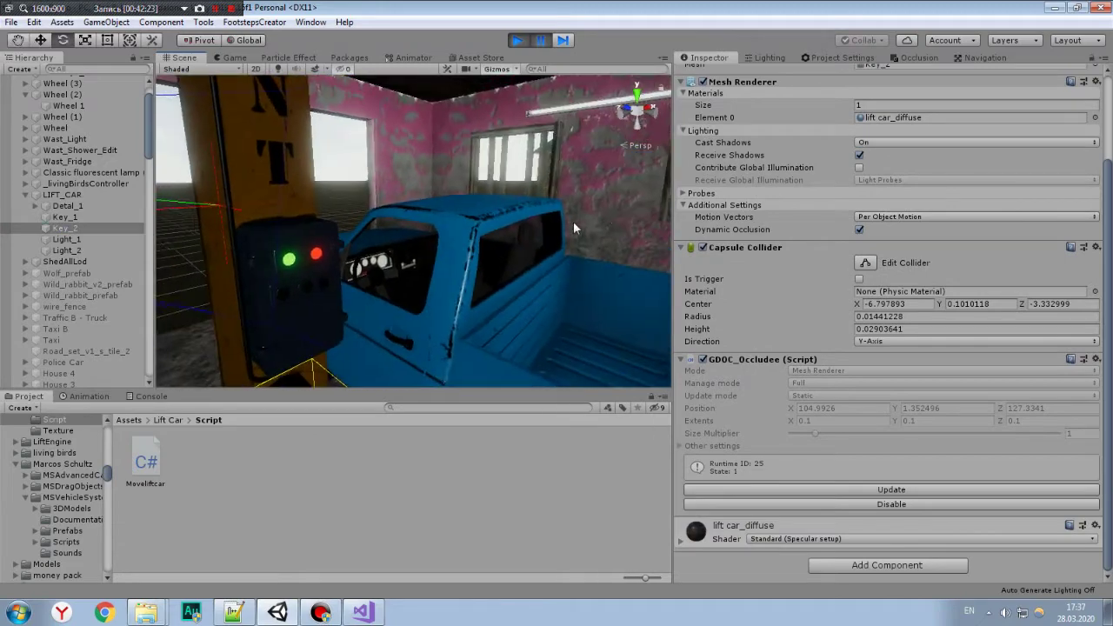
{"action": "right_click_drag", "start_coordinate": [537, 224], "coordinate": [469, 226]}
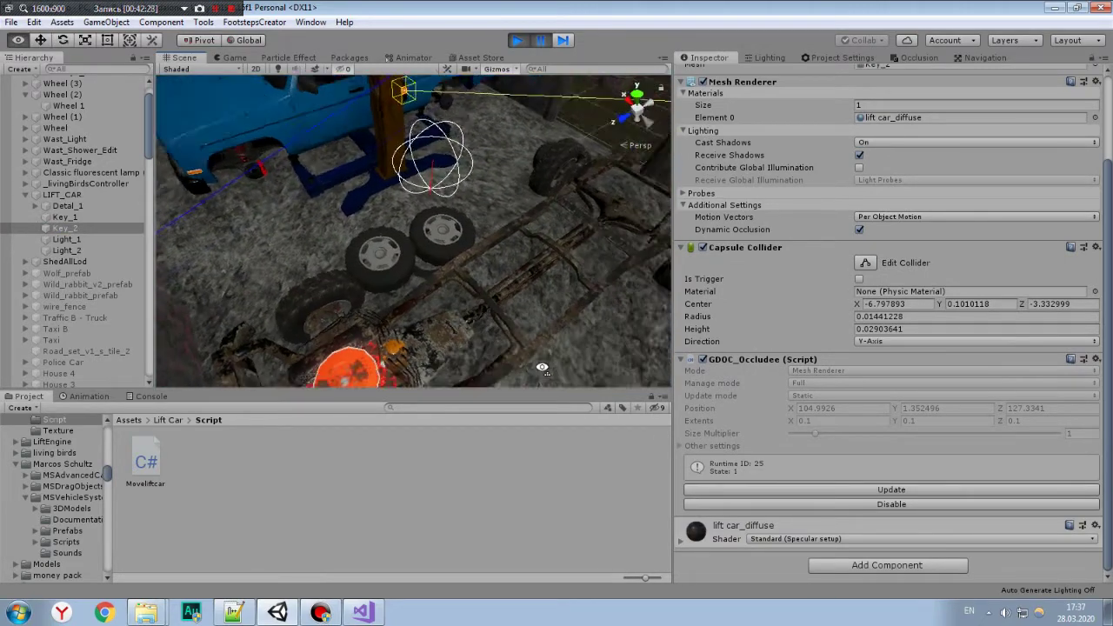
{"action": "mouse_move", "coordinate": [470, 226]}
{"action": "right_mouse_down"}
{"action": "mouse_move", "coordinate": [438, 275]}
{"action": "mouse_move", "coordinate": [477, 136]}
{"action": "mouse_move", "coordinate": [452, 247]}
{"action": "mouse_move", "coordinate": [462, 244]}
{"action": "right_mouse_up"}
{"action": "scroll", "coordinate": [437, 275], "scroll_direction": "down", "scroll_amount": 5}
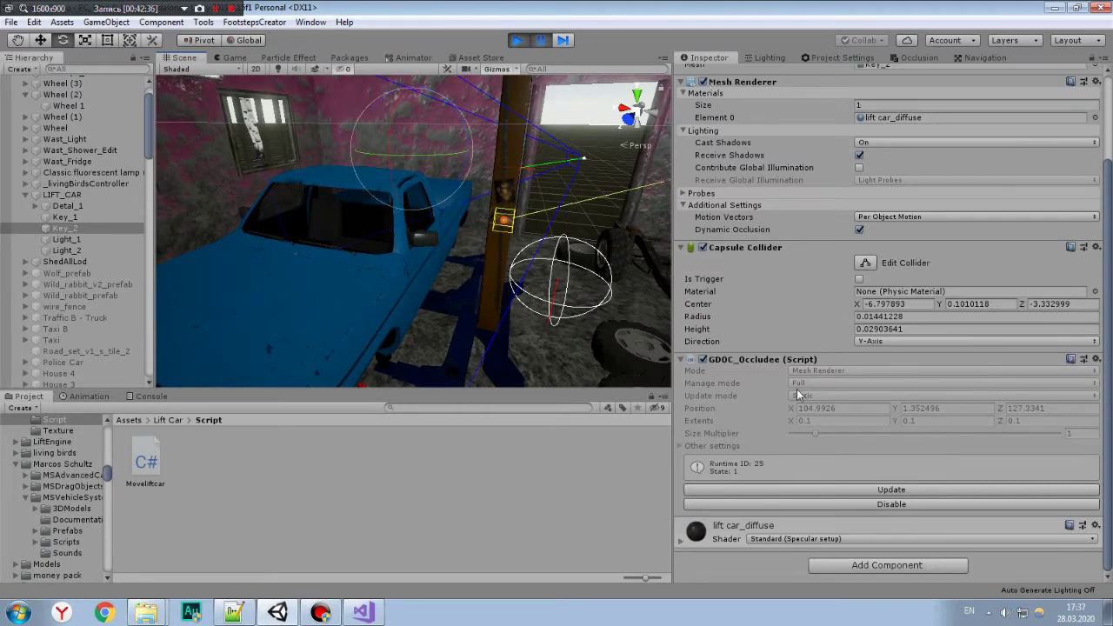
{"action": "left_click", "coordinate": [530, 470]}
{"action": "mouse_move", "coordinate": [462, 290]}
{"action": "right_mouse_down"}
{"action": "mouse_move", "coordinate": [385, 149]}
{"action": "mouse_move", "coordinate": [514, 233]}
{"action": "mouse_move", "coordinate": [347, 201]}
{"action": "right_mouse_up"}
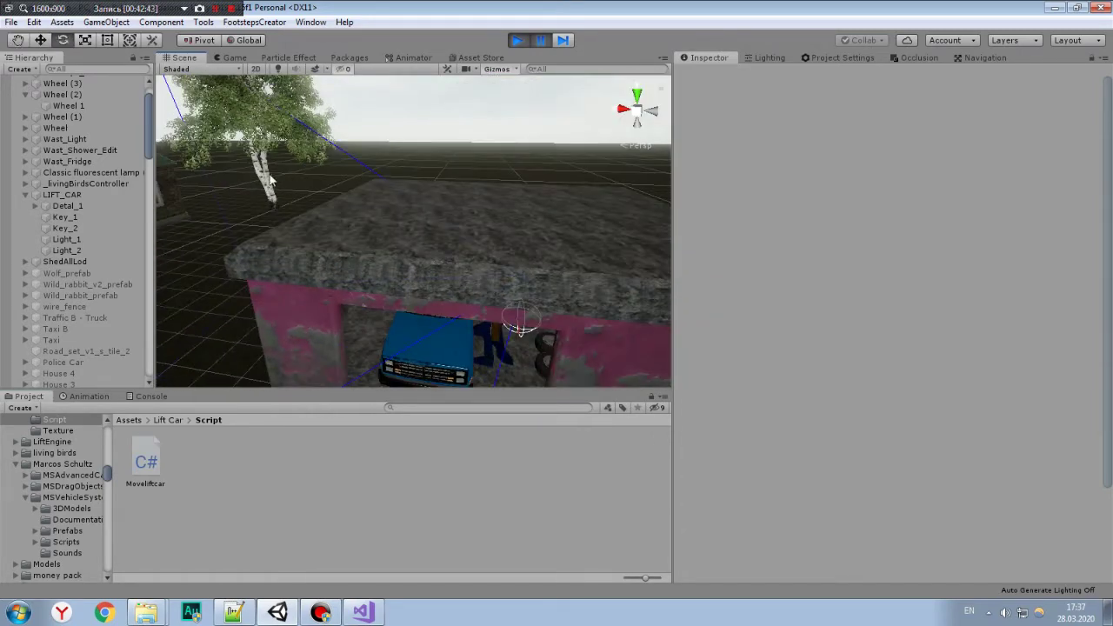
Select the birch tree beside the garage and its European_White_Birch_Desktop group.
{"action": "left_click", "coordinate": [271, 180]}
{"action": "left_click", "coordinate": [111, 330]}
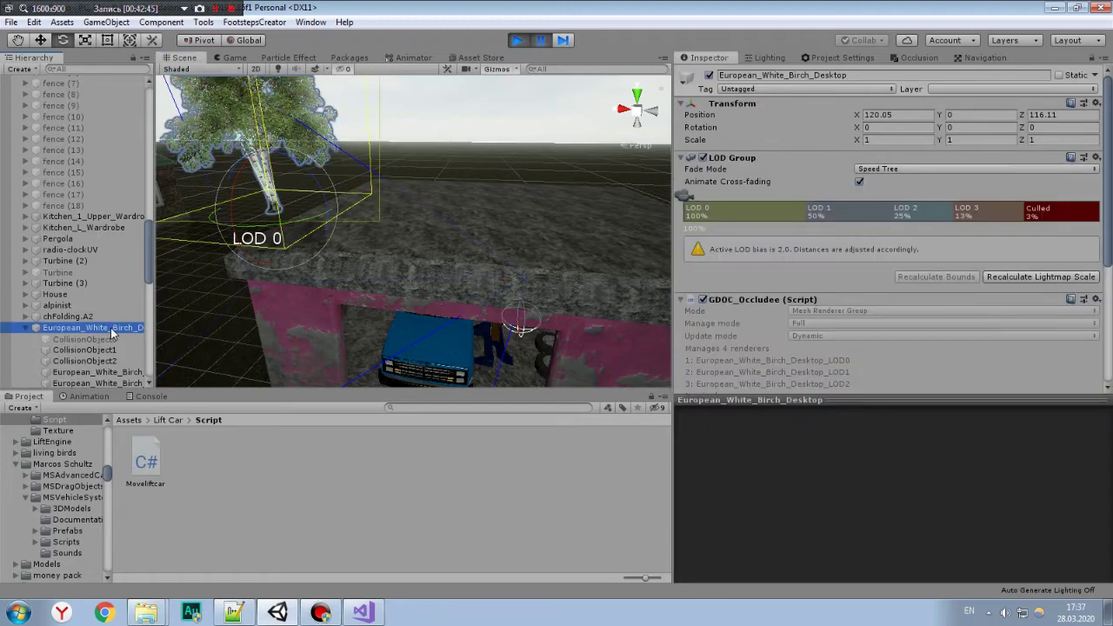
{"action": "right_click_drag", "start_coordinate": [385, 331], "coordinate": [512, 403]}
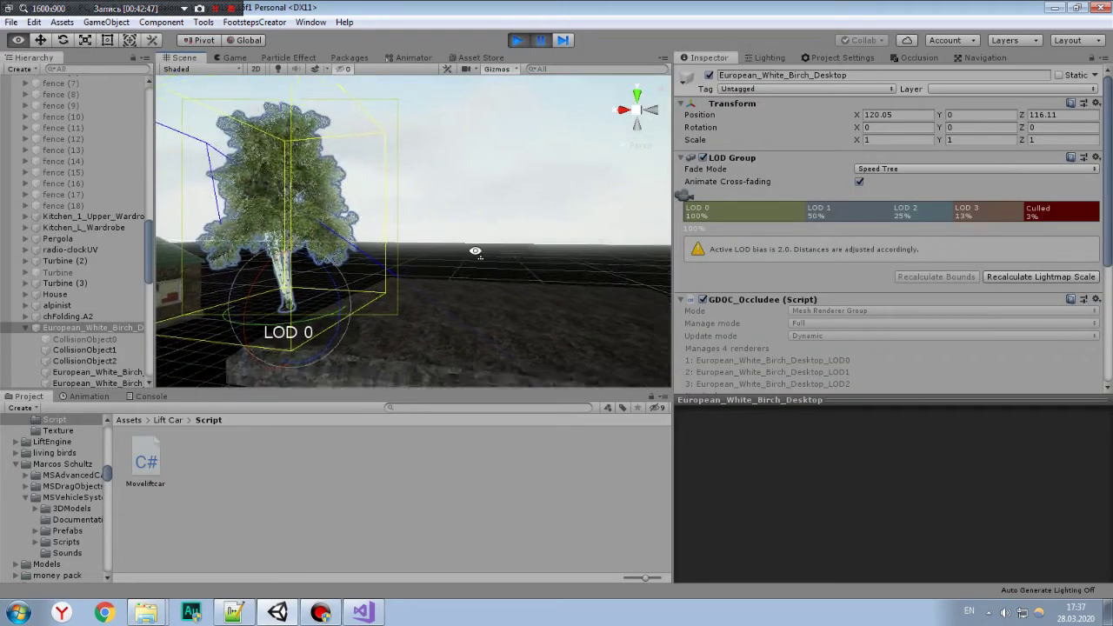
{"action": "left_click", "coordinate": [487, 367]}
{"action": "scroll", "coordinate": [447, 245], "scroll_direction": "up", "scroll_amount": 10}
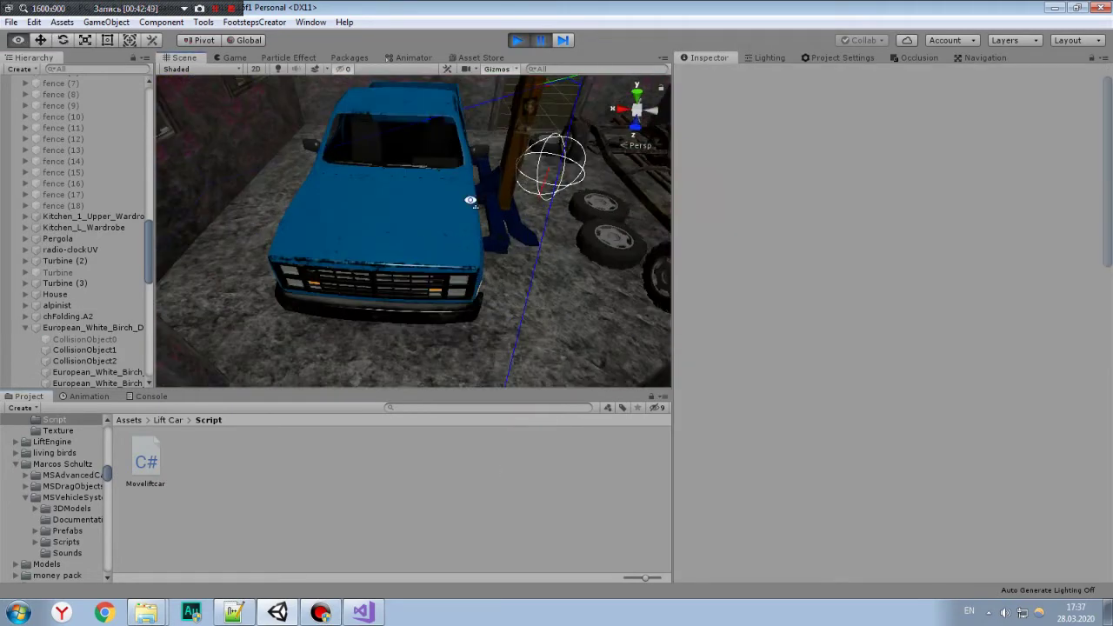
{"action": "left_click", "coordinate": [258, 180]}
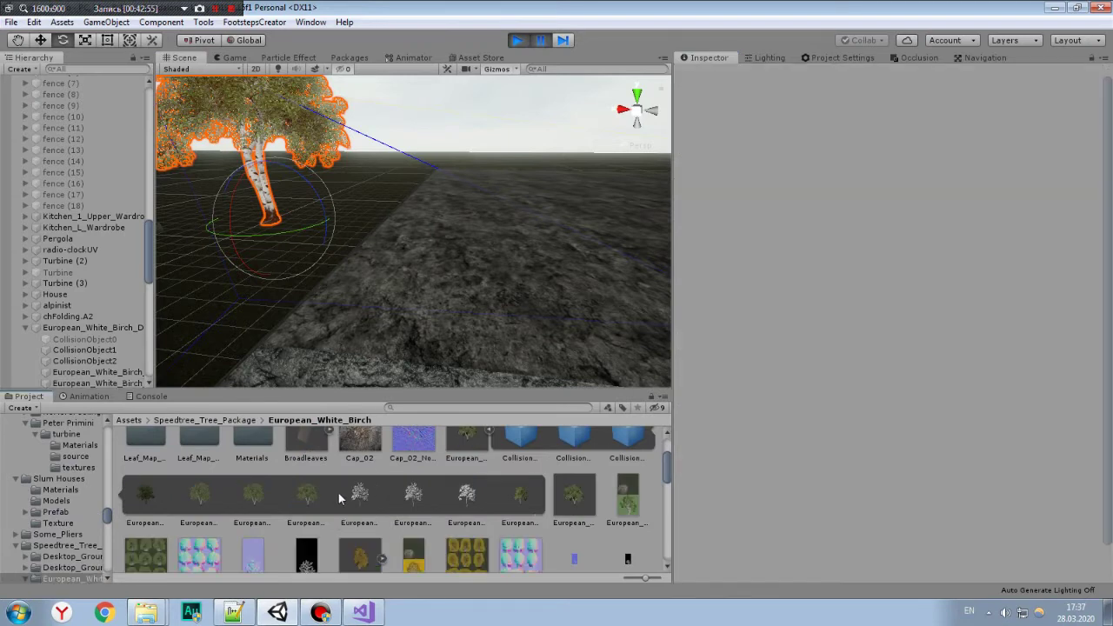
Preview the birch's LOD0 and LOD2 meshes and check its texture atlas import settings.
{"action": "left_click", "coordinate": [360, 498]}
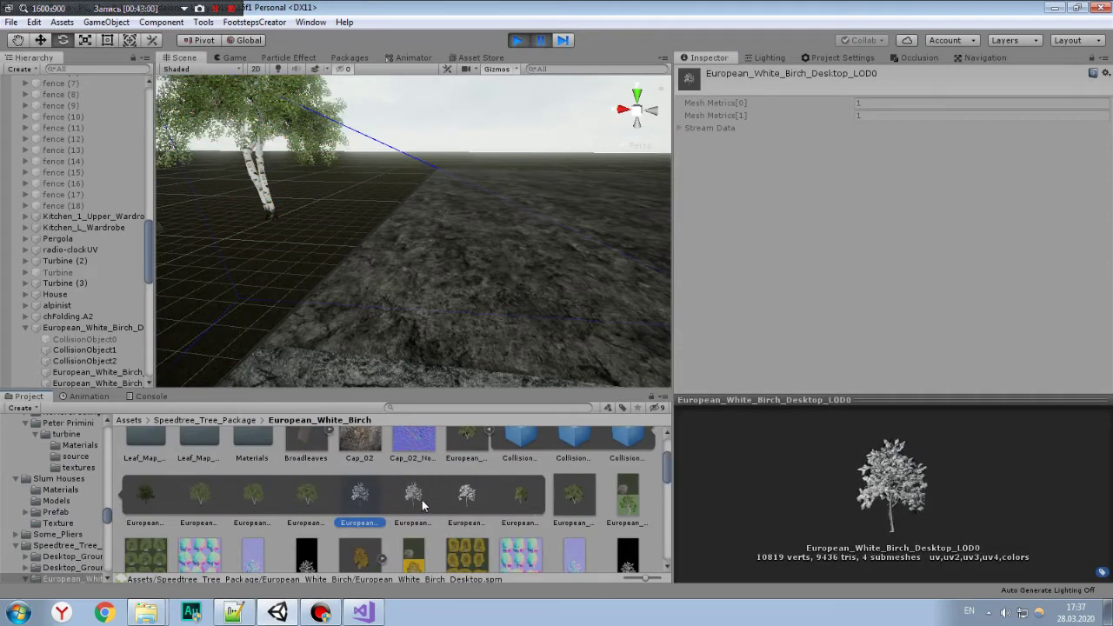
{"action": "left_click", "coordinate": [422, 500]}
{"action": "left_click", "coordinate": [486, 494]}
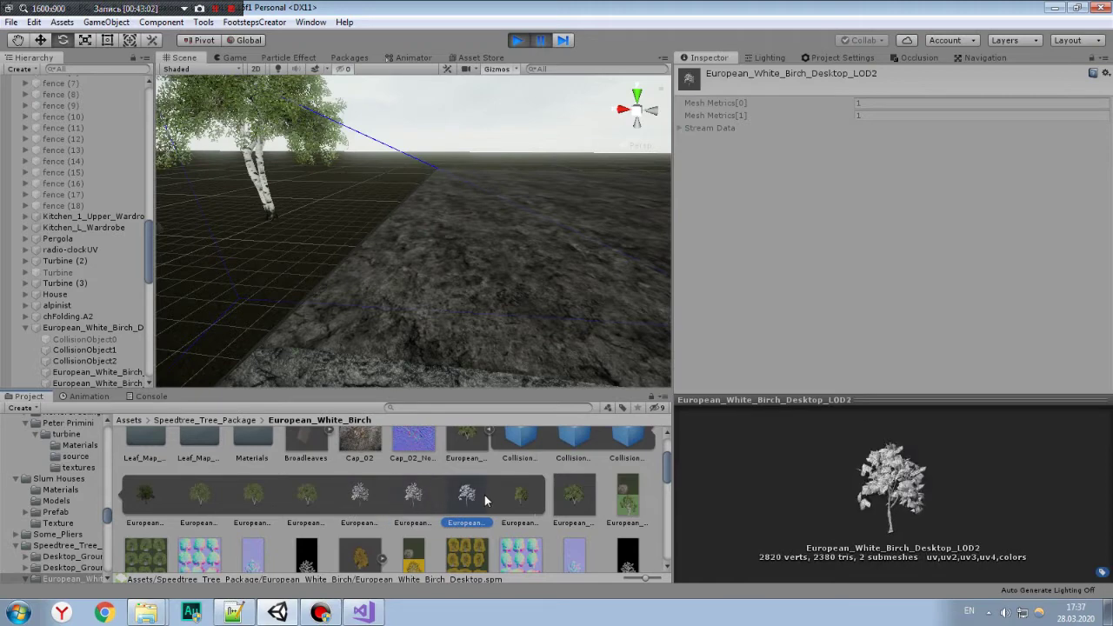
{"action": "left_click", "coordinate": [364, 503]}
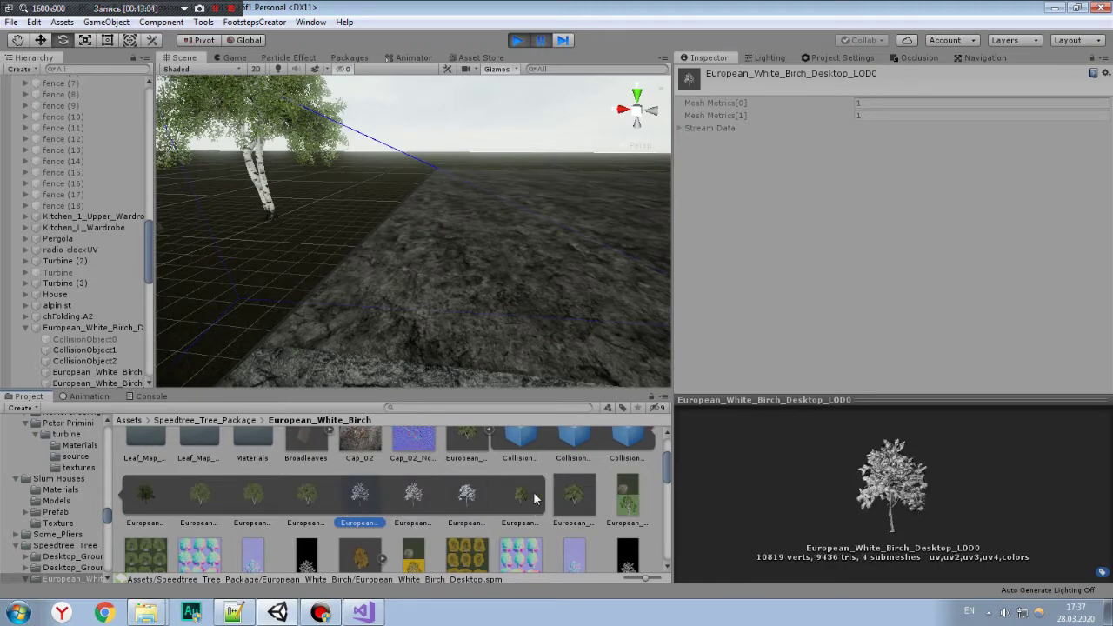
{"action": "left_click", "coordinate": [627, 493]}
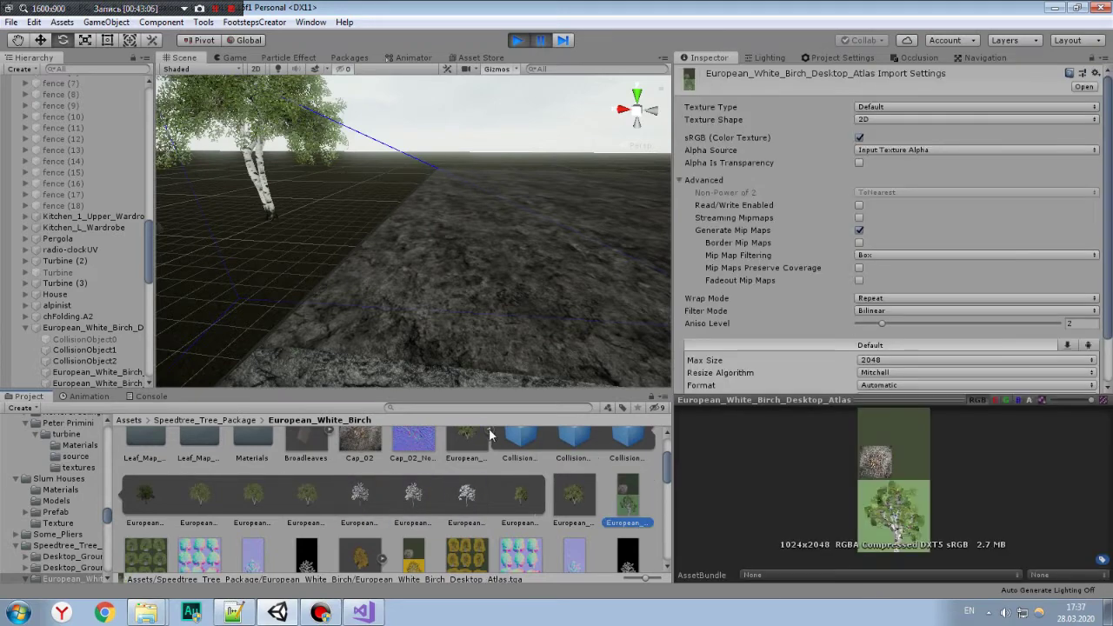
{"action": "left_click", "coordinate": [490, 432]}
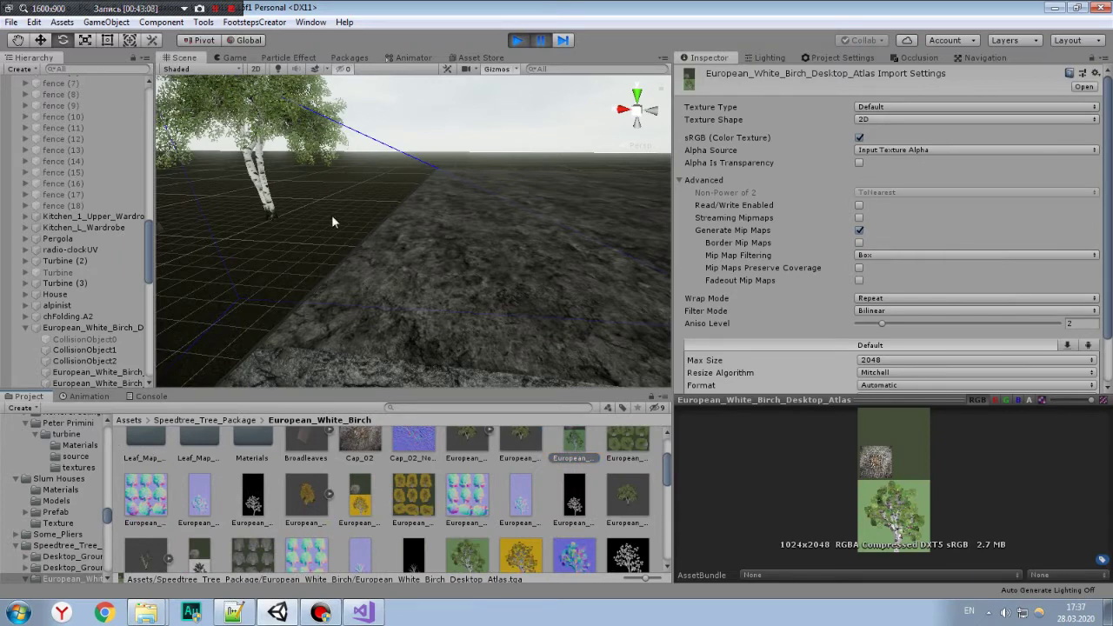
{"action": "mouse_move", "coordinate": [332, 222]}
{"action": "right_mouse_down"}
{"action": "mouse_move", "coordinate": [463, 212]}
{"action": "mouse_move", "coordinate": [487, 252]}
{"action": "right_mouse_up"}
{"action": "left_click", "coordinate": [657, 481]}
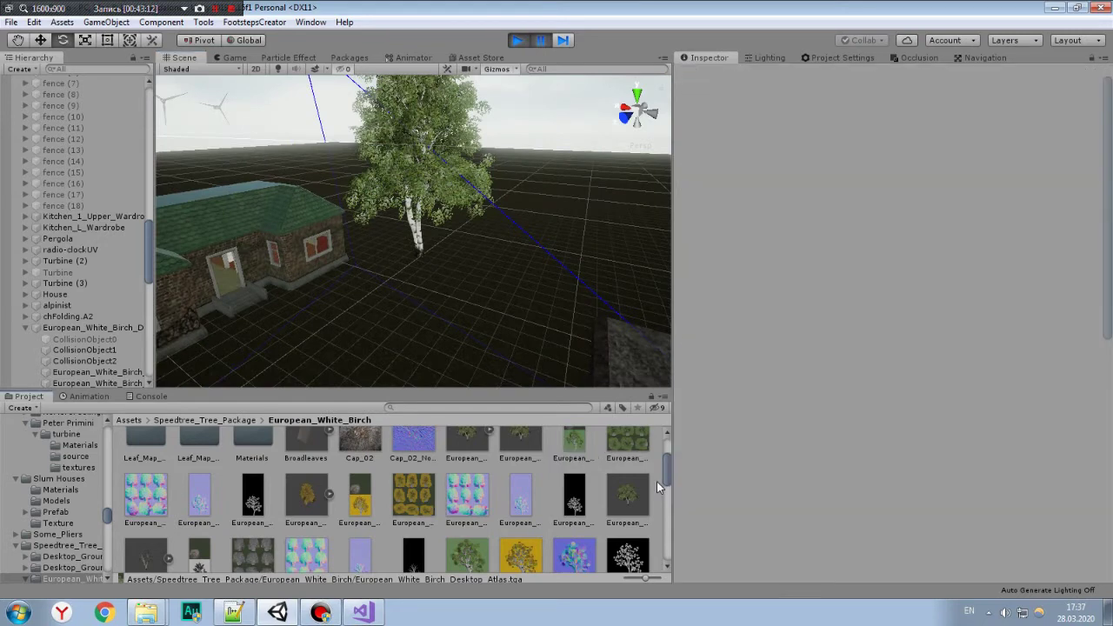
Disable European_White_Birch_Desktop so it disappears, then zoom toward the garage.
{"action": "left_click_drag", "start_coordinate": [666, 469], "coordinate": [668, 440]}
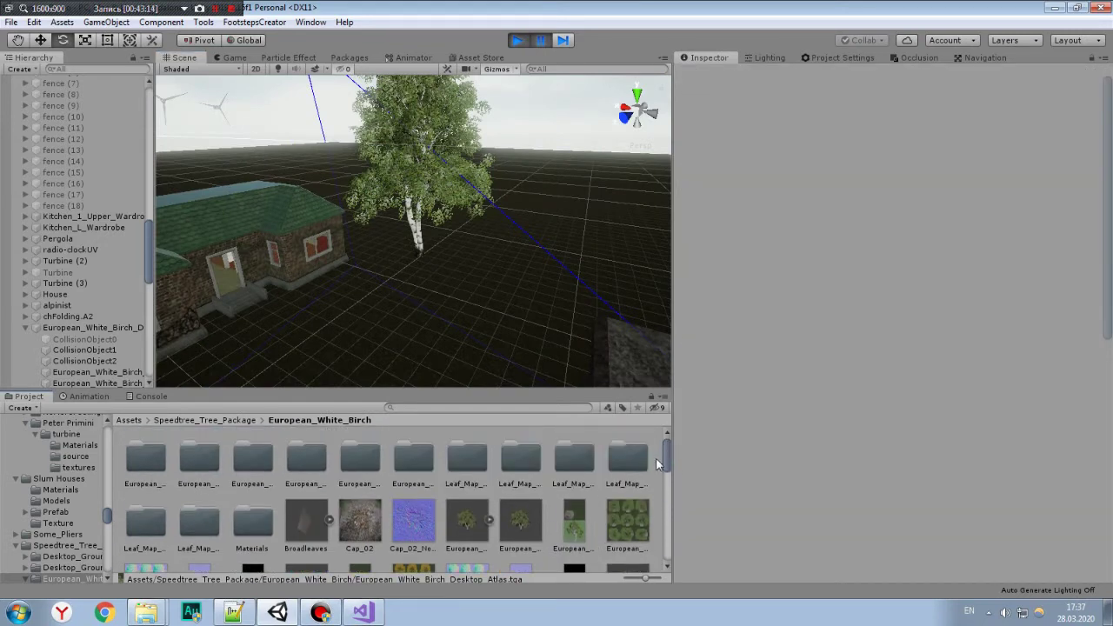
{"action": "scroll", "coordinate": [444, 165], "scroll_direction": "down", "scroll_amount": 3}
{"action": "scroll", "coordinate": [435, 165], "scroll_direction": "down", "scroll_amount": 3}
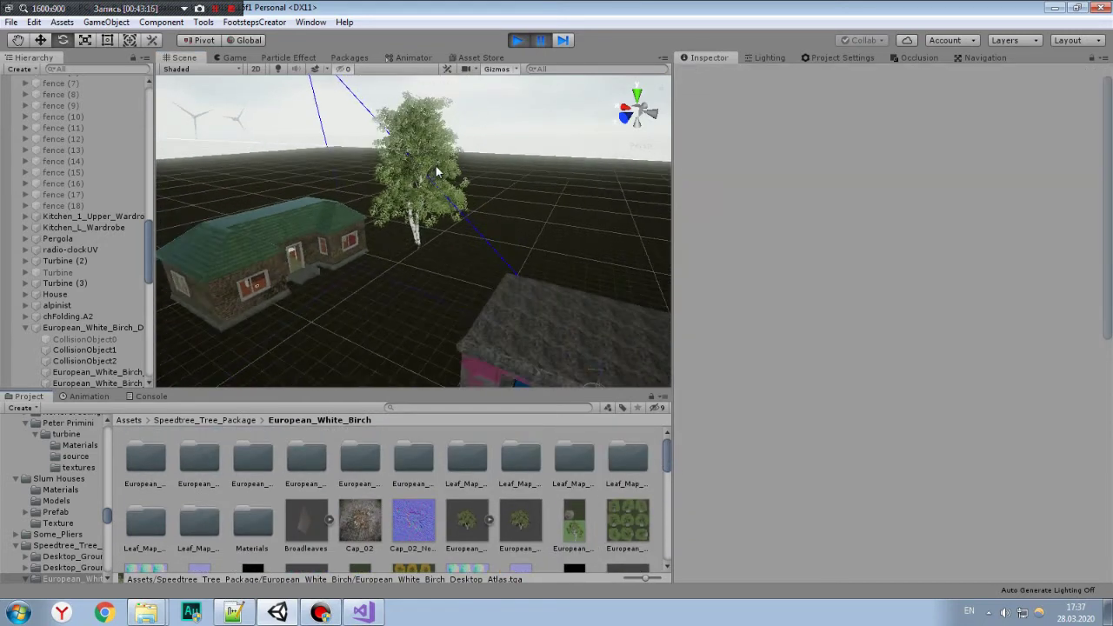
{"action": "left_click", "coordinate": [413, 224]}
{"action": "left_click", "coordinate": [82, 329]}
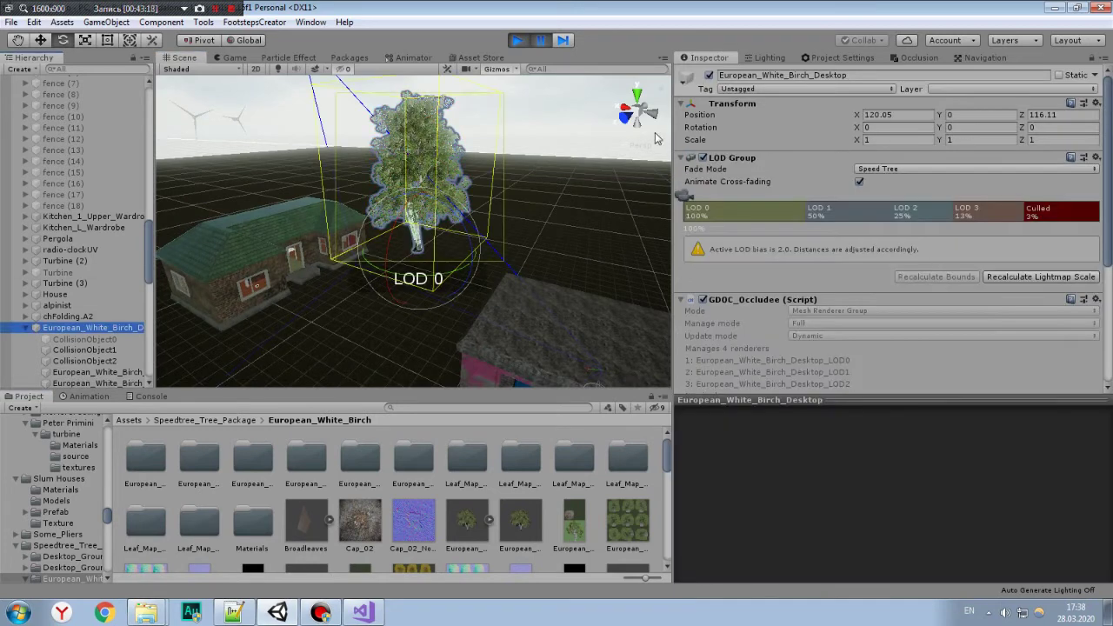
{"action": "left_click", "coordinate": [708, 75]}
{"action": "left_click", "coordinate": [649, 485]}
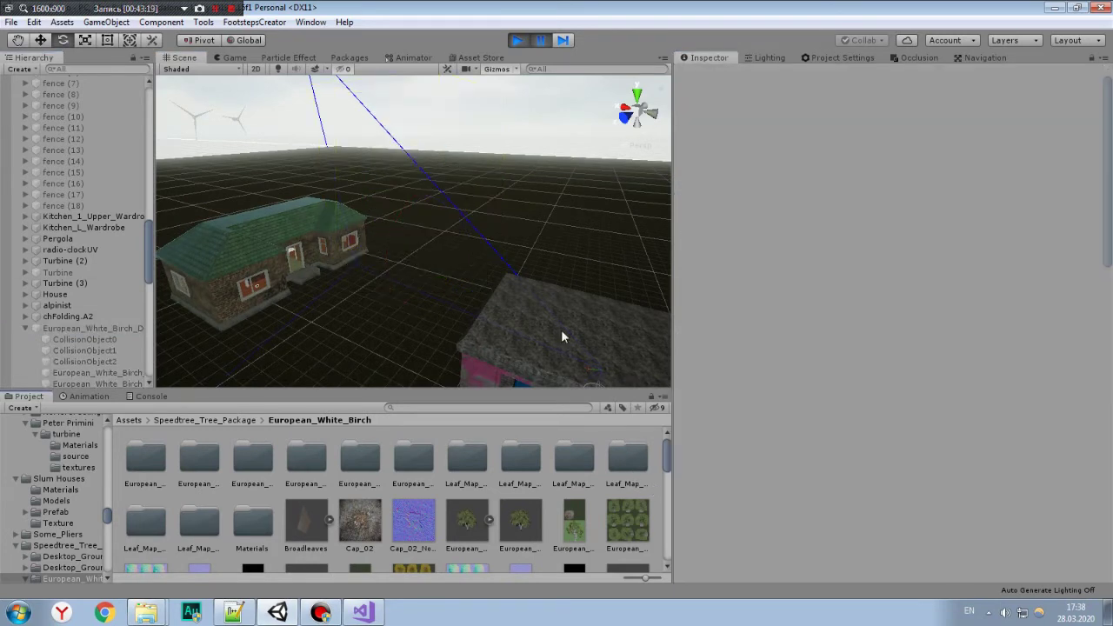
{"action": "scroll", "coordinate": [504, 260], "scroll_direction": "up", "scroll_amount": 10}
Orbit the view to show the truck, lift and loose tyres.
{"action": "scroll", "coordinate": [446, 181], "scroll_direction": "up", "scroll_amount": 3}
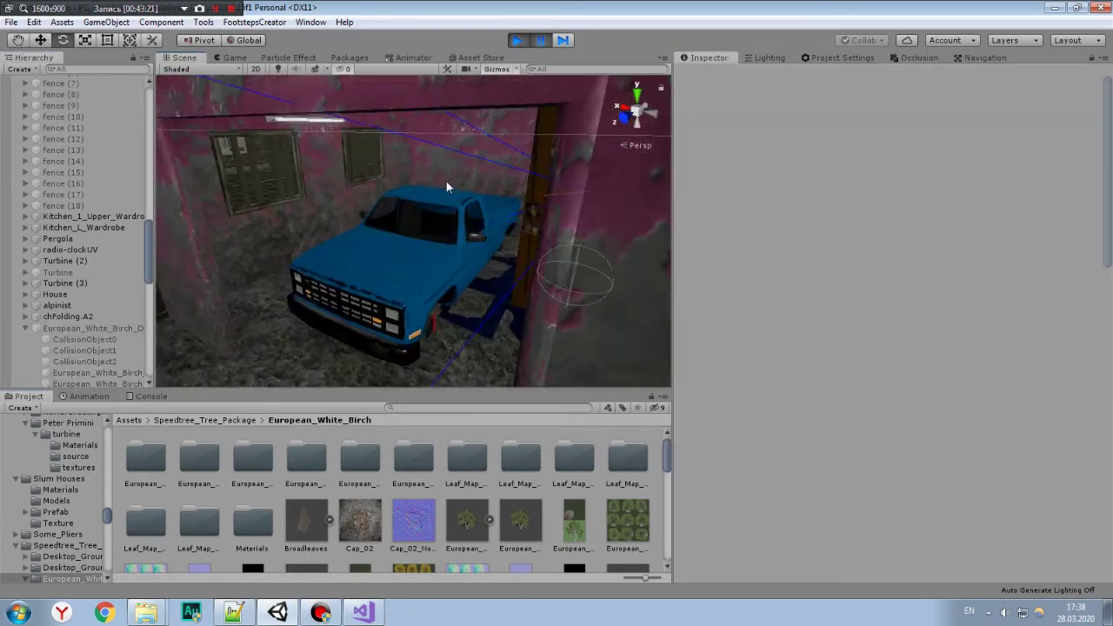
{"action": "scroll", "coordinate": [435, 218], "scroll_direction": "up", "scroll_amount": 5}
{"action": "mouse_move", "coordinate": [429, 225]}
{"action": "left_mouse_down", "text": "alt"}
{"action": "mouse_move", "coordinate": [329, 127]}
{"action": "mouse_move", "coordinate": [347, 149]}
{"action": "left_mouse_up", "text": "alt"}
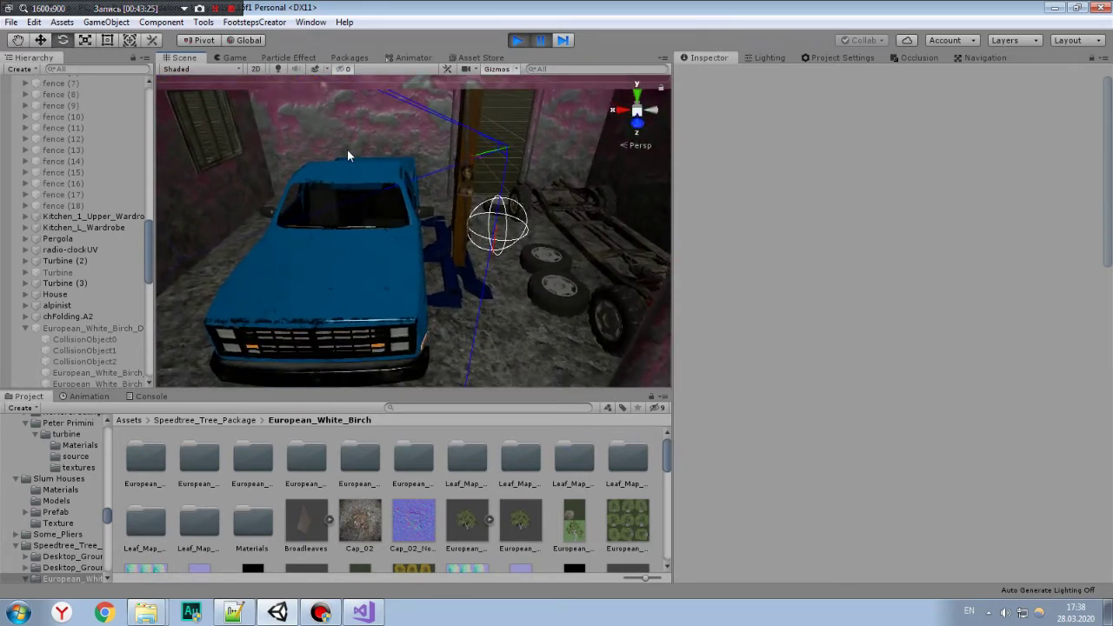
{"action": "scroll", "coordinate": [337, 148], "scroll_direction": "down", "scroll_amount": 1}
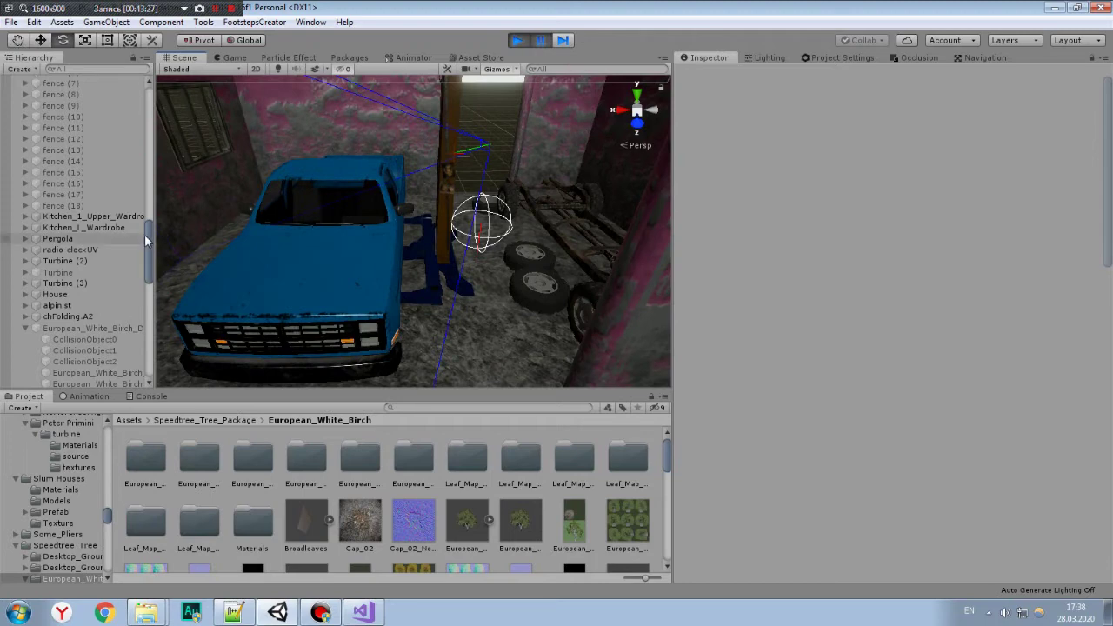
{"action": "left_click_drag", "start_coordinate": [147, 234], "coordinate": [153, 303]}
Inspect the truck's Wheel 1 parent and child mesh, then select the loose Wheel (2) tyre.
{"action": "left_click", "coordinate": [70, 153]}
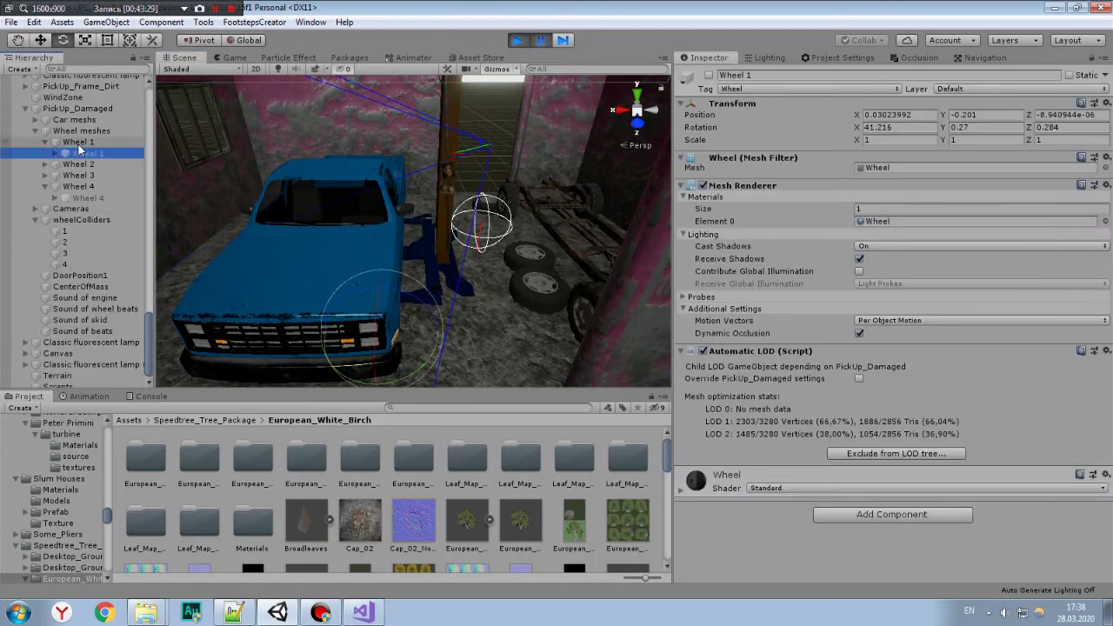
{"action": "left_click", "coordinate": [76, 141]}
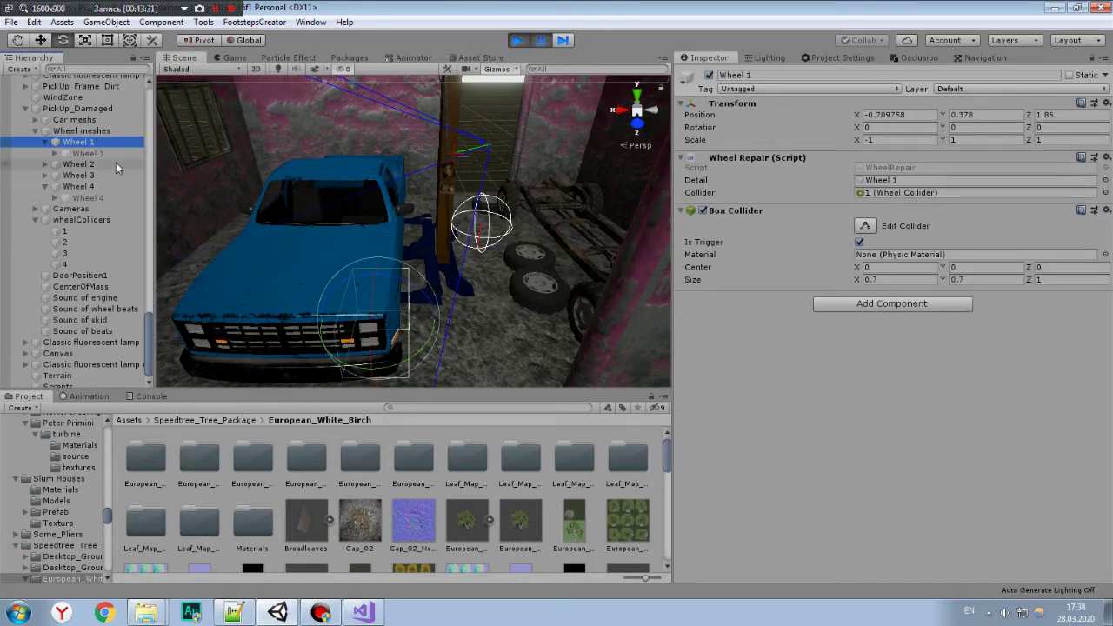
{"action": "left_click", "coordinate": [102, 153]}
{"action": "left_click", "coordinate": [100, 142]}
{"action": "left_click", "coordinate": [537, 292]}
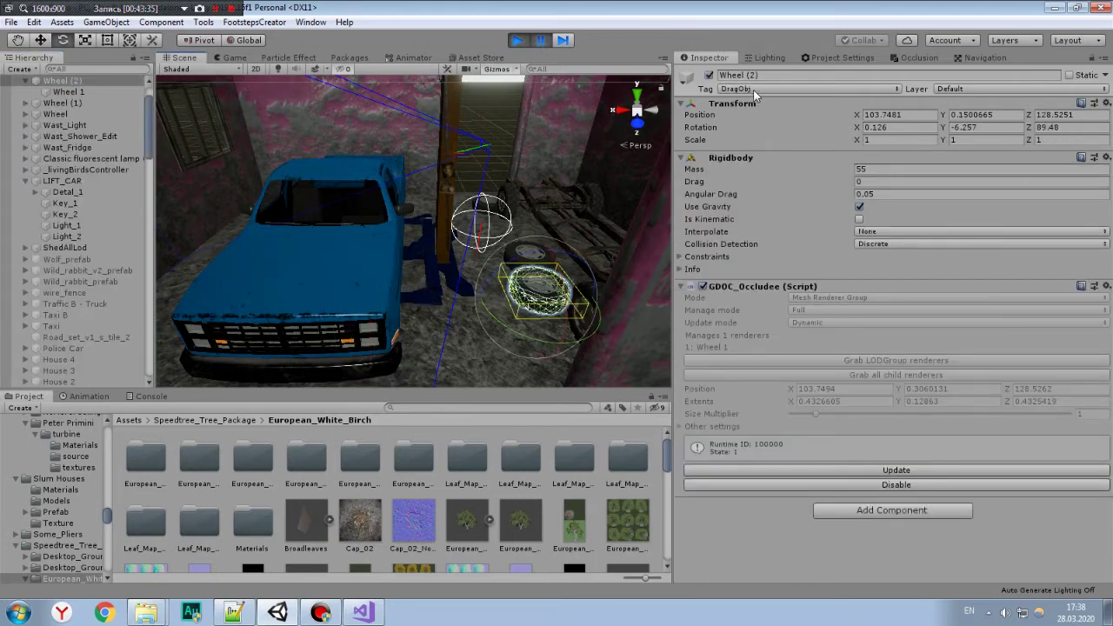
Compare the Wheel (2) tyre's Rigidbody with its child Wheel 1 mesh and collider settings.
{"action": "left_click", "coordinate": [83, 92]}
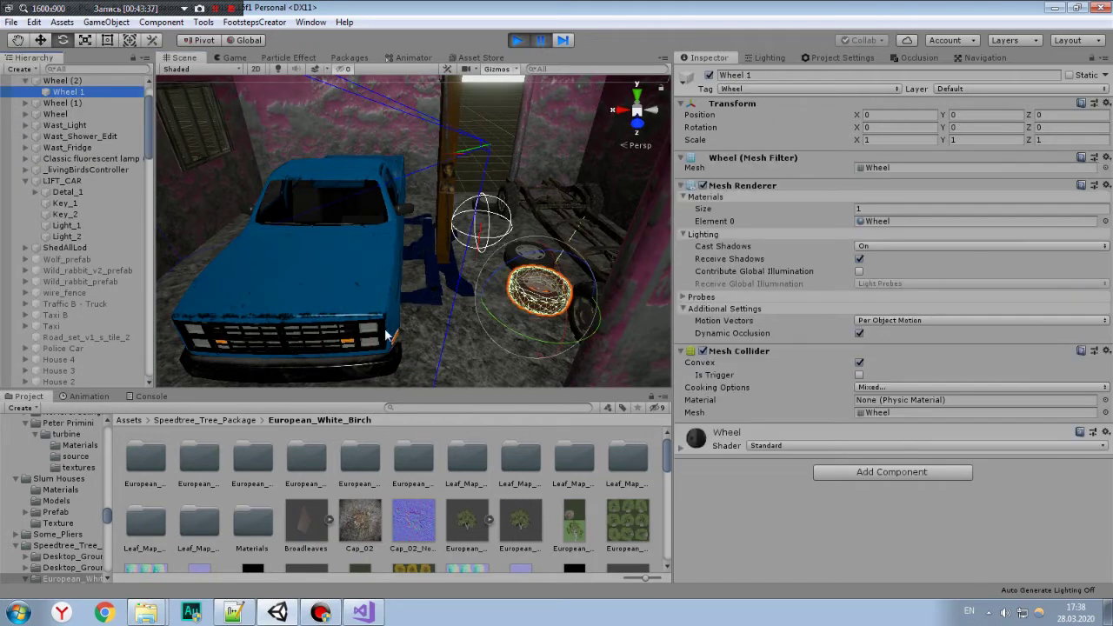
{"action": "right_click_drag", "start_coordinate": [385, 328], "coordinate": [391, 223]}
{"action": "left_click", "coordinate": [87, 79]}
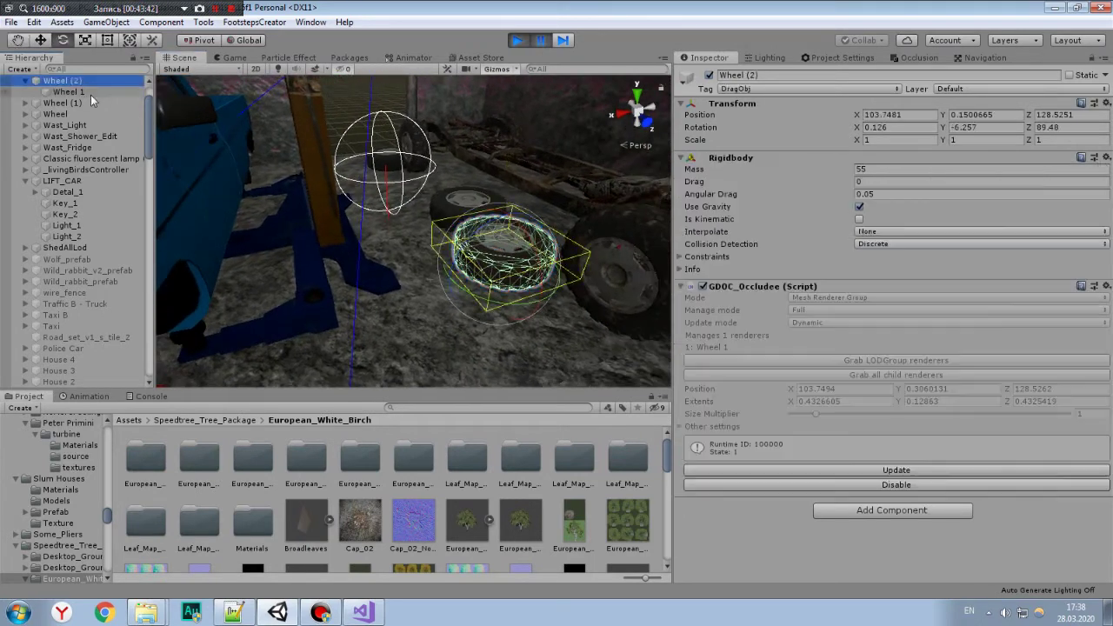
{"action": "left_click", "coordinate": [90, 92]}
{"action": "left_click", "coordinate": [90, 81]}
{"action": "left_click", "coordinate": [96, 93]}
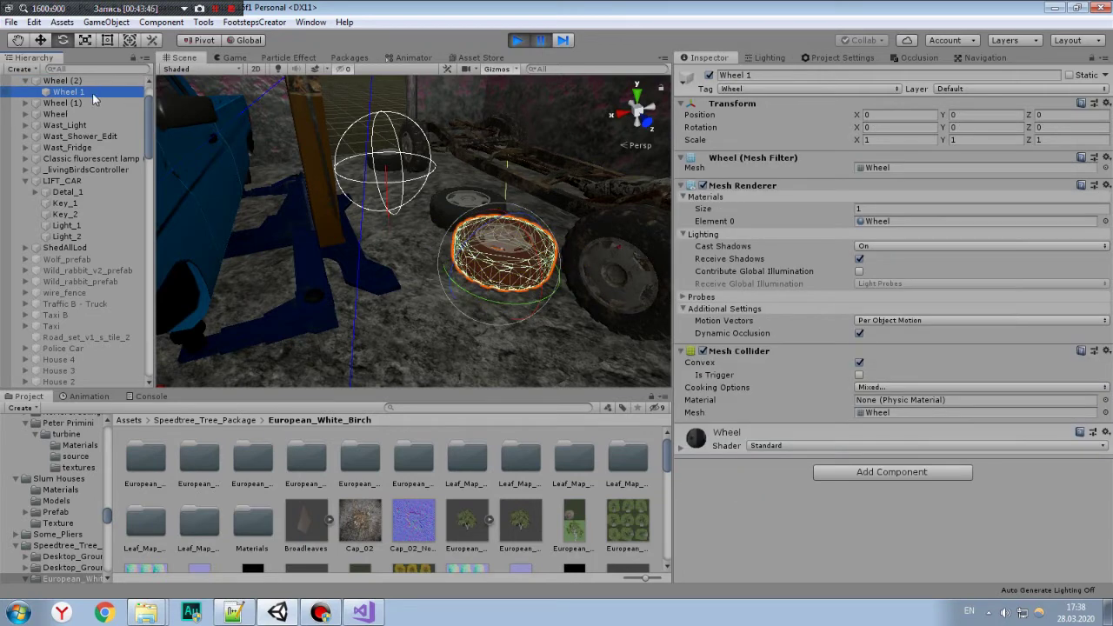
{"action": "left_click", "coordinate": [97, 81]}
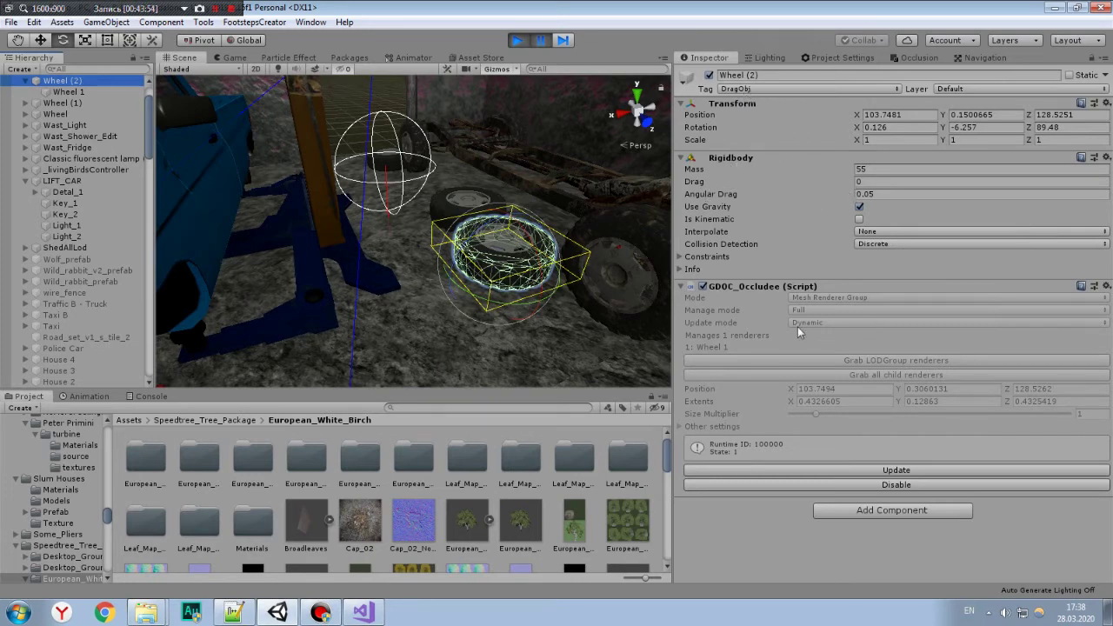
{"action": "left_click", "coordinate": [66, 92]}
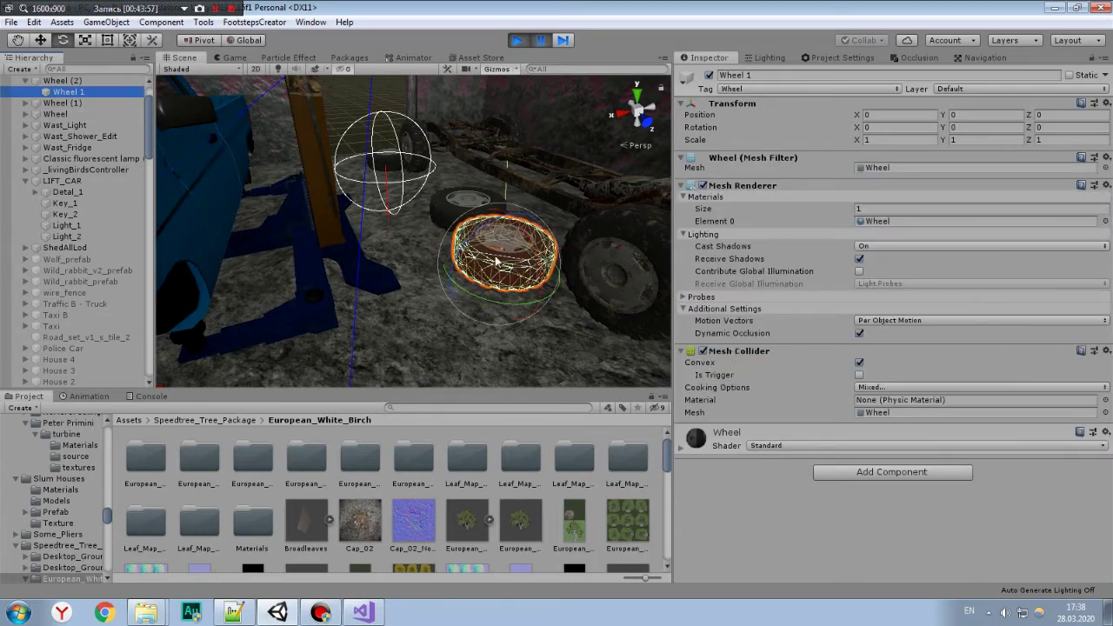
{"action": "left_click", "coordinate": [62, 80]}
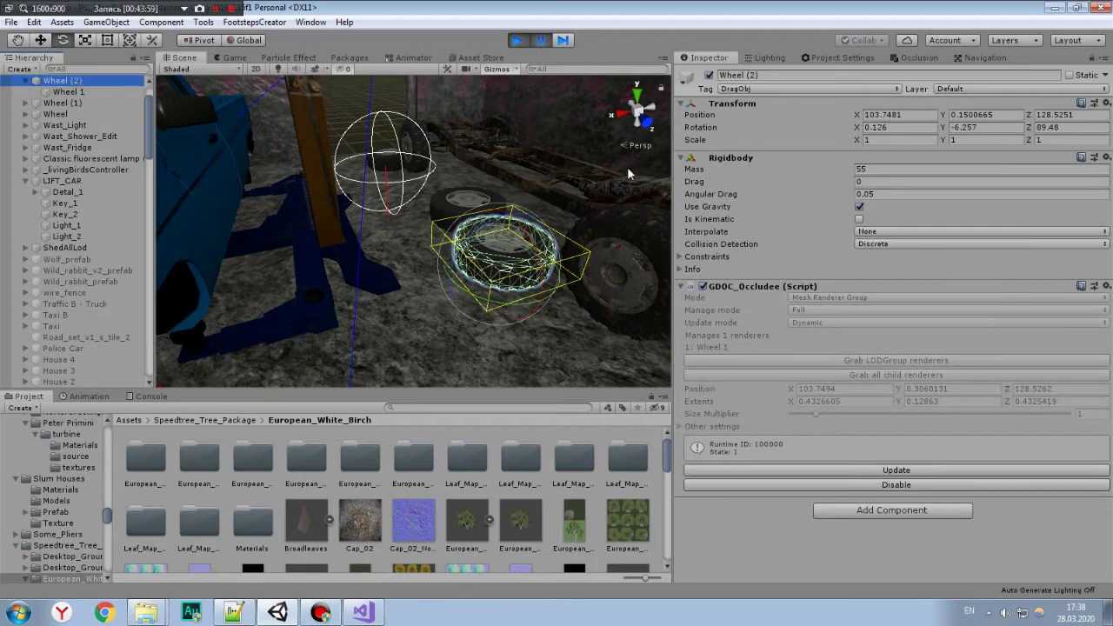
{"action": "left_click", "coordinate": [92, 96]}
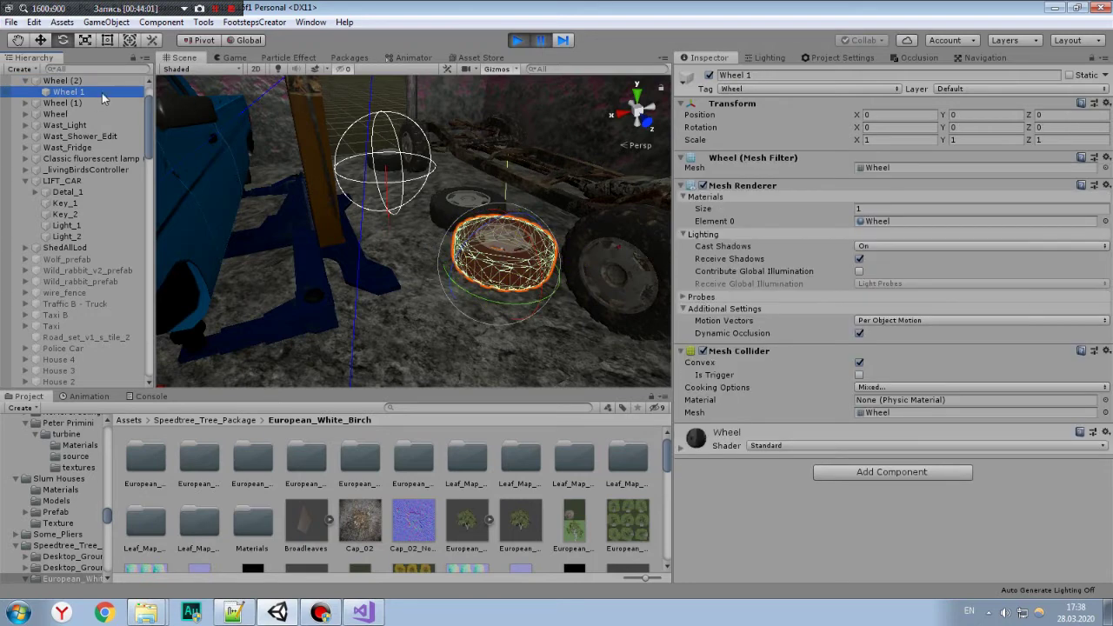
{"action": "right_click_drag", "start_coordinate": [487, 261], "coordinate": [447, 262]}
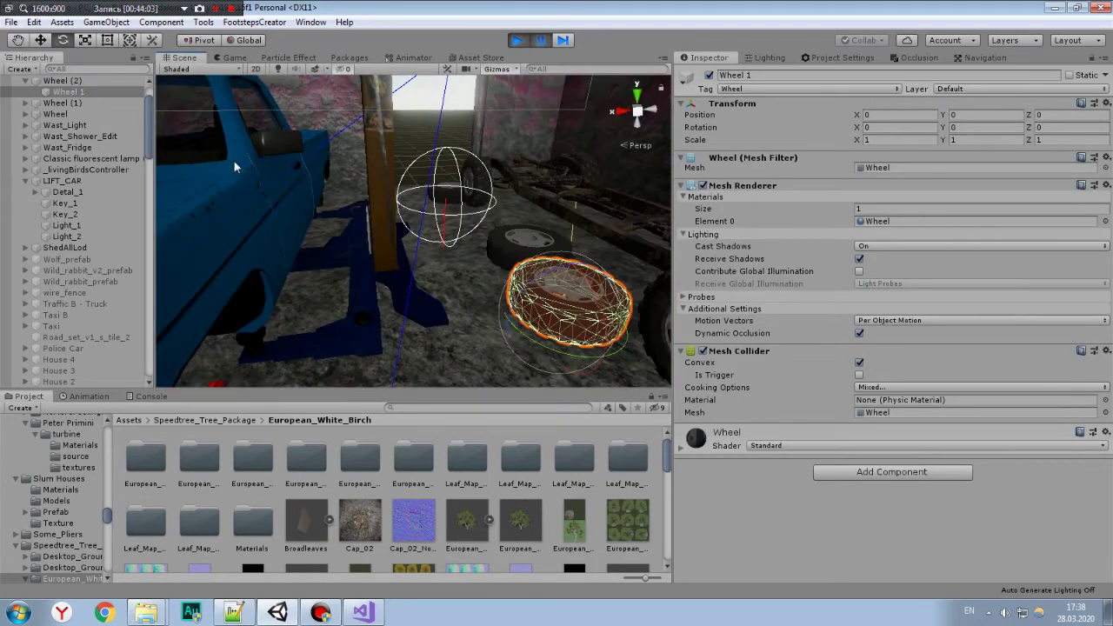
Keep the Wheel tag on Wheel 1, then select the truck's LeftFrontBreak part.
{"action": "left_click", "coordinate": [743, 89]}
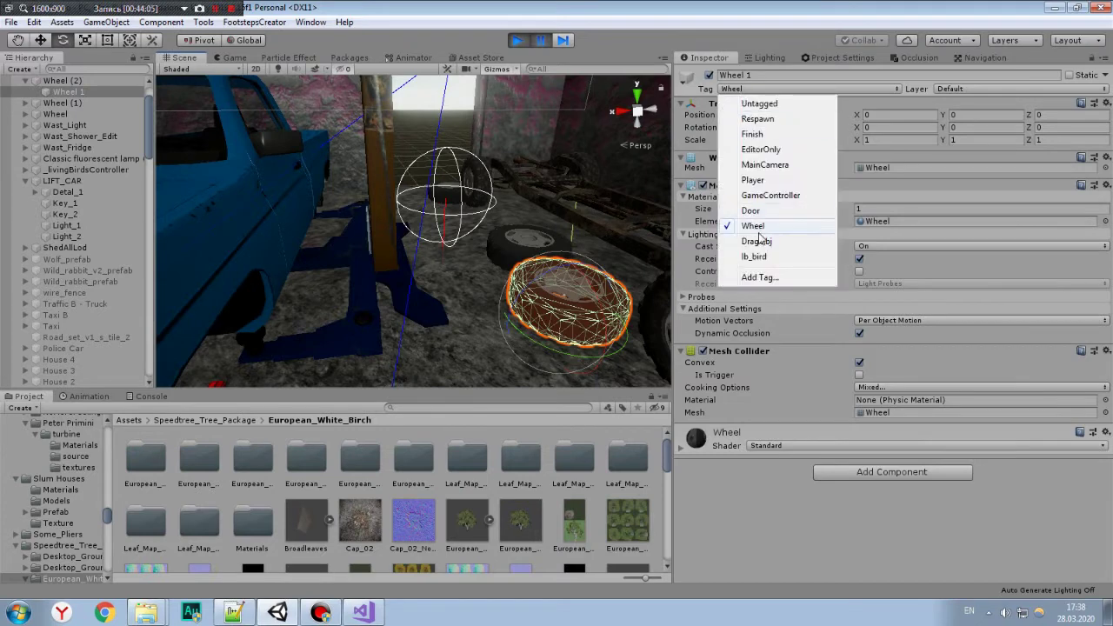
{"action": "left_click", "coordinate": [94, 92]}
{"action": "left_click", "coordinate": [94, 81]}
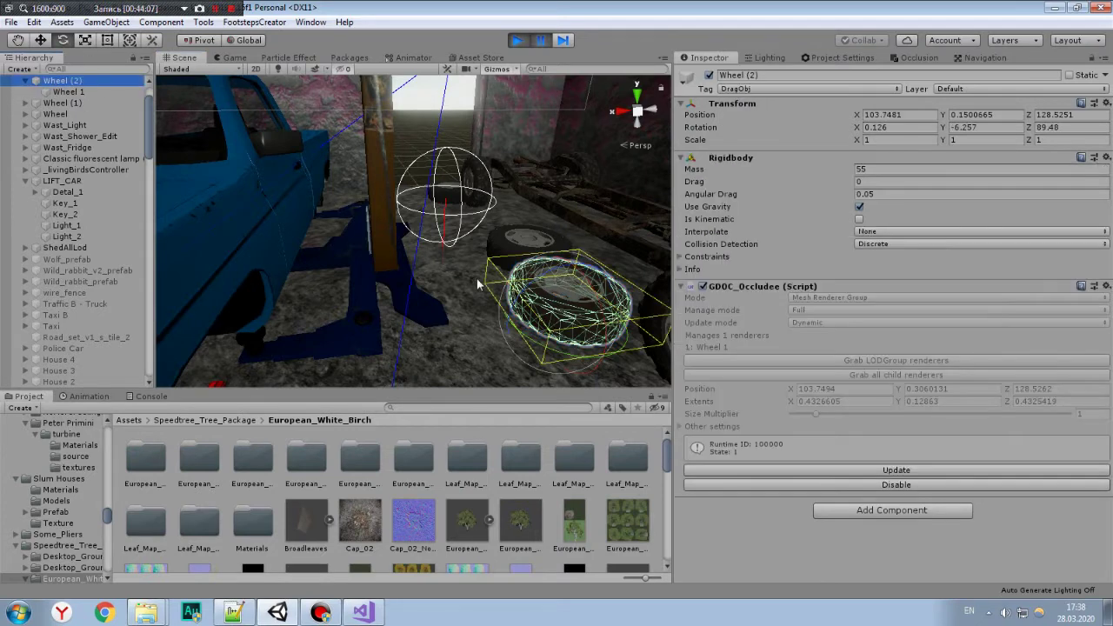
{"action": "mouse_move", "coordinate": [485, 281]}
{"action": "right_mouse_down"}
{"action": "mouse_move", "coordinate": [370, 305]}
{"action": "mouse_move", "coordinate": [375, 231]}
{"action": "right_mouse_up"}
{"action": "left_click", "coordinate": [379, 207]}
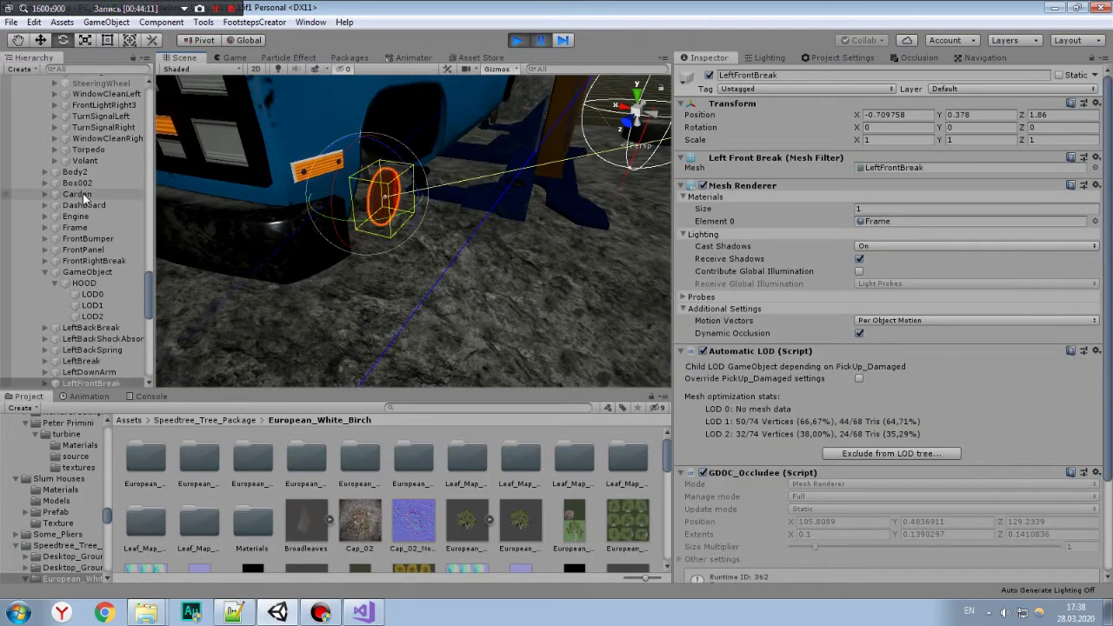
Select the truck's Wheel 1 repair trigger, then swing the view to the lift and floor tyre.
{"action": "scroll", "coordinate": [83, 193], "scroll_direction": "down", "scroll_amount": 8}
{"action": "left_click", "coordinate": [78, 336]}
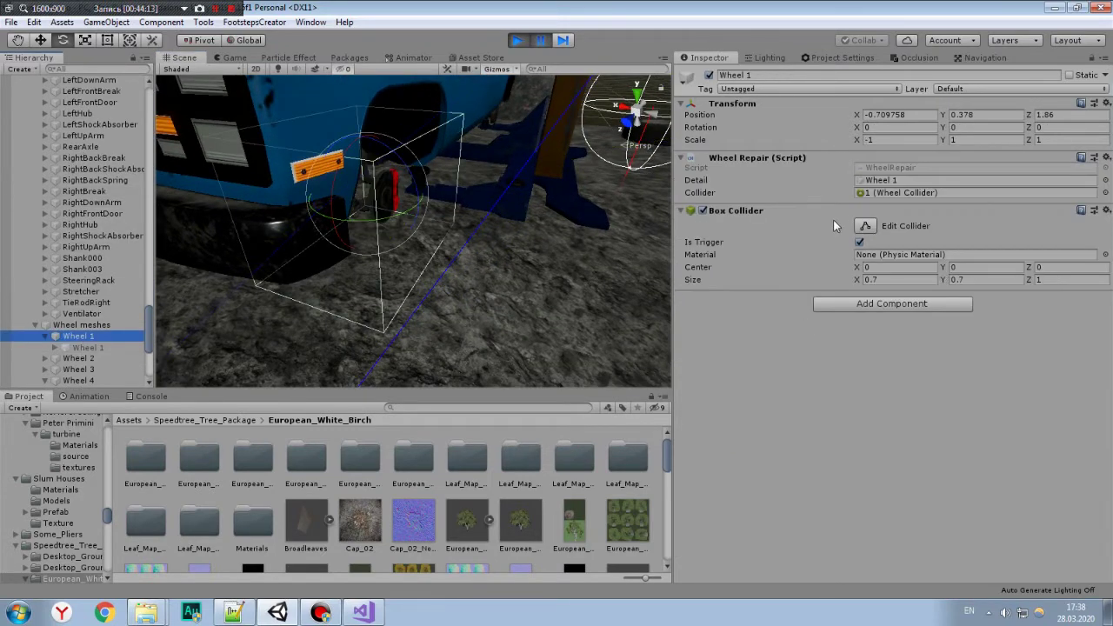
{"action": "mouse_move", "coordinate": [343, 189]}
{"action": "right_mouse_down"}
{"action": "mouse_move", "coordinate": [397, 224]}
{"action": "mouse_move", "coordinate": [381, 220]}
{"action": "mouse_move", "coordinate": [422, 287]}
{"action": "right_mouse_up"}
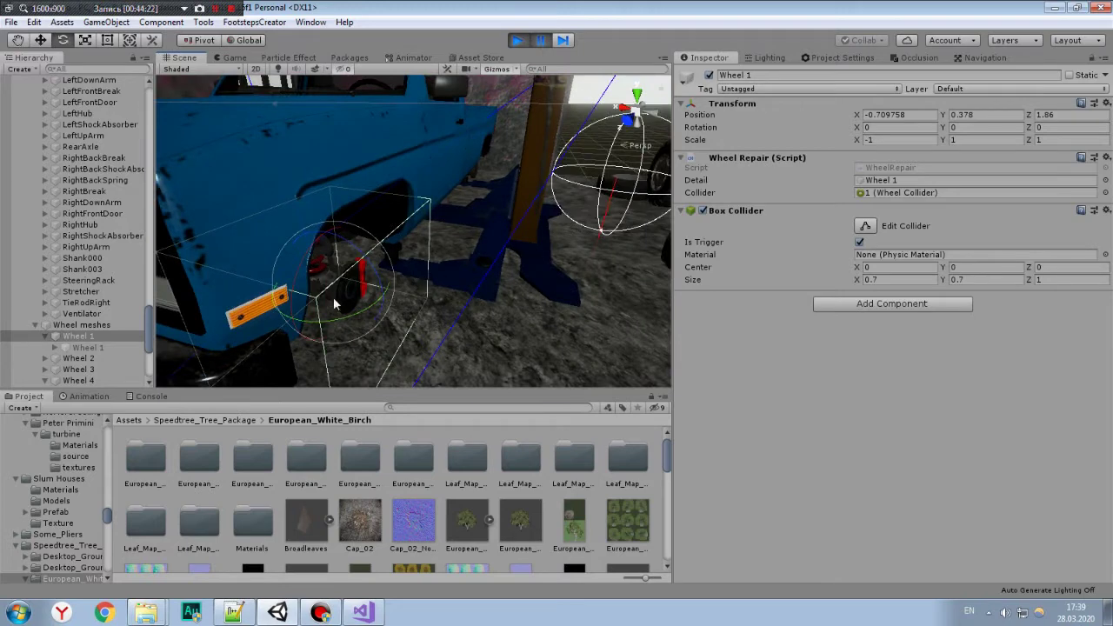
{"action": "right_click_drag", "start_coordinate": [345, 289], "coordinate": [563, 248]}
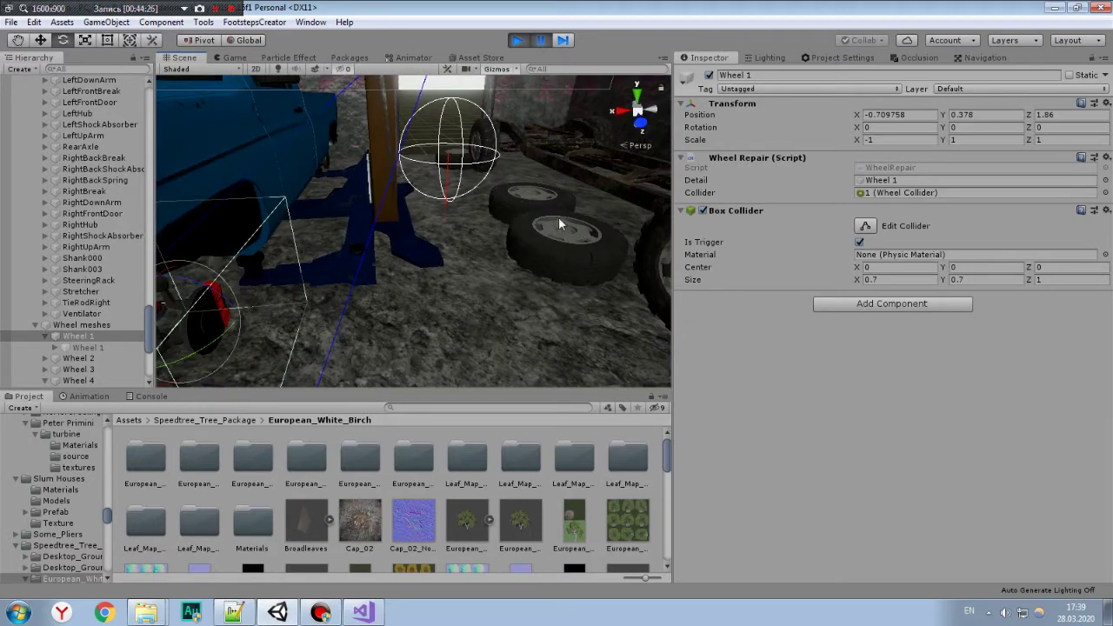
{"action": "left_click", "coordinate": [552, 257]}
Inspect the truck's front grille, then select the PickUp_Damaged truck and the Control object.
{"action": "left_click", "coordinate": [643, 491]}
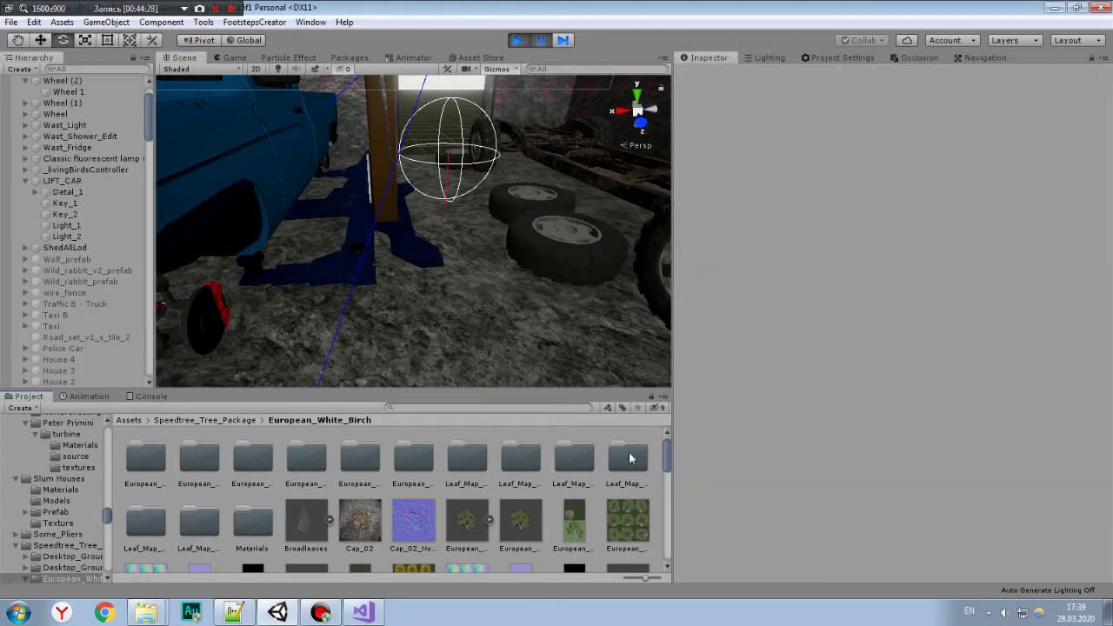
{"action": "mouse_move", "coordinate": [596, 329]}
{"action": "right_mouse_down"}
{"action": "mouse_move", "coordinate": [422, 286]}
{"action": "mouse_move", "coordinate": [343, 154]}
{"action": "mouse_move", "coordinate": [517, 190]}
{"action": "mouse_move", "coordinate": [128, 7]}
{"action": "right_mouse_up"}
{"action": "right_click_drag", "start_coordinate": [307, 186], "coordinate": [344, 351]}
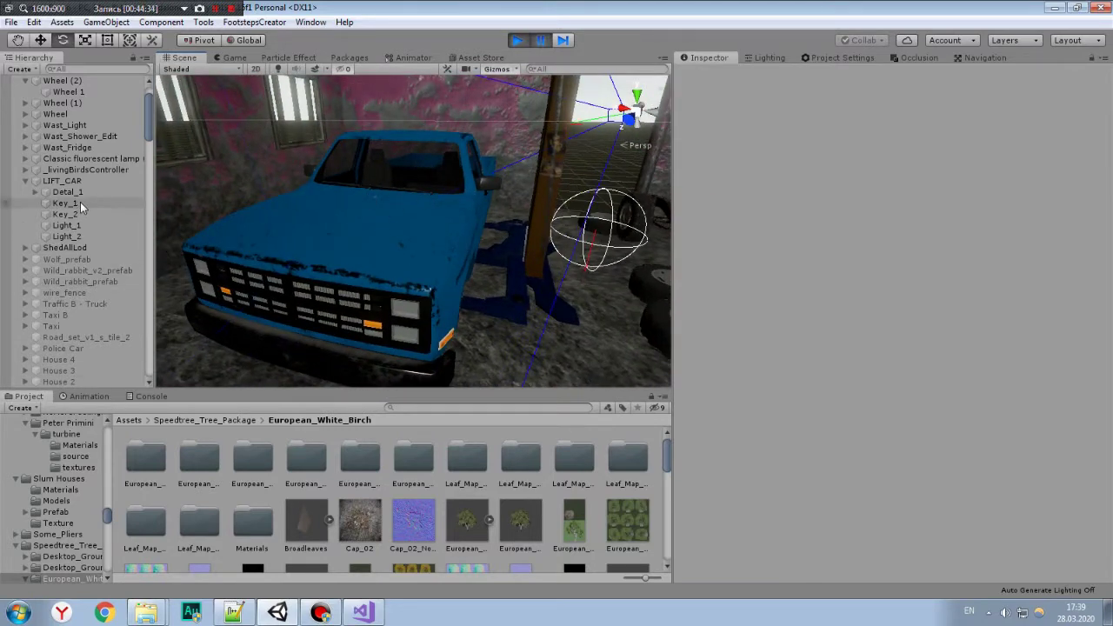
{"action": "left_click", "coordinate": [321, 304]}
{"action": "scroll", "coordinate": [37, 263], "scroll_direction": "up", "scroll_amount": 5}
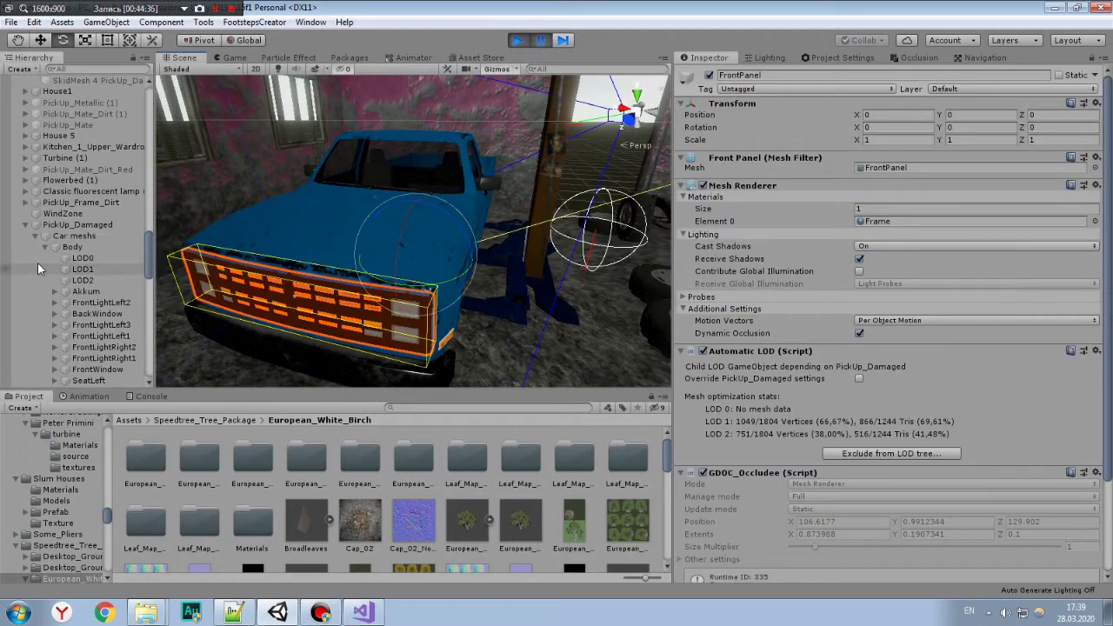
{"action": "left_click", "coordinate": [69, 223]}
{"action": "scroll", "coordinate": [74, 222], "scroll_direction": "up", "scroll_amount": 2}
{"action": "scroll", "coordinate": [74, 222], "scroll_direction": "up", "scroll_amount": 2}
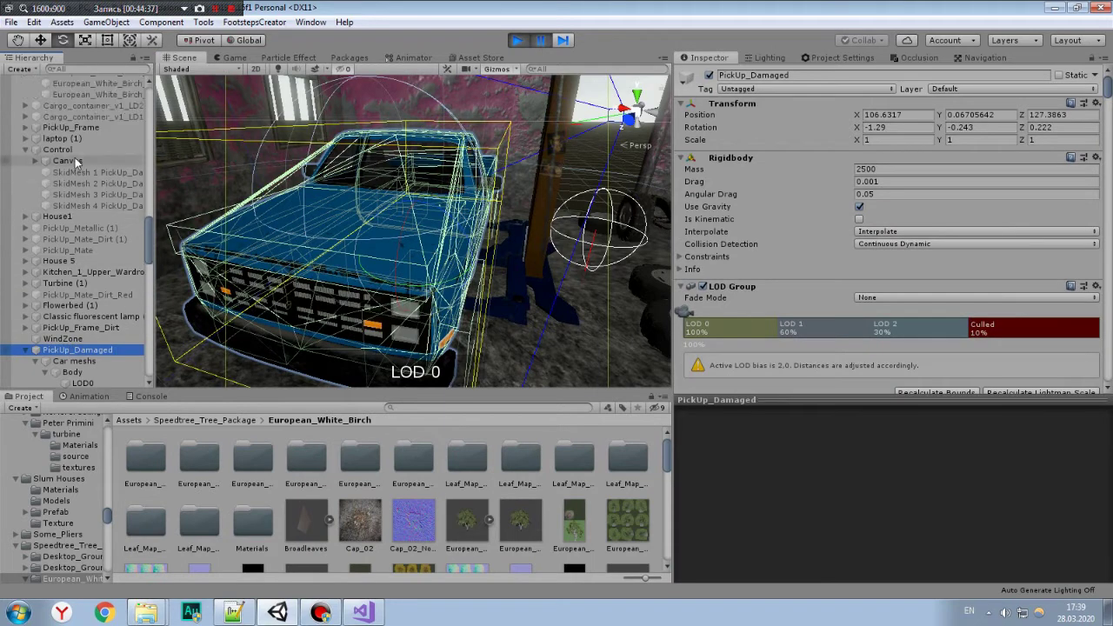
{"action": "left_click", "coordinate": [58, 149]}
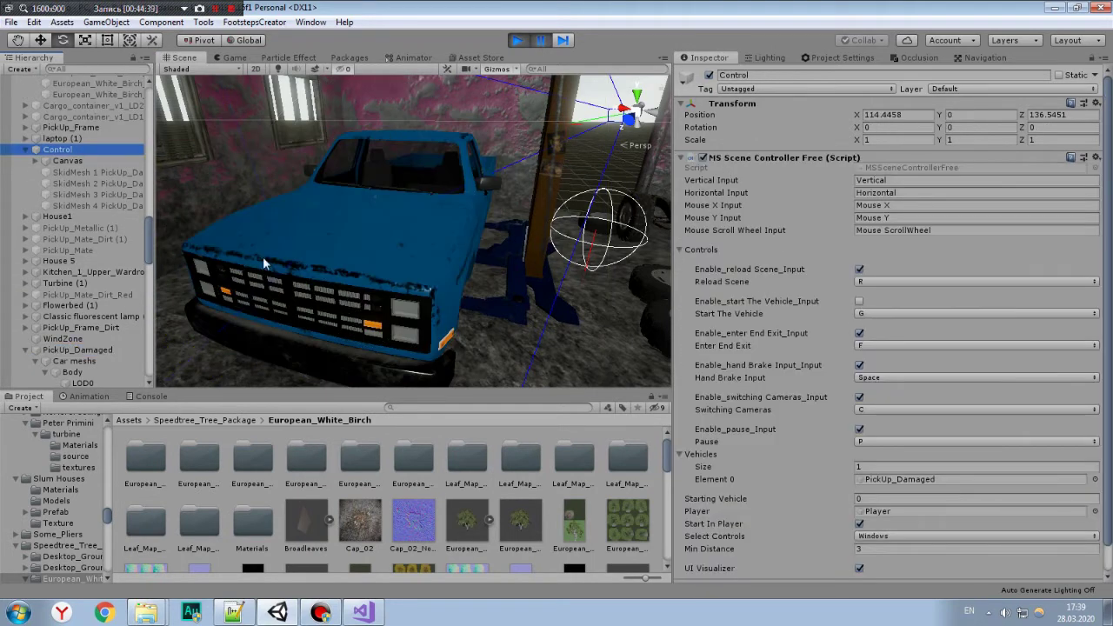
Select the Scripts object and display the CraMehanicManager script's code in the Inspector.
{"action": "scroll", "coordinate": [144, 257], "scroll_direction": "down", "scroll_amount": 3}
{"action": "scroll", "coordinate": [144, 257], "scroll_direction": "down", "scroll_amount": 5}
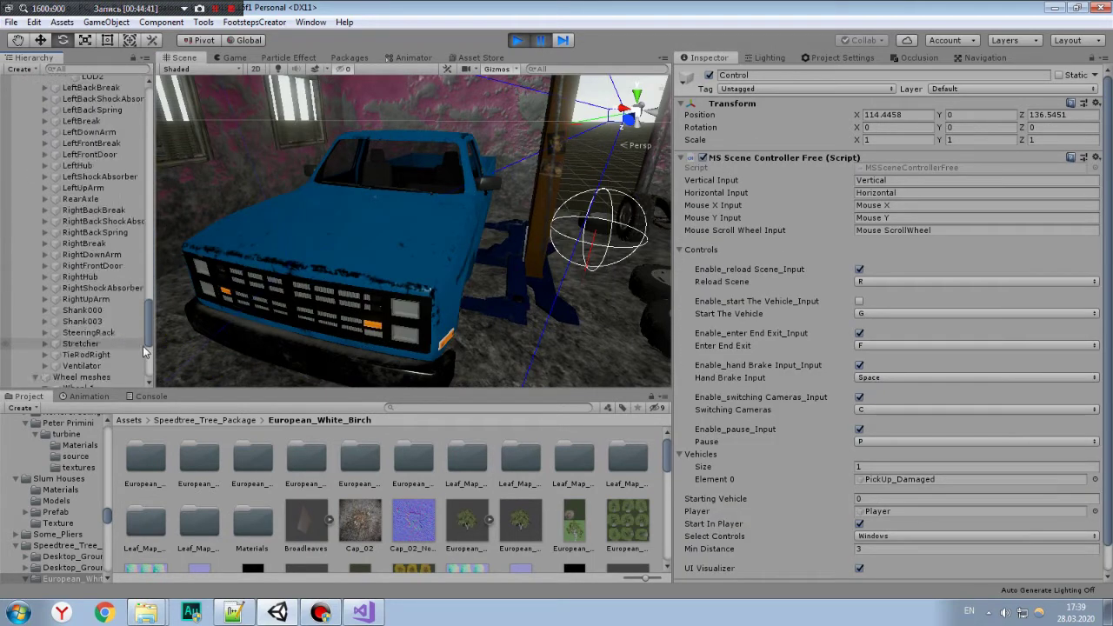
{"action": "scroll", "coordinate": [144, 258], "scroll_direction": "down", "scroll_amount": 5}
{"action": "left_click", "coordinate": [58, 382]}
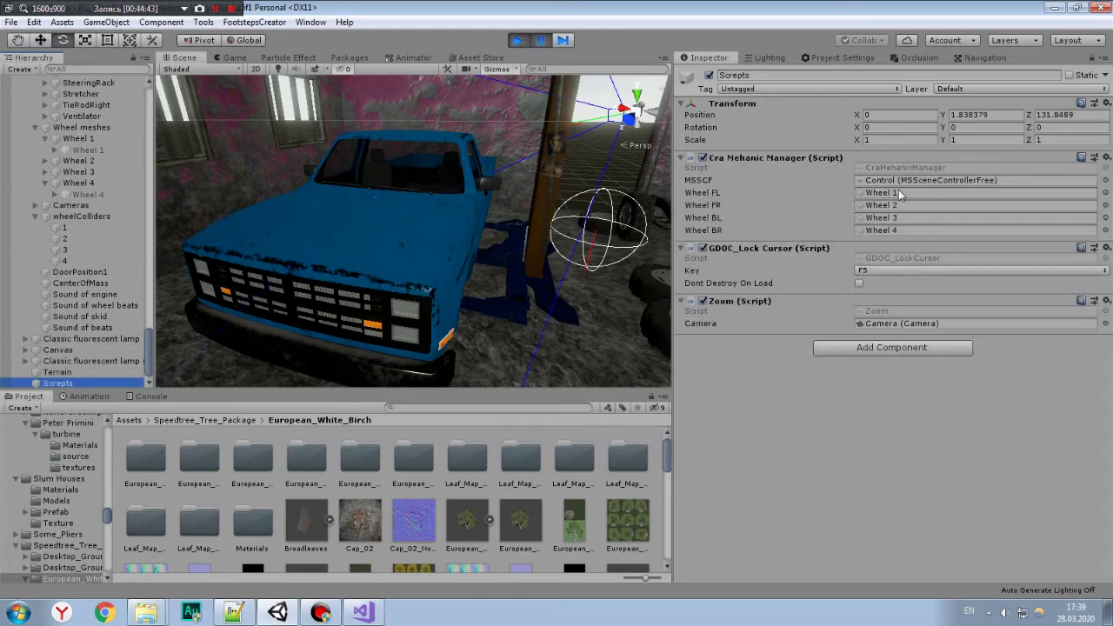
{"action": "left_click", "coordinate": [908, 166]}
{"action": "left_click", "coordinate": [200, 461]}
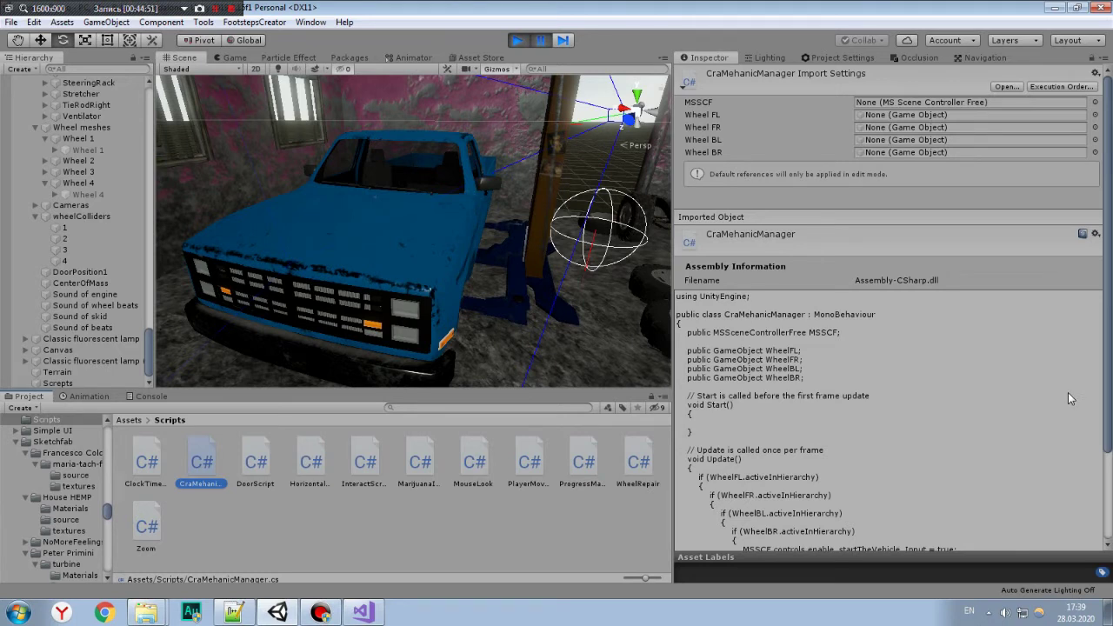
{"action": "scroll", "coordinate": [453, 264], "scroll_direction": "down", "scroll_amount": 3}
{"action": "scroll", "coordinate": [448, 248], "scroll_direction": "down", "scroll_amount": 3}
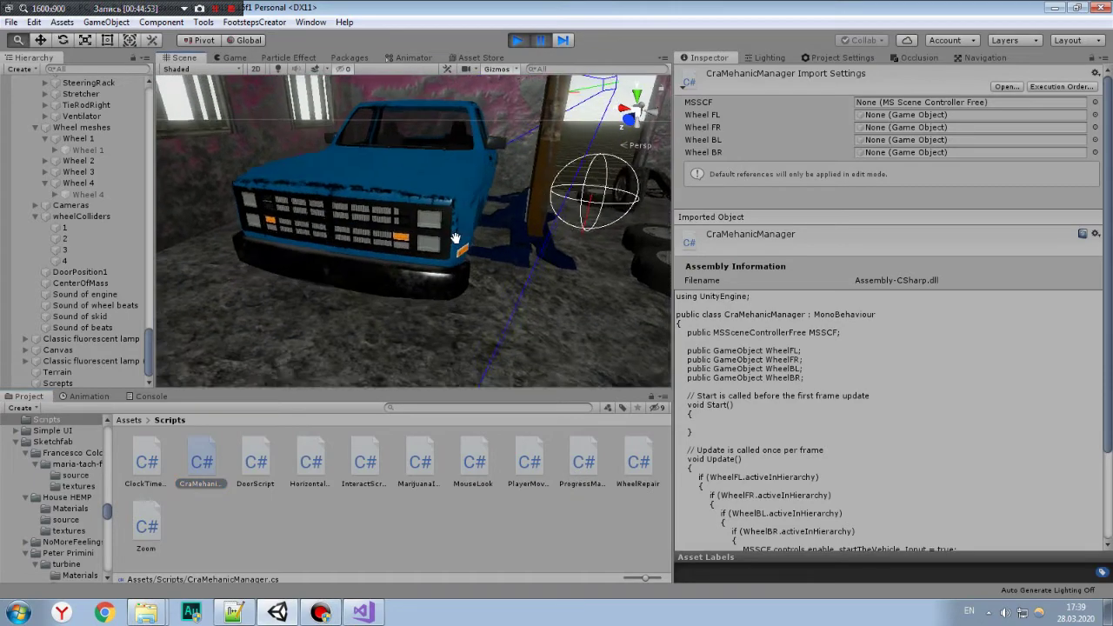
{"action": "scroll", "coordinate": [446, 234], "scroll_direction": "down", "scroll_amount": 3}
{"action": "mouse_move", "coordinate": [446, 234]}
{"action": "left_mouse_down", "text": "alt"}
{"action": "mouse_move", "coordinate": [484, 250]}
{"action": "mouse_move", "coordinate": [467, 254]}
{"action": "left_mouse_up", "text": "alt"}
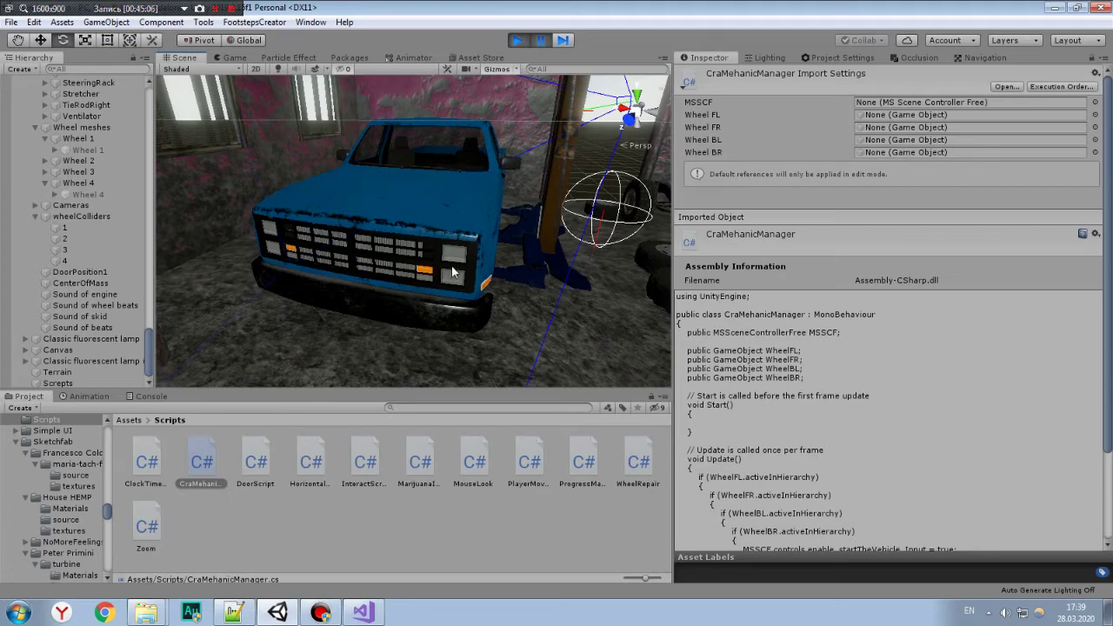
{"action": "middle_click_drag", "start_coordinate": [411, 292], "coordinate": [437, 254]}
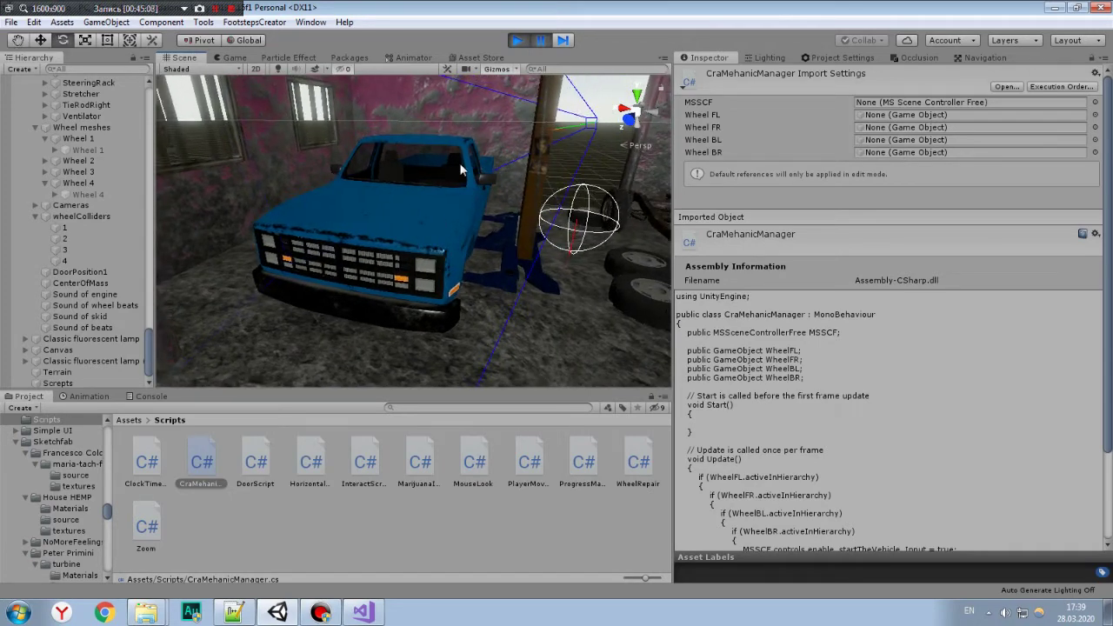
{"action": "scroll", "coordinate": [422, 223], "scroll_direction": "down", "scroll_amount": 10}
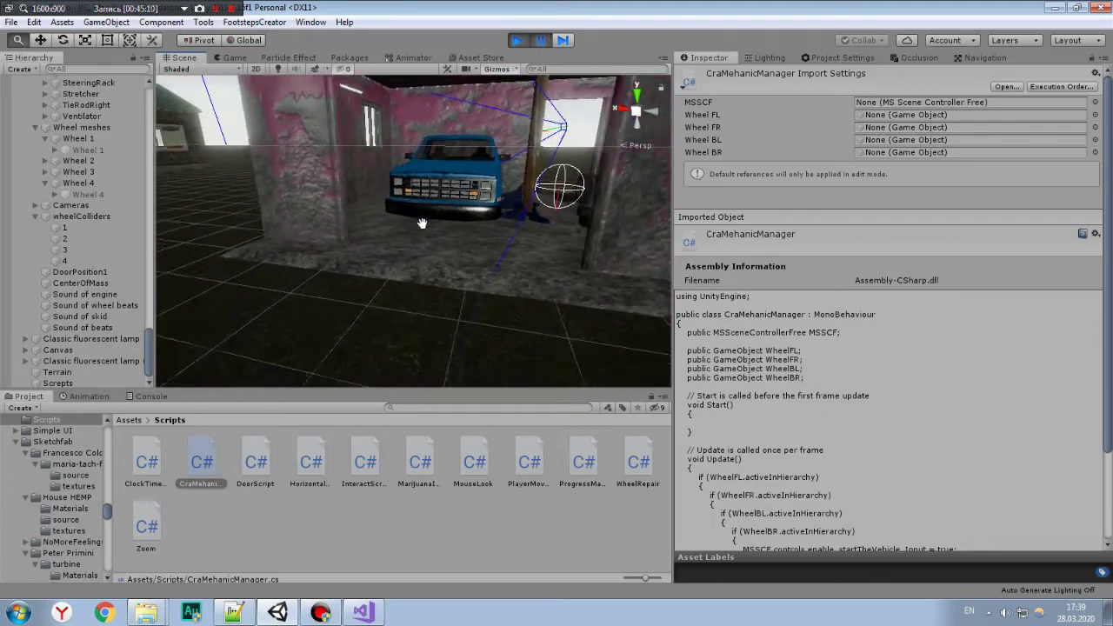
{"action": "left_click_drag", "start_coordinate": [422, 223], "coordinate": [386, 293], "text": "alt"}
{"action": "scroll", "coordinate": [385, 293], "scroll_direction": "up", "scroll_amount": 1}
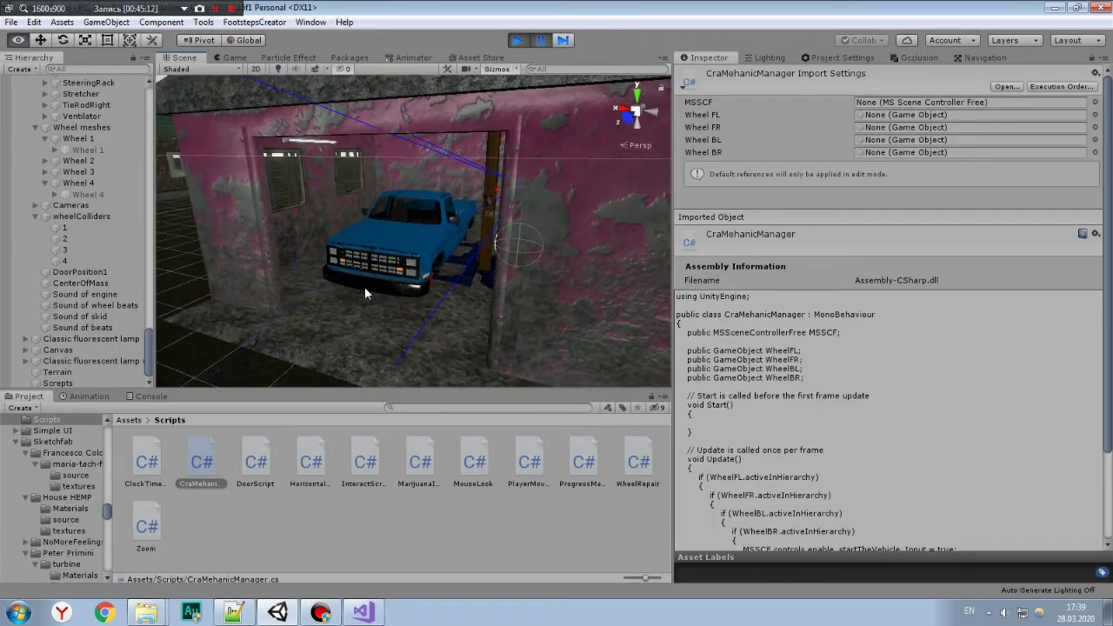
{"action": "mouse_move", "coordinate": [364, 293]}
{"action": "right_mouse_down"}
{"action": "mouse_move", "coordinate": [435, 326]}
{"action": "mouse_move", "coordinate": [467, 305]}
{"action": "right_mouse_up"}
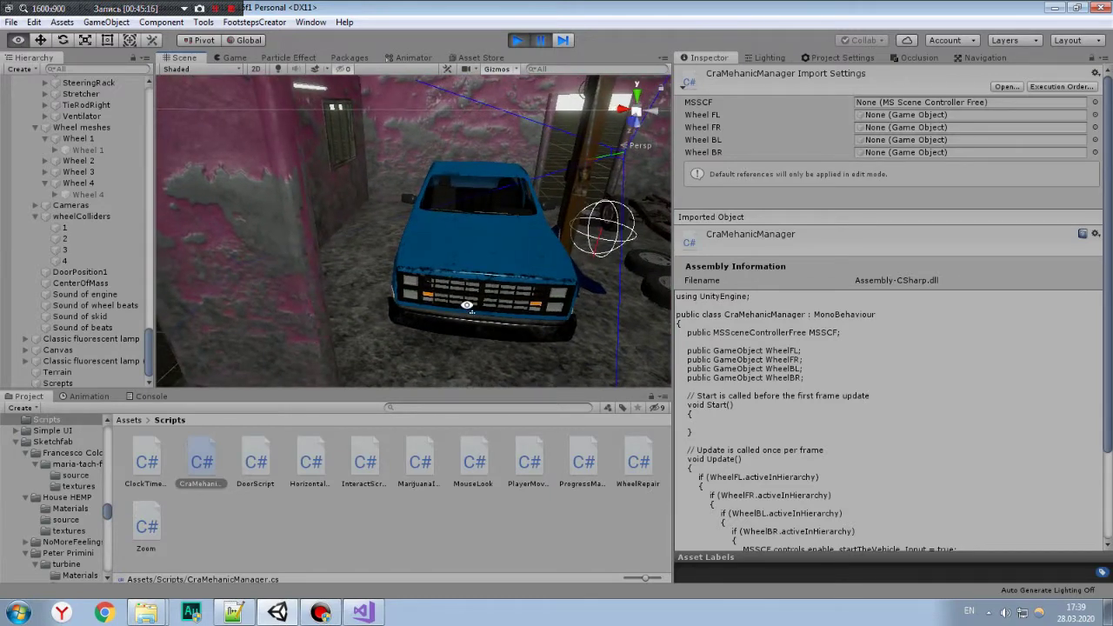
{"action": "scroll", "coordinate": [87, 128], "scroll_direction": "up", "scroll_amount": 5}
Toggle Wheel Turn on the right front wheel in PickUp_Damaged's Wheels settings.
{"action": "scroll", "coordinate": [90, 135], "scroll_direction": "up", "scroll_amount": 5}
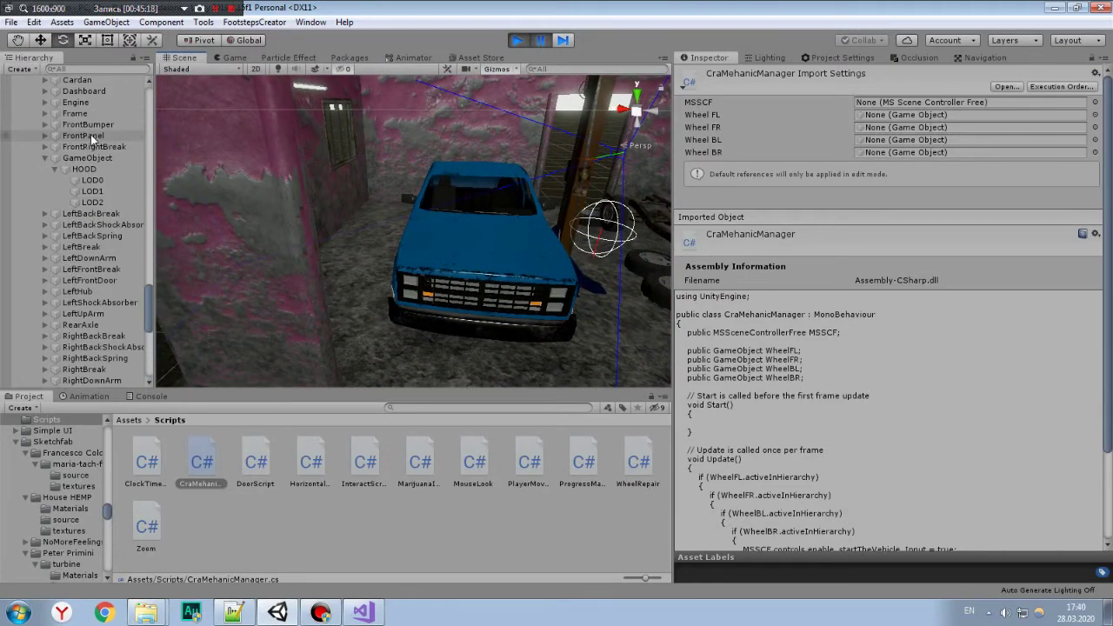
{"action": "scroll", "coordinate": [90, 134], "scroll_direction": "up", "scroll_amount": 5}
{"action": "left_click", "coordinate": [78, 102]}
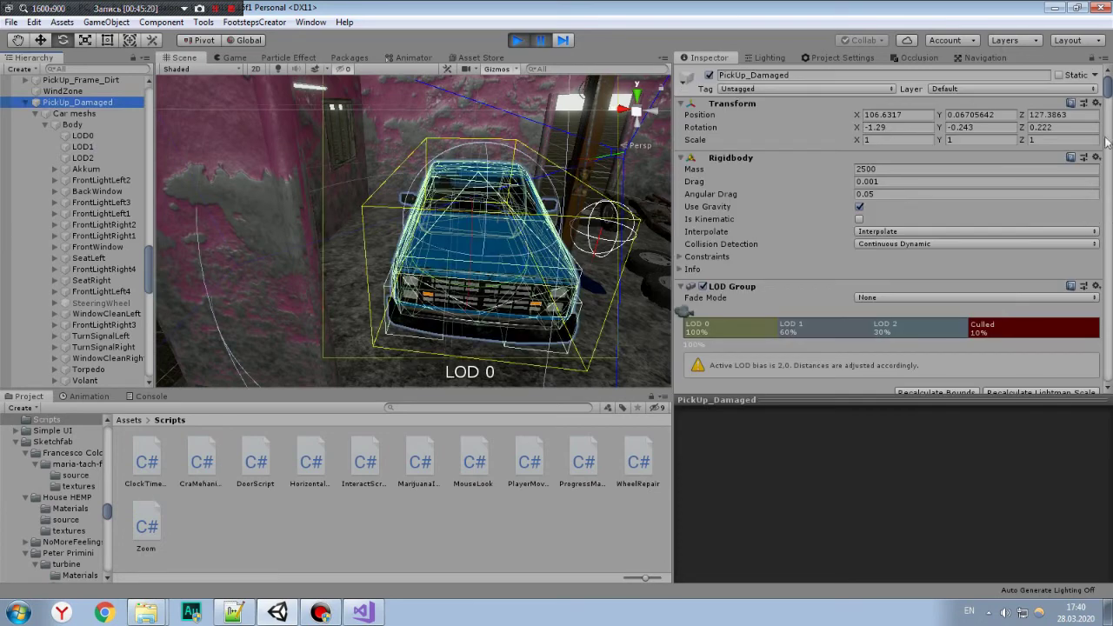
{"action": "left_click_drag", "start_coordinate": [1107, 142], "coordinate": [1091, 342]}
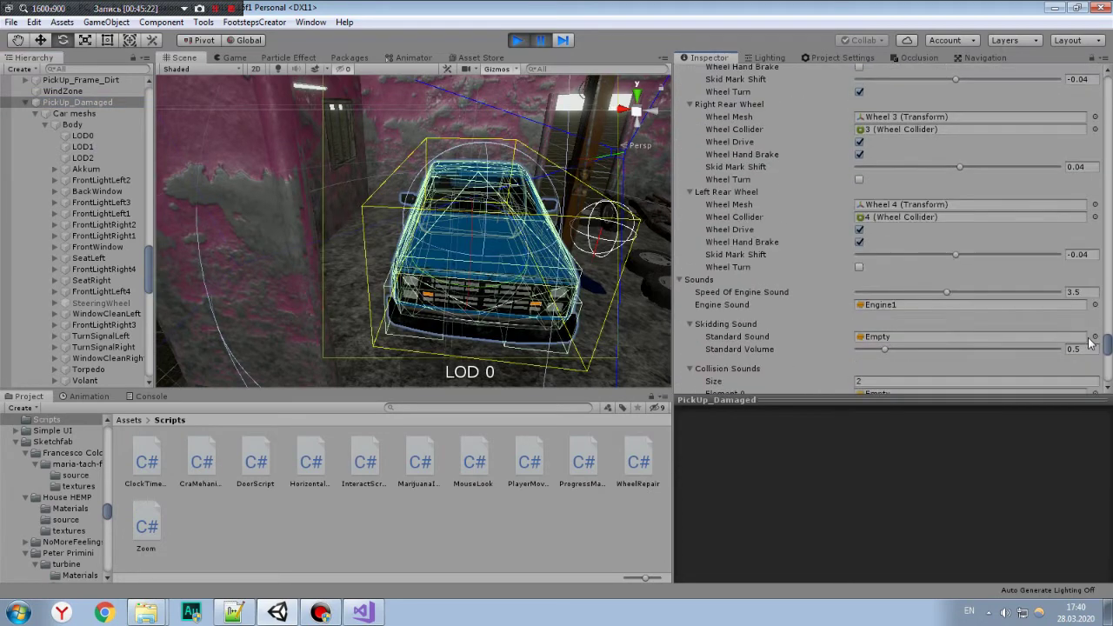
{"action": "scroll", "coordinate": [874, 199], "scroll_direction": "up", "scroll_amount": 2}
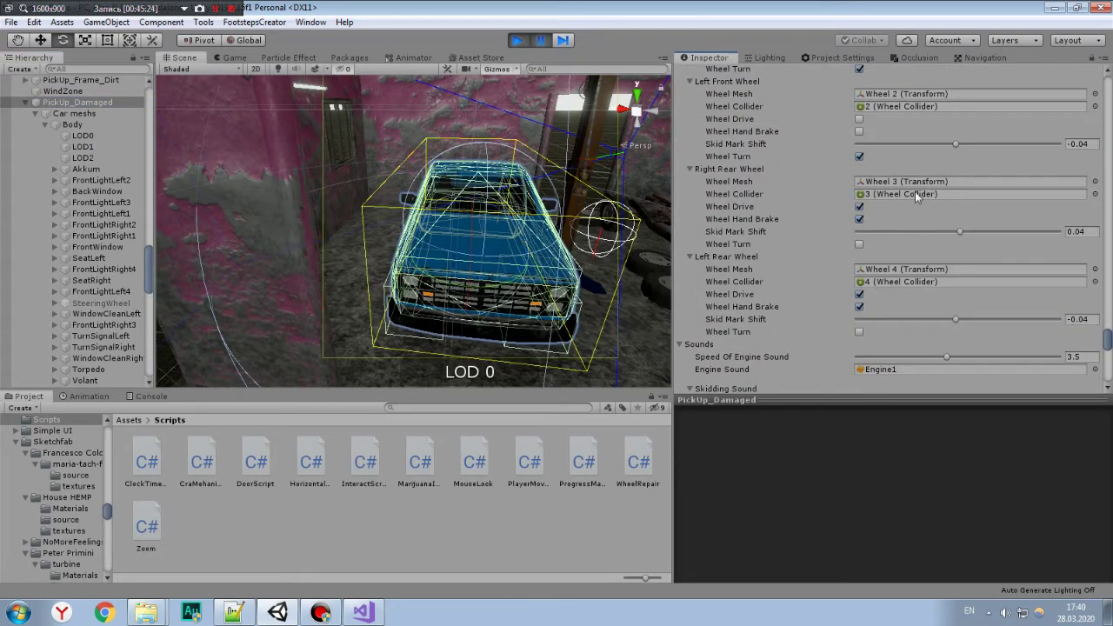
{"action": "scroll", "coordinate": [878, 186], "scroll_direction": "up", "scroll_amount": 4}
{"action": "left_click", "coordinate": [860, 194]}
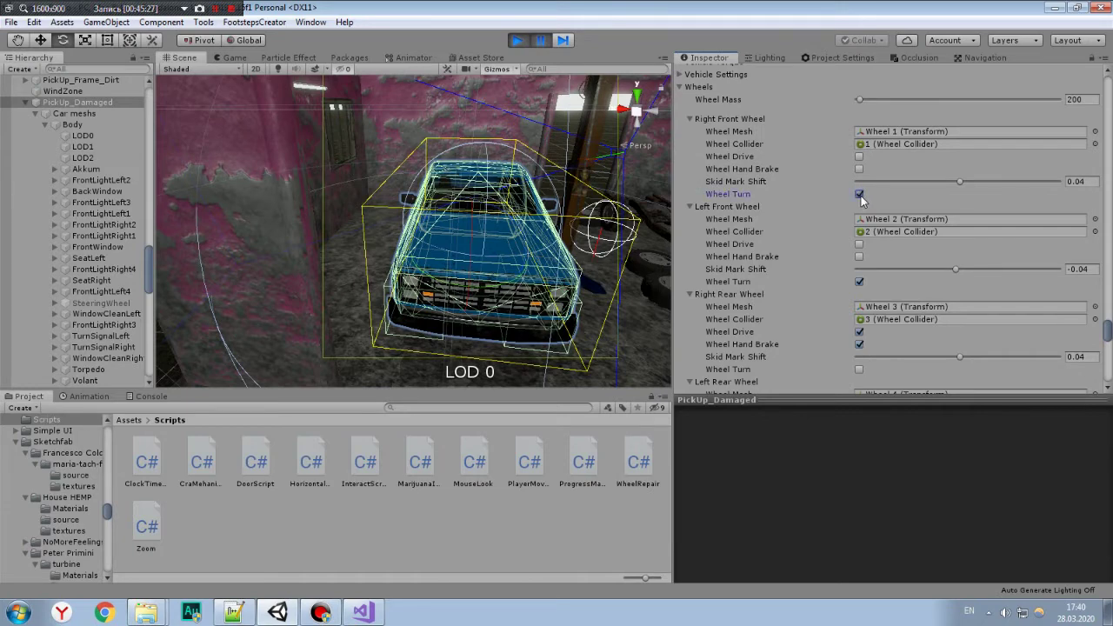
{"action": "mouse_move", "coordinate": [488, 222]}
{"action": "left_mouse_down", "text": "alt"}
{"action": "mouse_move", "coordinate": [433, 241]}
{"action": "mouse_move", "coordinate": [384, 298]}
{"action": "mouse_move", "coordinate": [542, 263]}
{"action": "left_mouse_up", "text": "alt"}
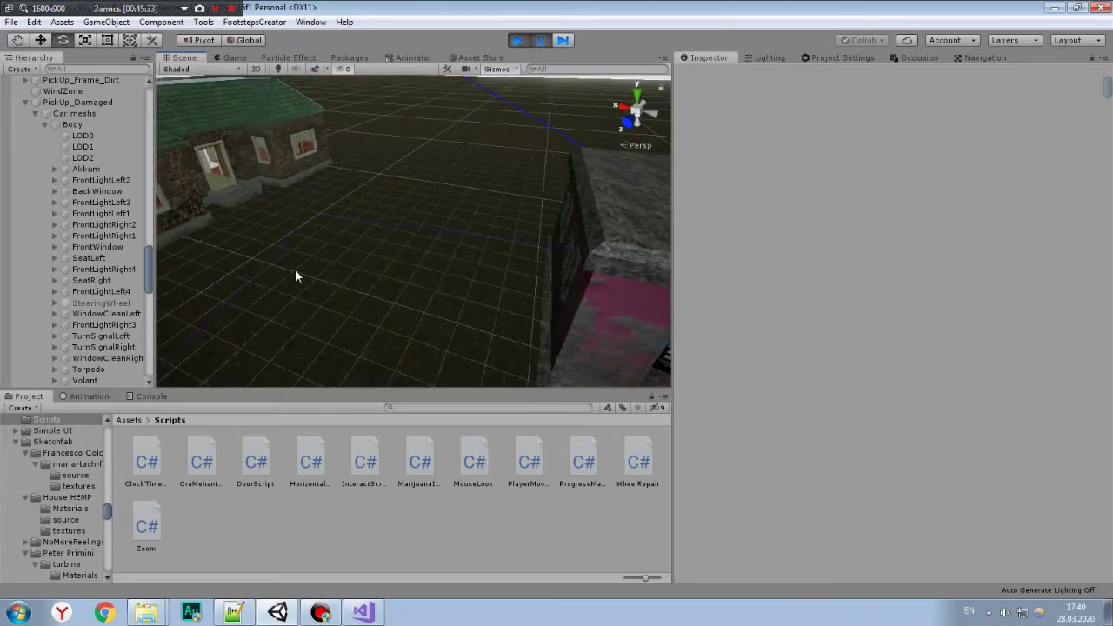
Orbit around the house and garage and view the Zoom script that narrows field of view toward 40.
{"action": "left_click_drag", "start_coordinate": [295, 275], "coordinate": [368, 273], "text": "alt"}
{"action": "left_click_drag", "start_coordinate": [542, 248], "coordinate": [326, 197], "text": "alt"}
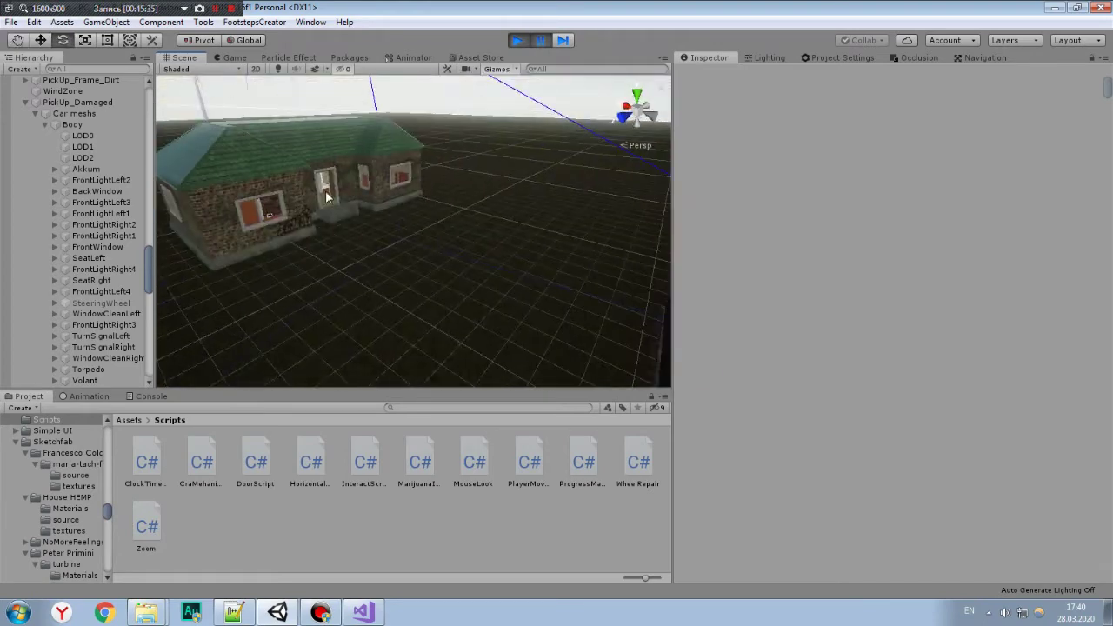
{"action": "left_click_drag", "start_coordinate": [315, 322], "coordinate": [410, 281], "text": "alt"}
{"action": "left_click", "coordinate": [146, 527]}
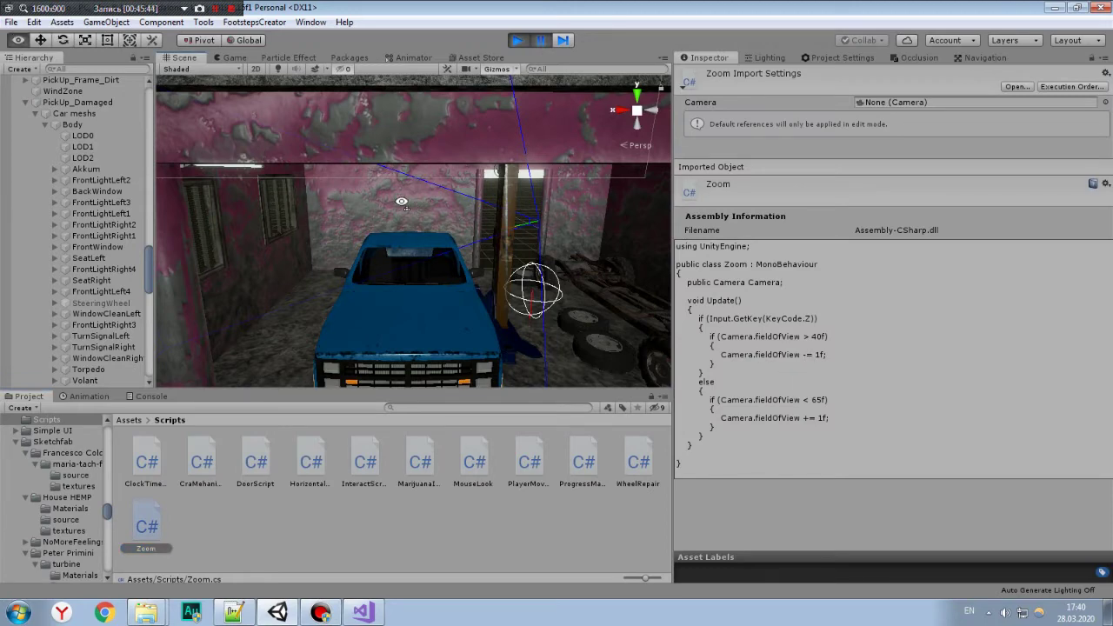
{"action": "mouse_move", "coordinate": [350, 206]}
{"action": "left_mouse_down", "text": "alt"}
{"action": "mouse_move", "coordinate": [265, 215]}
{"action": "mouse_move", "coordinate": [499, 241]}
{"action": "mouse_move", "coordinate": [456, 264]}
{"action": "left_mouse_up", "text": "alt"}
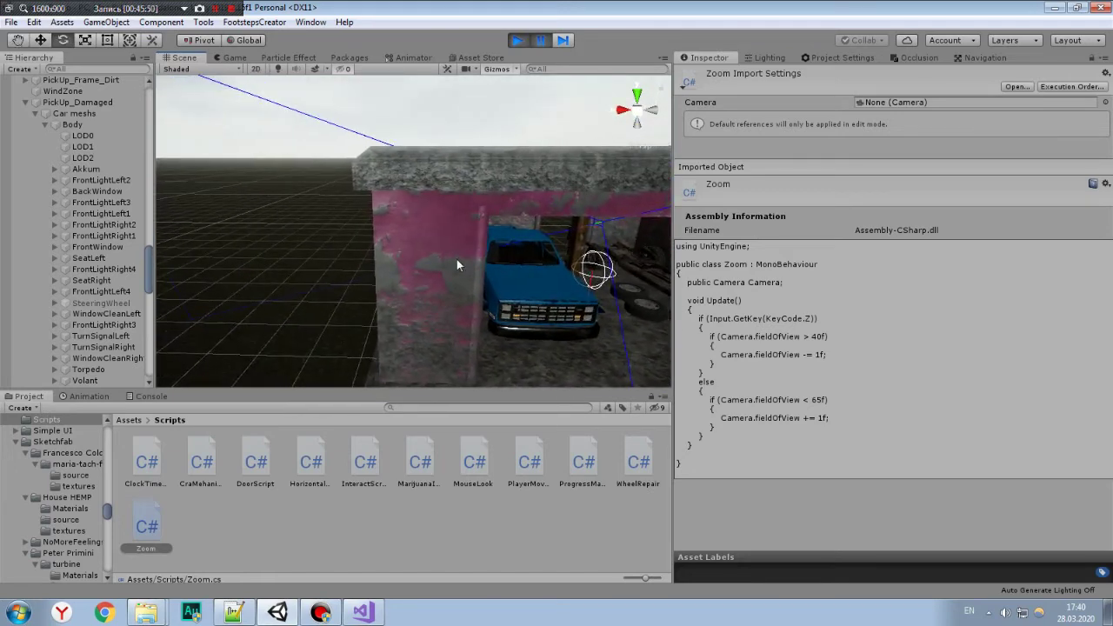
{"action": "mouse_move", "coordinate": [456, 260]}
{"action": "left_mouse_down", "text": "alt"}
{"action": "mouse_move", "coordinate": [318, 262]}
{"action": "mouse_move", "coordinate": [454, 308]}
{"action": "left_mouse_up", "text": "alt"}
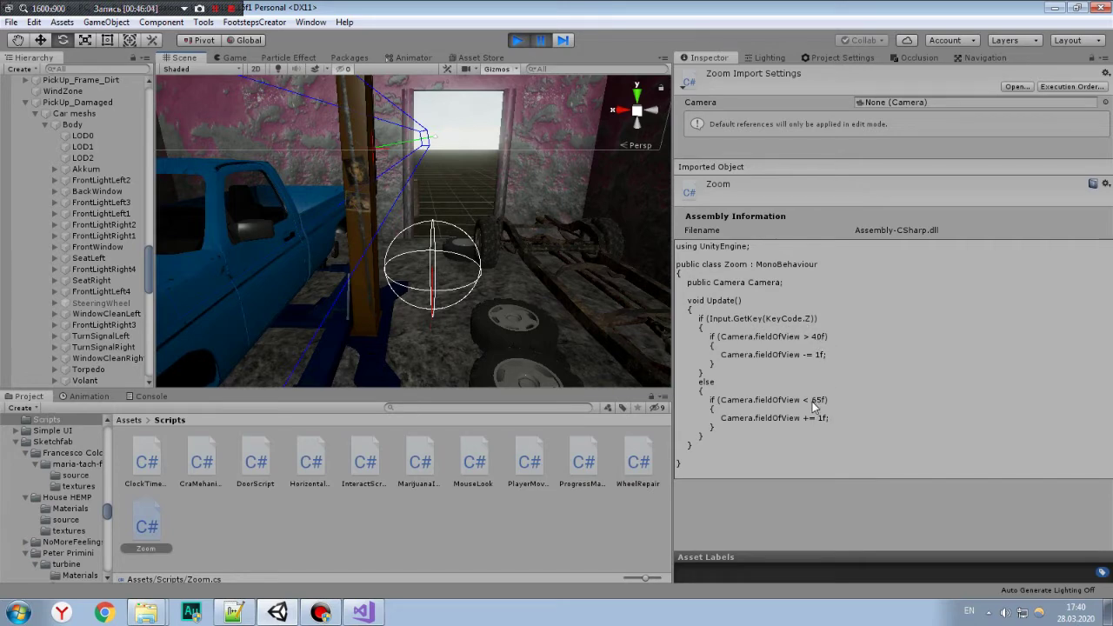
{"action": "mouse_move", "coordinate": [149, 270]}
{"action": "left_mouse_down"}
{"action": "mouse_move", "coordinate": [152, 117]}
{"action": "mouse_move", "coordinate": [152, 161]}
{"action": "left_mouse_up"}
Try 45 as the Player Camera's field of view during Play, then set it back to 65.
{"action": "left_click", "coordinate": [91, 318]}
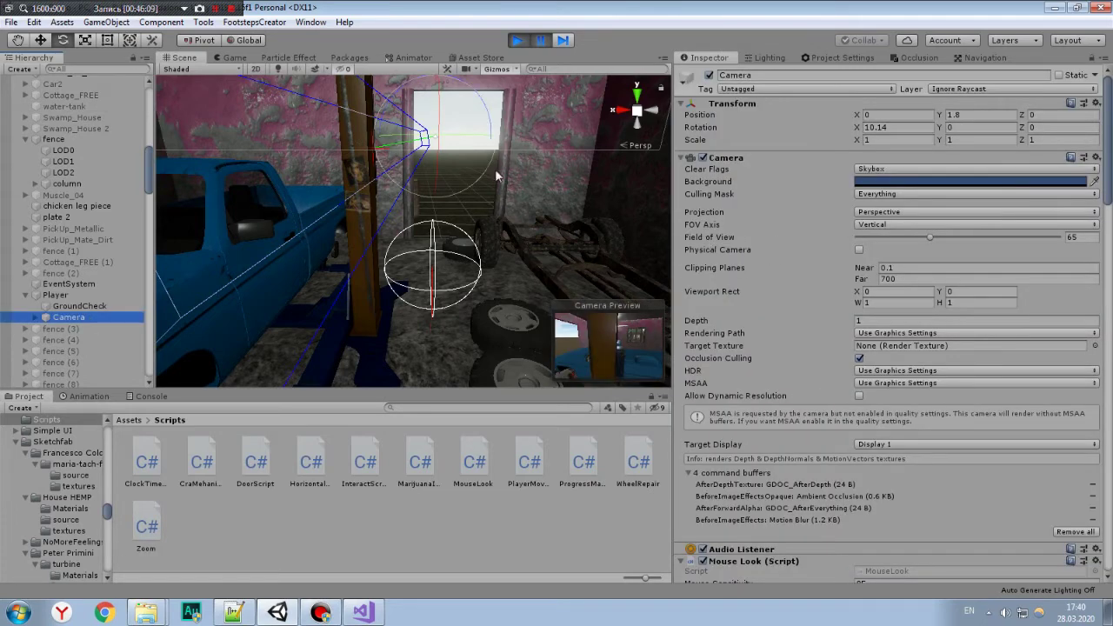
{"action": "left_click_drag", "start_coordinate": [929, 236], "coordinate": [924, 248]}
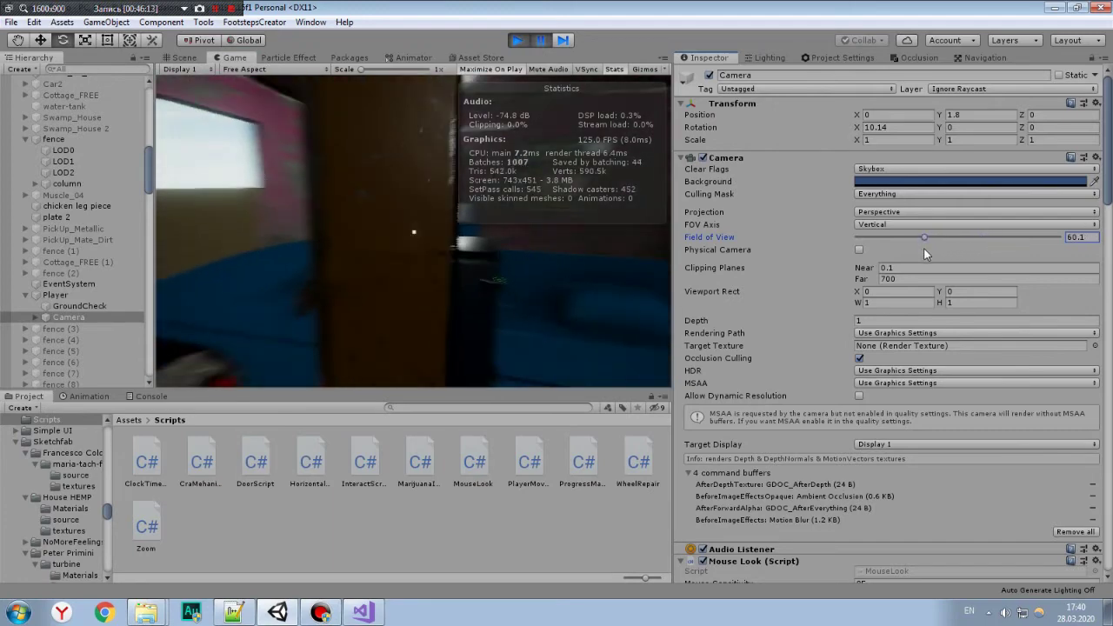
{"action": "left_click_drag", "start_coordinate": [1088, 236], "coordinate": [1057, 236]}
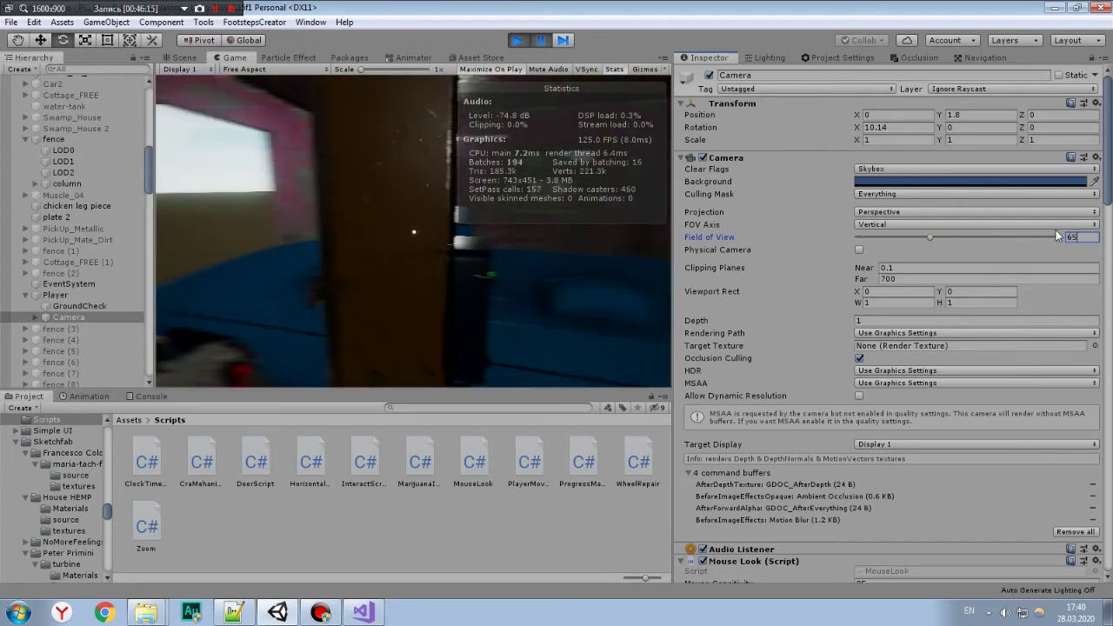
{"action": "type", "text": "65"}
{"action": "key", "text": "BackSpace"}
{"action": "key", "text": "BackSpace"}
{"action": "type", "text": "45"}
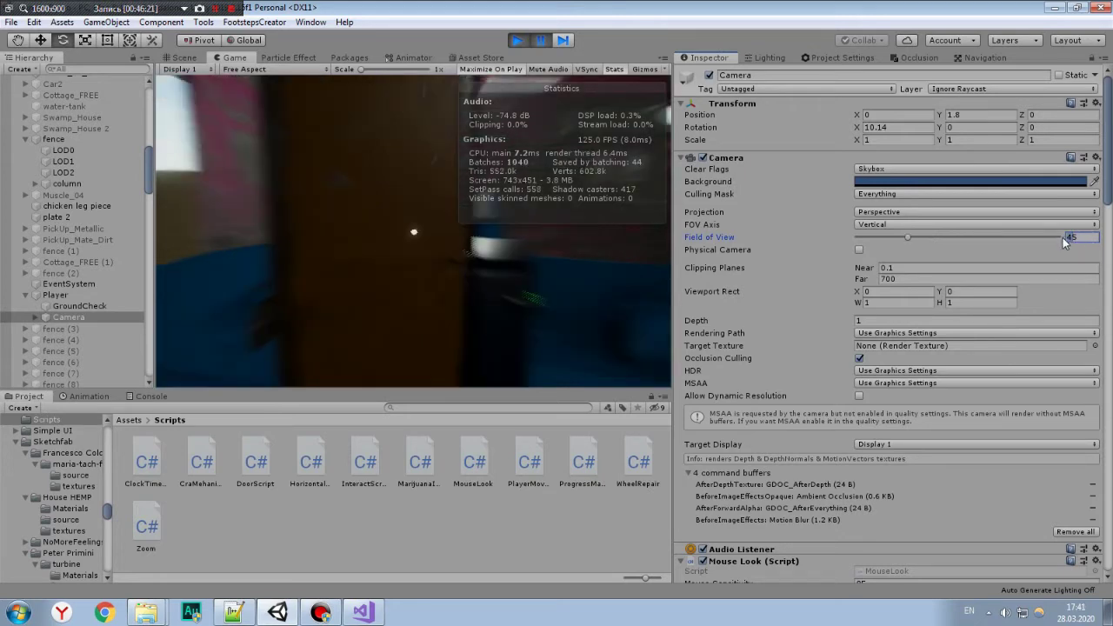
{"action": "type", "text": "65"}
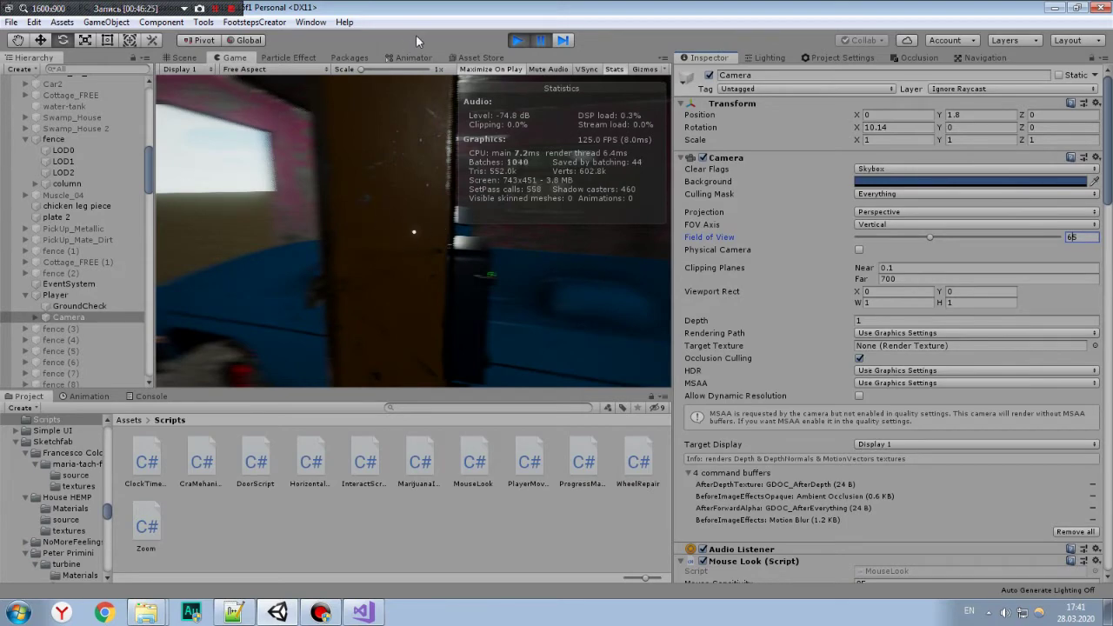
{"action": "left_click", "coordinate": [181, 61]}
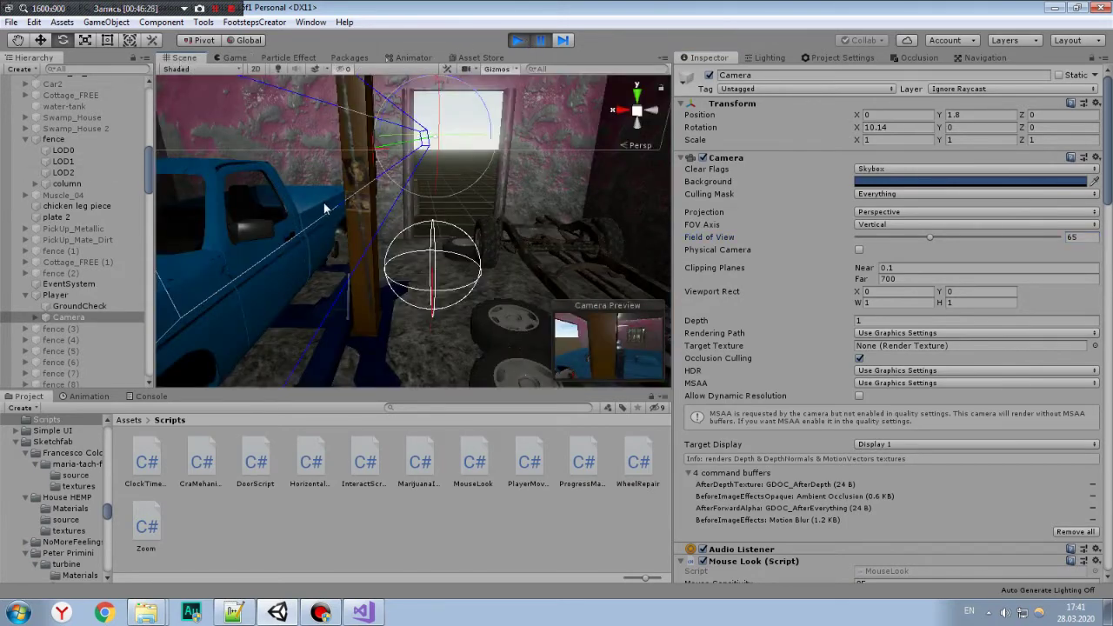
Preview the CraMehanicManager, PlayerMovment, ProgressMarijuana and ClockTimeUI script code.
{"action": "left_click", "coordinate": [197, 461]}
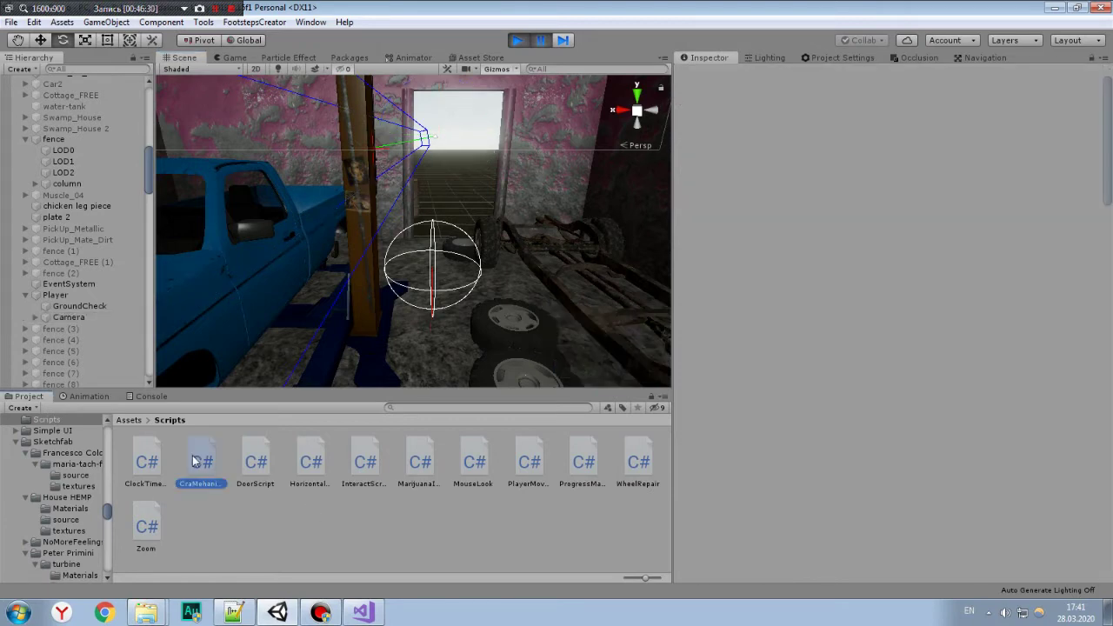
{"action": "left_click", "coordinate": [405, 474]}
{"action": "left_click", "coordinate": [520, 467]}
{"action": "left_click", "coordinate": [591, 462]}
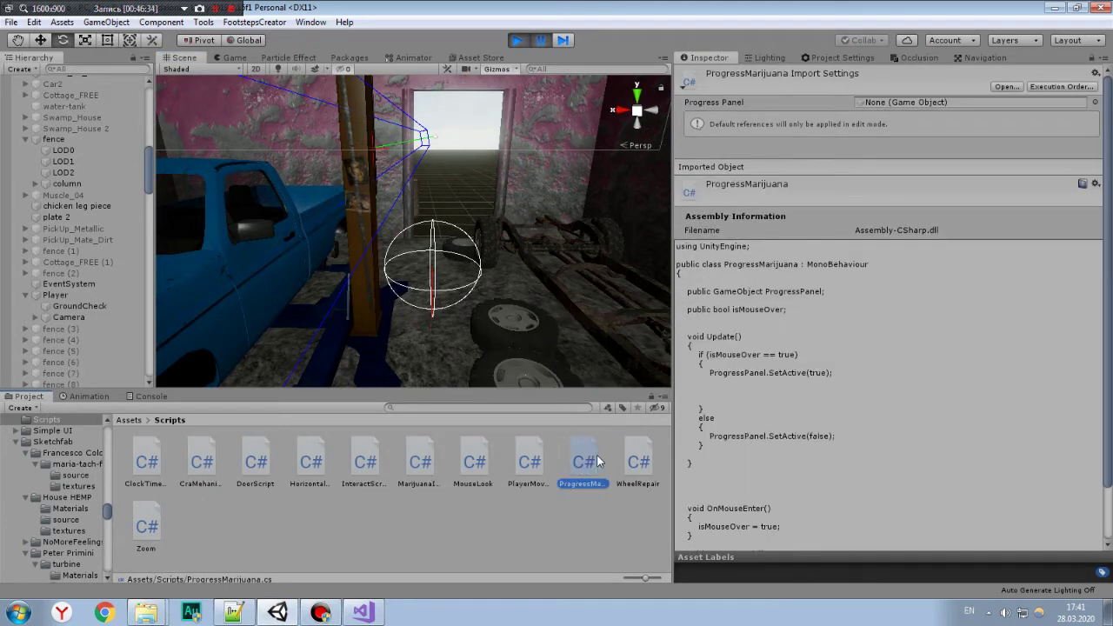
{"action": "scroll", "coordinate": [800, 381], "scroll_direction": "down", "scroll_amount": 3}
{"action": "left_click", "coordinate": [631, 505]}
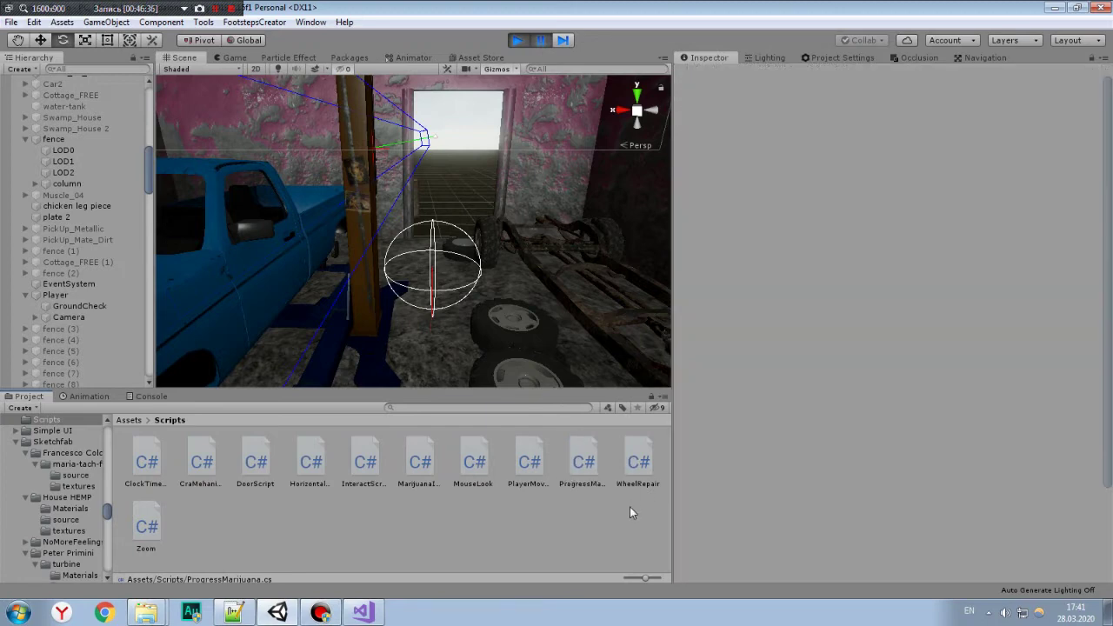
{"action": "left_click", "coordinate": [151, 463]}
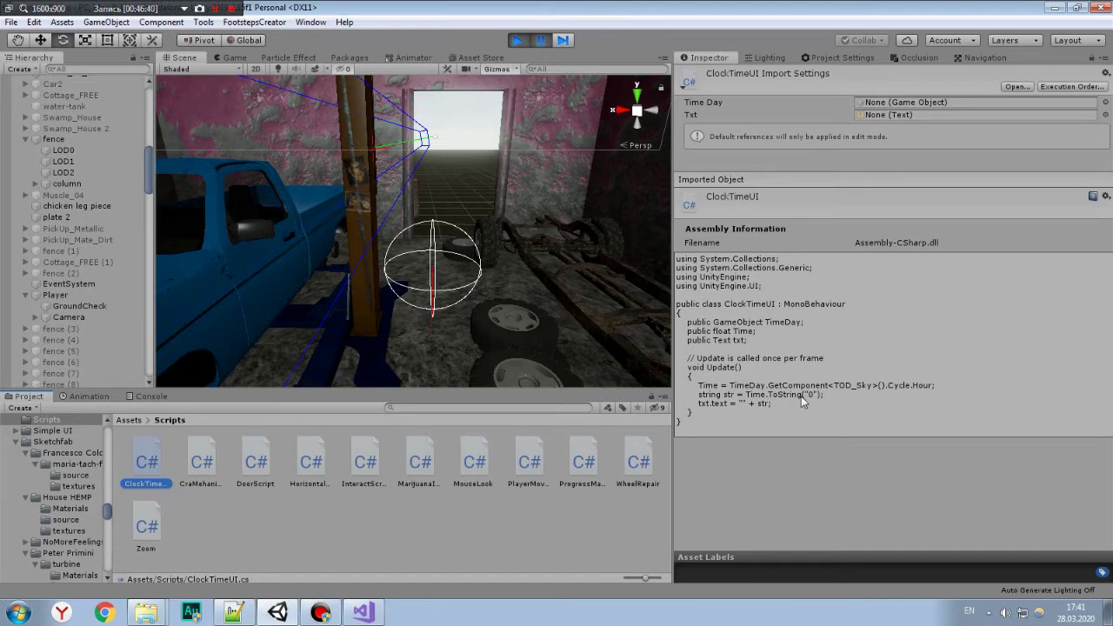
Undo the accidental LOD1 move with Ctrl+Z and frame the Sky Dome to see its TOD_Sky cycle settings.
{"action": "left_click_drag", "start_coordinate": [137, 166], "coordinate": [139, 106]}
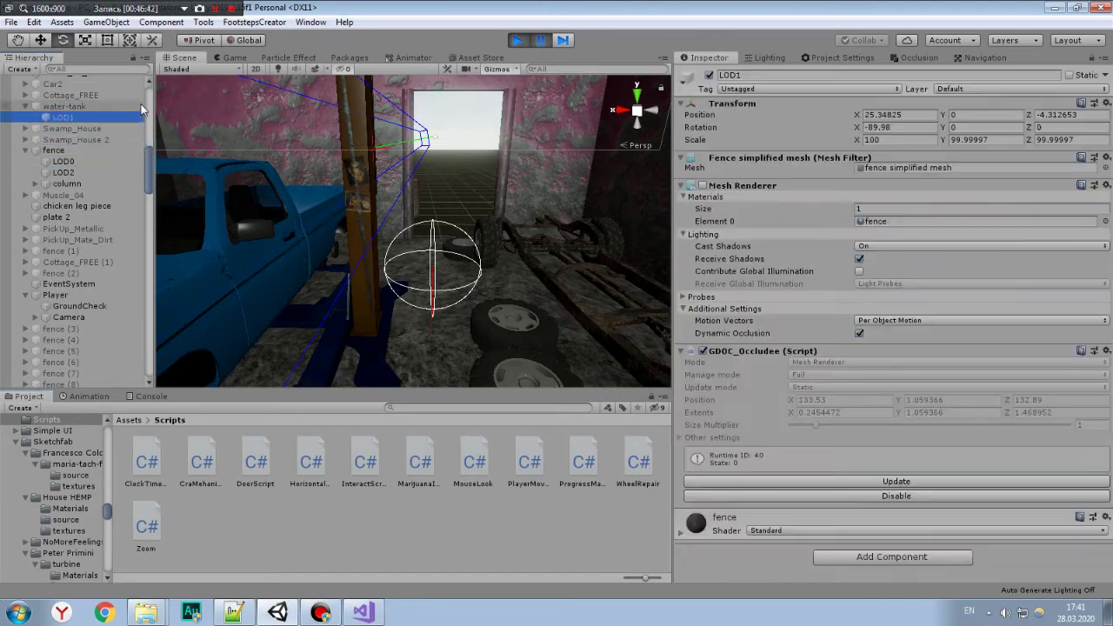
{"action": "key", "text": "ctrl+z"}
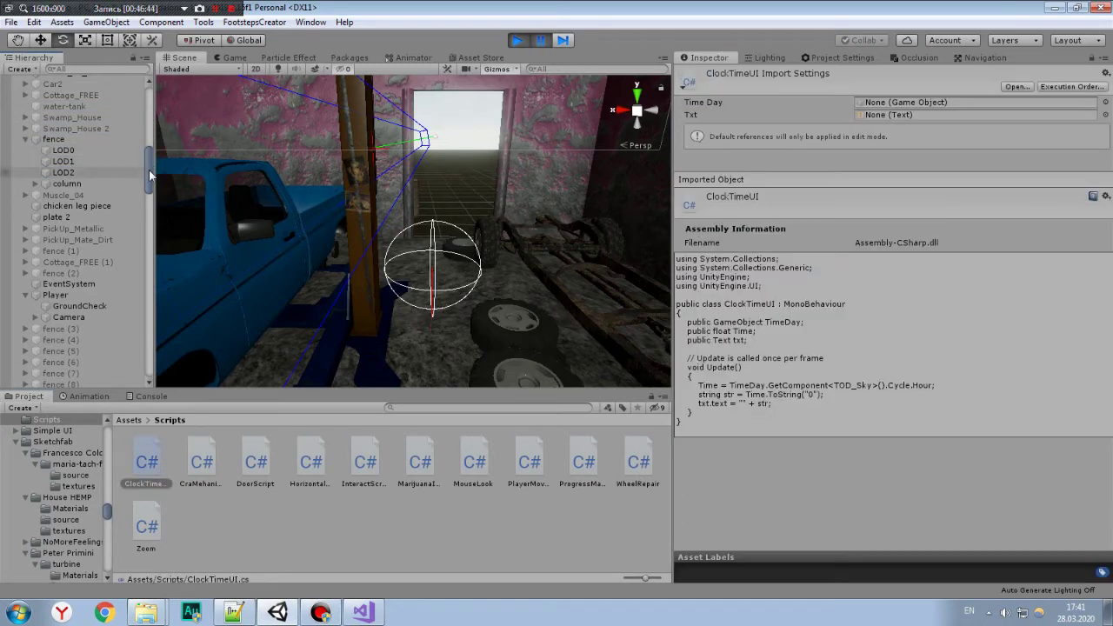
{"action": "left_click_drag", "start_coordinate": [151, 128], "coordinate": [158, 128]}
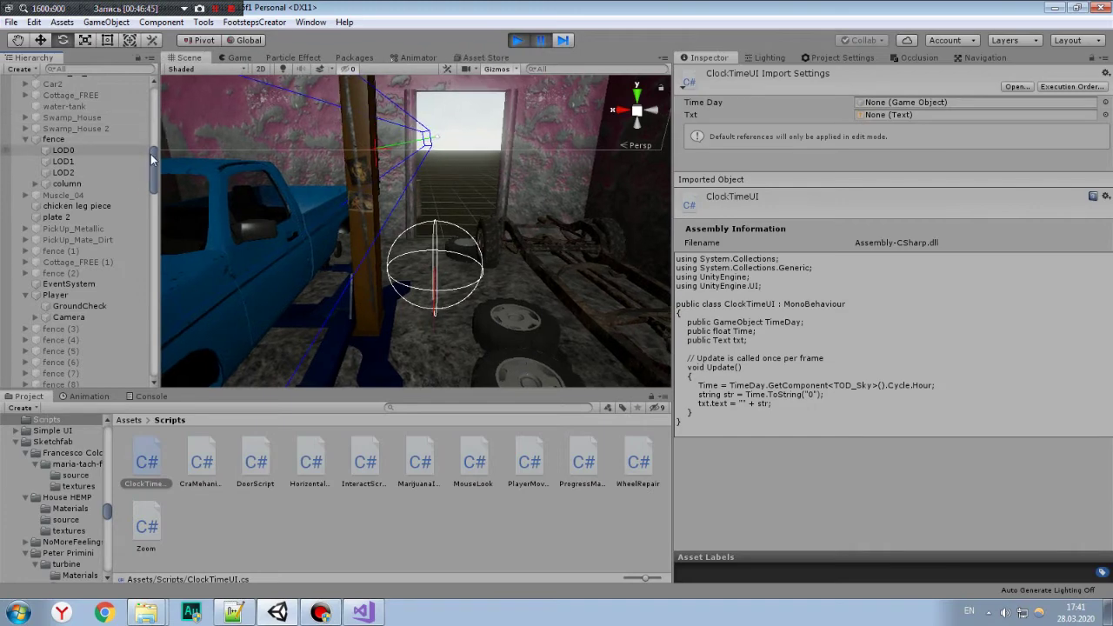
{"action": "scroll", "coordinate": [132, 102], "scroll_direction": "up", "scroll_amount": 5}
{"action": "scroll", "coordinate": [132, 102], "scroll_direction": "up", "scroll_amount": 5}
{"action": "double_click", "coordinate": [120, 92]}
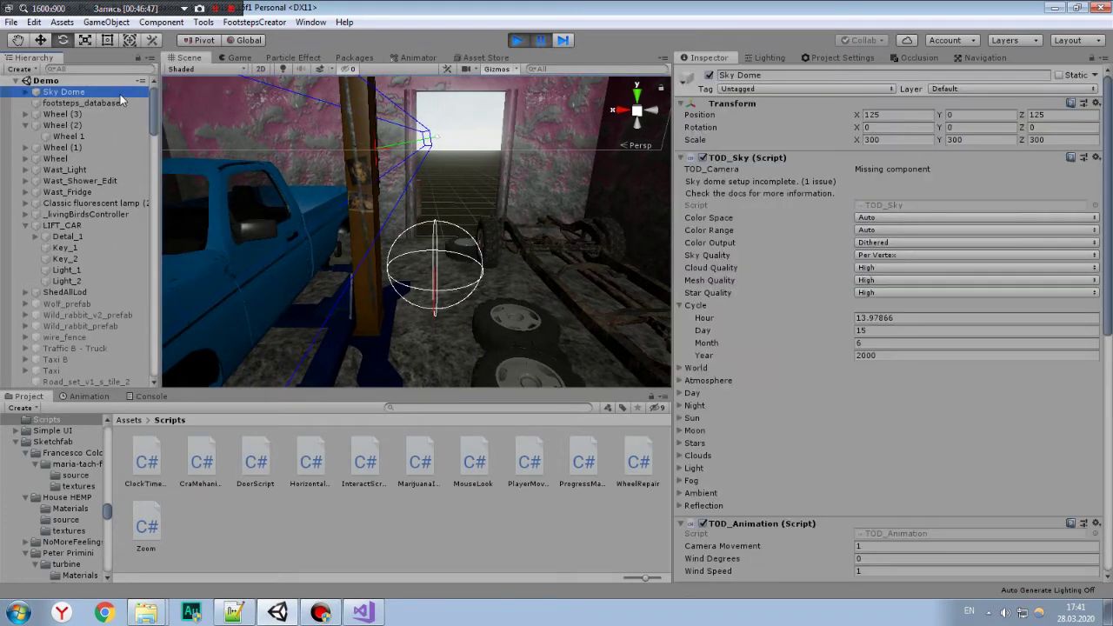
Look around the garage at the clock display reading 14, checking the running Game view.
{"action": "mouse_move", "coordinate": [440, 249]}
{"action": "right_mouse_down"}
{"action": "mouse_move", "coordinate": [419, 101]}
{"action": "mouse_move", "coordinate": [278, 56]}
{"action": "right_mouse_up"}
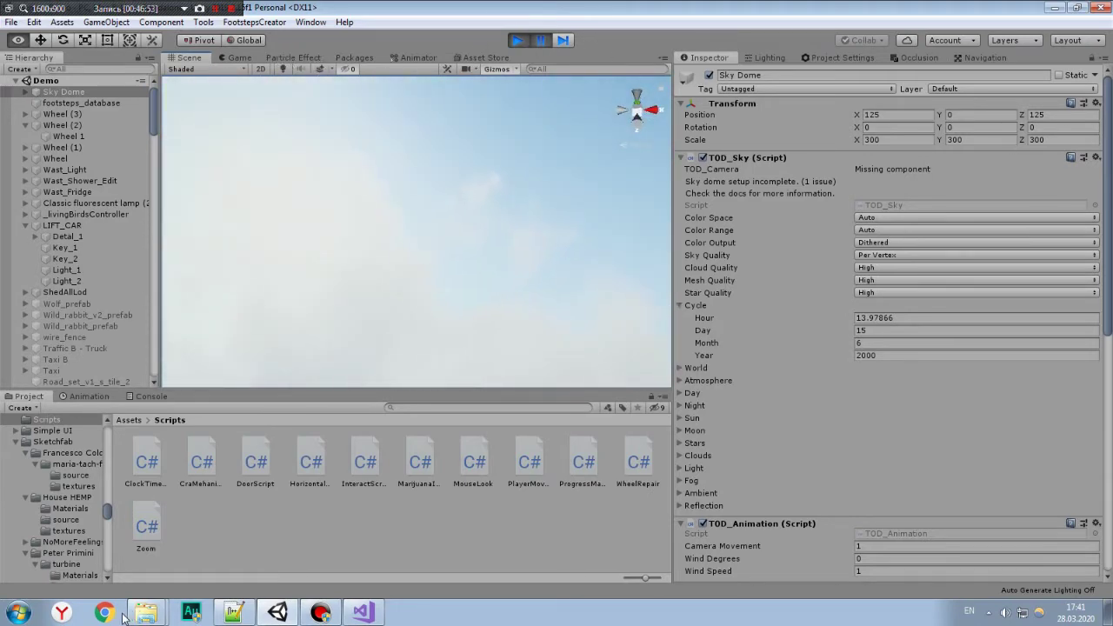
{"action": "mouse_move", "coordinate": [365, 113]}
{"action": "right_mouse_down"}
{"action": "mouse_move", "coordinate": [422, 314]}
{"action": "mouse_move", "coordinate": [363, 230]}
{"action": "right_mouse_up"}
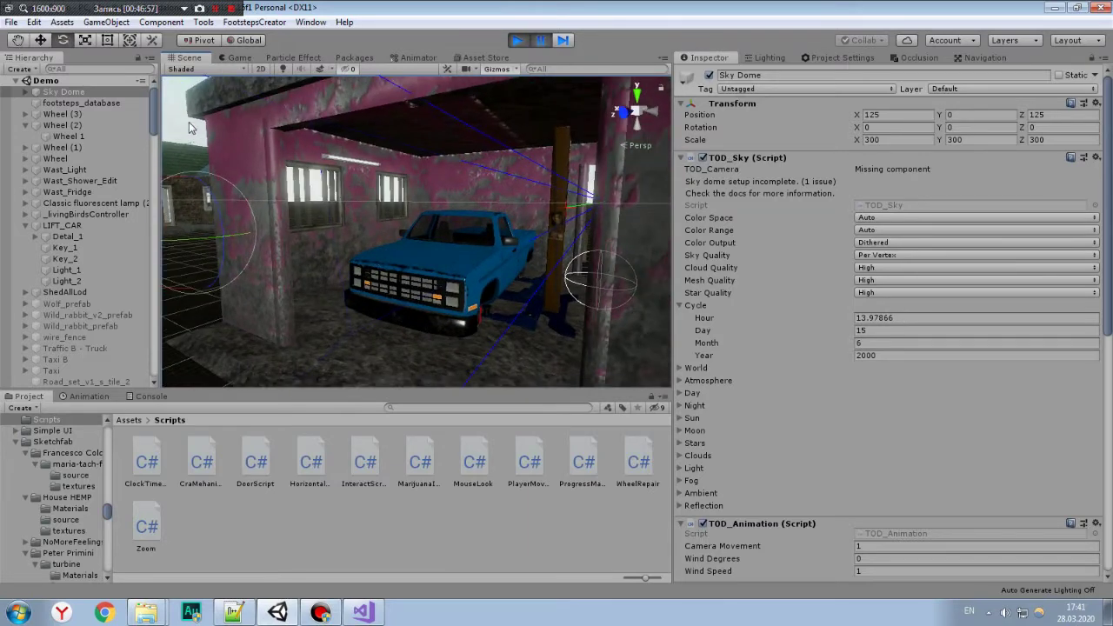
{"action": "left_click", "coordinate": [157, 459]}
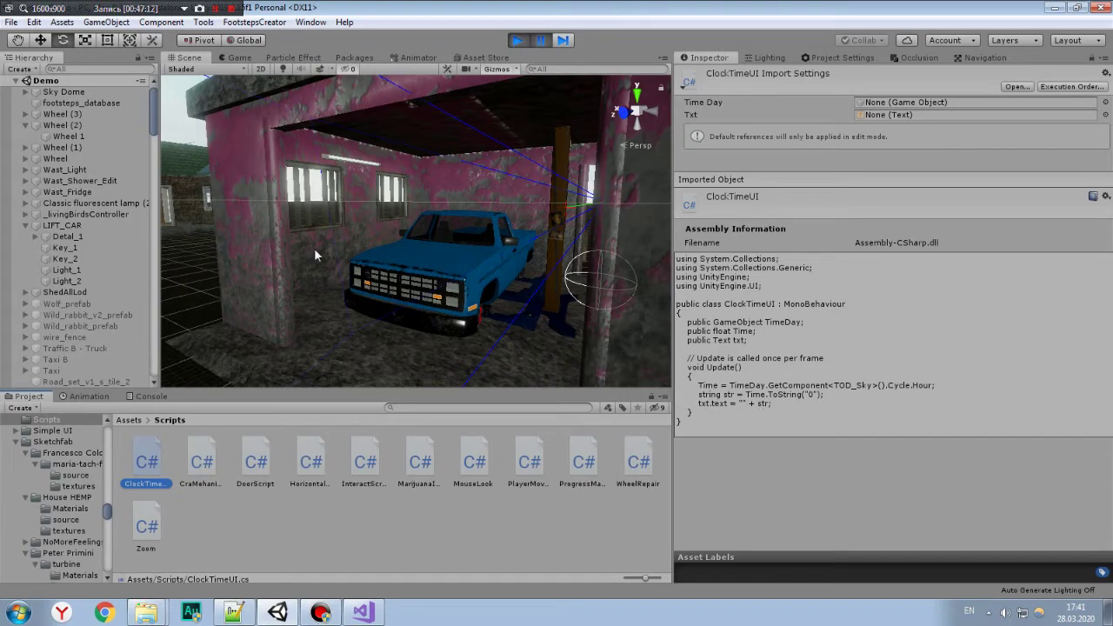
{"action": "mouse_move", "coordinate": [314, 248]}
{"action": "right_mouse_down"}
{"action": "mouse_move", "coordinate": [326, 206]}
{"action": "mouse_move", "coordinate": [354, 188]}
{"action": "mouse_move", "coordinate": [432, 260]}
{"action": "mouse_move", "coordinate": [431, 217]}
{"action": "mouse_move", "coordinate": [504, 231]}
{"action": "mouse_move", "coordinate": [468, 197]}
{"action": "mouse_move", "coordinate": [461, 299]}
{"action": "right_mouse_up"}
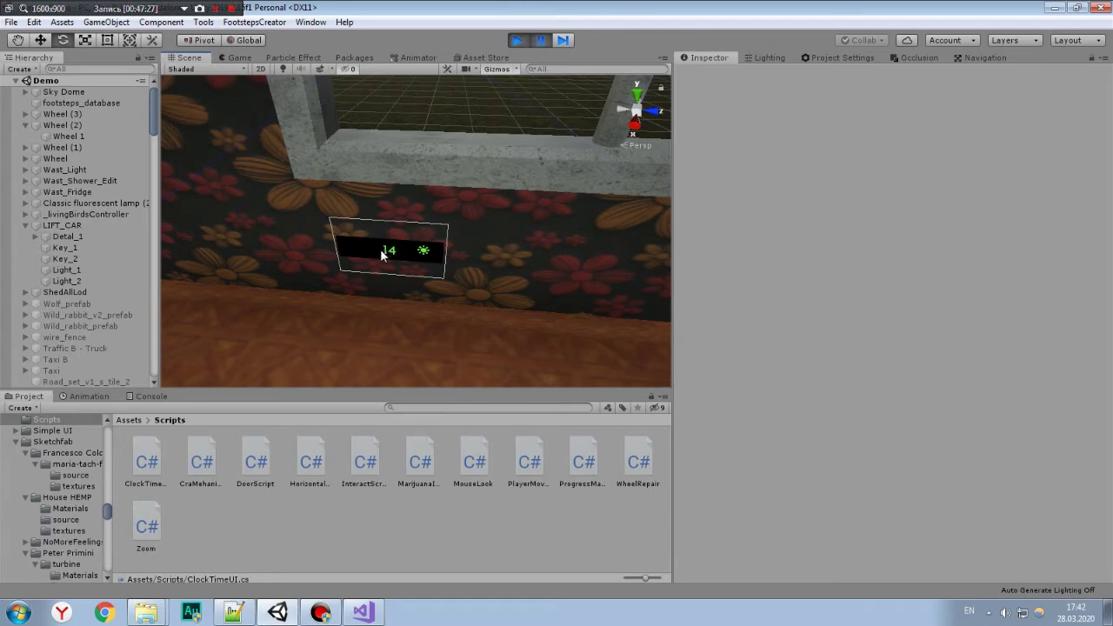
{"action": "right_click_drag", "start_coordinate": [441, 252], "coordinate": [342, 235]}
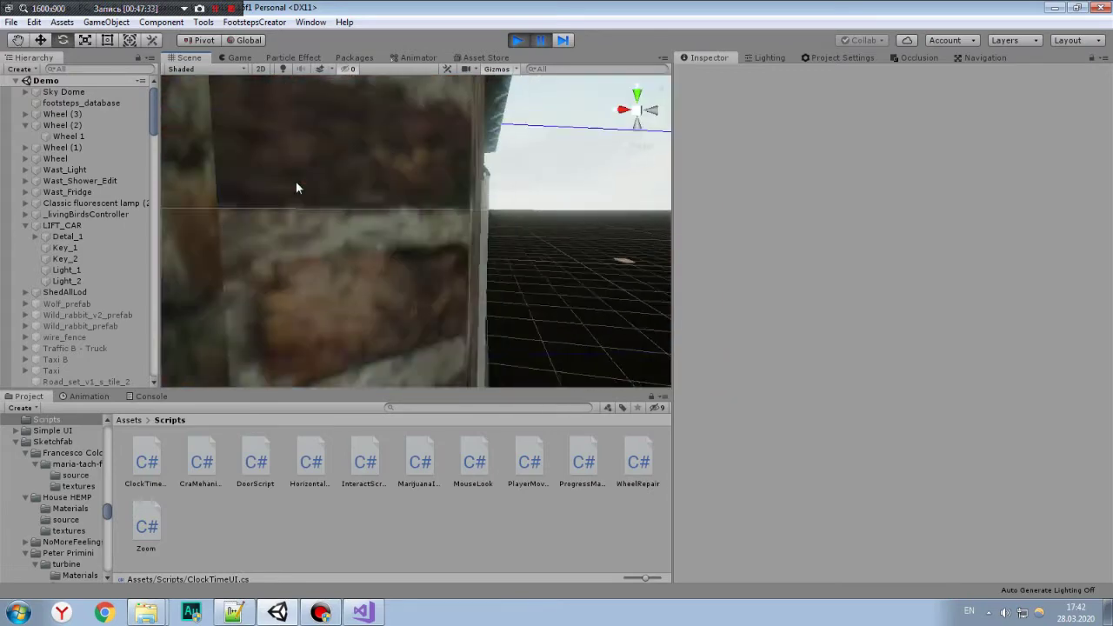
{"action": "right_click_drag", "start_coordinate": [342, 235], "coordinate": [296, 181]}
{"action": "left_click", "coordinate": [248, 58]}
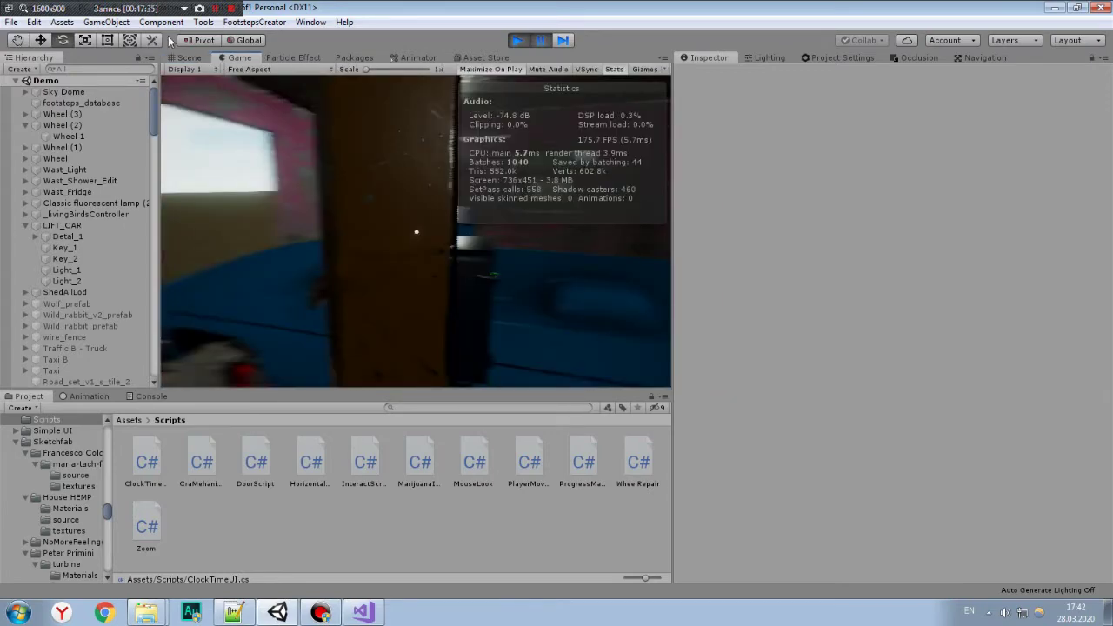
{"action": "left_click", "coordinate": [188, 57]}
{"action": "right_click_drag", "start_coordinate": [298, 94], "coordinate": [241, 137]}
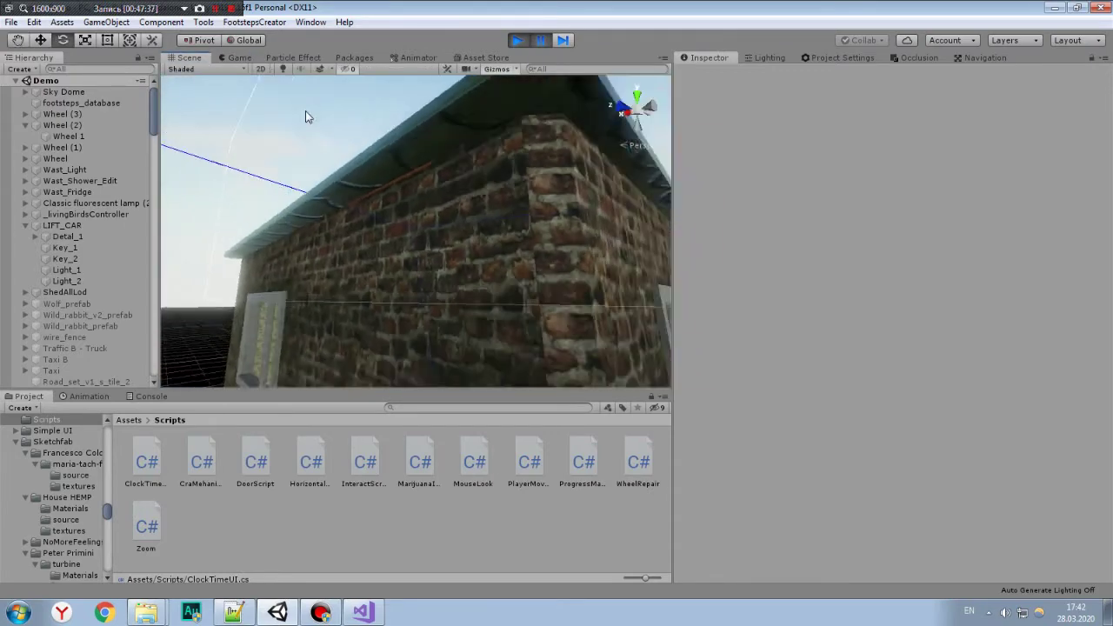
{"action": "mouse_move", "coordinate": [153, 113]}
{"action": "left_mouse_down"}
{"action": "mouse_move", "coordinate": [151, 355]}
{"action": "mouse_move", "coordinate": [146, 258]}
{"action": "left_mouse_up"}
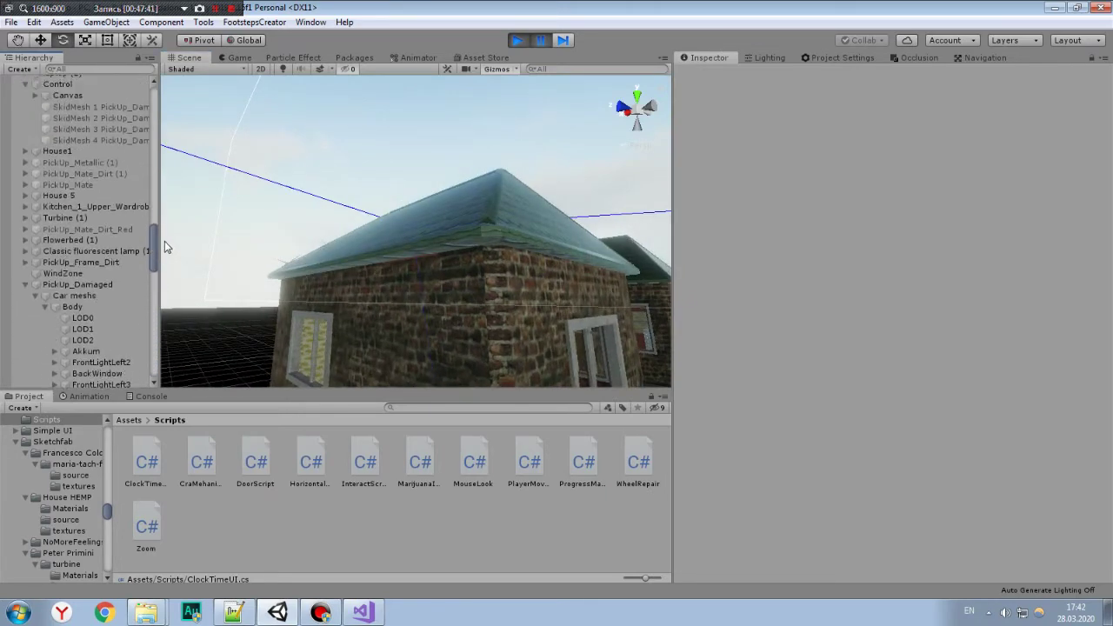
Switch the Control Canvas to World Space render mode and shift it sideways with the Move tool.
{"action": "left_click", "coordinate": [66, 107]}
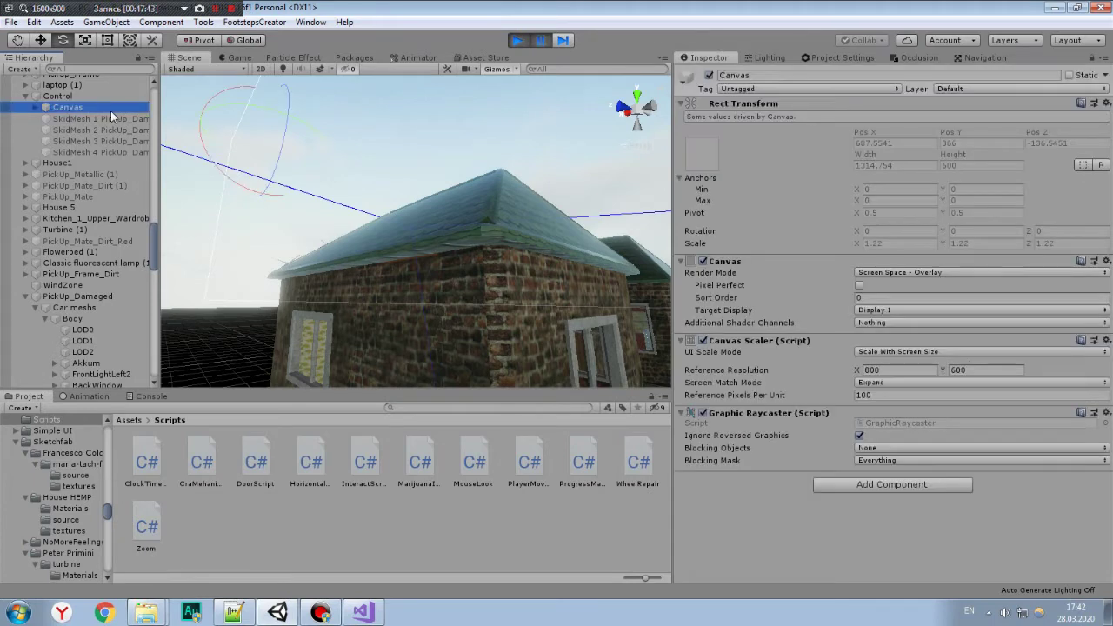
{"action": "left_click", "coordinate": [868, 276]}
{"action": "left_click", "coordinate": [880, 315]}
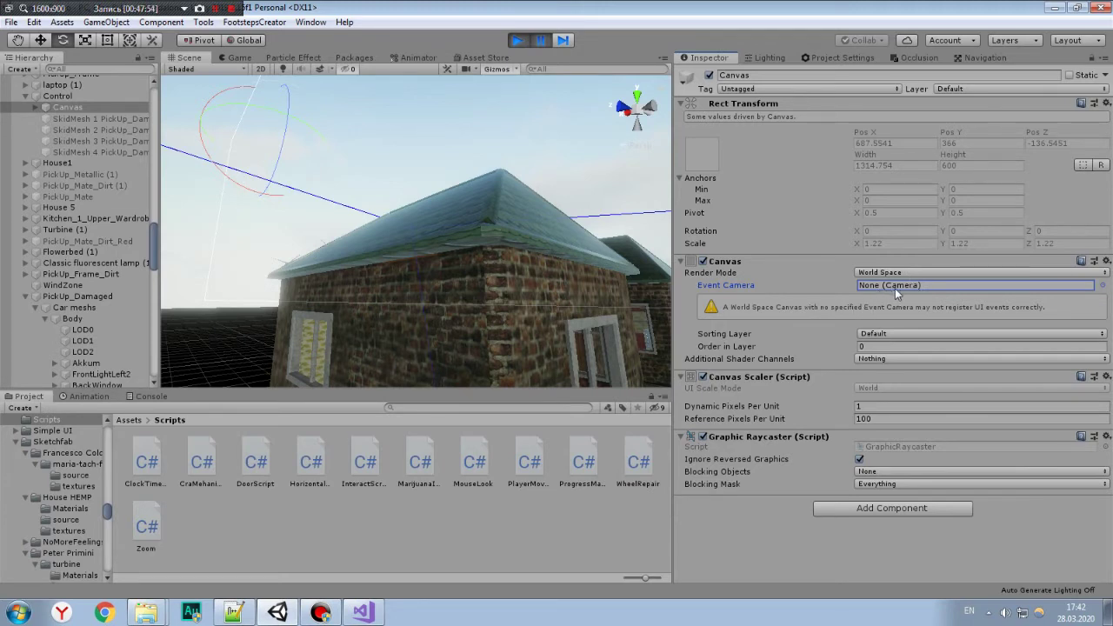
{"action": "double_click", "coordinate": [92, 104]}
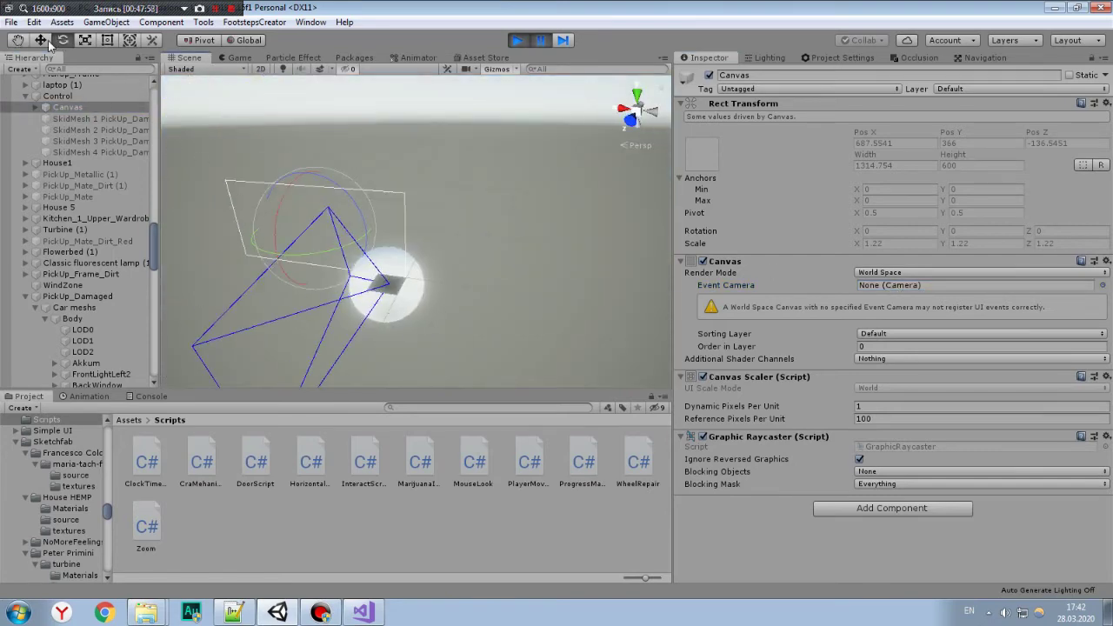
{"action": "left_click", "coordinate": [45, 41]}
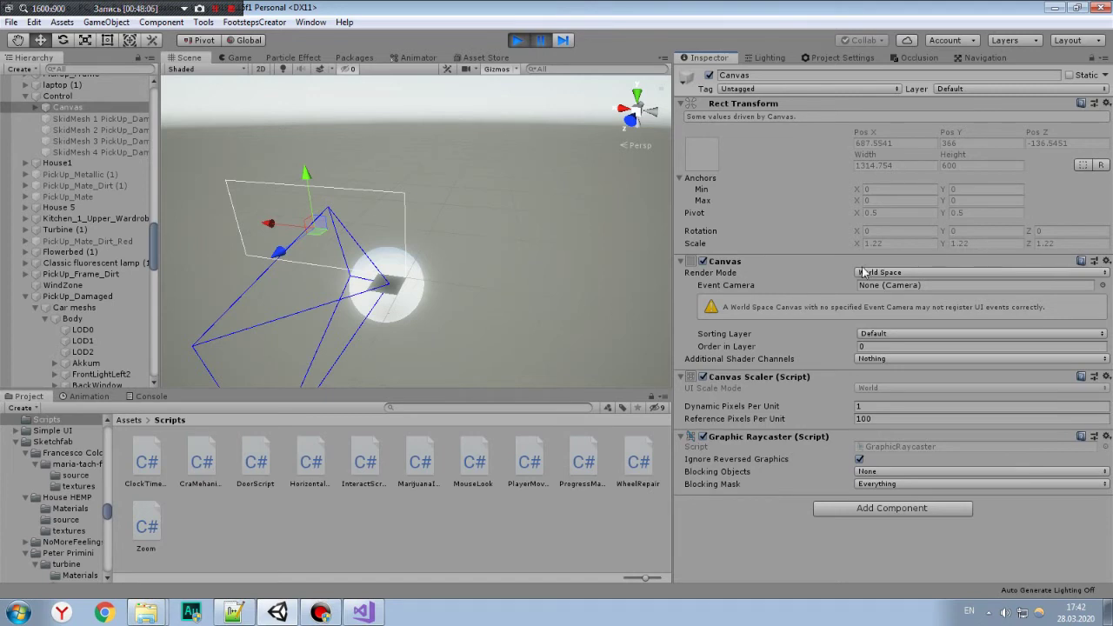
{"action": "left_click_drag", "start_coordinate": [278, 249], "coordinate": [405, 261]}
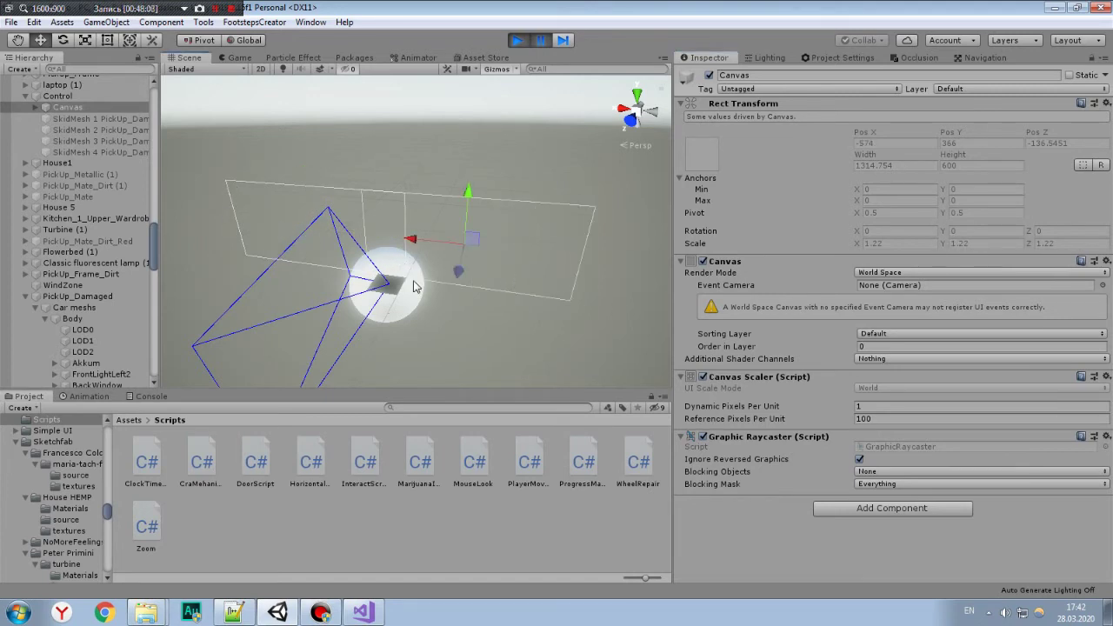
Undo twice to restore the Canvas to Screen Space - Overlay and check the running game.
{"action": "key", "text": "ctrl+z"}
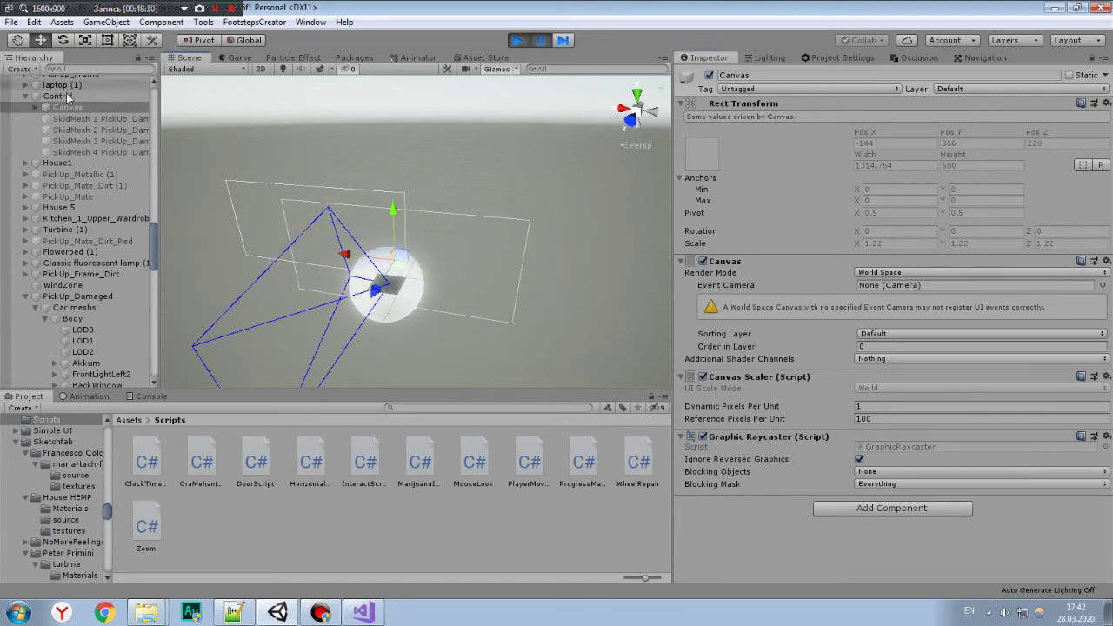
{"action": "key", "text": "ctrl+z"}
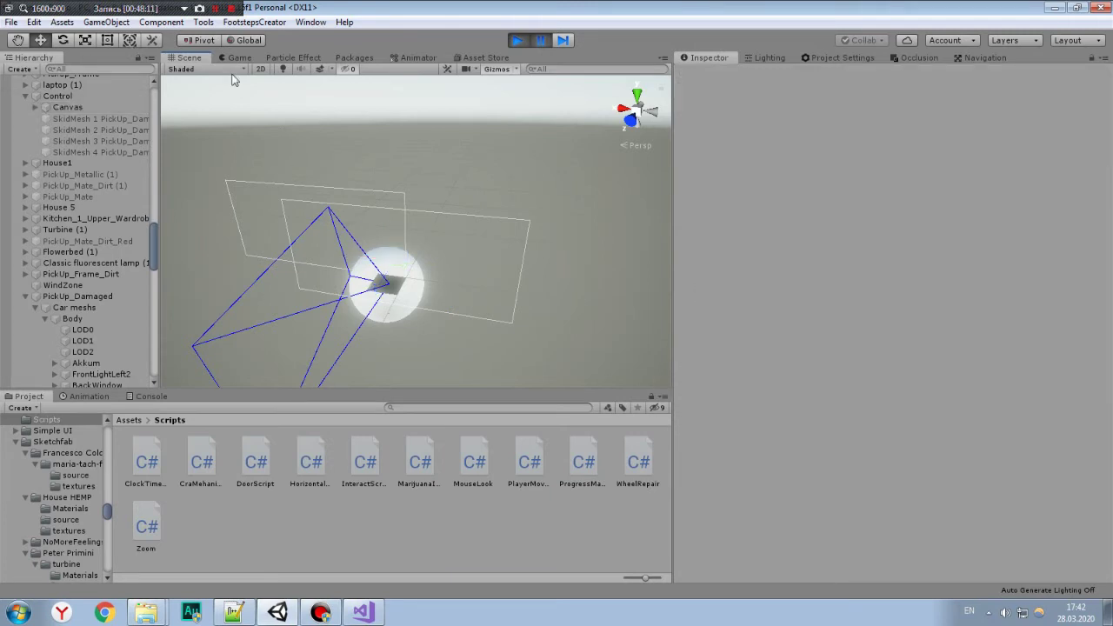
{"action": "left_click", "coordinate": [238, 57]}
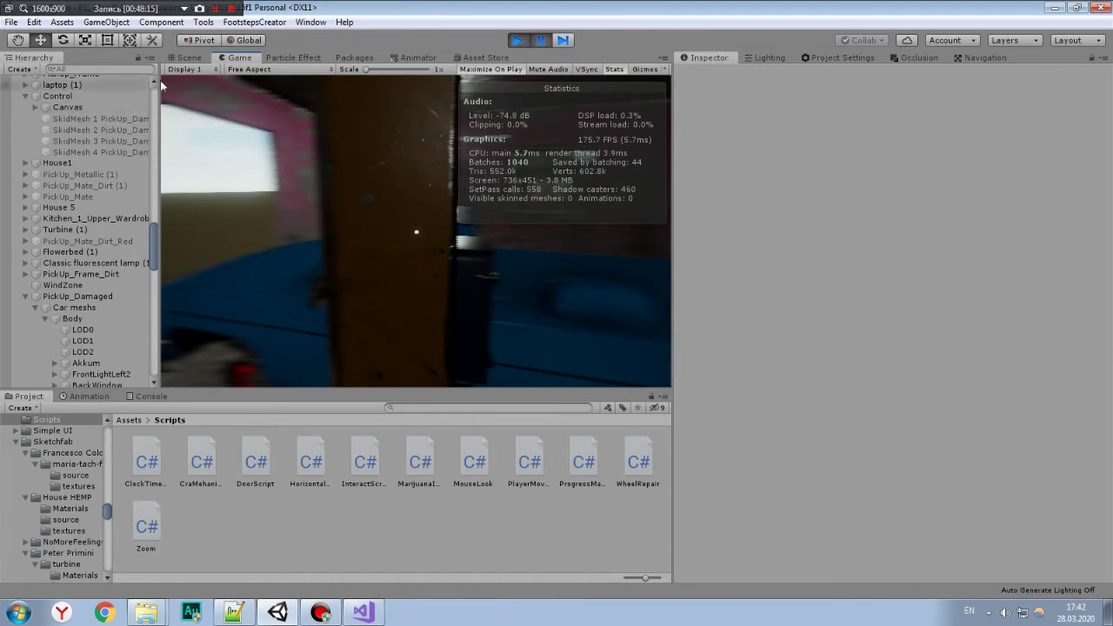
{"action": "left_click", "coordinate": [182, 58]}
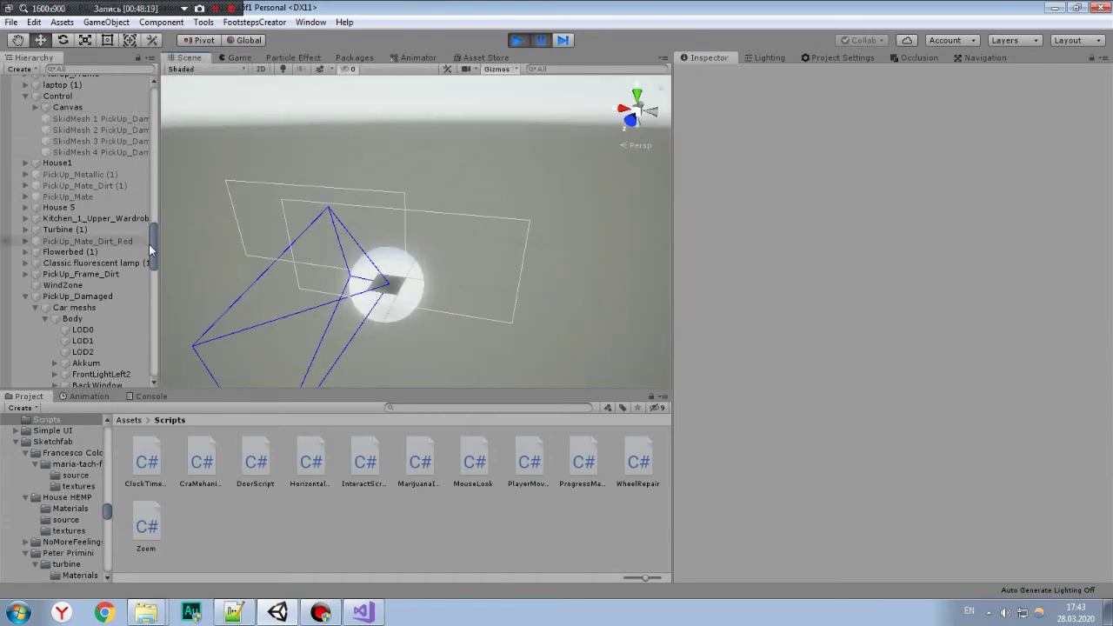
Frame the Control object and Turbine (1), then orbit down to view the whole blue truck.
{"action": "double_click", "coordinate": [57, 95]}
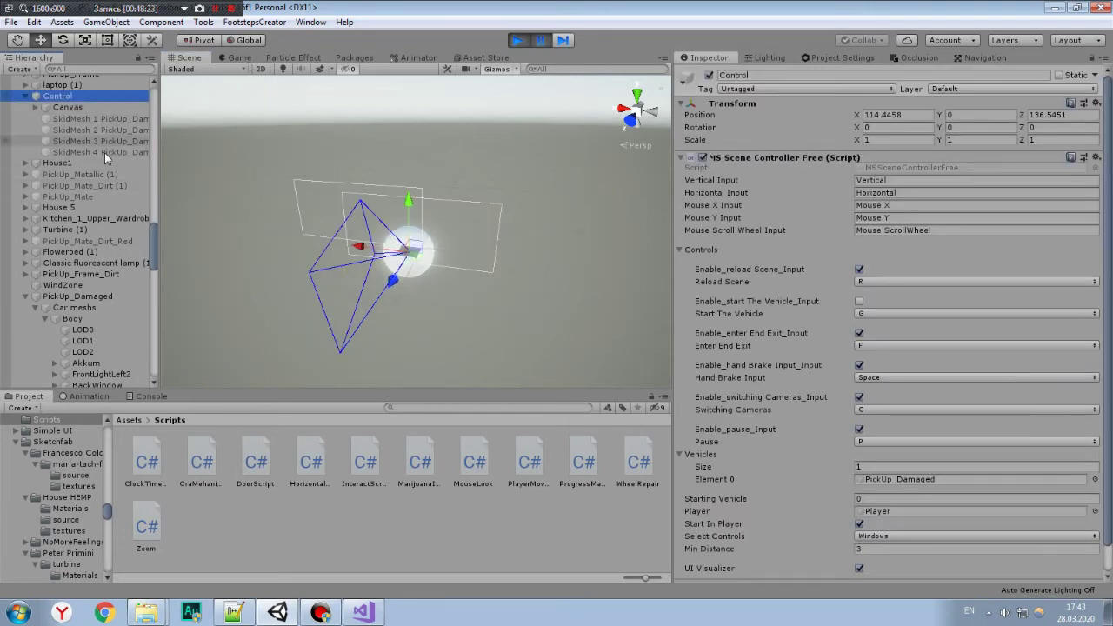
{"action": "double_click", "coordinate": [87, 229]}
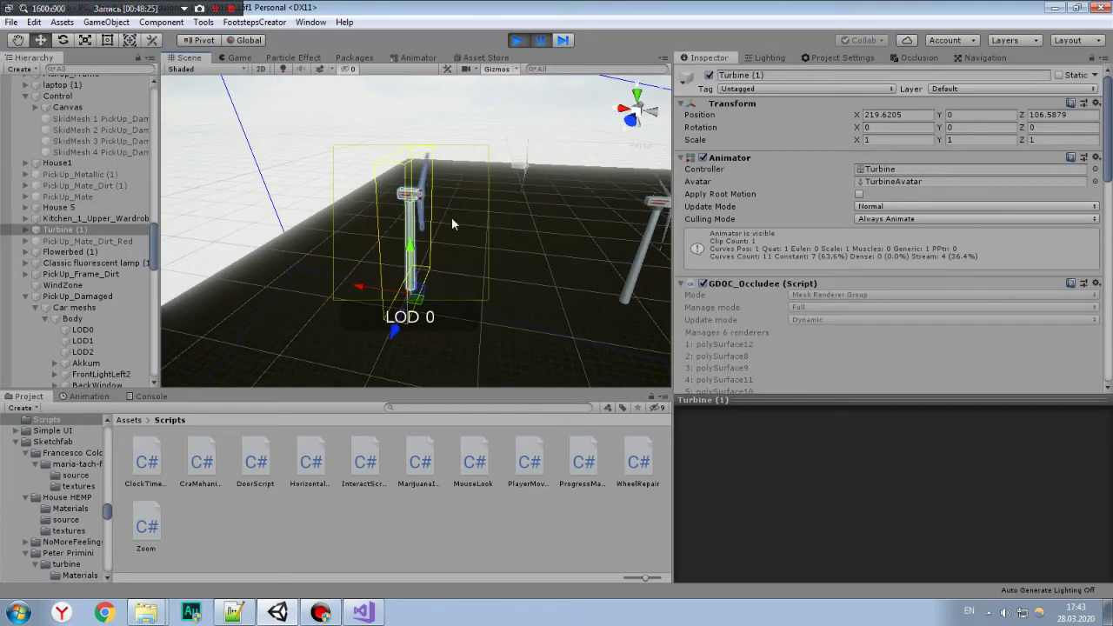
{"action": "scroll", "coordinate": [451, 216], "scroll_direction": "down", "scroll_amount": 5}
{"action": "right_click_drag", "start_coordinate": [578, 237], "coordinate": [393, 246]}
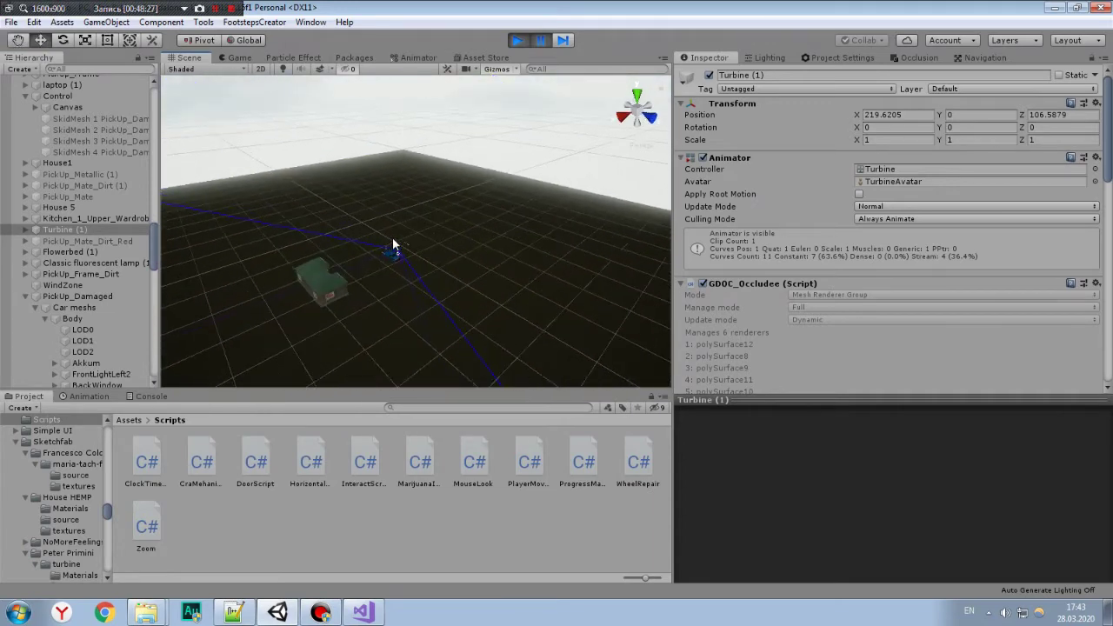
{"action": "scroll", "coordinate": [391, 250], "scroll_direction": "up", "scroll_amount": 5}
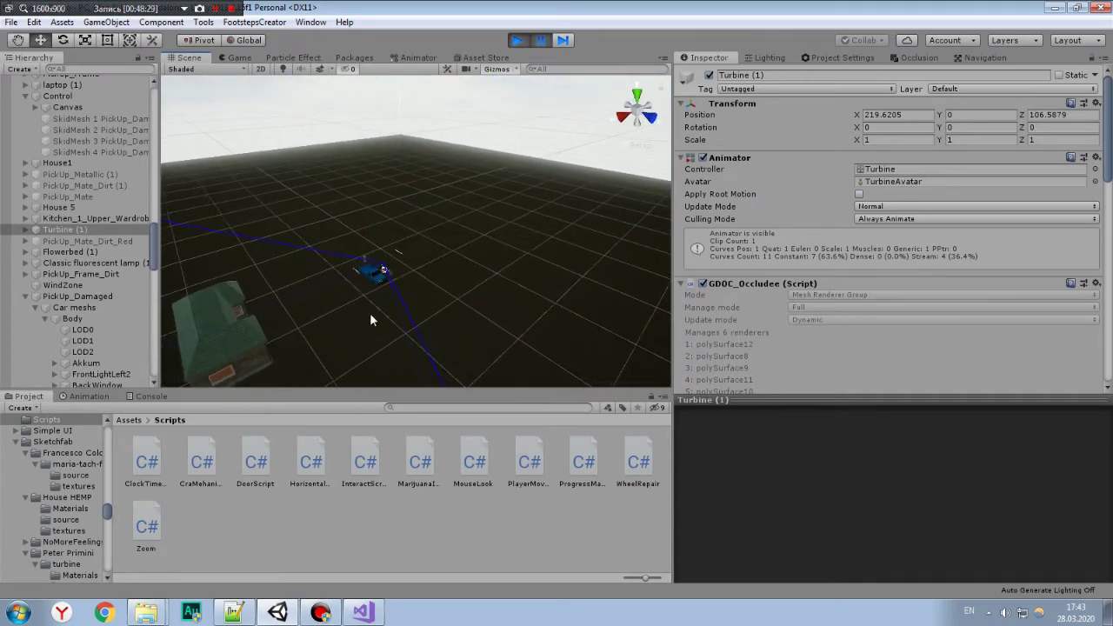
{"action": "scroll", "coordinate": [381, 309], "scroll_direction": "up", "scroll_amount": 5}
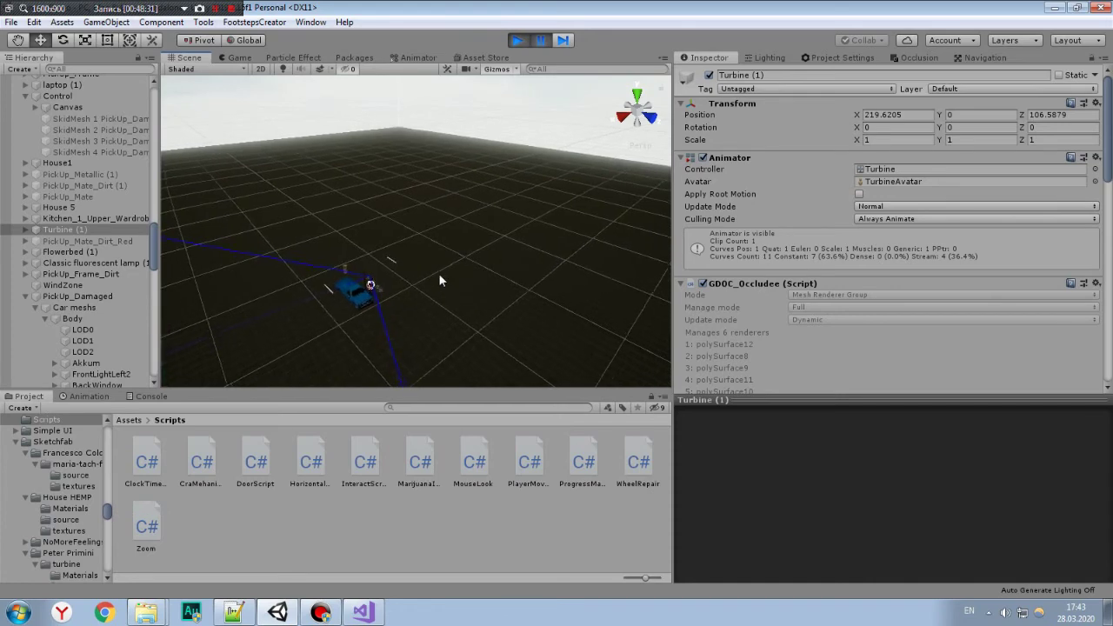
{"action": "scroll", "coordinate": [443, 270], "scroll_direction": "up", "scroll_amount": 5}
{"action": "right_click_drag", "start_coordinate": [488, 233], "coordinate": [445, 308]}
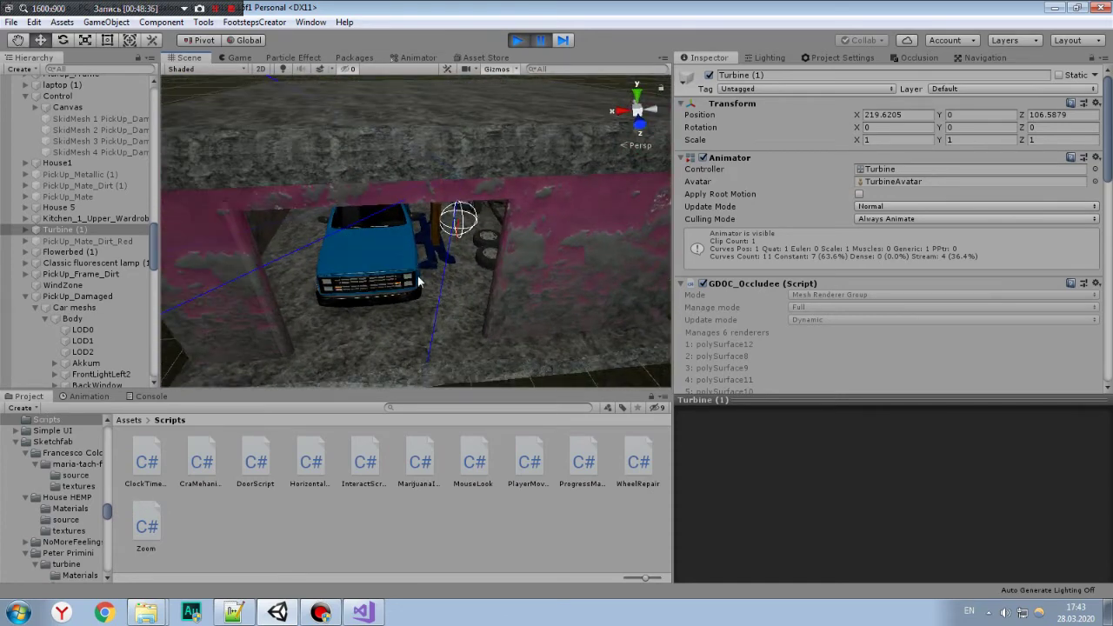
{"action": "scroll", "coordinate": [418, 277], "scroll_direction": "up", "scroll_amount": 5}
{"action": "right_click_drag", "start_coordinate": [511, 223], "coordinate": [328, 235]}
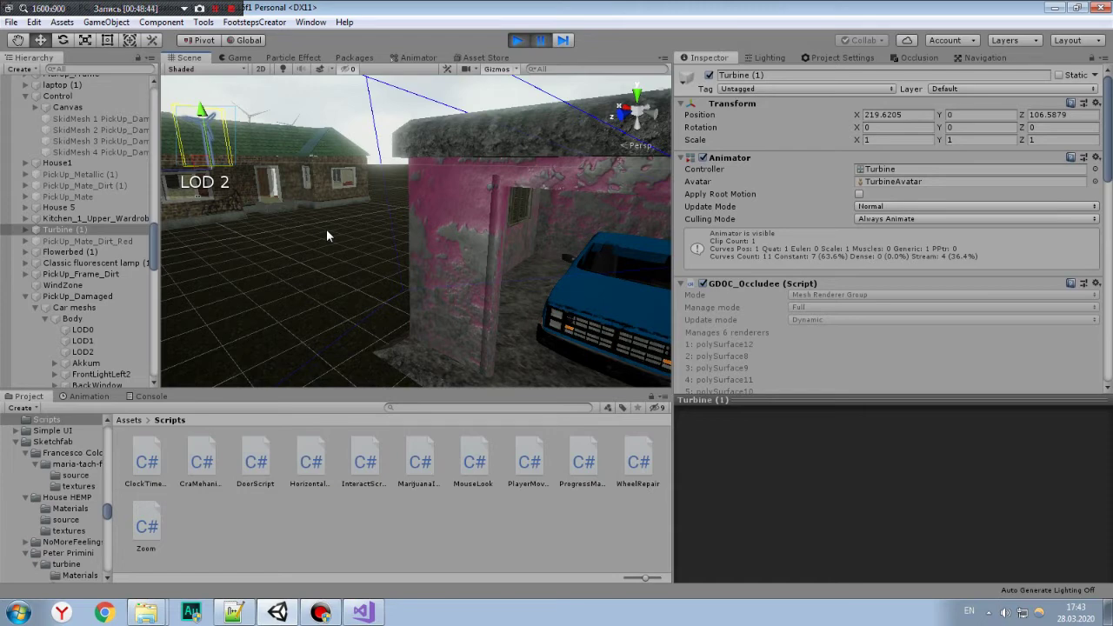
Zoom in on the truck, select its HOOD and orbit around the front before deselecting it.
{"action": "left_click", "coordinate": [237, 56]}
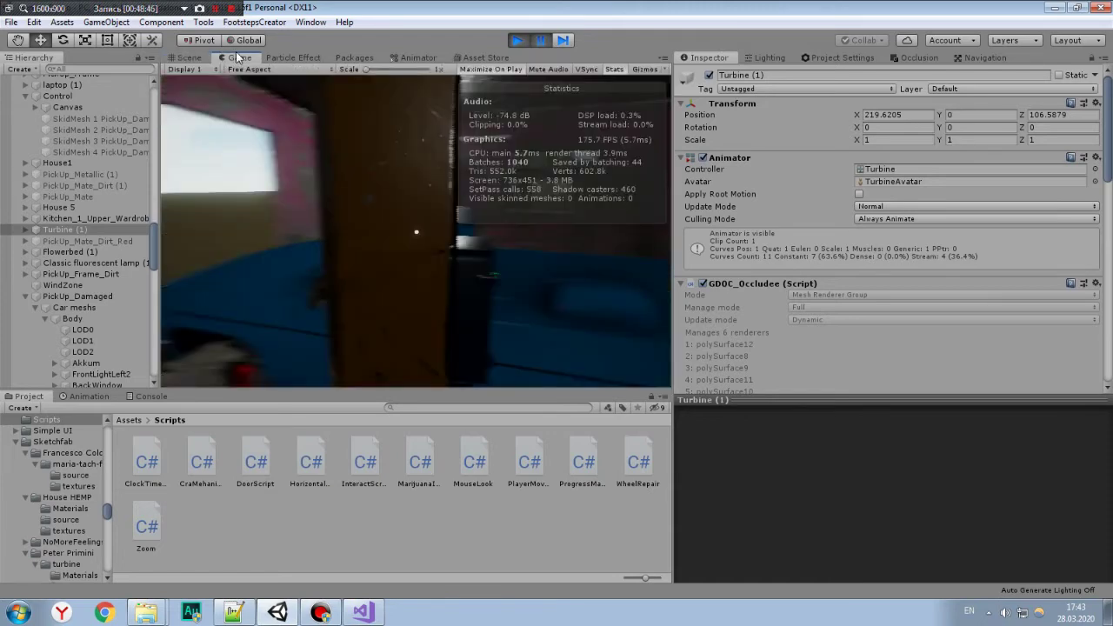
{"action": "left_click", "coordinate": [216, 56]}
{"action": "scroll", "coordinate": [402, 209], "scroll_direction": "up", "scroll_amount": 3}
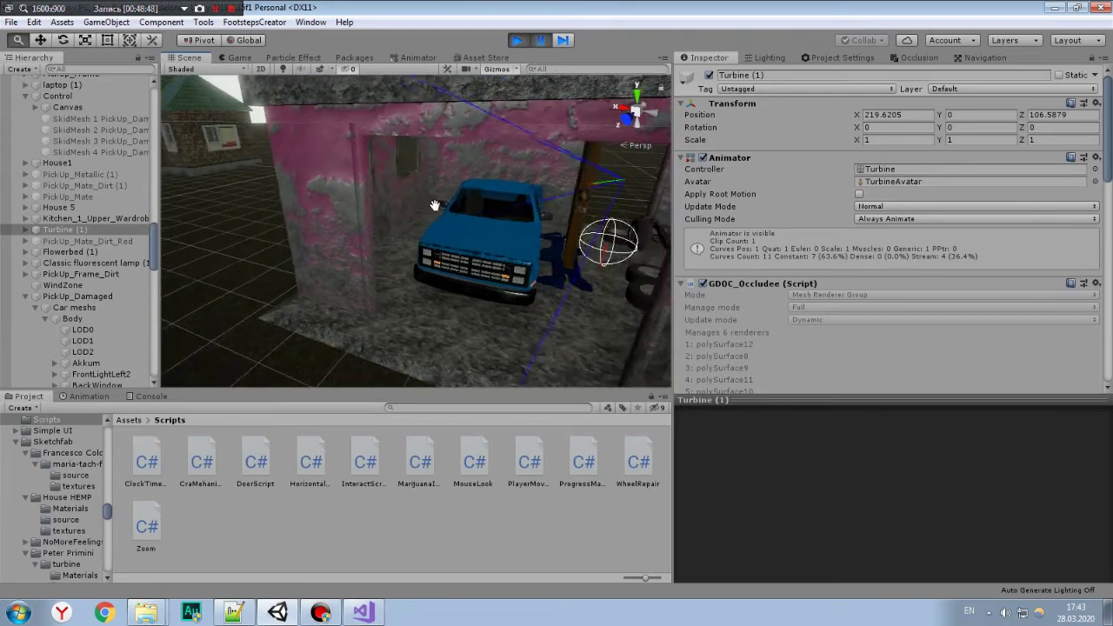
{"action": "scroll", "coordinate": [402, 209], "scroll_direction": "up", "scroll_amount": 2}
{"action": "middle_click_drag", "start_coordinate": [402, 209], "coordinate": [395, 234]}
{"action": "scroll", "coordinate": [416, 259], "scroll_direction": "up", "scroll_amount": 3}
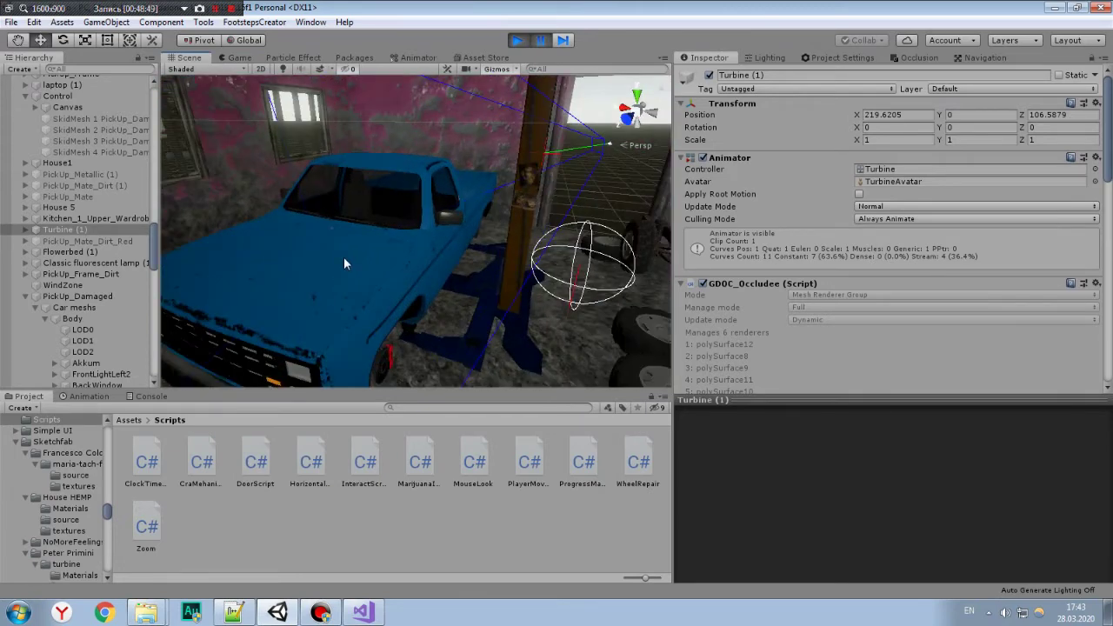
{"action": "left_click", "coordinate": [309, 268]}
{"action": "left_click_drag", "start_coordinate": [316, 252], "coordinate": [427, 312], "text": "alt"}
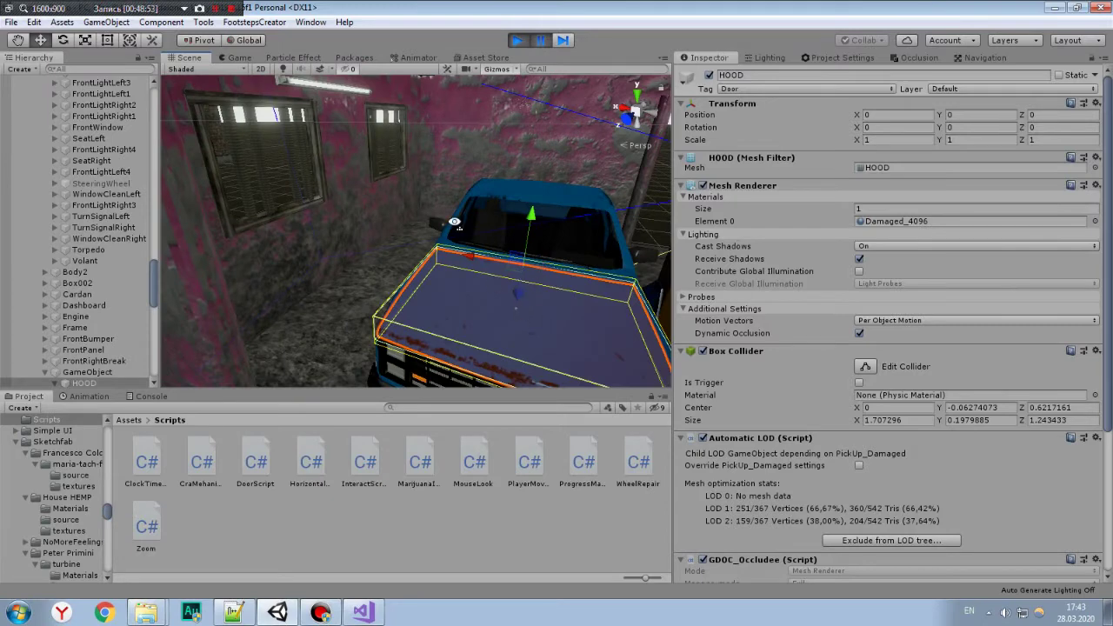
{"action": "left_click_drag", "start_coordinate": [454, 222], "coordinate": [497, 383], "text": "alt"}
{"action": "left_click", "coordinate": [417, 444]}
Pan out toward the house and go back to the running game view.
{"action": "mouse_move", "coordinate": [205, 217]}
{"action": "middle_mouse_down"}
{"action": "mouse_move", "coordinate": [355, 256]}
{"action": "mouse_move", "coordinate": [380, 276]}
{"action": "mouse_move", "coordinate": [387, 252]}
{"action": "middle_mouse_up"}
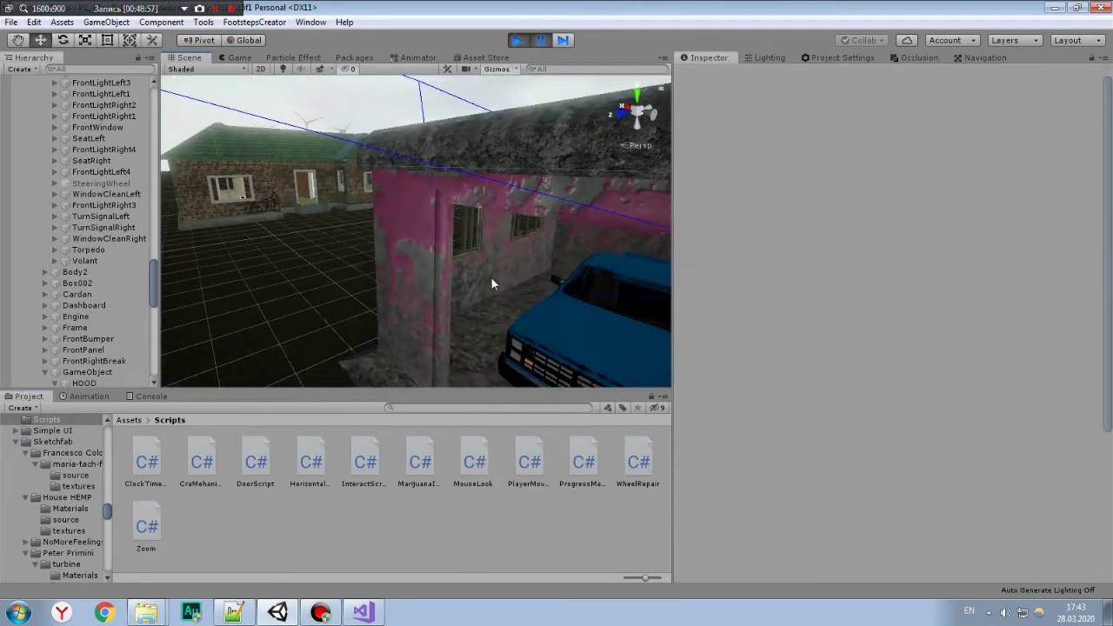
{"action": "scroll", "coordinate": [387, 252], "scroll_direction": "up", "scroll_amount": 5}
{"action": "scroll", "coordinate": [472, 266], "scroll_direction": "up", "scroll_amount": 5}
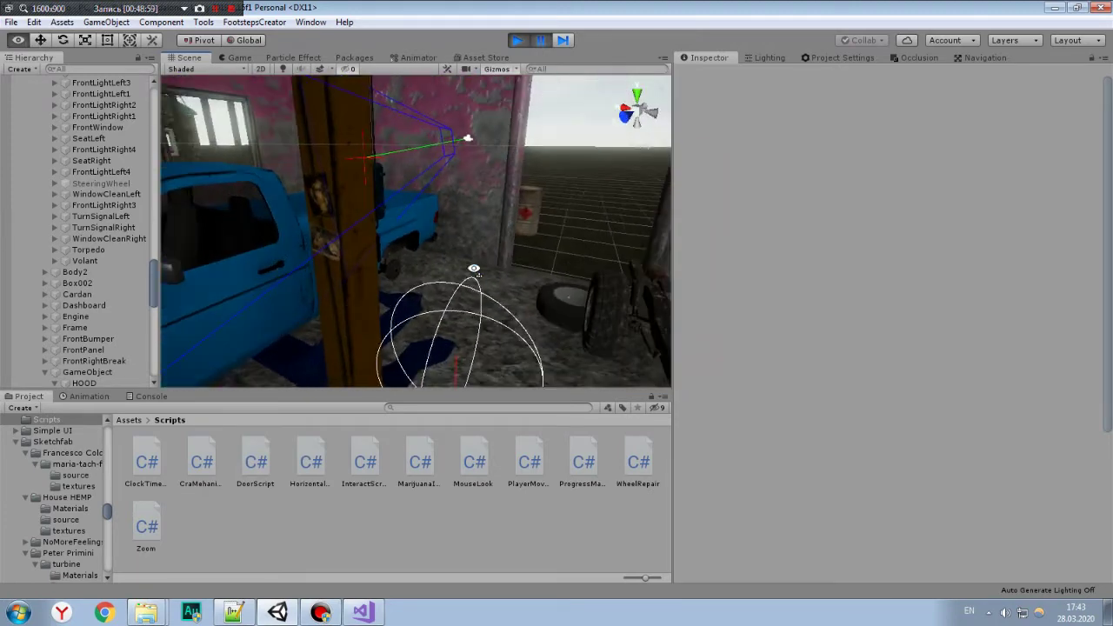
{"action": "left_click", "coordinate": [239, 59]}
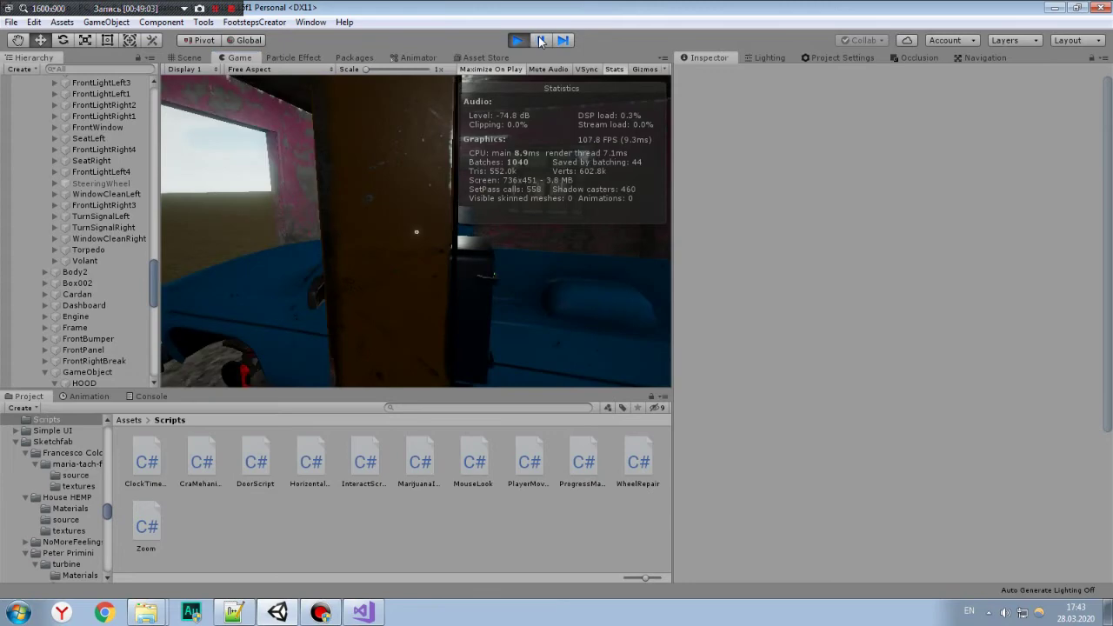
Maximize the Game view with Shift+Space, then pick up a tire and drop it on the floor.
{"action": "key", "text": "shift+space"}
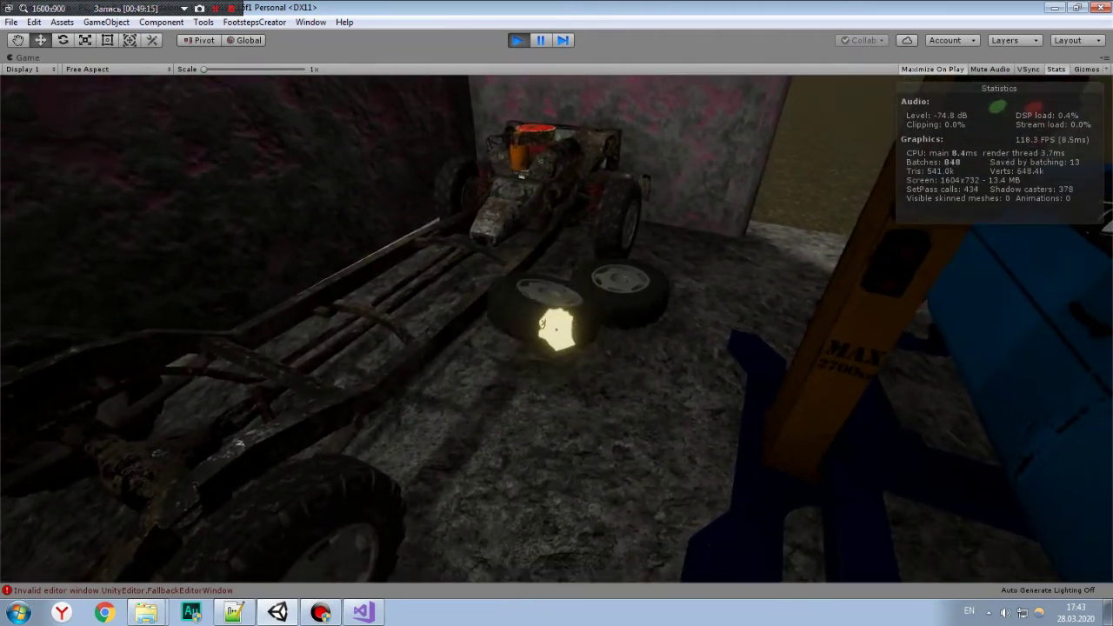
{"action": "left_click", "coordinate": [557, 329]}
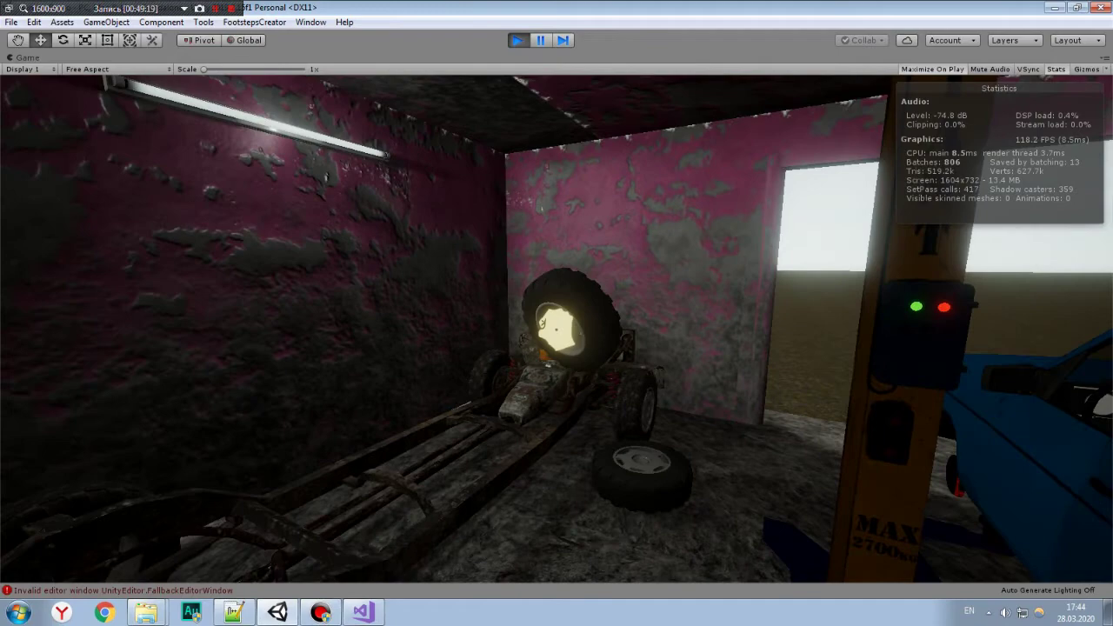
{"action": "left_click", "coordinate": [556, 329]}
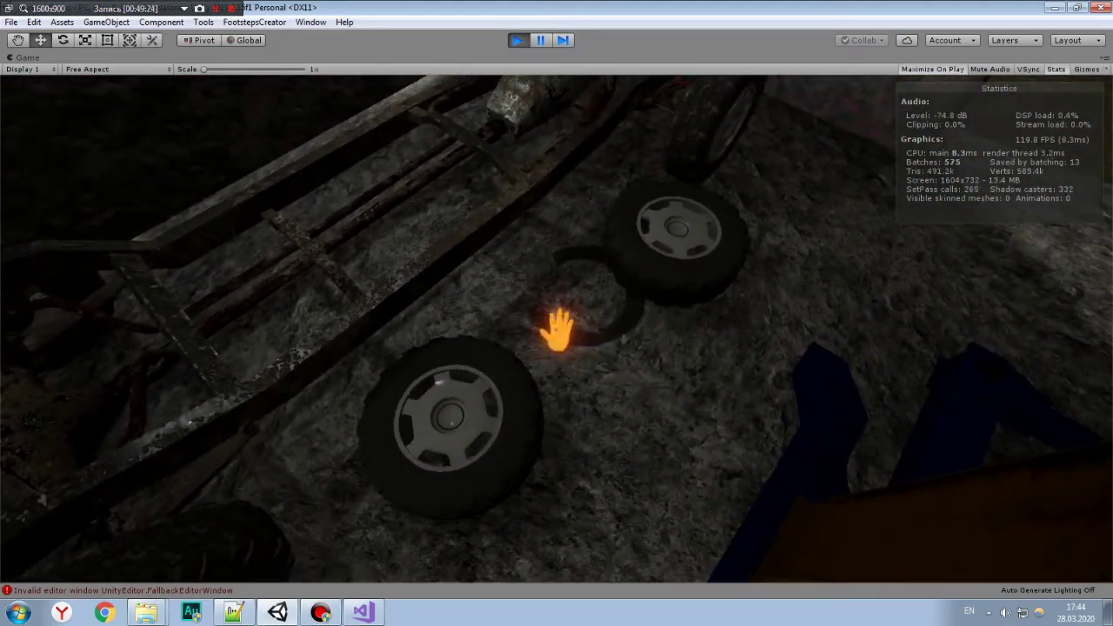
Walk around the car chassis with WASD, then leave the game controls and restore the editor layout.
{"action": "key", "text": "s"}
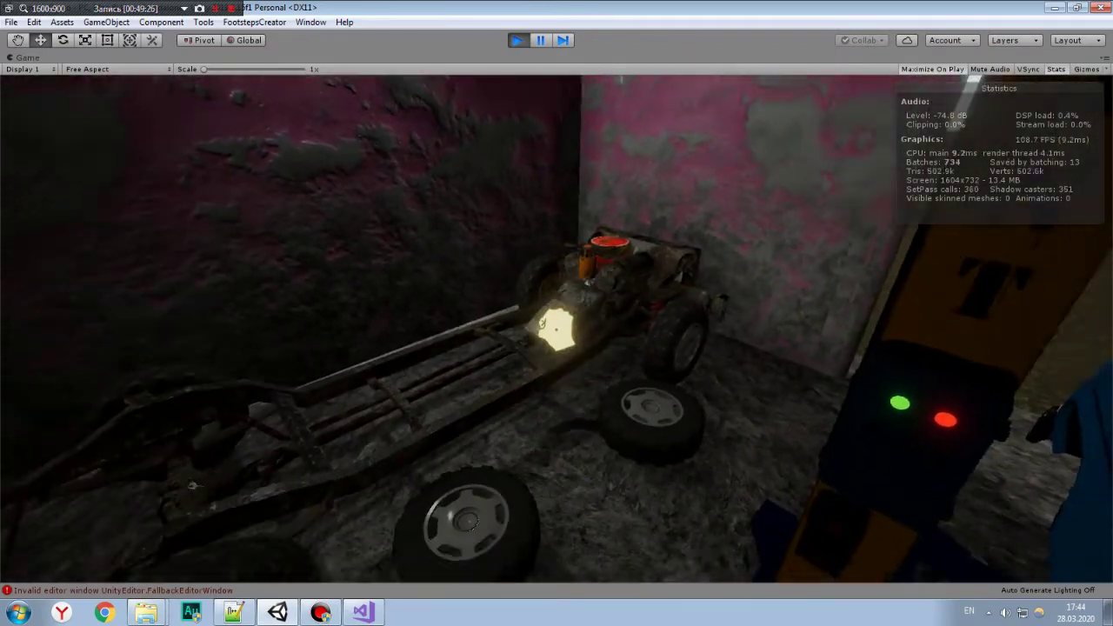
{"action": "key", "text": "a"}
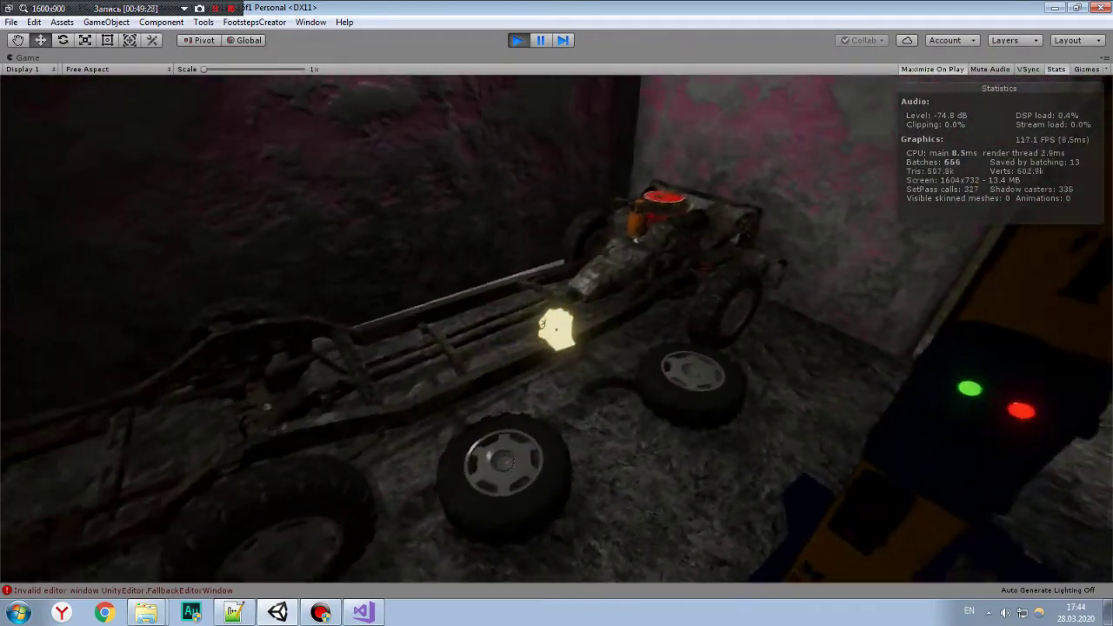
{"action": "key", "text": "s"}
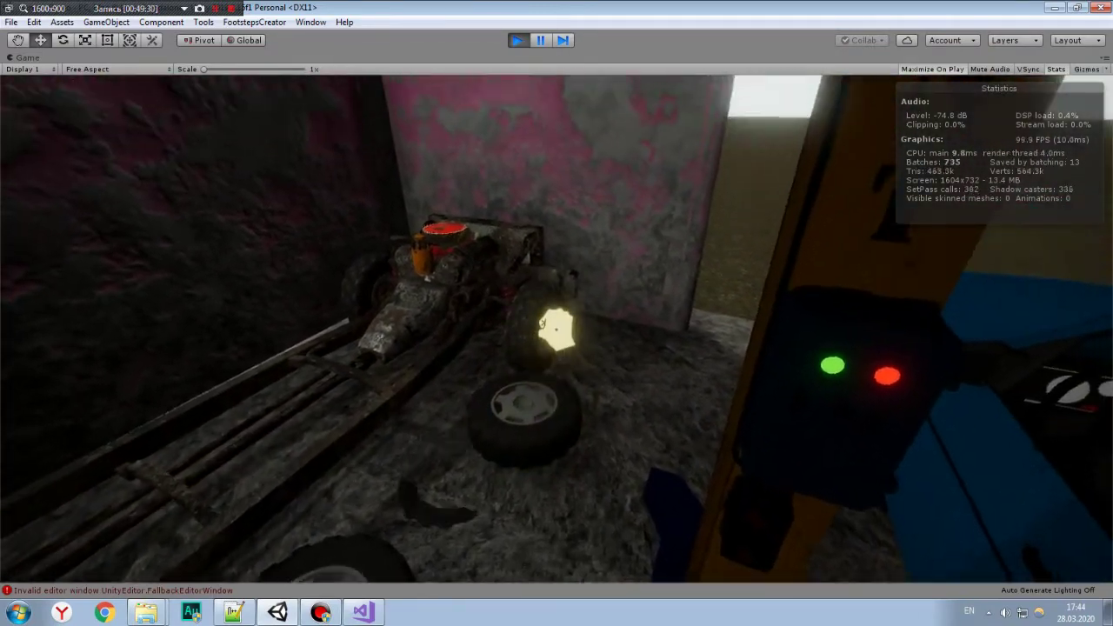
{"action": "key", "text": "w"}
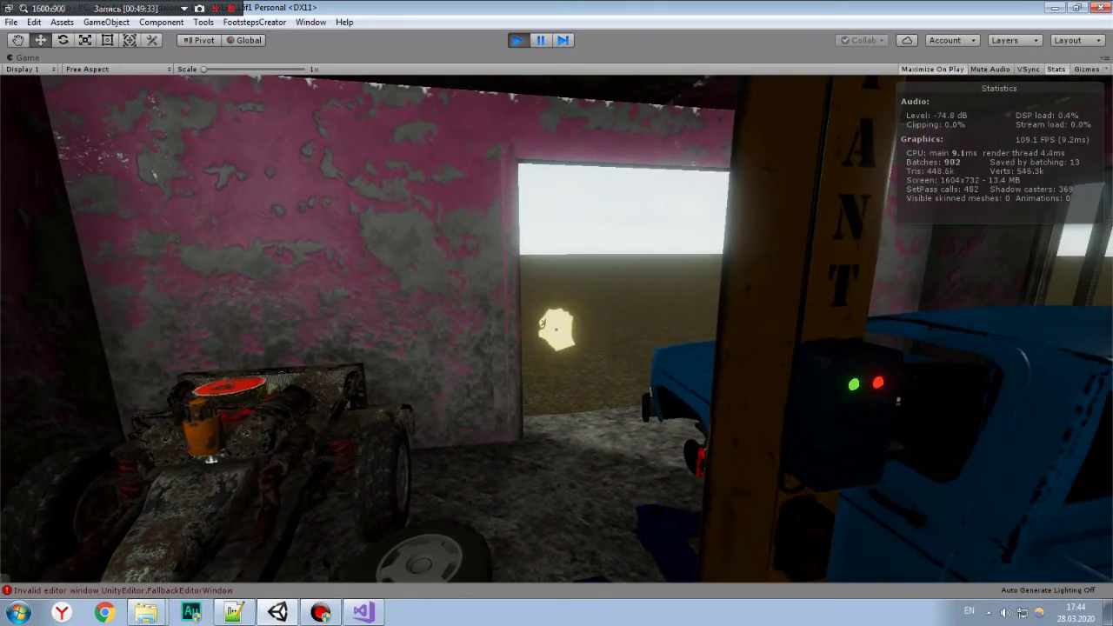
{"action": "key", "text": "s"}
{"action": "key", "text": "w"}
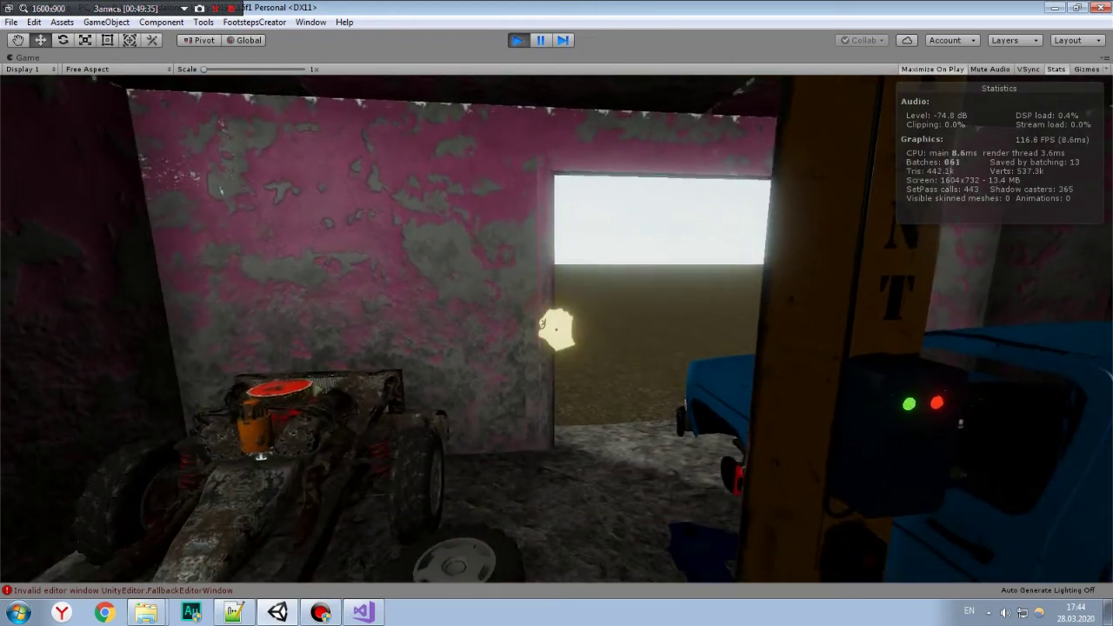
{"action": "key", "text": "s"}
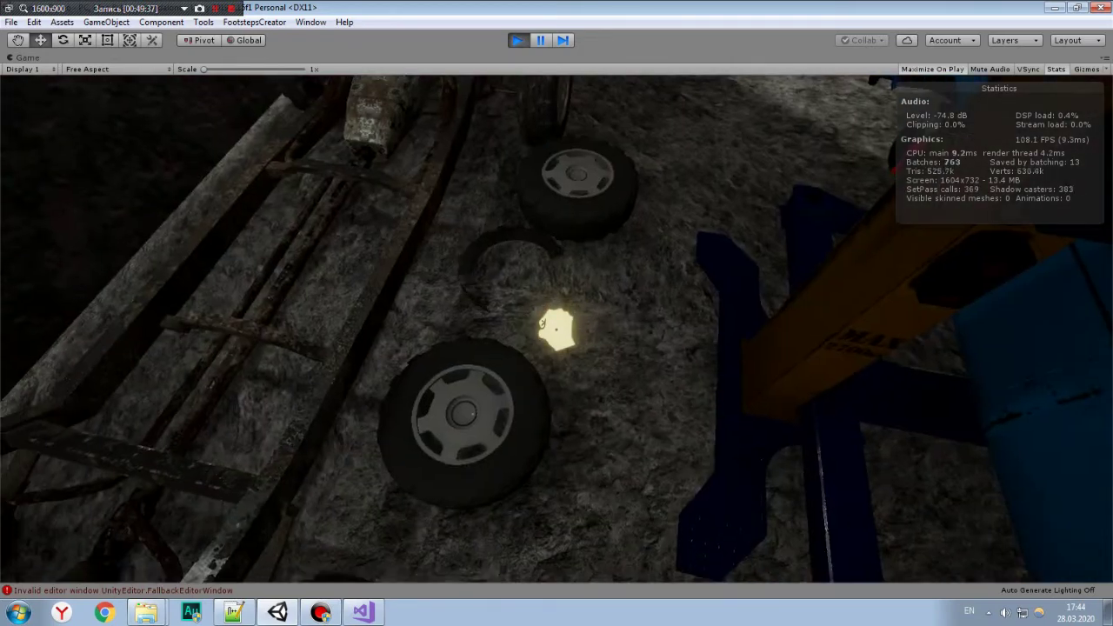
{"action": "key", "text": "Escape"}
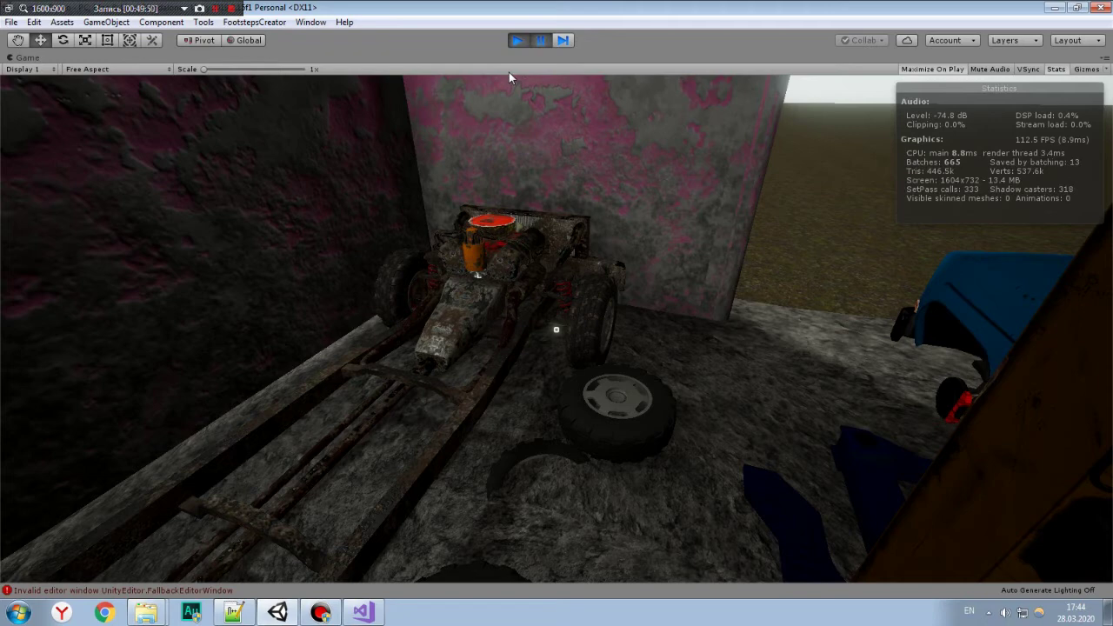
{"action": "key", "text": "shift+space"}
Select and frame Wheel (2) in the scene, then edit its Rigidbody Mass value.
{"action": "left_click", "coordinate": [188, 59]}
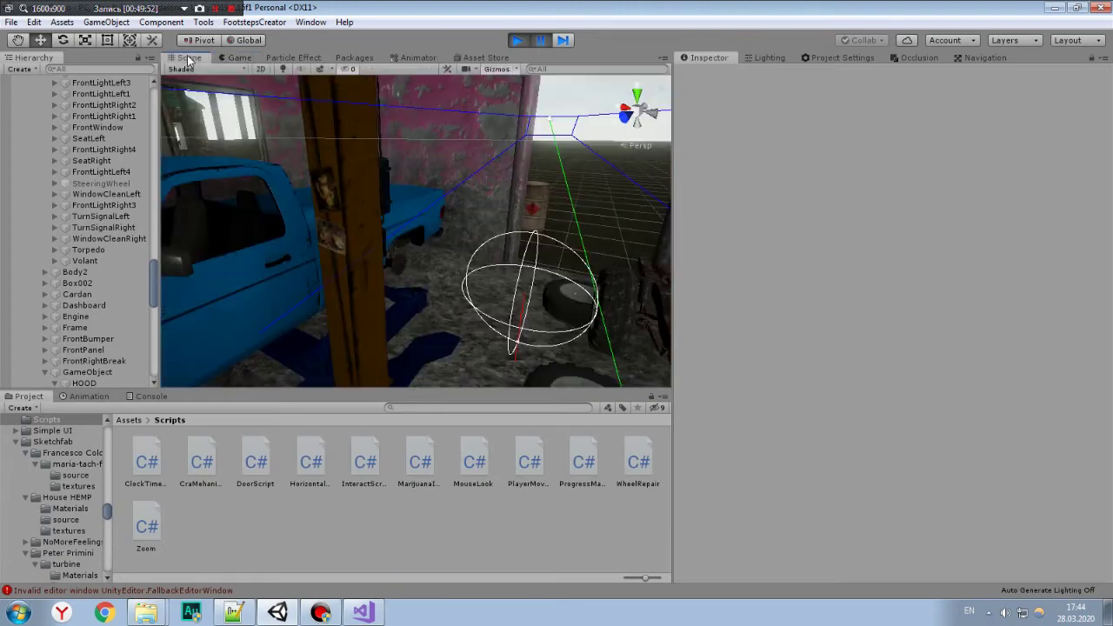
{"action": "left_click", "coordinate": [537, 219]}
{"action": "key", "text": "f"}
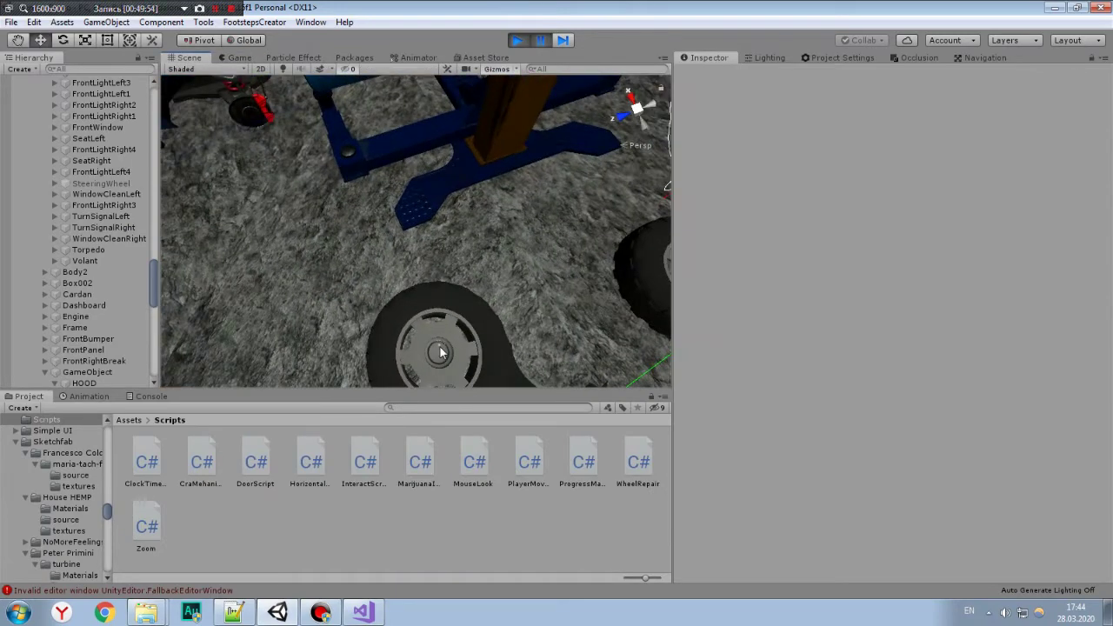
{"action": "left_click", "coordinate": [869, 171]}
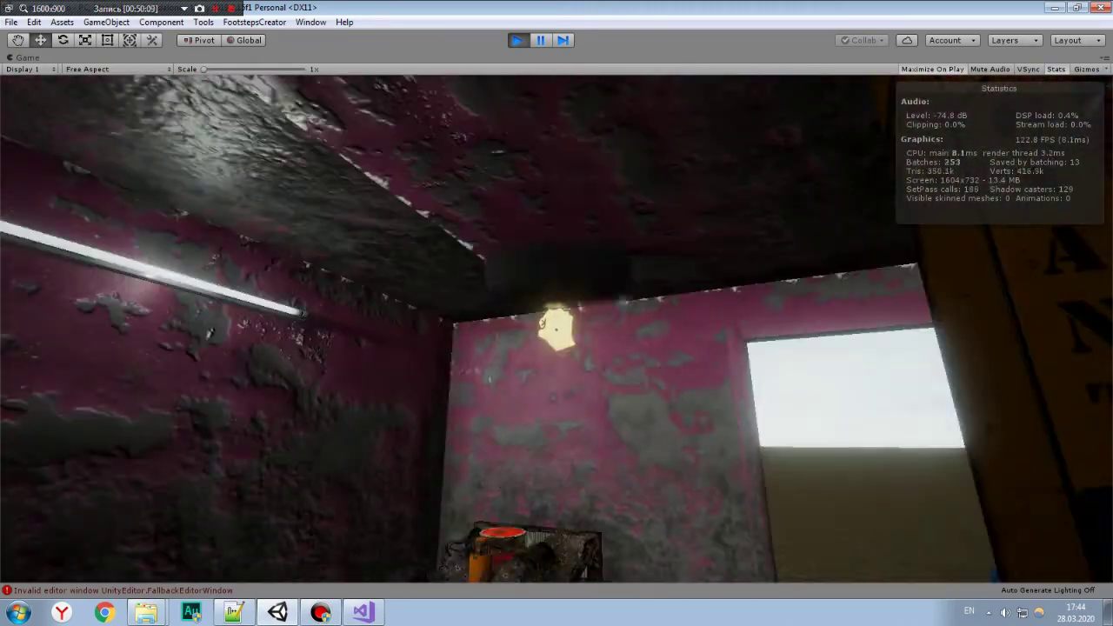
Drop the carried tire, get into the blue truck's driver's seat and test steering left.
{"action": "left_click", "coordinate": [557, 330]}
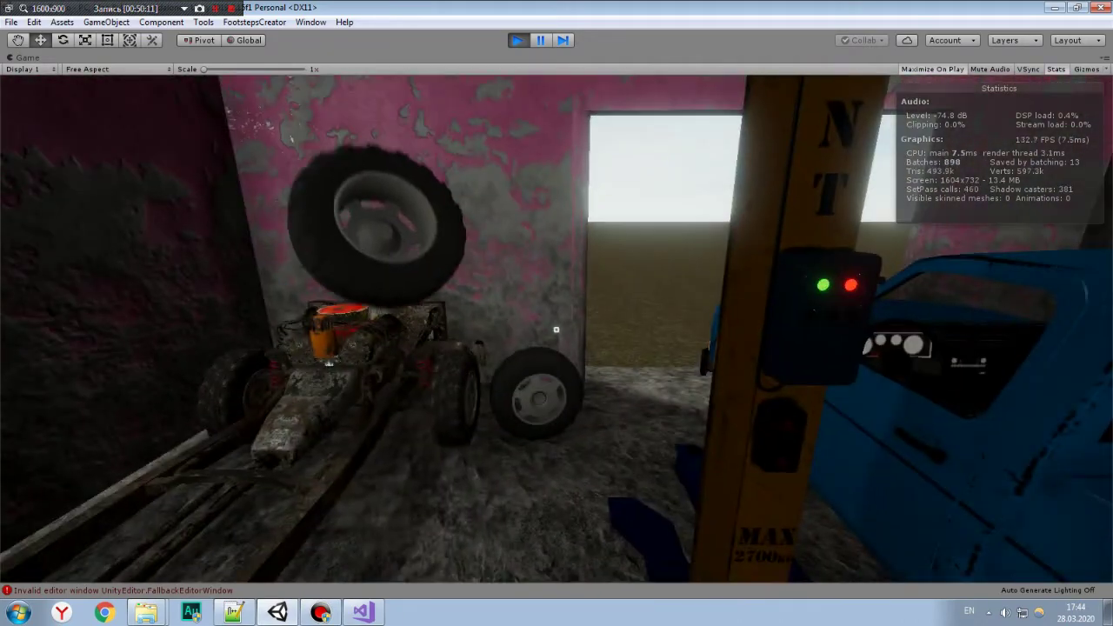
{"action": "key", "text": "e"}
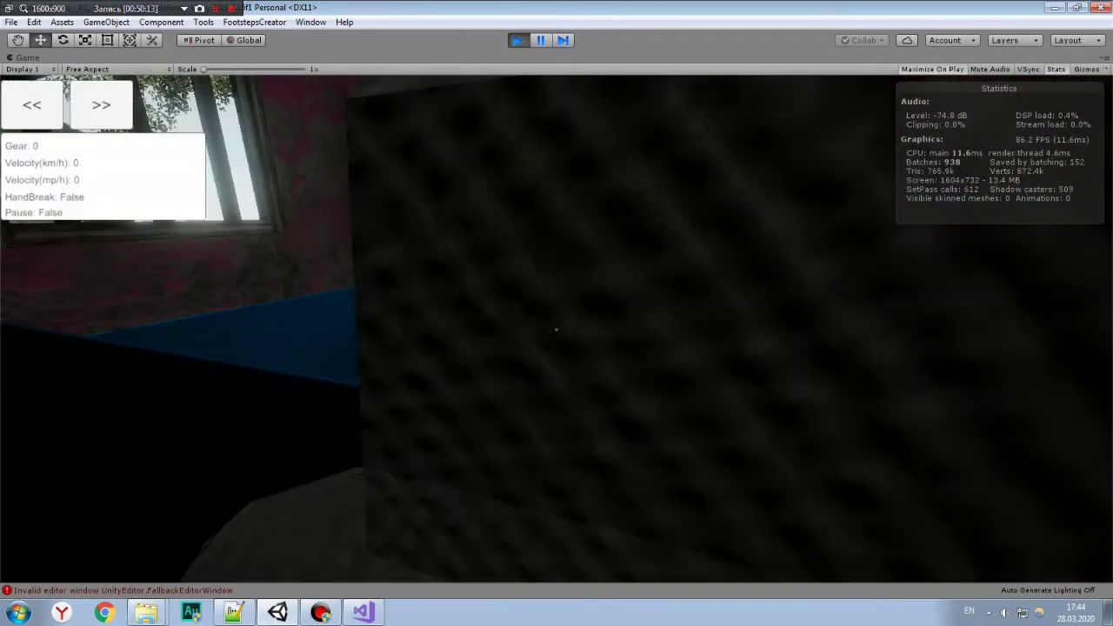
{"action": "key", "text": "a"}
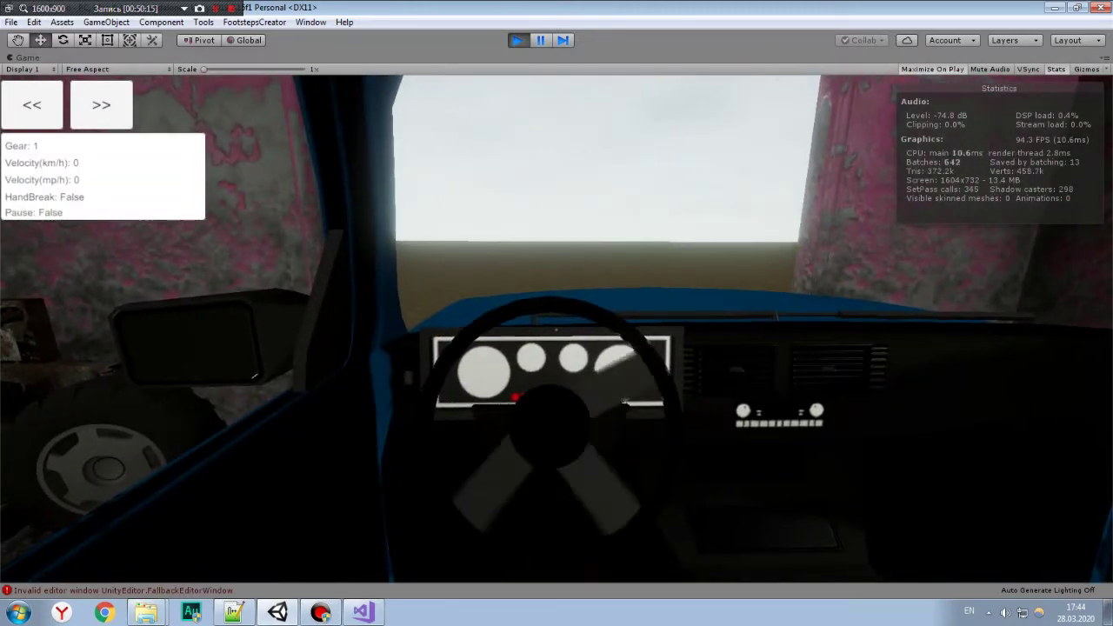
{"action": "key", "text": "a"}
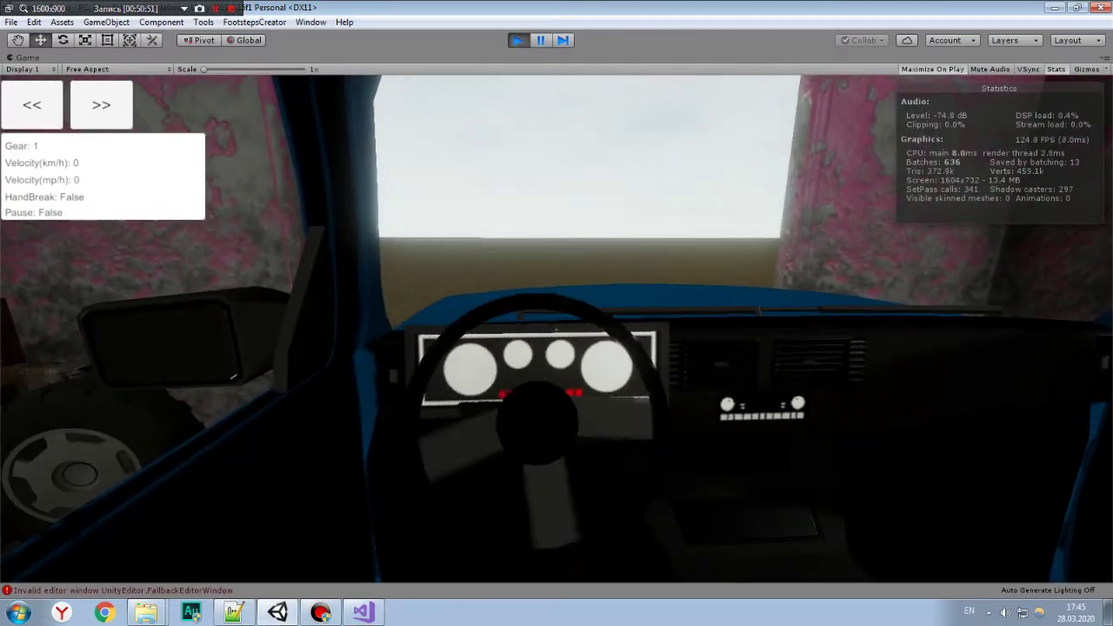
Get out of the truck and step back to view it on the lift.
{"action": "key", "text": "f"}
{"action": "key", "text": "s"}
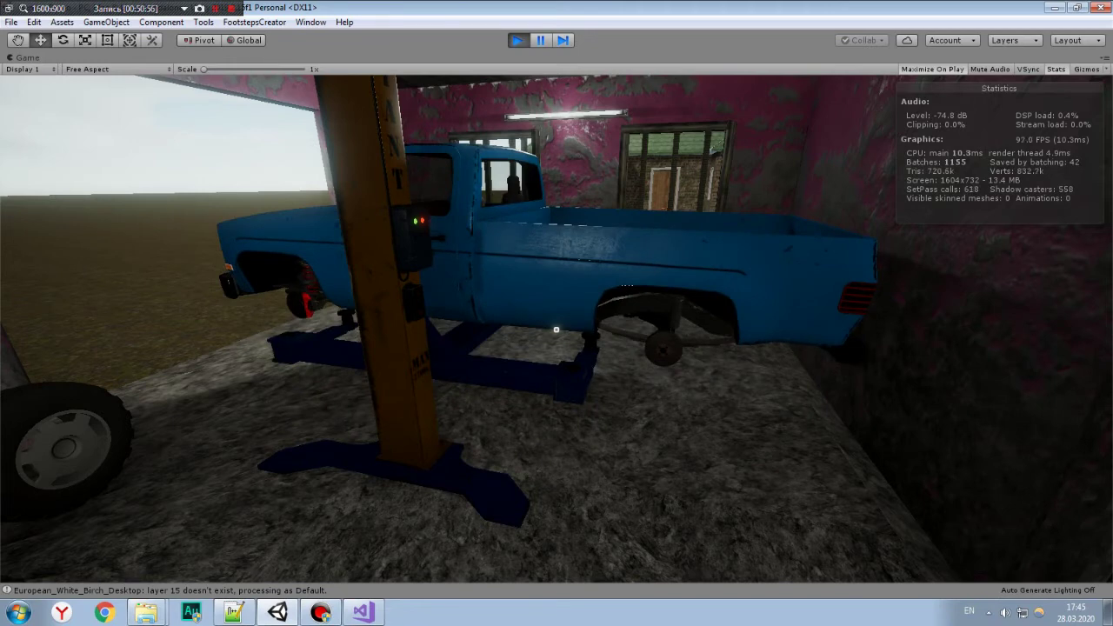
Walk back and forth around the truck and lift, then restore the editor layout with Shift+Space.
{"action": "key", "text": "s"}
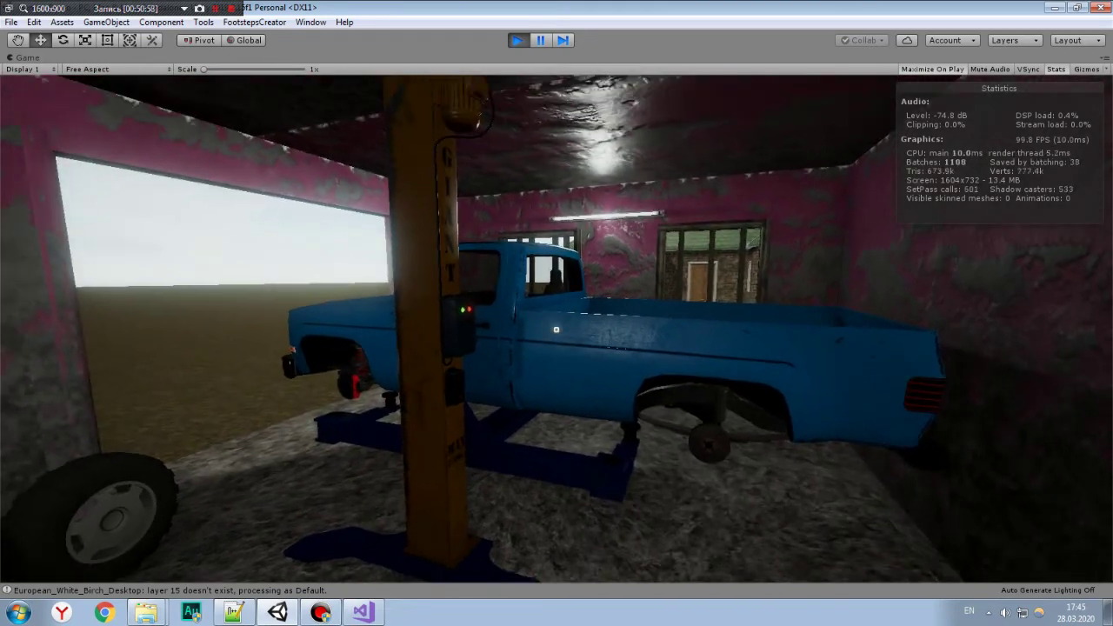
{"action": "key", "text": "s"}
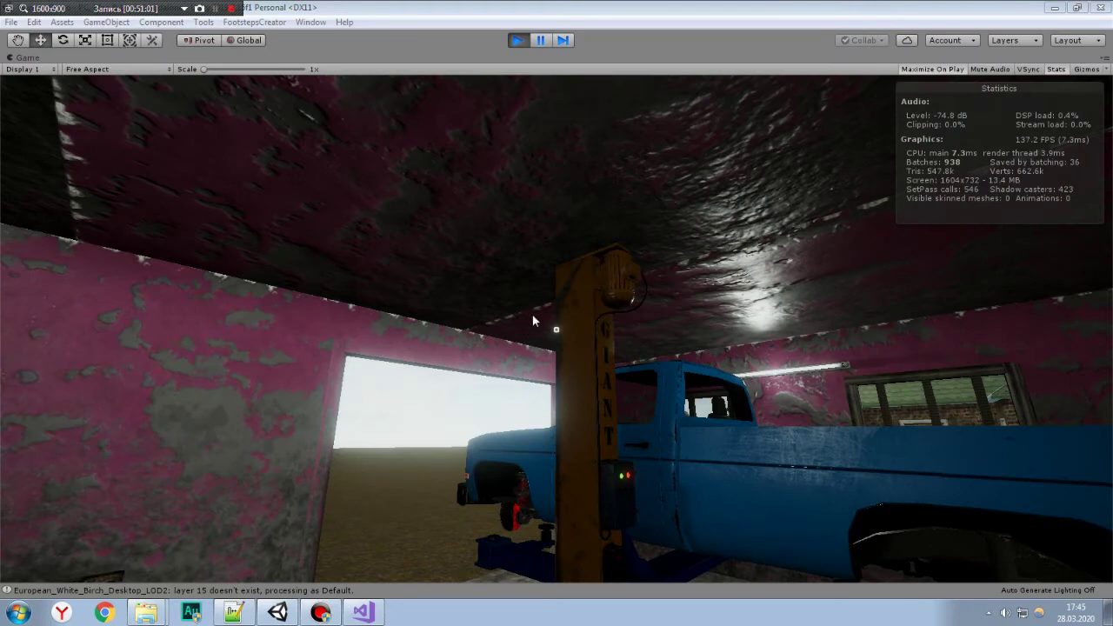
{"action": "left_click", "coordinate": [534, 320]}
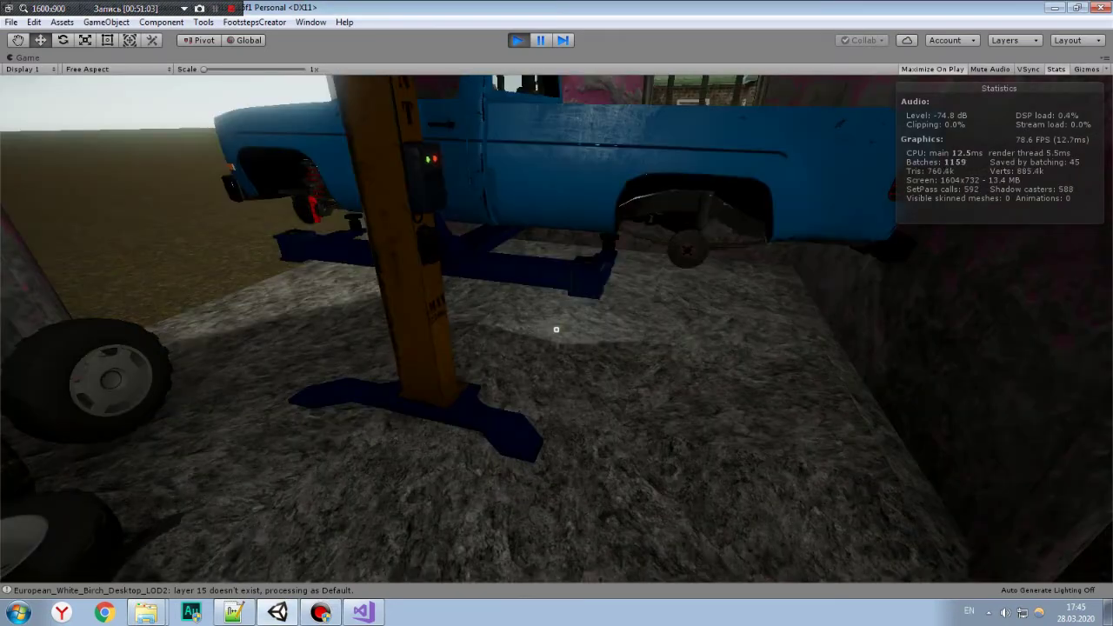
{"action": "key", "text": "w"}
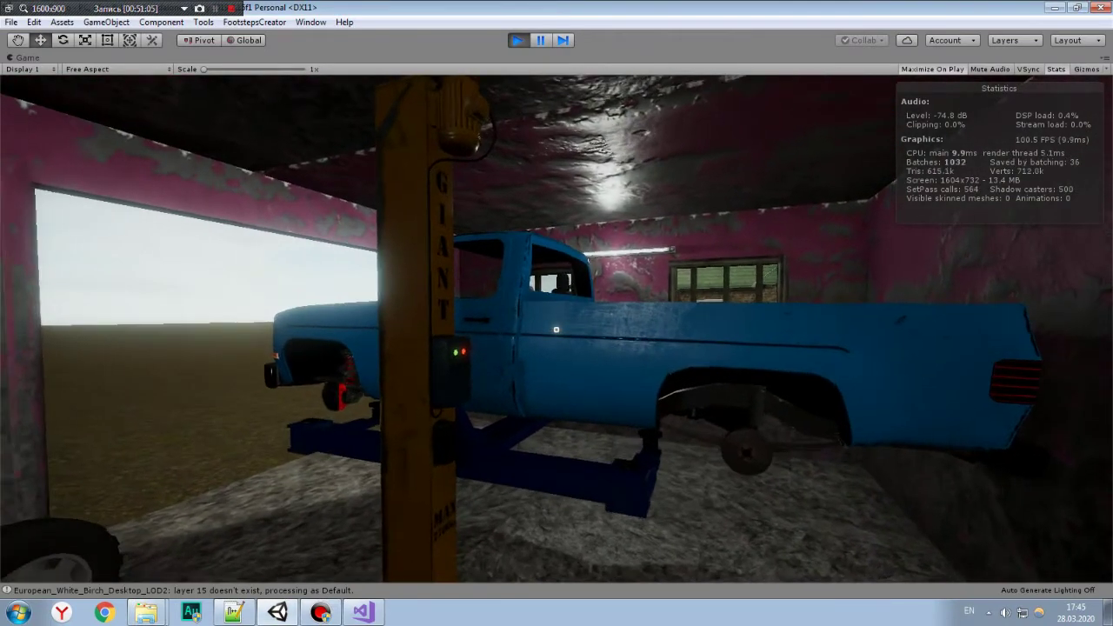
{"action": "key", "text": "w"}
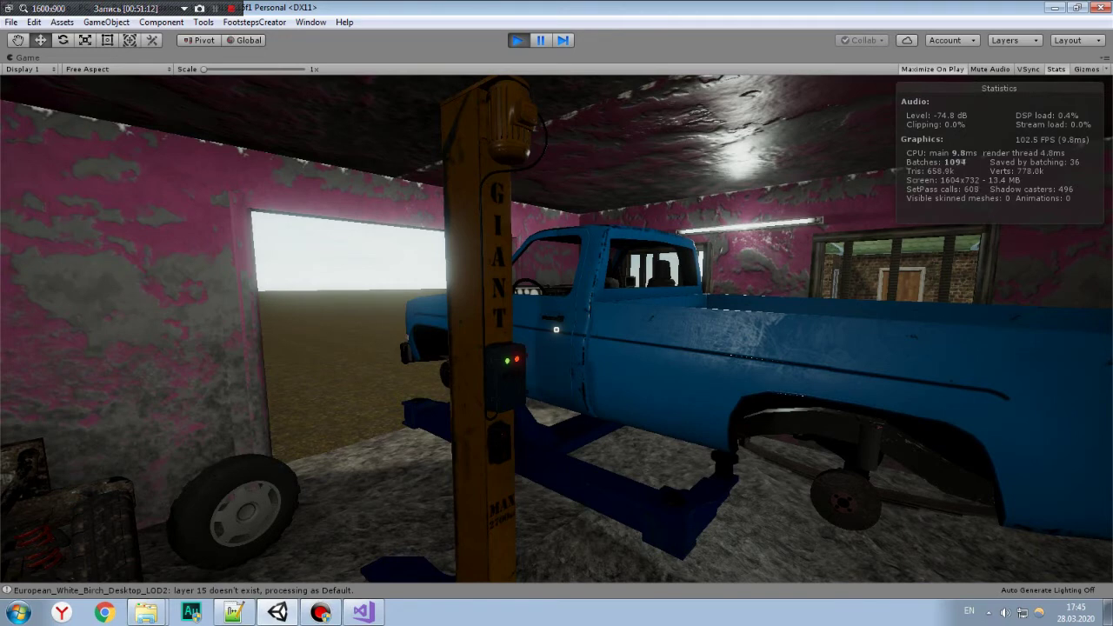
{"action": "key", "text": "s"}
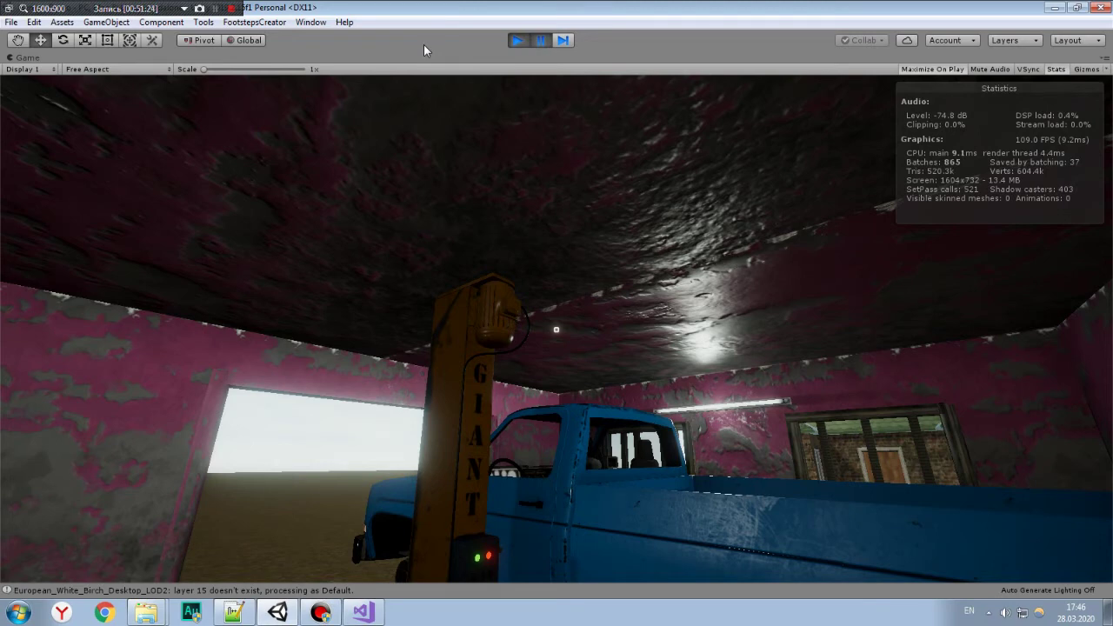
{"action": "key", "text": "shift+space"}
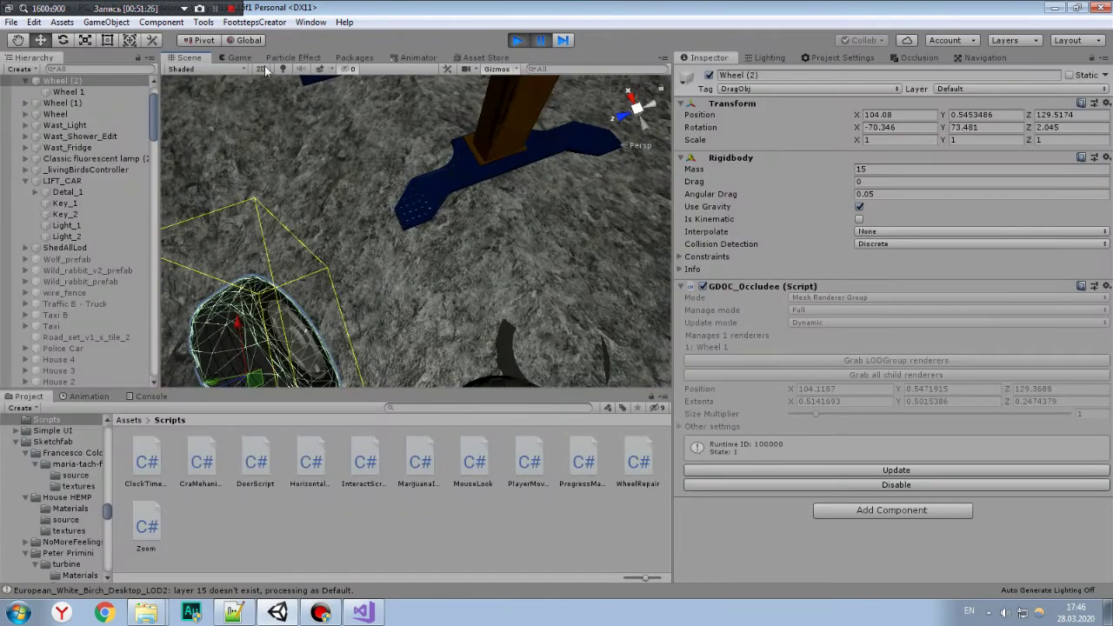
Orbit to the lift platform and inspect Detal_1, Detal_2 and LIFT_CAR in the Hierarchy.
{"action": "mouse_move", "coordinate": [287, 139]}
{"action": "right_mouse_down"}
{"action": "mouse_move", "coordinate": [281, 176]}
{"action": "mouse_move", "coordinate": [372, 252]}
{"action": "right_mouse_up"}
{"action": "left_click", "coordinate": [372, 251]}
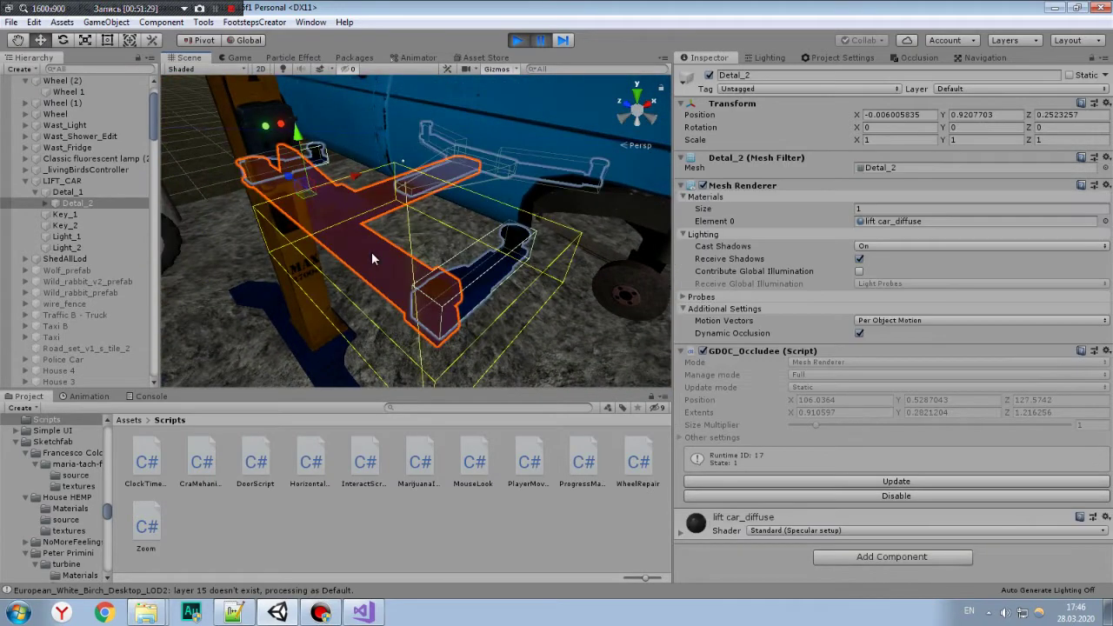
{"action": "left_click", "coordinate": [69, 192]}
{"action": "left_click", "coordinate": [83, 204]}
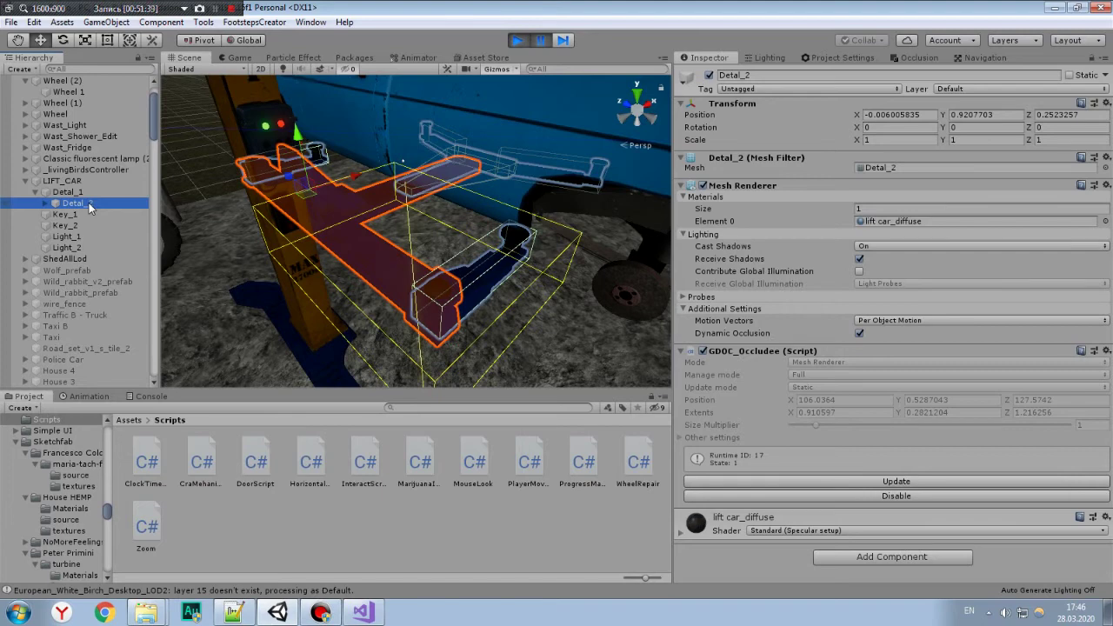
{"action": "left_click", "coordinate": [96, 180]}
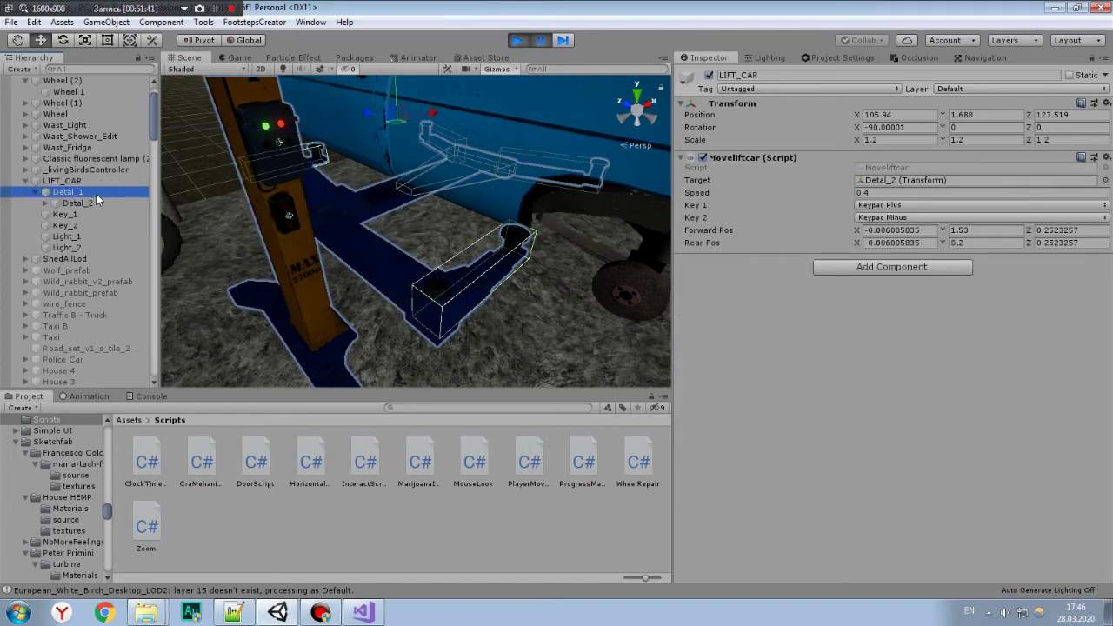
Drag Detal_2 up and down to test its travel, undo the move, and reselect LIFT_CAR.
{"action": "key", "text": "f"}
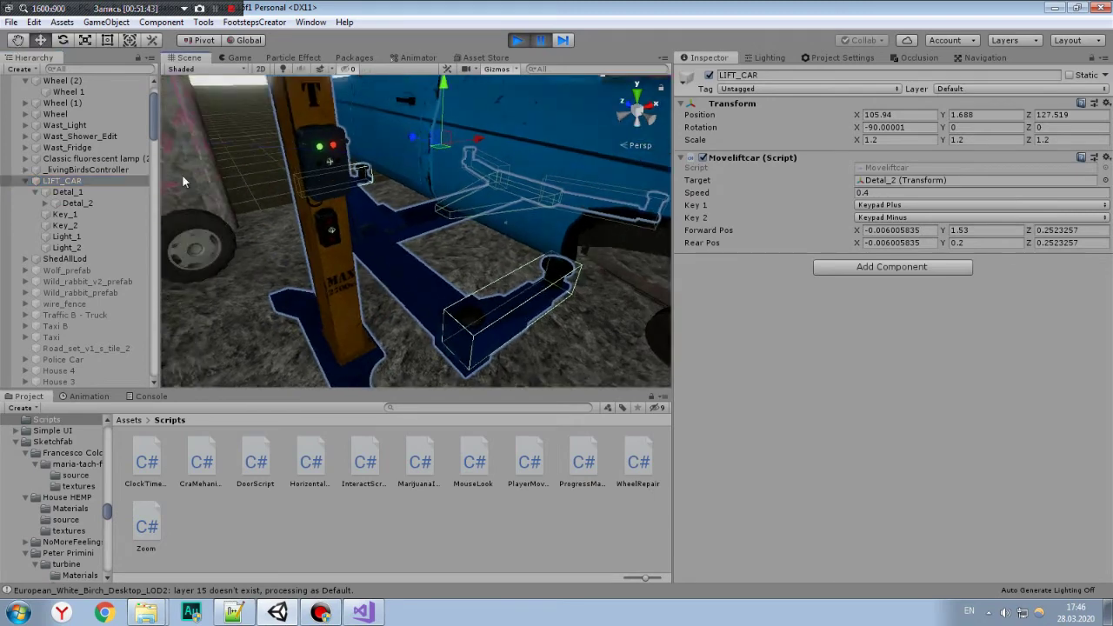
{"action": "left_click_drag", "start_coordinate": [359, 258], "coordinate": [419, 283], "text": "alt"}
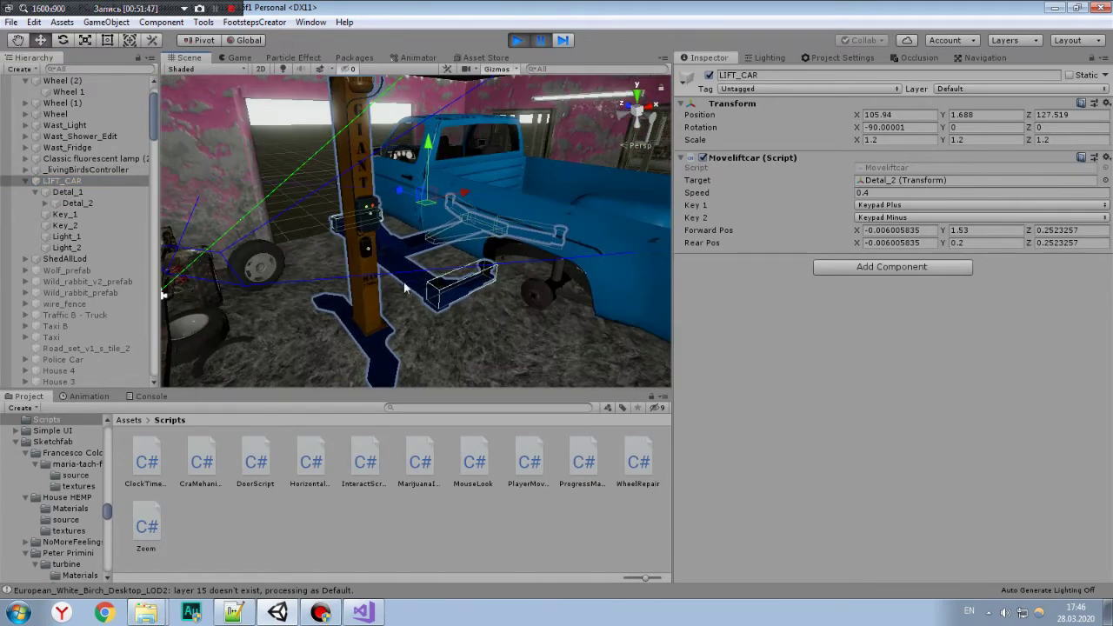
{"action": "left_click", "coordinate": [408, 277]}
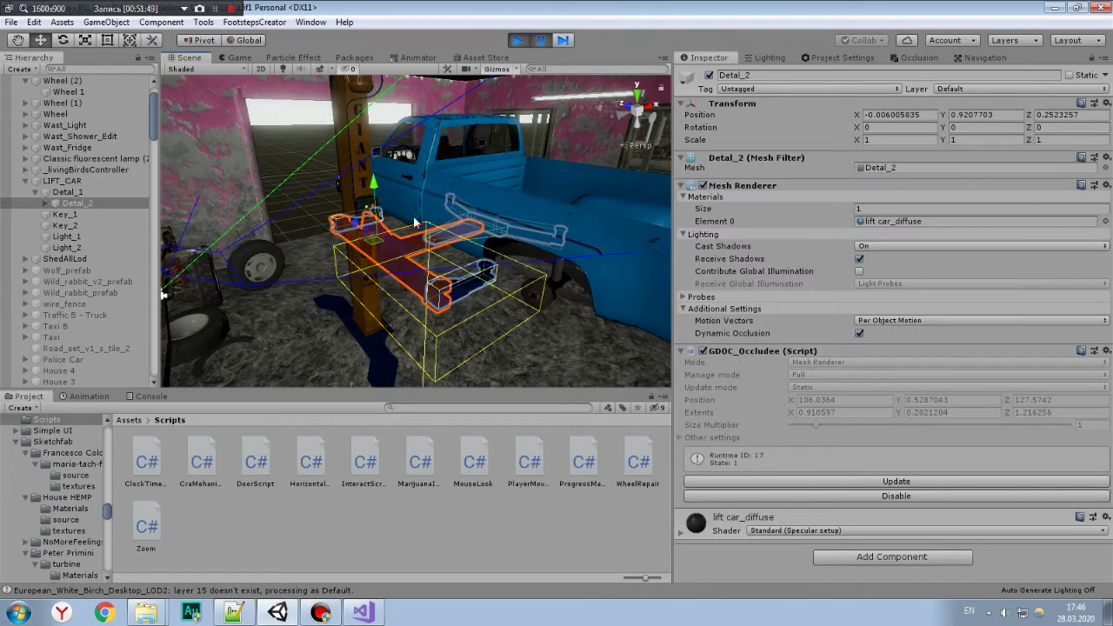
{"action": "left_click", "coordinate": [1003, 114]}
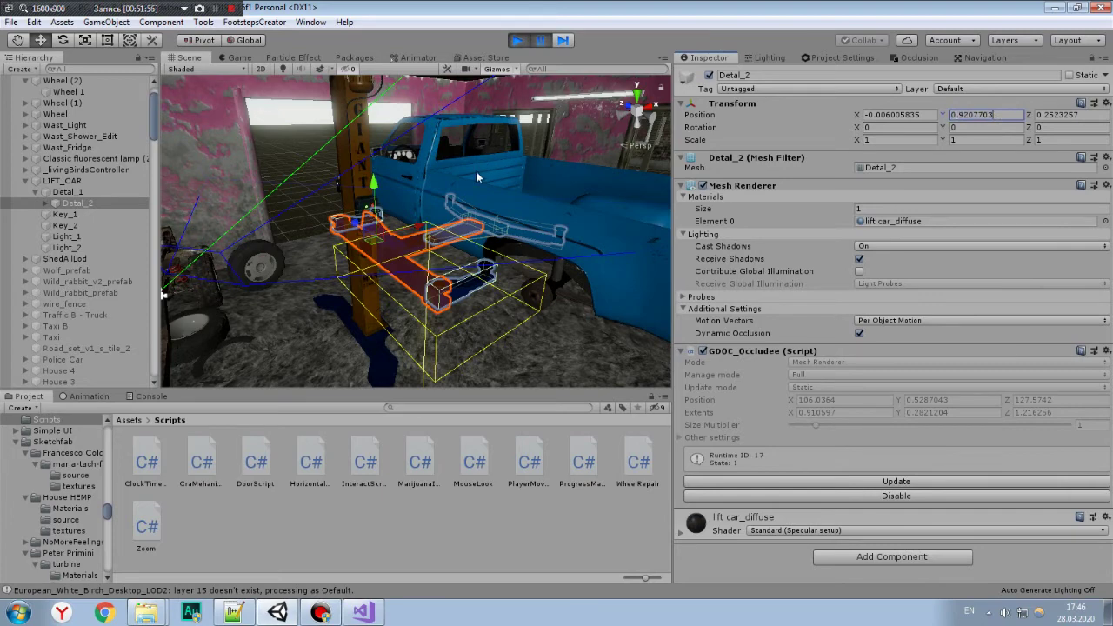
{"action": "mouse_move", "coordinate": [487, 218]}
{"action": "left_mouse_down", "text": "alt"}
{"action": "mouse_move", "coordinate": [382, 218]}
{"action": "mouse_move", "coordinate": [364, 111]}
{"action": "mouse_move", "coordinate": [915, 103]}
{"action": "left_mouse_up", "text": "alt"}
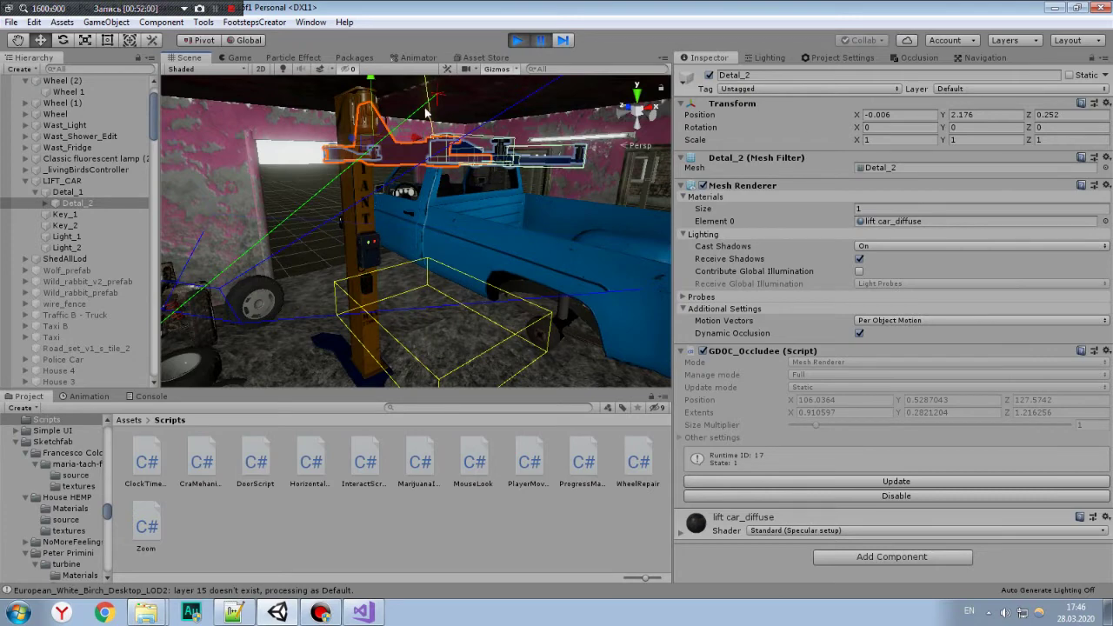
{"action": "left_click_drag", "start_coordinate": [371, 85], "coordinate": [374, 282]}
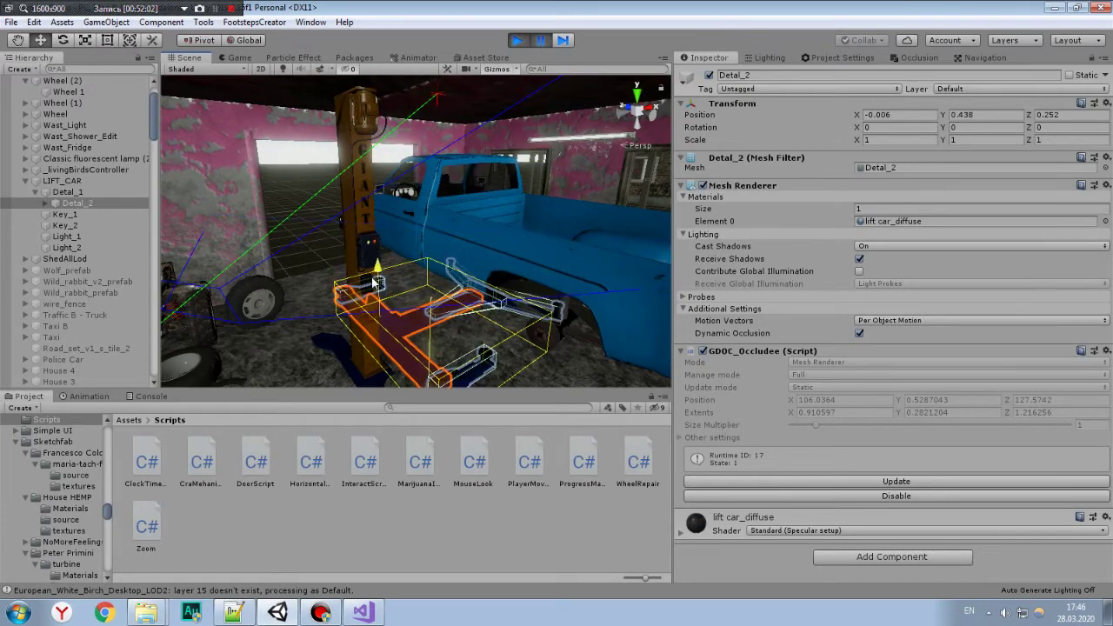
{"action": "key", "text": "ctrl+z"}
{"action": "key", "text": "ctrl+z"}
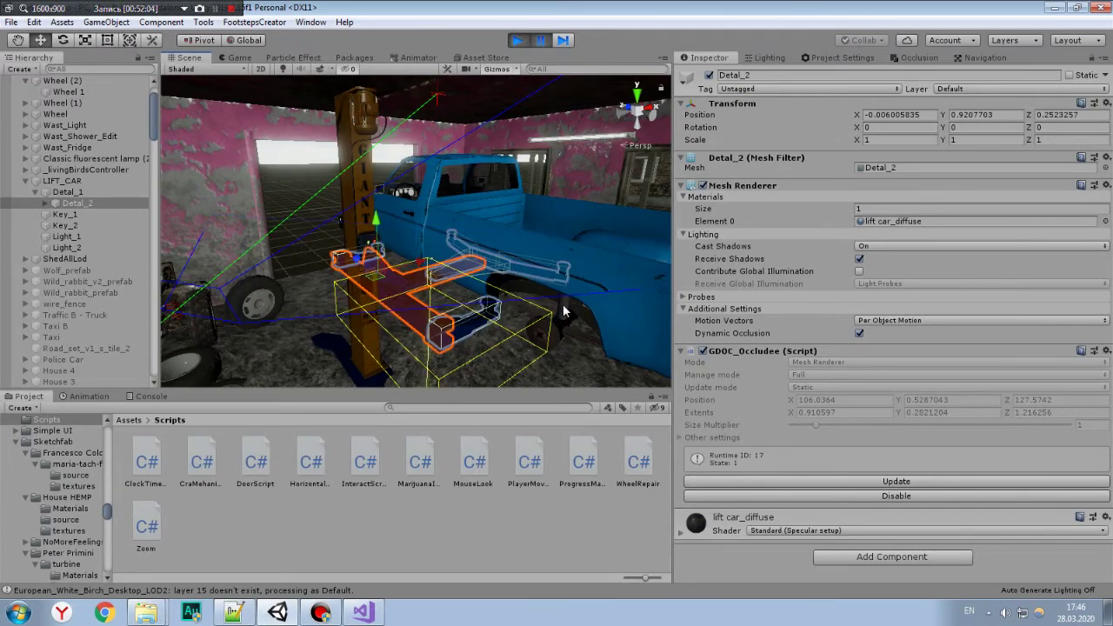
{"action": "left_click", "coordinate": [57, 180]}
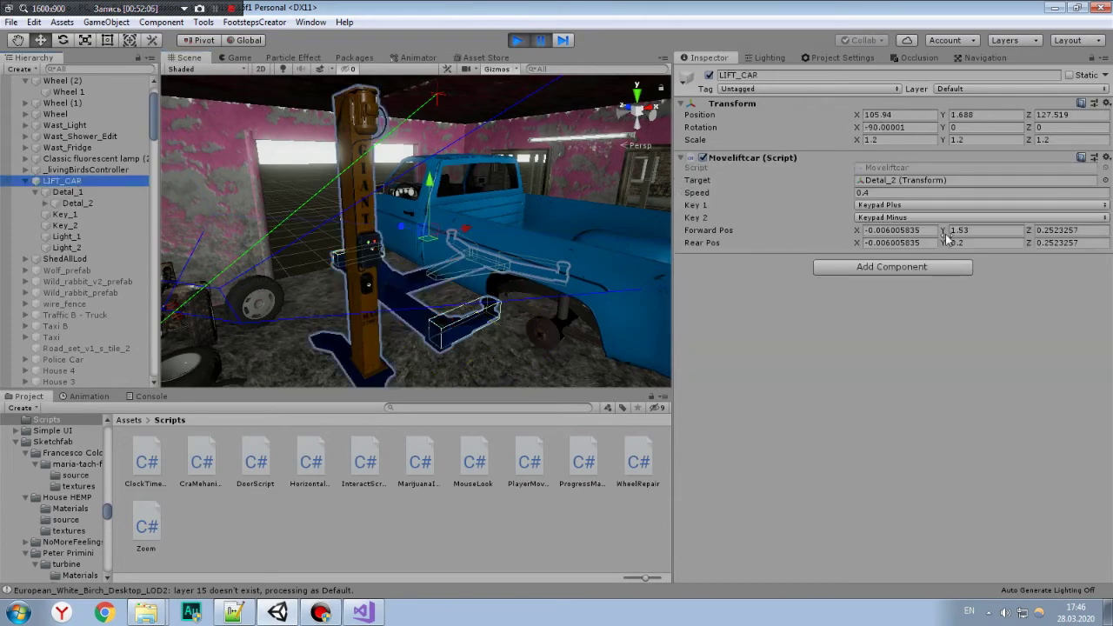
Review Moveliftcar's Forward Pos, Rear Pos (Y 0.2) and Speed values.
{"action": "left_click", "coordinate": [970, 231]}
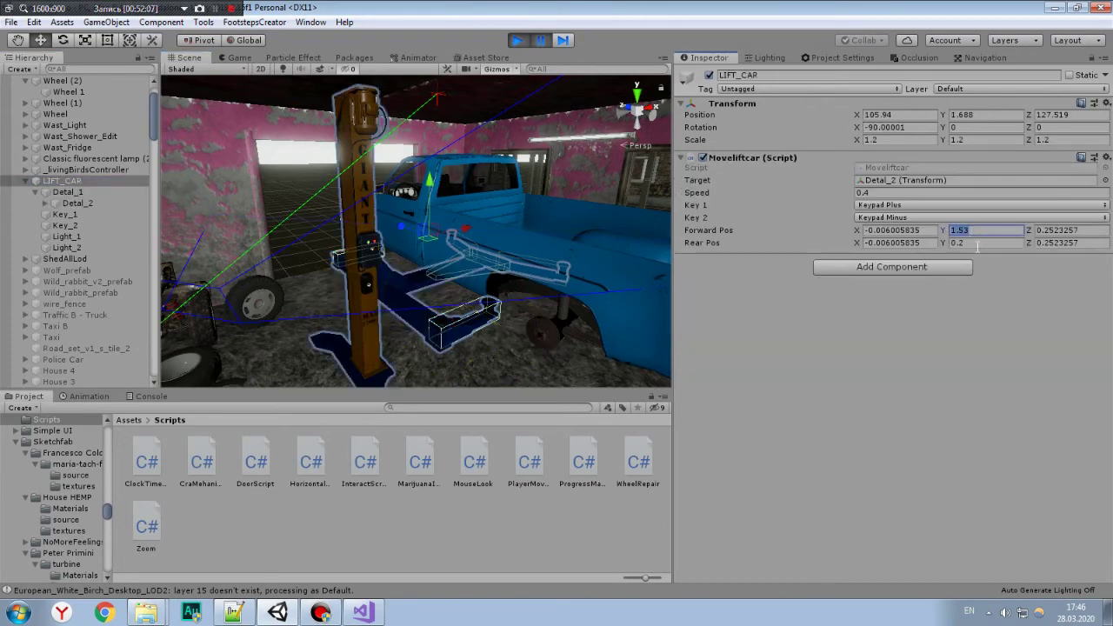
{"action": "left_click", "coordinate": [977, 243]}
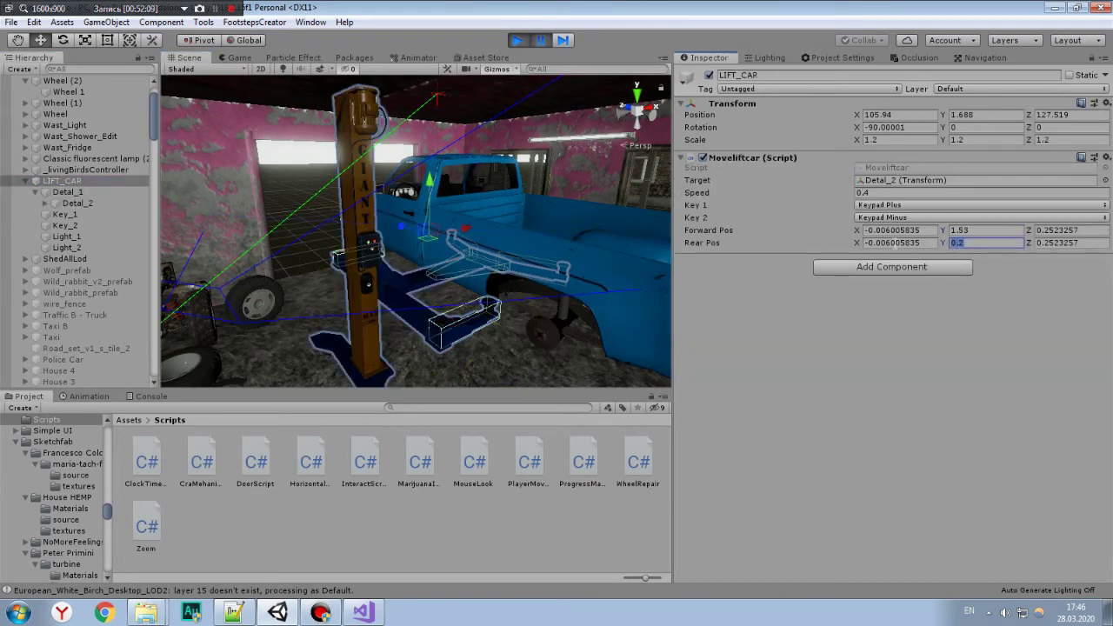
{"action": "left_click", "coordinate": [896, 230]}
{"action": "left_click", "coordinate": [896, 243]}
{"action": "left_click", "coordinate": [1070, 242]}
{"action": "left_click", "coordinate": [1057, 231]}
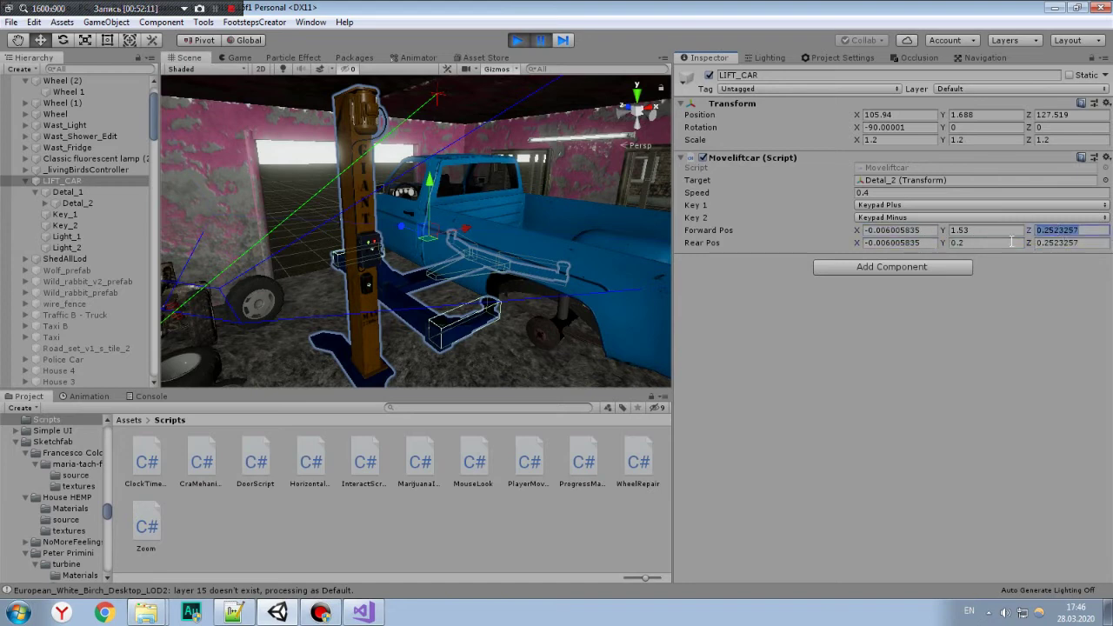
{"action": "left_click", "coordinate": [1009, 242]}
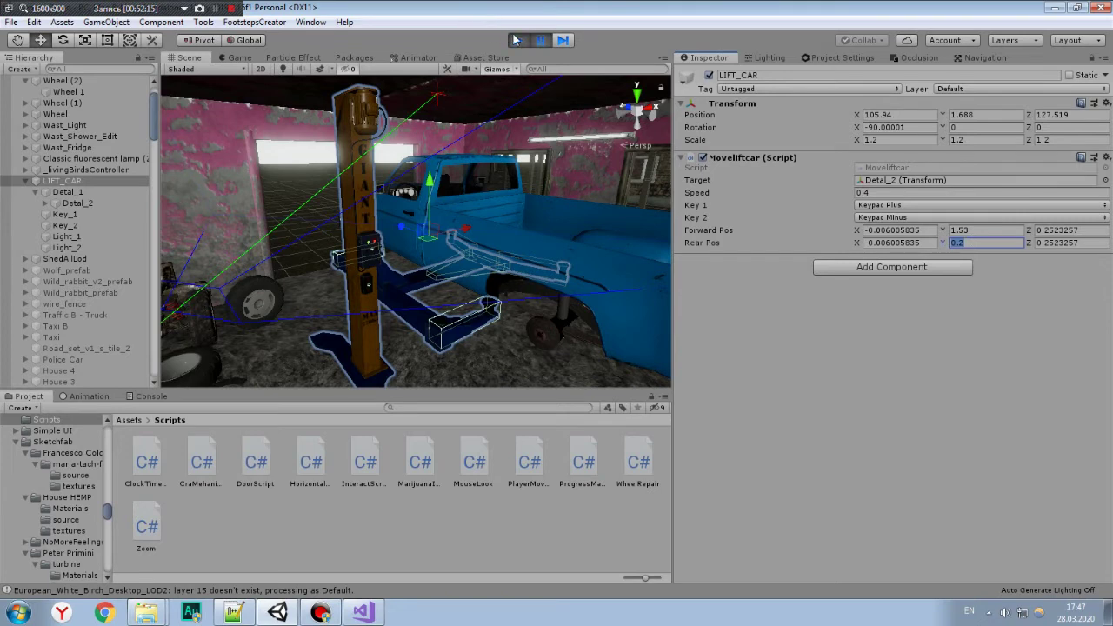
{"action": "left_click", "coordinate": [868, 192]}
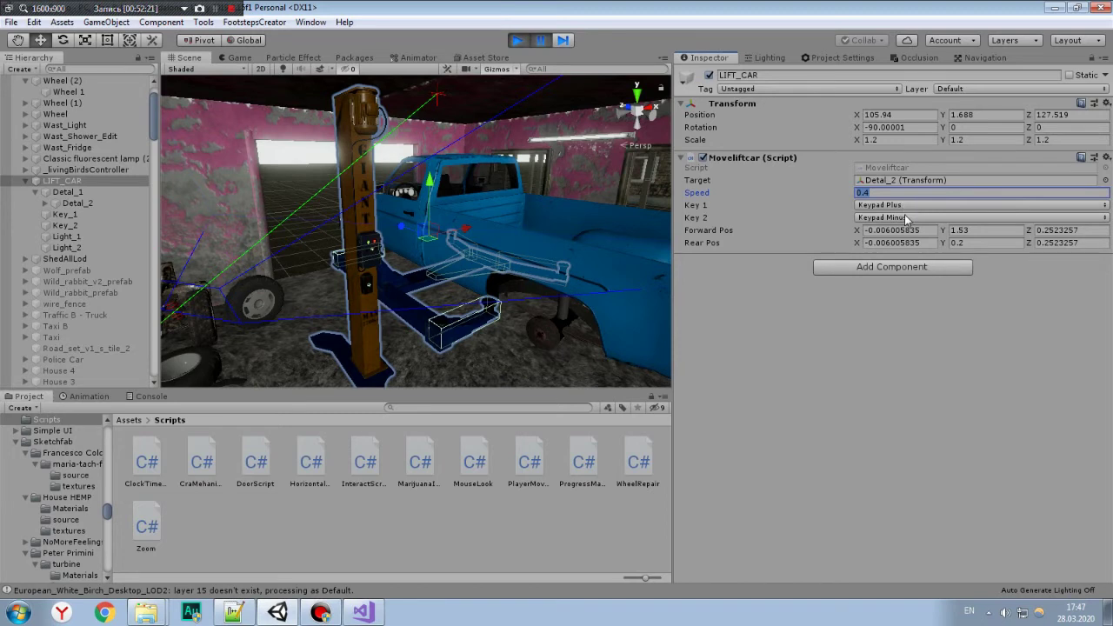
Set Moveliftcar's Key 2 to Keypad 9 and start the playtest.
{"action": "left_click", "coordinate": [906, 217]}
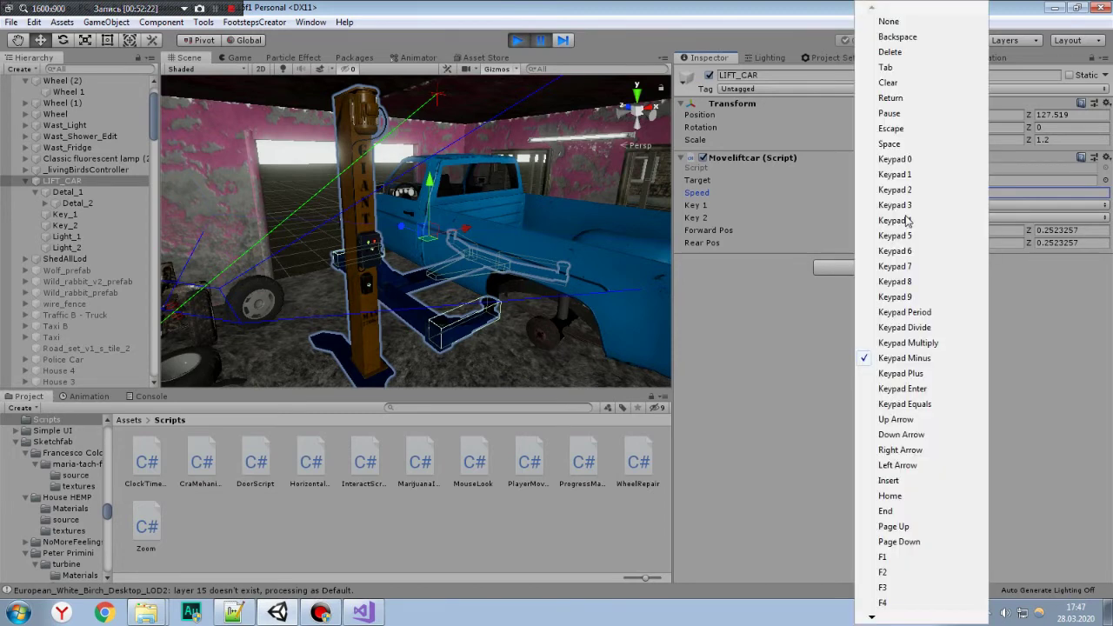
{"action": "left_click", "coordinate": [914, 301]}
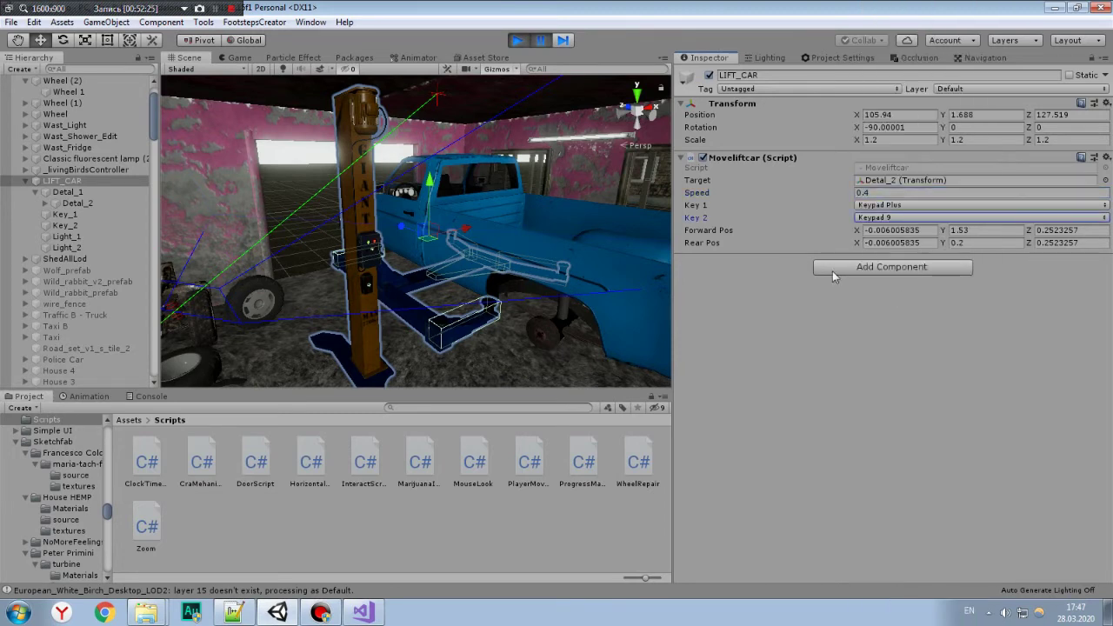
{"action": "left_click", "coordinate": [516, 39]}
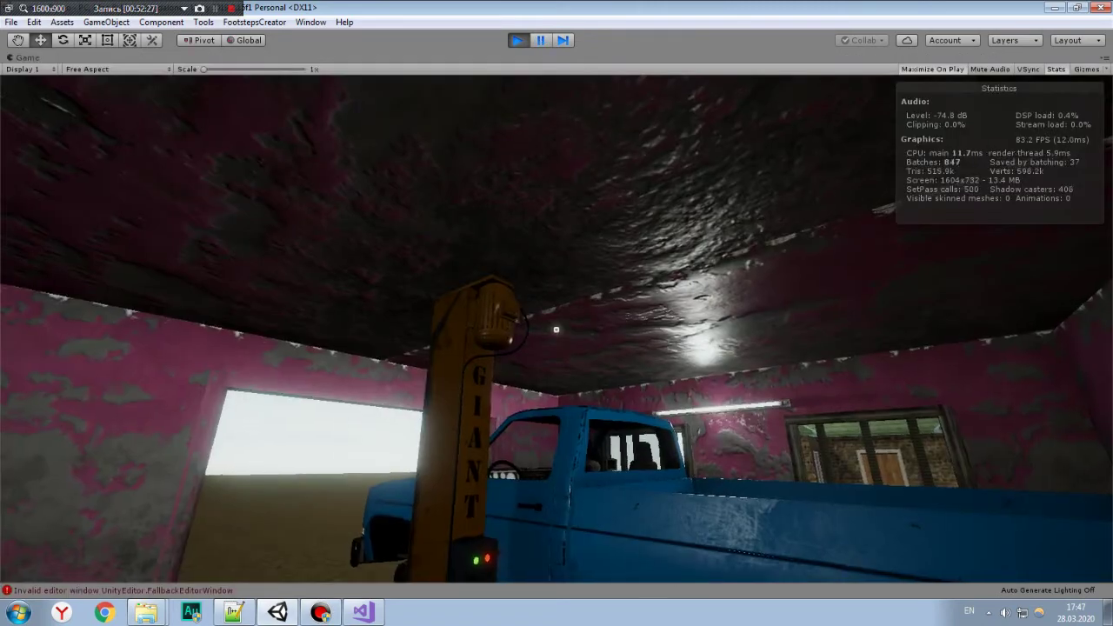
Walk to the lift post, lower the truck with Keypad 9, and pick up the loose wheel.
{"action": "key", "text": "a"}
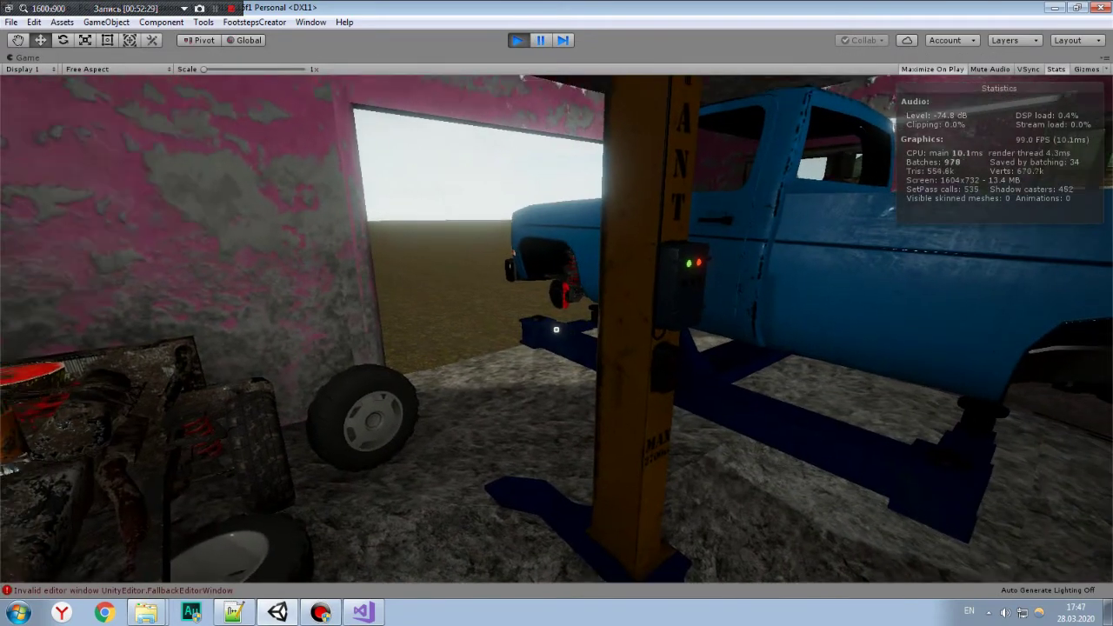
{"action": "key", "text": "KP_9"}
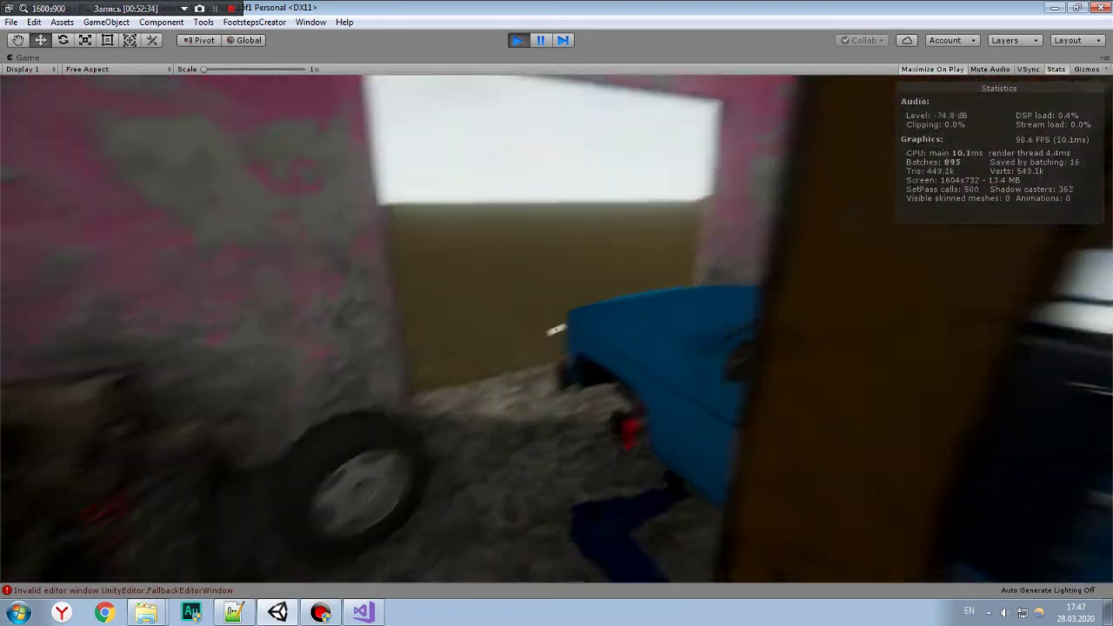
{"action": "mouse_move", "coordinate": [557, 331]}
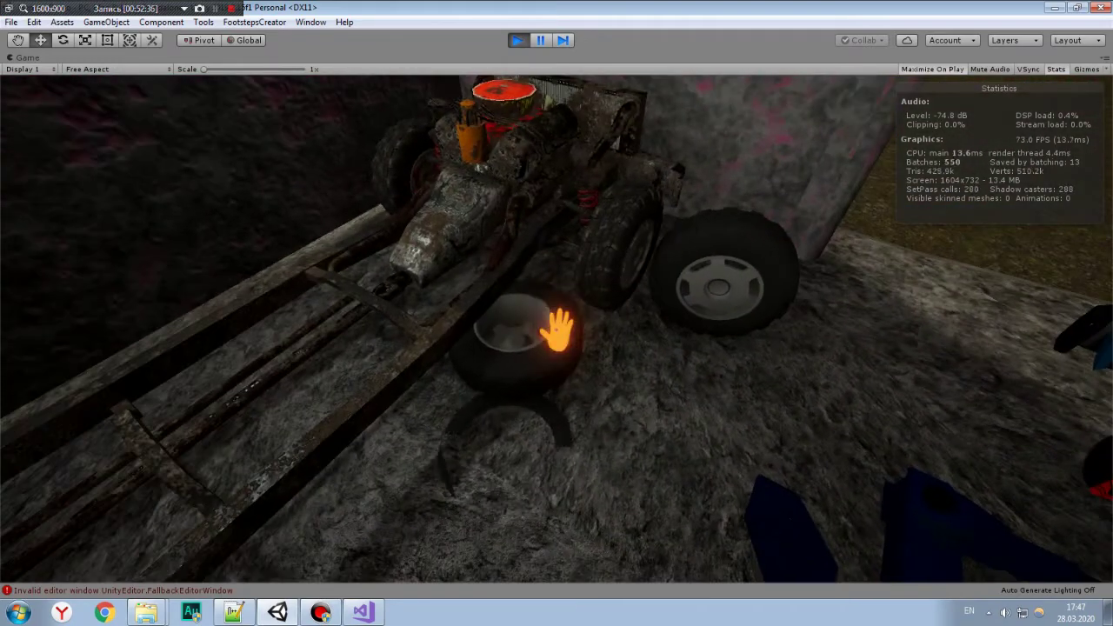
{"action": "left_click", "coordinate": [557, 331]}
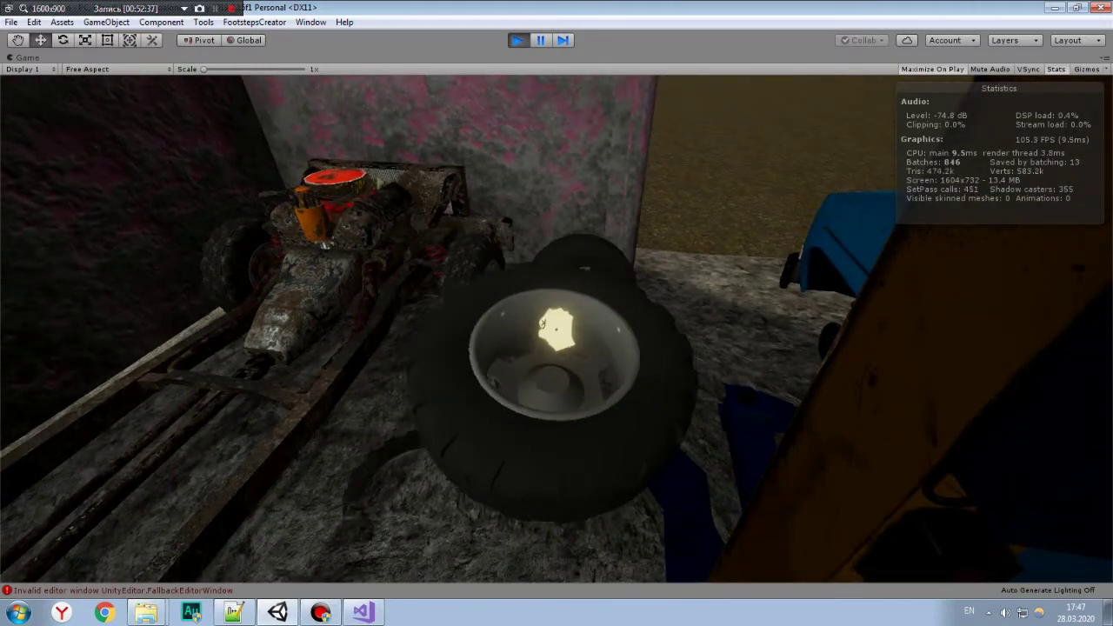
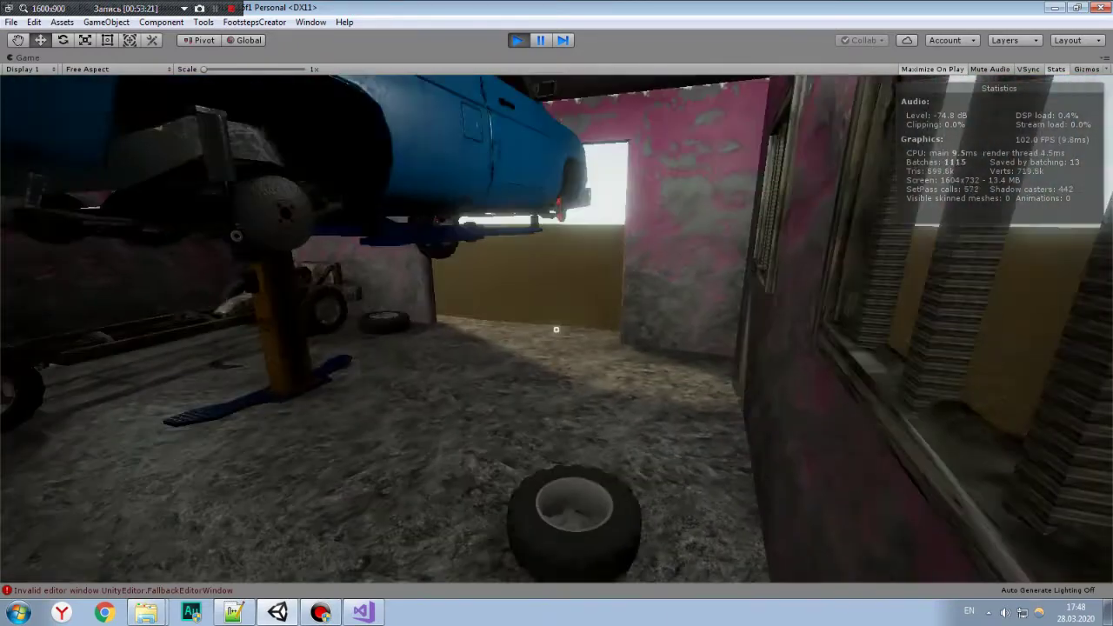
Drop the held tire and pick up the loose tire from the garage floor.
{"action": "mouse_move", "coordinate": [556, 330]}
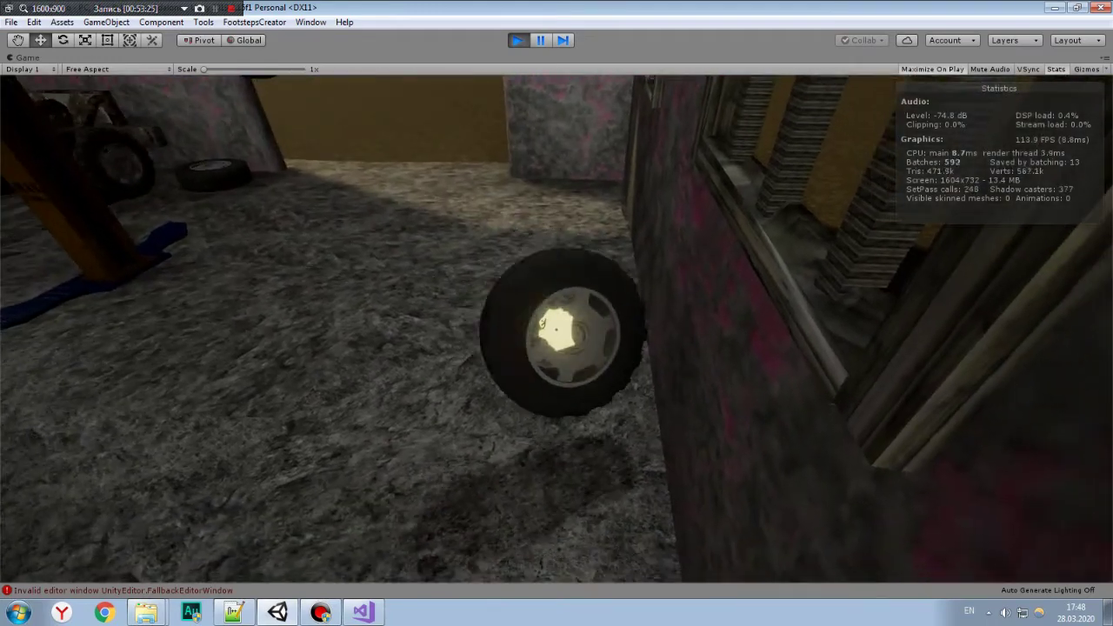
{"action": "left_click", "coordinate": [557, 330]}
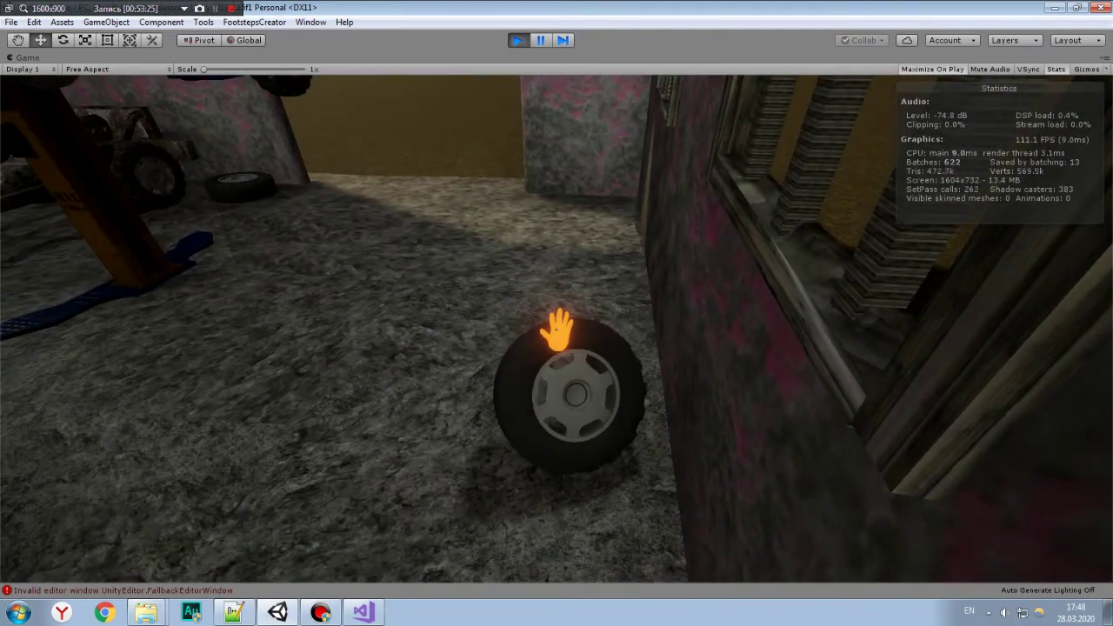
{"action": "key", "text": "w"}
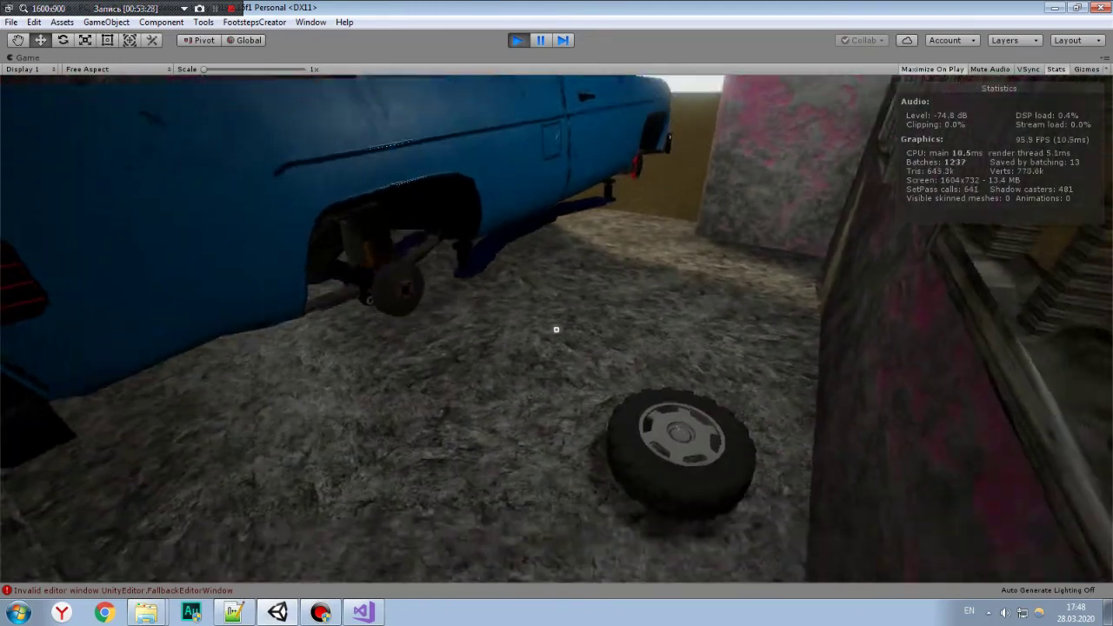
{"action": "mouse_move", "coordinate": [556, 329]}
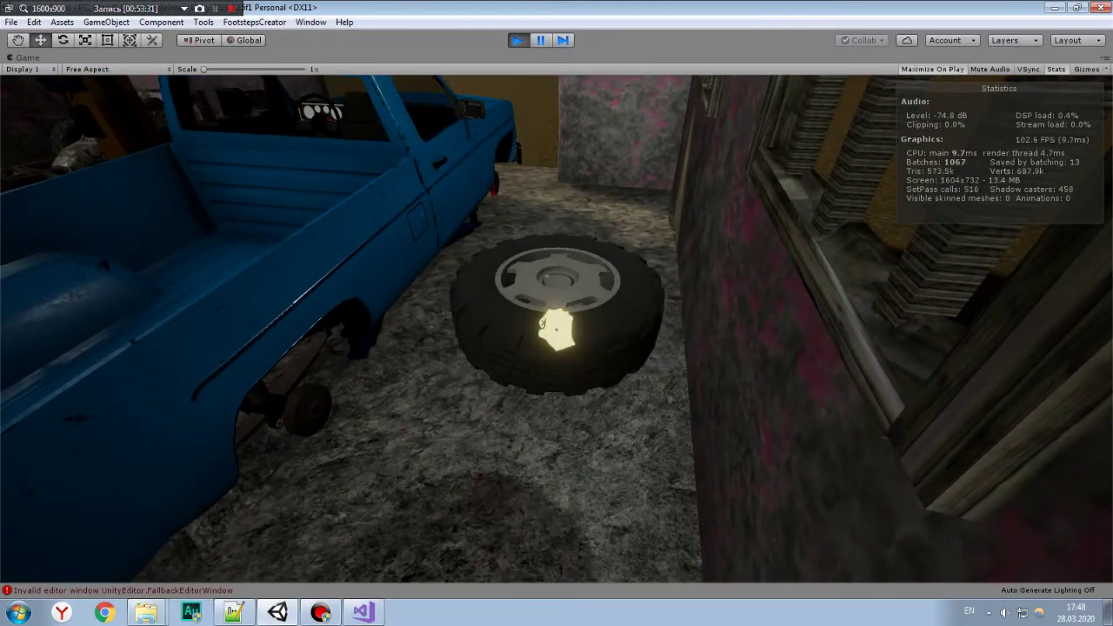
{"action": "left_click", "coordinate": [557, 330]}
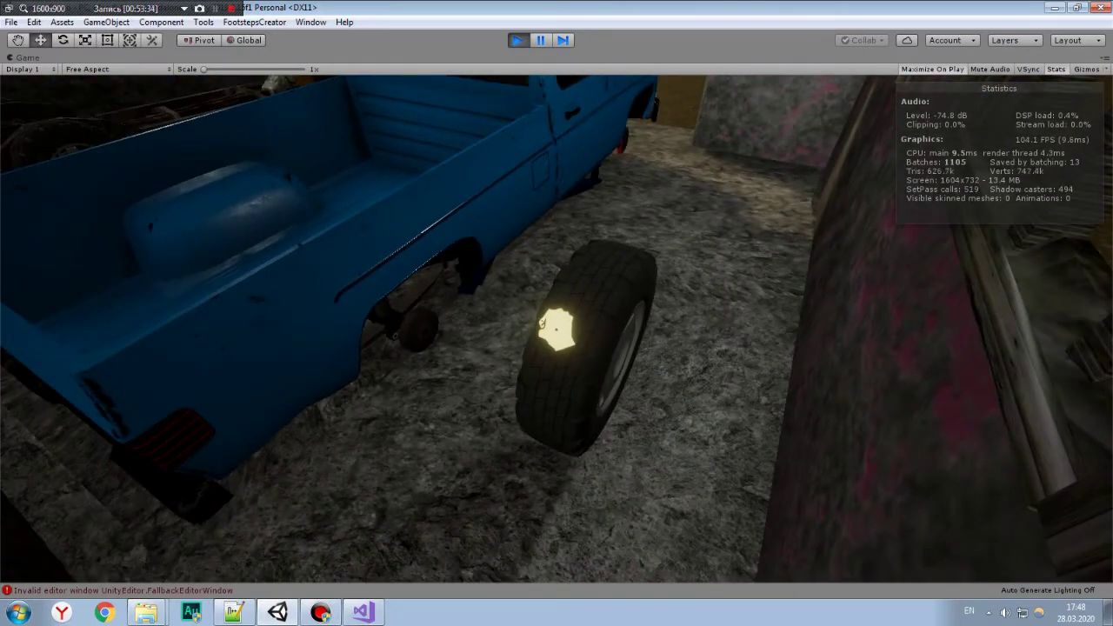
Carry the tire along the raised pickup's side, front, bed and rear.
{"action": "key", "text": "w"}
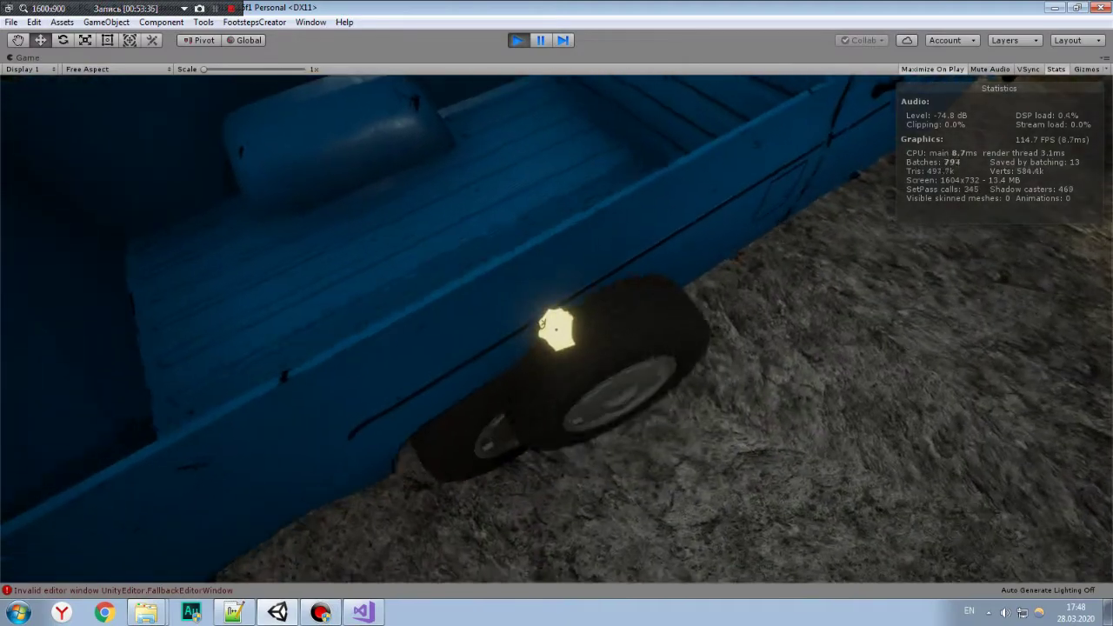
{"action": "key", "text": "s"}
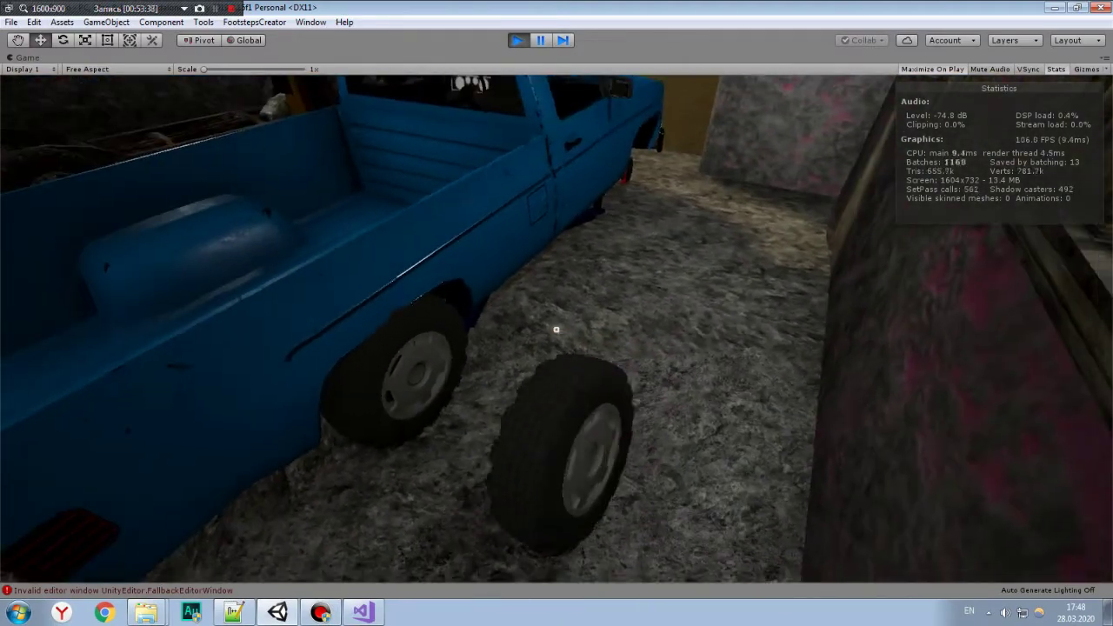
{"action": "key", "text": "s"}
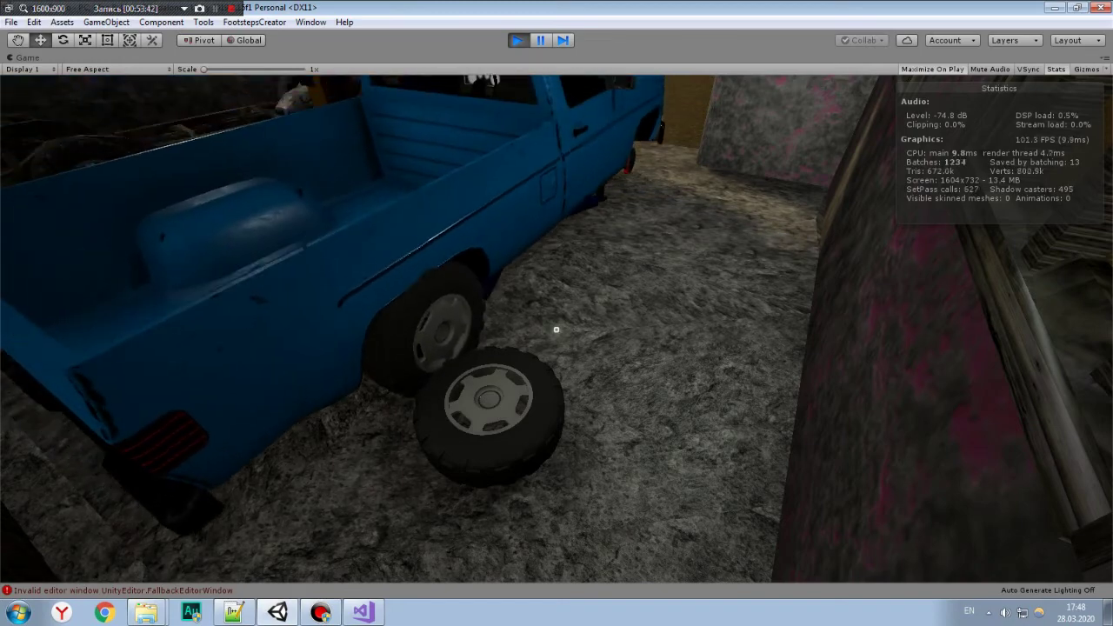
{"action": "key", "text": "d"}
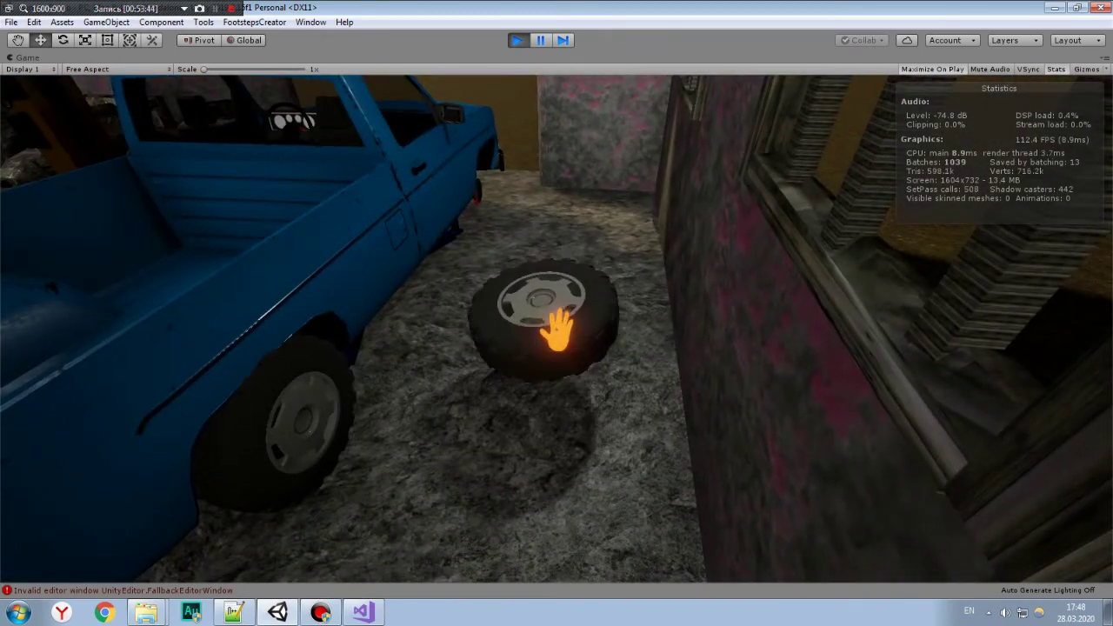
{"action": "key", "text": "w"}
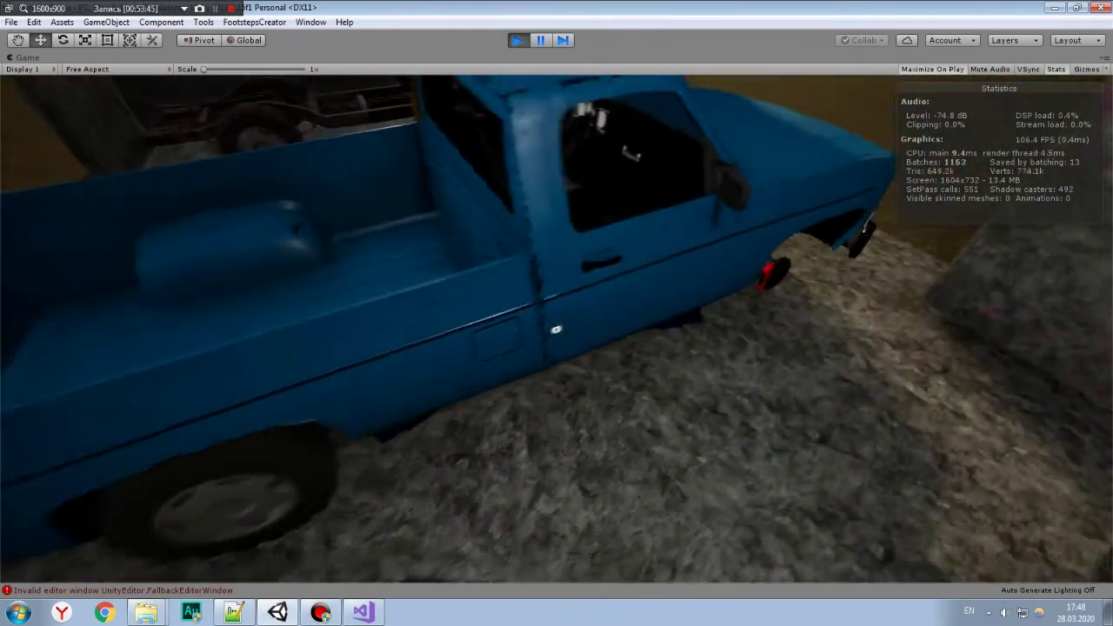
{"action": "key", "text": "s"}
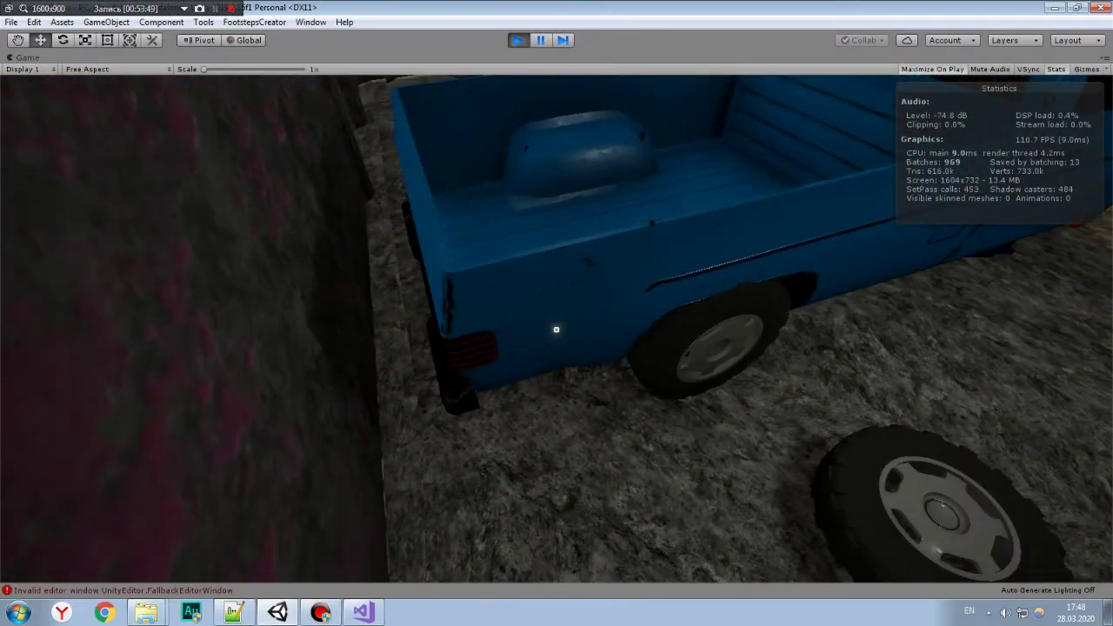
{"action": "key", "text": "s"}
{"action": "key", "text": "w"}
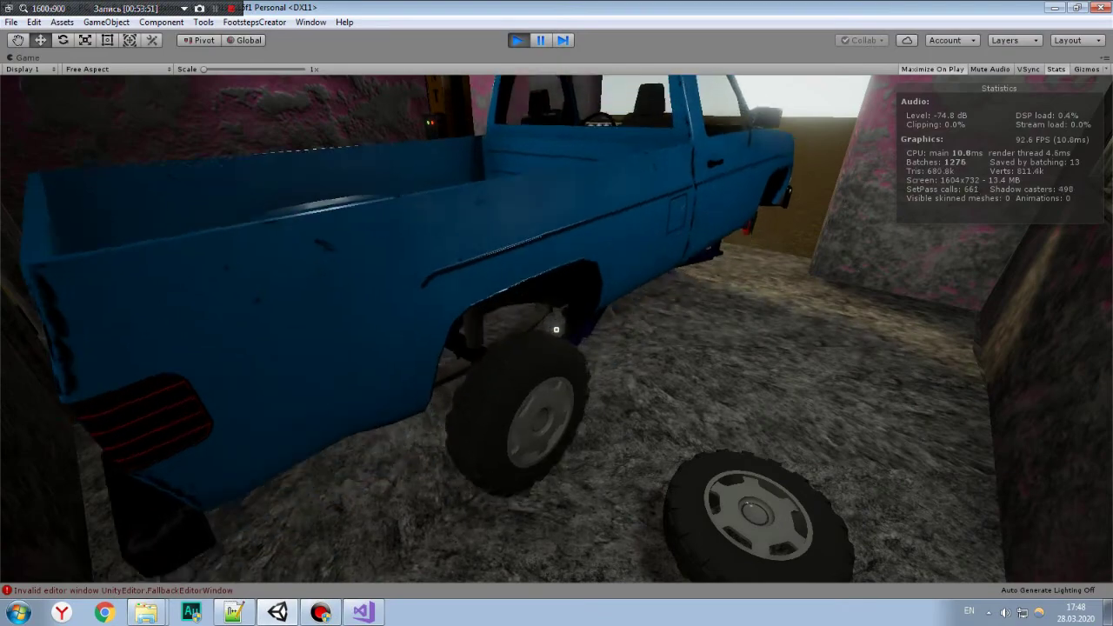
Circle the truck's front wheel and chassis, then step out of the garage.
{"action": "key", "text": "s"}
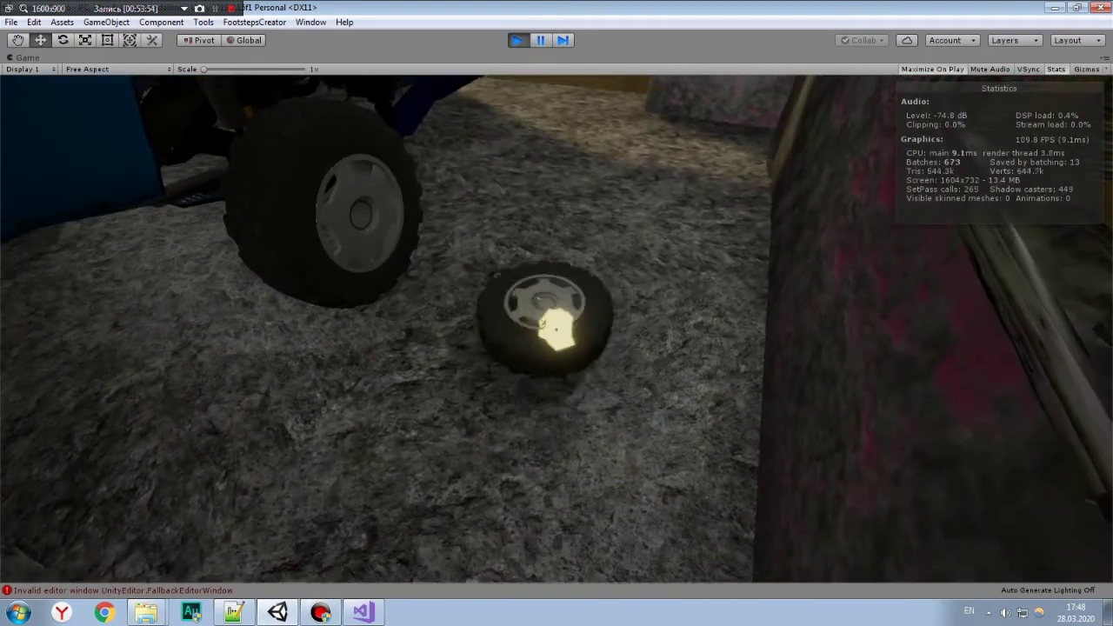
{"action": "key", "text": "s"}
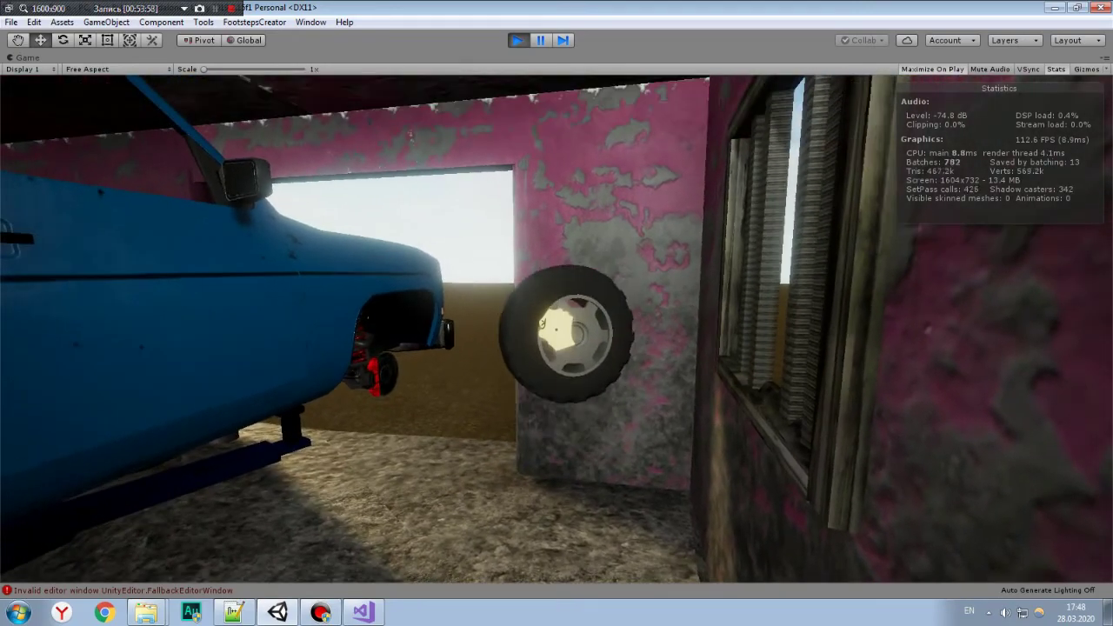
{"action": "key", "text": "w"}
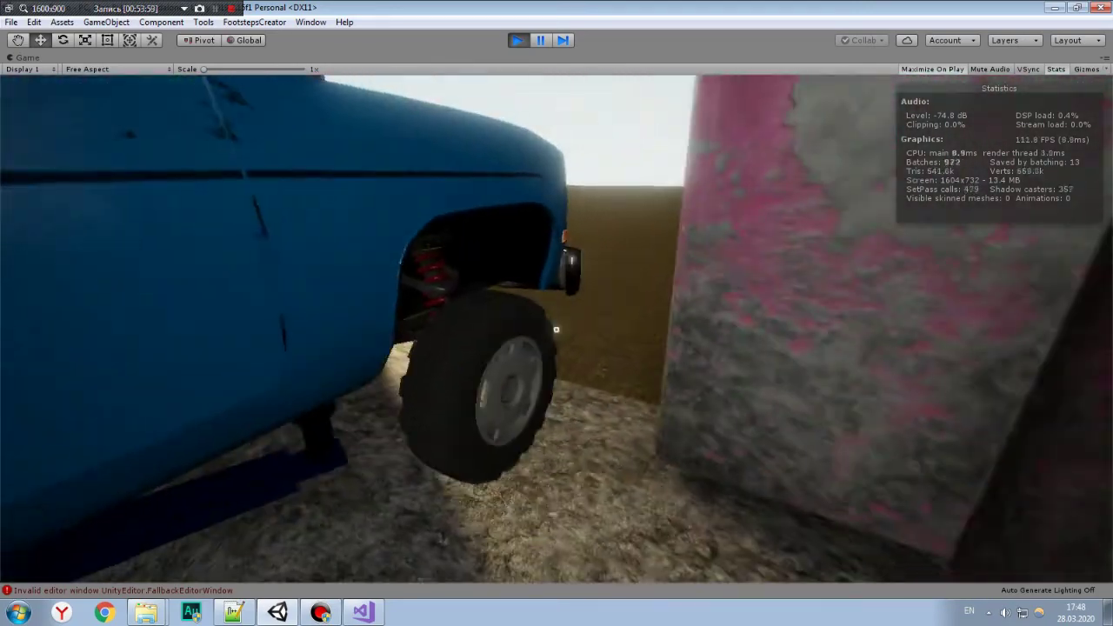
{"action": "key", "text": "s"}
{"action": "key", "text": "w"}
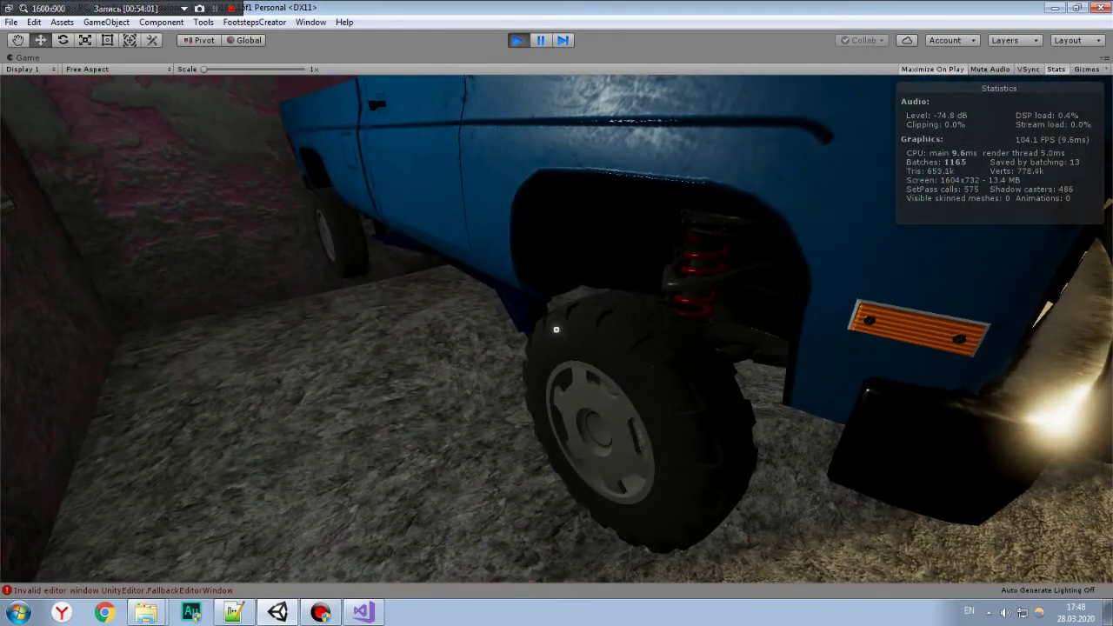
{"action": "key", "text": "s"}
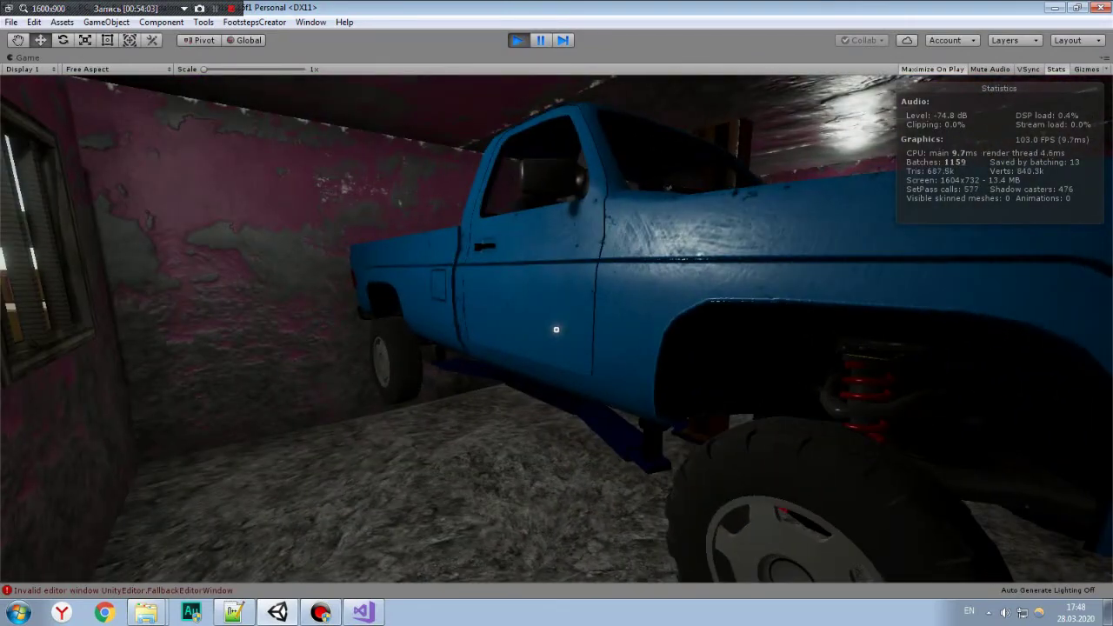
{"action": "key", "text": "s"}
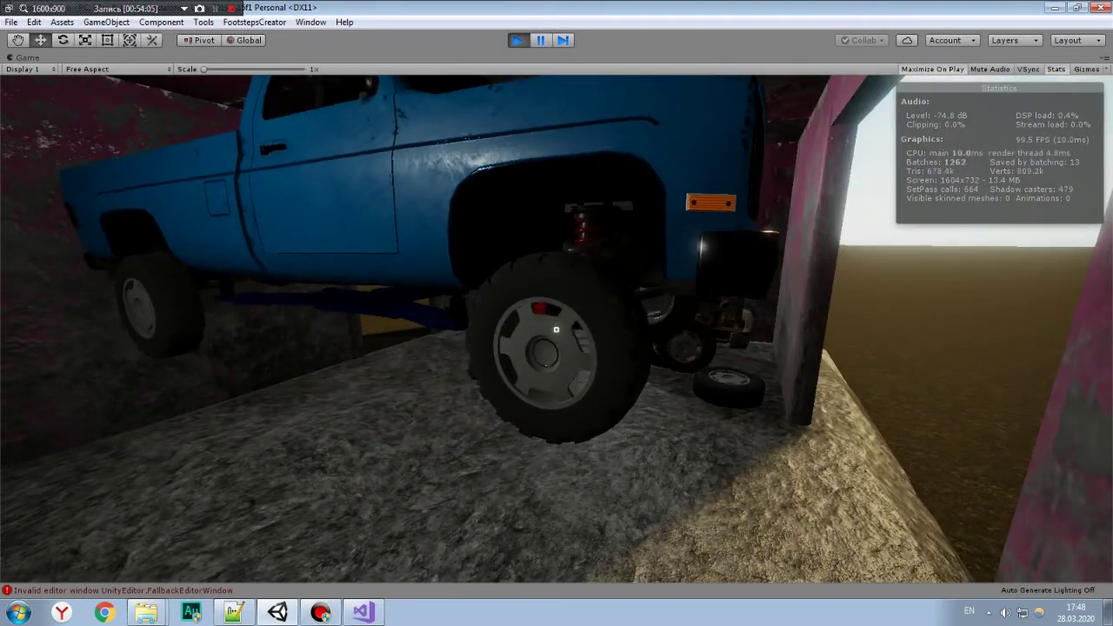
{"action": "key", "text": "w"}
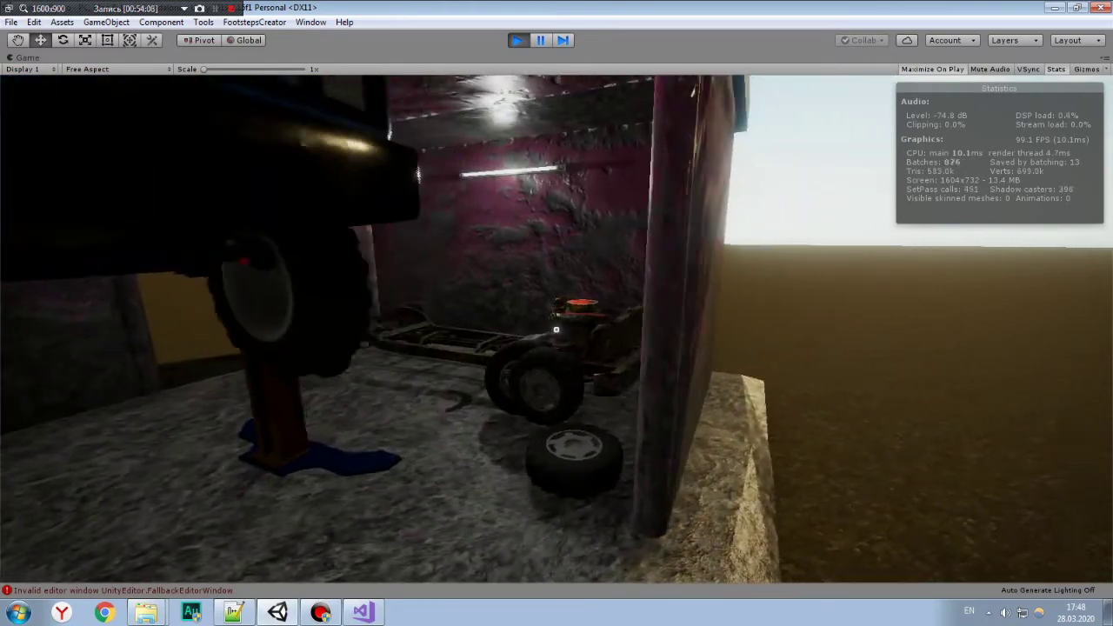
{"action": "key", "text": "s"}
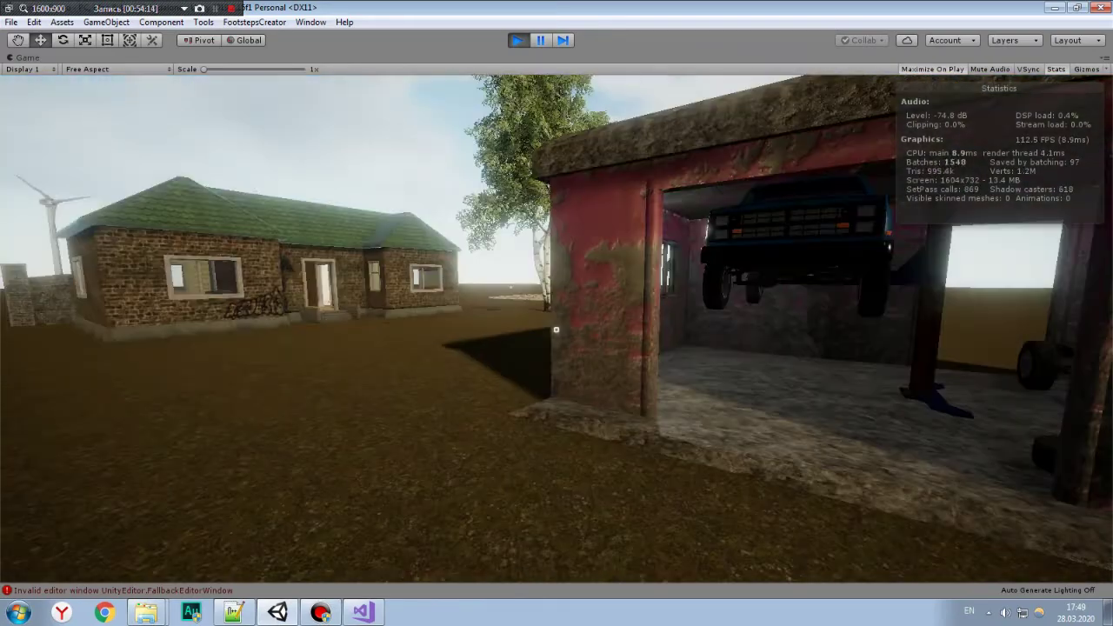
Walk into the red garage and take the pickup's driver seat, showing gear 1 and zero velocity.
{"action": "key", "text": "a"}
{"action": "key", "text": "a"}
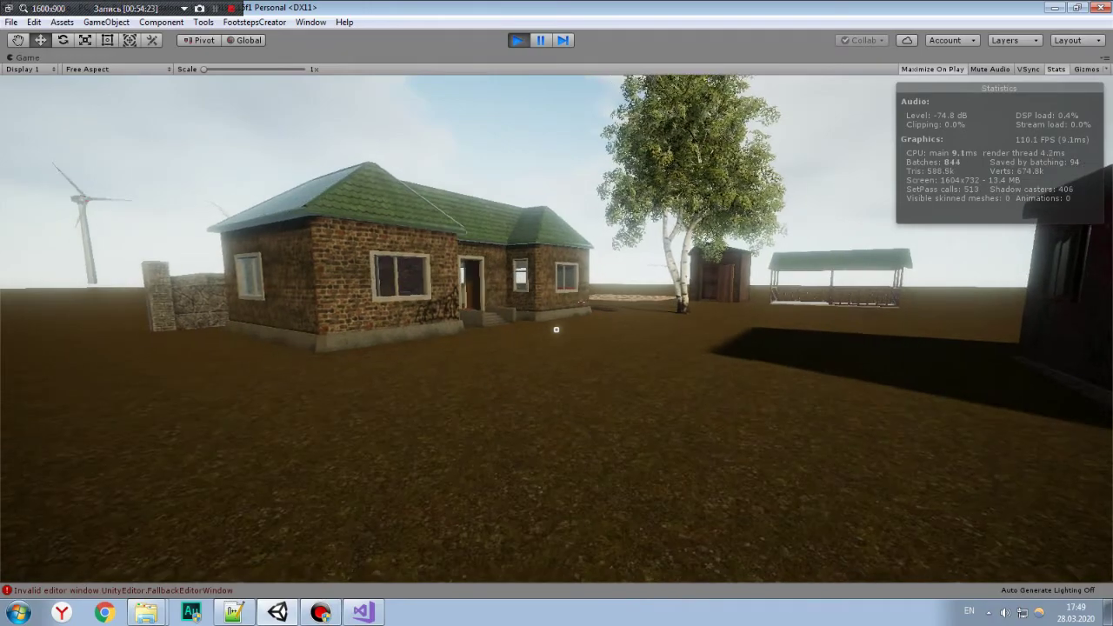
{"action": "key", "text": "w"}
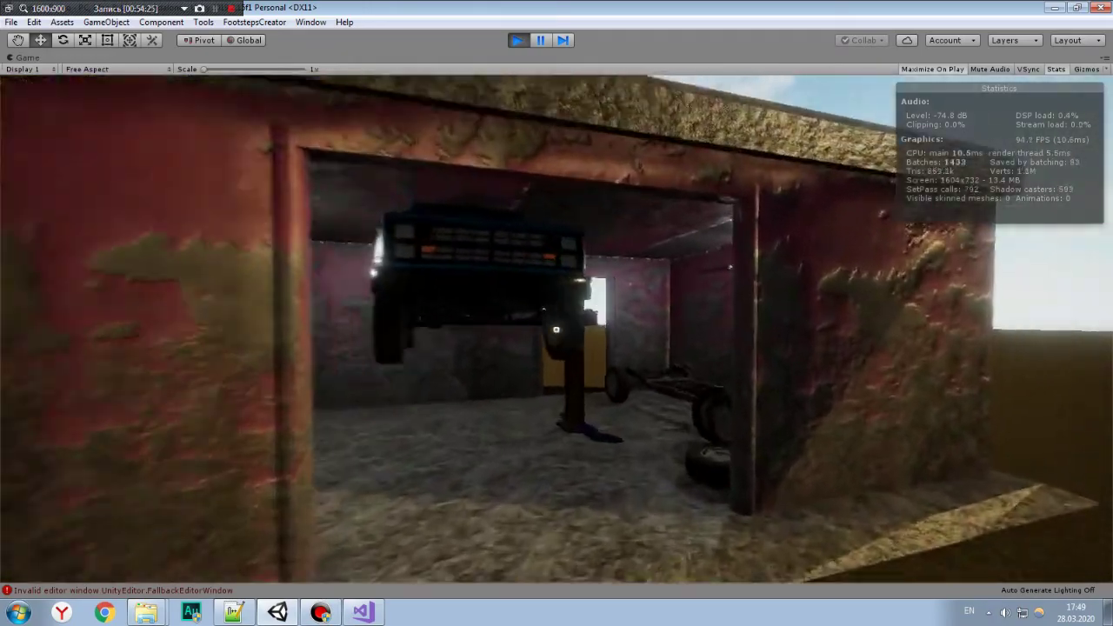
{"action": "key", "text": "w"}
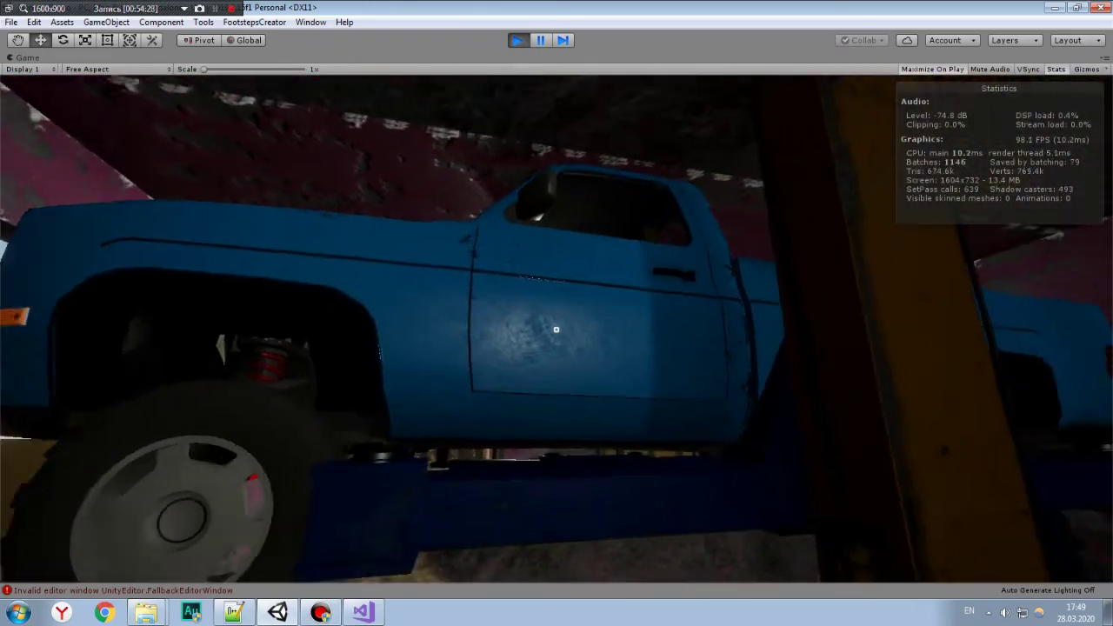
{"action": "key", "text": "e"}
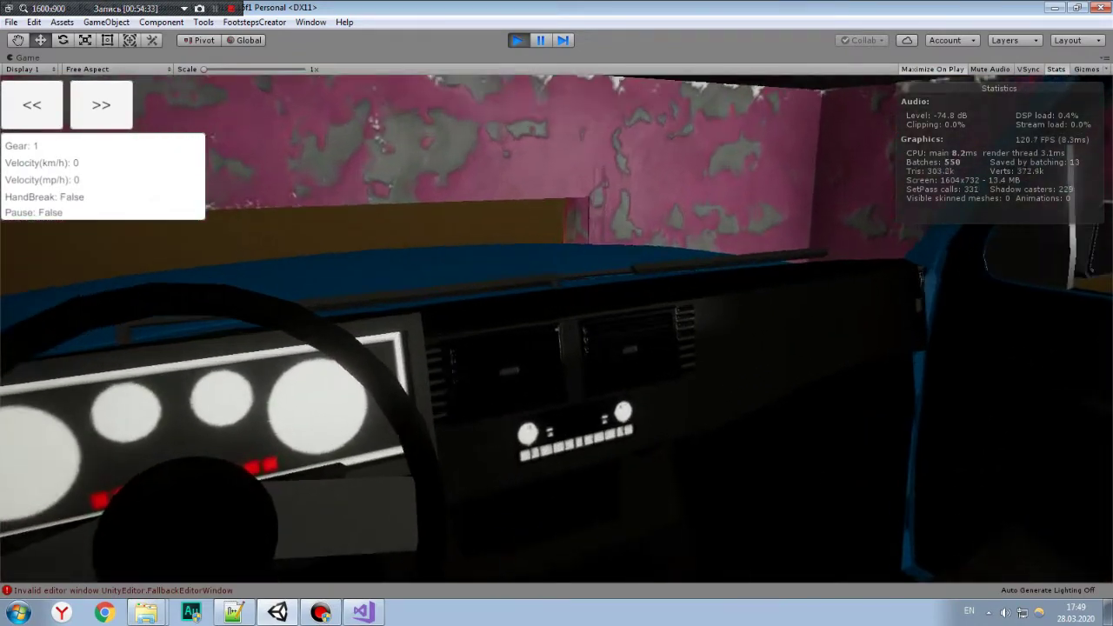
Toggle between the outdoor and in-car camera views, then leave the pickup on foot.
{"action": "mouse_move", "coordinate": [557, 330]}
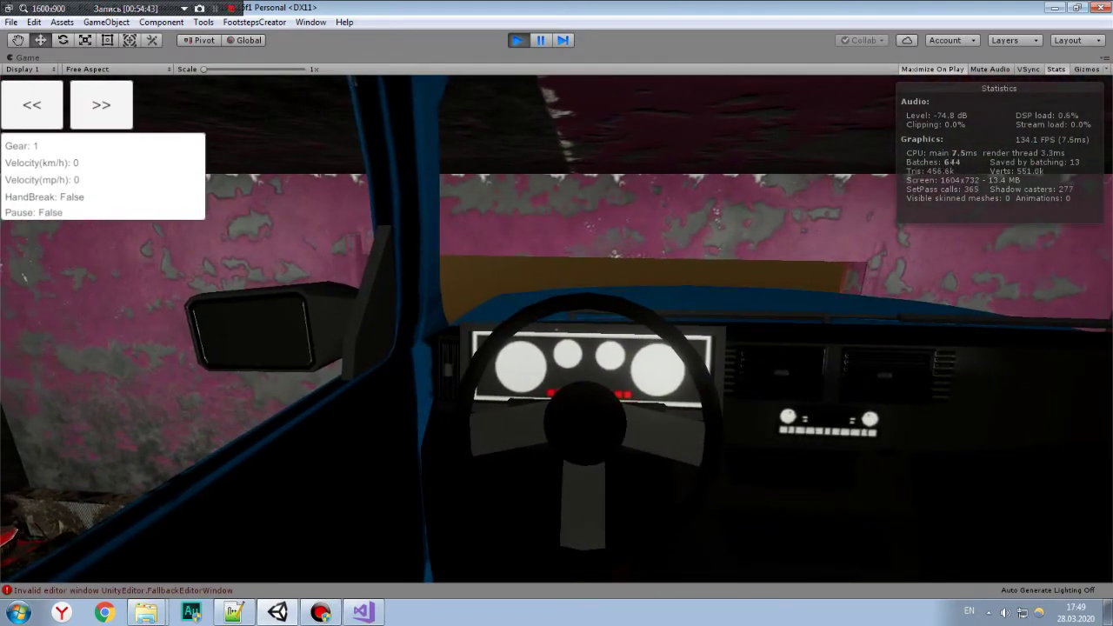
{"action": "key", "text": "f"}
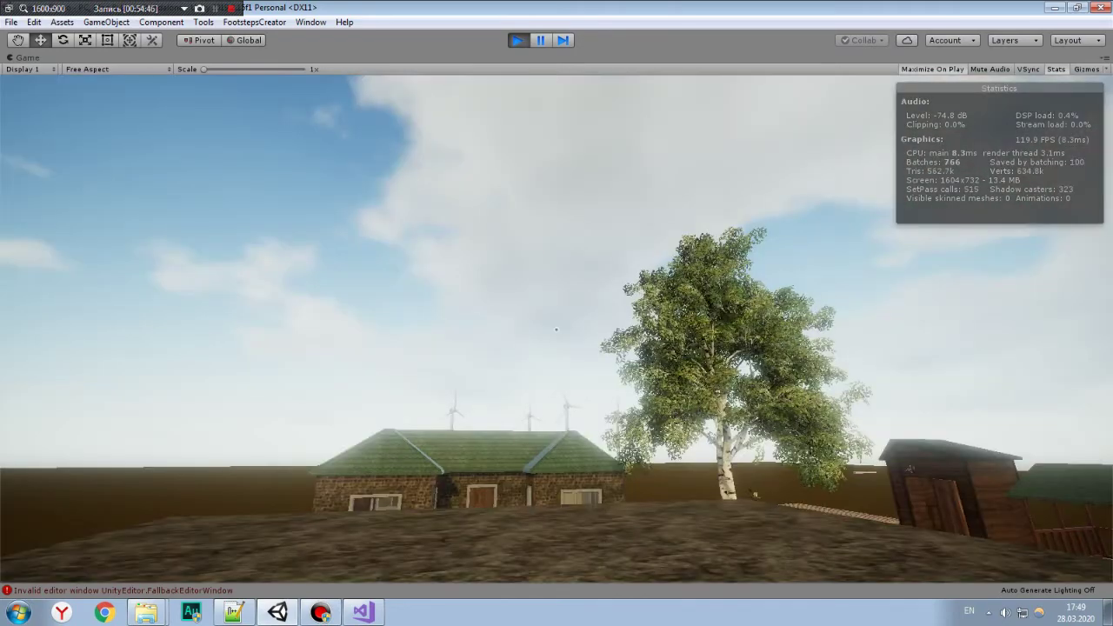
{"action": "key", "text": "f"}
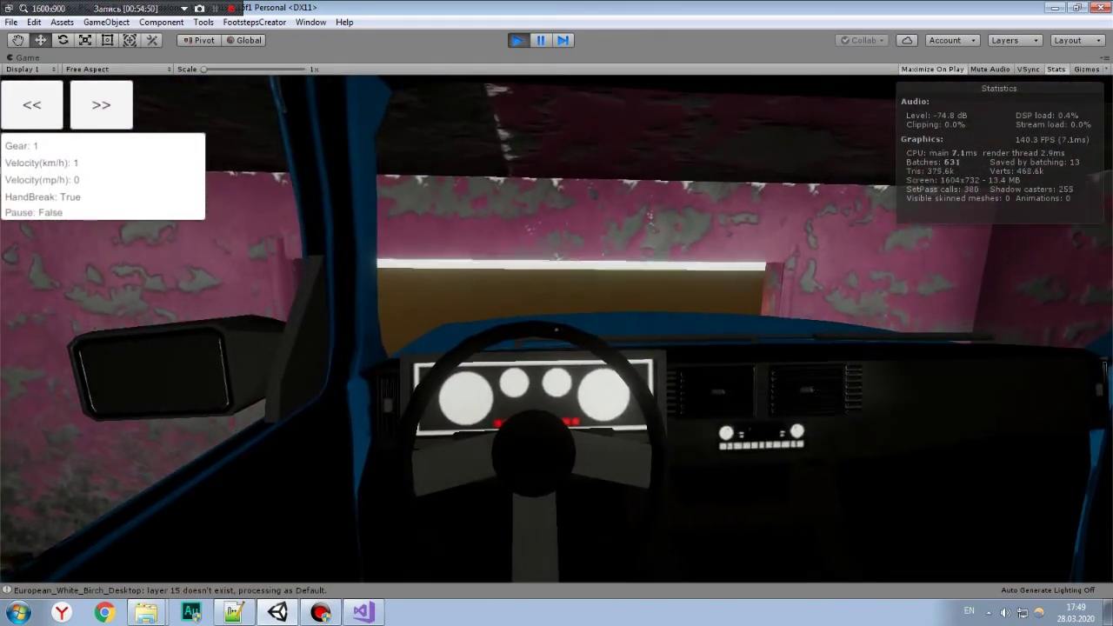
{"action": "key", "text": "f"}
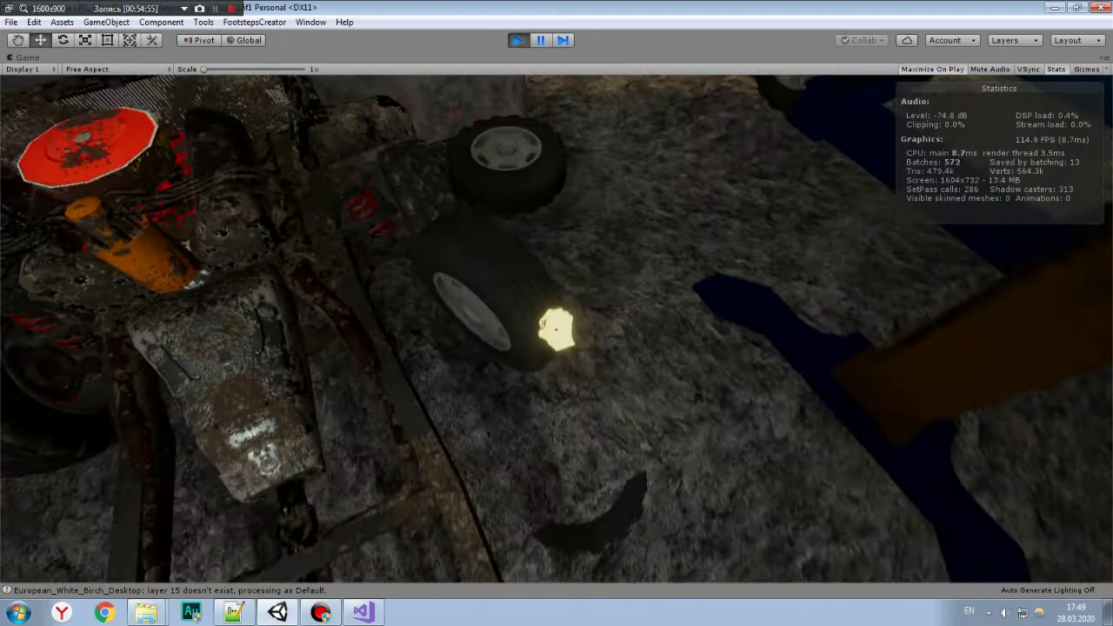
{"action": "left_click", "coordinate": [557, 330]}
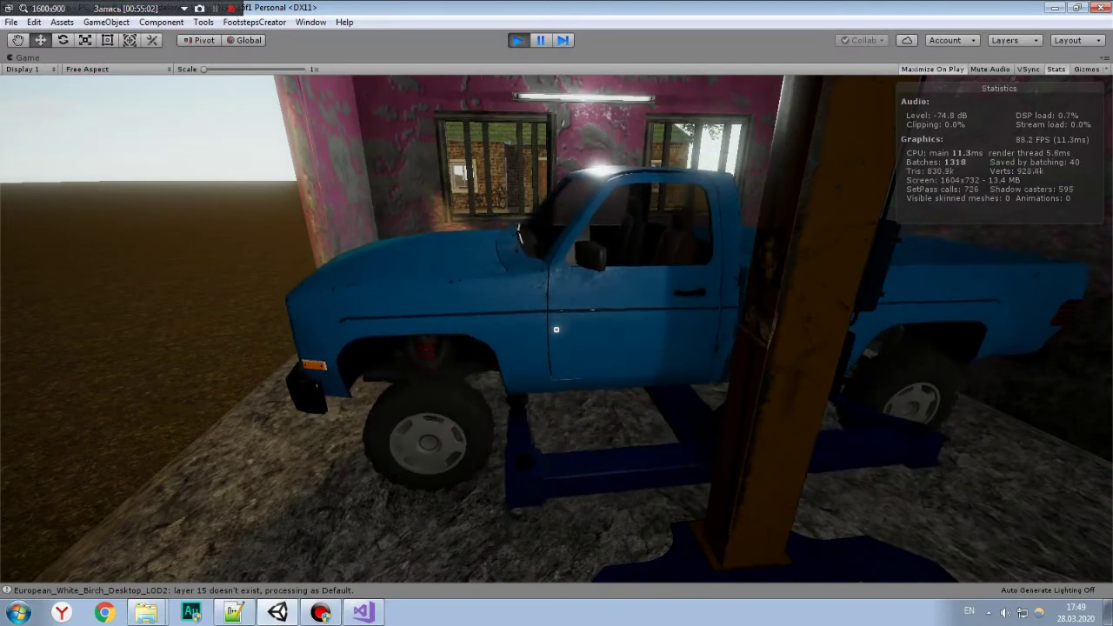
Re-enter the blue pickup and drive it out of the garage into the yard.
{"action": "key", "text": "e"}
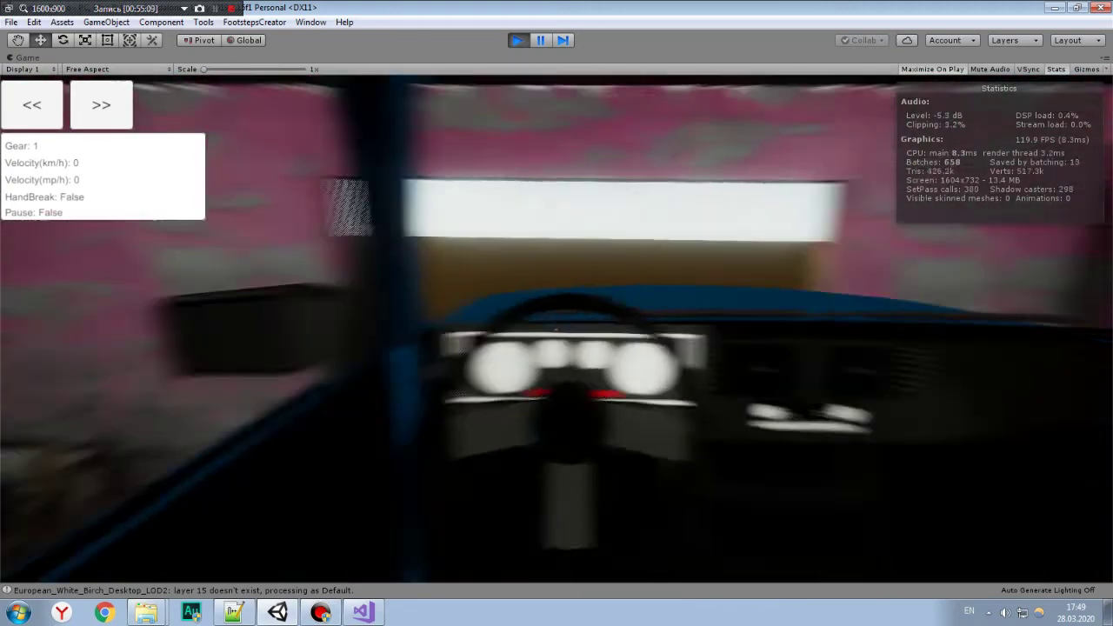
{"action": "key", "text": "e"}
{"action": "key", "text": "s"}
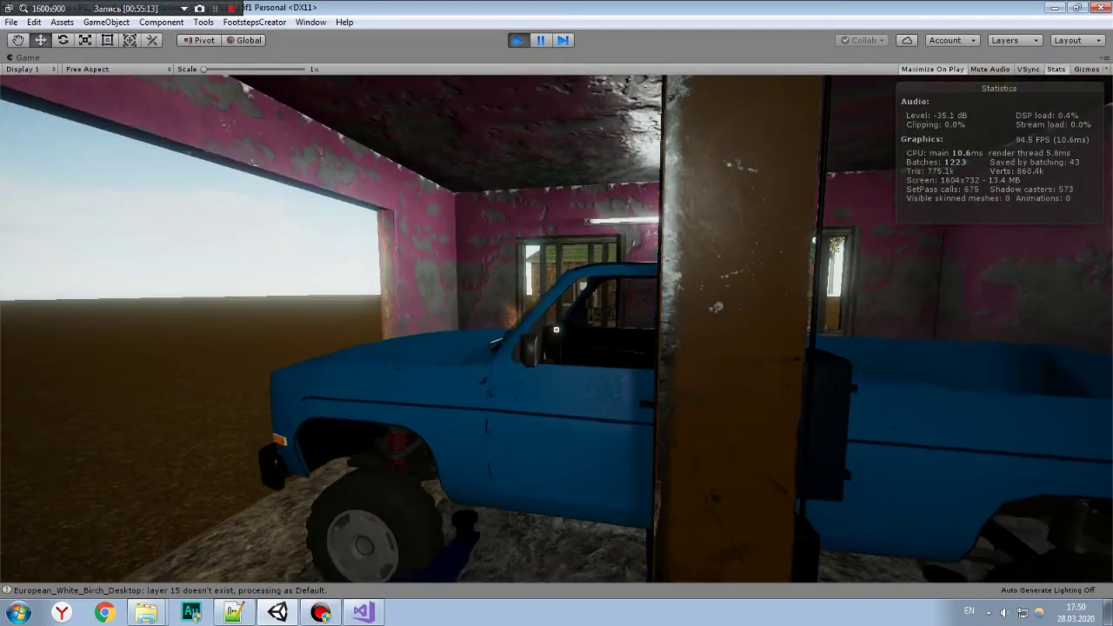
{"action": "key", "text": "e"}
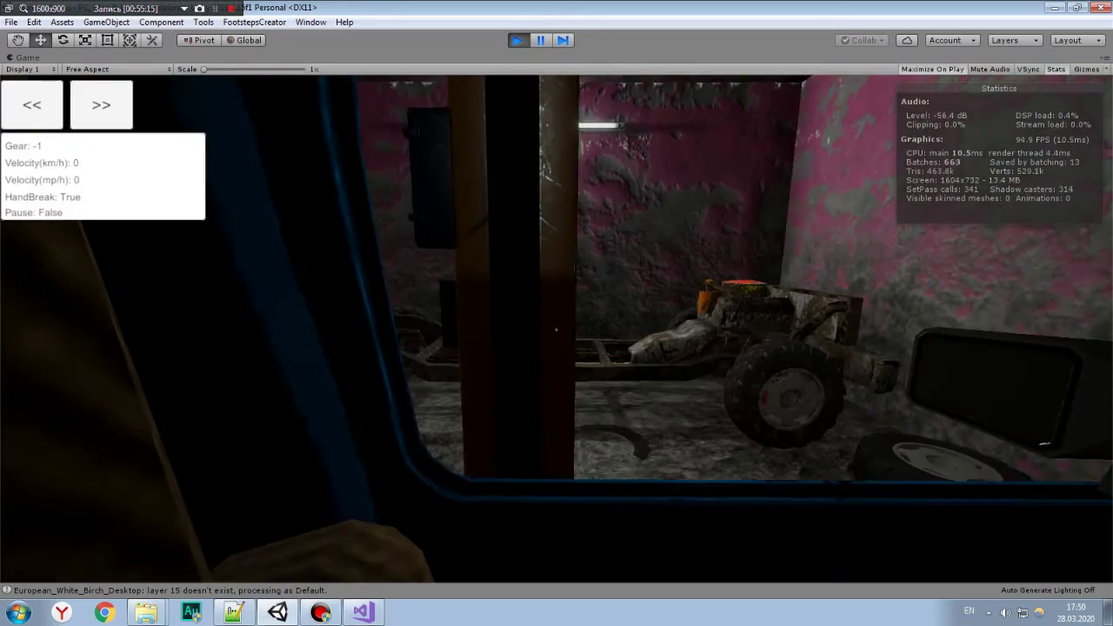
{"action": "key", "text": "w"}
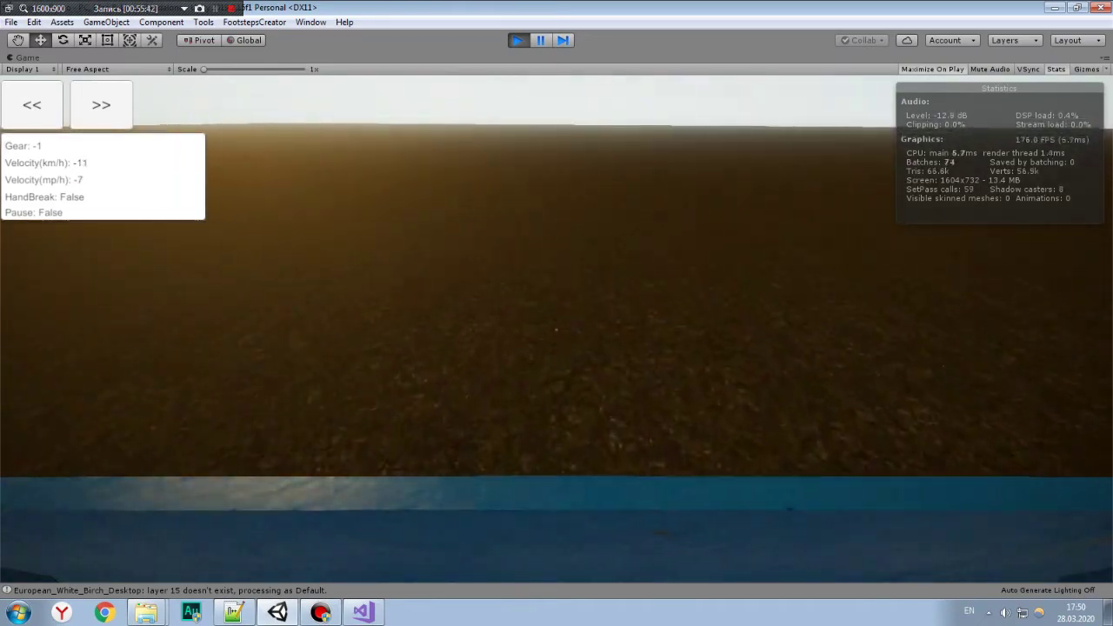
Shift into forward gear, drive toward the brick house and turn left back toward the garage.
{"action": "key", "text": "c"}
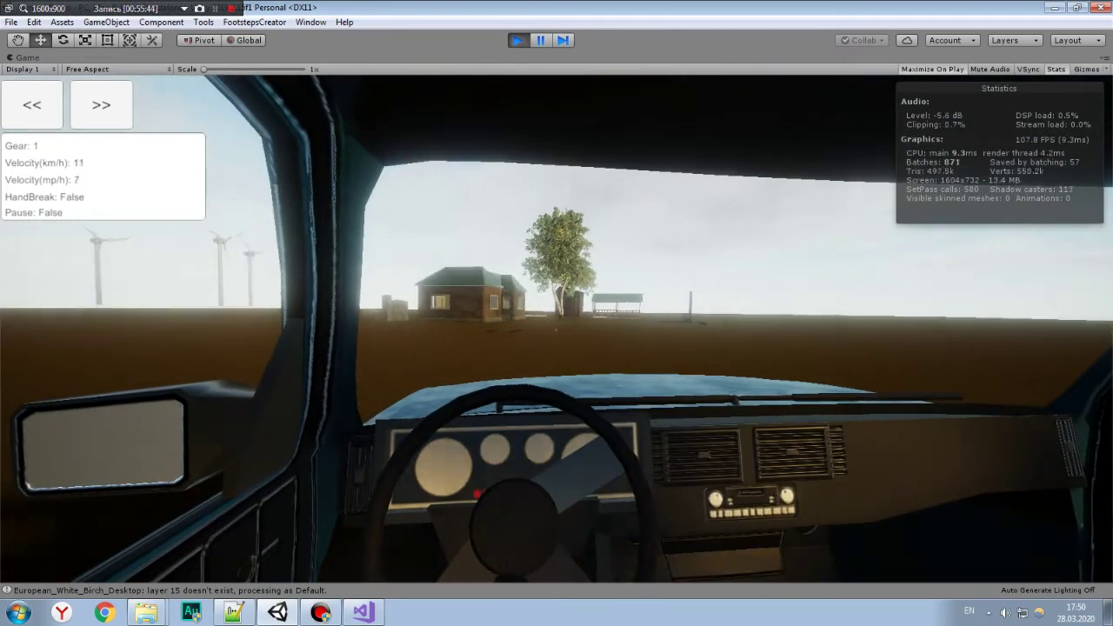
{"action": "key", "text": "w"}
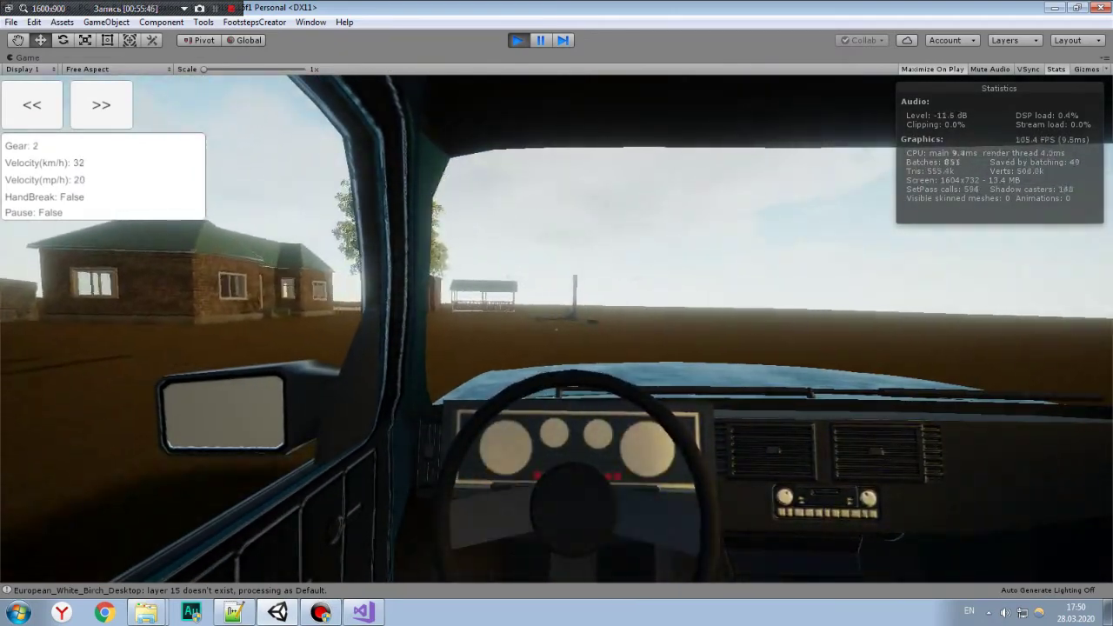
{"action": "key", "text": "a"}
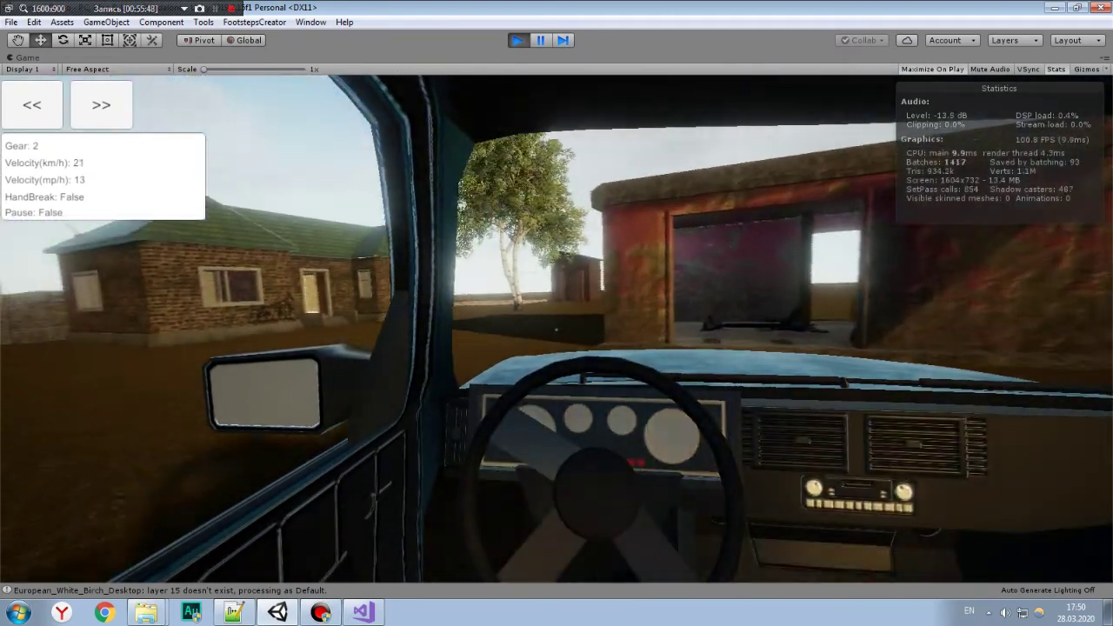
{"action": "key", "text": "a"}
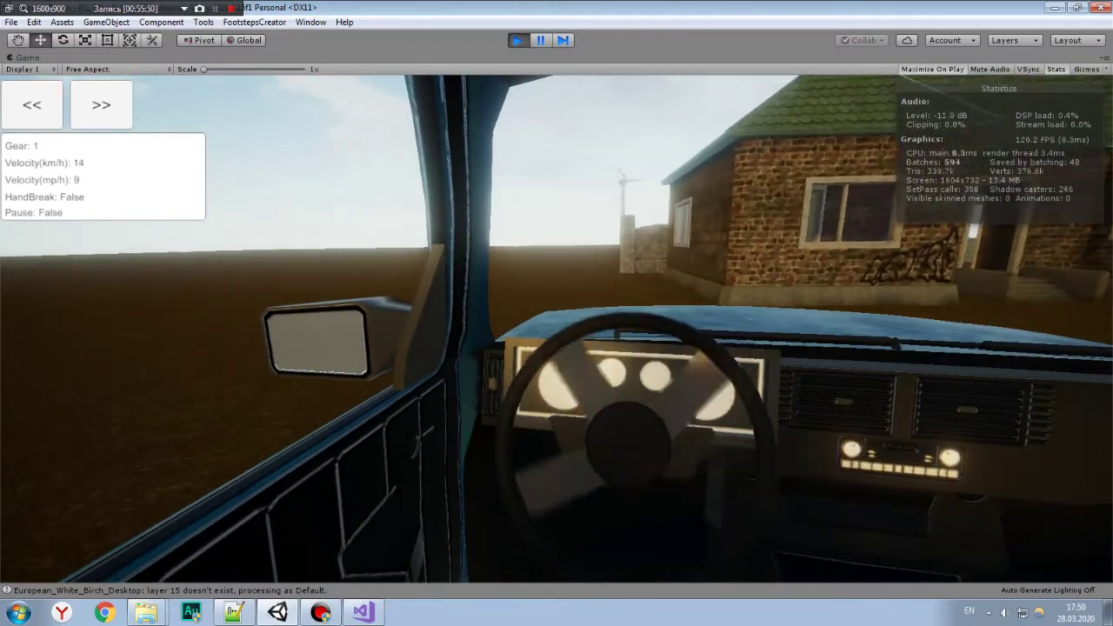
{"action": "key", "text": "w"}
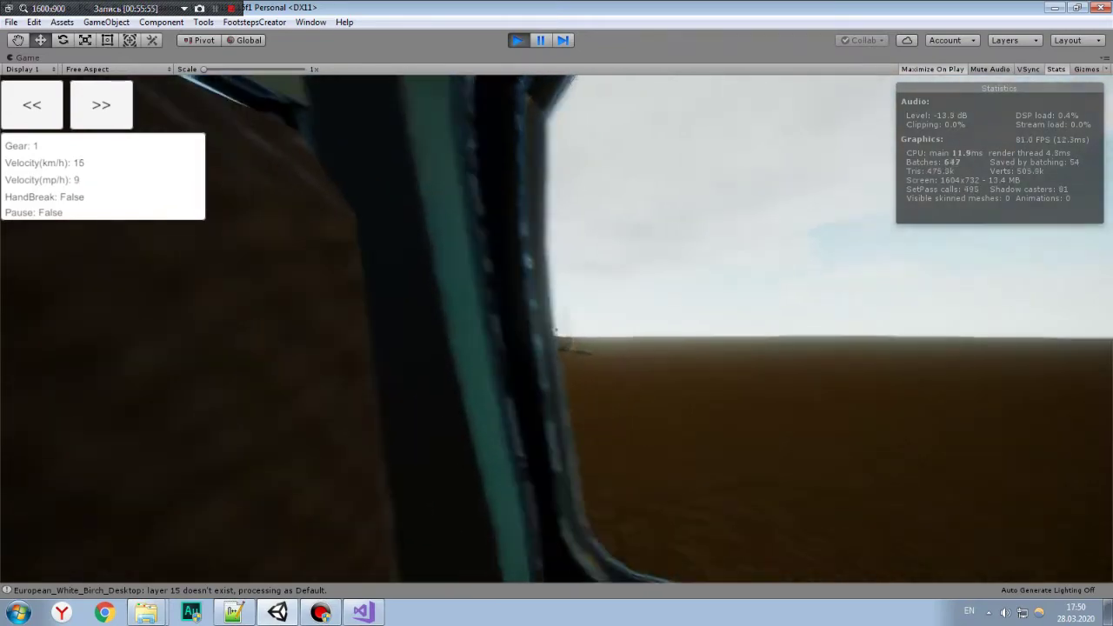
{"action": "key", "text": "w"}
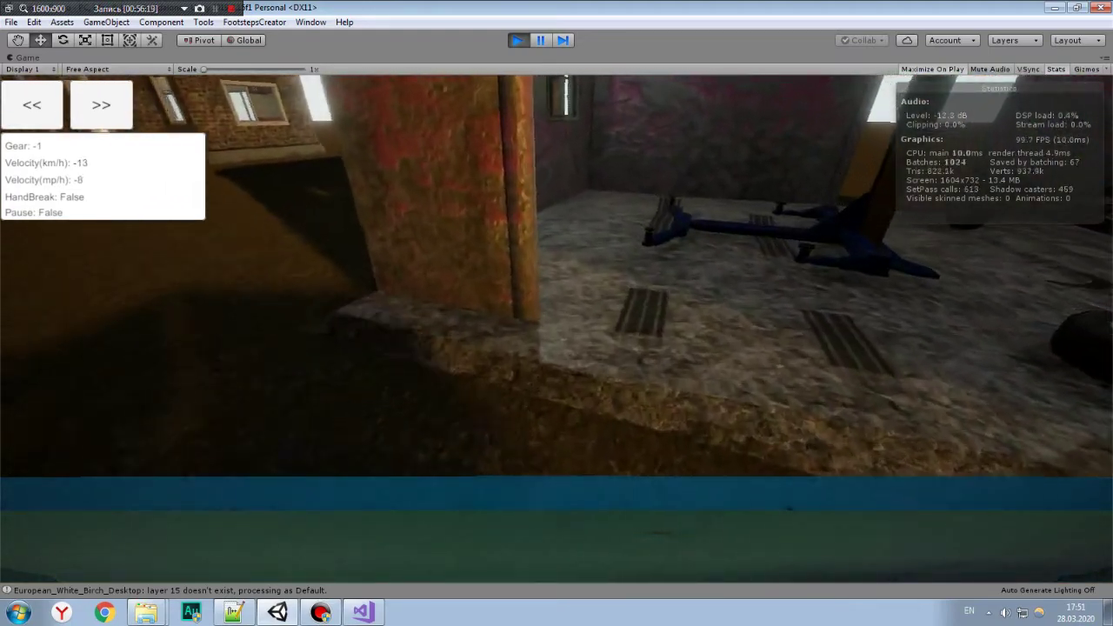
Reverse the pickup beside the lift, get out and walk around its front.
{"action": "key", "text": "w"}
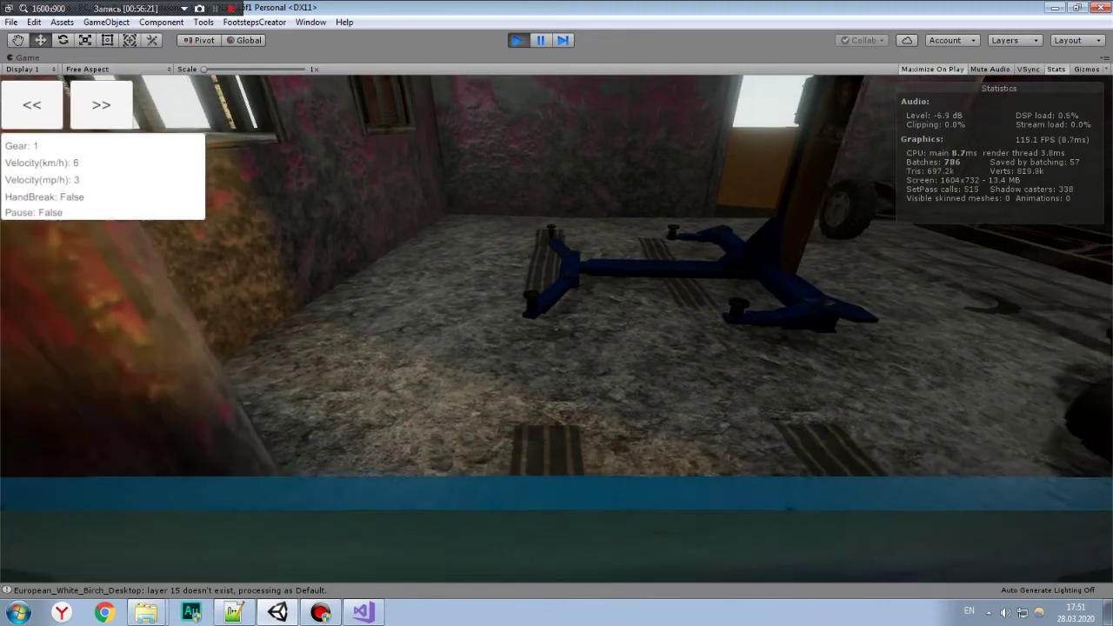
{"action": "key", "text": "s"}
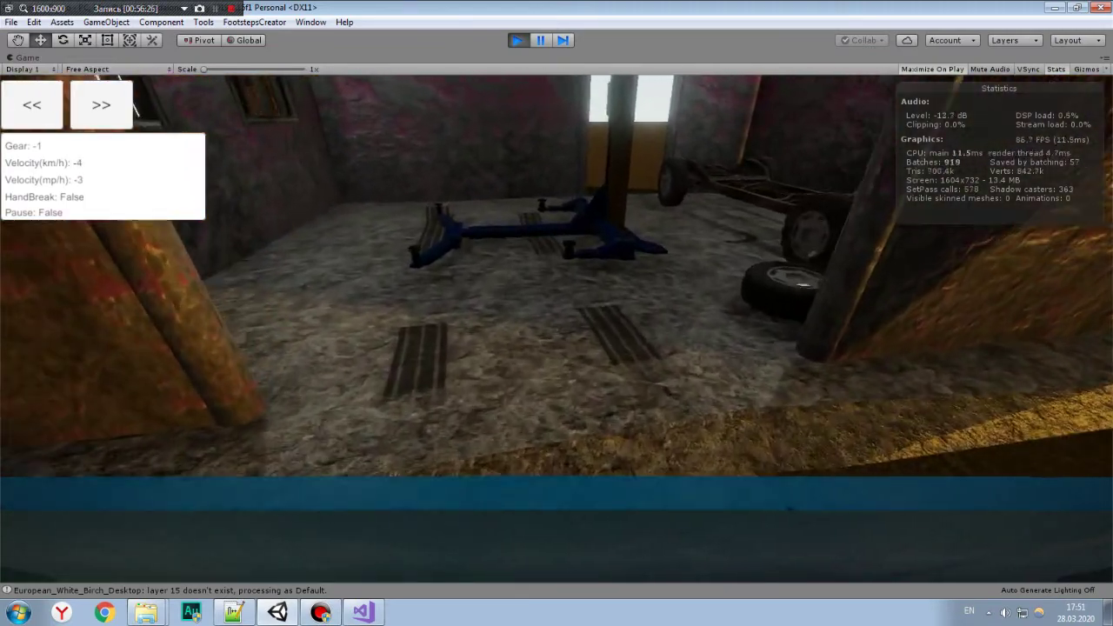
{"action": "key", "text": "s"}
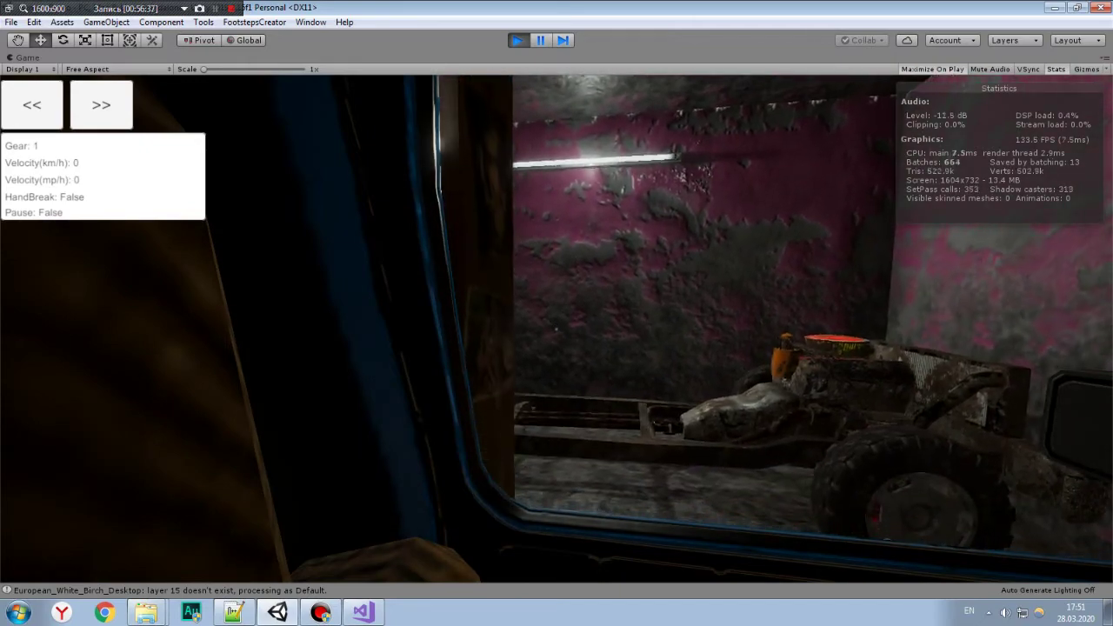
{"action": "key", "text": "f"}
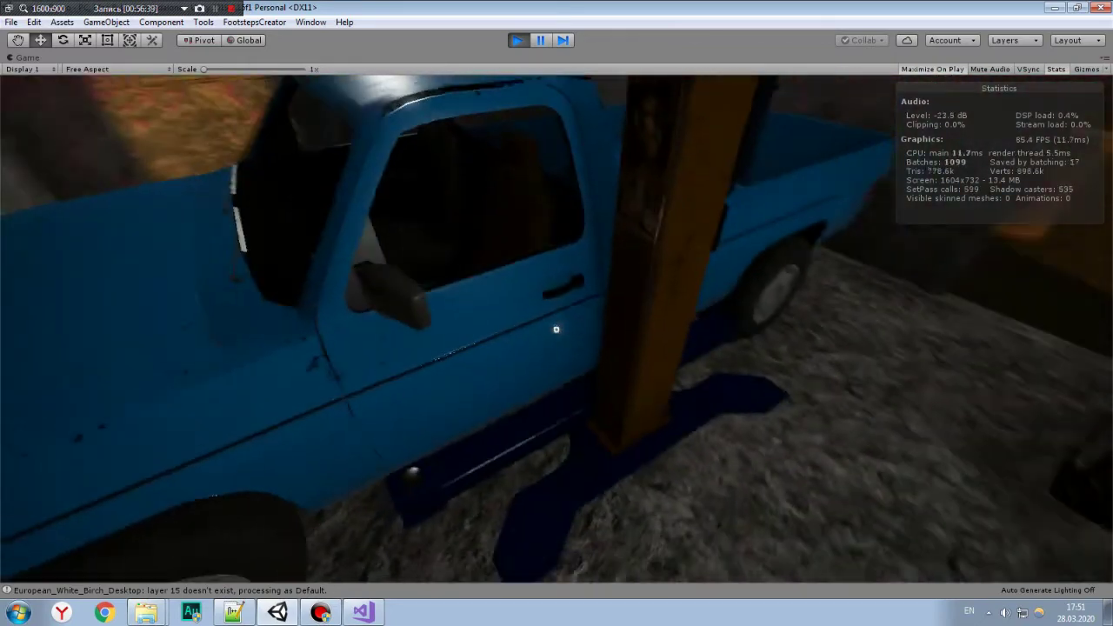
{"action": "key", "text": "a"}
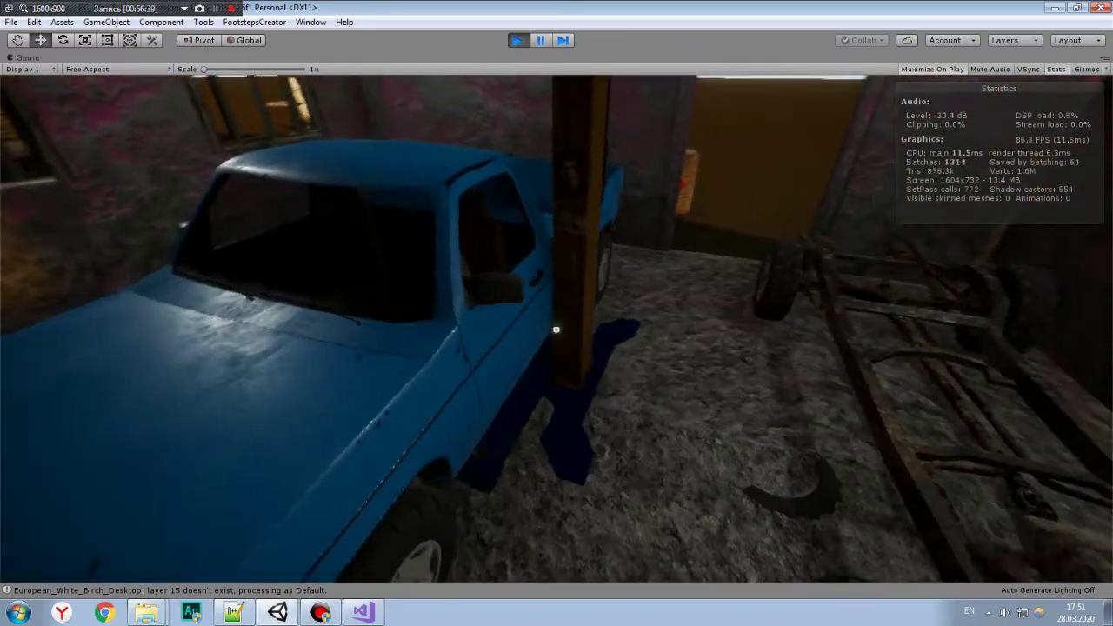
{"action": "key", "text": "a"}
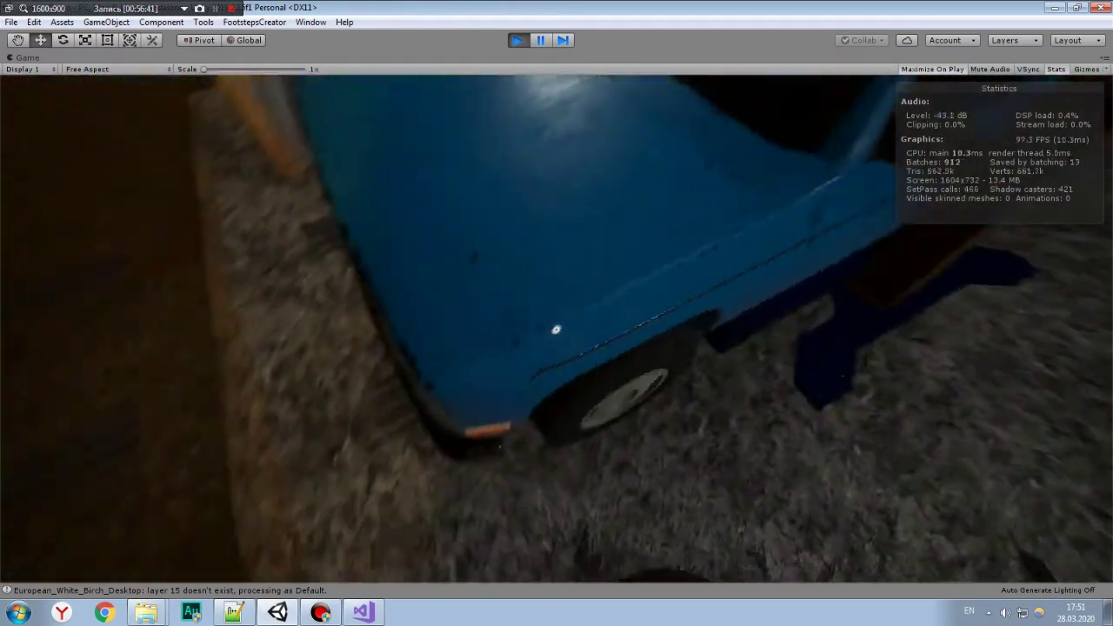
{"action": "key", "text": "s"}
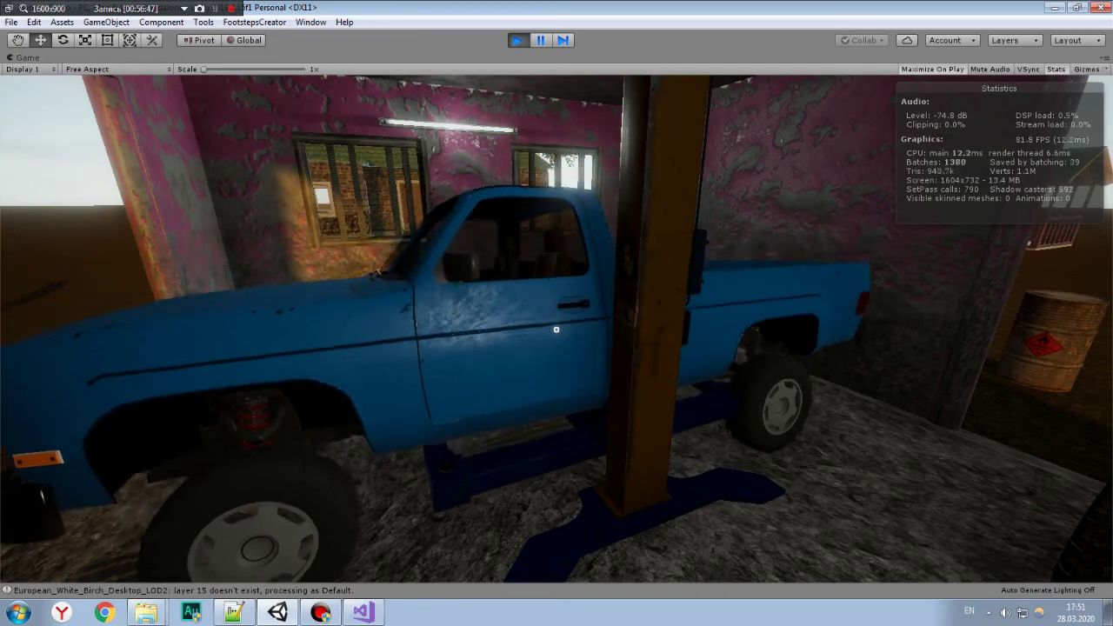
Get back in, release the handbrake, and reposition the truck forward and in reverse.
{"action": "key", "text": "e"}
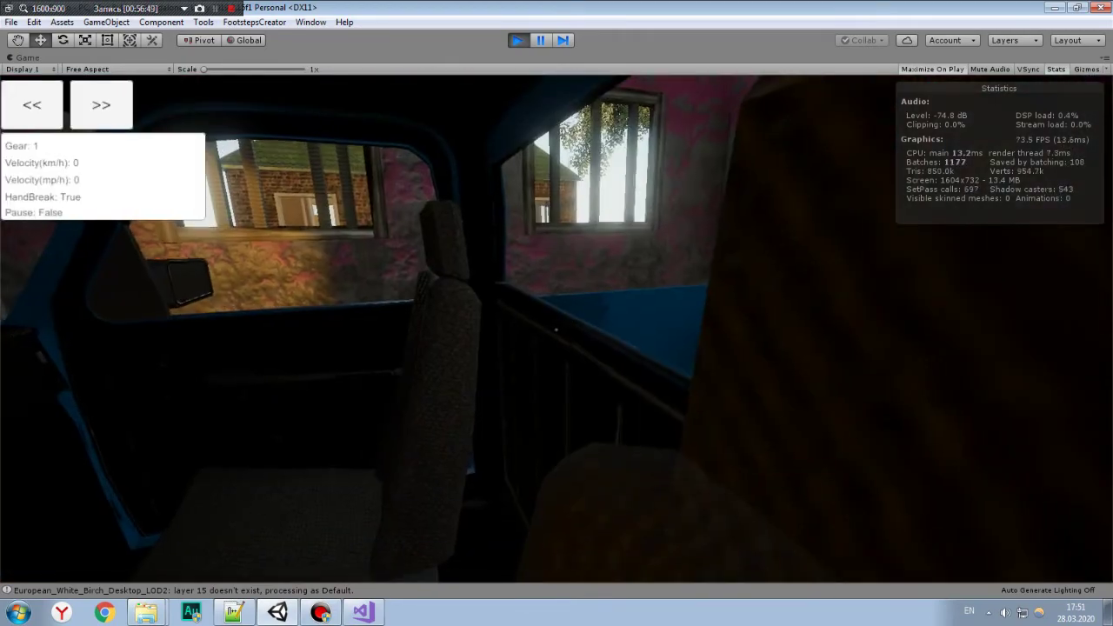
{"action": "key", "text": "space"}
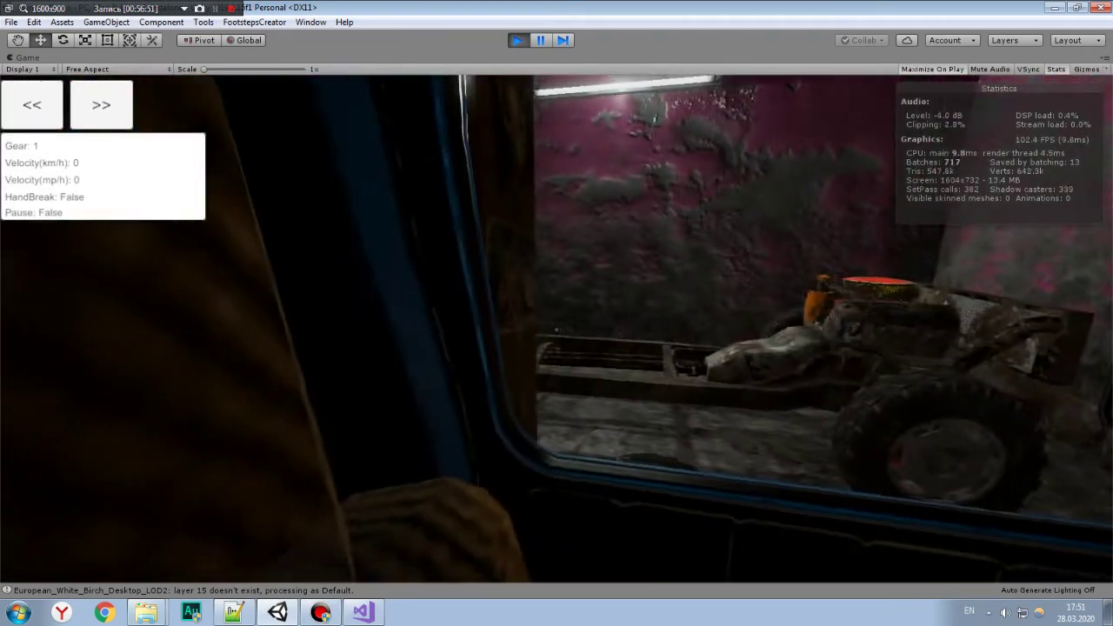
{"action": "key", "text": "w"}
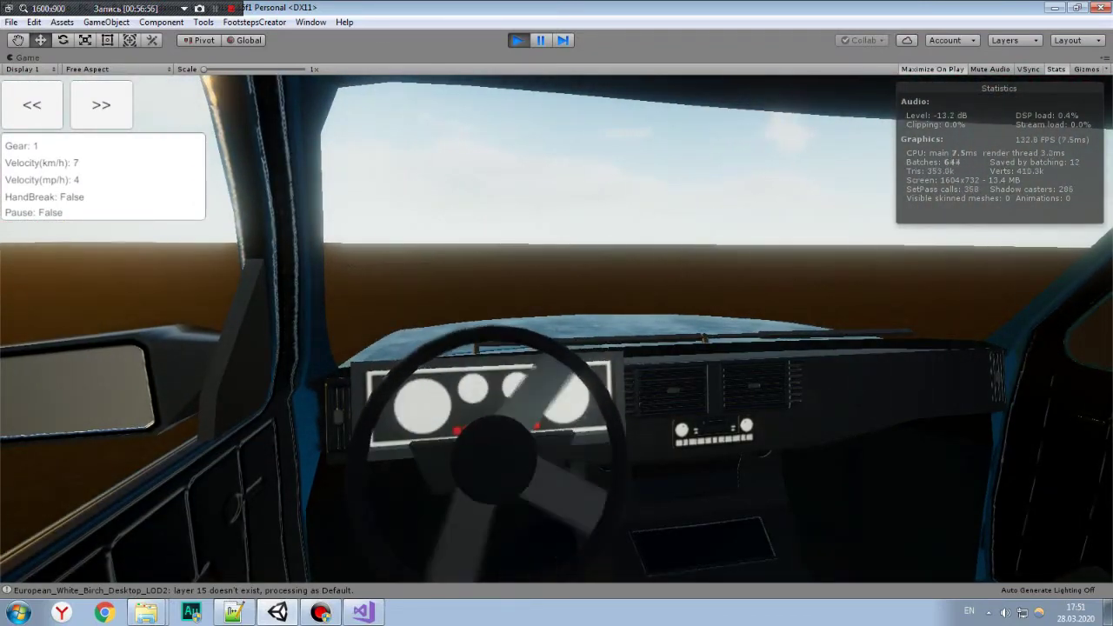
{"action": "key", "text": "s"}
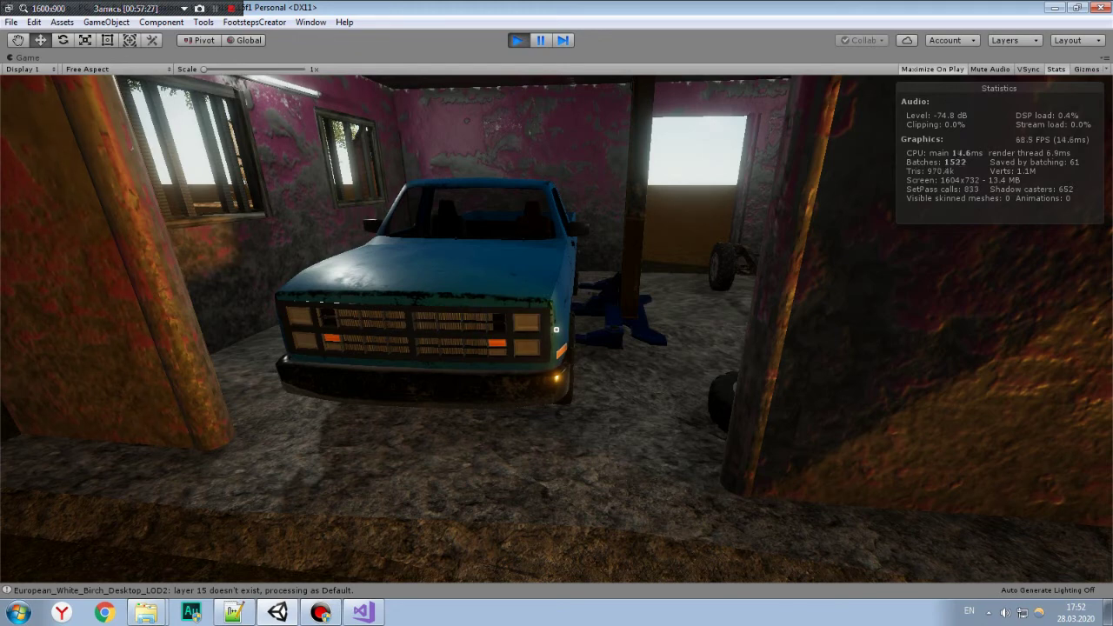
Walk around the garage entrance and back toward the truck hoisted on the lift.
{"action": "key", "text": "w"}
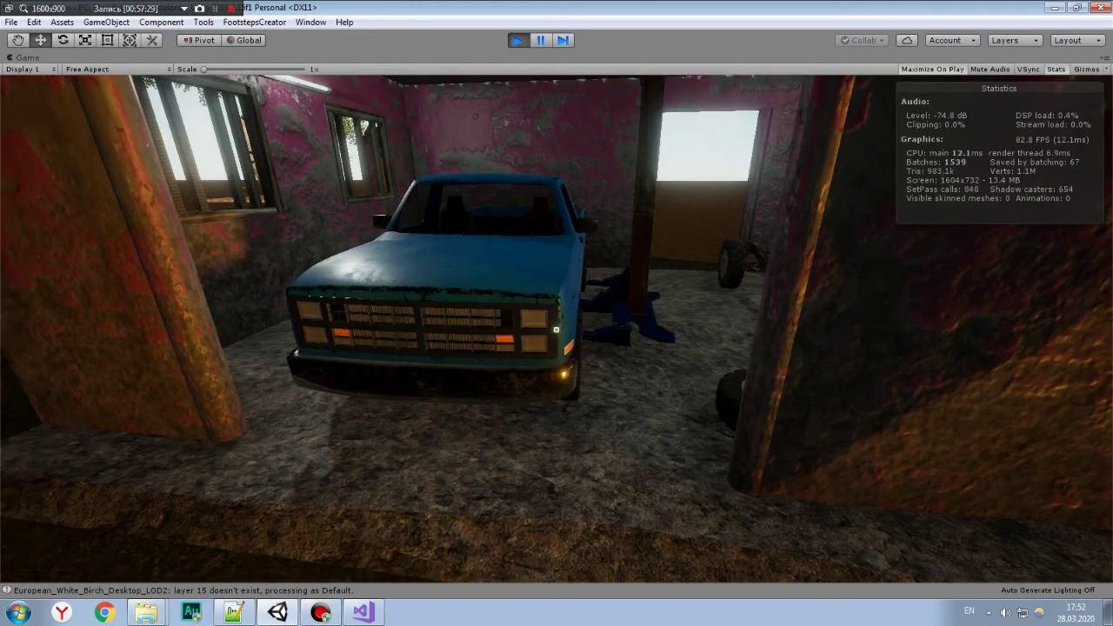
{"action": "key", "text": "a"}
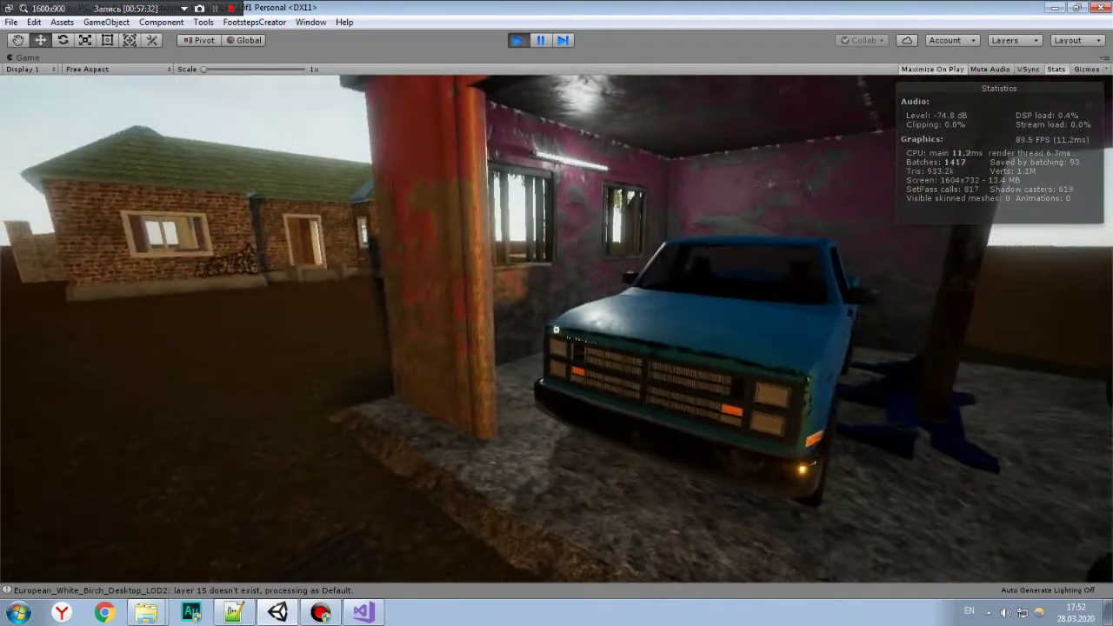
{"action": "key", "text": "d"}
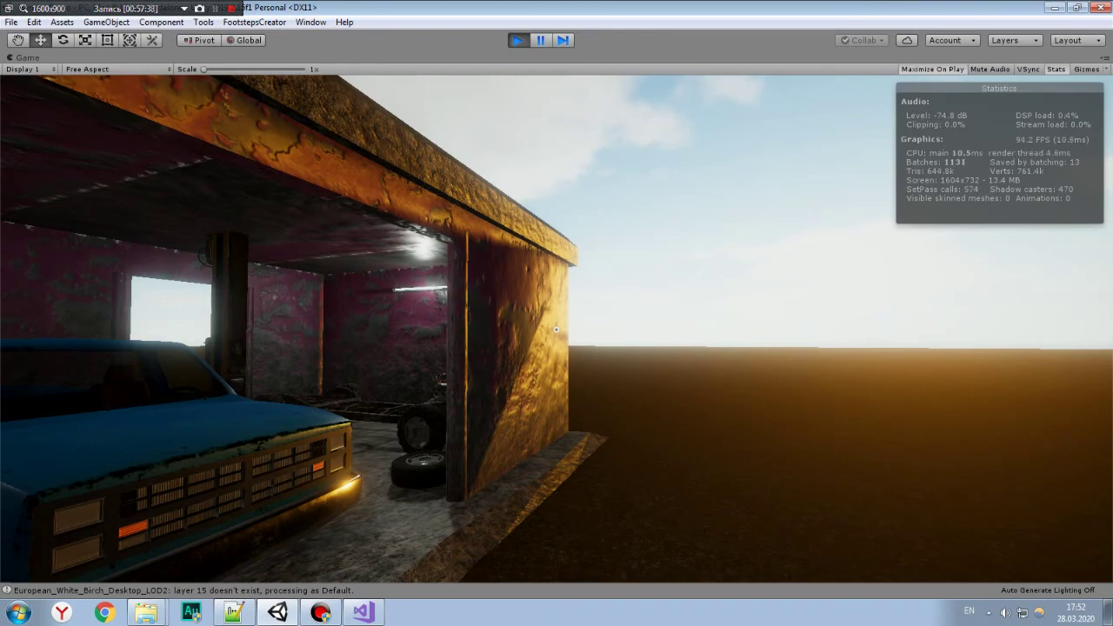
{"action": "key", "text": "w"}
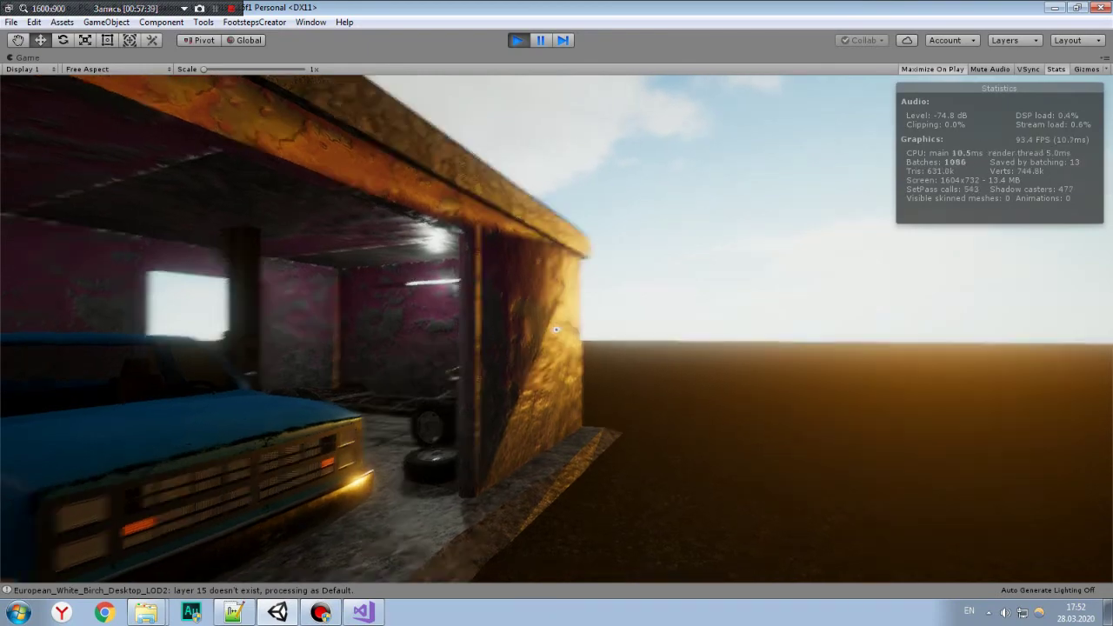
{"action": "key", "text": "s"}
{"action": "key", "text": "a"}
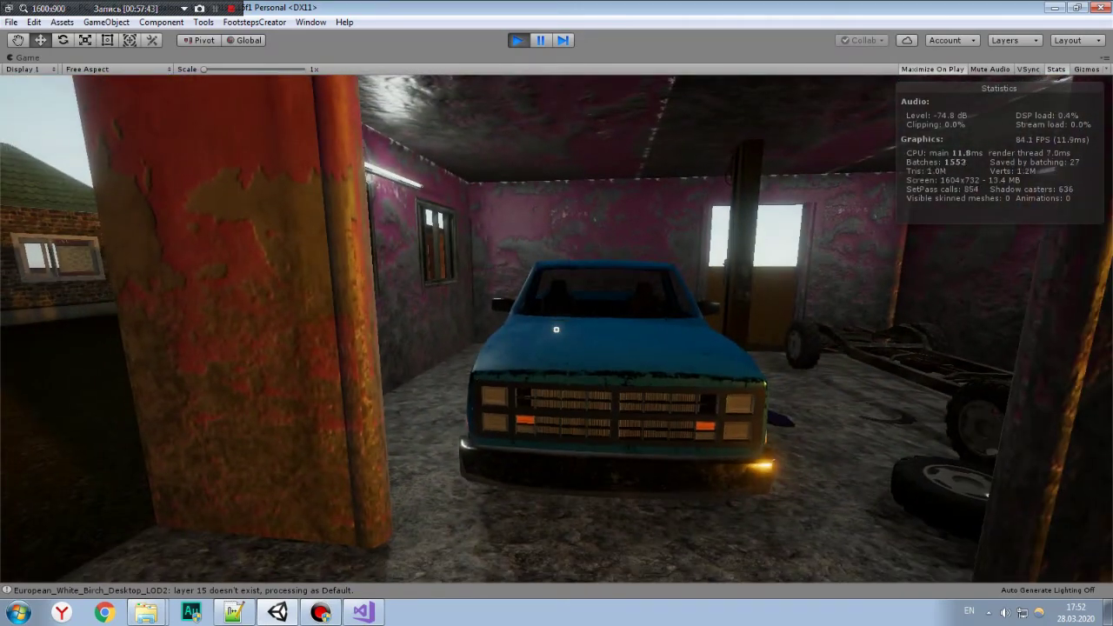
{"action": "key", "text": "w"}
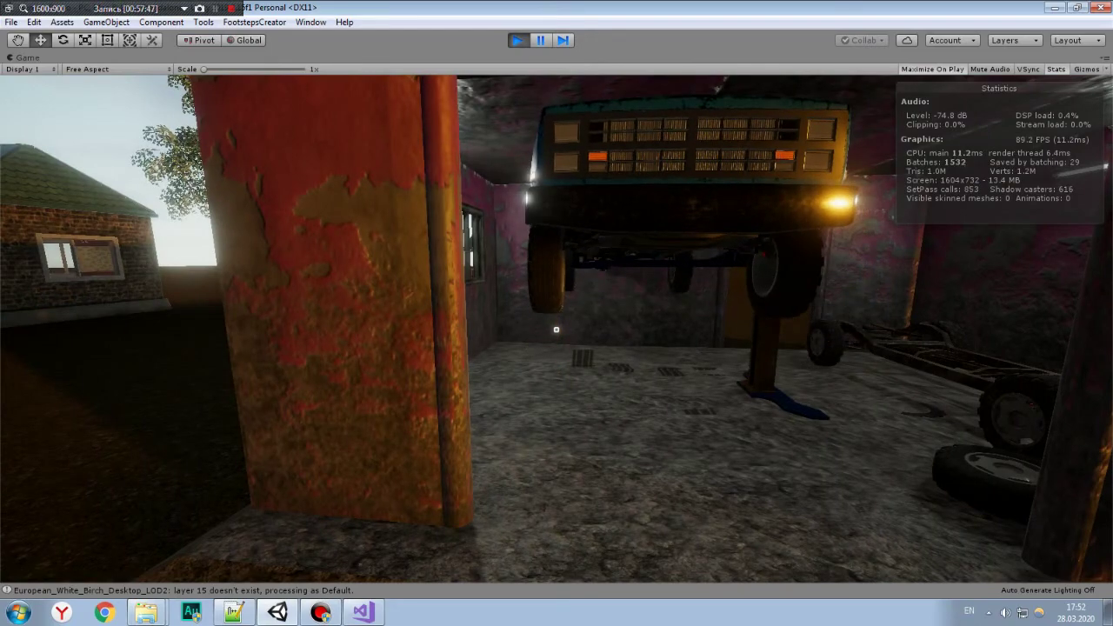
Walk beneath the raised pickup past the lift column and front wheel, then out of the garage.
{"action": "key", "text": "w"}
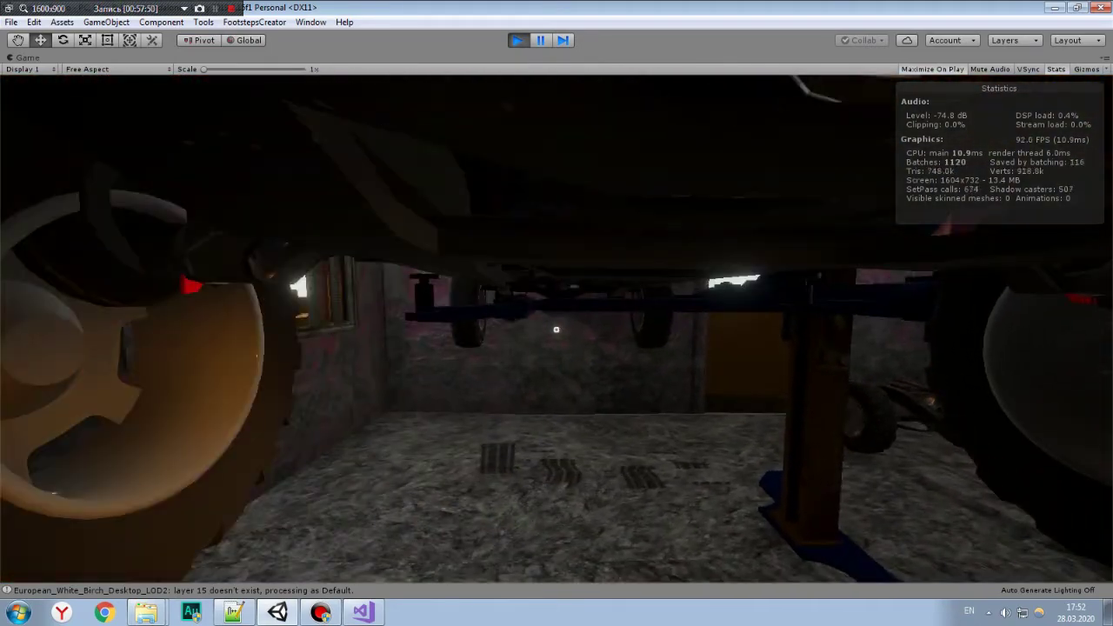
{"action": "key", "text": "w"}
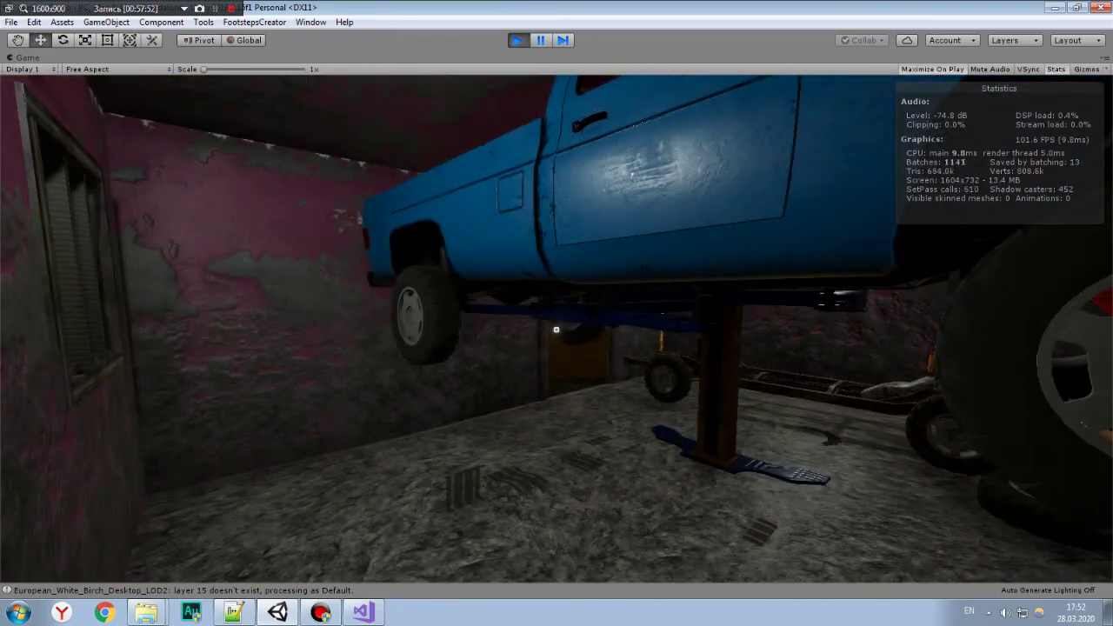
{"action": "key", "text": "w"}
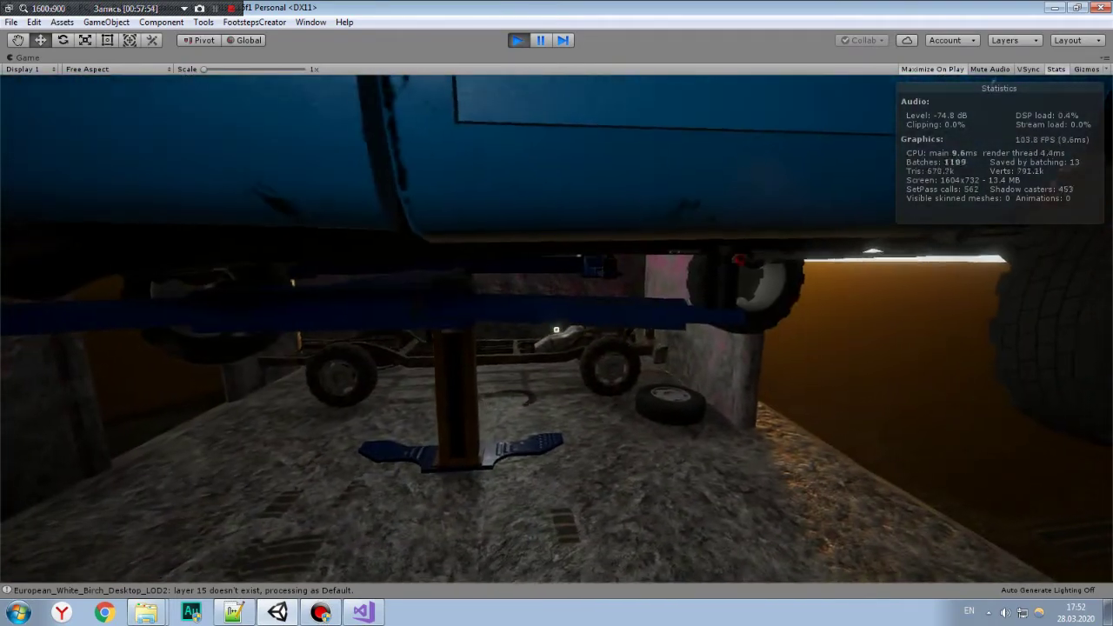
{"action": "key", "text": "w"}
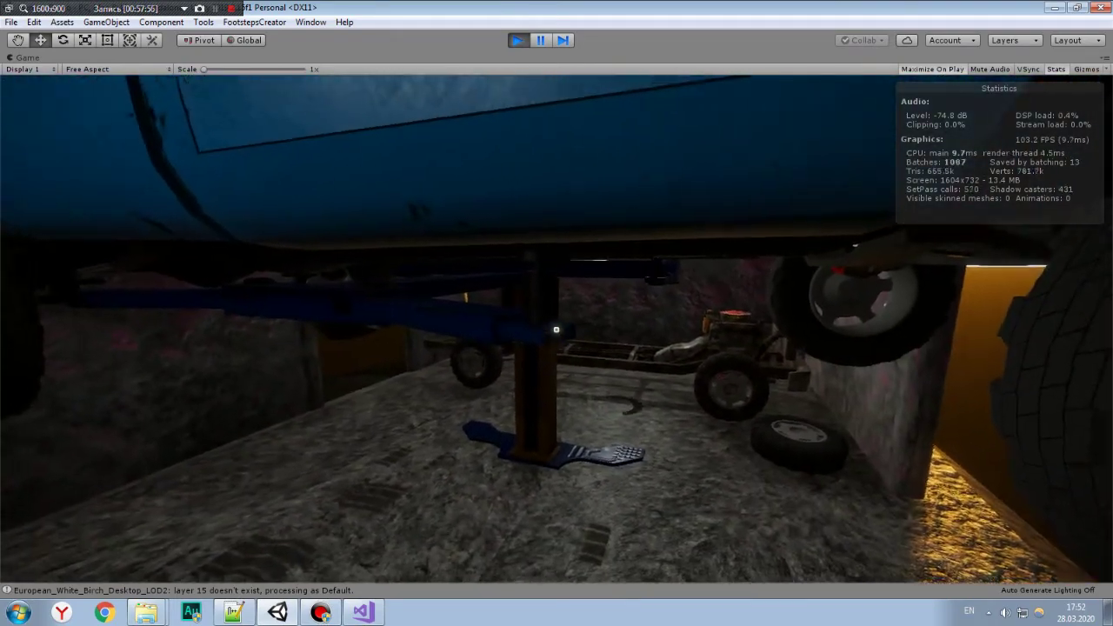
{"action": "key", "text": "w"}
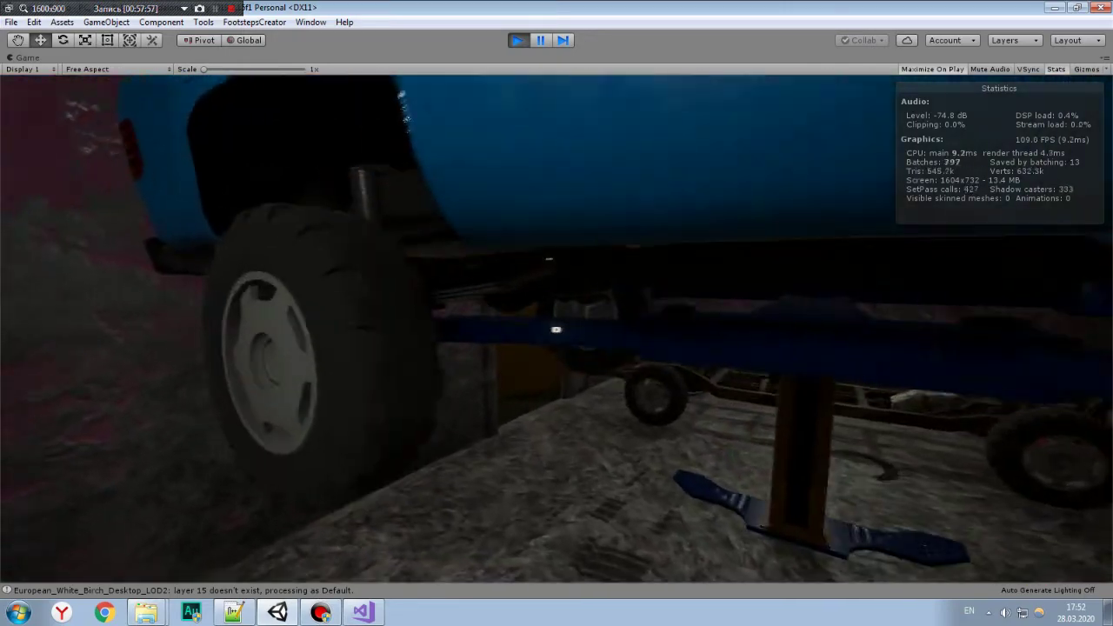
{"action": "key", "text": "w"}
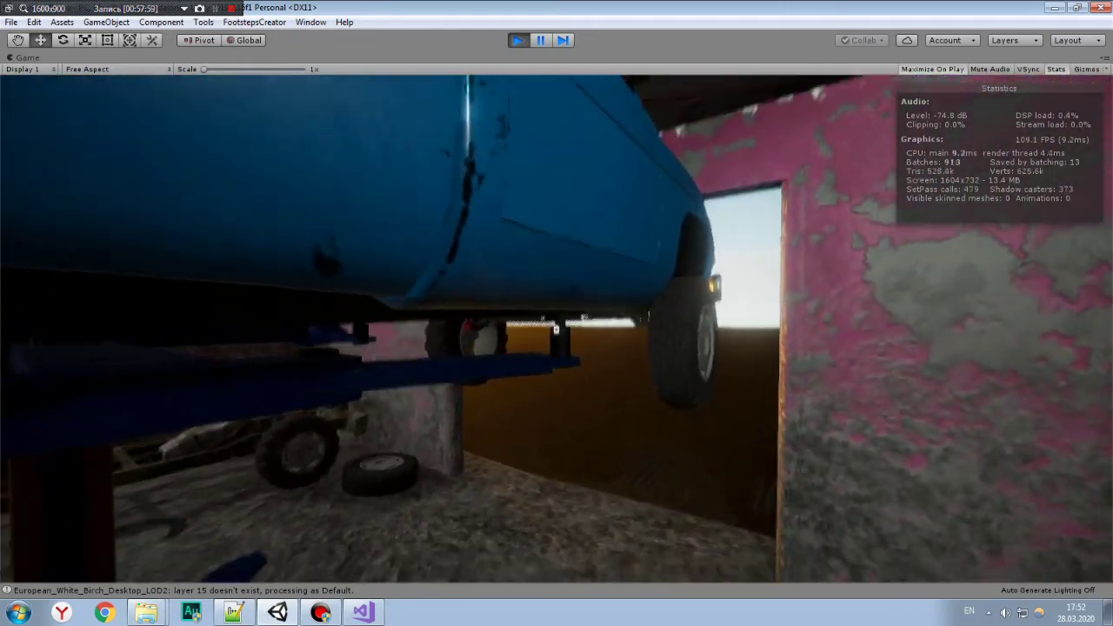
{"action": "key", "text": "w"}
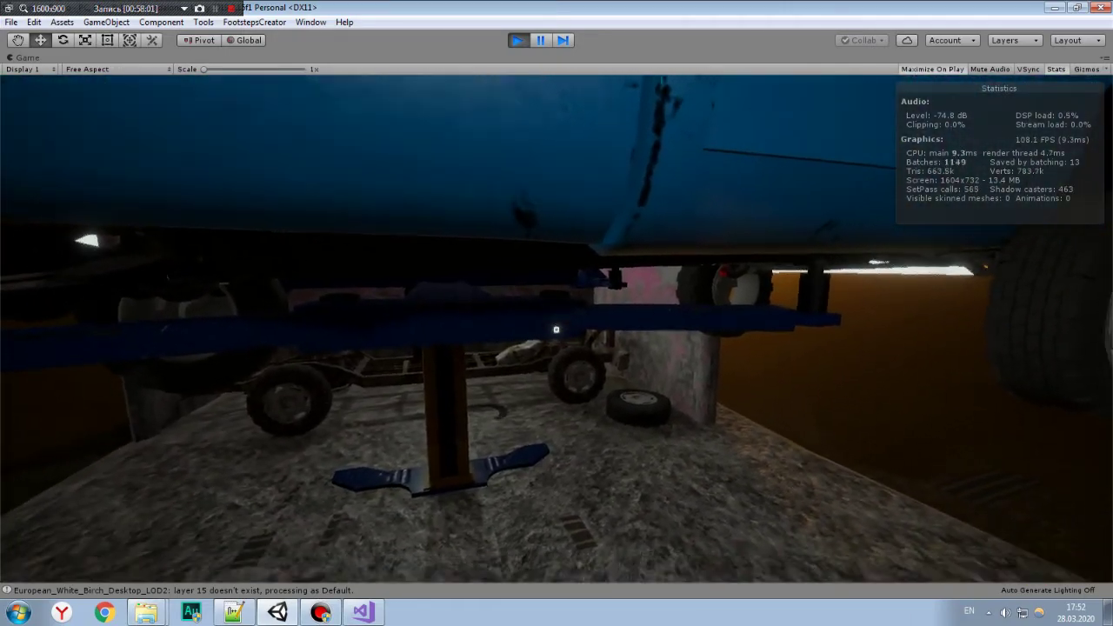
{"action": "key", "text": "w"}
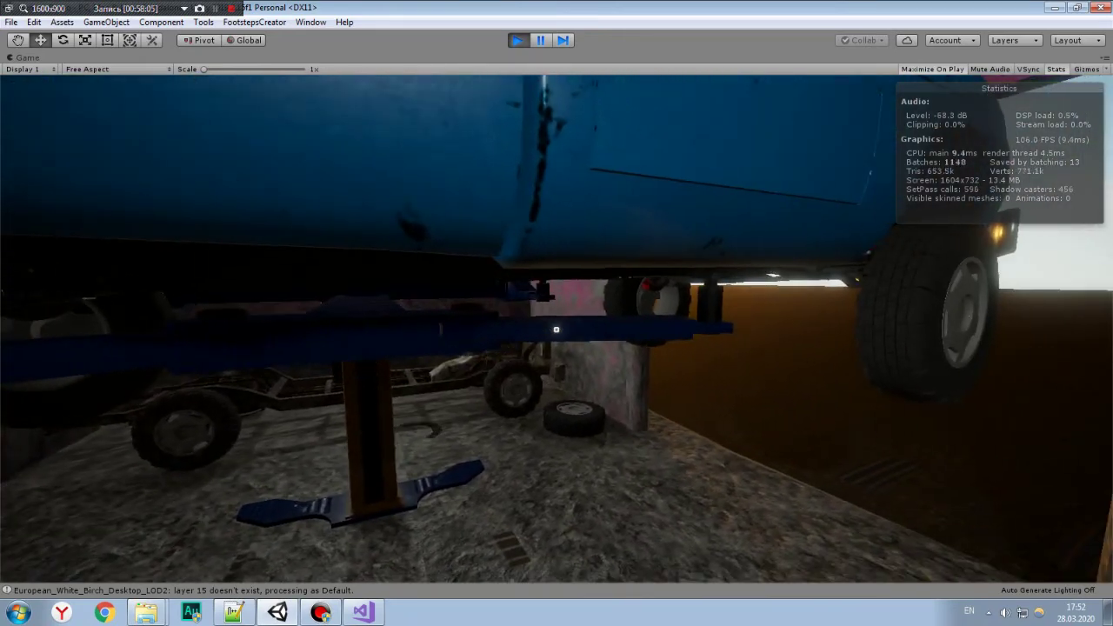
{"action": "key", "text": "w"}
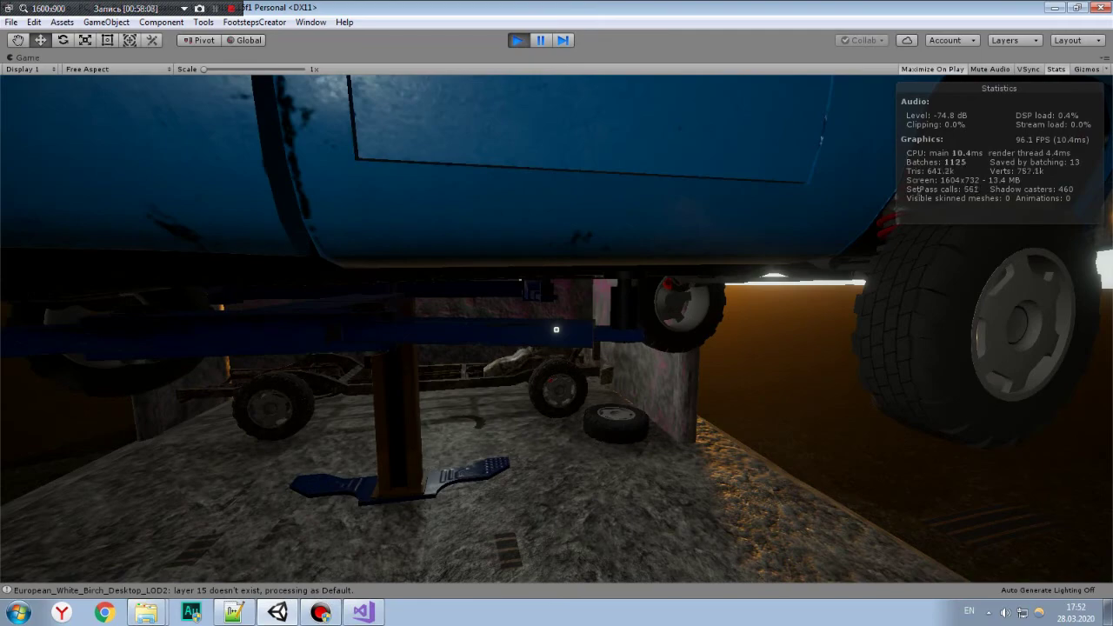
{"action": "key", "text": "w"}
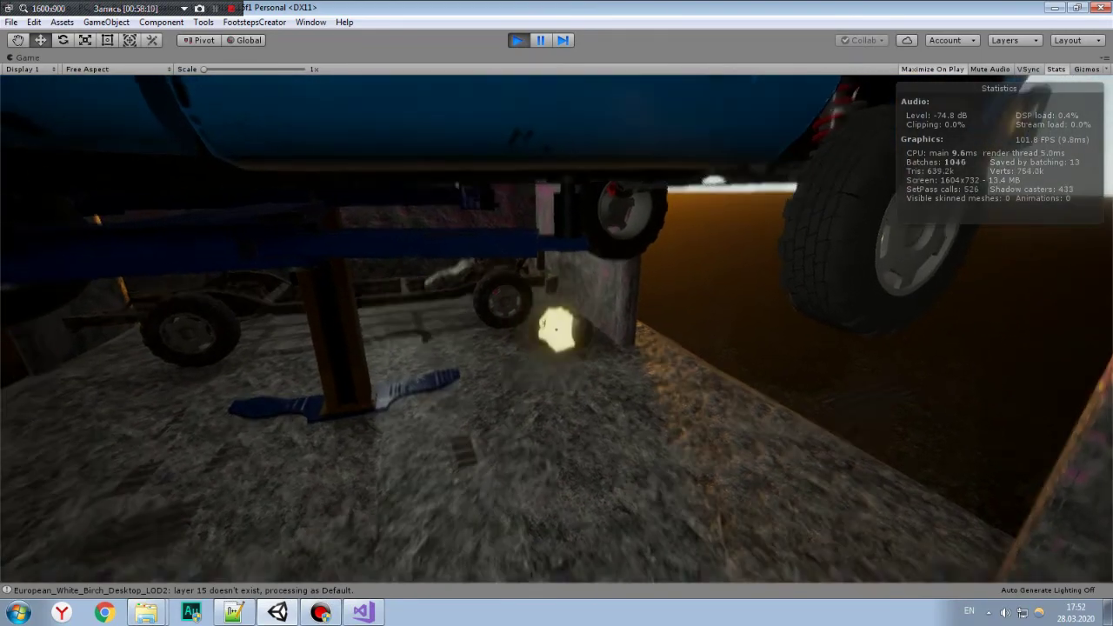
{"action": "key", "text": "s"}
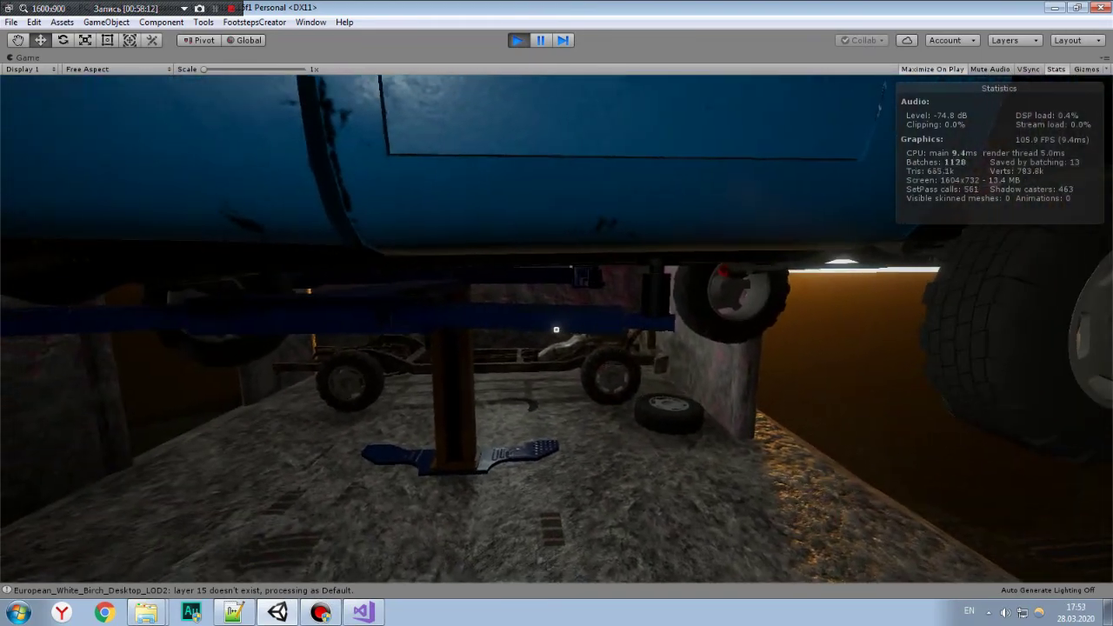
{"action": "key", "text": "w"}
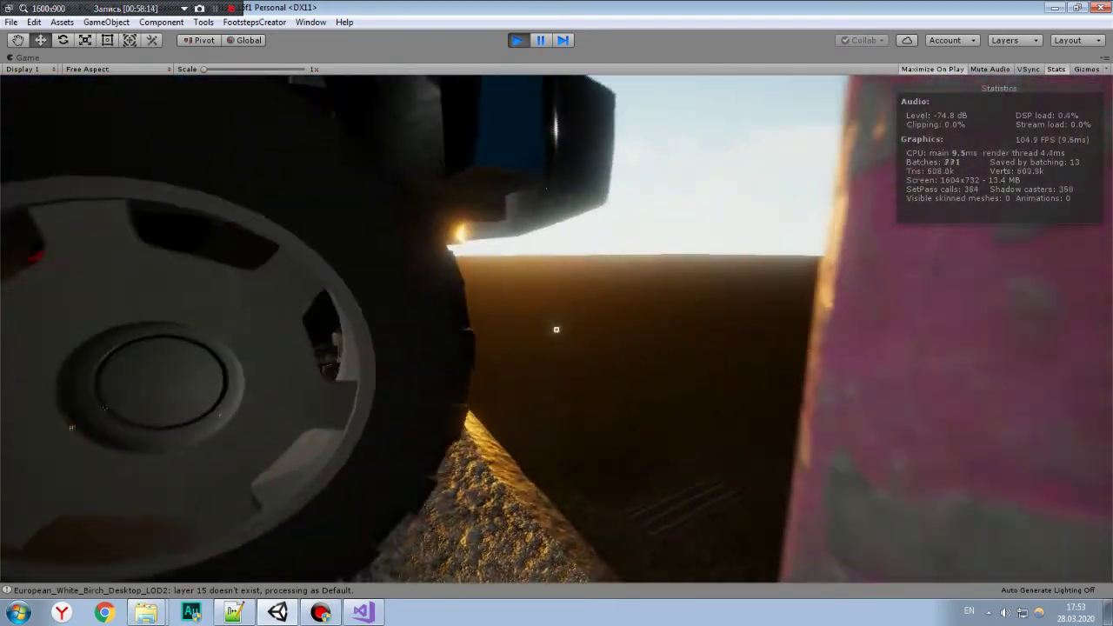
Leave the garage, circle it outside, and turn toward the brick house's doorway.
{"action": "key", "text": "w"}
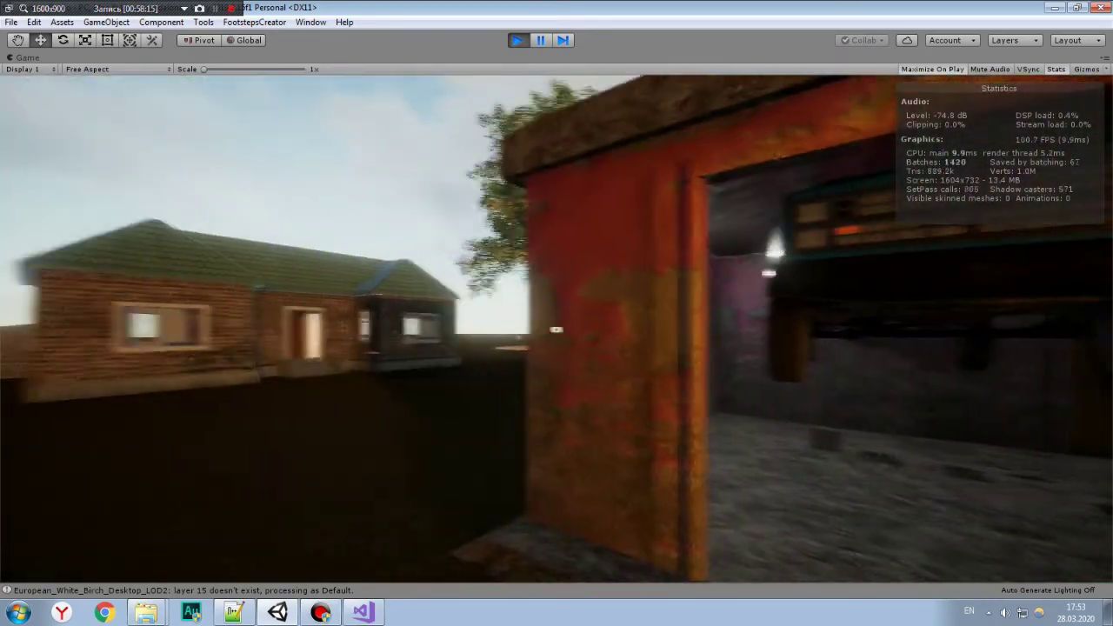
{"action": "key", "text": "w"}
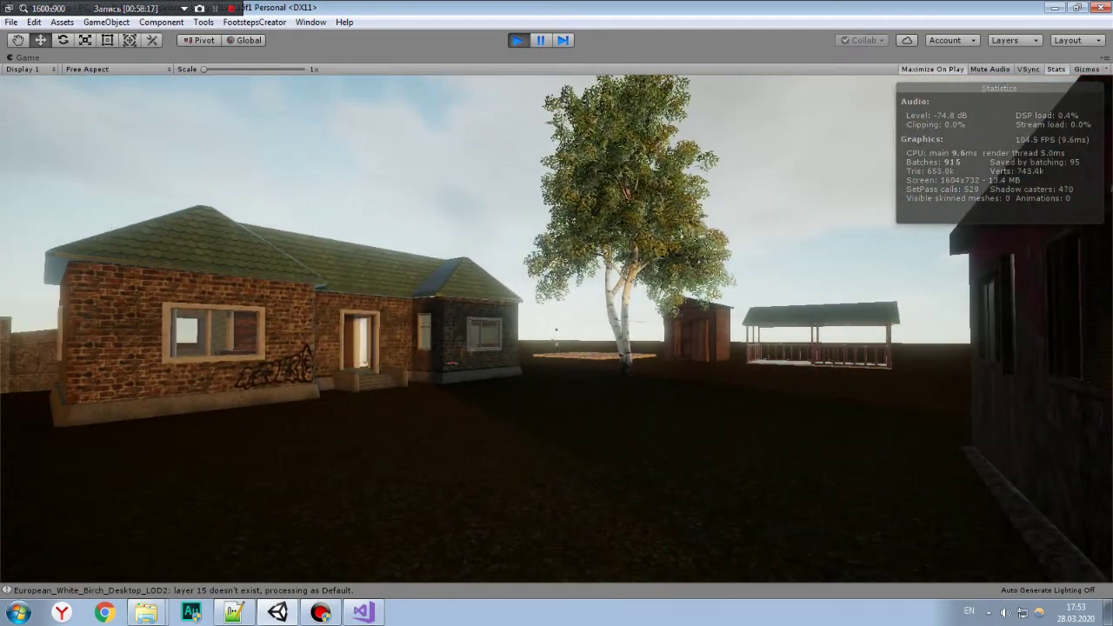
{"action": "key", "text": "w"}
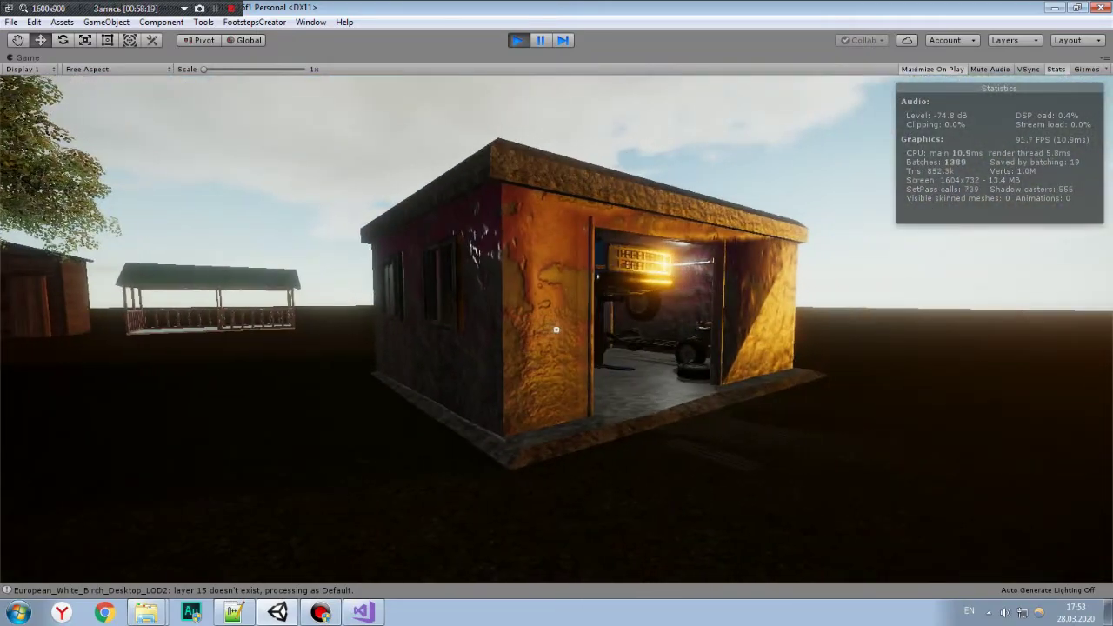
{"action": "key", "text": "w"}
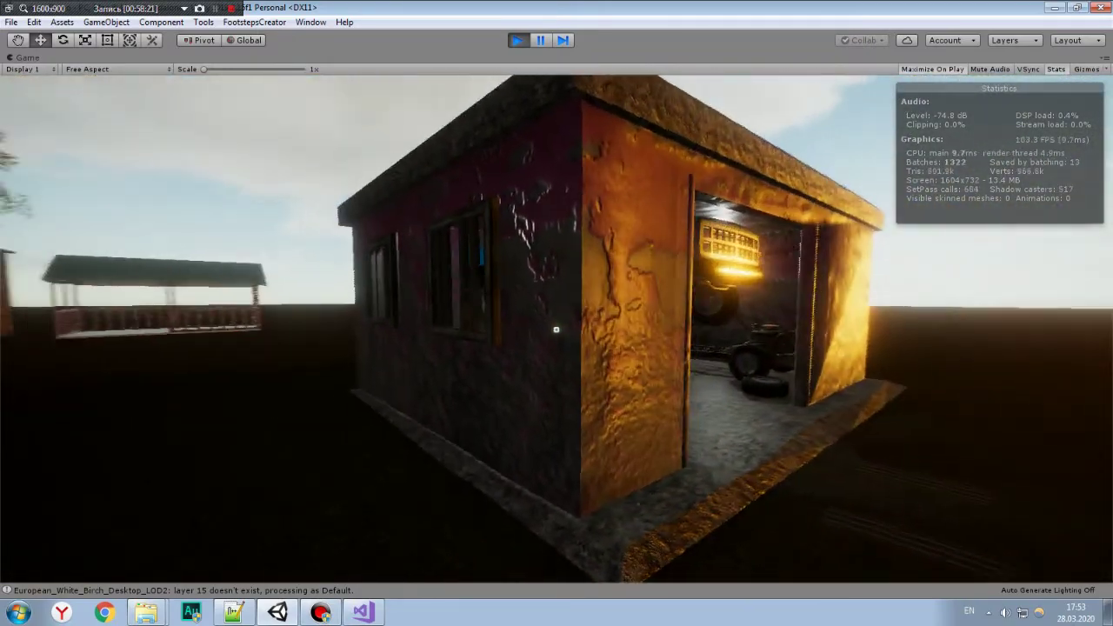
{"action": "key", "text": "w"}
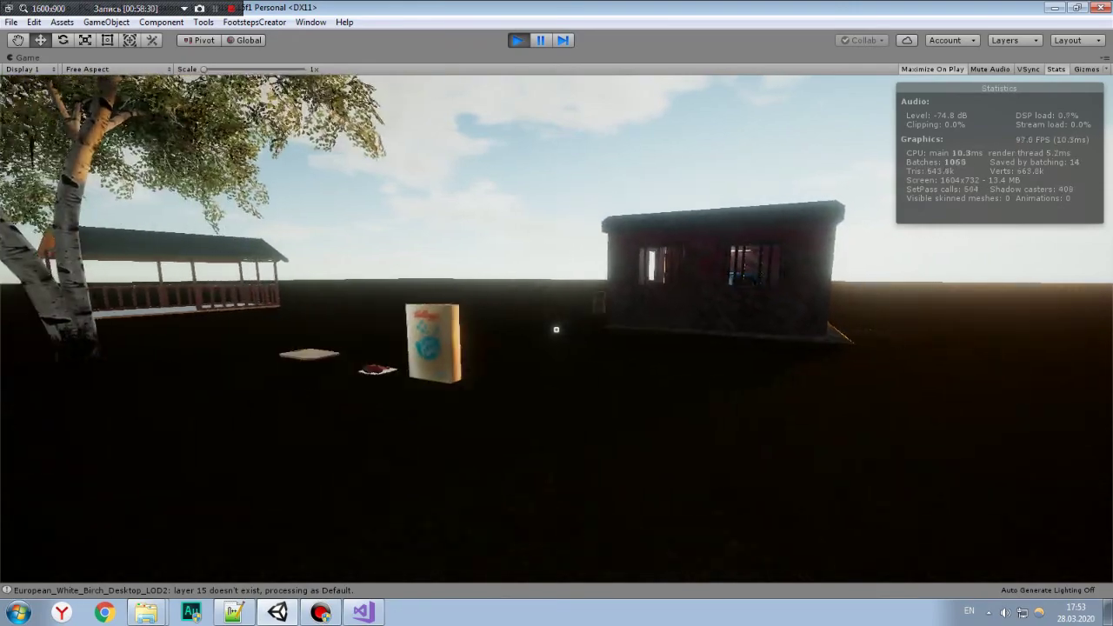
Walk past the cereal box into the house and up to the red corner cabinet.
{"action": "key", "text": "w"}
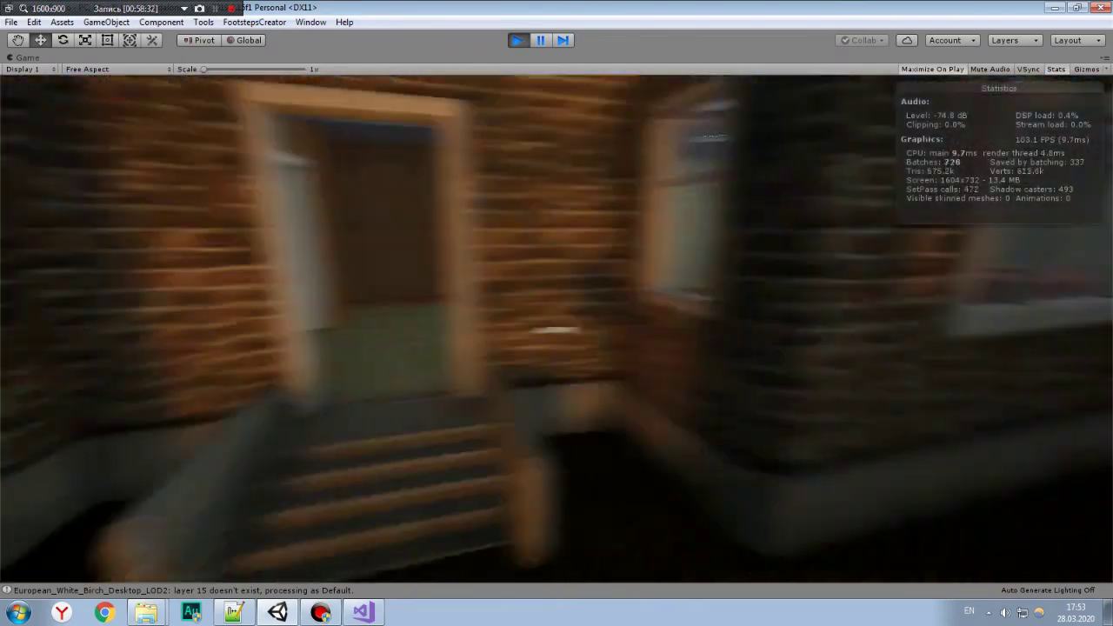
{"action": "key", "text": "w"}
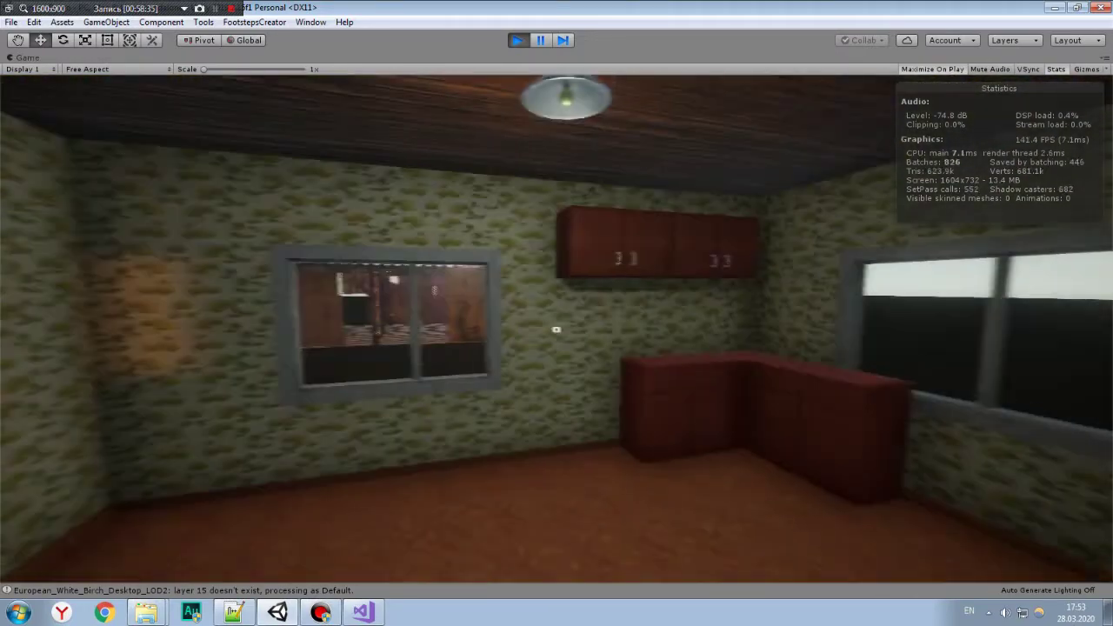
{"action": "key", "text": "w"}
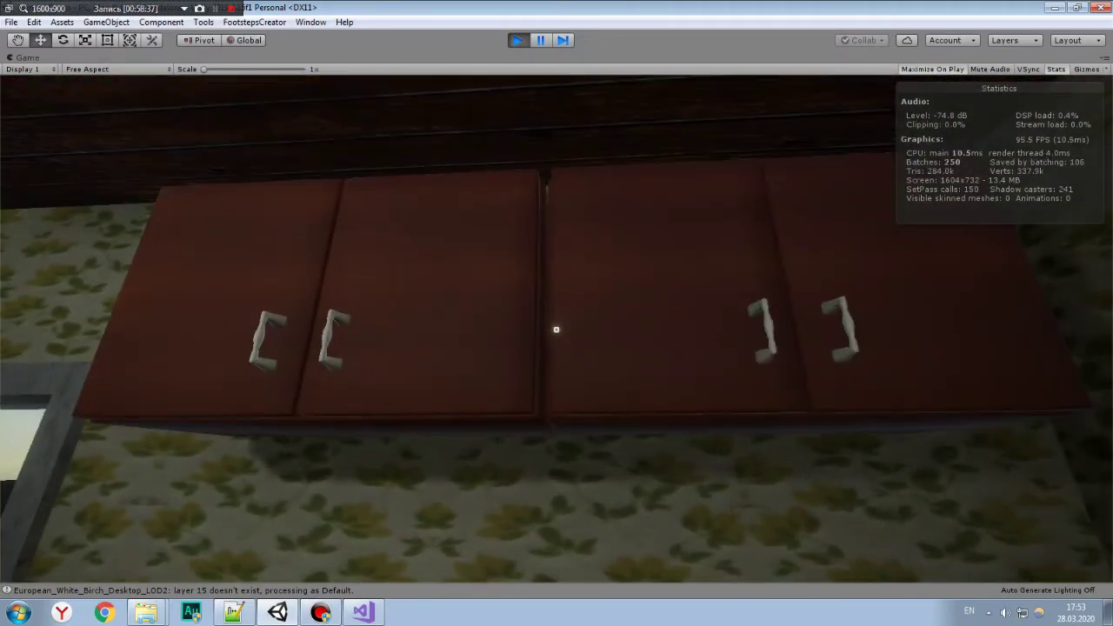
{"action": "key", "text": "s"}
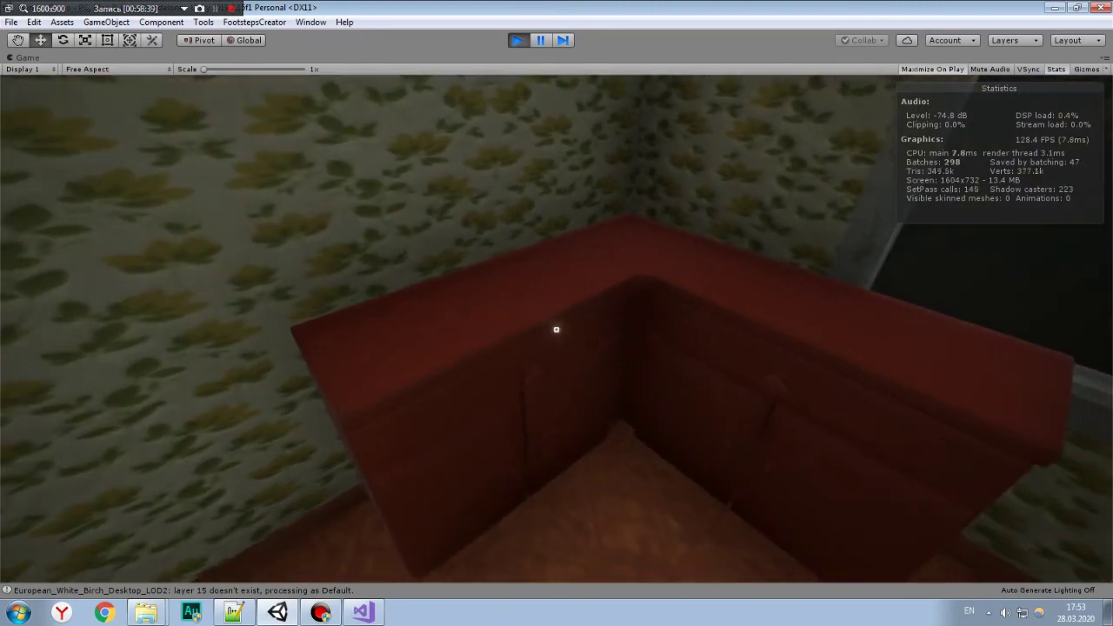
{"action": "key", "text": "w"}
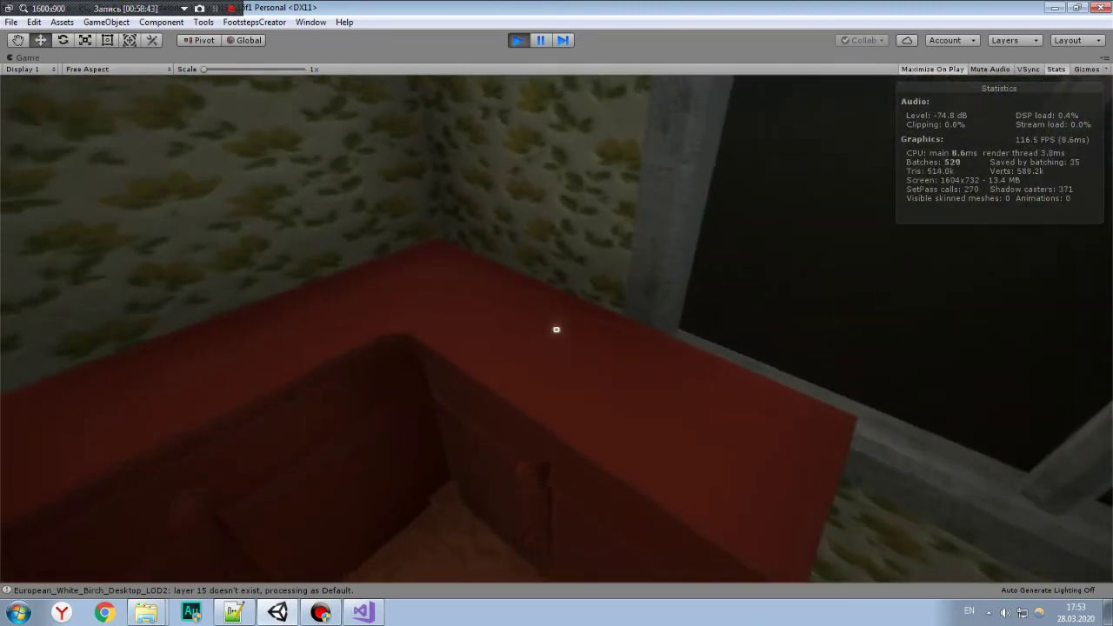
{"action": "key", "text": "w"}
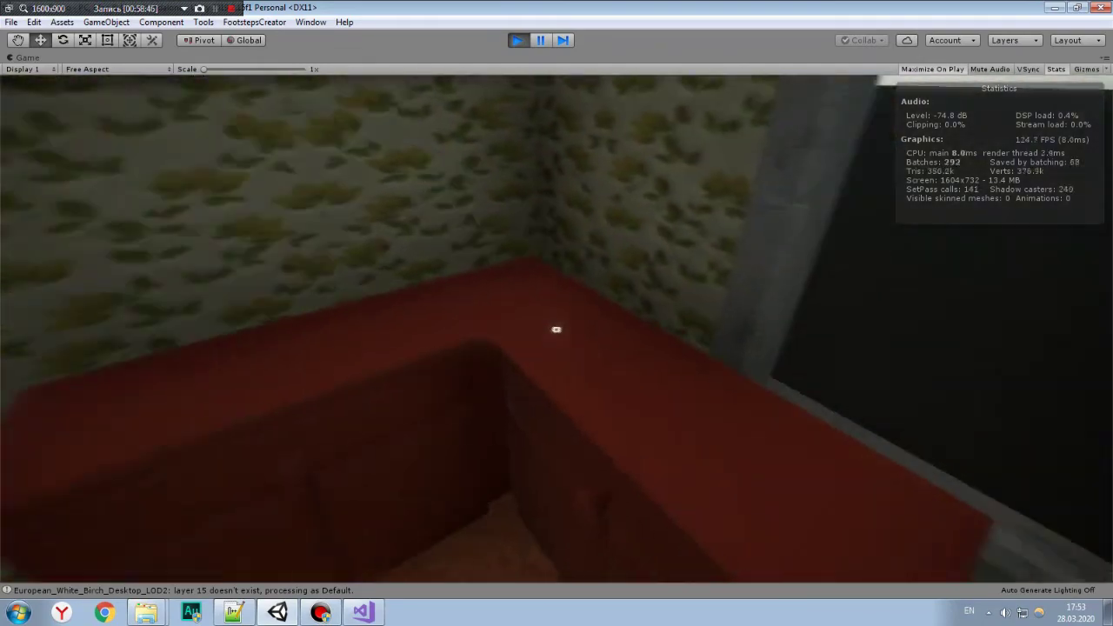
{"action": "key", "text": "s"}
Inspect the cabinet's inner corner, then walk up to the kitchen window.
{"action": "key", "text": "w"}
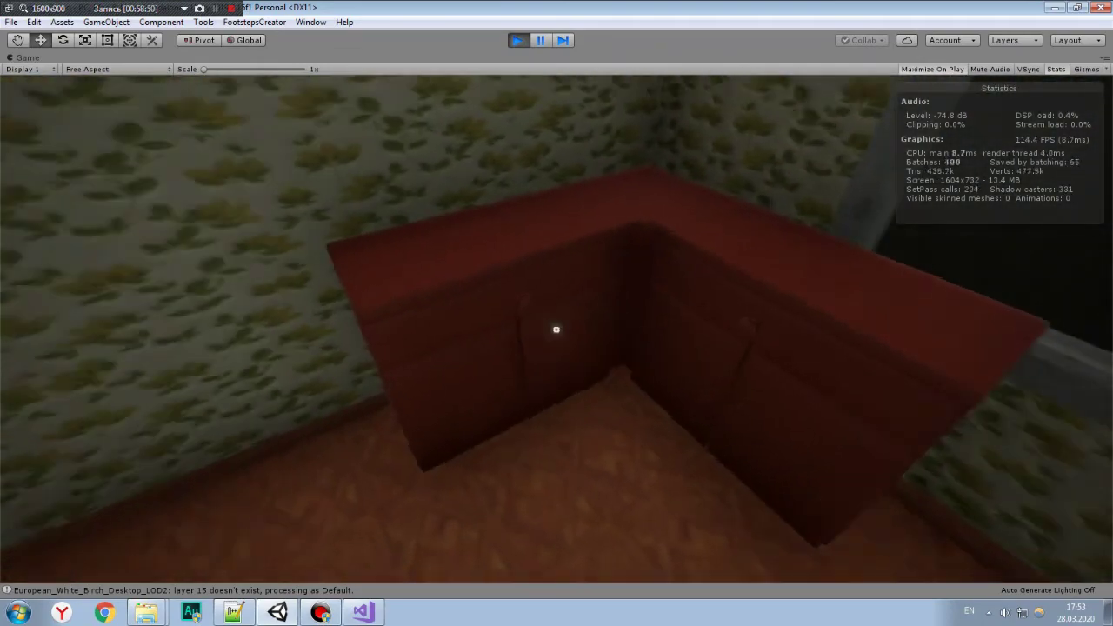
{"action": "key", "text": "d"}
{"action": "key", "text": "w"}
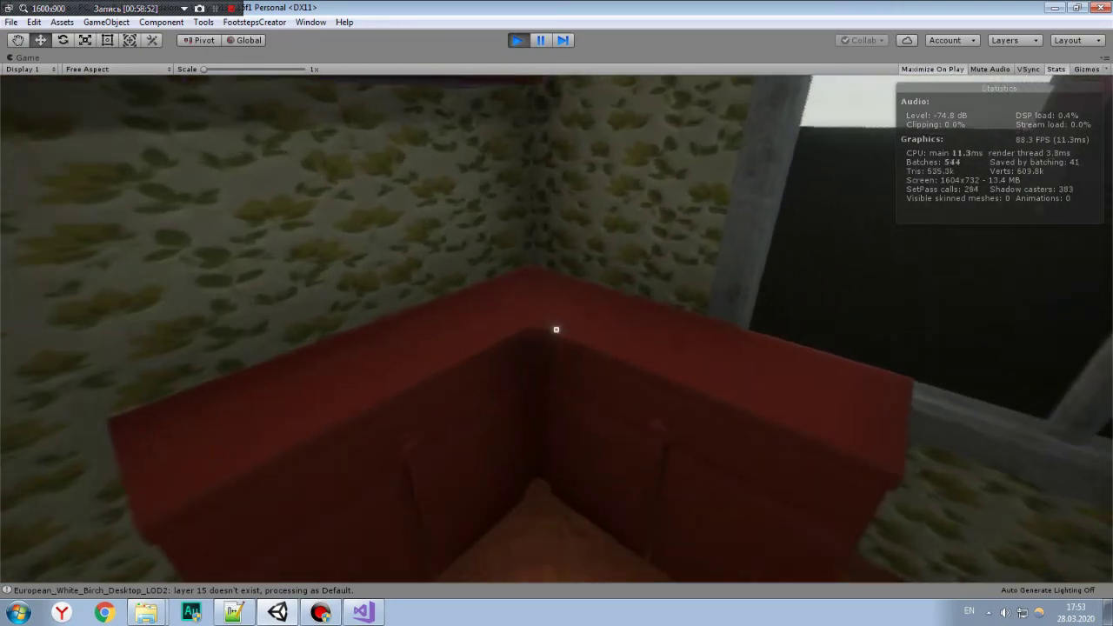
{"action": "key", "text": "w"}
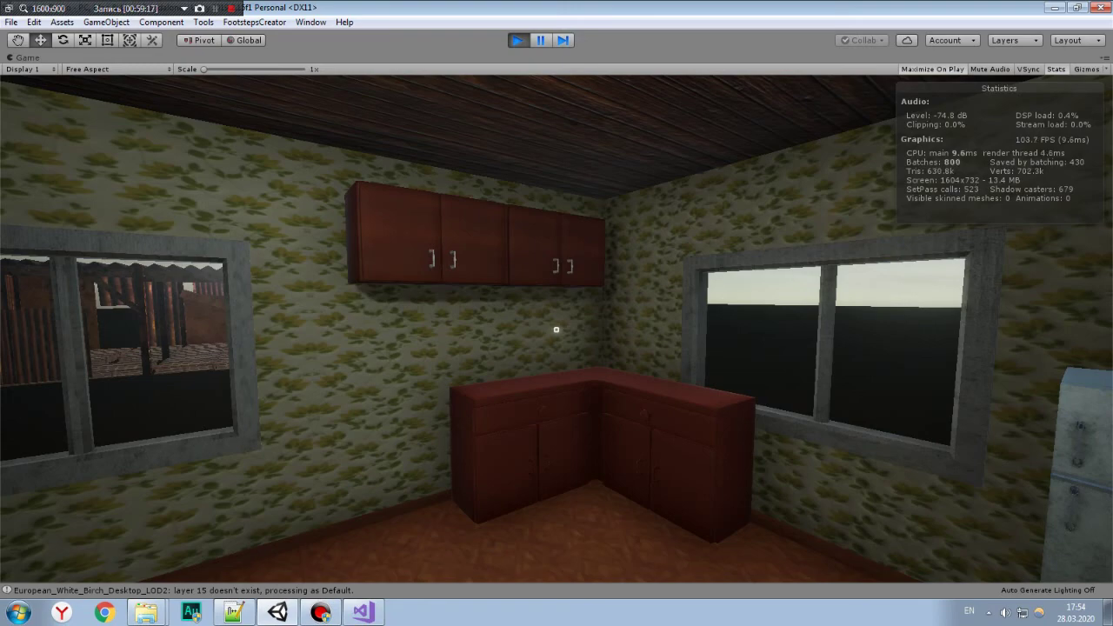
{"action": "key", "text": "w"}
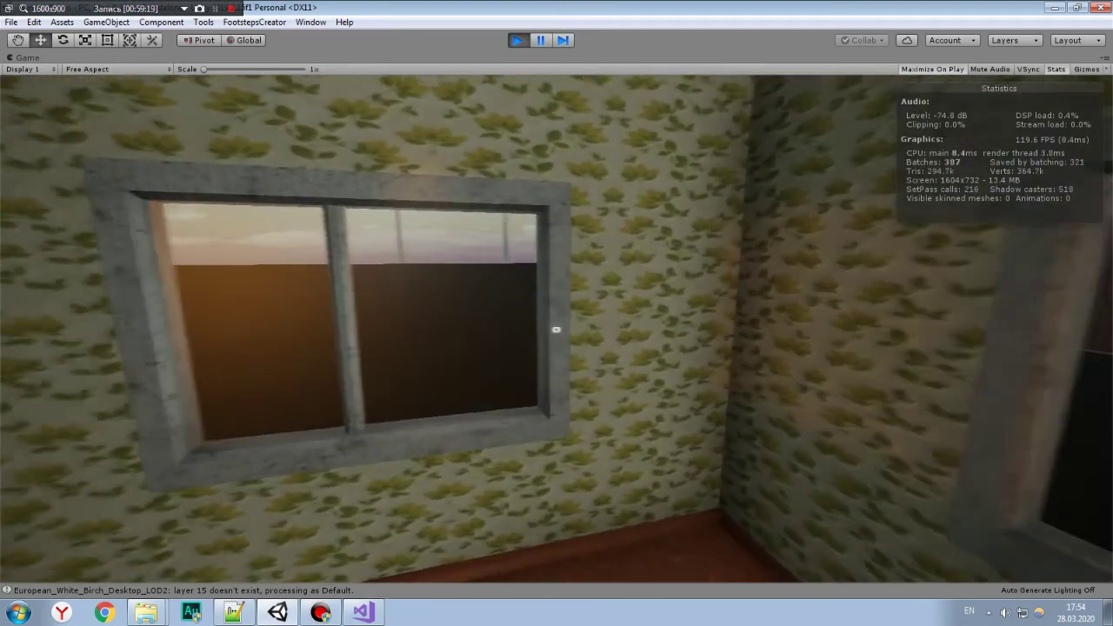
{"action": "key", "text": "w"}
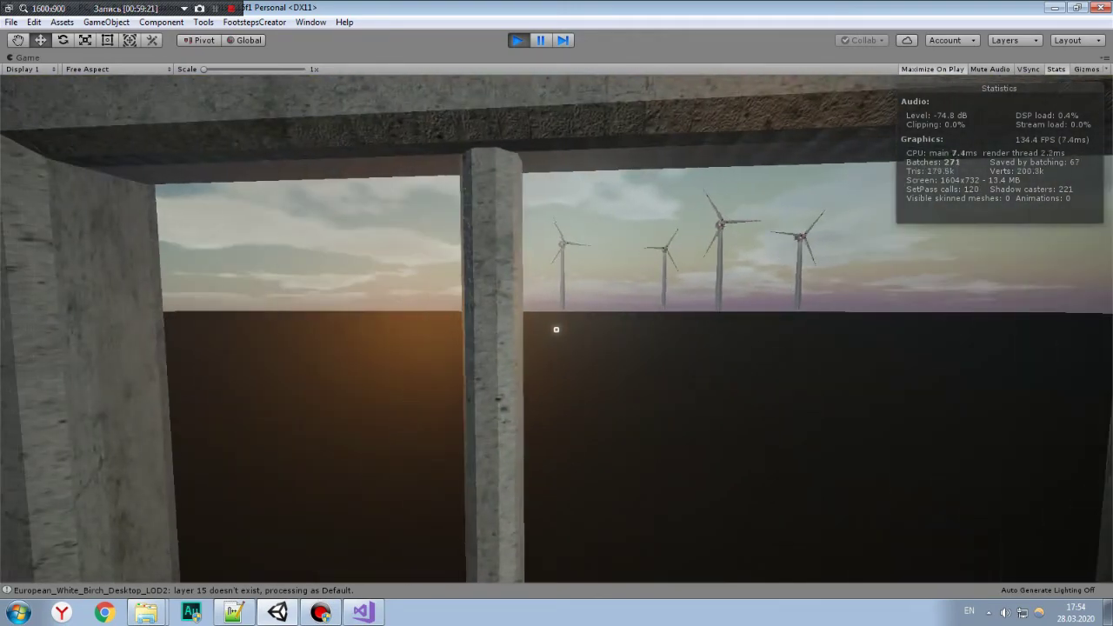
{"action": "mouse_move", "coordinate": [557, 329]}
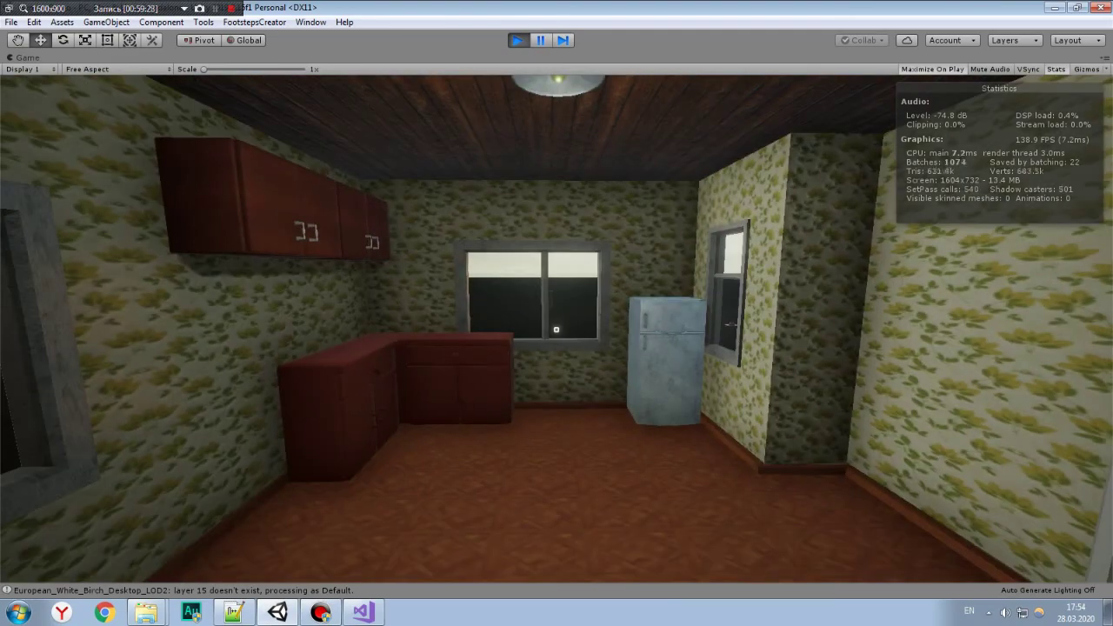
Switch on the blue radio in the flowered room, then continue into the green and brown rooms.
{"action": "key", "text": "w"}
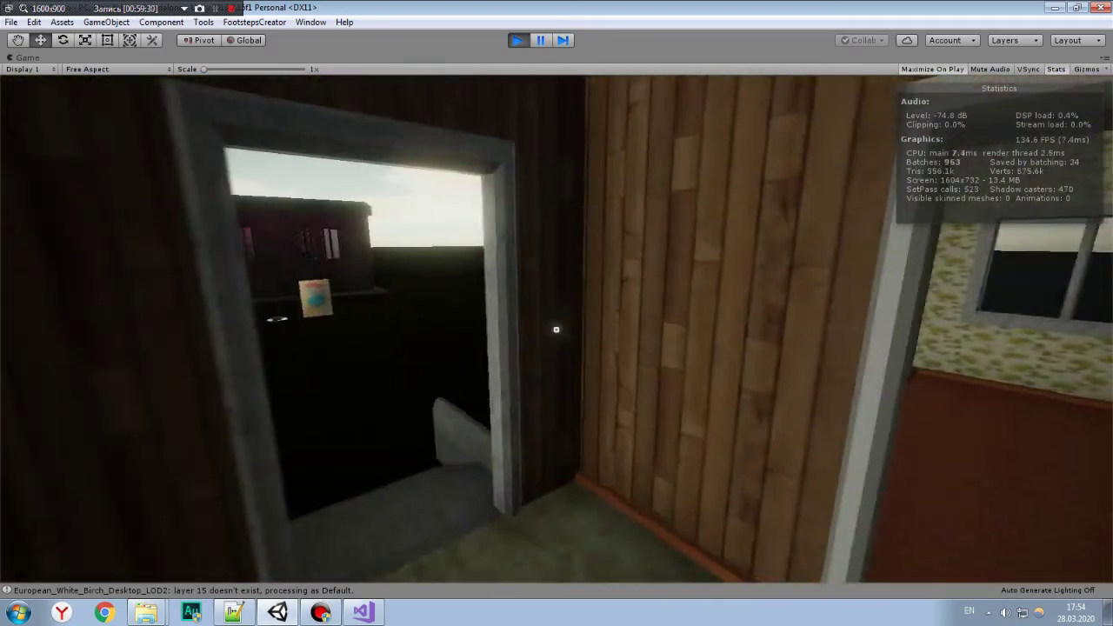
{"action": "key", "text": "w"}
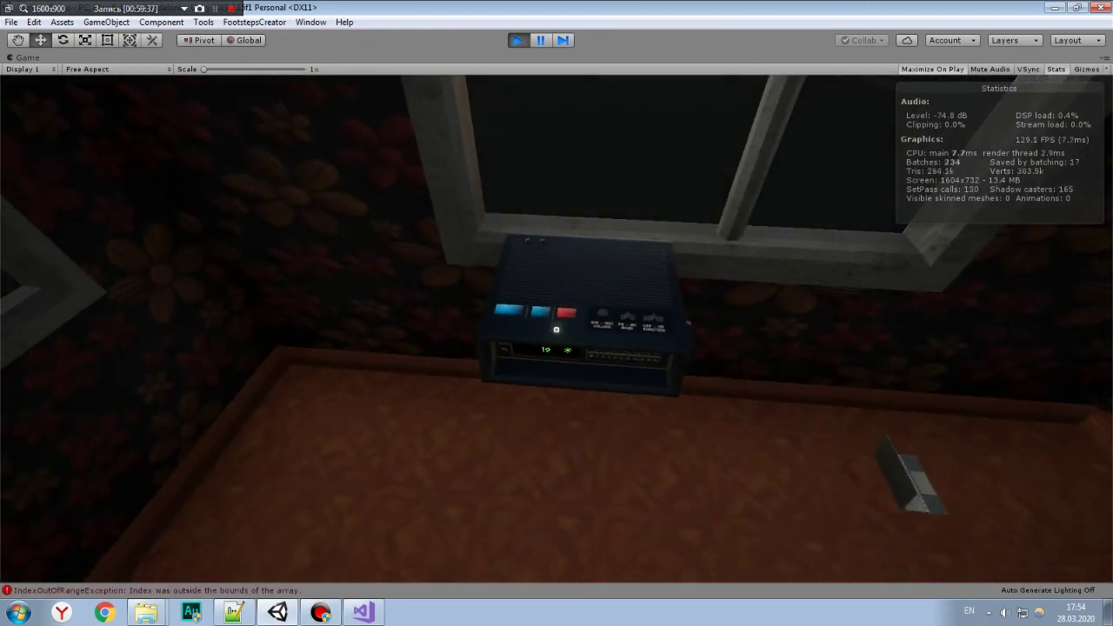
{"action": "key", "text": "w"}
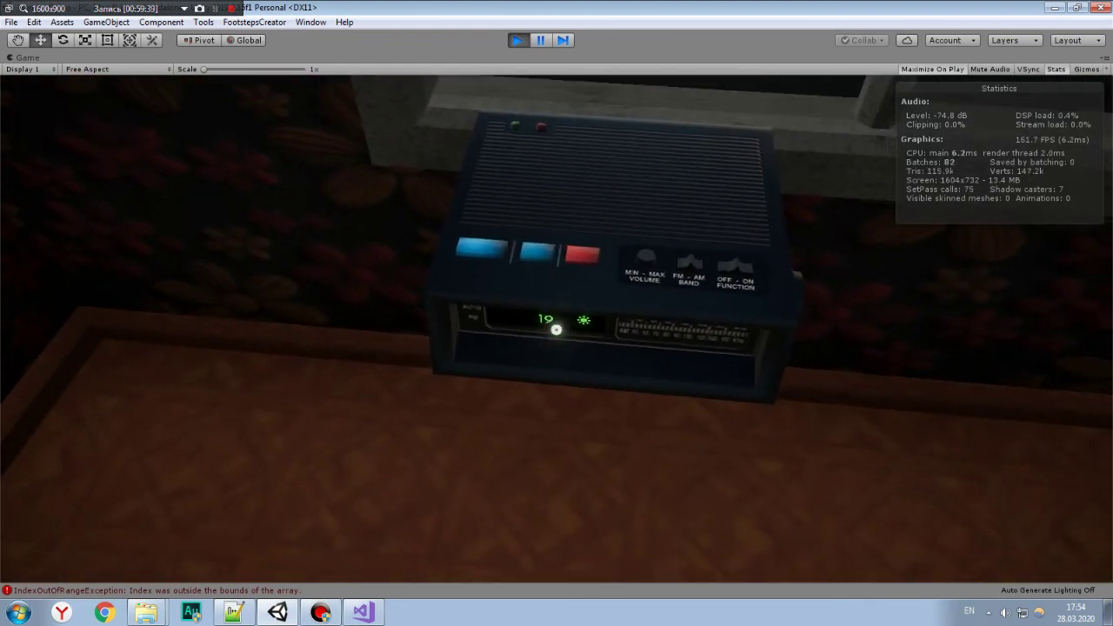
{"action": "left_click", "coordinate": [556, 330]}
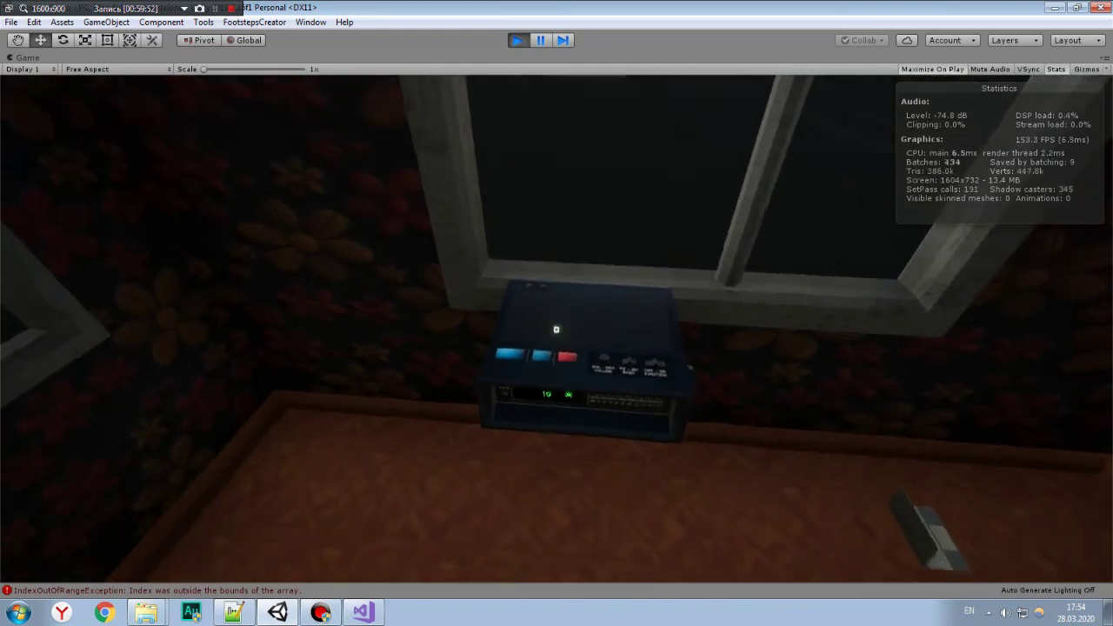
{"action": "key", "text": "w"}
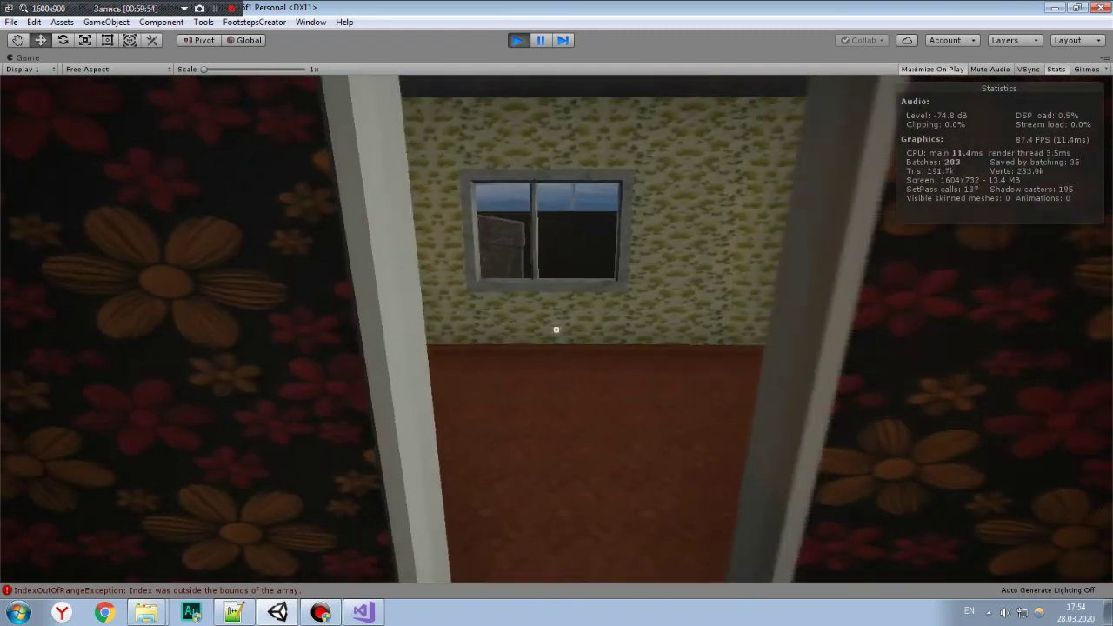
{"action": "key", "text": "w"}
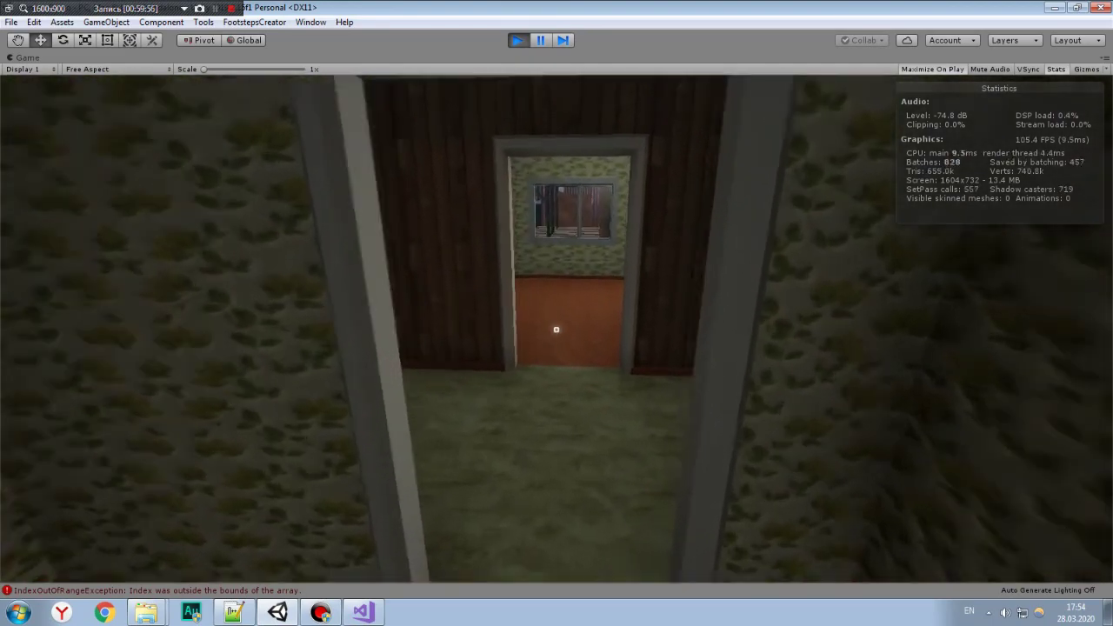